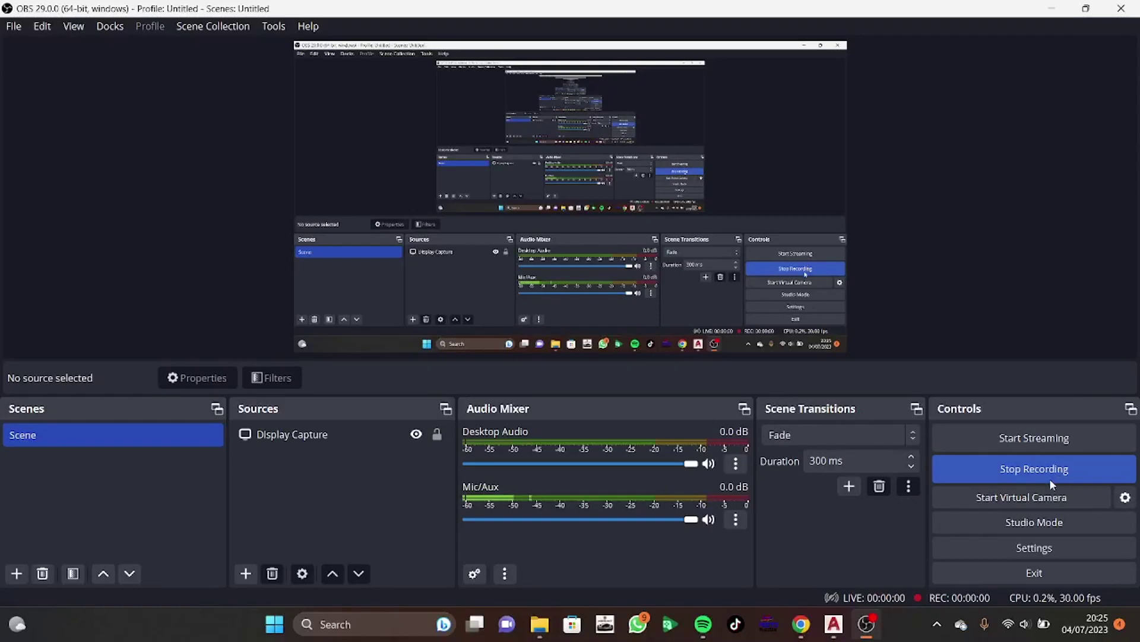
View the belt roller reference drawing in Chrome, then return to the blank AutoCAD drawing
click(810, 629)
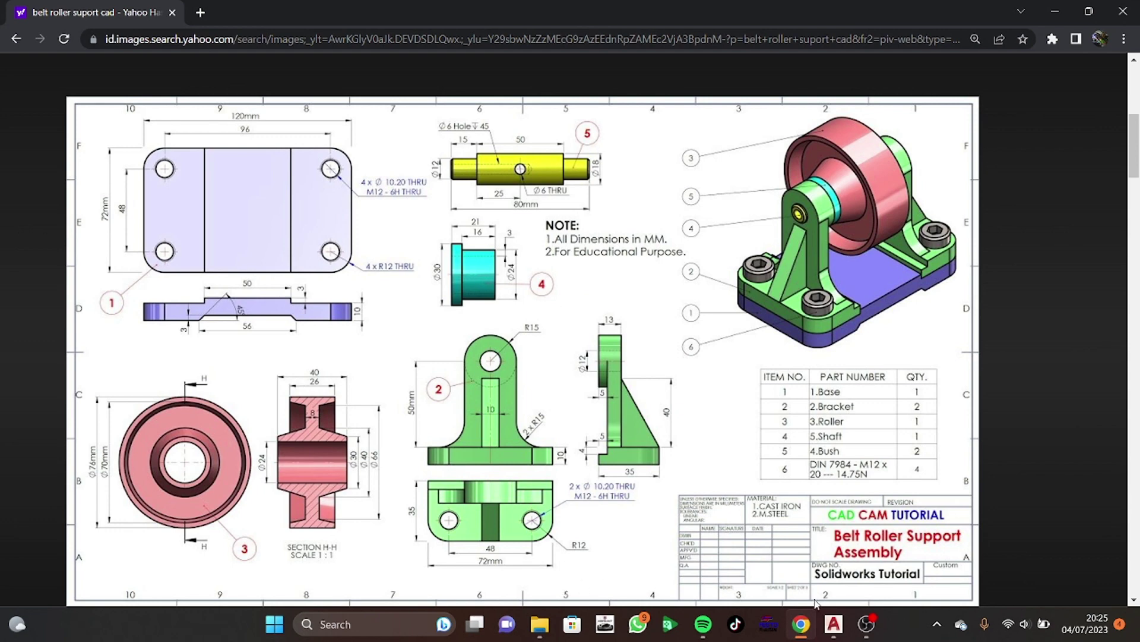
click(834, 623)
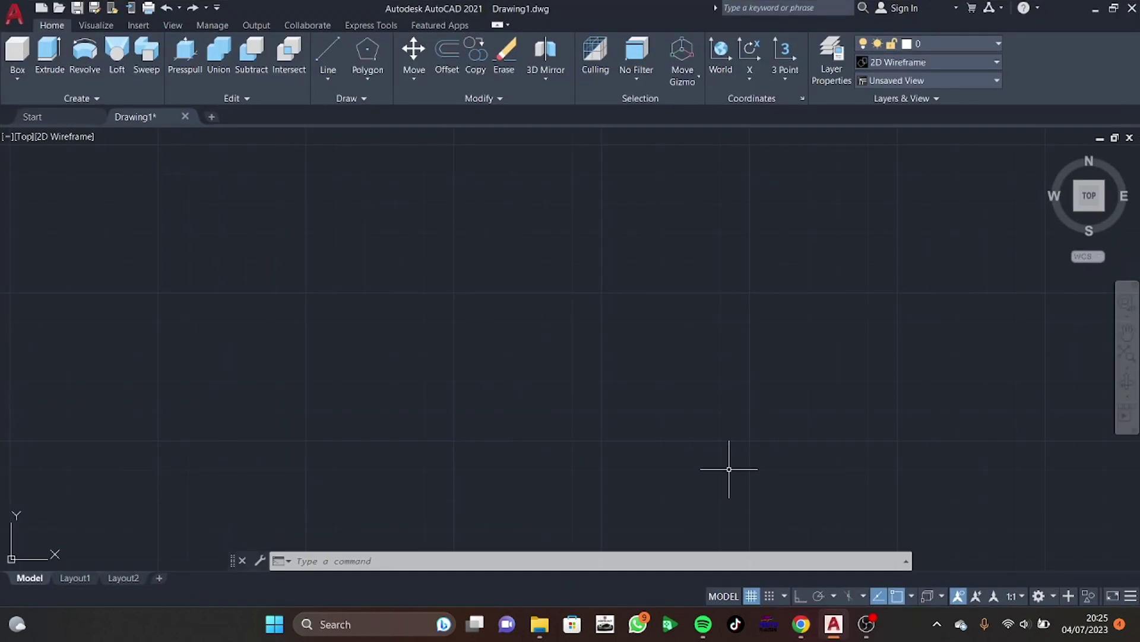
Draw a 120 by 10 rectangle near the centre of the drawing
text(l)
key(Return)
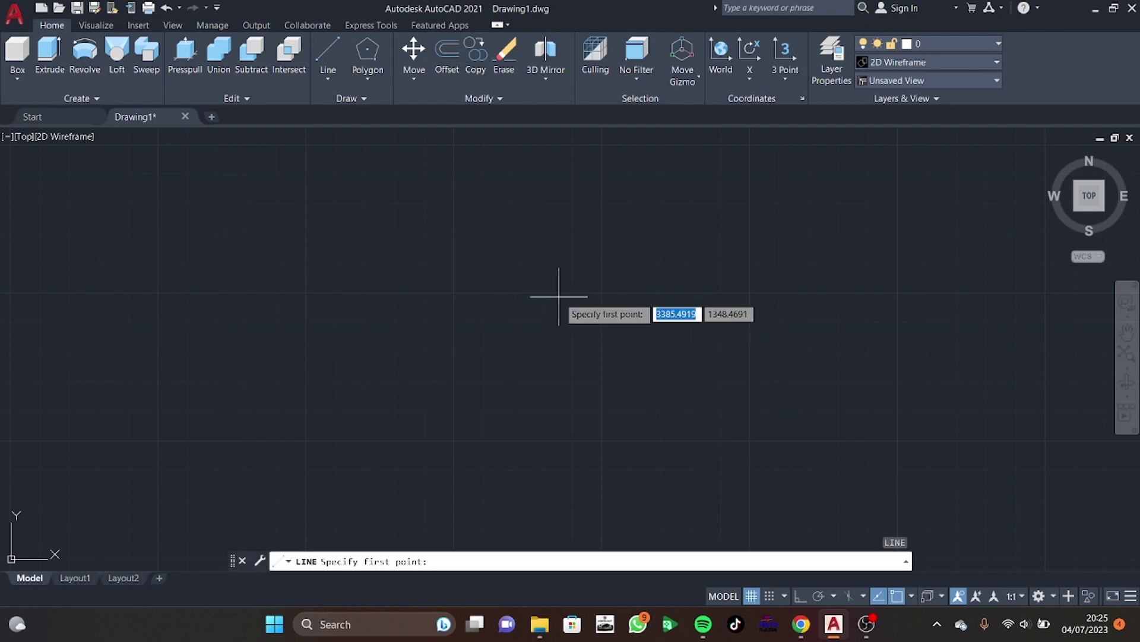
key(Escape)
text(c)
key(Return)
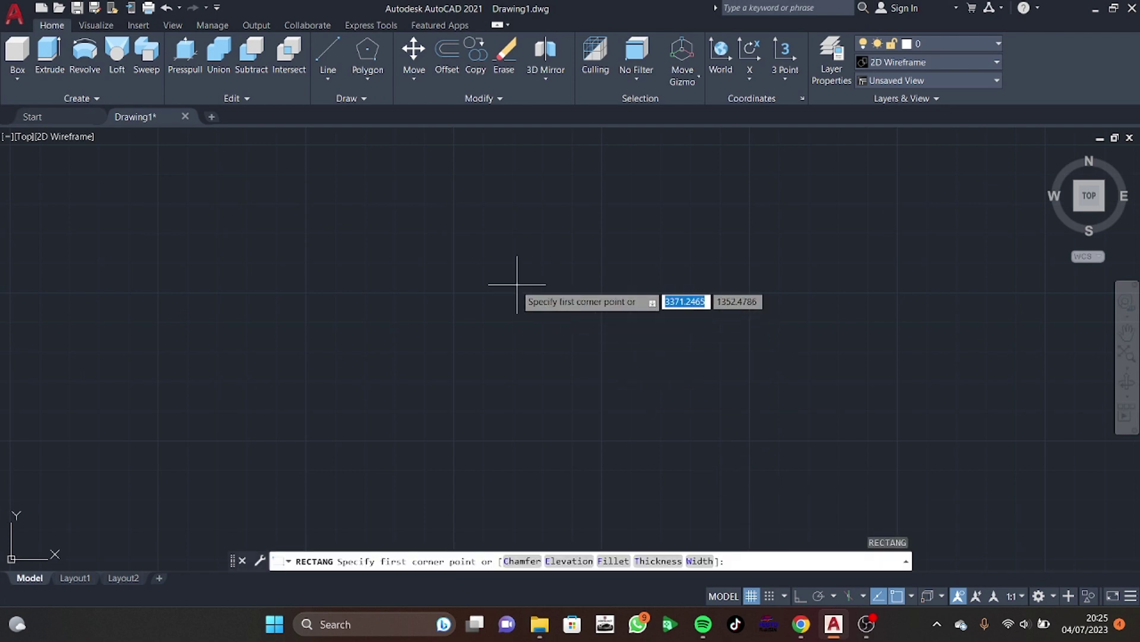
click(515, 284)
text(12)
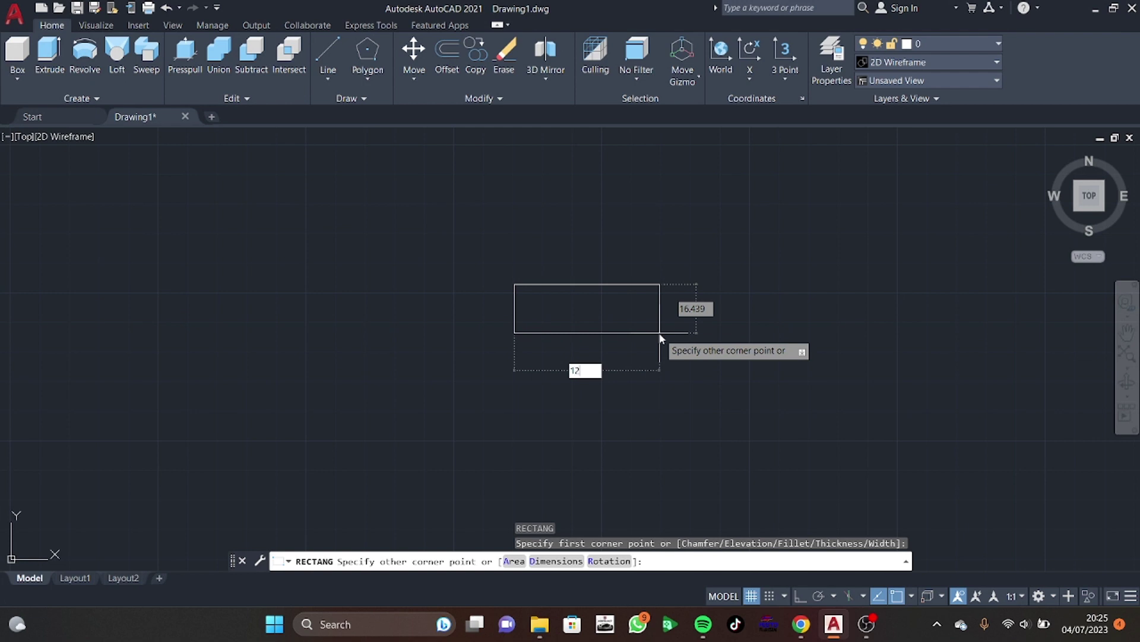
text(0)
key(Tab)
text(0)
key(Return)
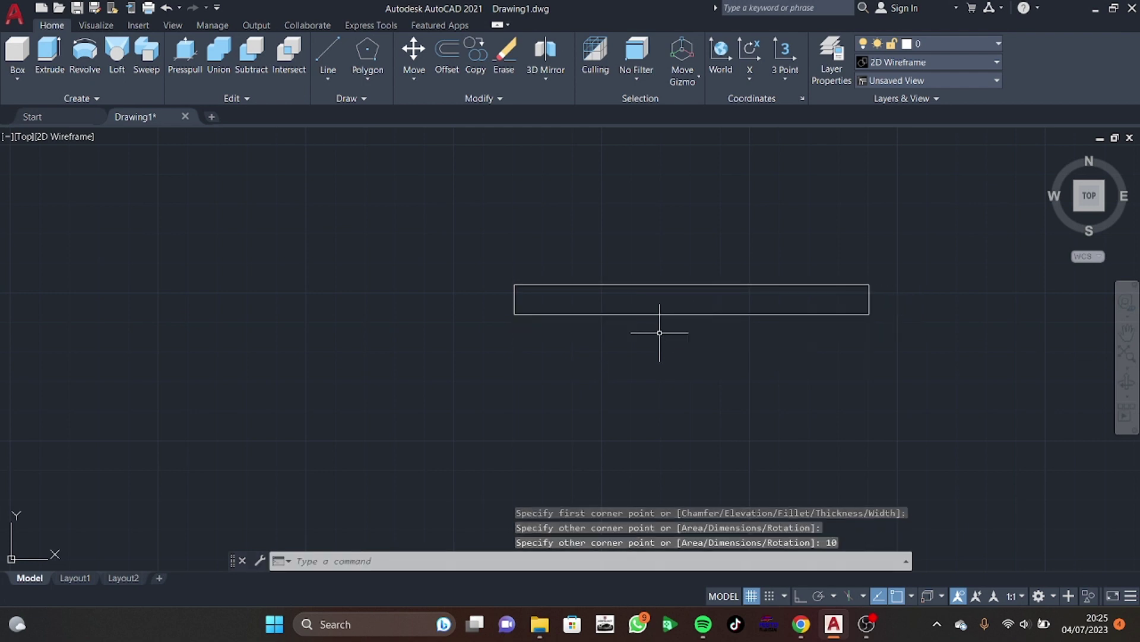
With Ortho on, draw a 25-unit horizontal line leftward from just above the top edge's middle
text(l)
key(Return)
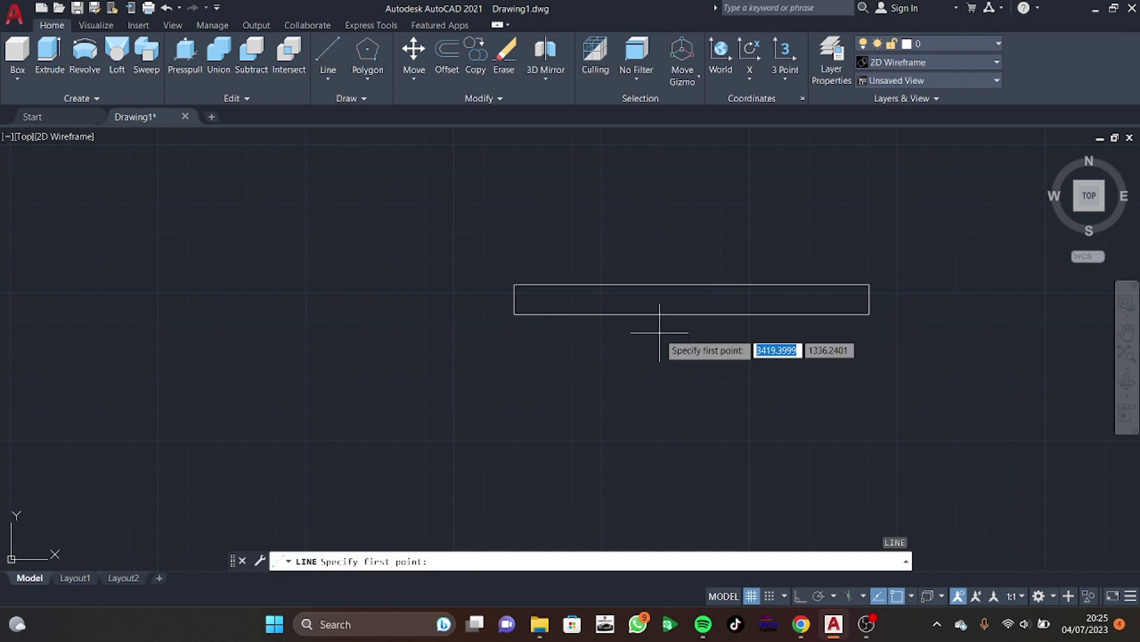
click(692, 276)
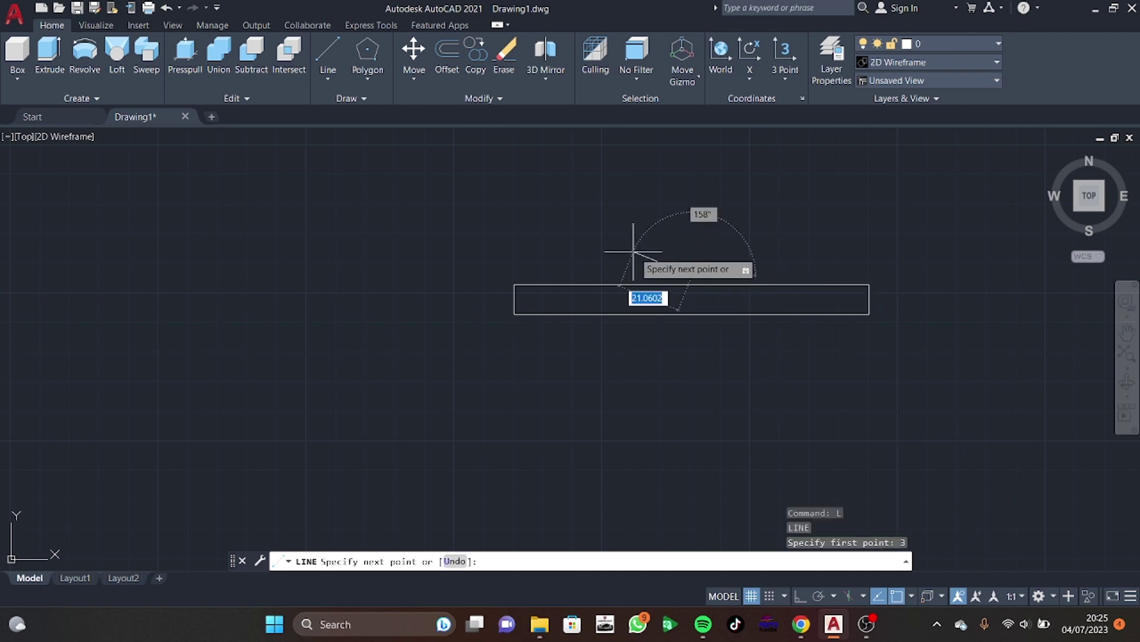
click(801, 597)
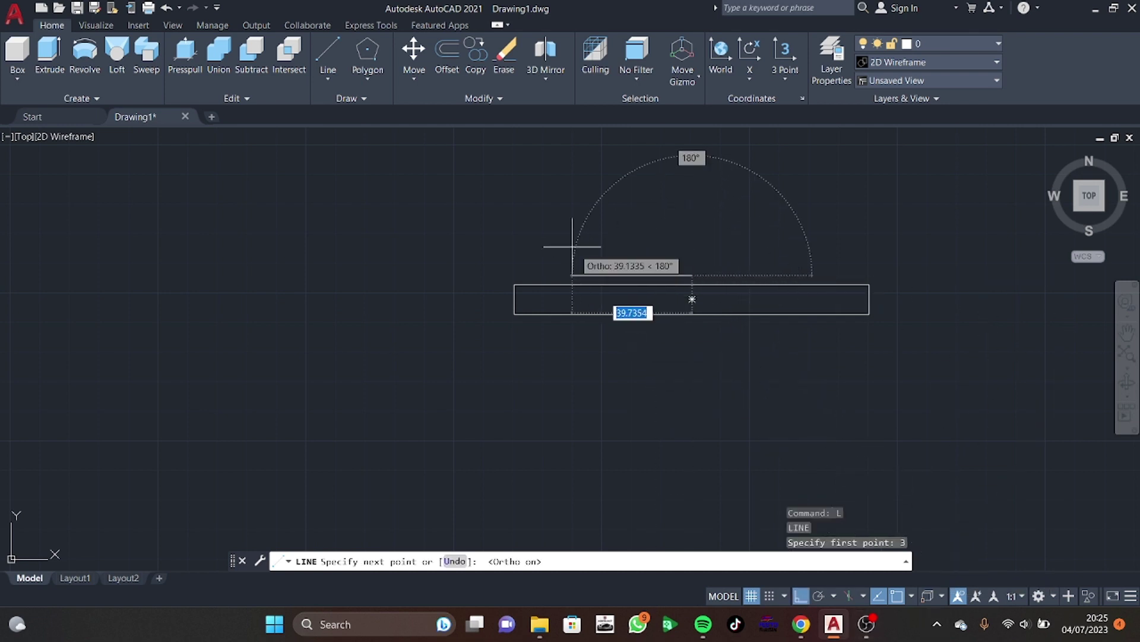
text(25)
key(Return)
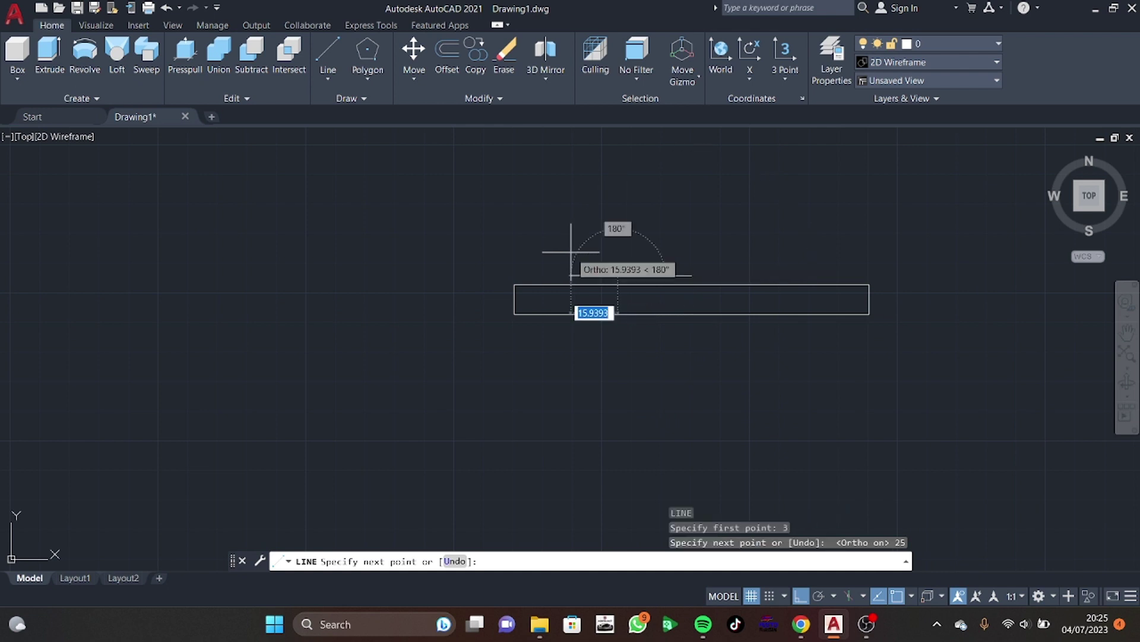
click(618, 278)
key(Escape)
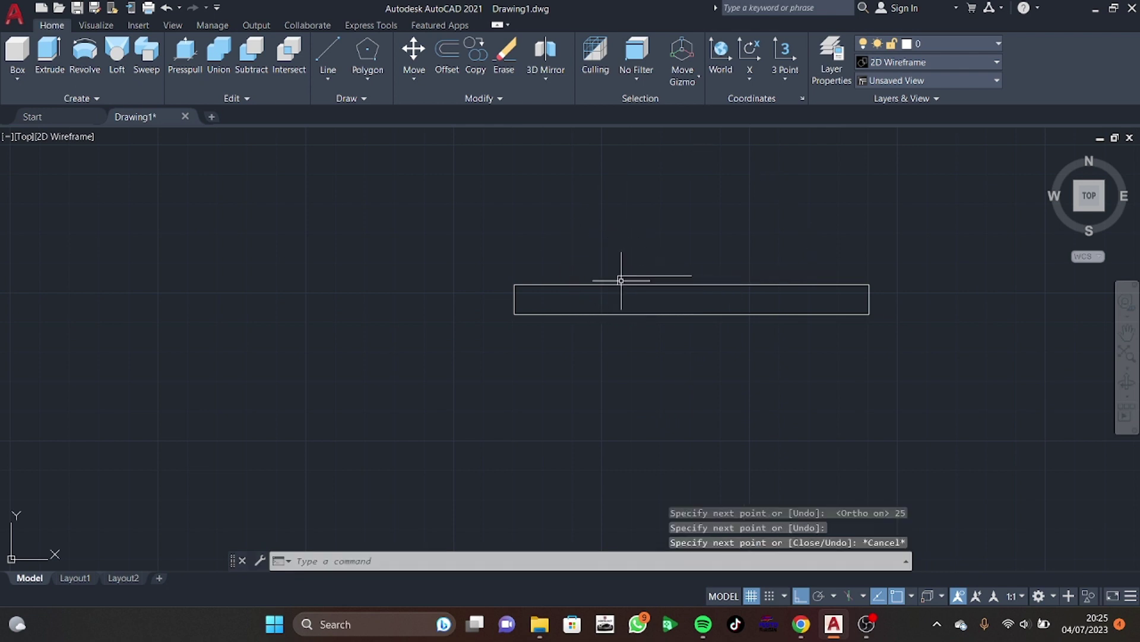
click(623, 275)
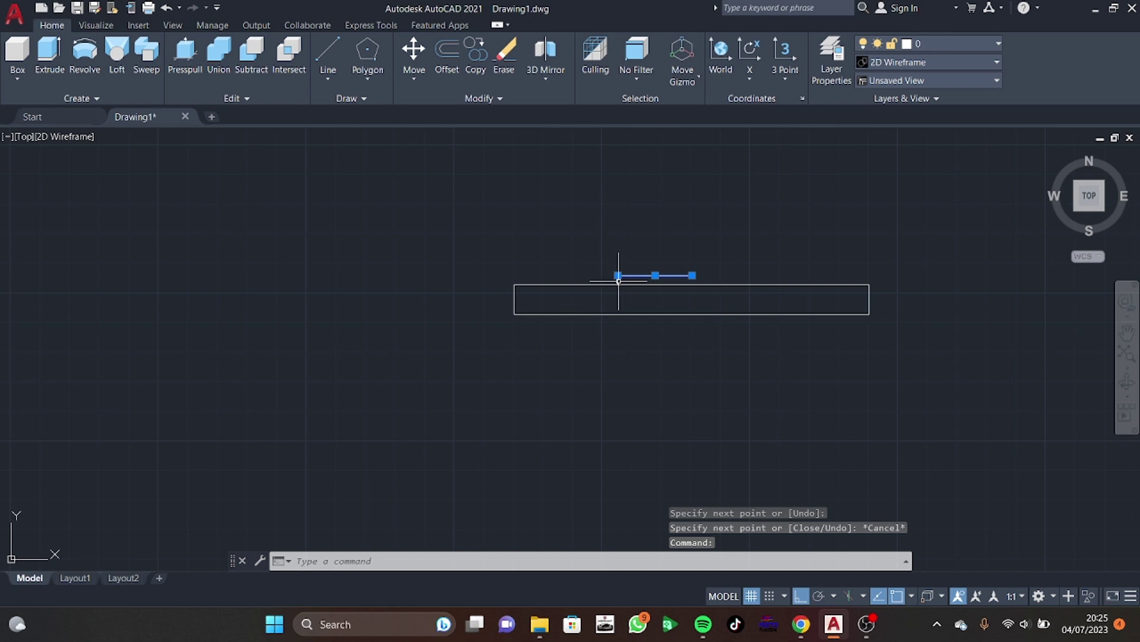
Mirror the short line about a vertical axis at its right end, keeping the original
click(619, 280)
key(Return)
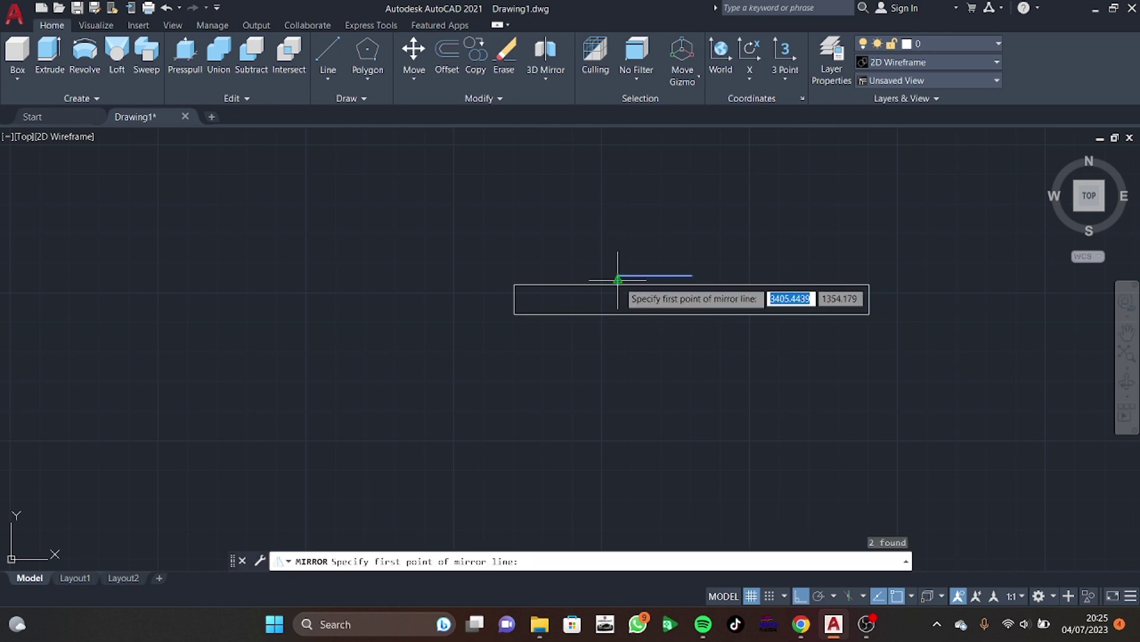
click(692, 276)
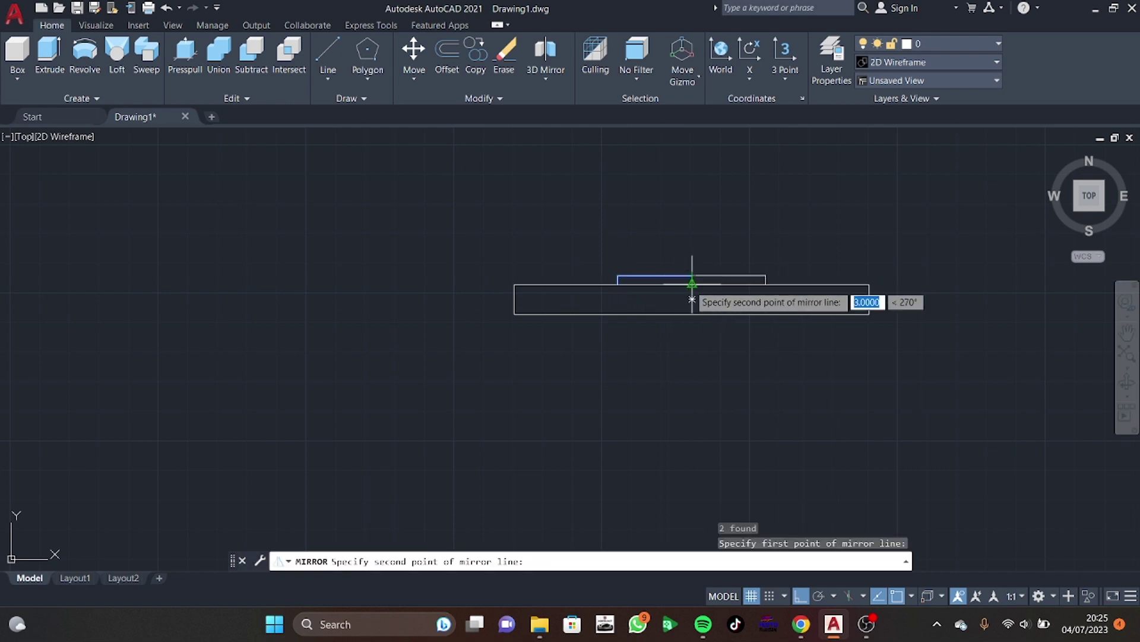
click(689, 284)
key(Return)
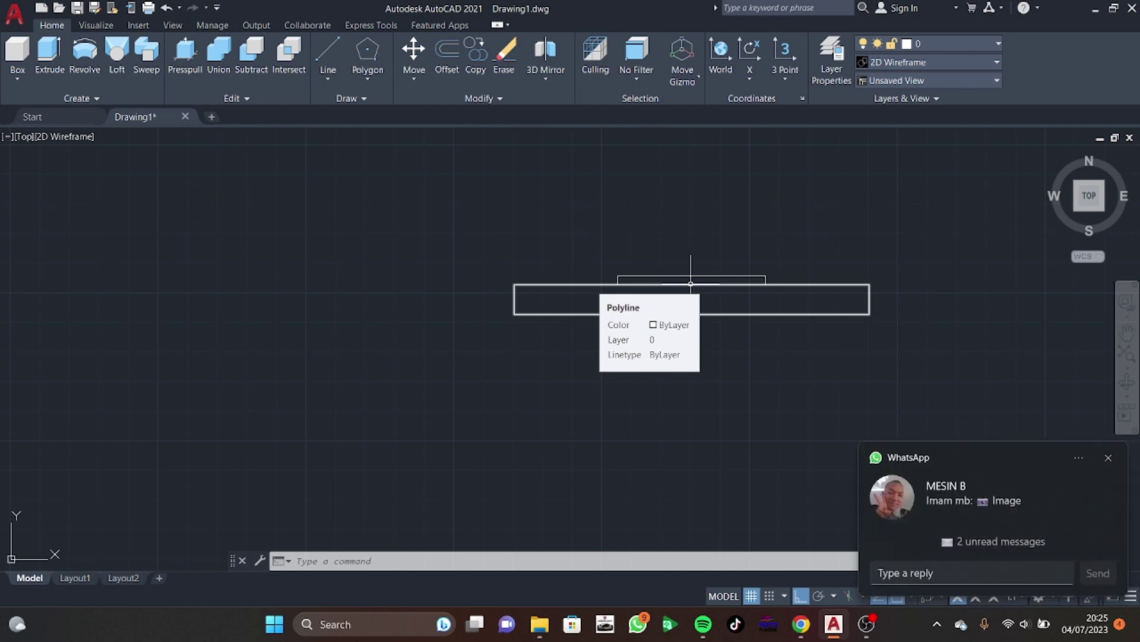
Turn off Wi-Fi from the Windows quick settings panel
click(1100, 456)
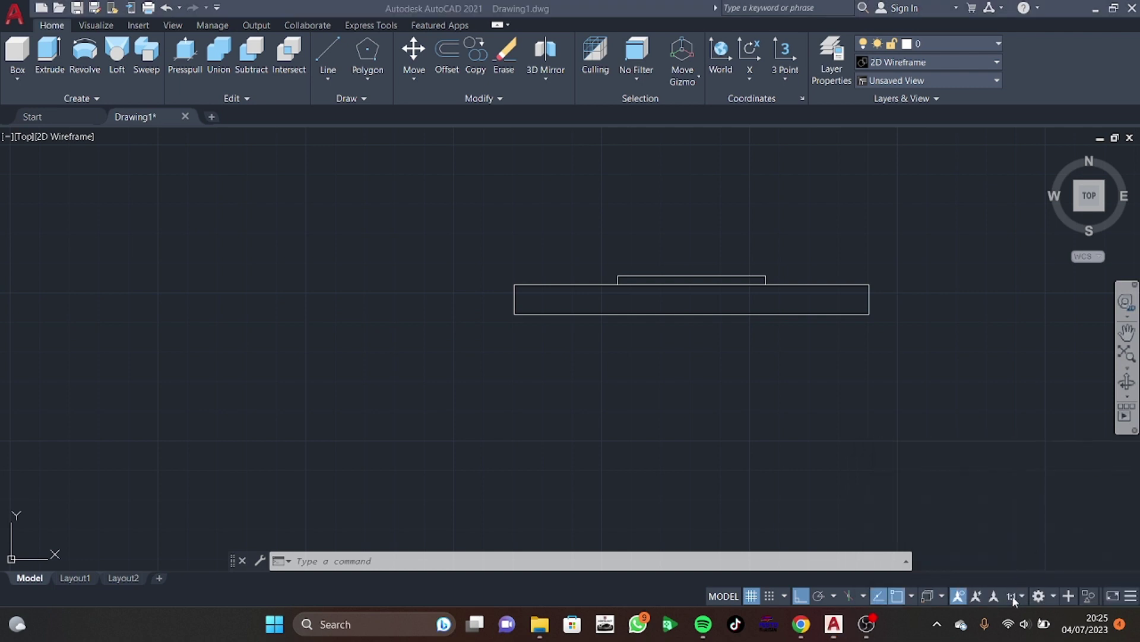
click(1010, 618)
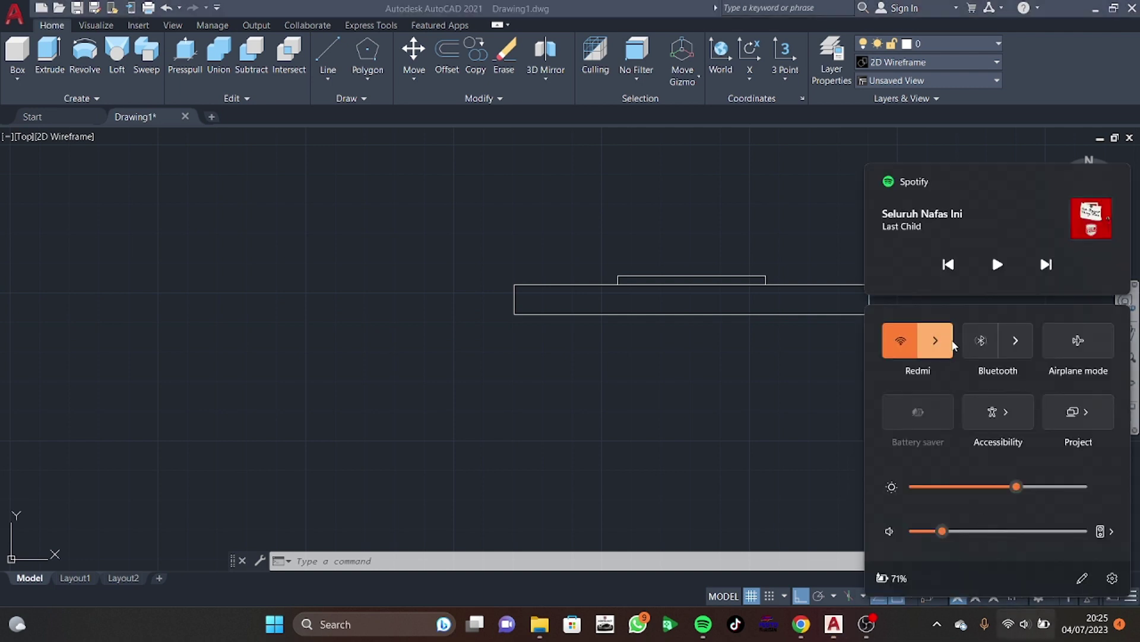
click(903, 339)
click(835, 223)
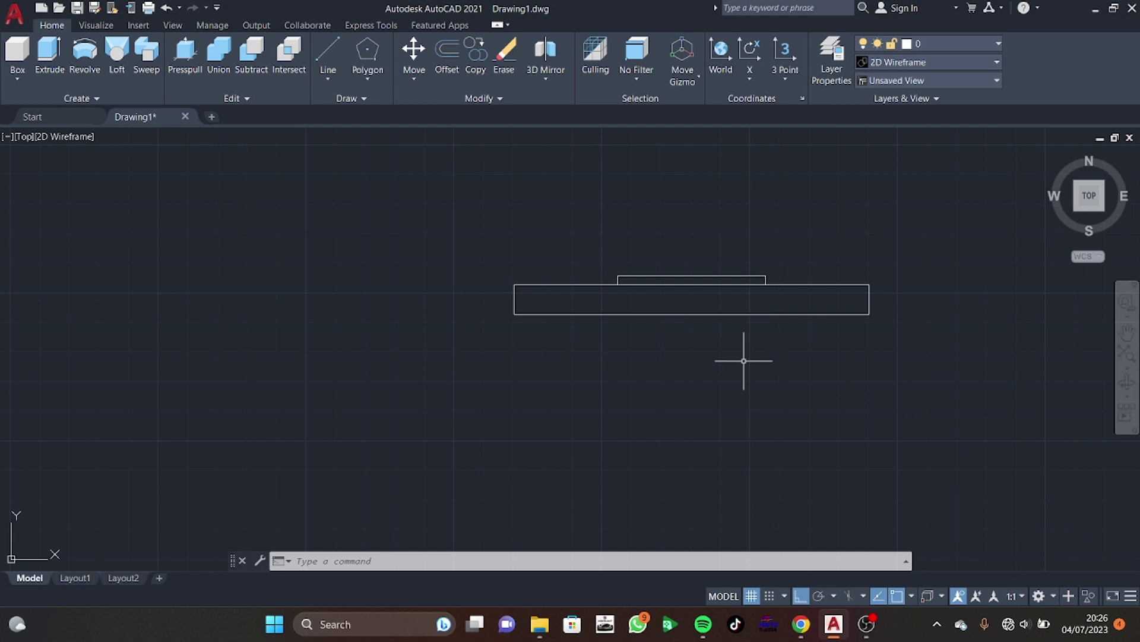
text(l)
Draw a 56-by-3 notch outline starting 28 left of the bottom edge's midpoint
key(Return)
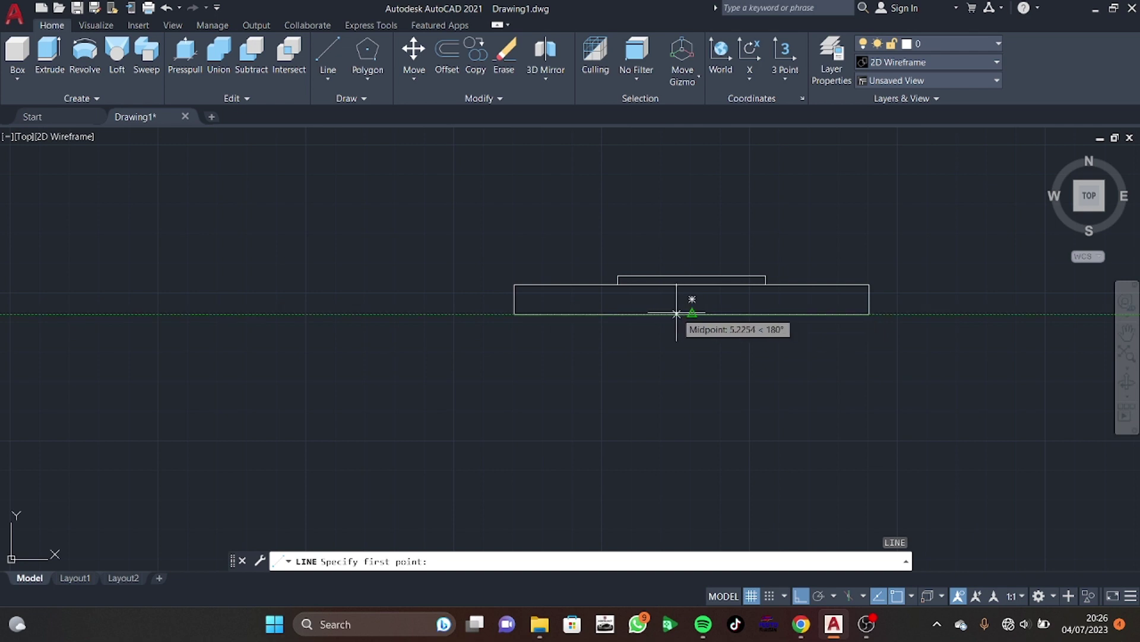
text(28)
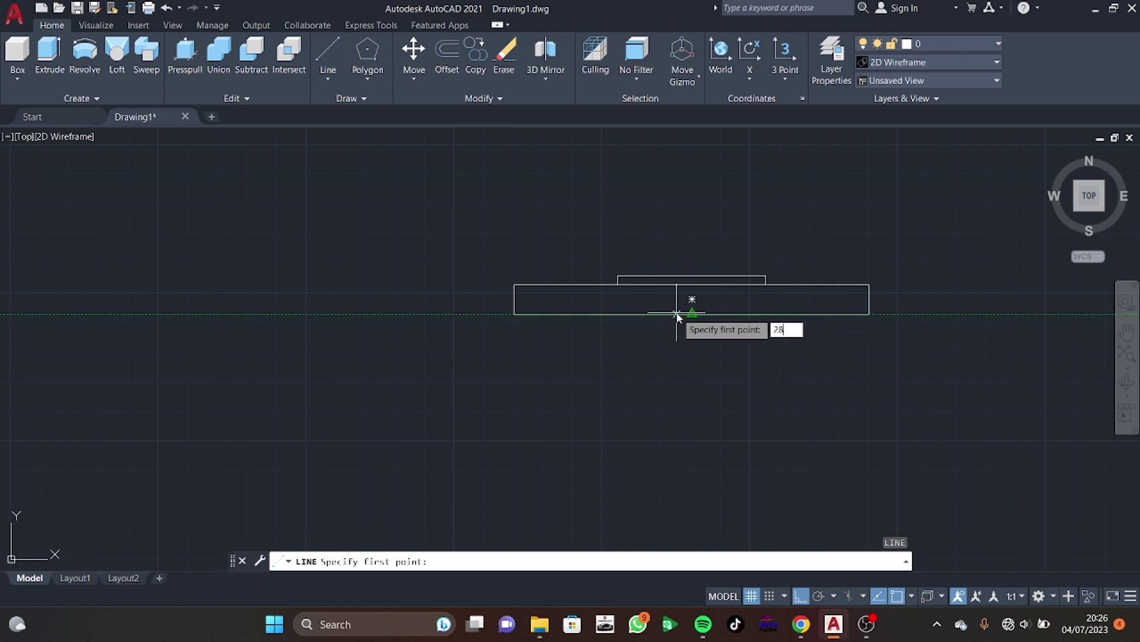
key(Return)
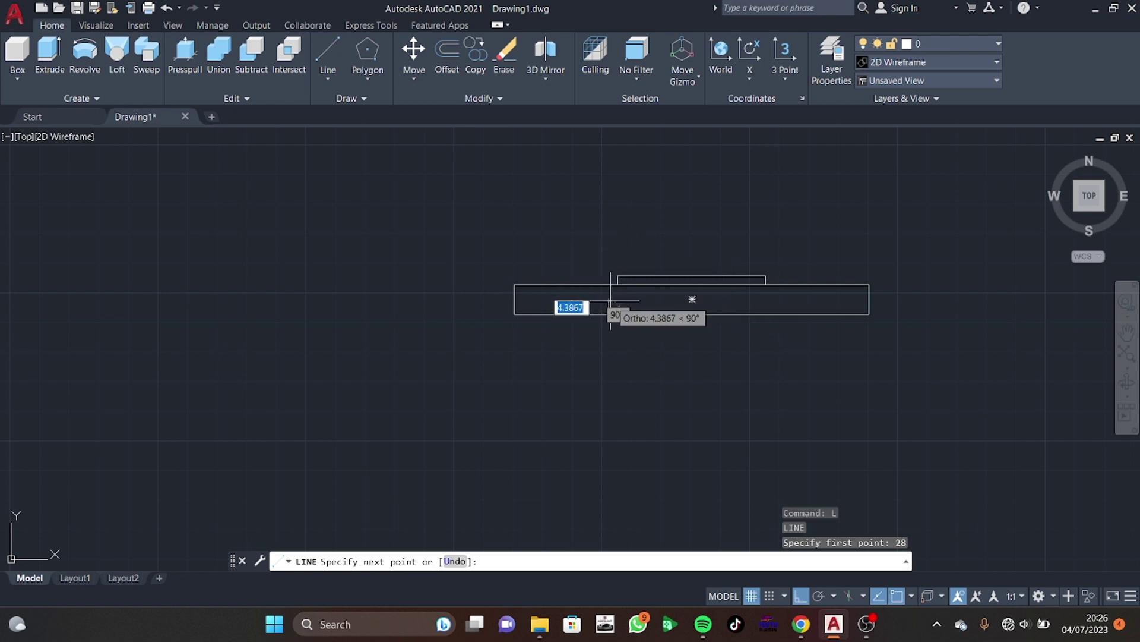
text(3)
key(Return)
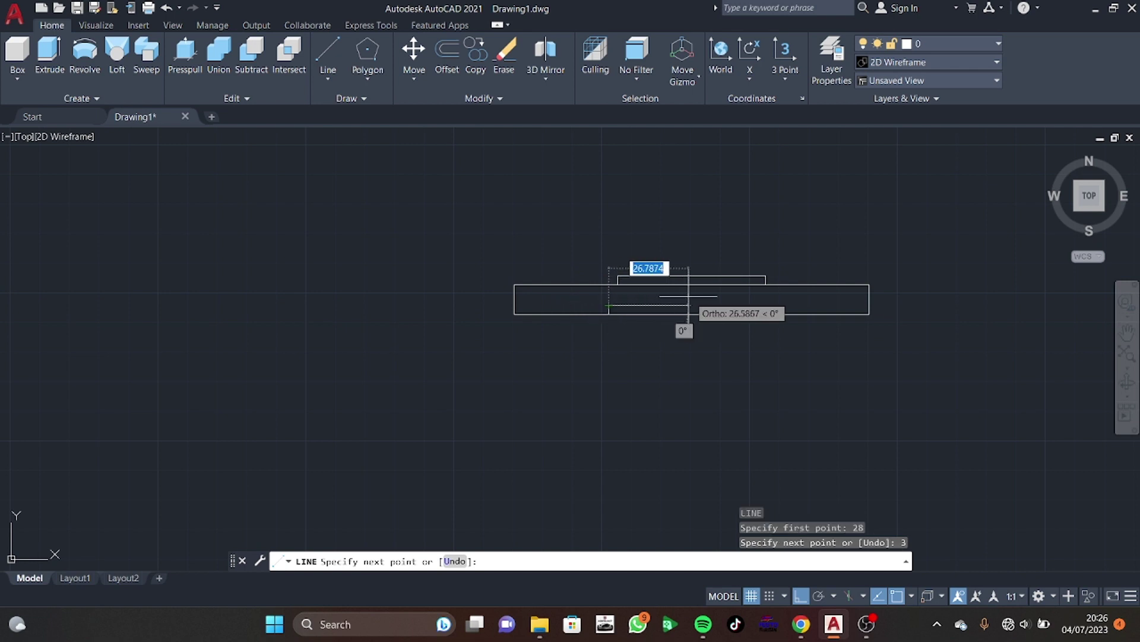
text(56)
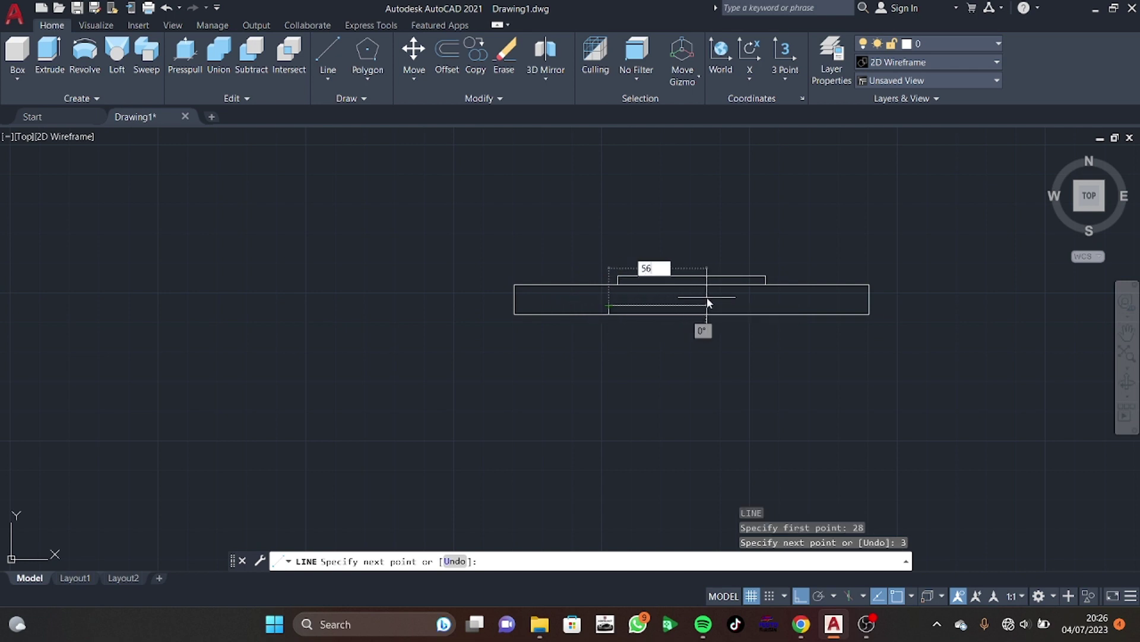
key(Return)
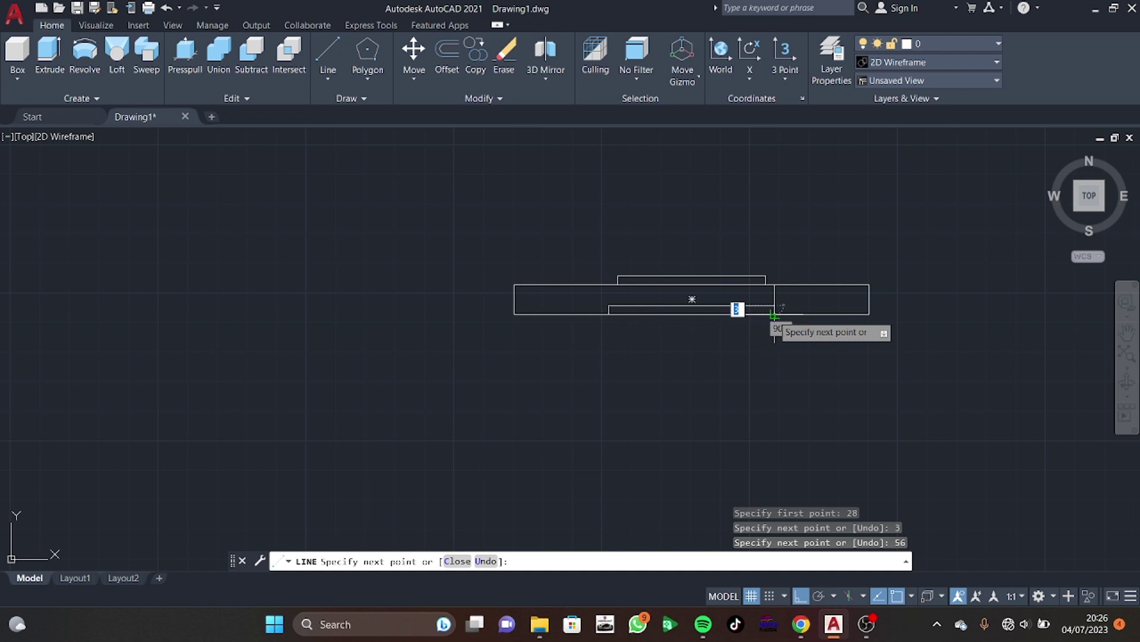
key(Return)
key(Return)
key(Return)
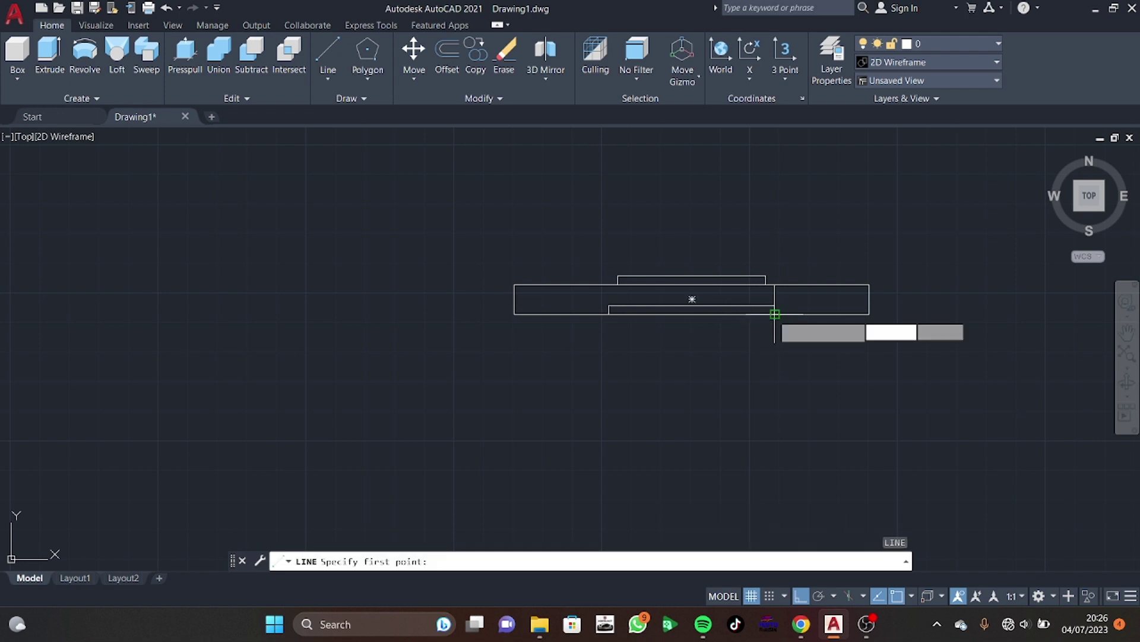
Start a 45° line from the notch's right end, then cancel it
click(775, 313)
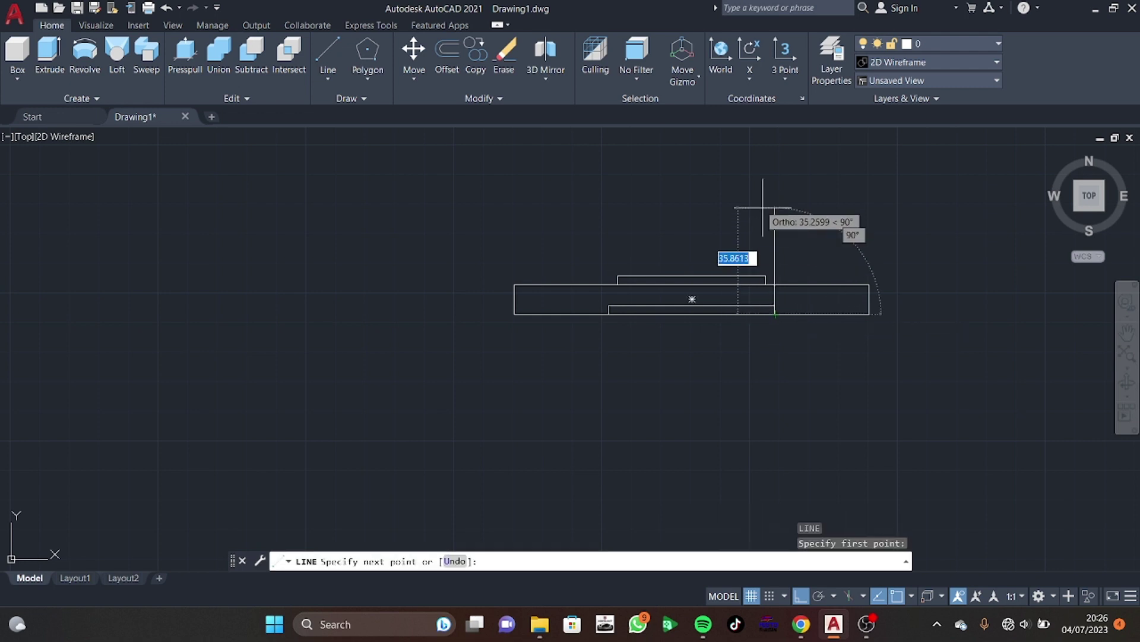
key(Tab)
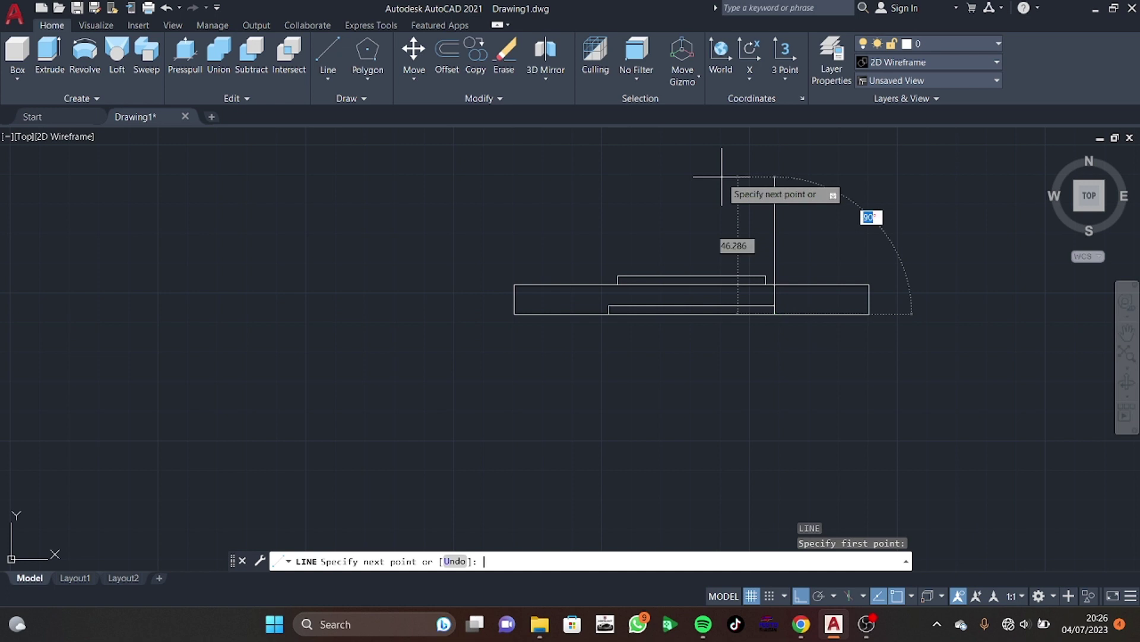
text(45)
key(Tab)
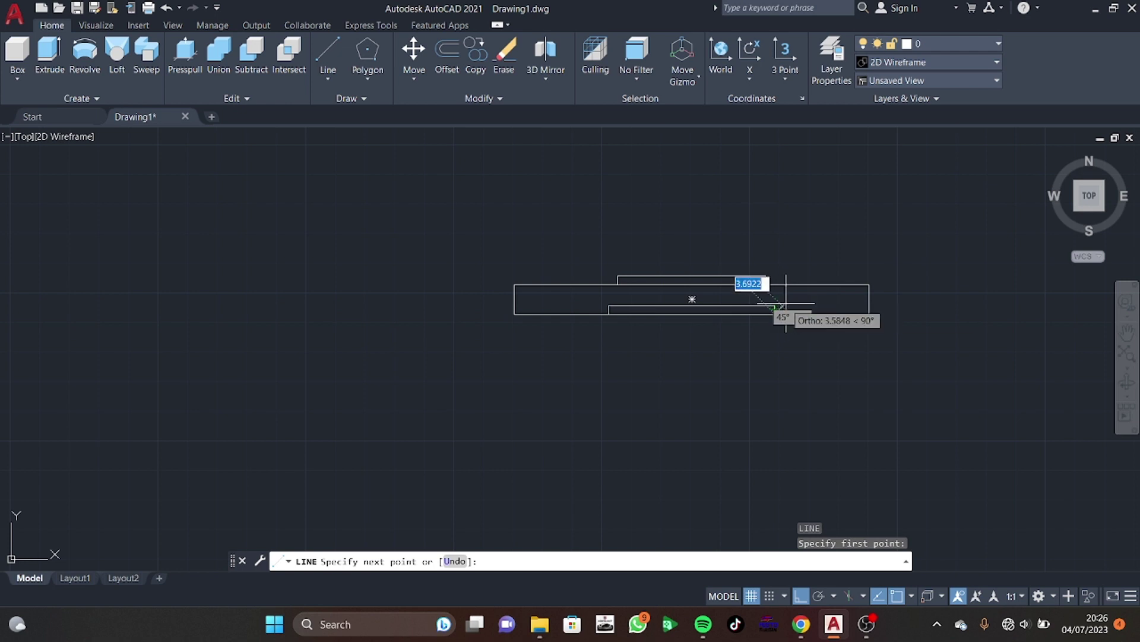
key(Escape)
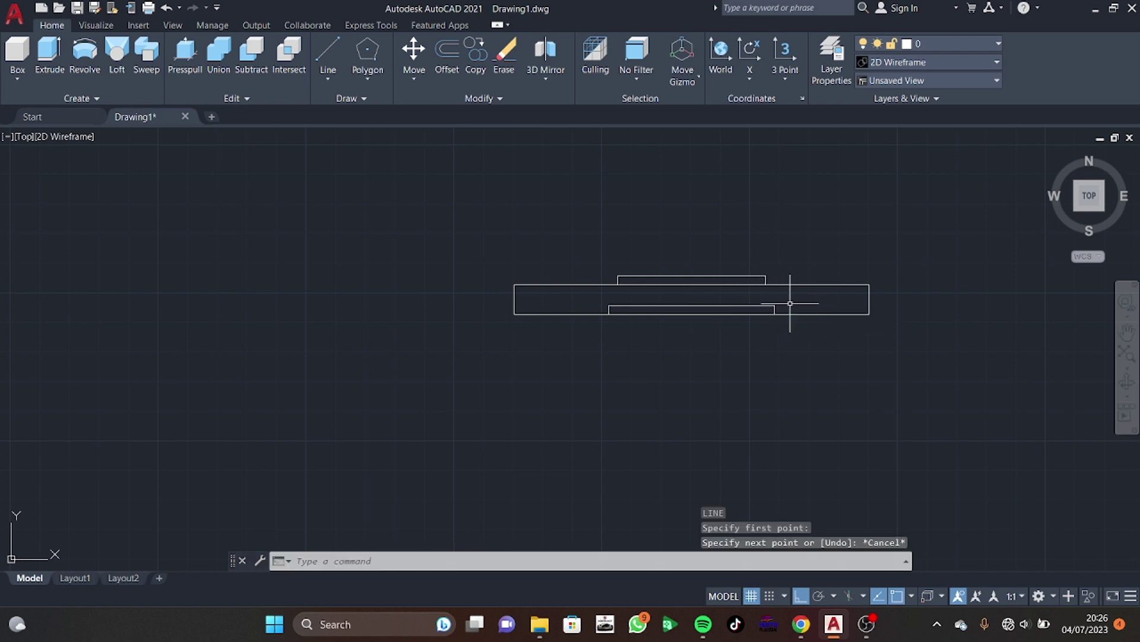
Attempt a 45° line from the inner rectangle's corner, then cancel and undo the stray edit
key(space)
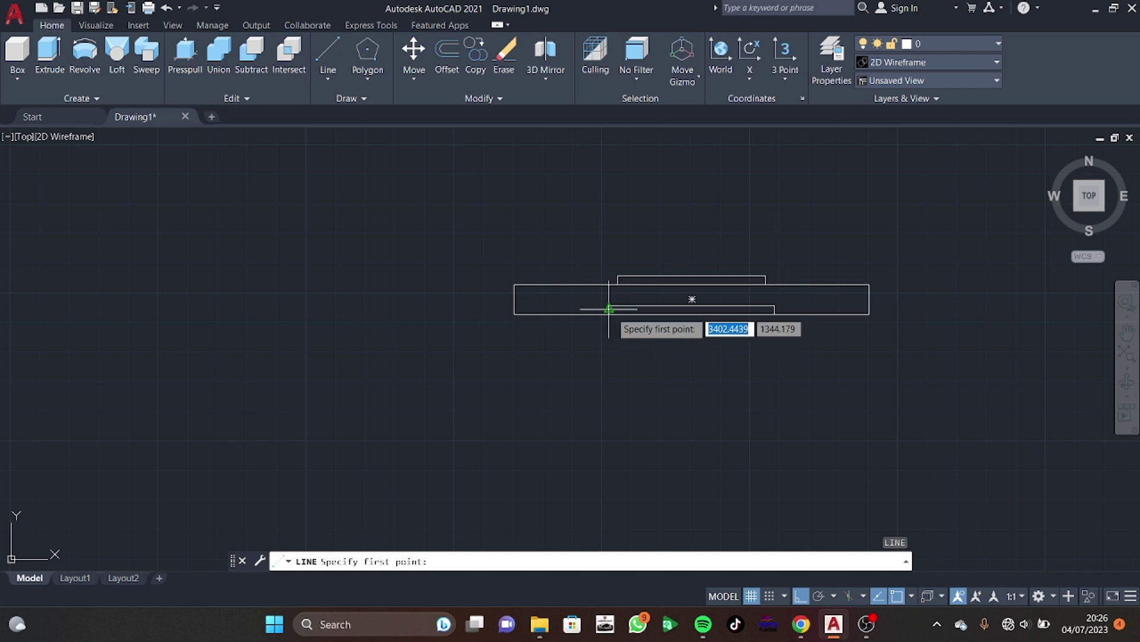
click(609, 314)
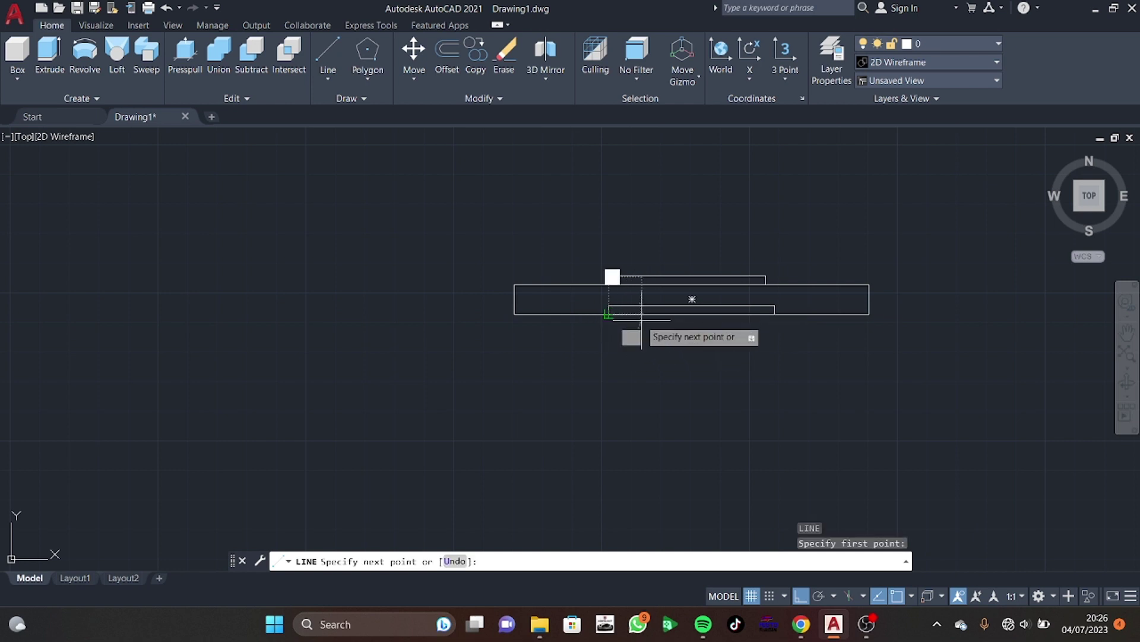
key(Tab)
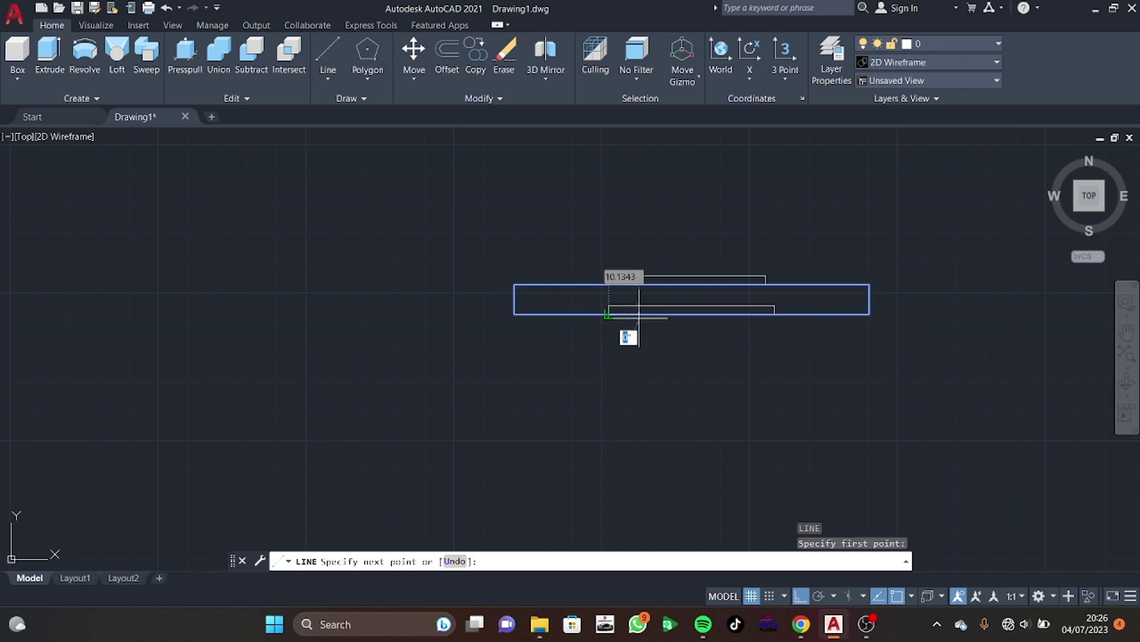
text(45)
key(Tab)
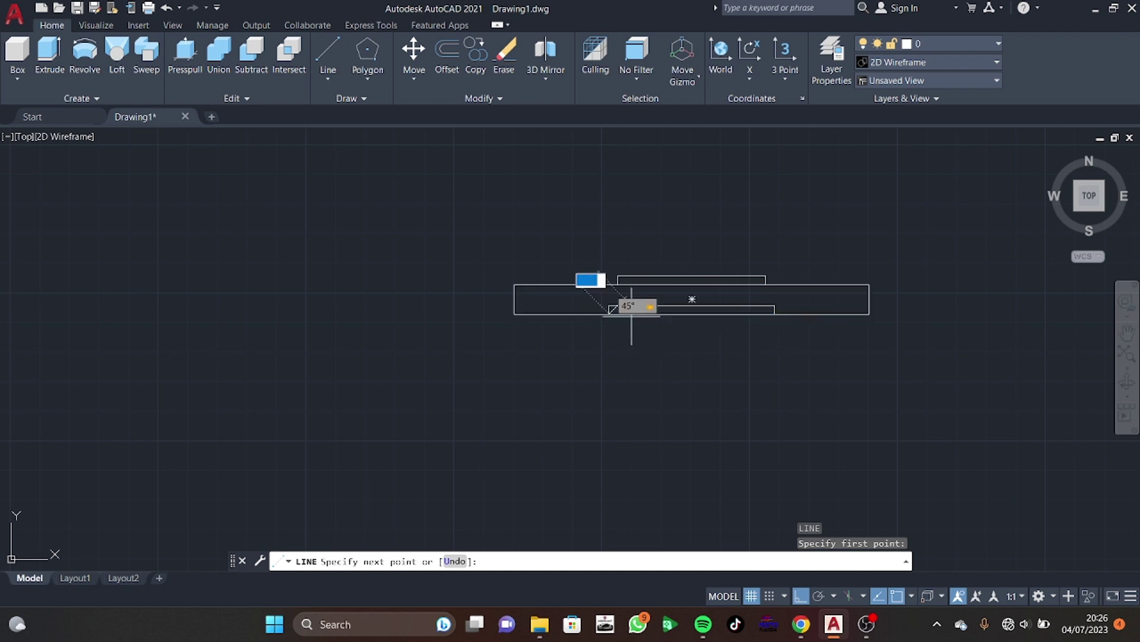
key(Escape)
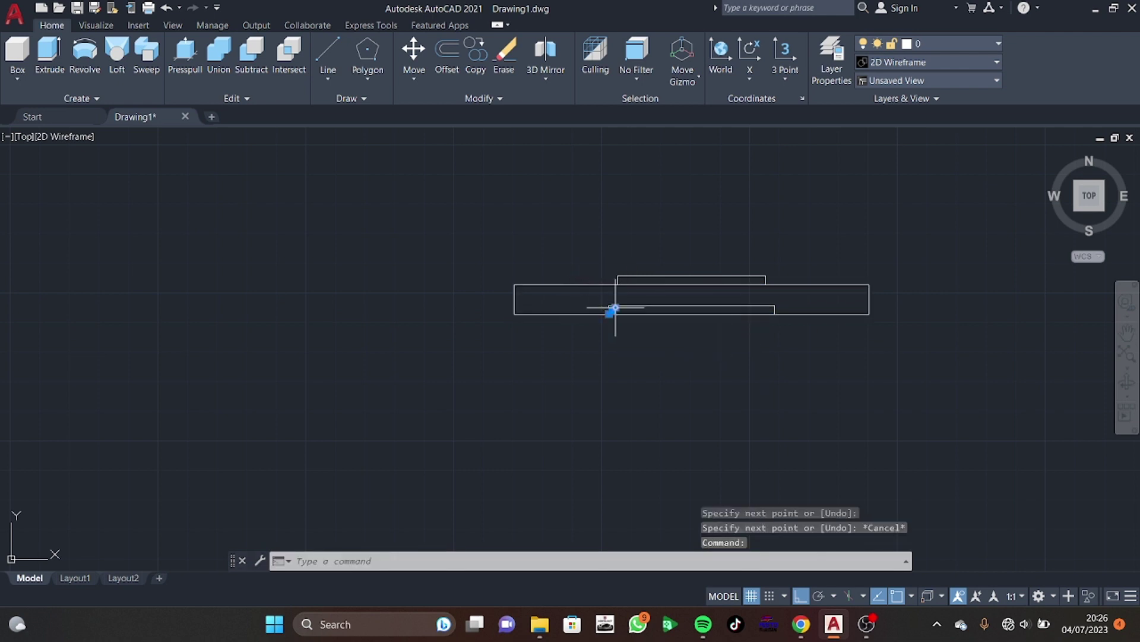
click(612, 310)
key(Escape)
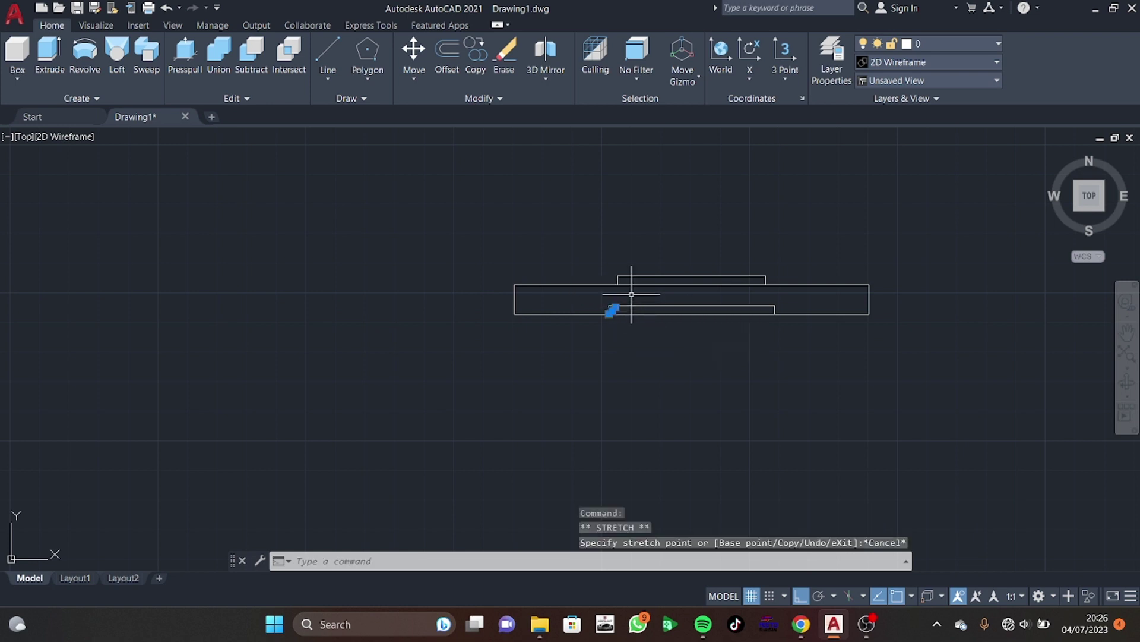
key(Escape)
key(ctrl+z)
key(ctrl+z)
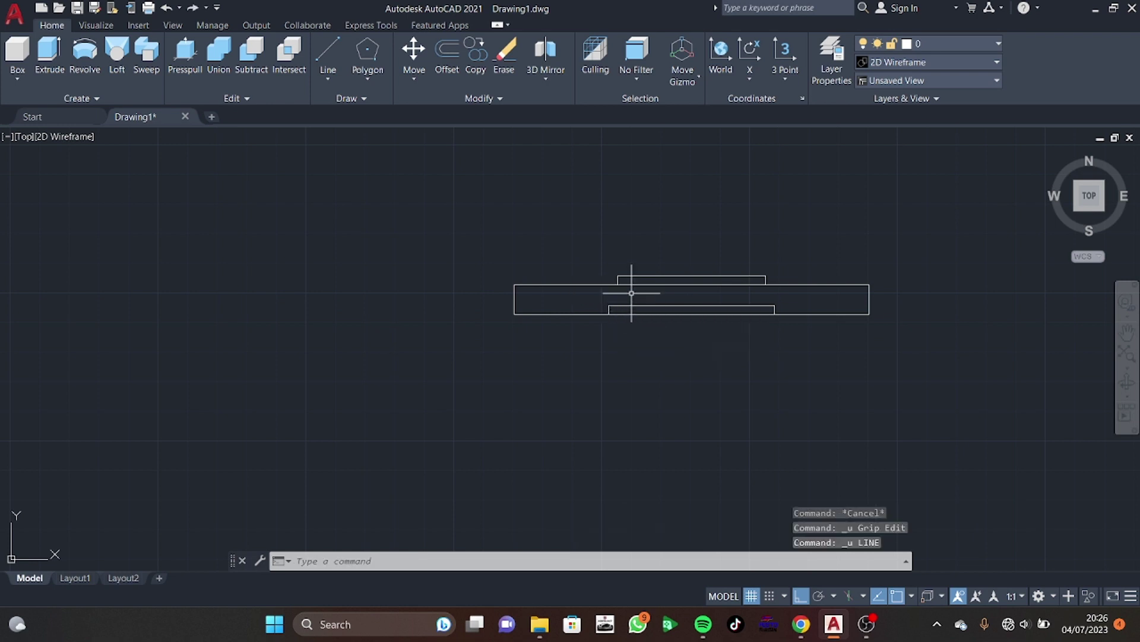
Draw the 45° diagonal from the notch's lower-left corner and trim its excess above the rectangle
click(610, 314)
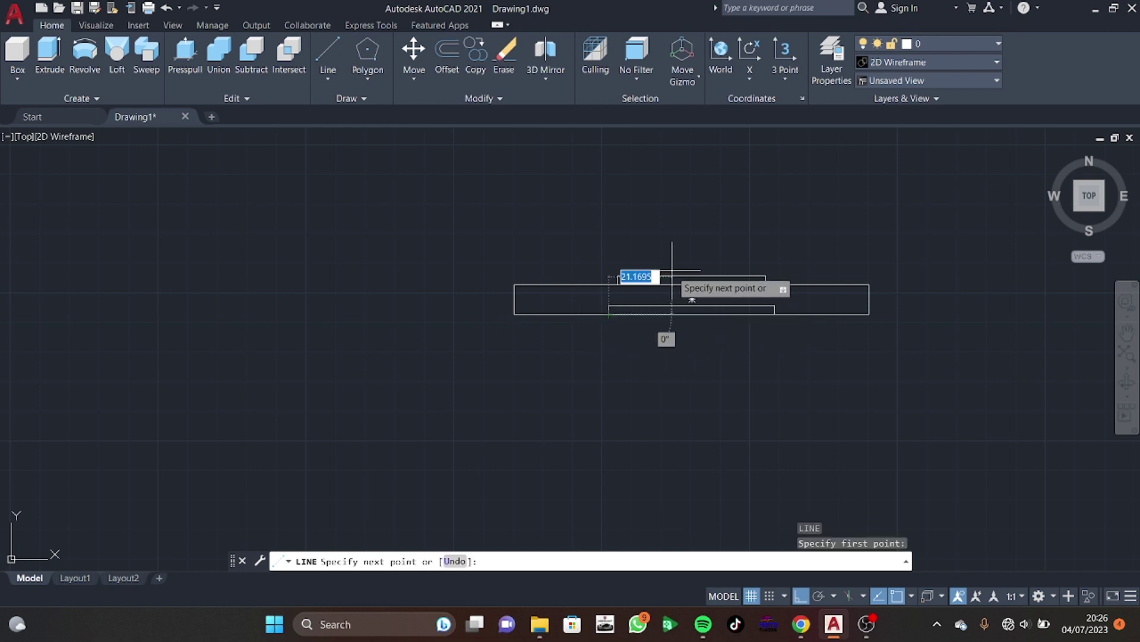
key(Tab)
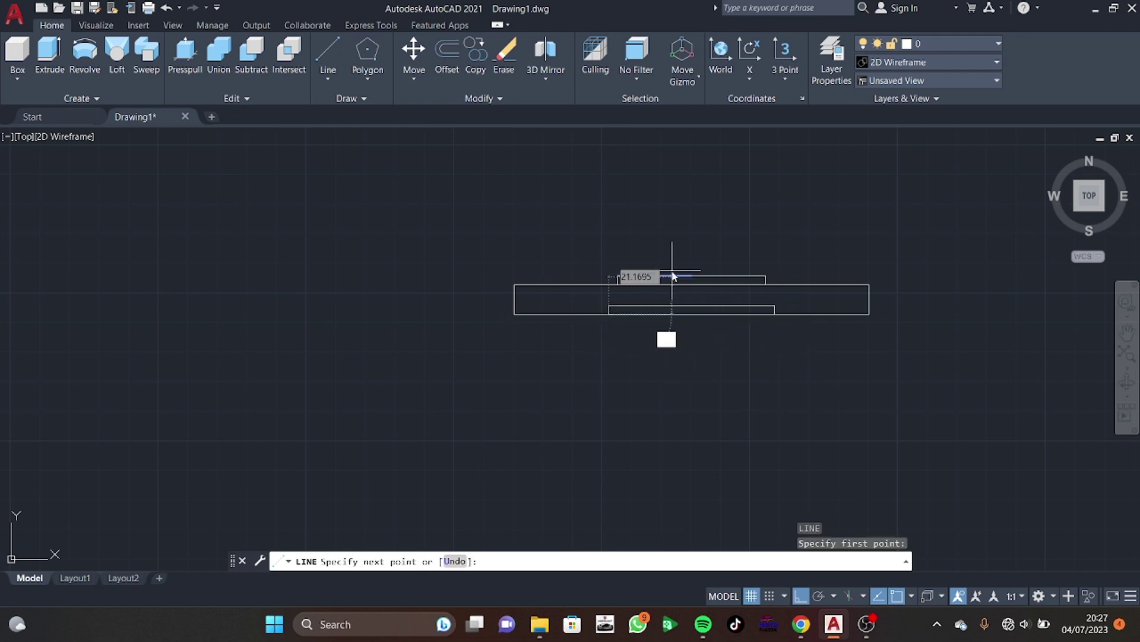
text(45)
key(Return)
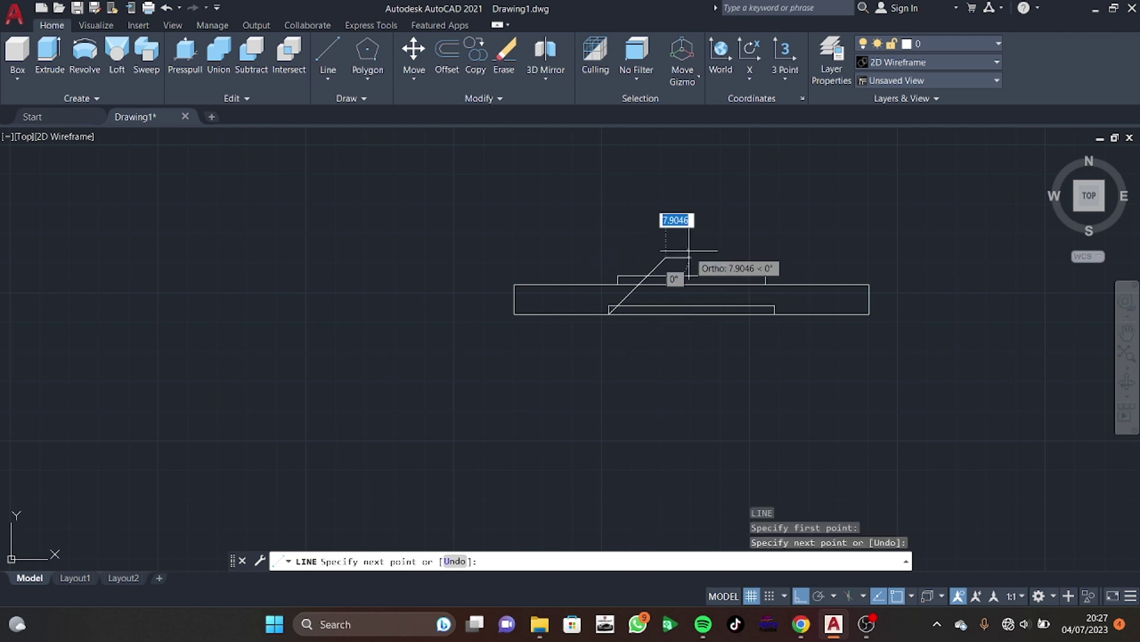
key(Escape)
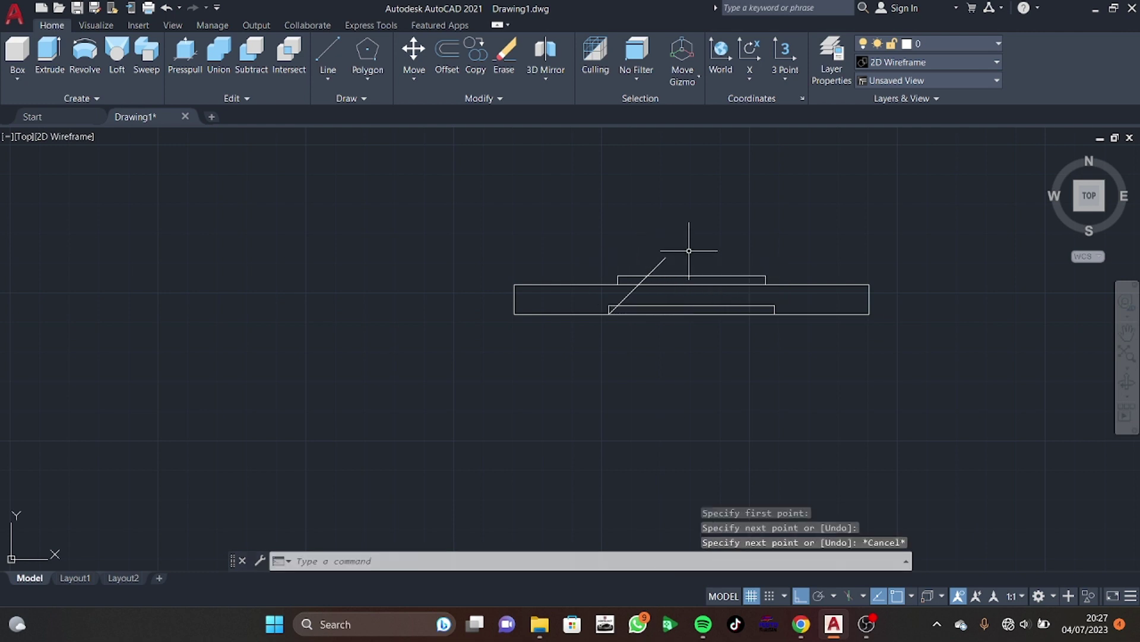
scroll(766, 297, up, 1)
scroll(752, 256, up, 3)
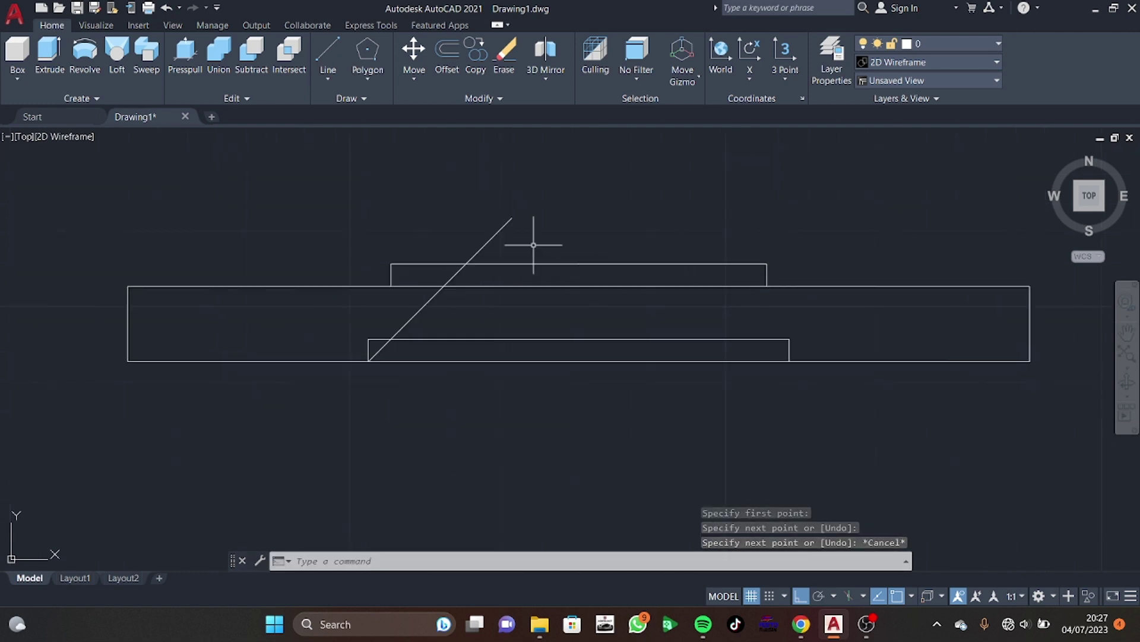
text(tr)
key(Return)
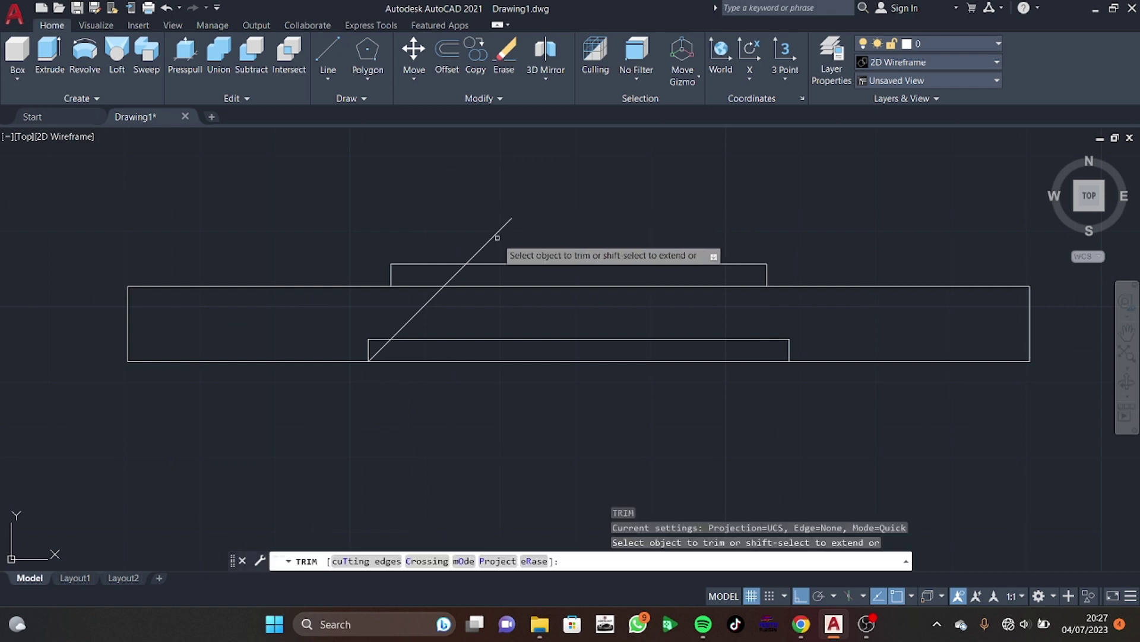
click(462, 268)
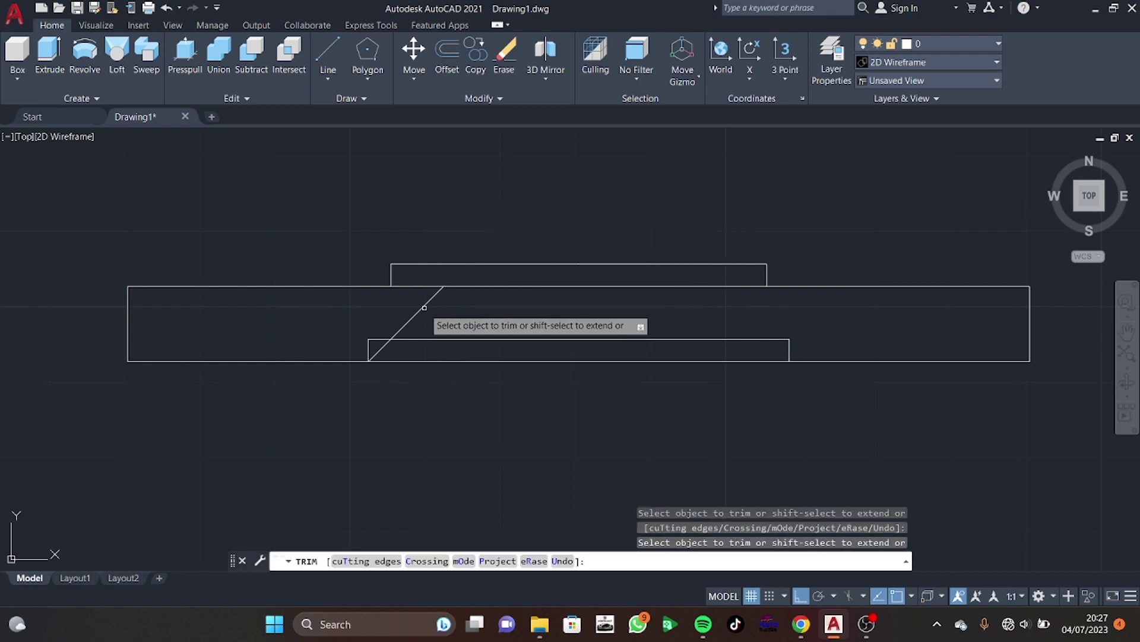
Mirror the diagonal chamfer line to the notch's right corner, keeping the original
key(Escape)
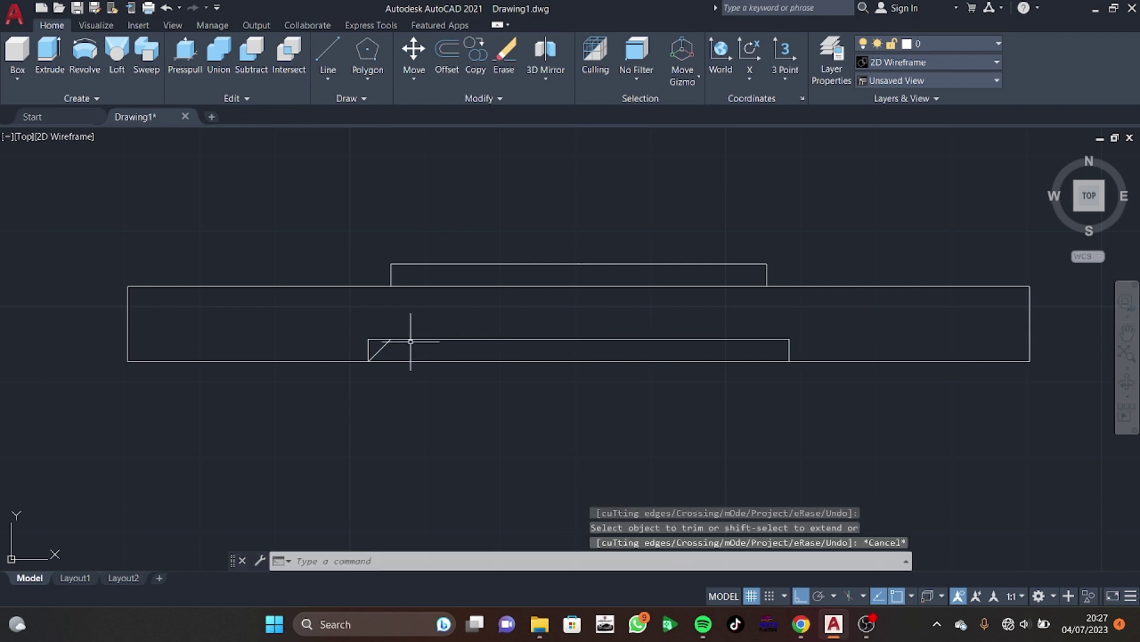
click(387, 344)
text(m)
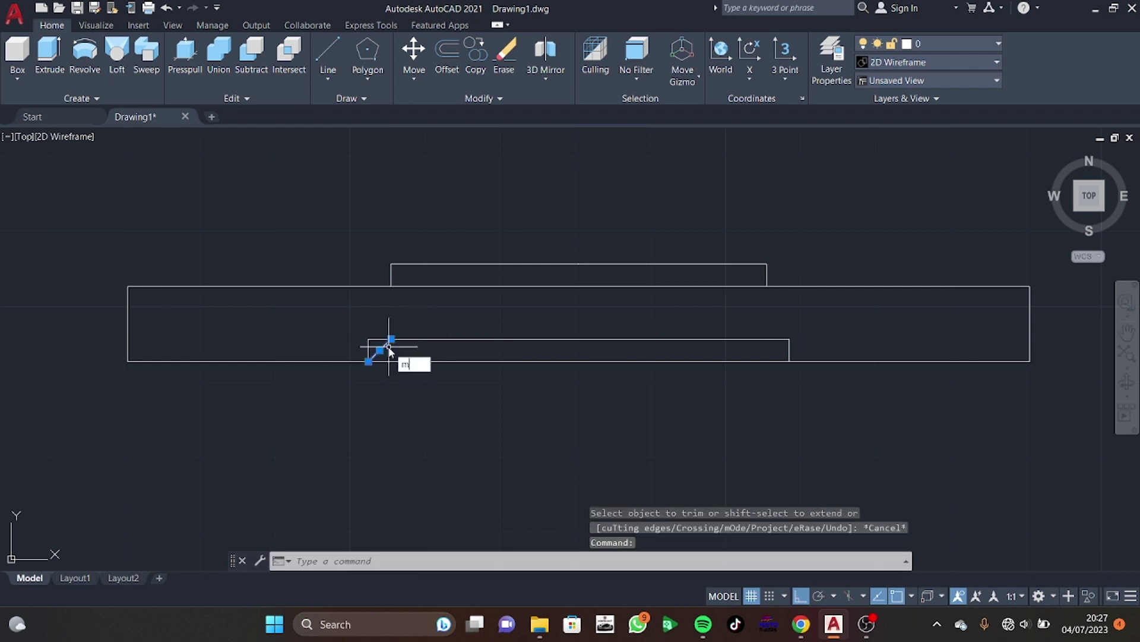
text(mi)
key(Return)
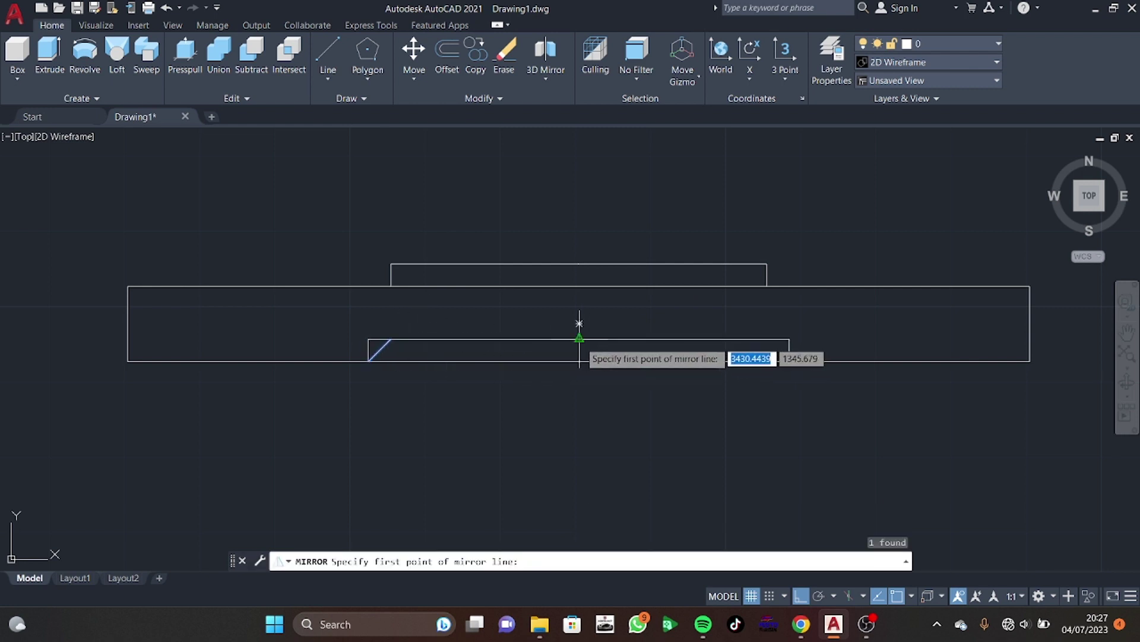
click(581, 339)
click(582, 414)
key(Return)
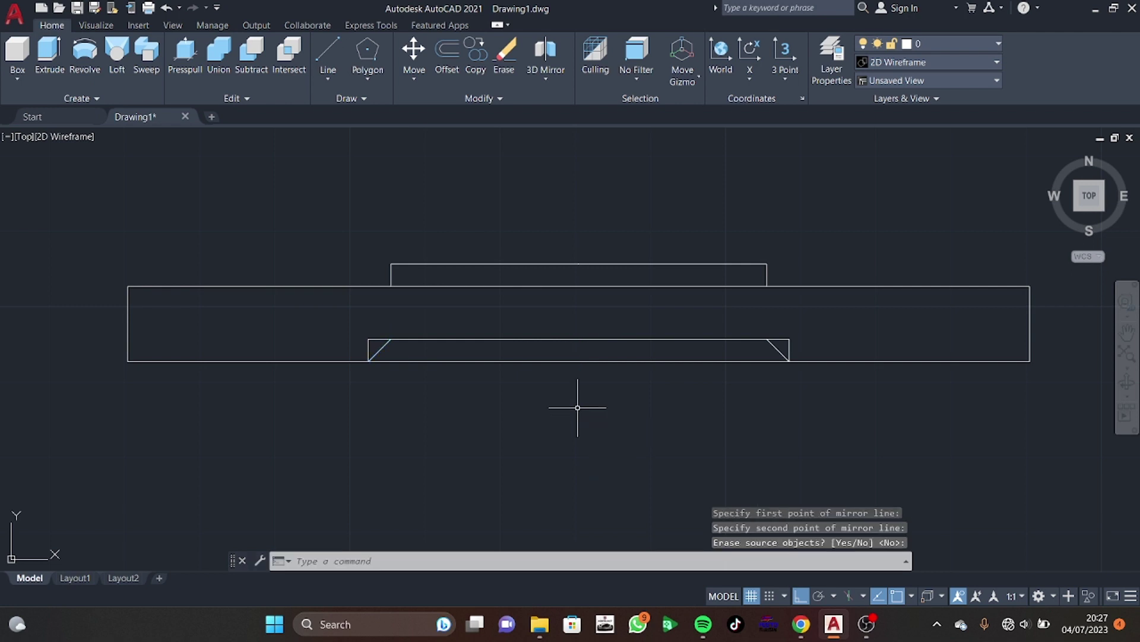
Trim the leftover corner lines and the shared top and bottom edge segments
text(l)
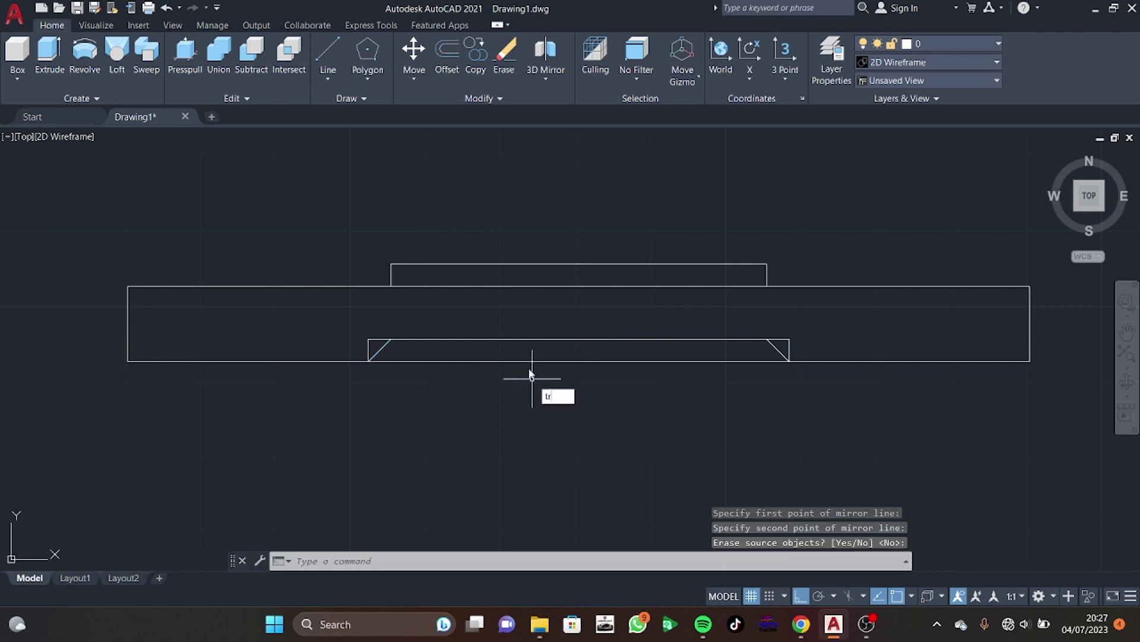
key(Return)
drag(418, 351, 365, 350)
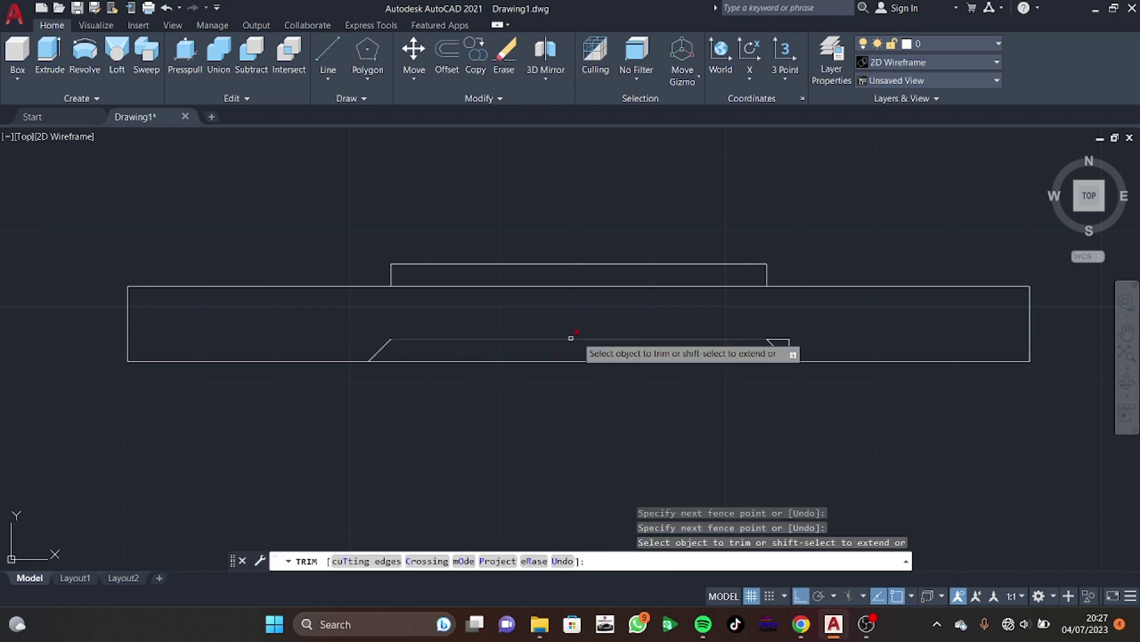
drag(775, 333, 796, 351)
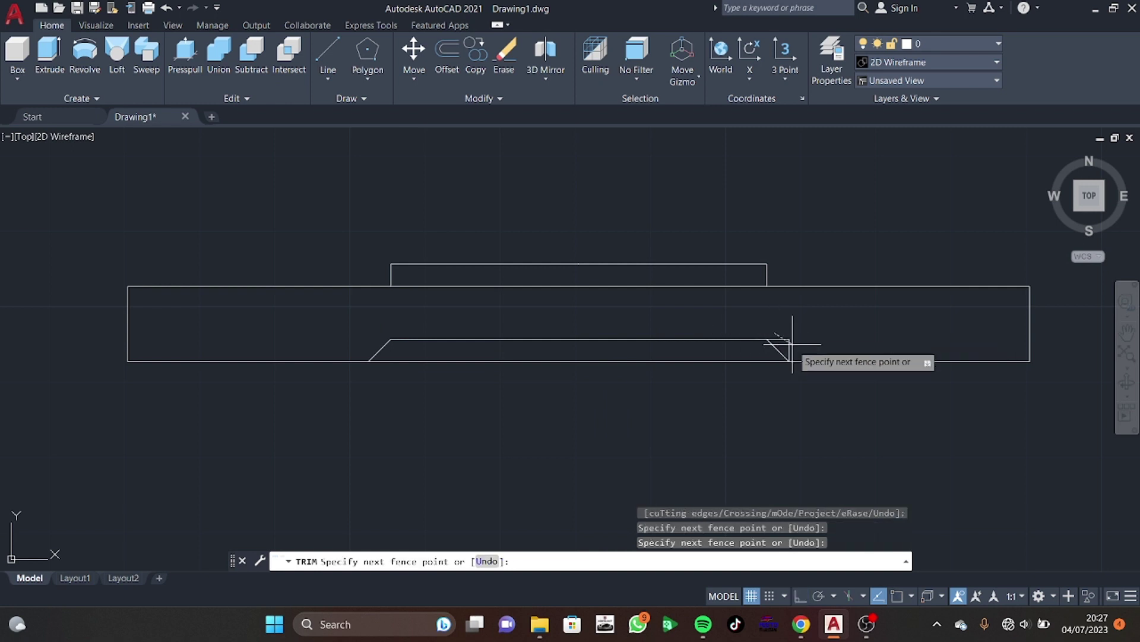
click(705, 360)
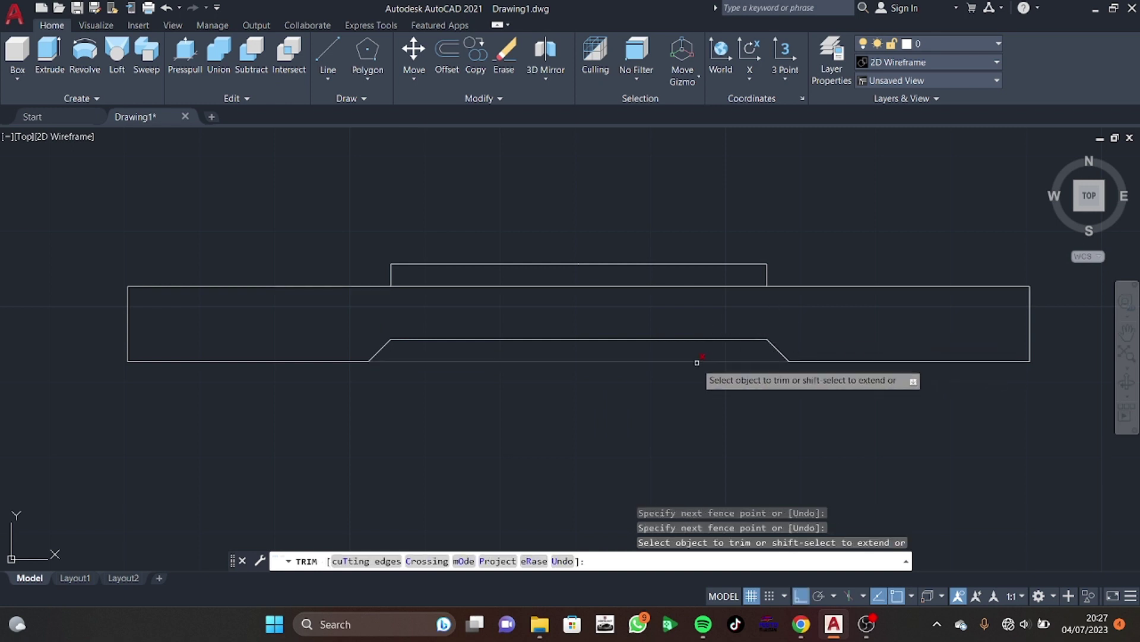
click(604, 286)
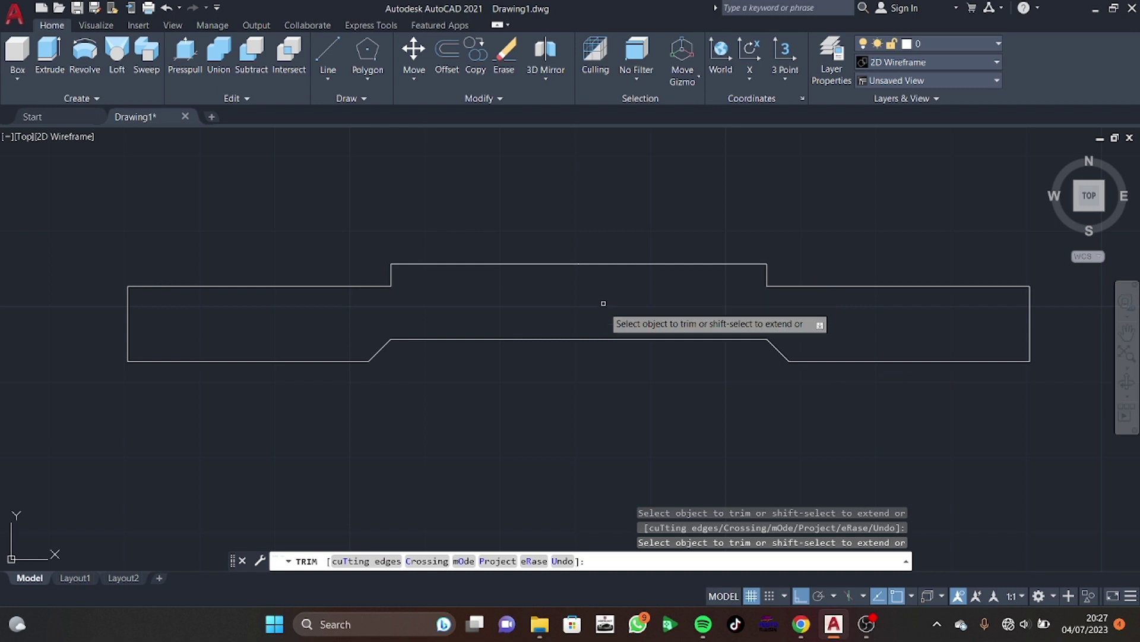
key(Escape)
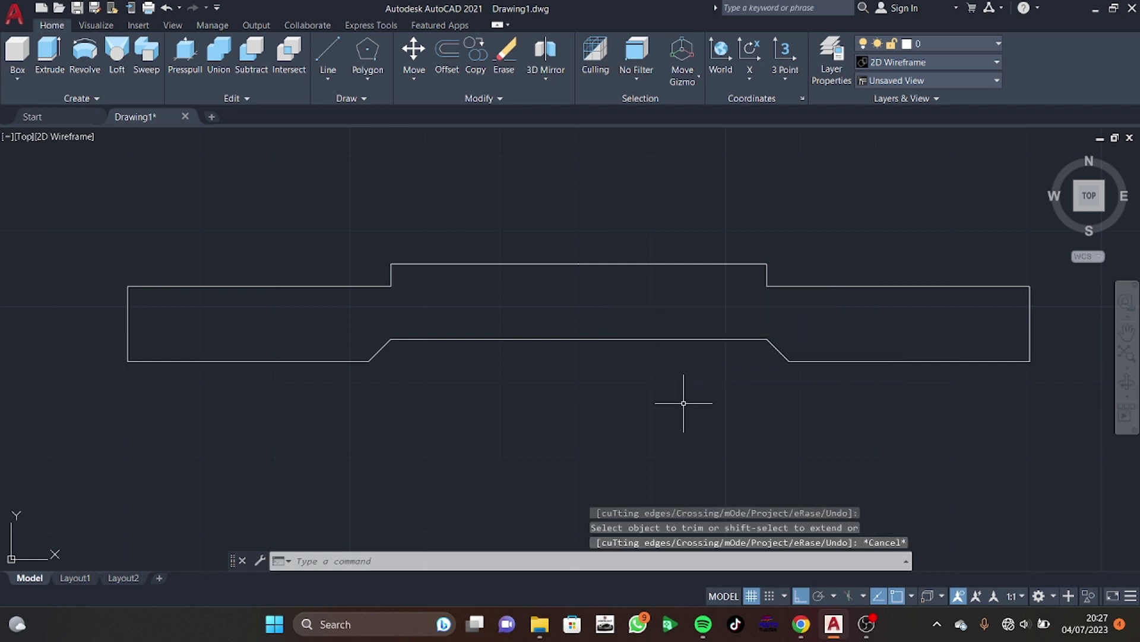
Extrude the profile 72 units into a solid plate
click(185, 52)
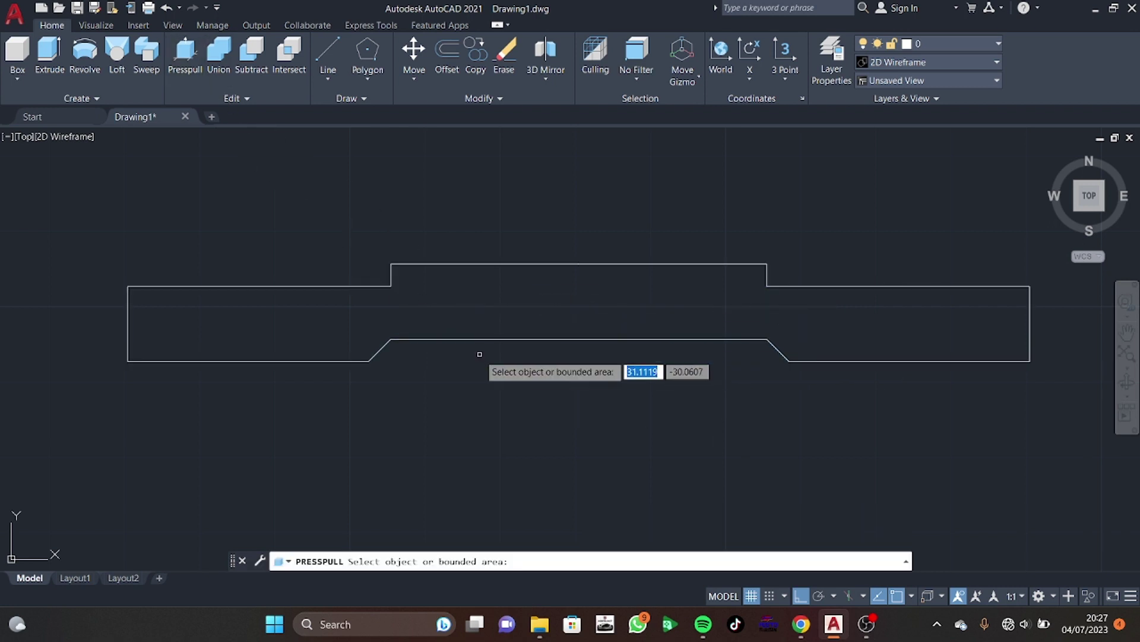
mouse_move(479, 410)
shift+middle_down()
mouse_move(538, 321)
mouse_move(523, 309)
shift+middle_up()
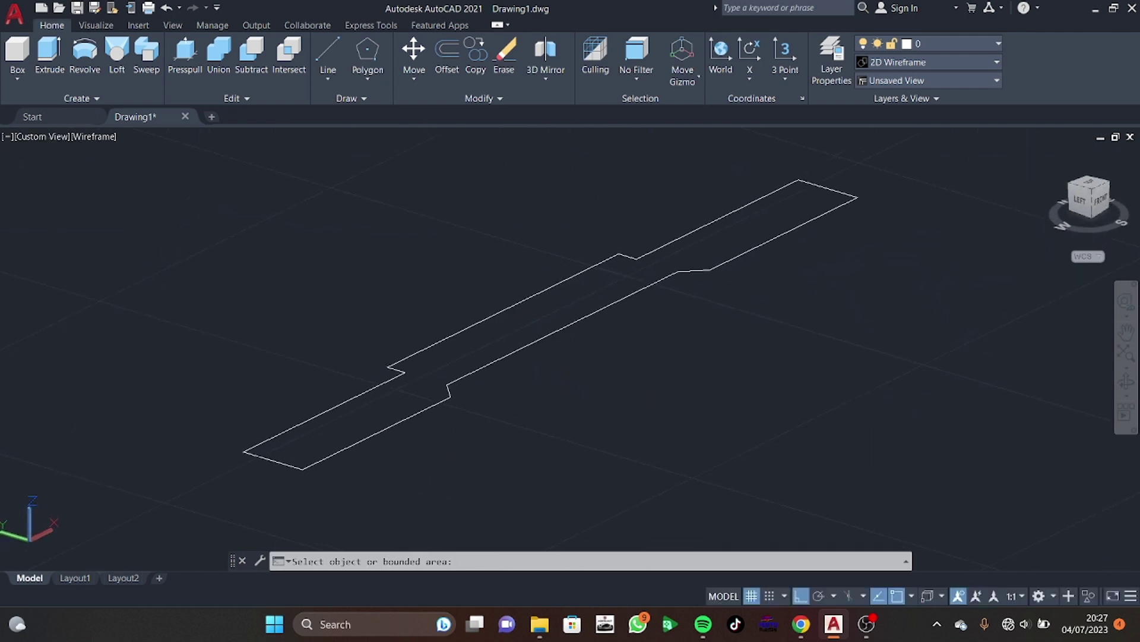
click(514, 313)
text(72)
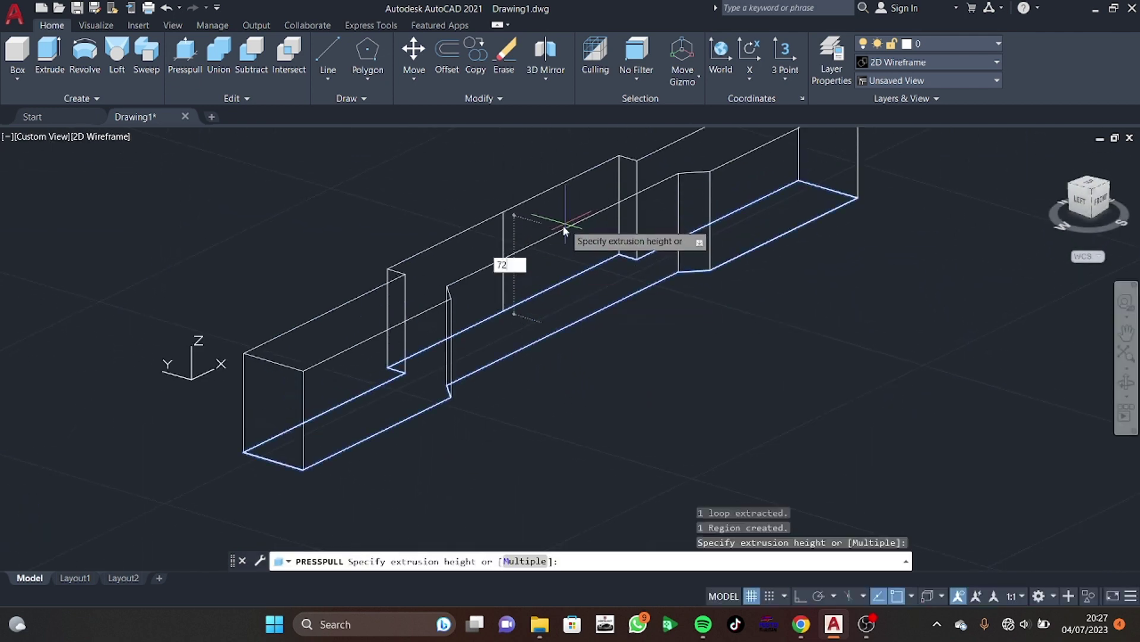
key(Return)
mouse_move(735, 244)
shift+middle_down()
mouse_move(721, 336)
mouse_move(674, 323)
mouse_move(726, 282)
mouse_move(790, 262)
mouse_move(617, 392)
shift+middle_up()
Shade the model with visible edges and orbit to view the plate upright from the back
text(h)
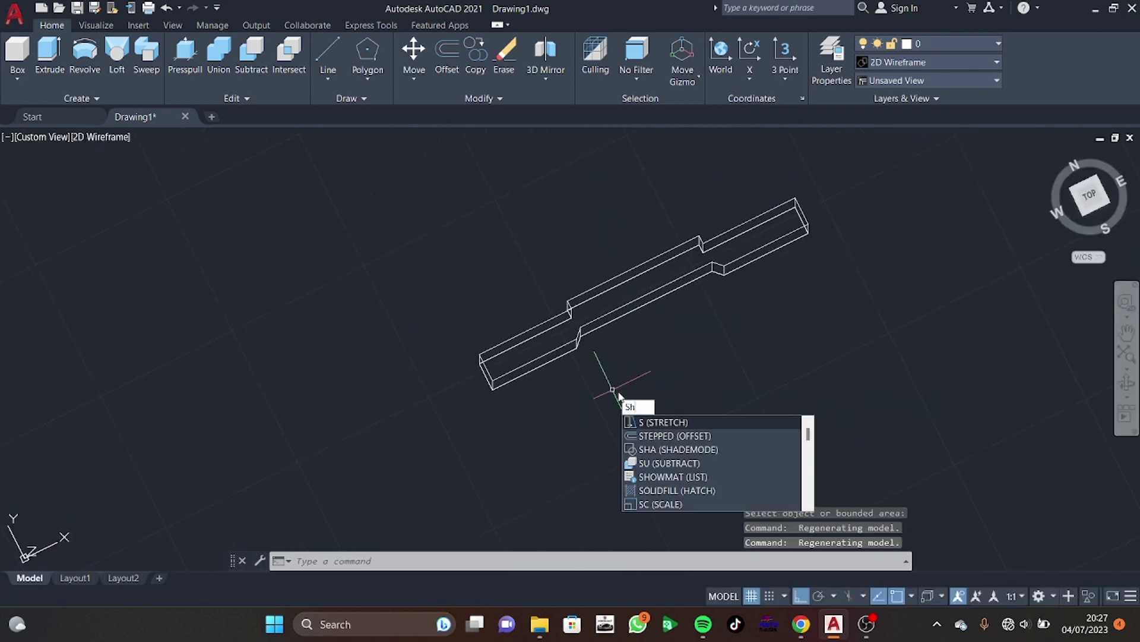
text(e)
key(Return)
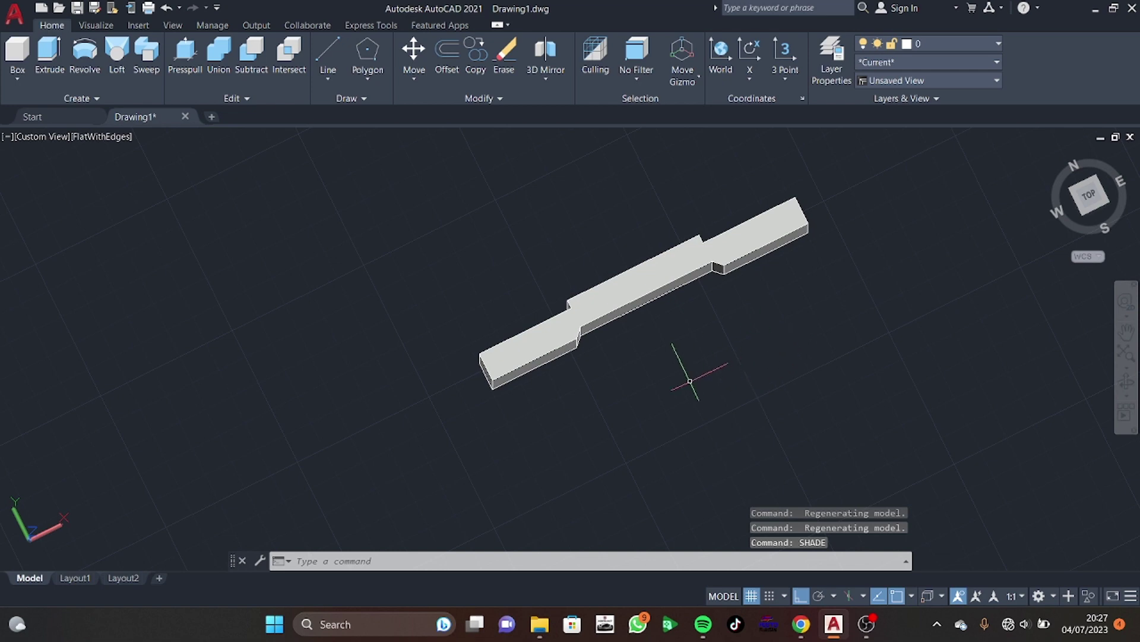
mouse_move(690, 381)
shift+middle_down()
mouse_move(819, 300)
mouse_move(787, 301)
mouse_move(853, 262)
mouse_move(839, 275)
shift+middle_up()
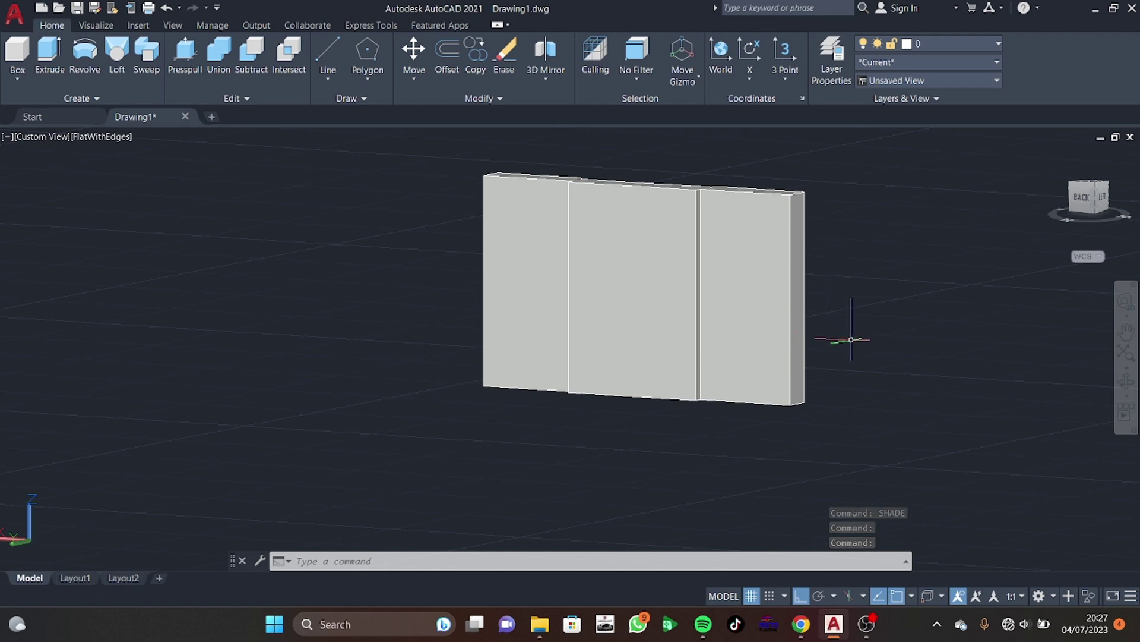
Start a radius 12 edge fillet and pick the two right-hand corner edges of the plate
text(F)
key(Down)
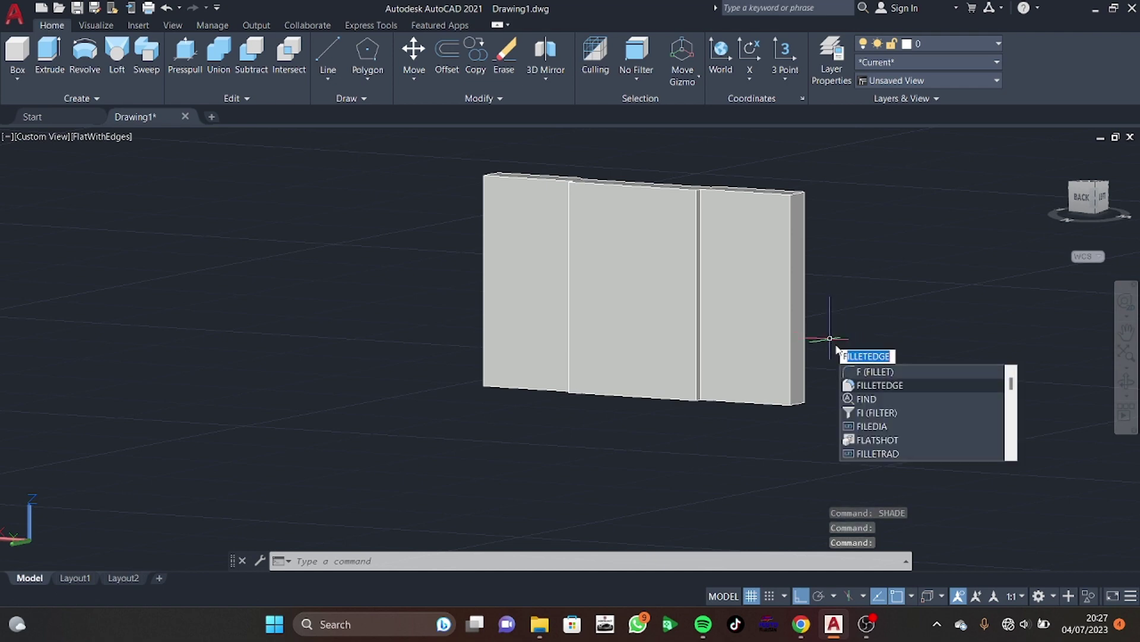
key(Return)
text(r)
key(Return)
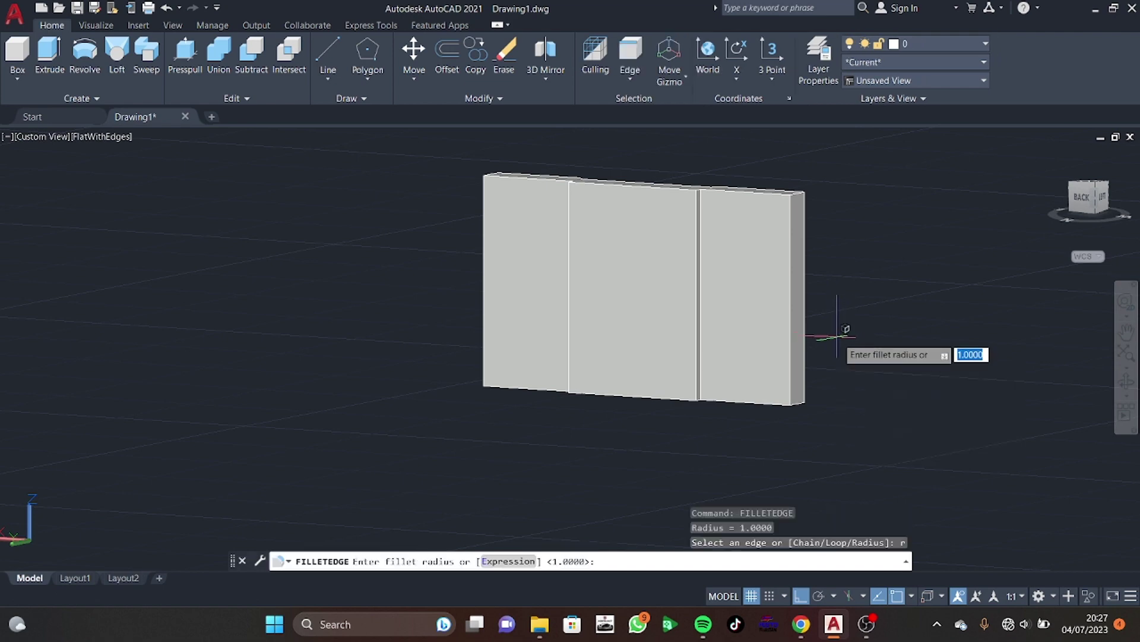
text(12)
key(Return)
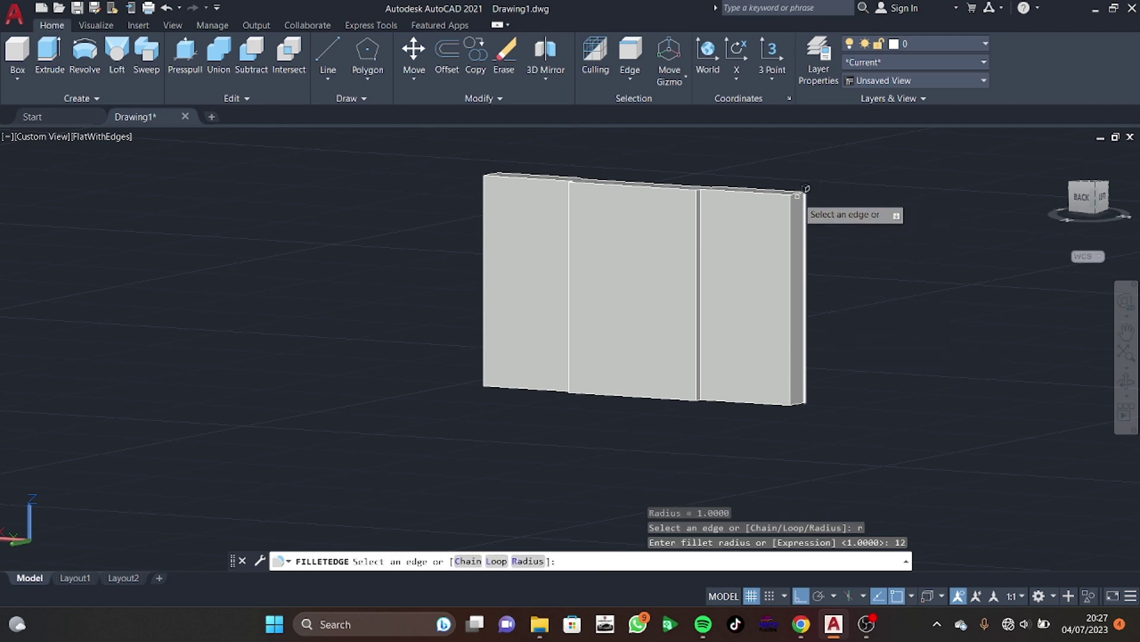
click(803, 186)
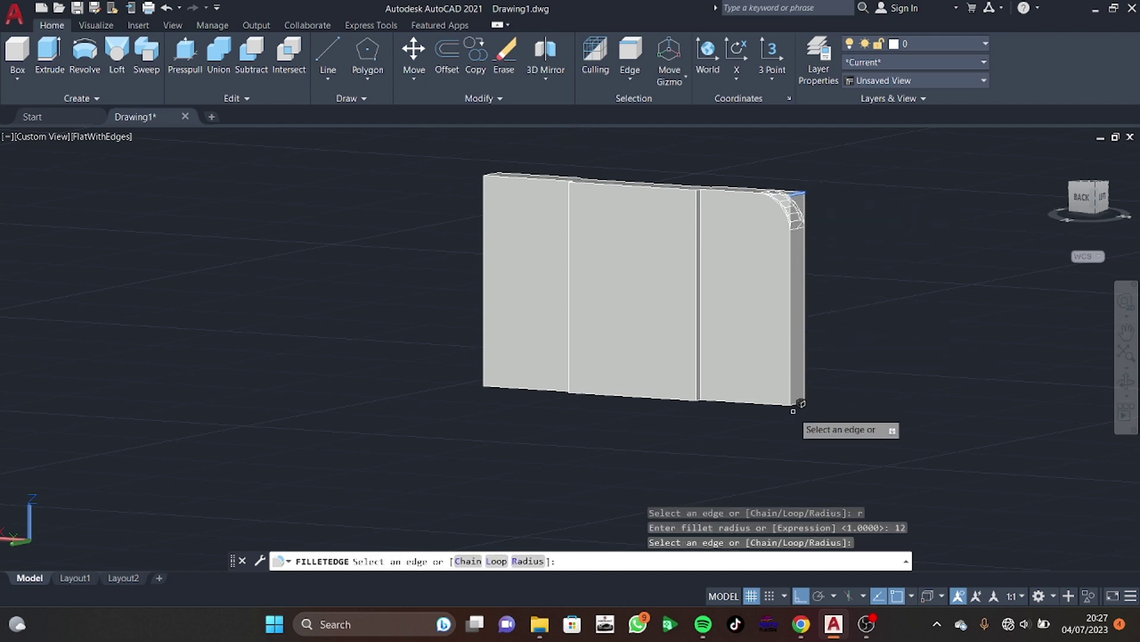
click(802, 394)
shift+middle_drag(820, 376, 830, 288)
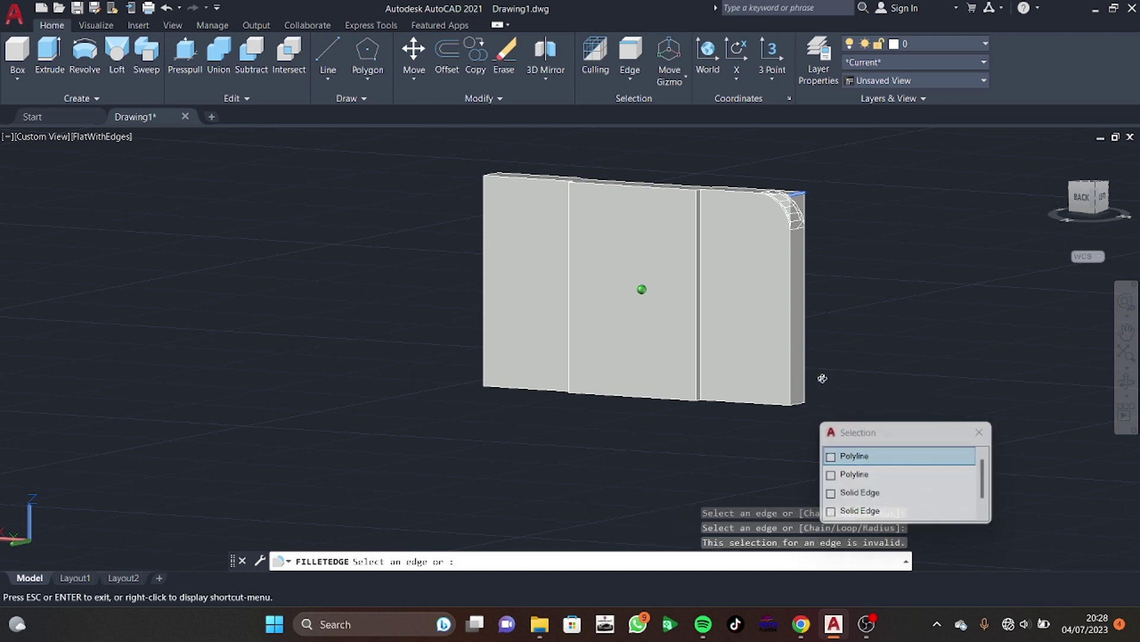
click(799, 321)
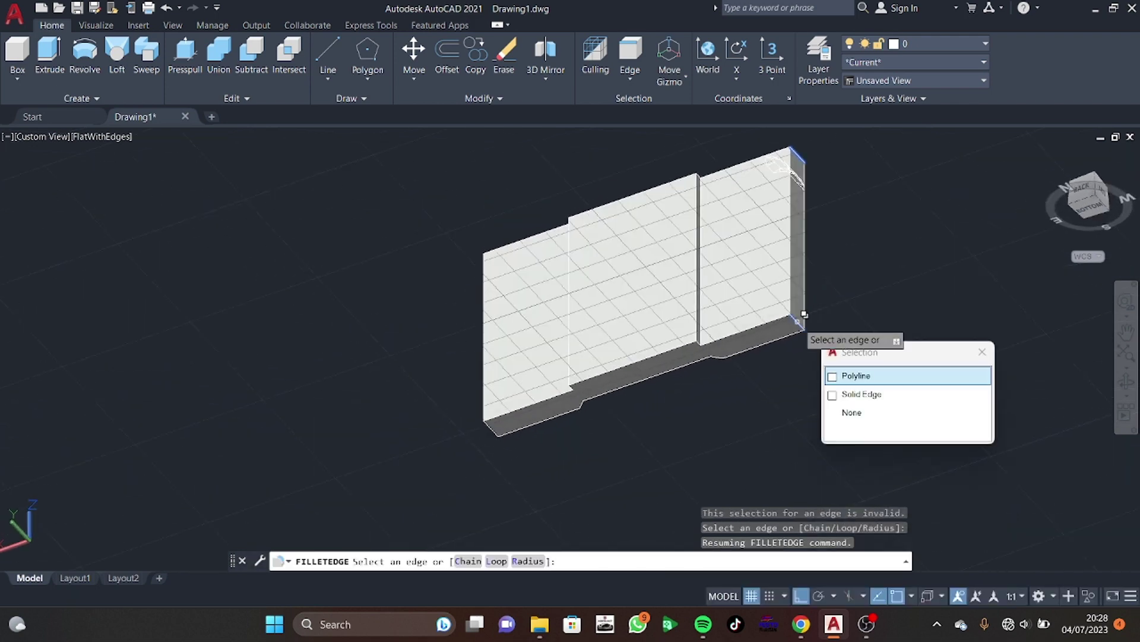
click(865, 385)
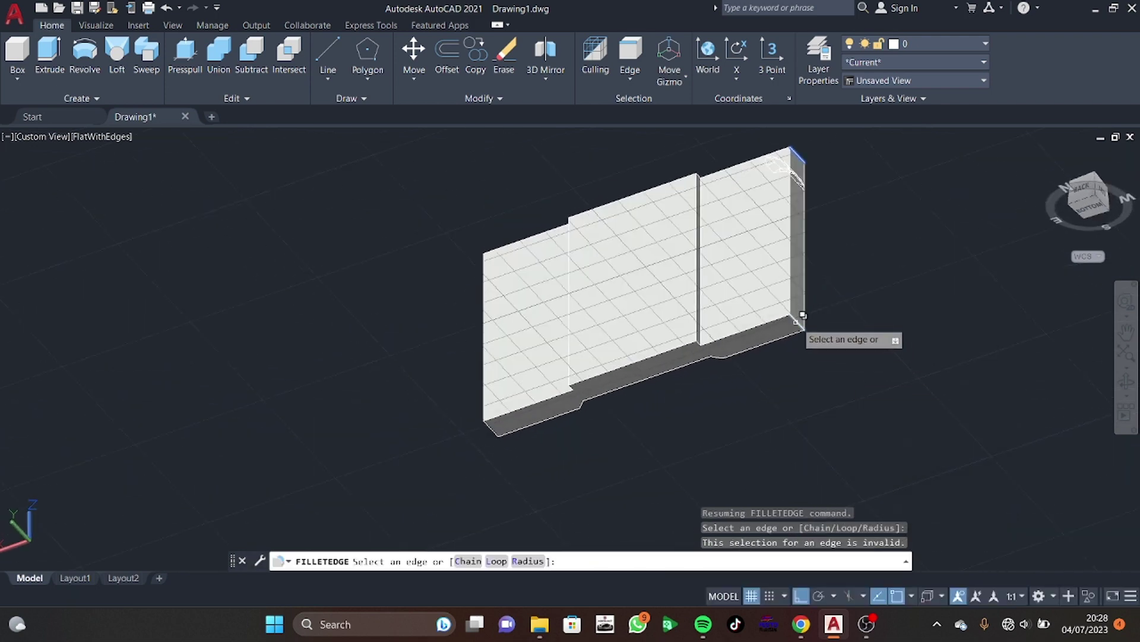
click(797, 322)
click(854, 389)
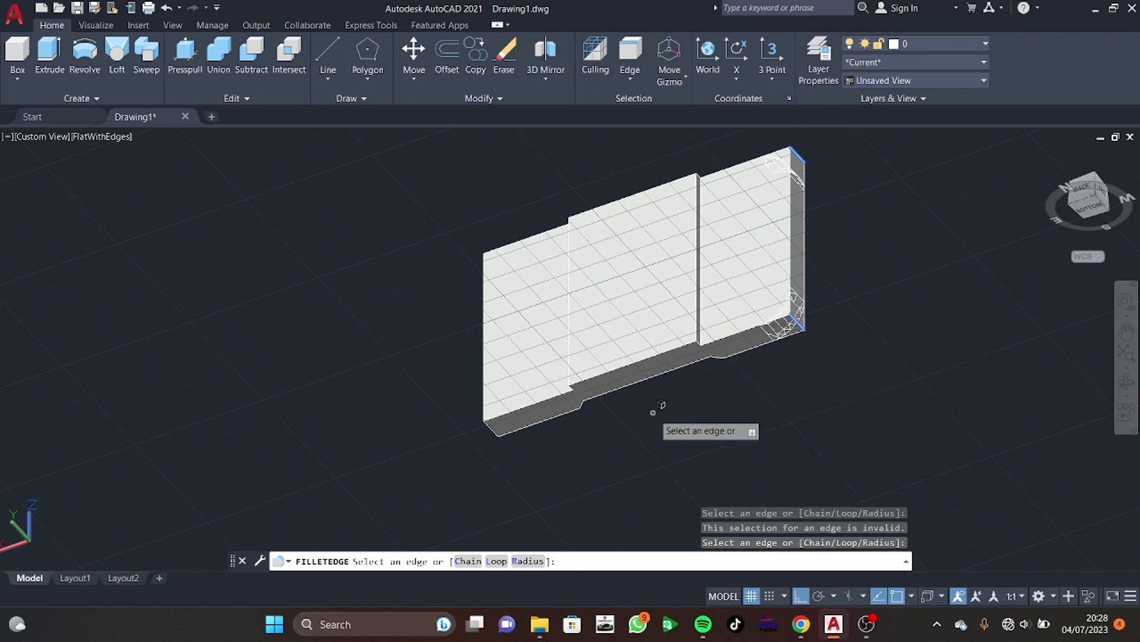
Pick the two remaining corner edges and apply the radius 12 fillets
shift+middle_drag(656, 401, 806, 420)
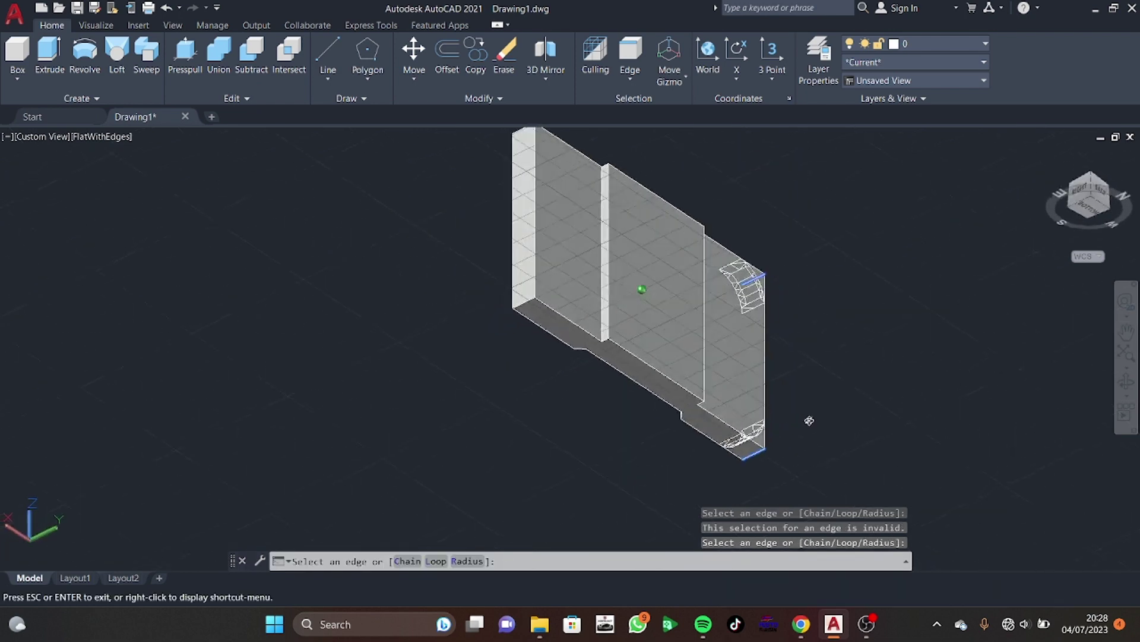
click(530, 308)
click(594, 380)
mouse_move(598, 288)
shift+middle_down()
mouse_move(593, 255)
mouse_move(664, 260)
shift+middle_up()
click(580, 205)
key(Return)
key(Return)
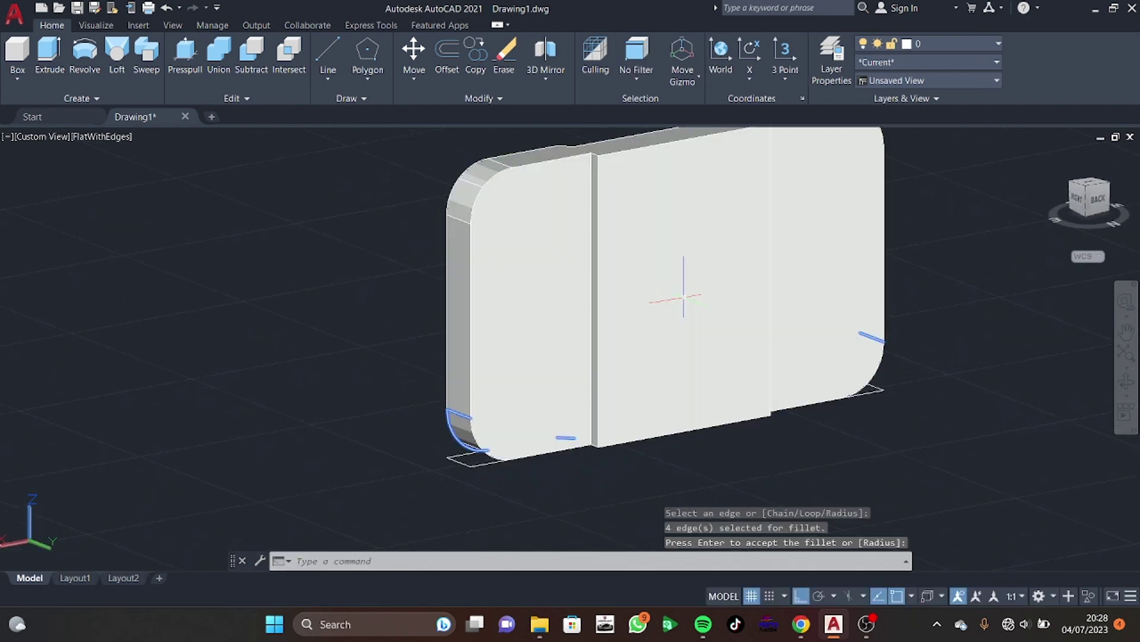
mouse_move(881, 421)
shift+middle_down()
mouse_move(812, 344)
mouse_move(839, 417)
mouse_move(832, 428)
shift+middle_up()
key(Return)
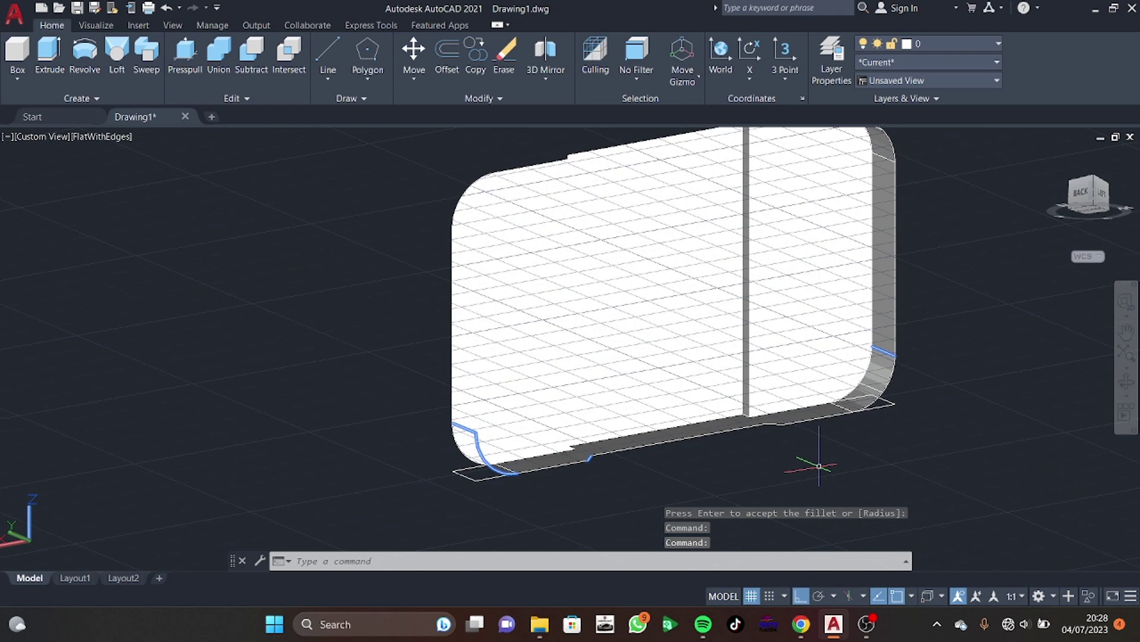
Orbit to a top view of the plate, cancelling a stray line and circle
text(l)
key(Return)
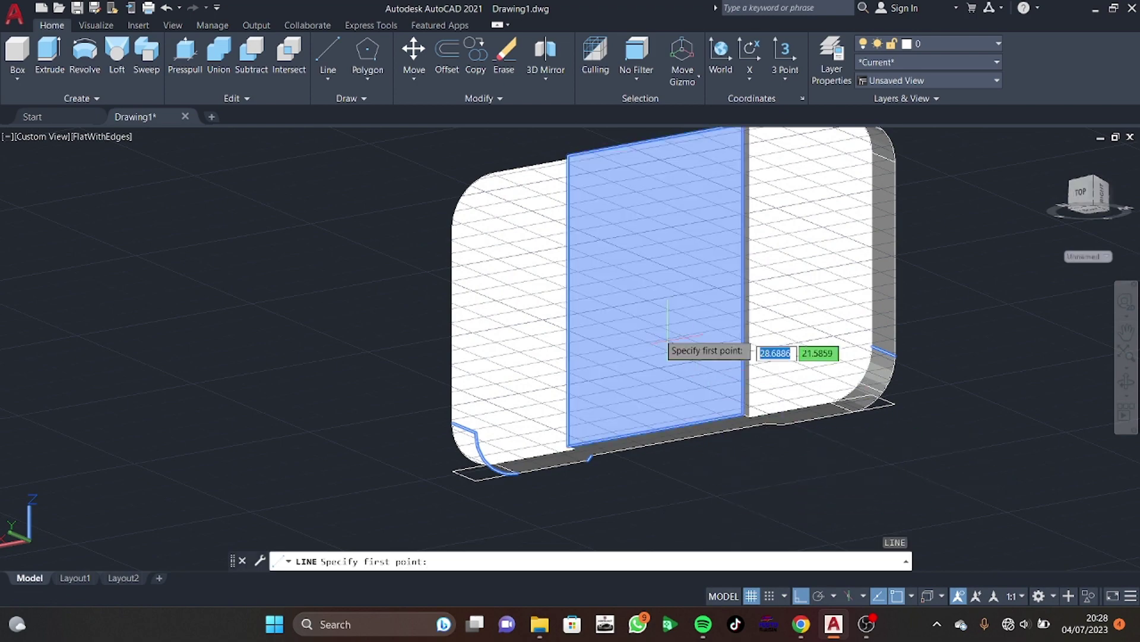
mouse_move(523, 349)
shift+middle_down()
mouse_move(535, 337)
mouse_move(546, 355)
shift+middle_up()
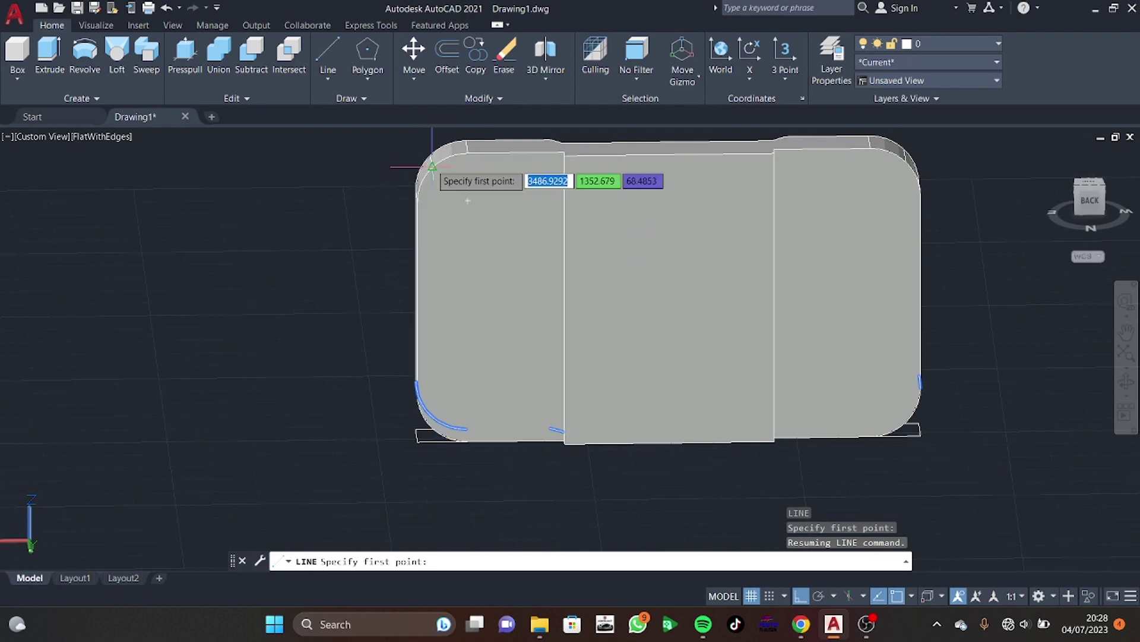
click(468, 202)
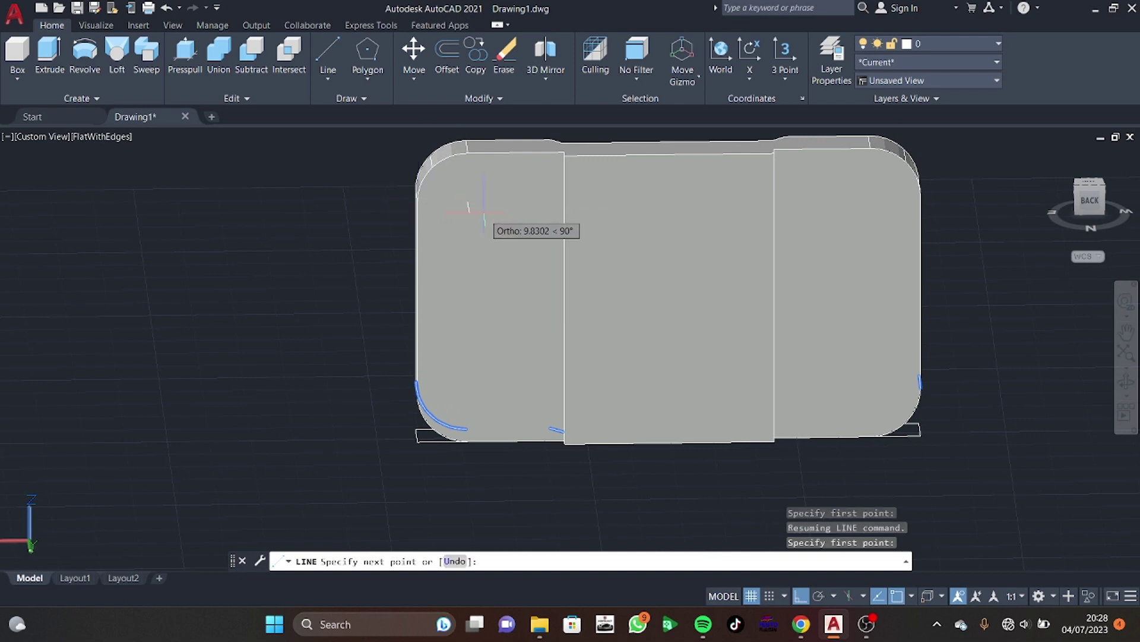
key(Escape)
key(Return)
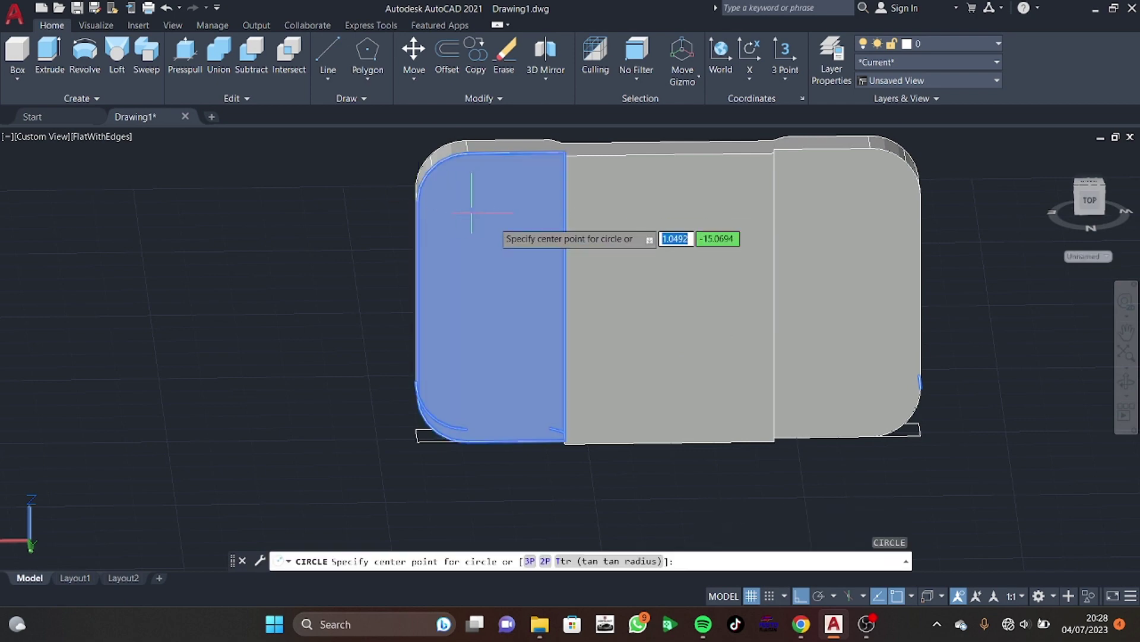
key(Escape)
Align the UCS to the plate's face and start a circle on it
click(788, 77)
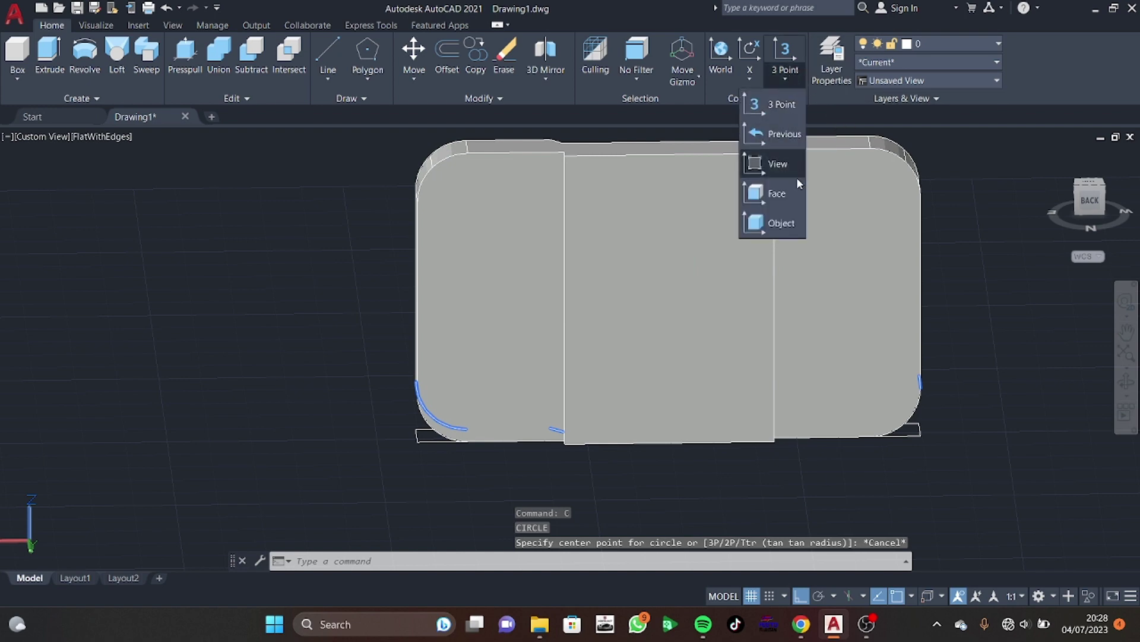
click(774, 191)
click(832, 225)
key(Return)
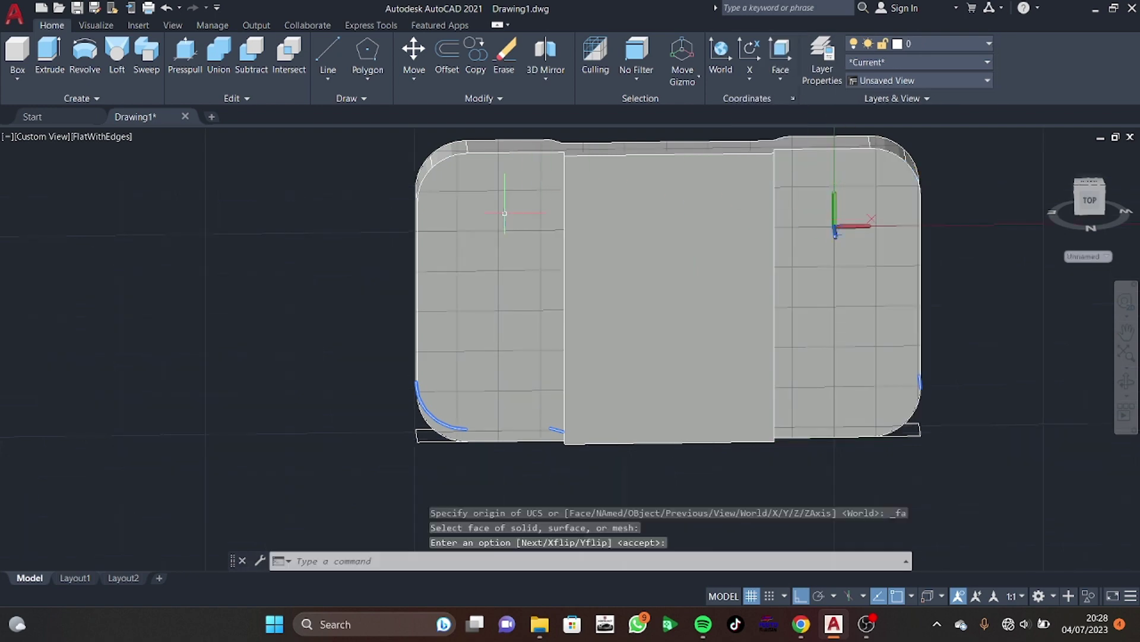
text(c)
key(Return)
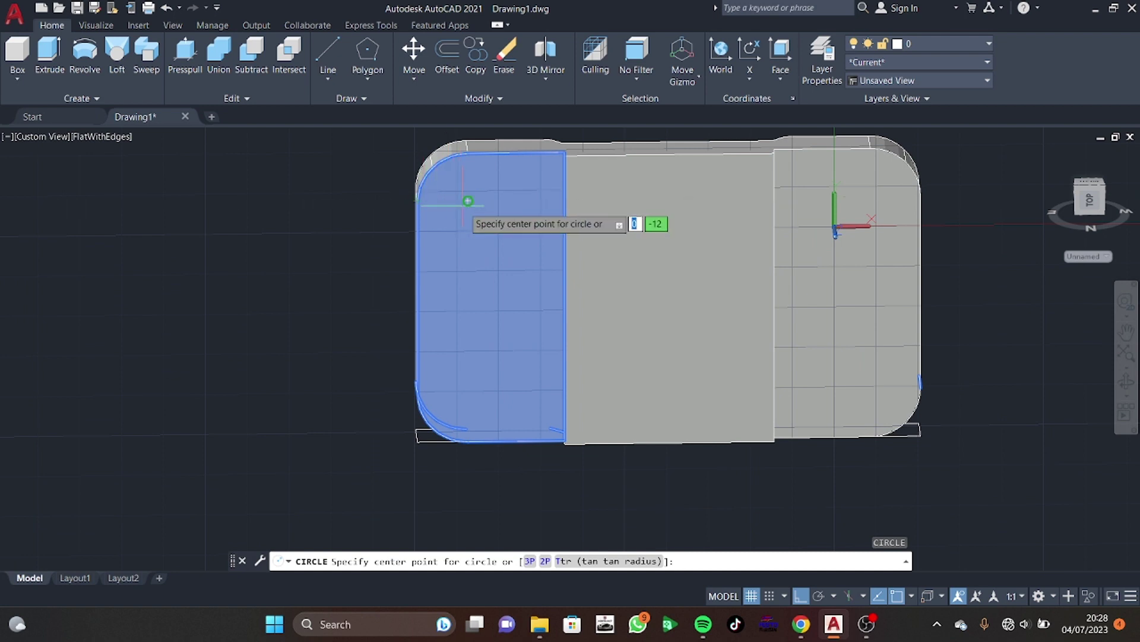
Draw a radius 6 bolt-hole circle near the plate's top-left corner
click(468, 201)
text(6)
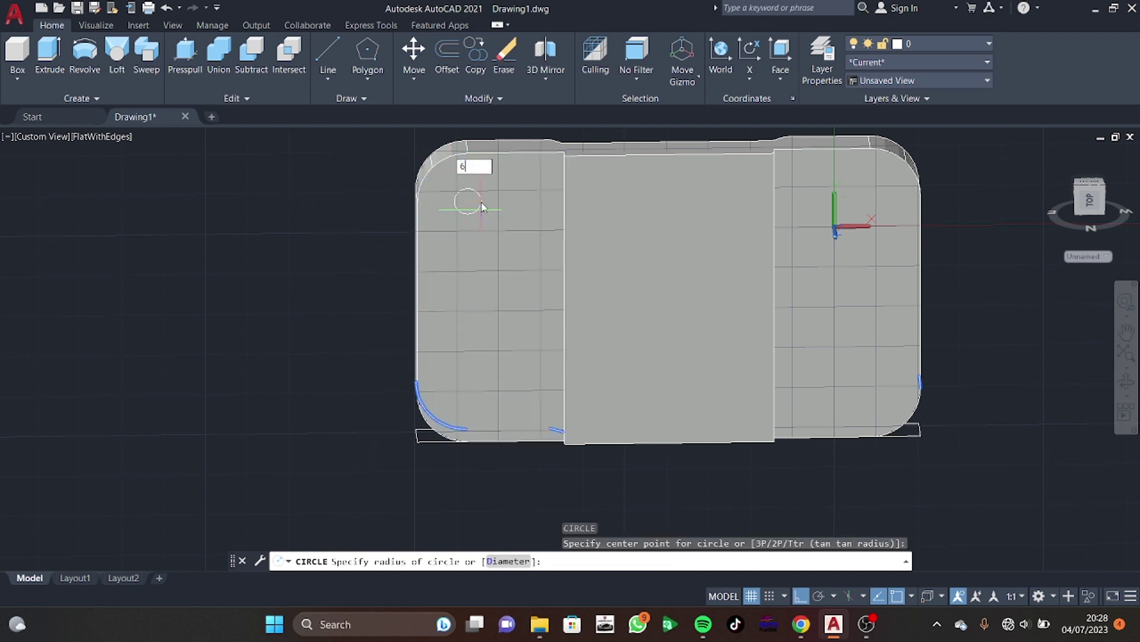
key(Return)
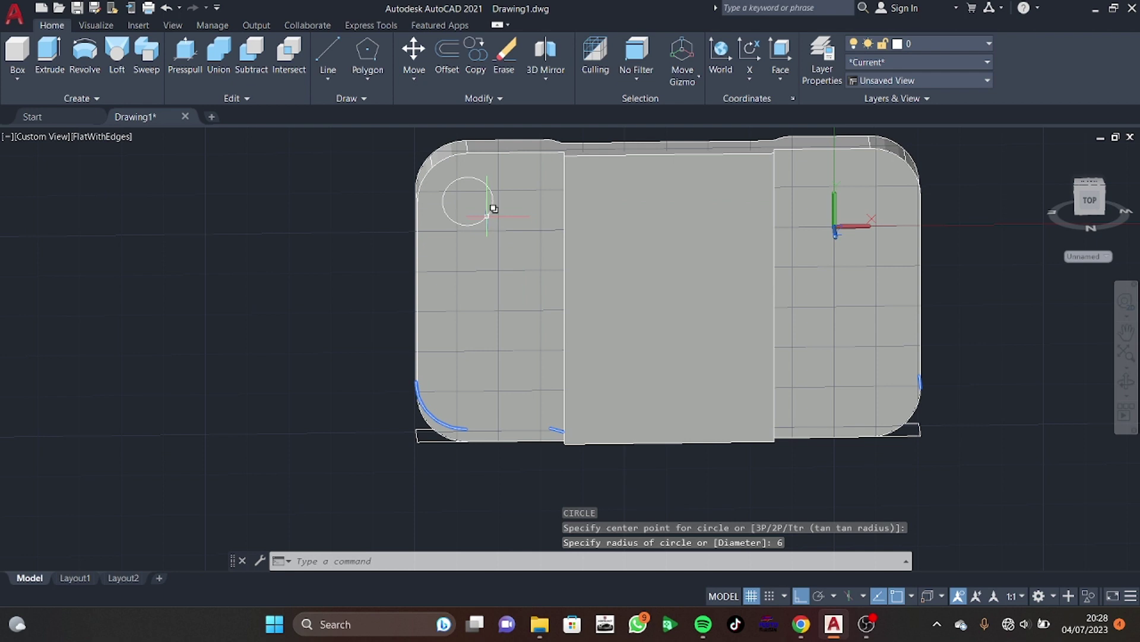
click(488, 217)
text(MI)
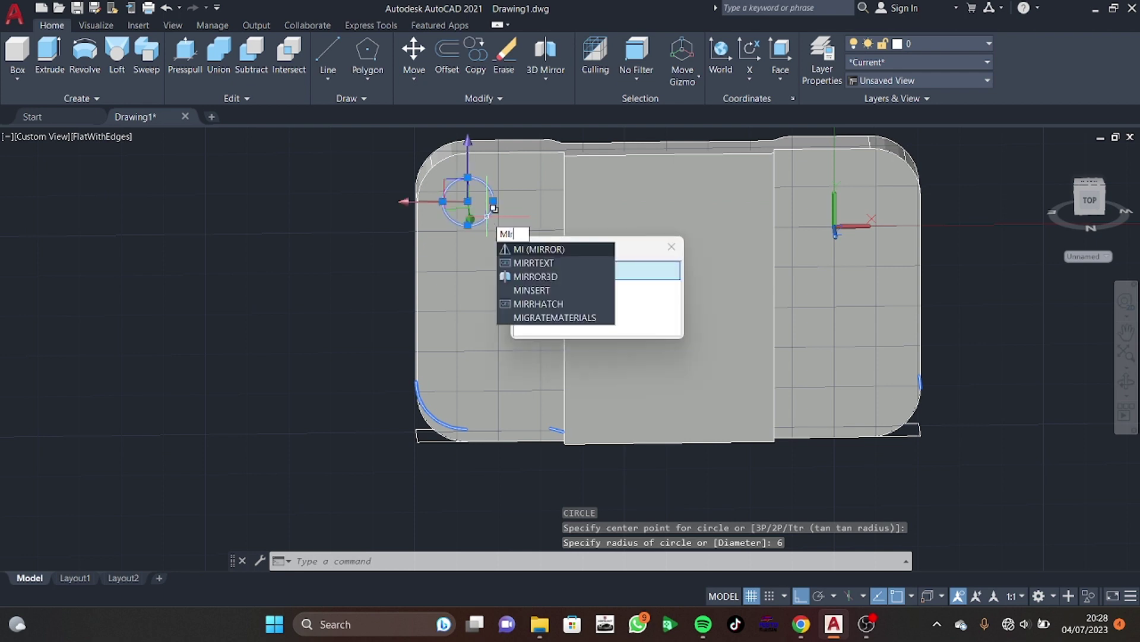
text(r)
click(558, 248)
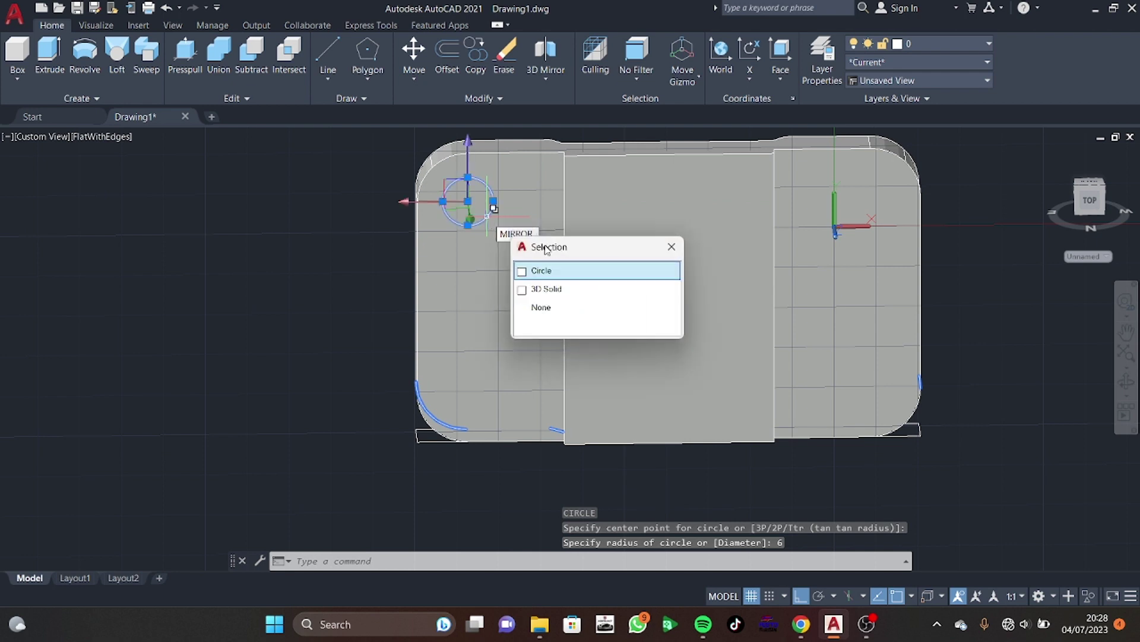
click(546, 289)
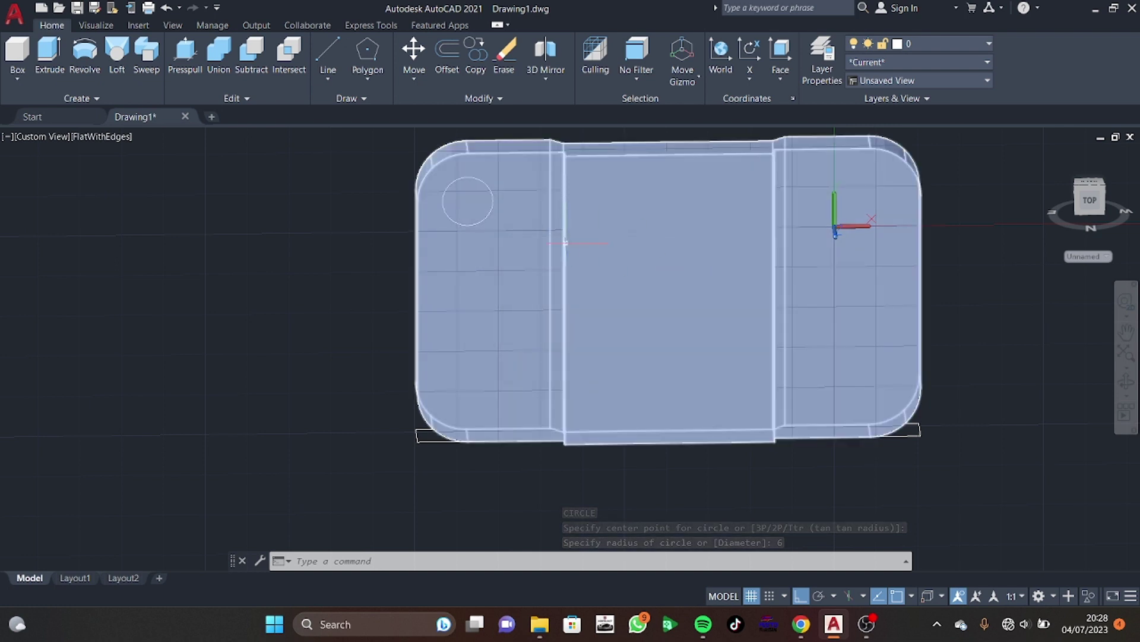
Mirror the hole circle across a vertical line through the top edge's midpoint, keeping the original
text(mir)
key(Return)
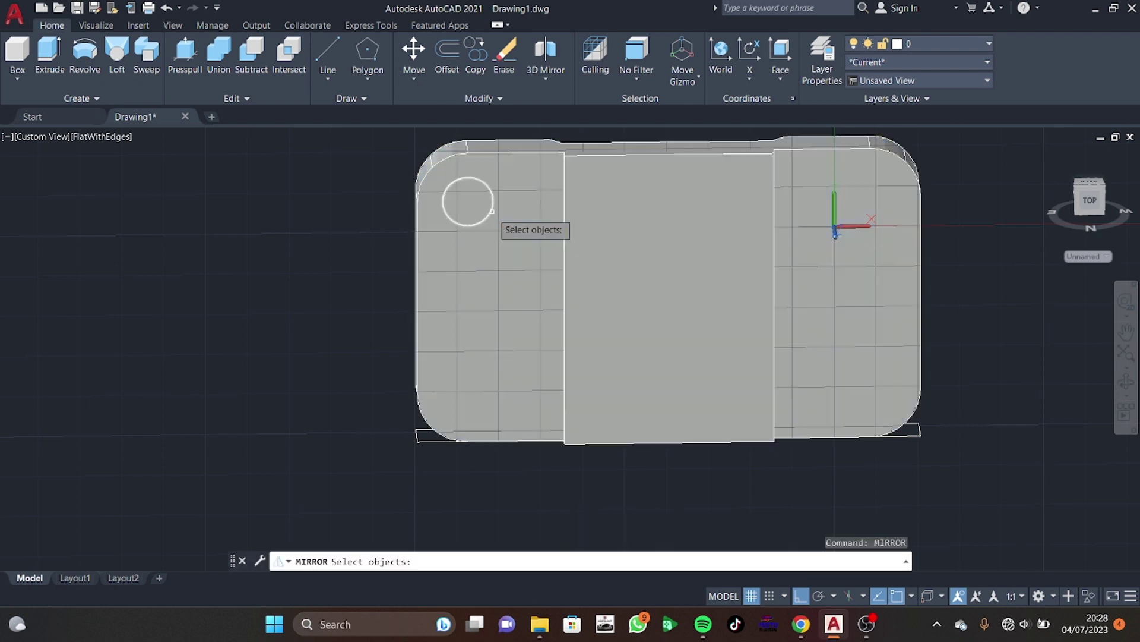
click(492, 211)
click(547, 283)
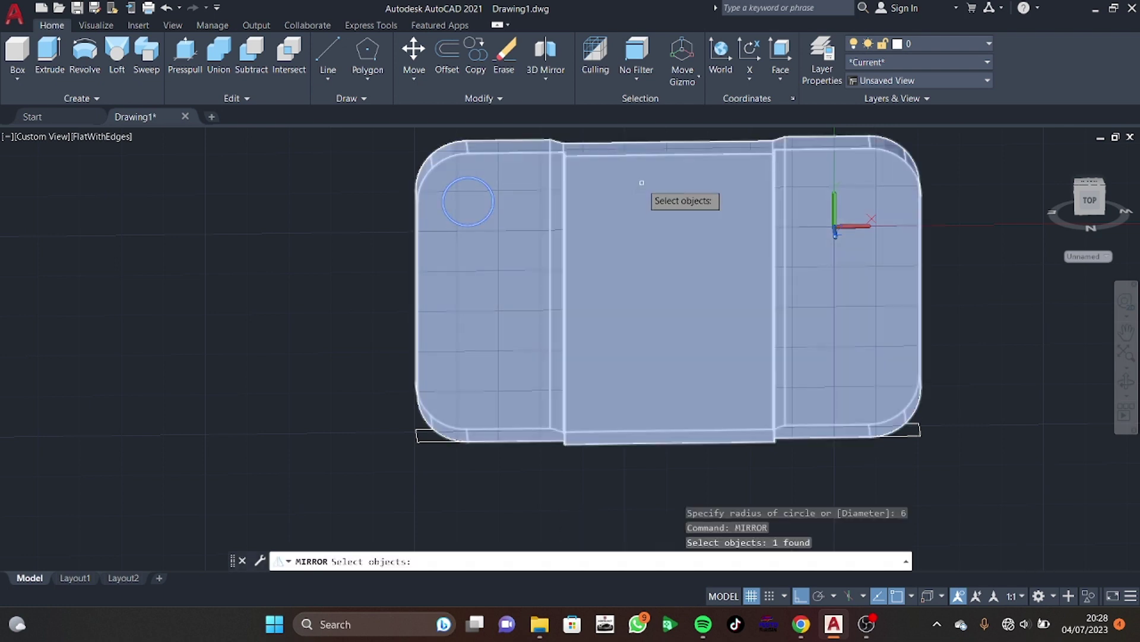
key(Return)
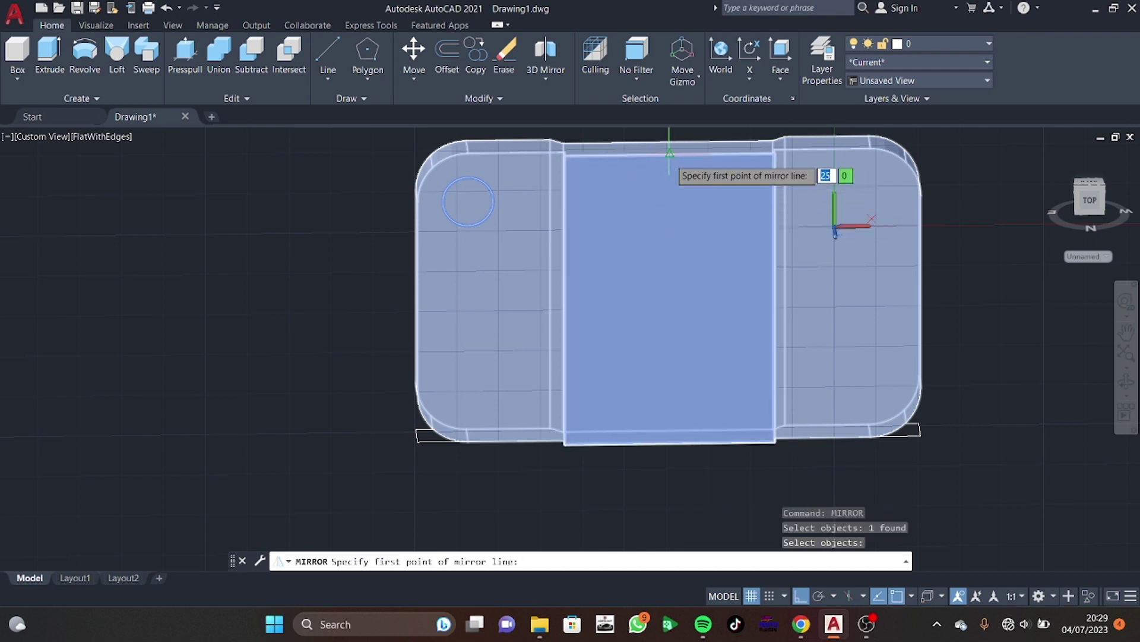
click(669, 154)
click(683, 287)
key(Return)
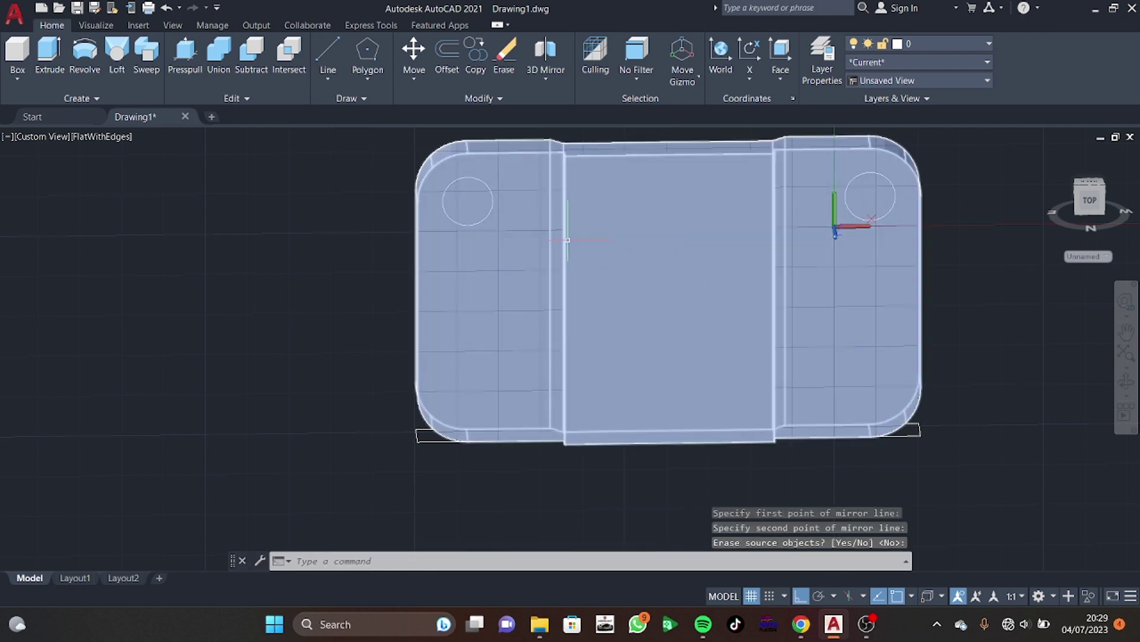
Mirror both top circles across a horizontal line to make four corner holes
click(497, 206)
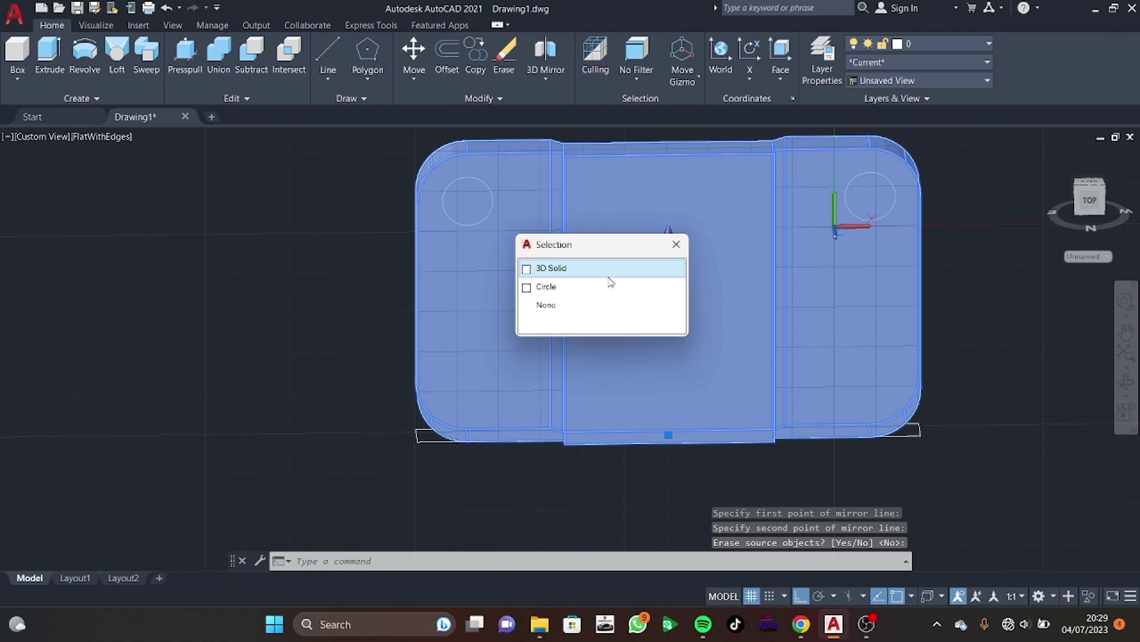
click(547, 286)
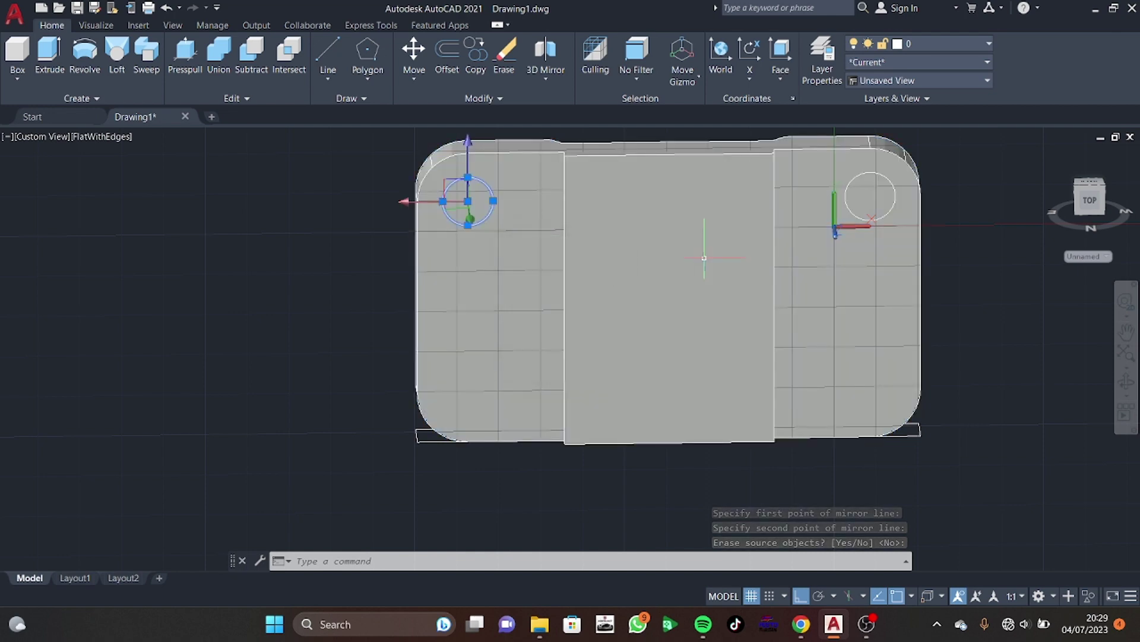
click(862, 174)
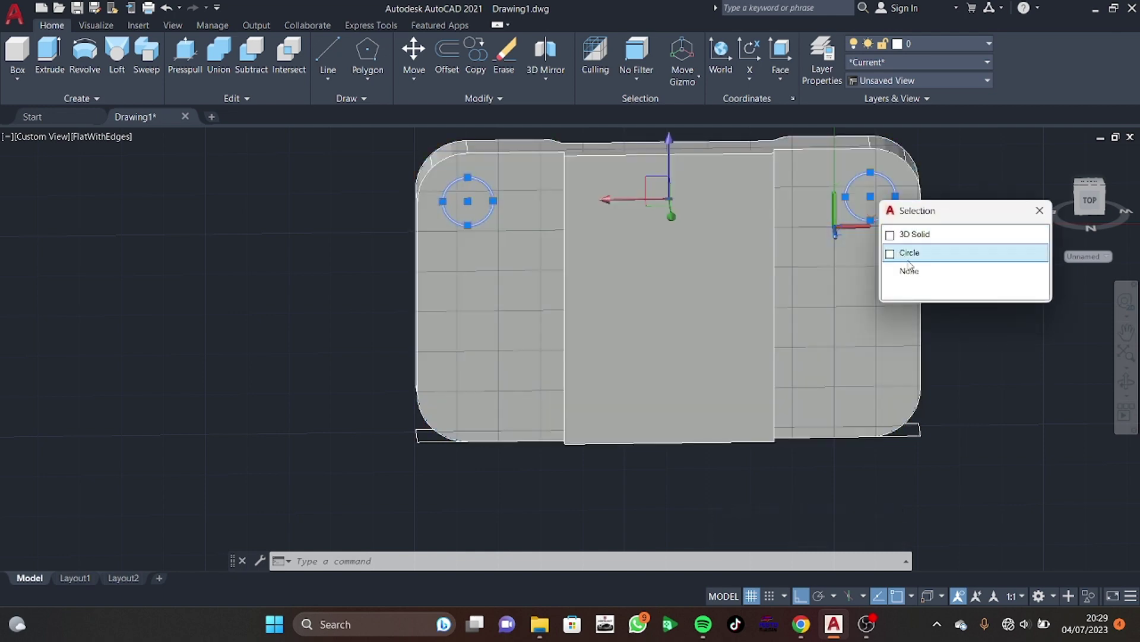
click(903, 252)
text(MIRROR)
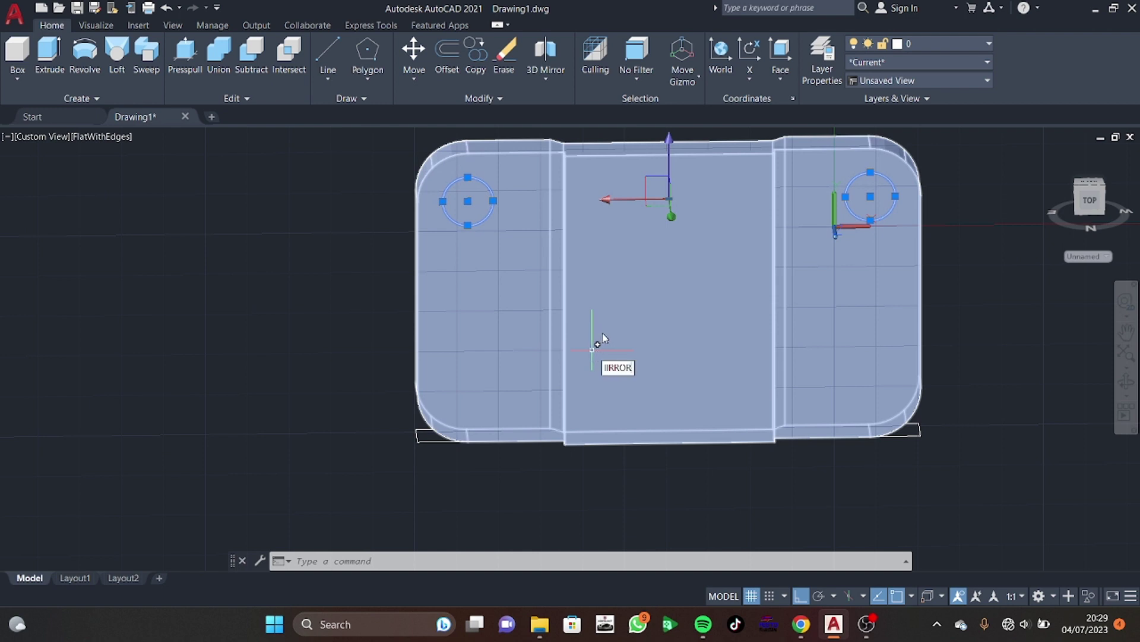
key(Return)
click(418, 296)
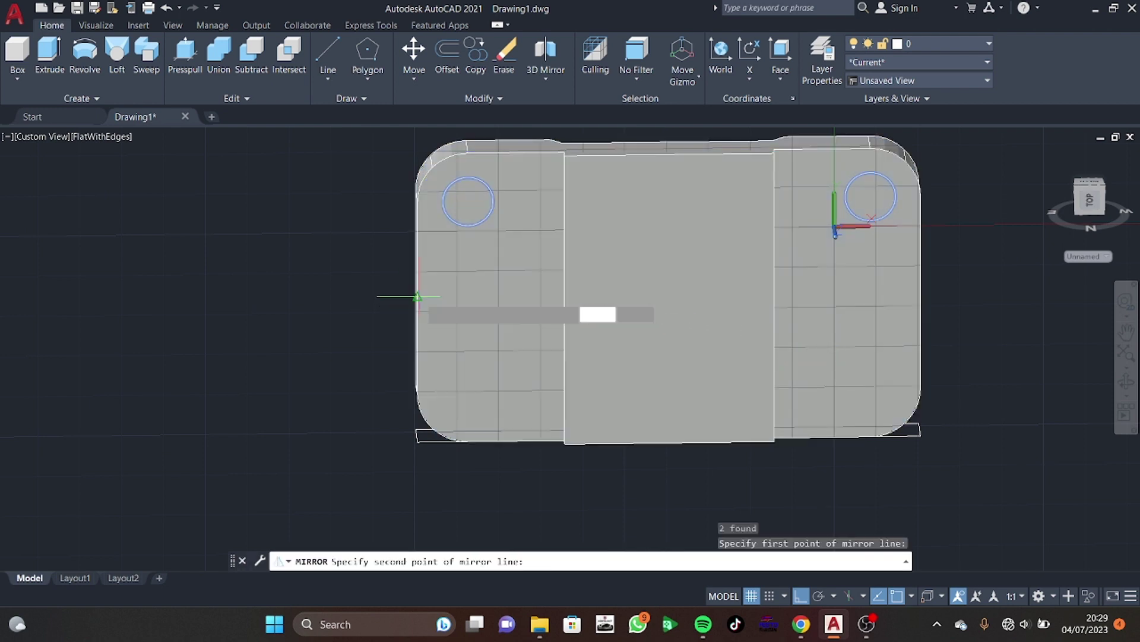
click(675, 312)
key(Return)
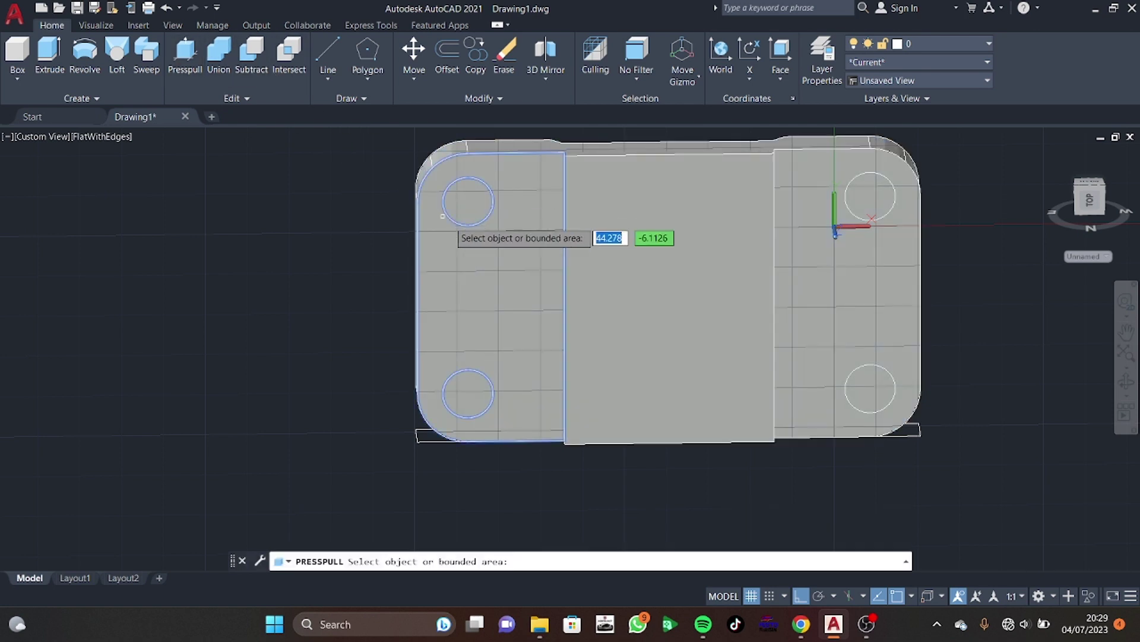
Presspull all four corner circles through the base plate to cut bolt holes
click(186, 54)
click(477, 213)
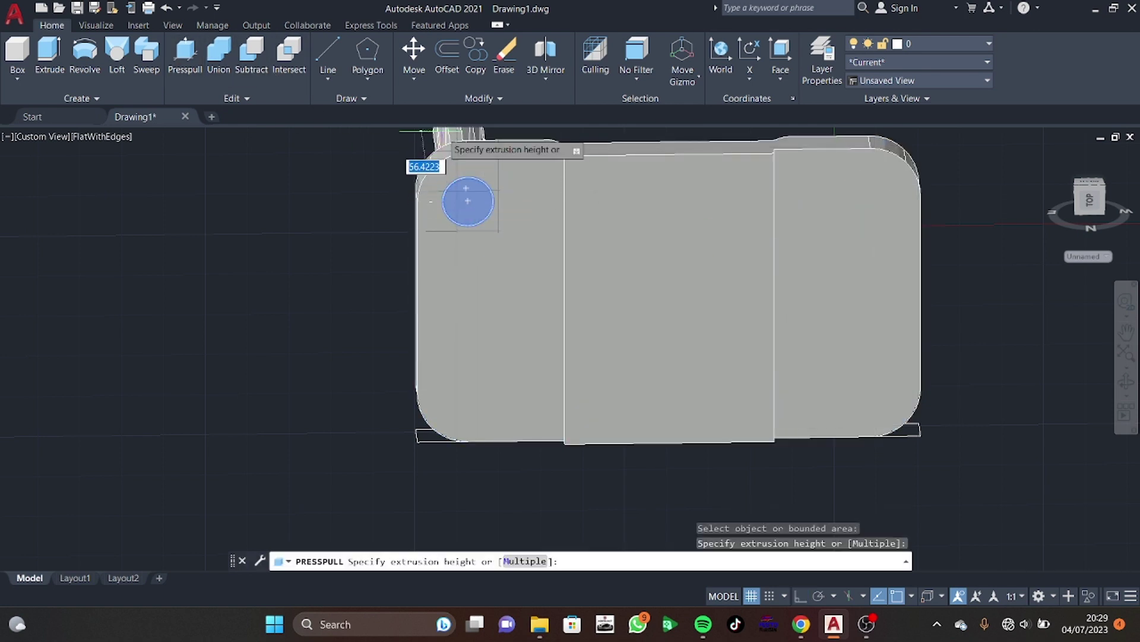
click(400, 143)
click(466, 386)
click(469, 356)
click(848, 383)
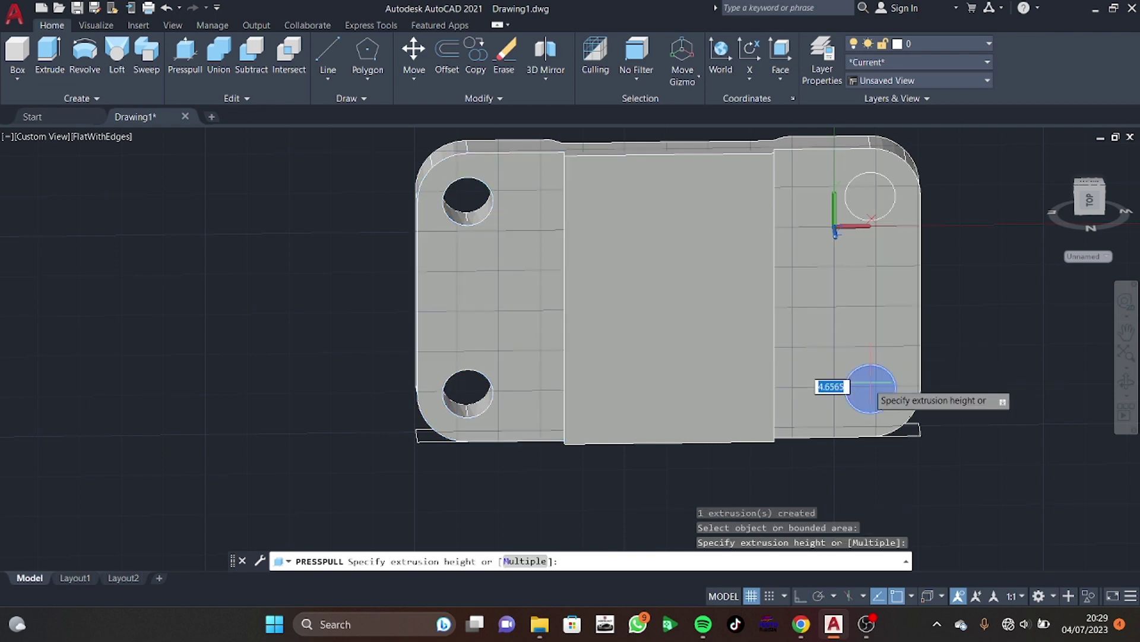
click(867, 226)
click(866, 221)
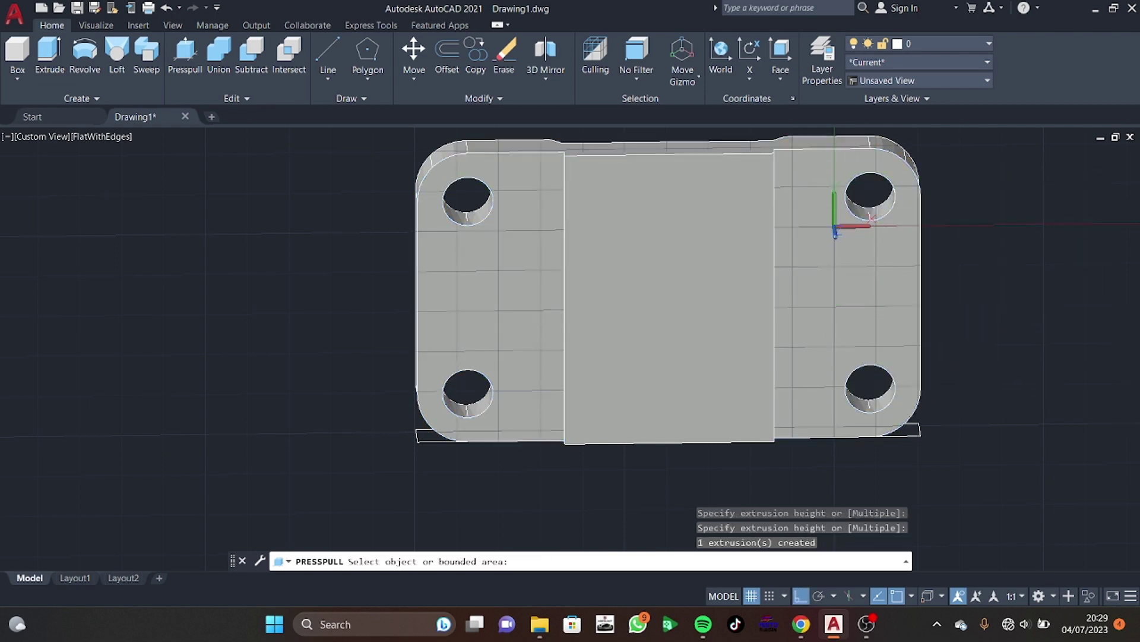
key(Return)
Reset the UCS to World, set the Top view, and check the reference drawing in Chrome
shift+middle_drag(784, 362, 711, 305)
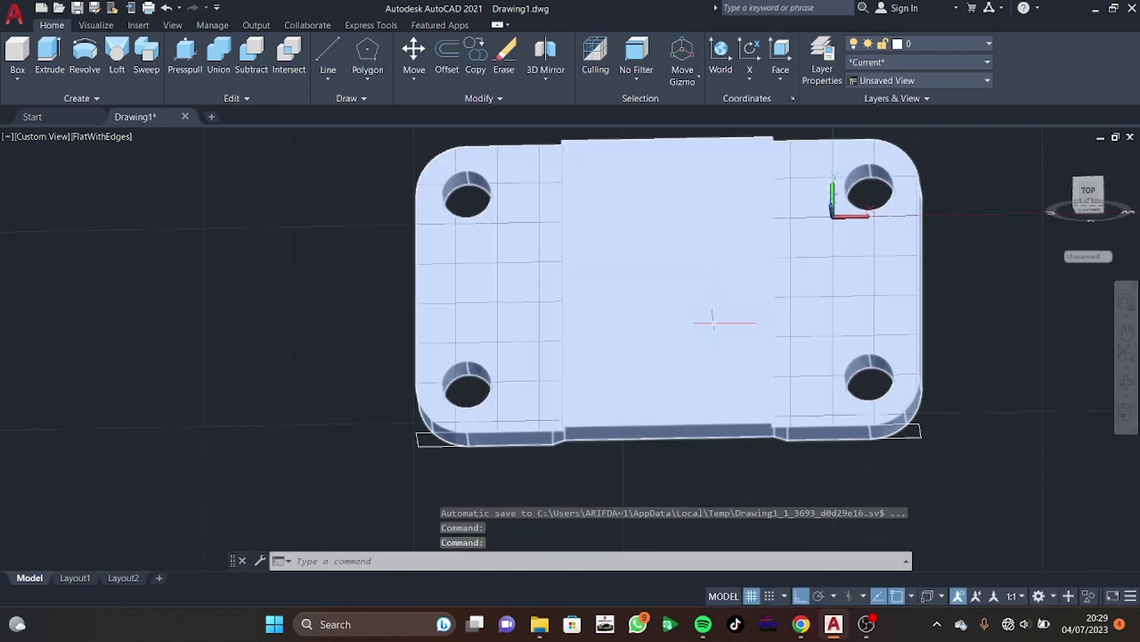
mouse_move(728, 328)
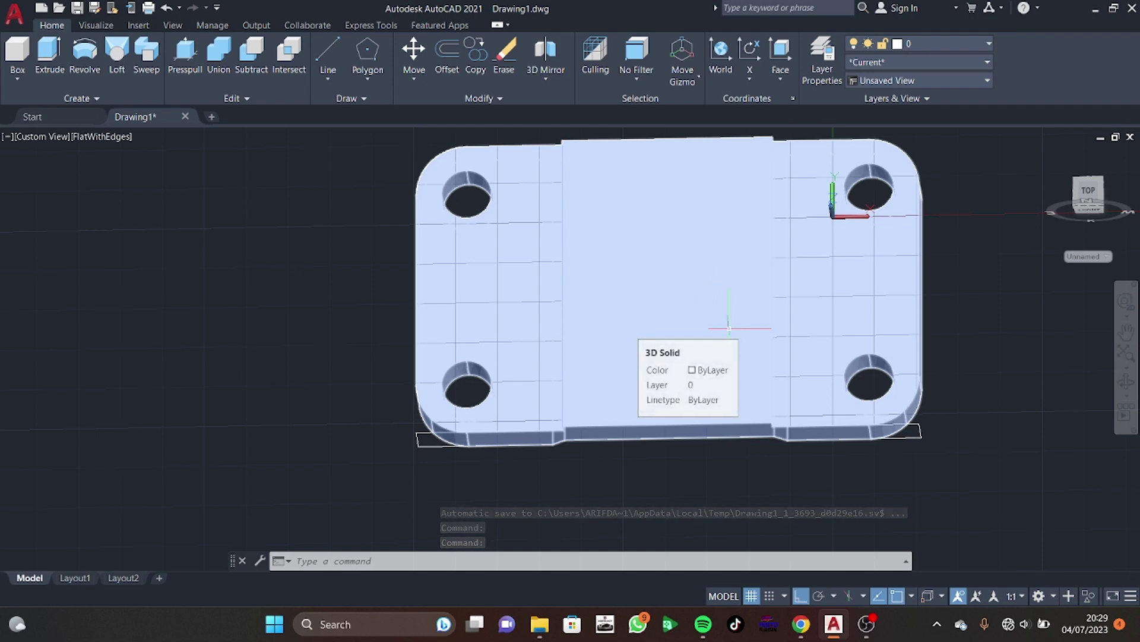
middle_drag(838, 274, 753, 265)
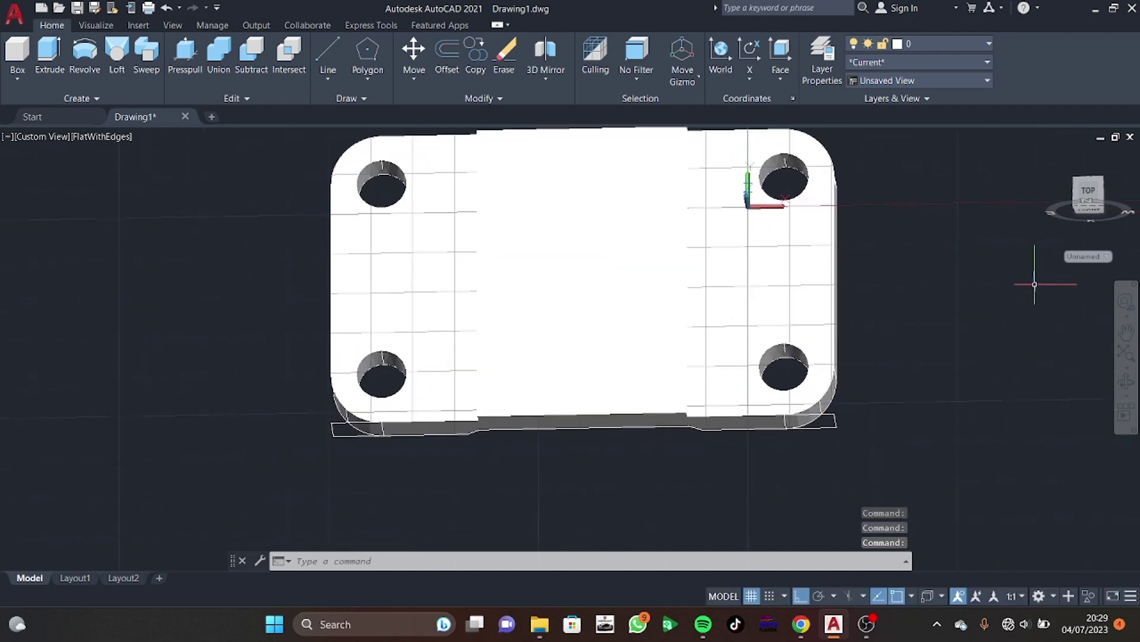
click(1087, 256)
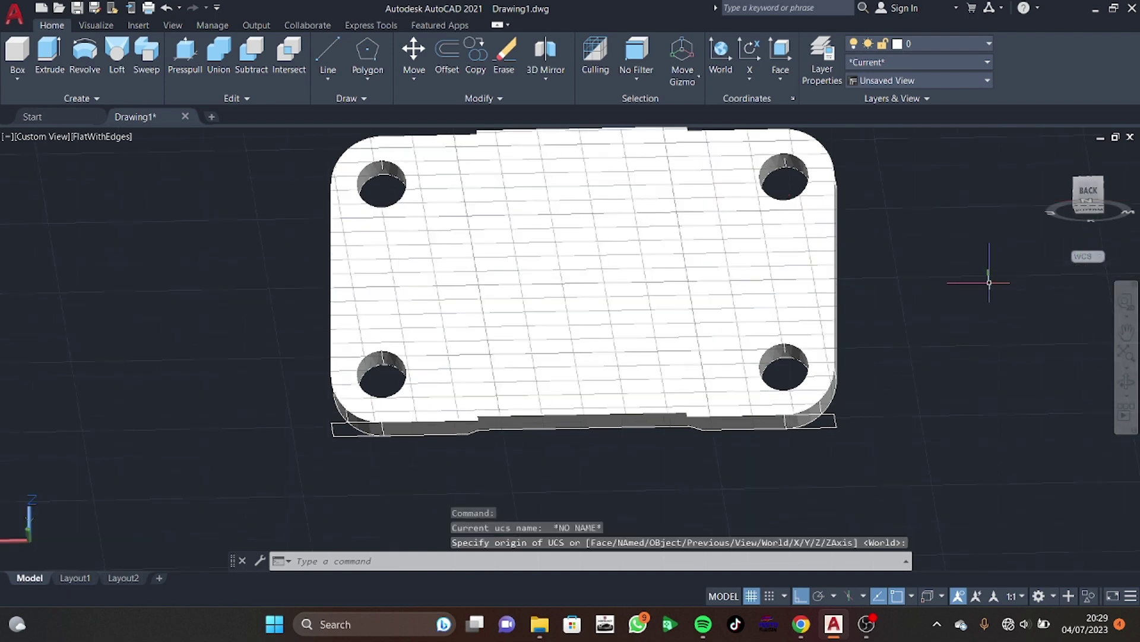
mouse_move(989, 281)
middle_down()
mouse_move(928, 380)
mouse_move(827, 501)
middle_up()
key(Return)
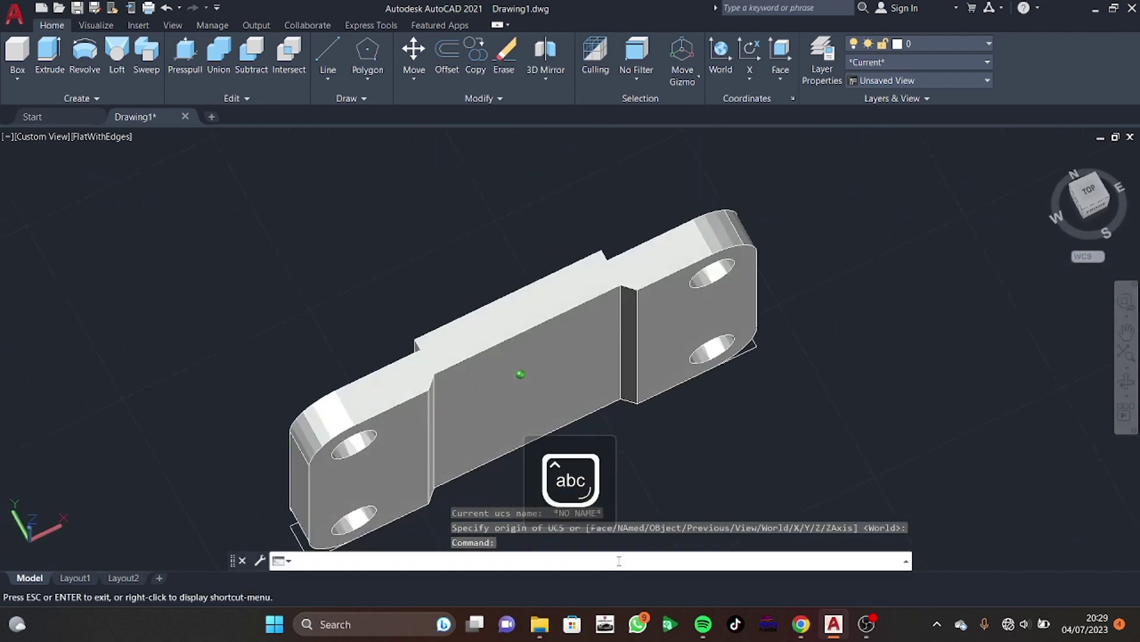
click(1089, 193)
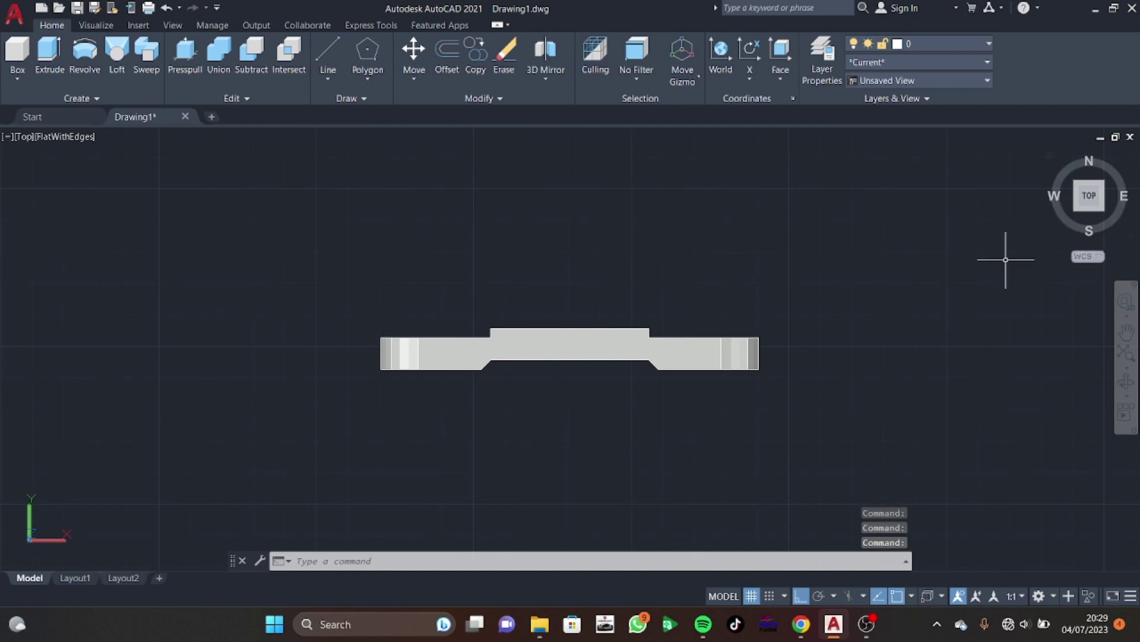
click(808, 631)
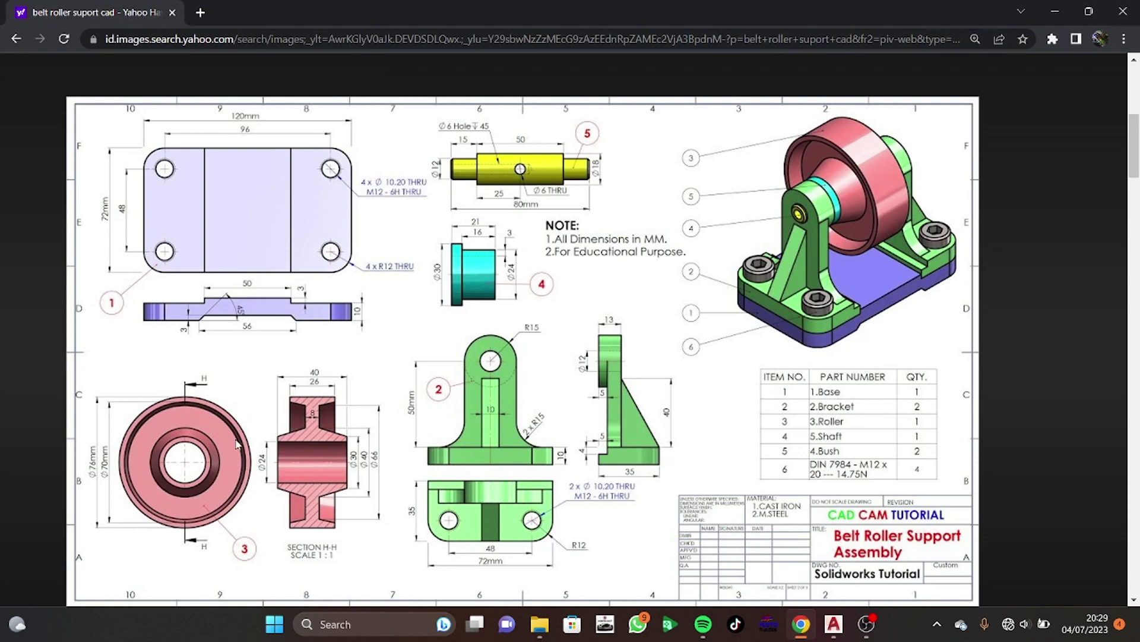
click(834, 623)
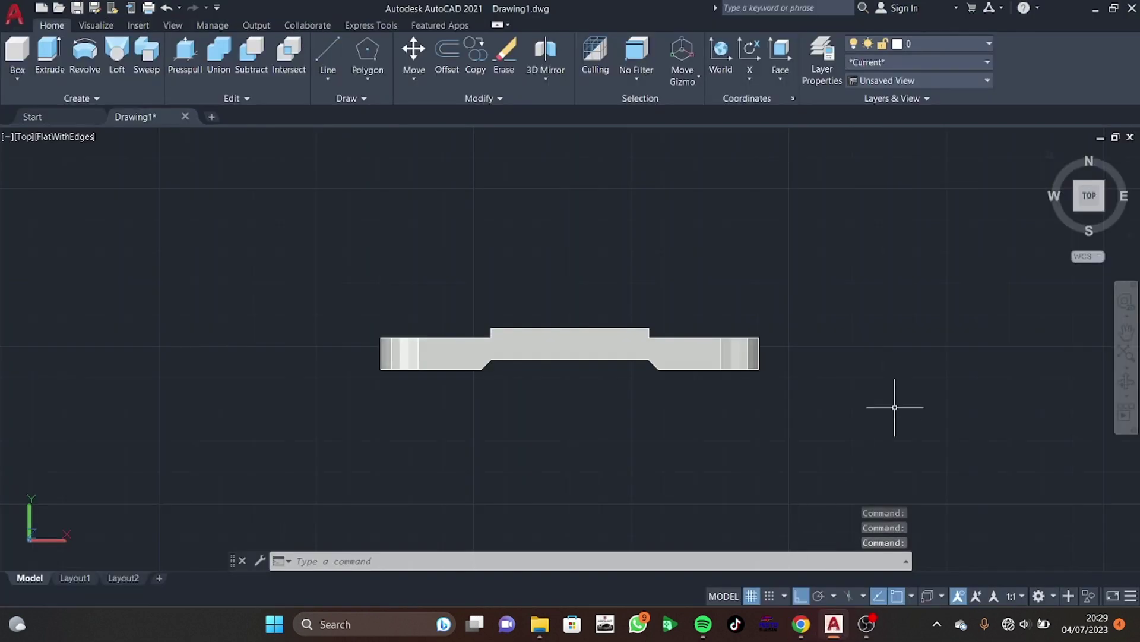
middle_drag(895, 407, 652, 402)
Draw a 38-unit vertical line to the right of the part
key(Return)
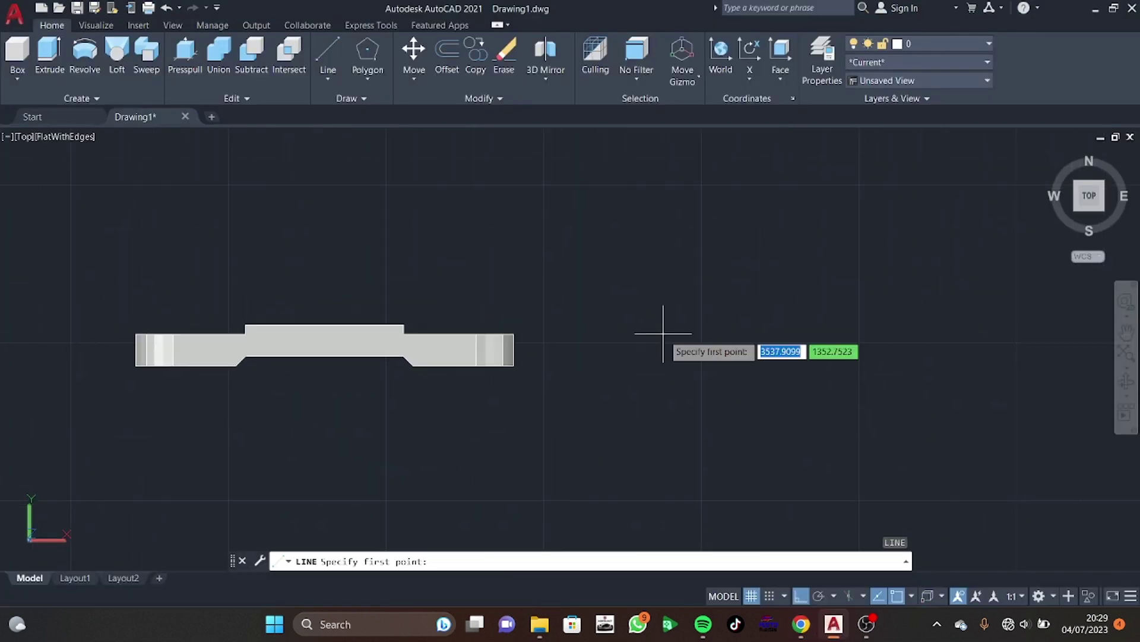
click(741, 249)
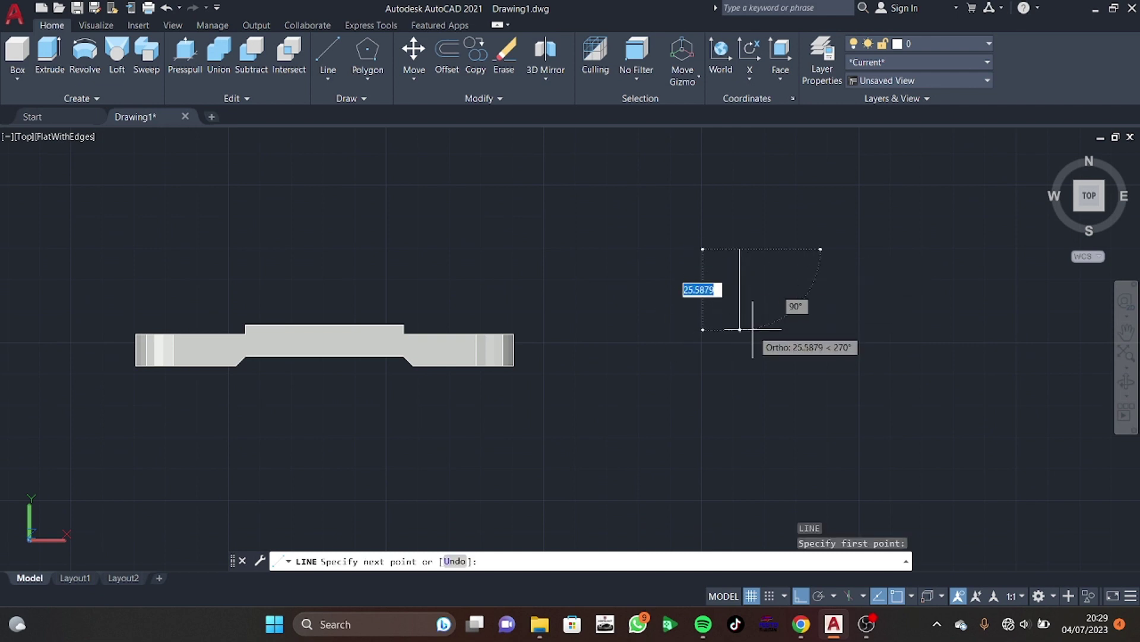
text(38)
key(Return)
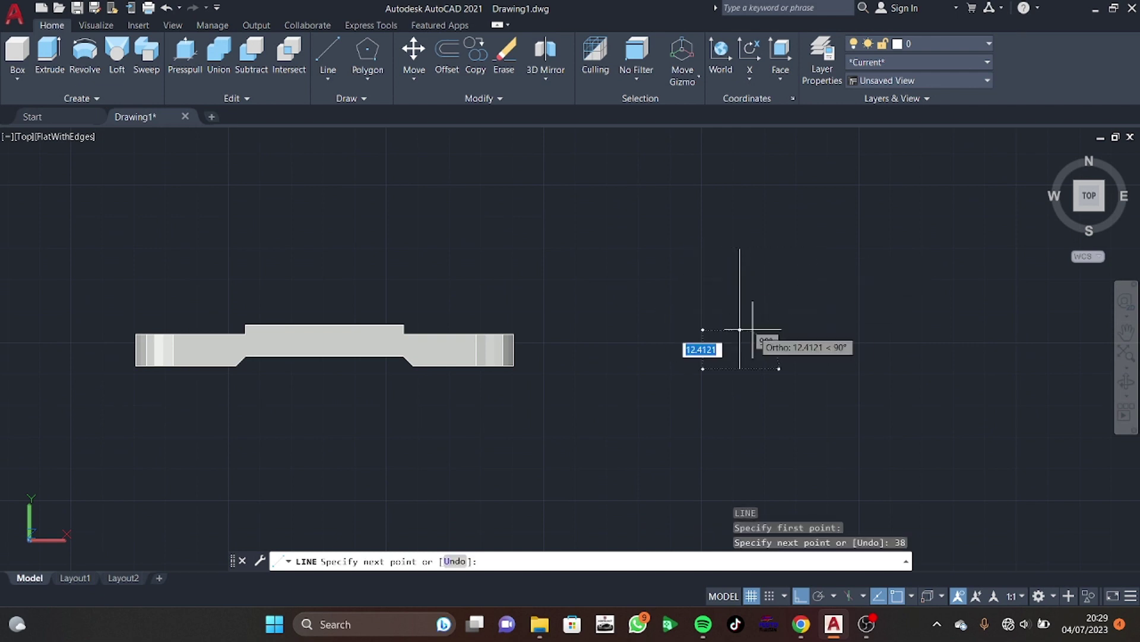
key(Escape)
text(l)
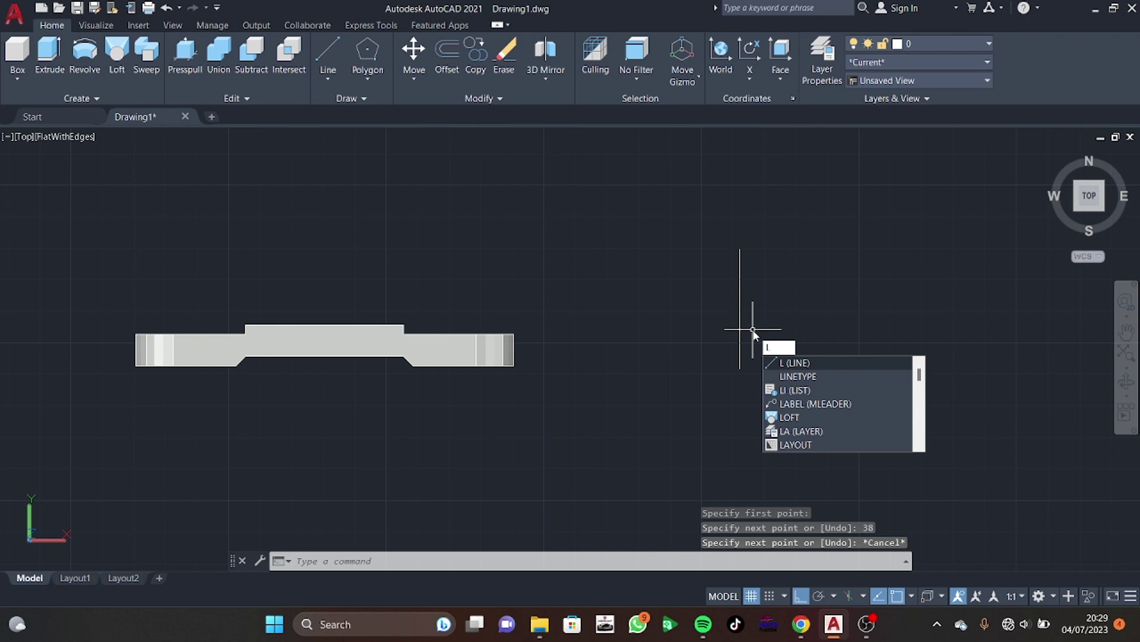
Draw a horizontal line leftward from a point 20 units down the vertical line
key(Return)
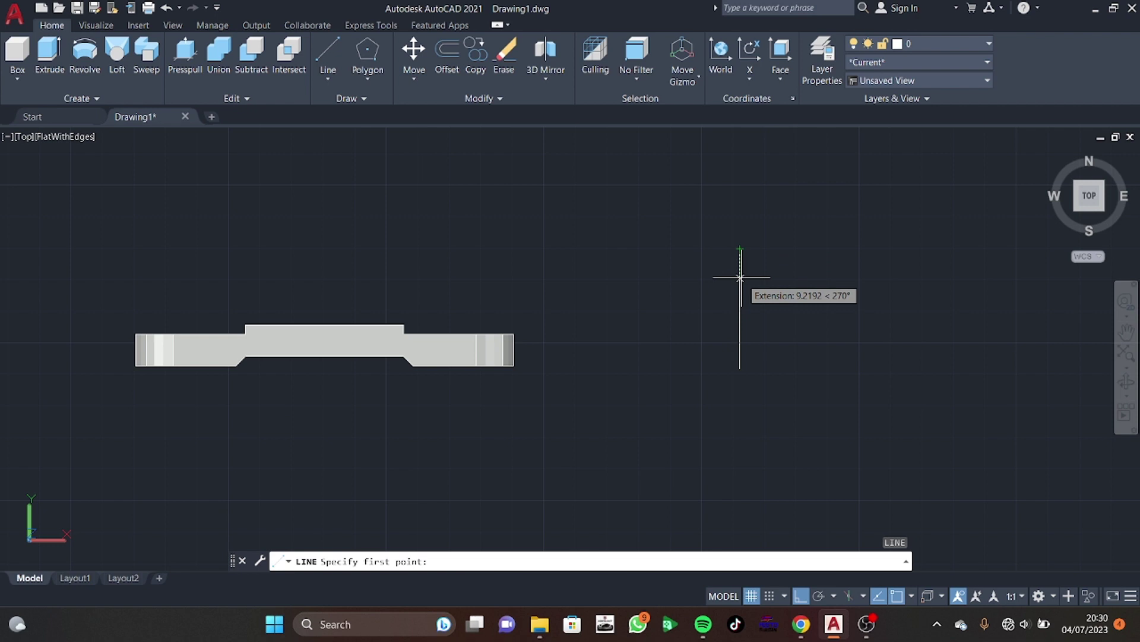
text(20)
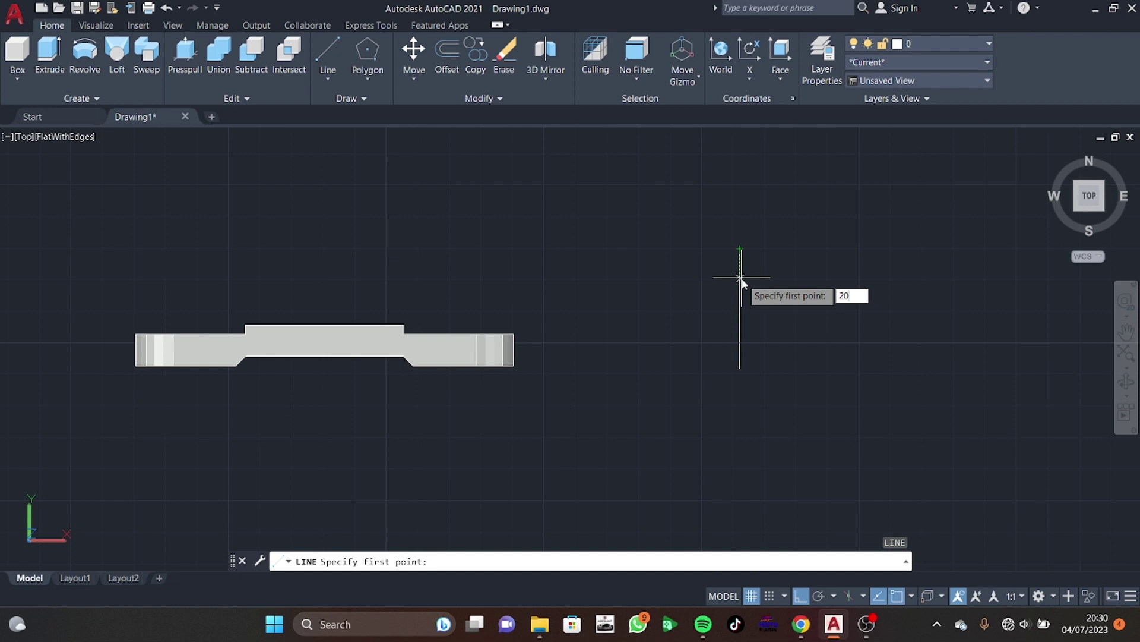
key(Return)
key(Escape)
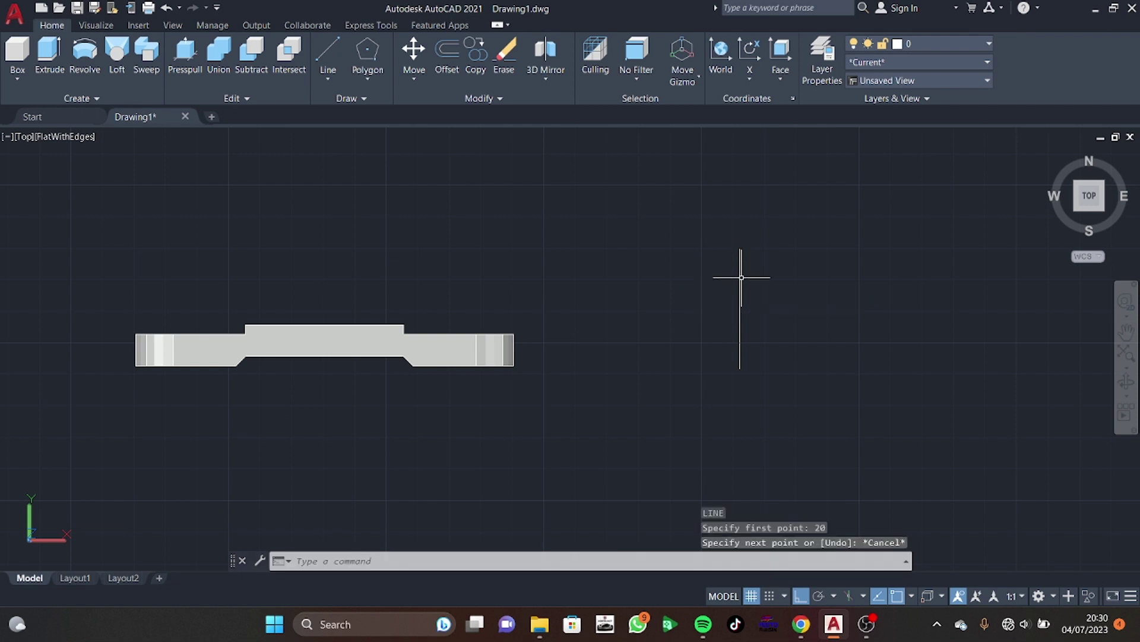
key(Return)
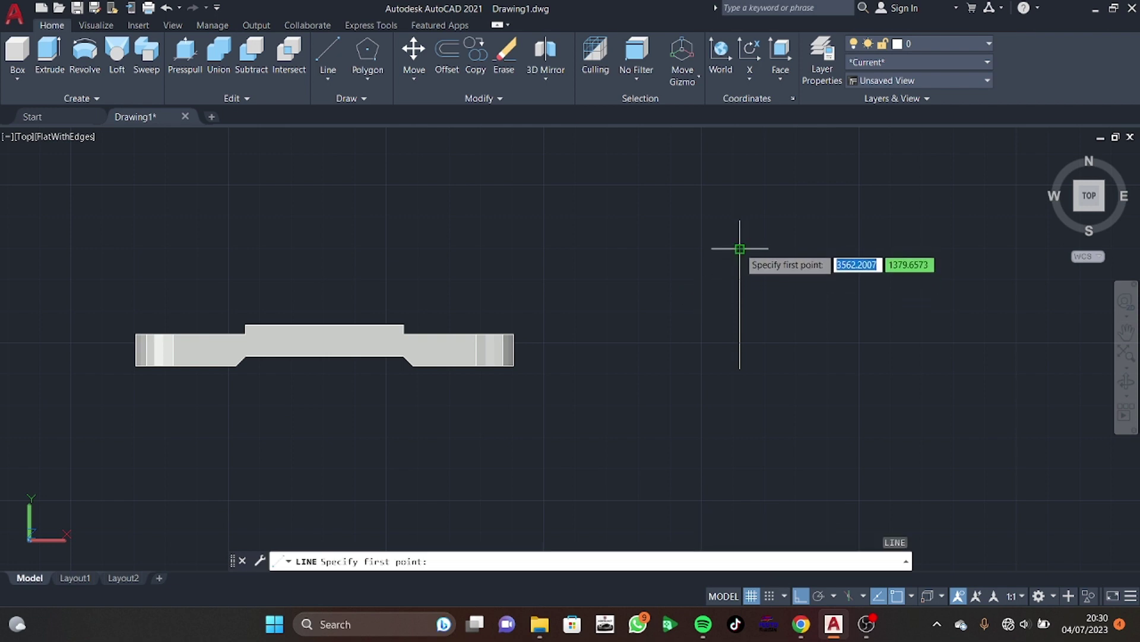
key(Escape)
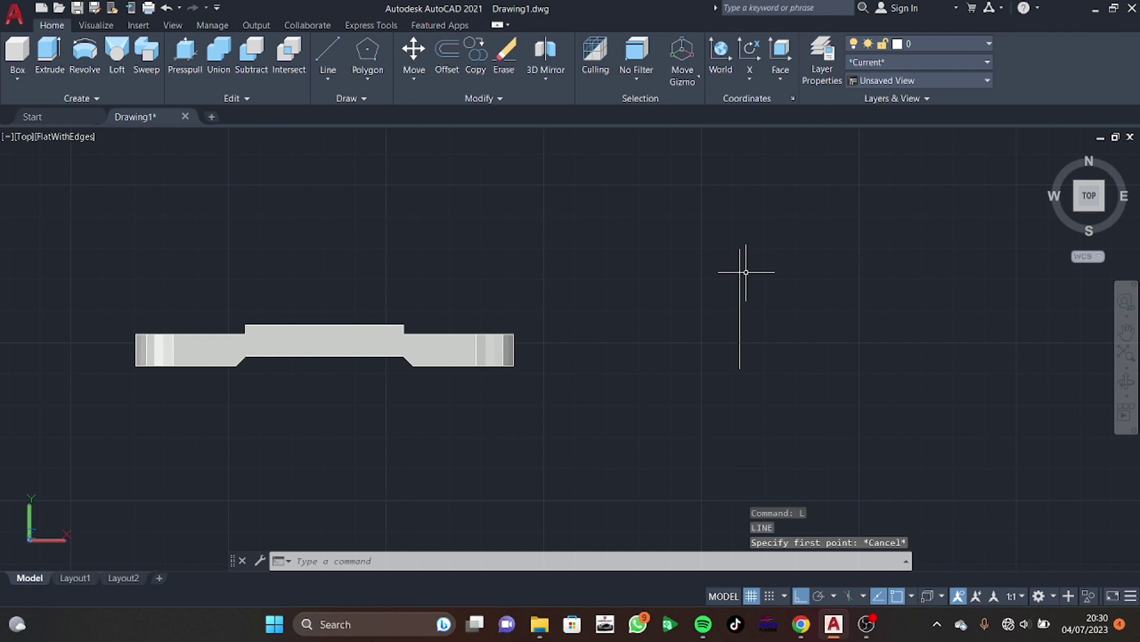
key(Return)
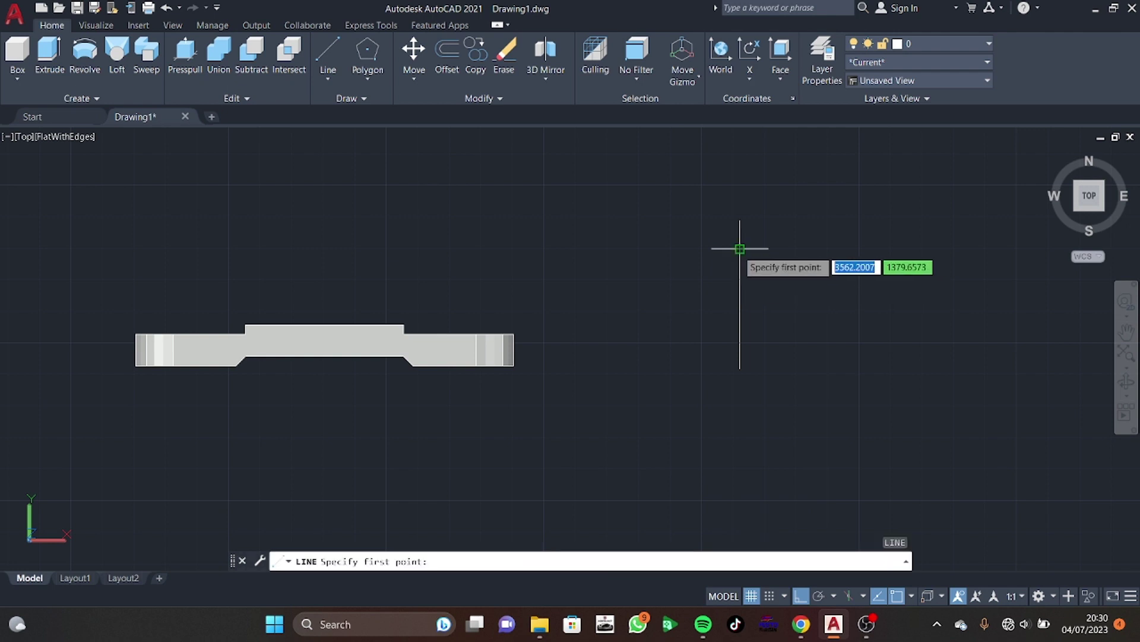
text(20)
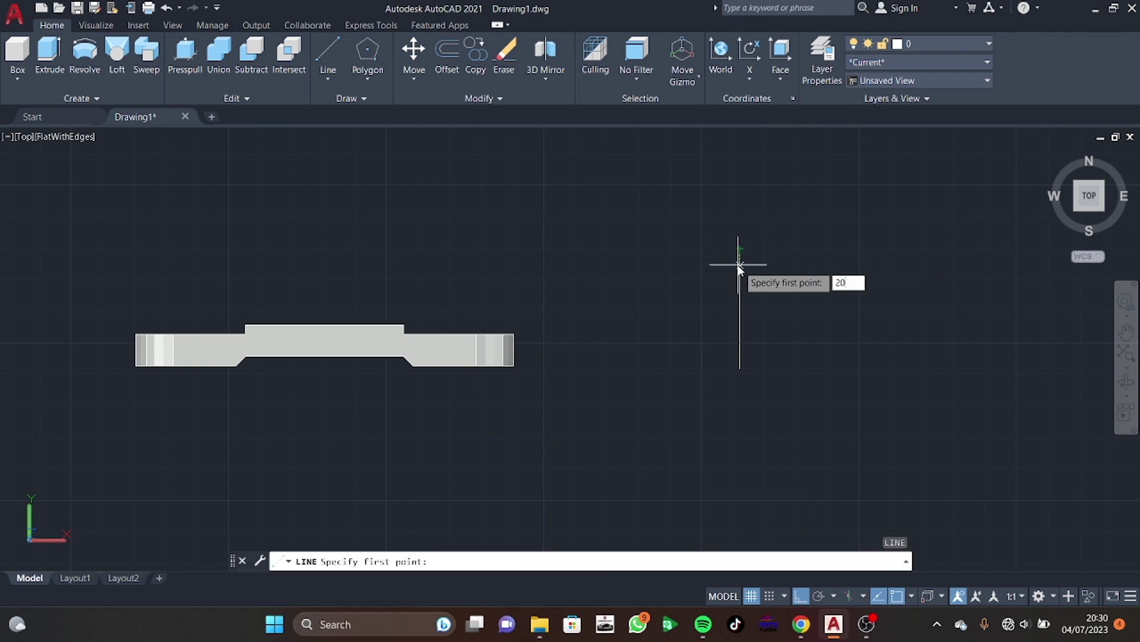
key(Return)
click(656, 300)
key(Escape)
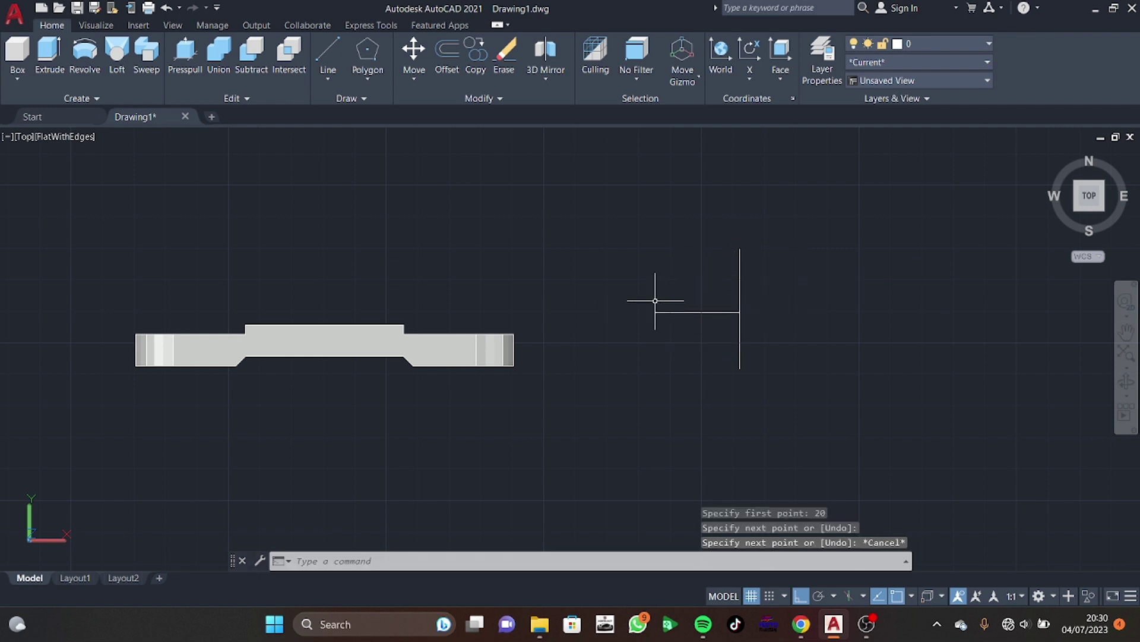
text(l)
Start the lower parallel horizontal line 33 units along the tracking line
key(Return)
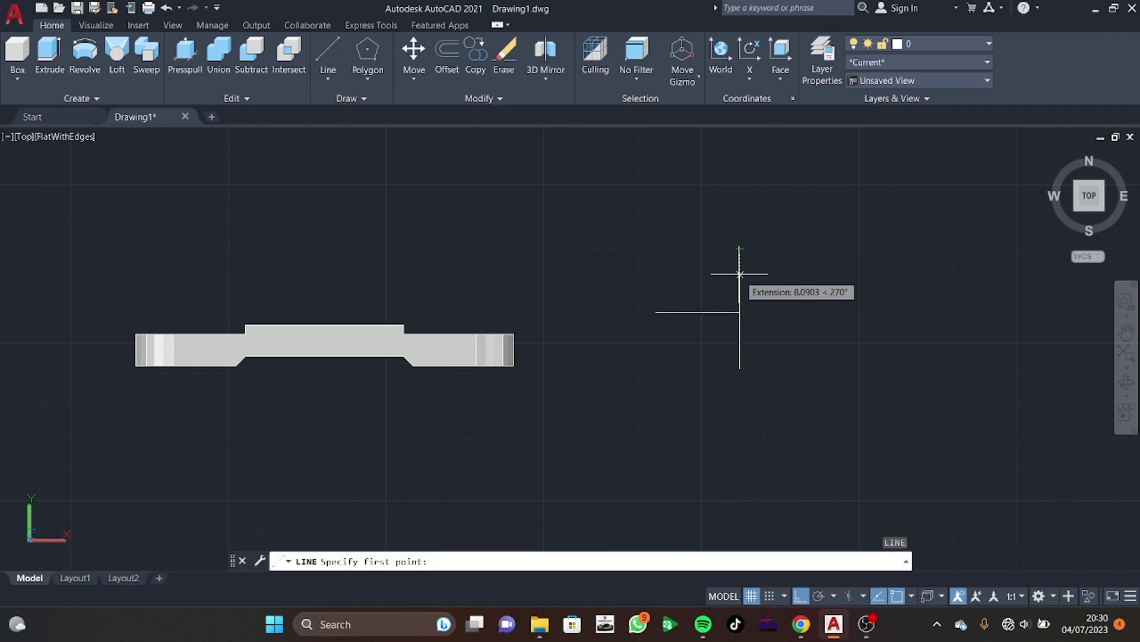
text(33)
key(Return)
key(Escape)
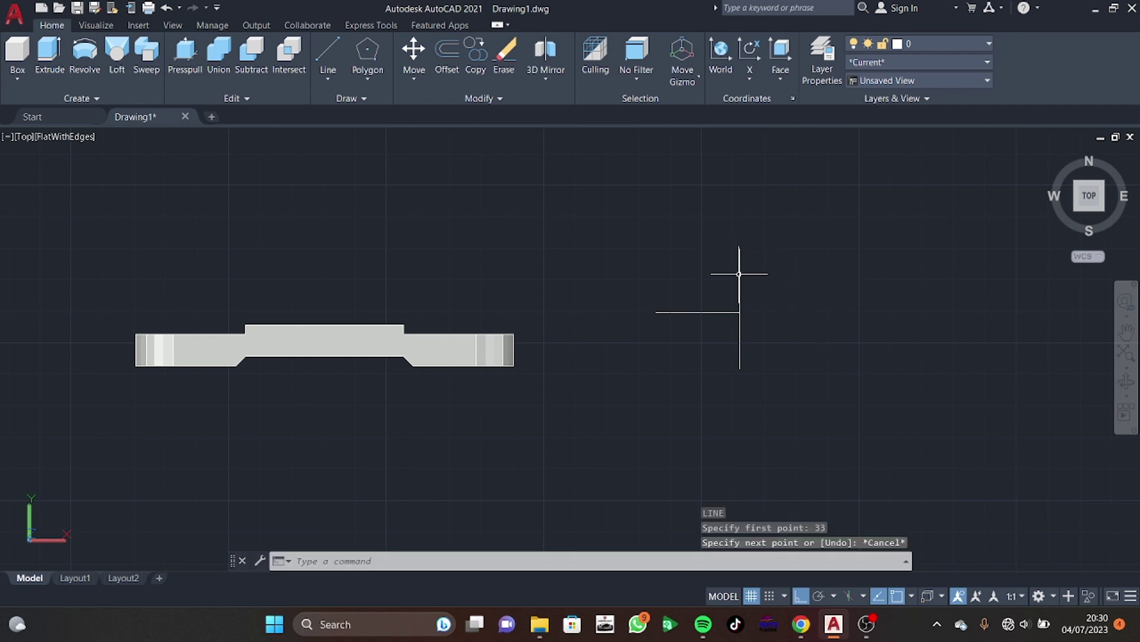
key(Return)
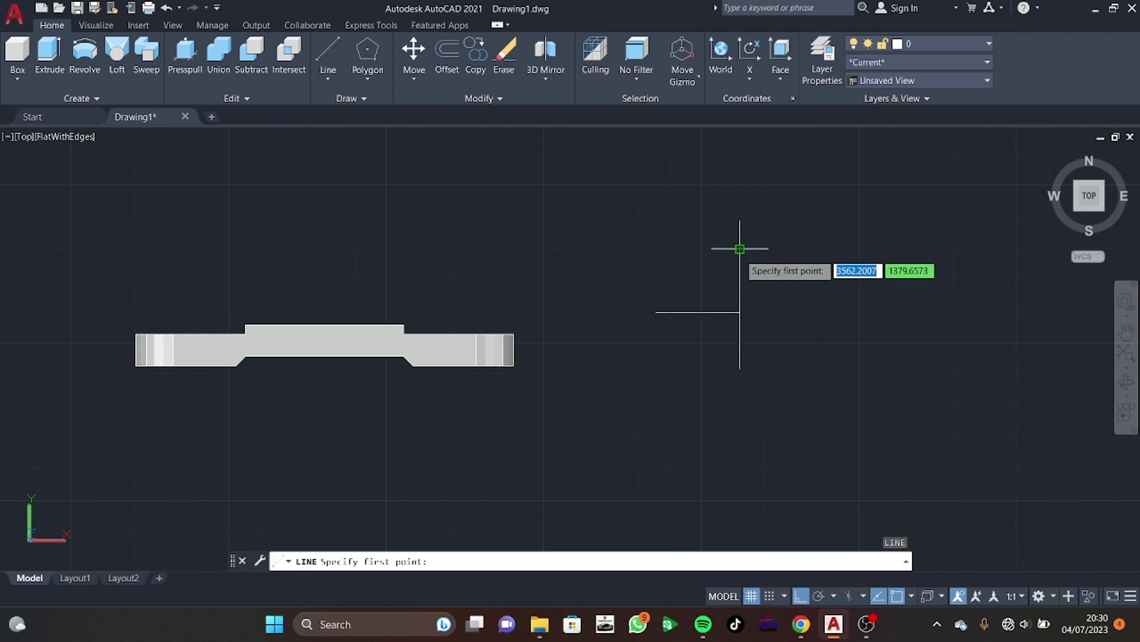
text(33)
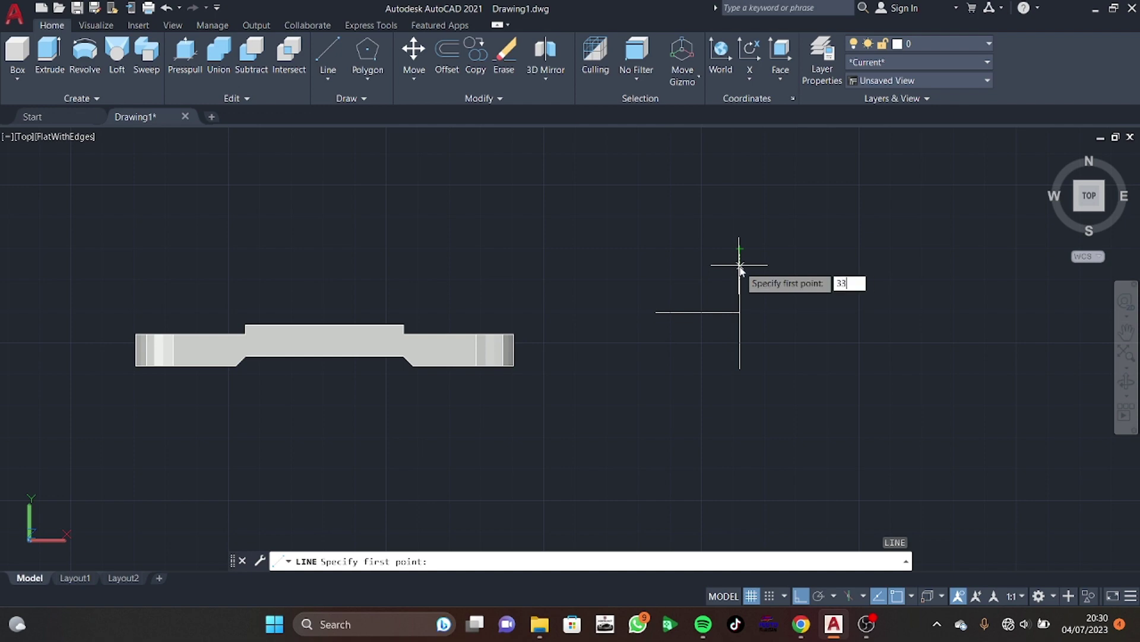
key(Return)
End the lower line on the vertical, then draw a 12-unit segment starting 20 units along tracking
click(652, 352)
key(Escape)
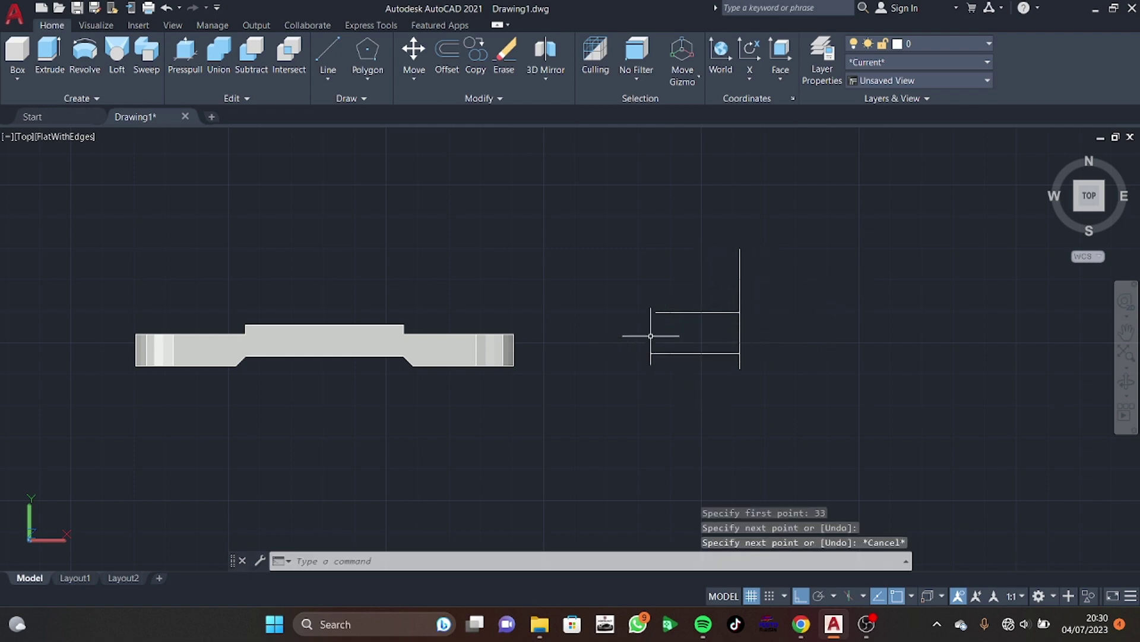
key(space)
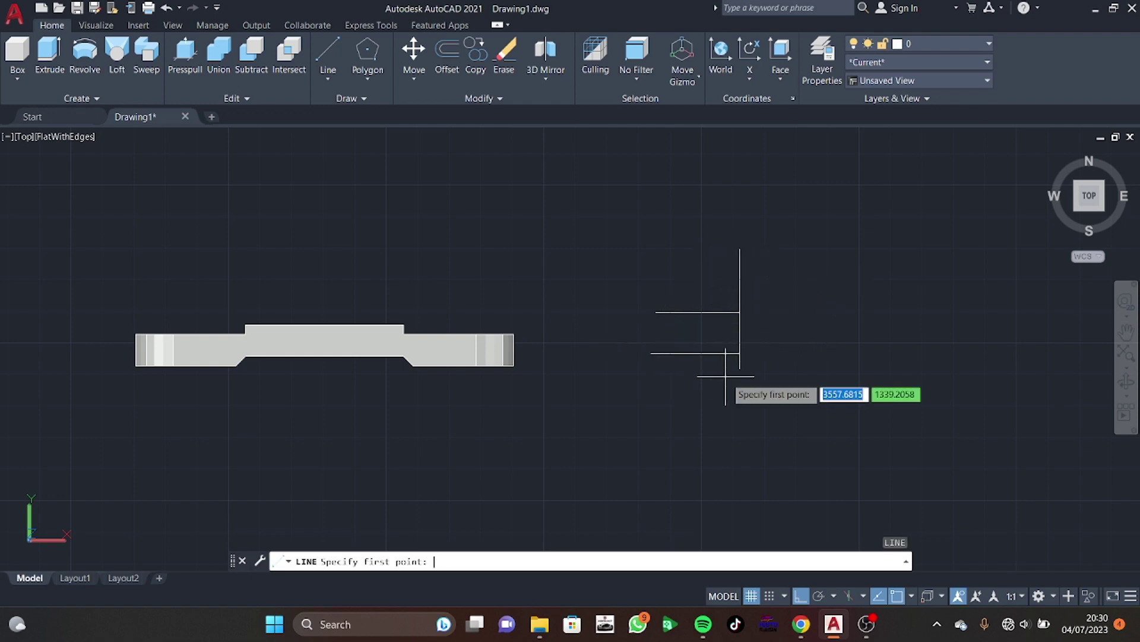
key(Escape)
text(l)
key(Return)
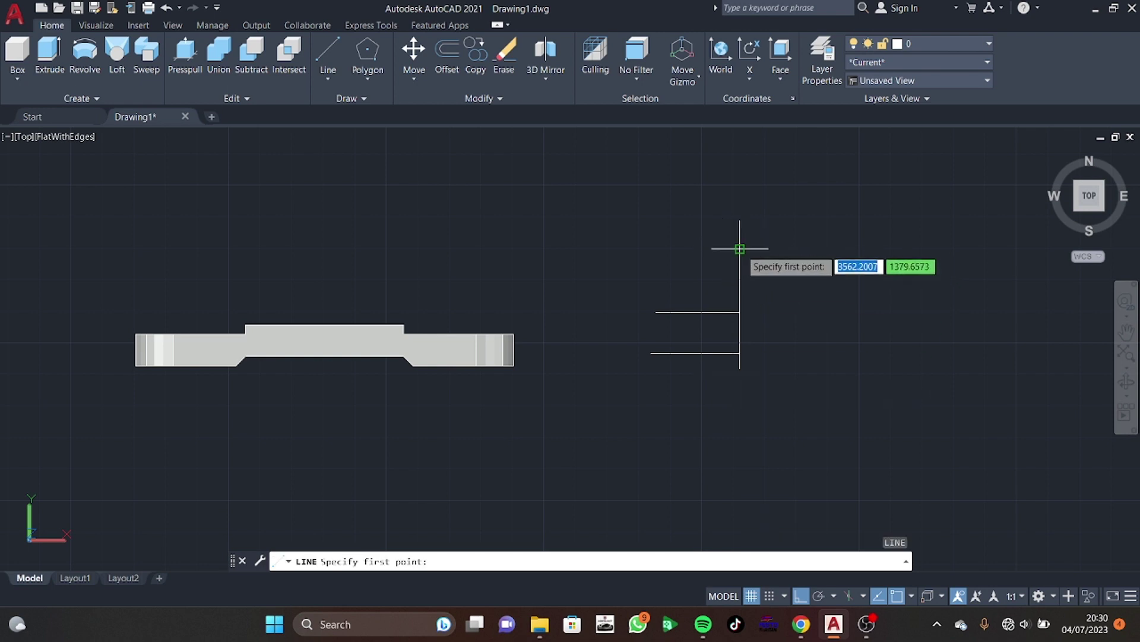
text(20)
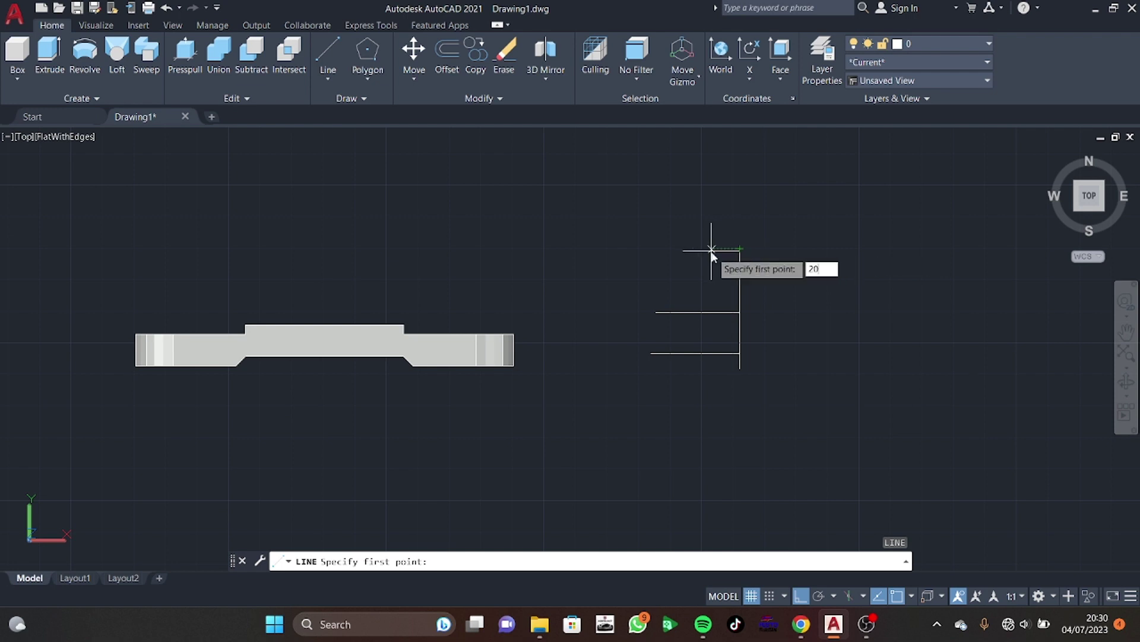
key(Return)
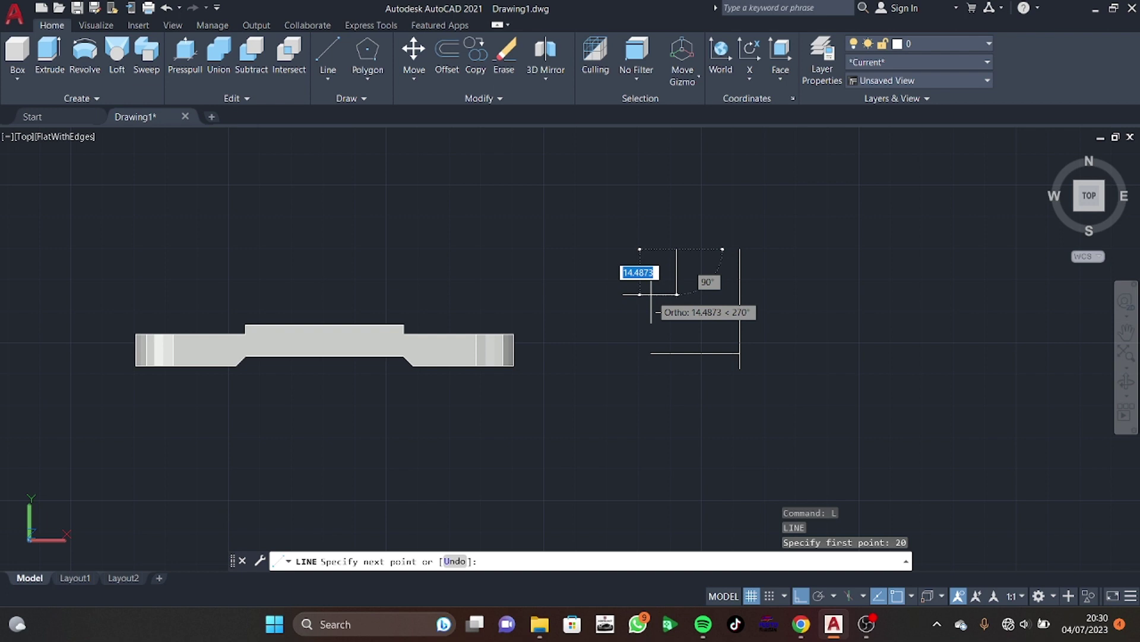
text(12)
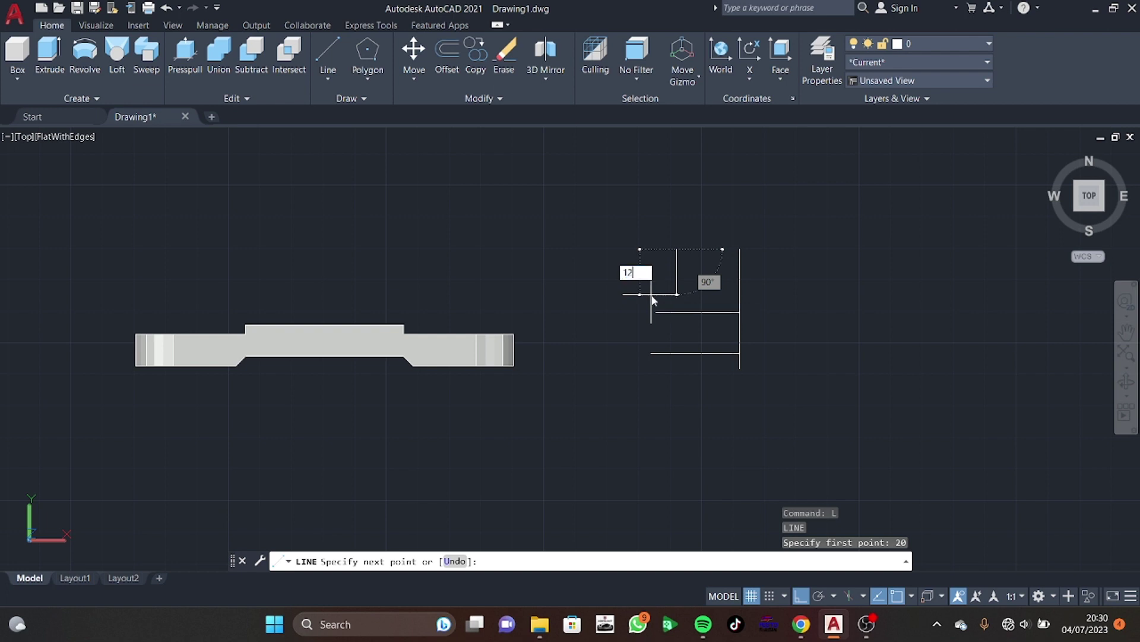
key(Return)
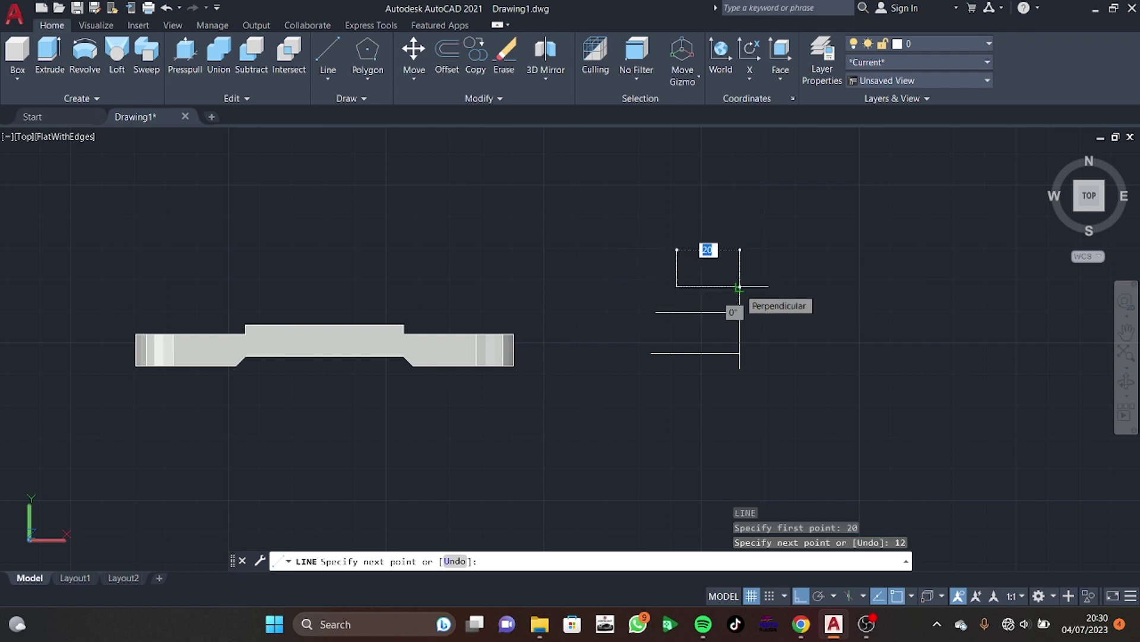
key(Escape)
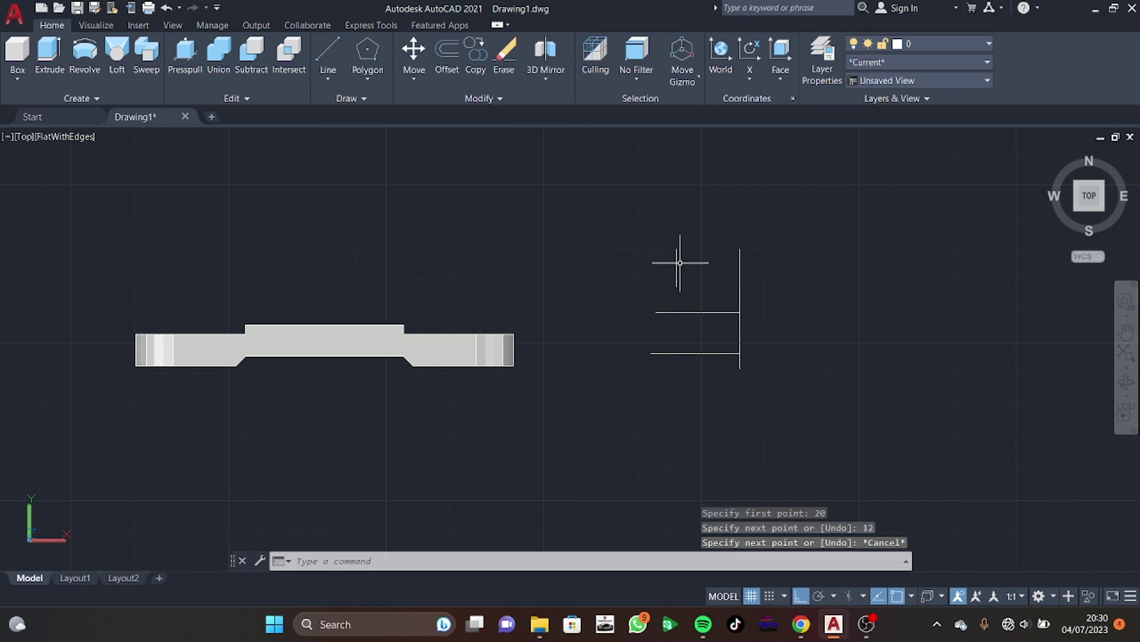
Delete the stray vertical line
click(678, 262)
key(Escape)
click(678, 262)
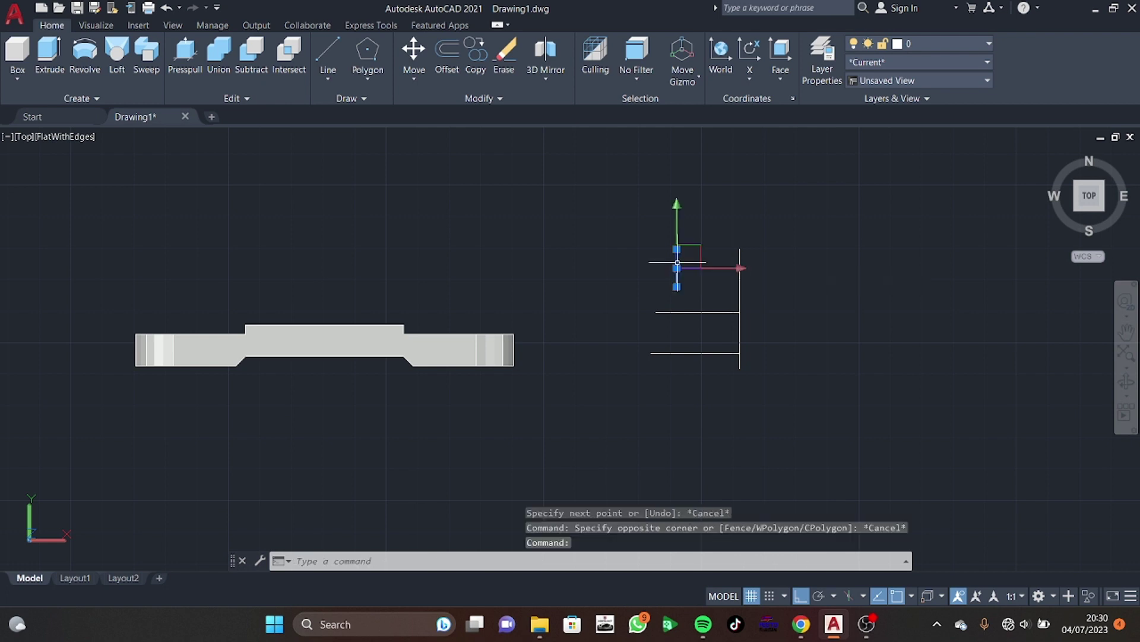
key(Delete)
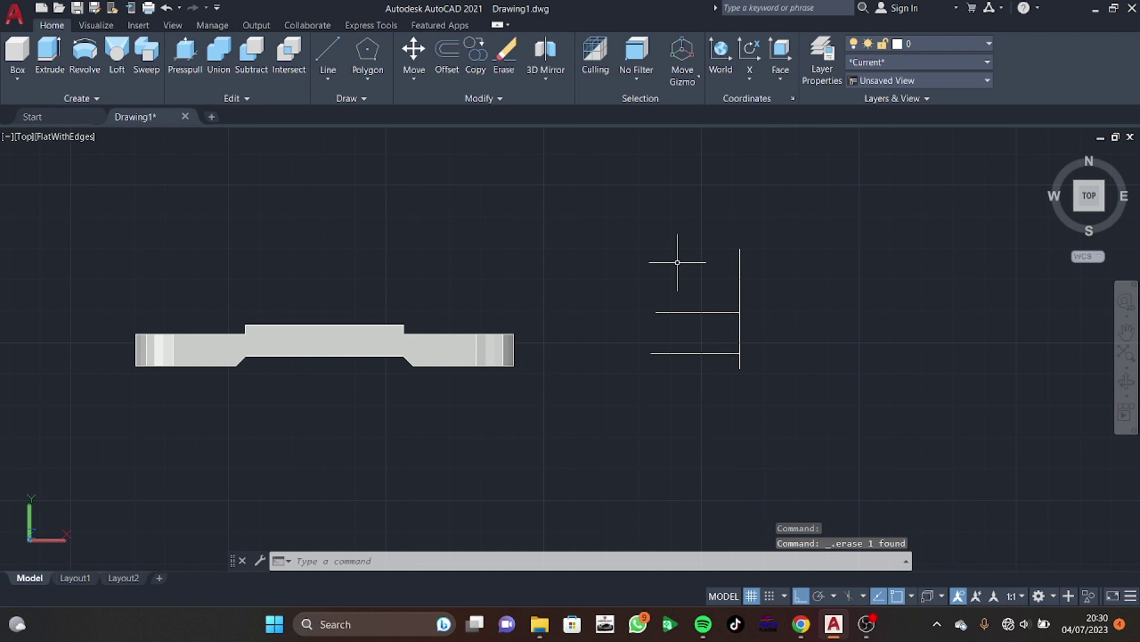
Draw a profile step starting 12 units along tracking: 20 units left, then 12 up
key(Return)
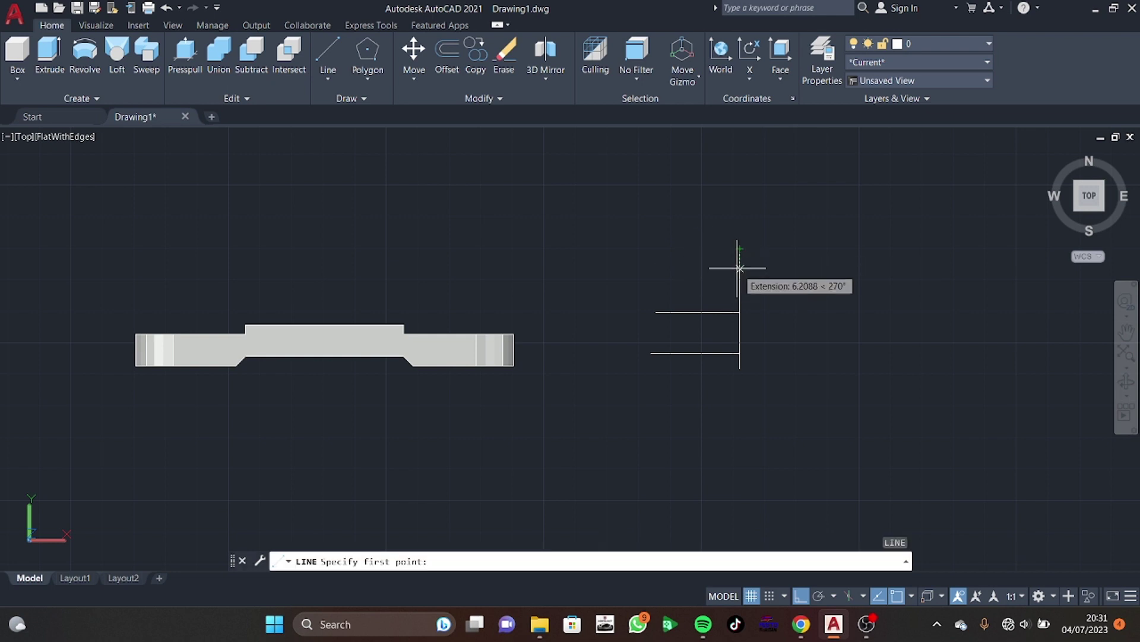
text(12)
key(Return)
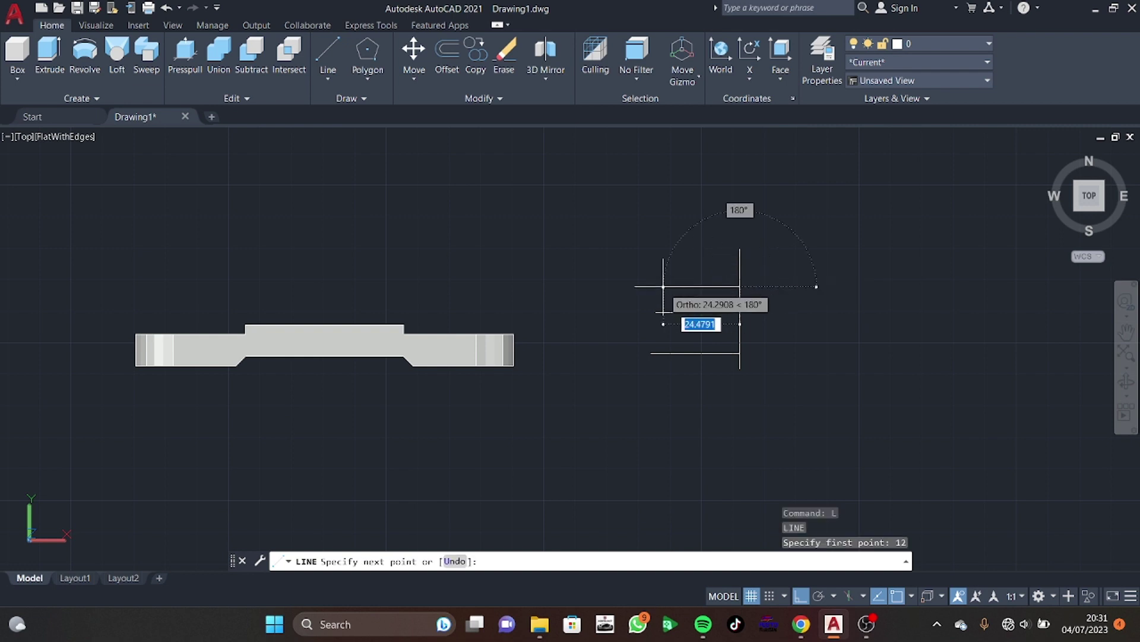
text(20)
key(Return)
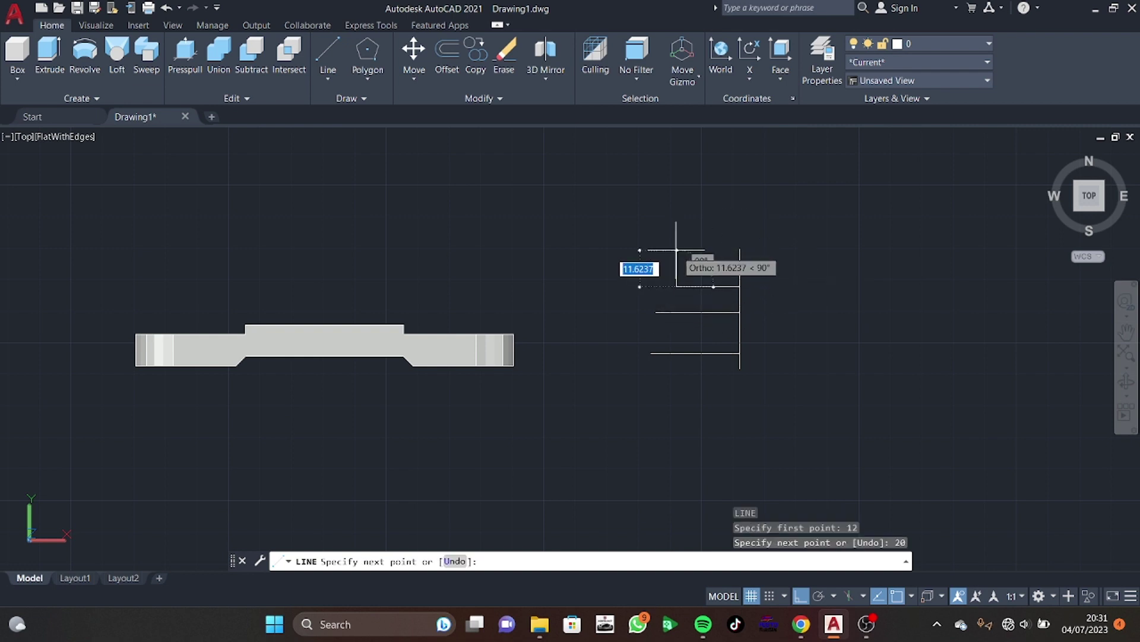
text(12)
key(Return)
key(Escape)
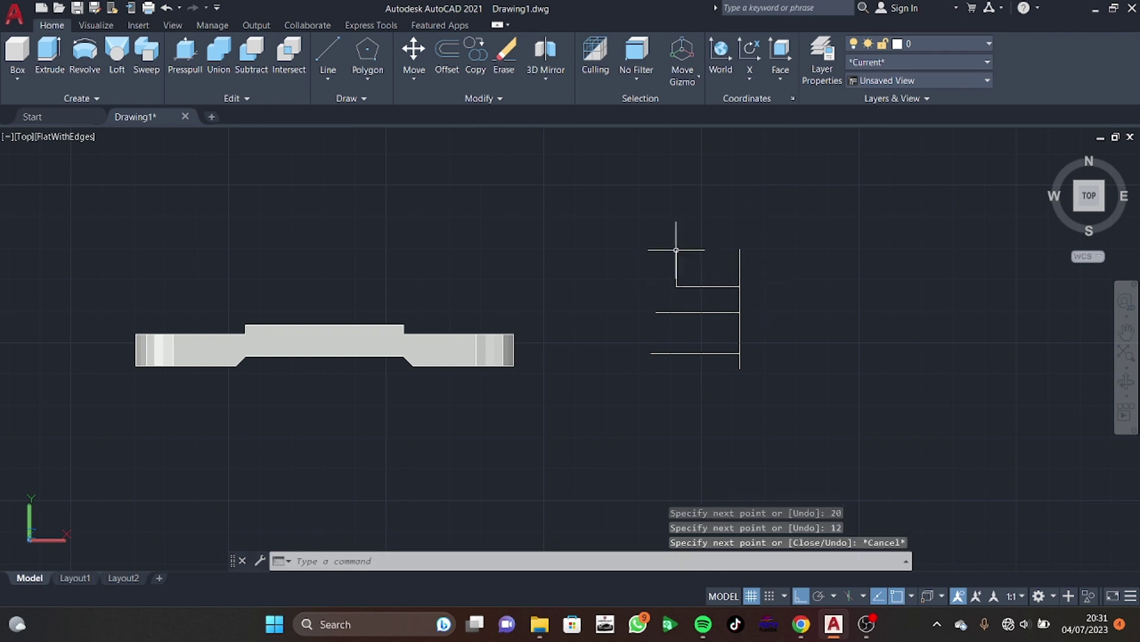
Draw a 3-unit segment down from the corner endpoint
key(Return)
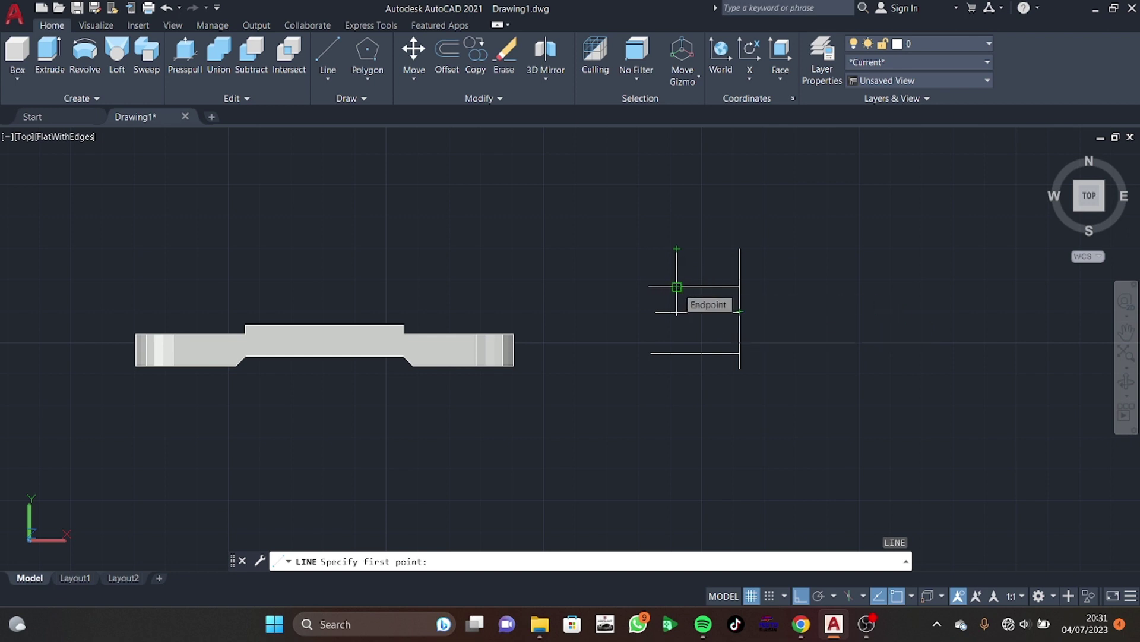
click(676, 287)
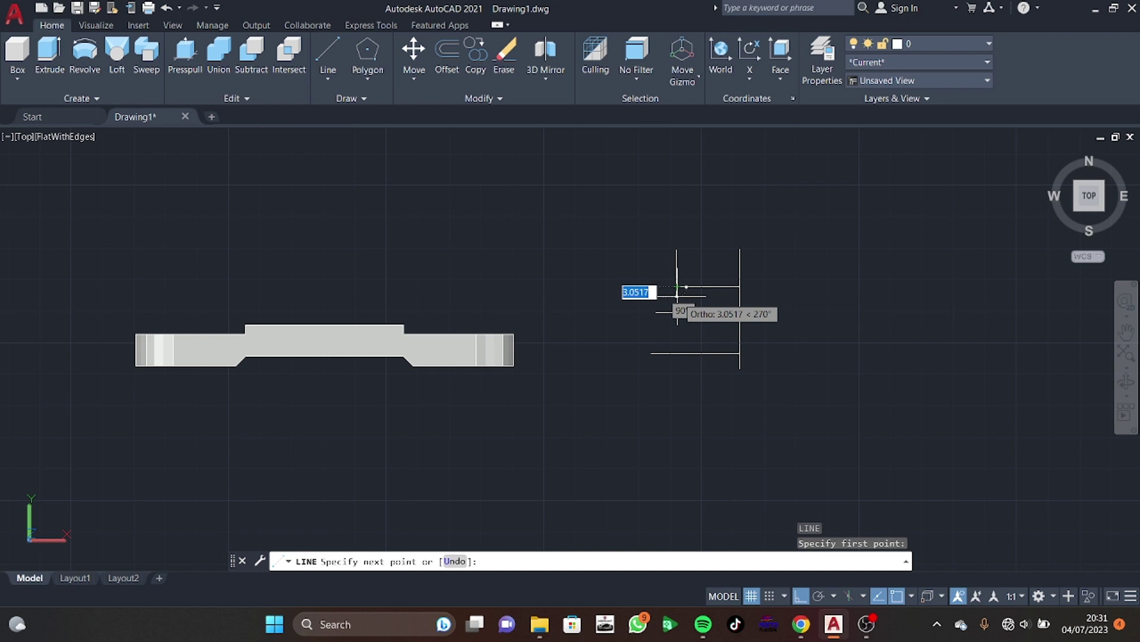
text(3)
key(Return)
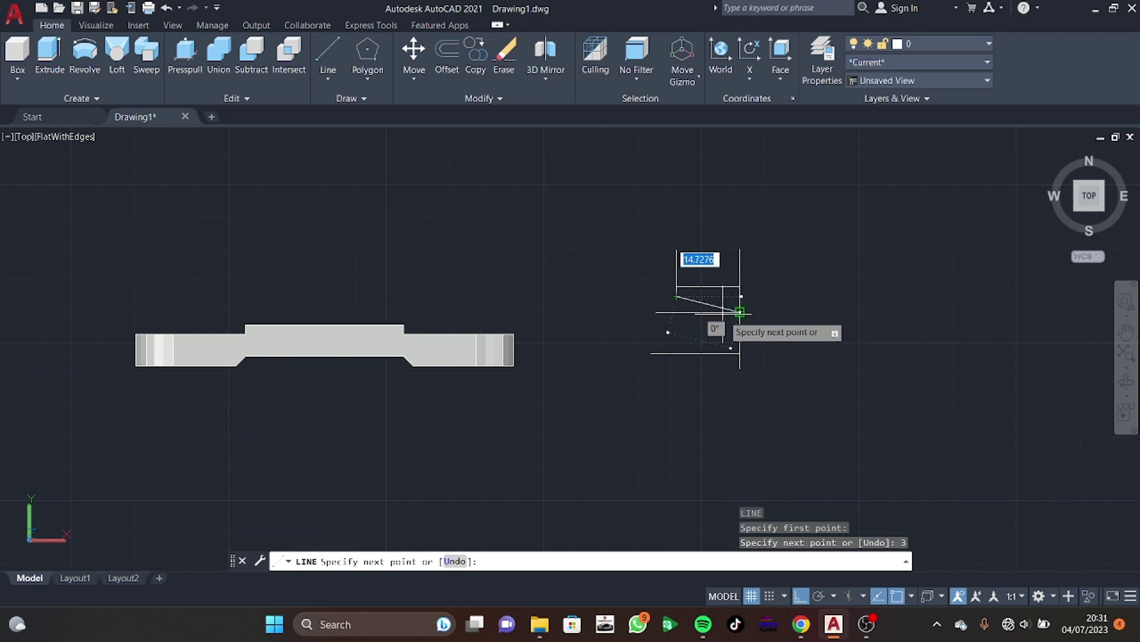
key(Escape)
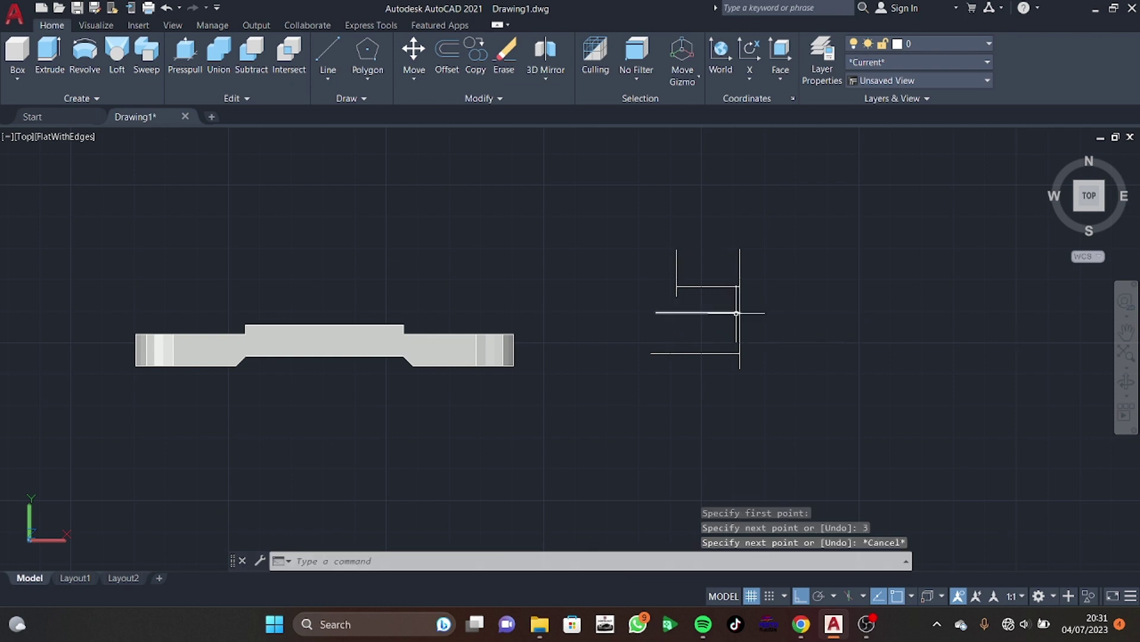
Draw a vertical segment from the diagonal's end down to the lower horizontal line
key(Return)
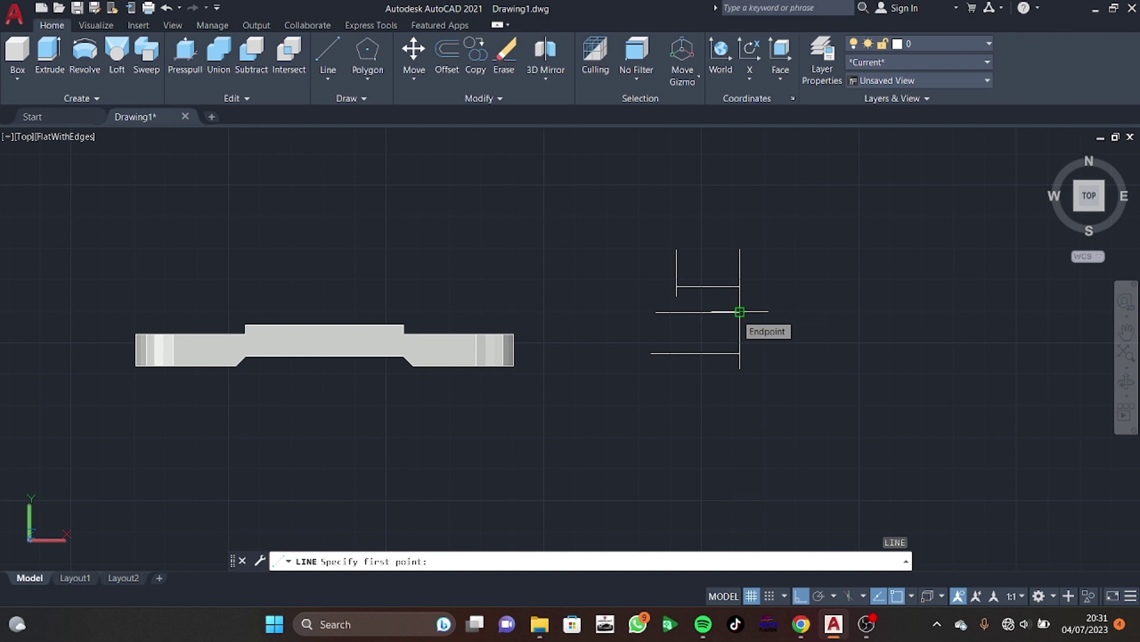
text(4)
key(Return)
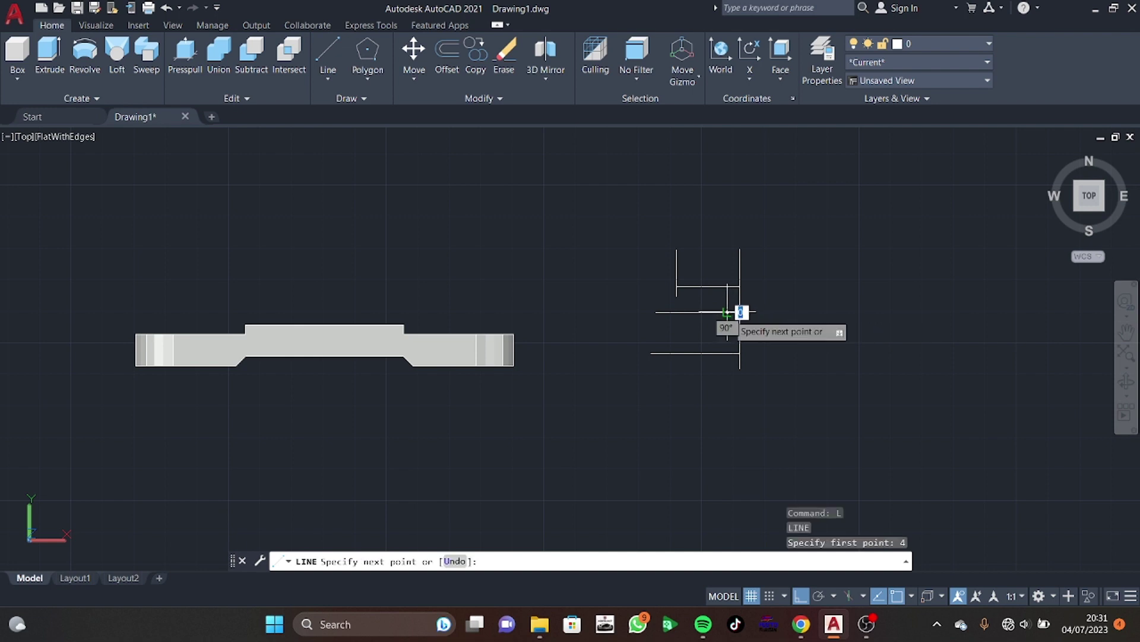
key(Escape)
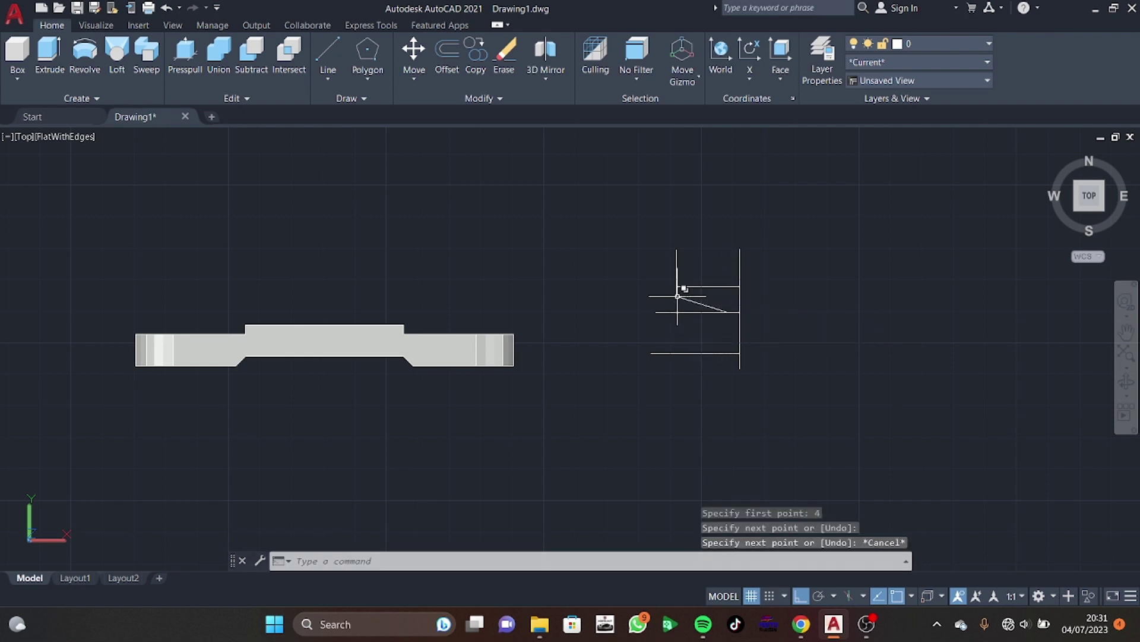
key(Return)
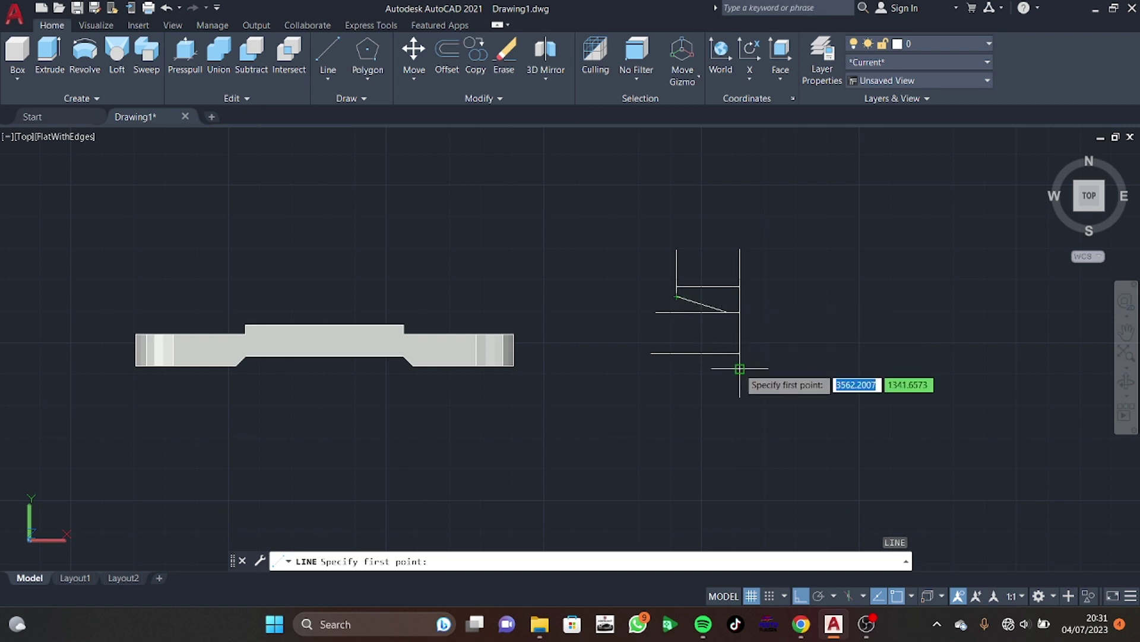
click(727, 311)
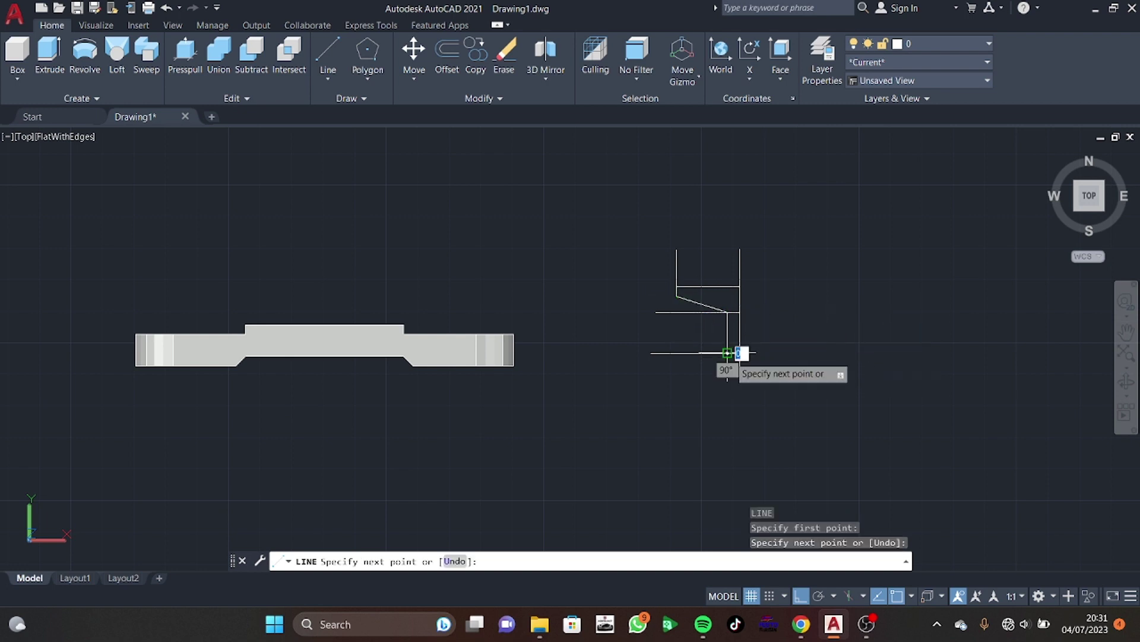
click(727, 353)
key(Escape)
Add the bottom step of the profile: 13 units left, then 3 up
key(Return)
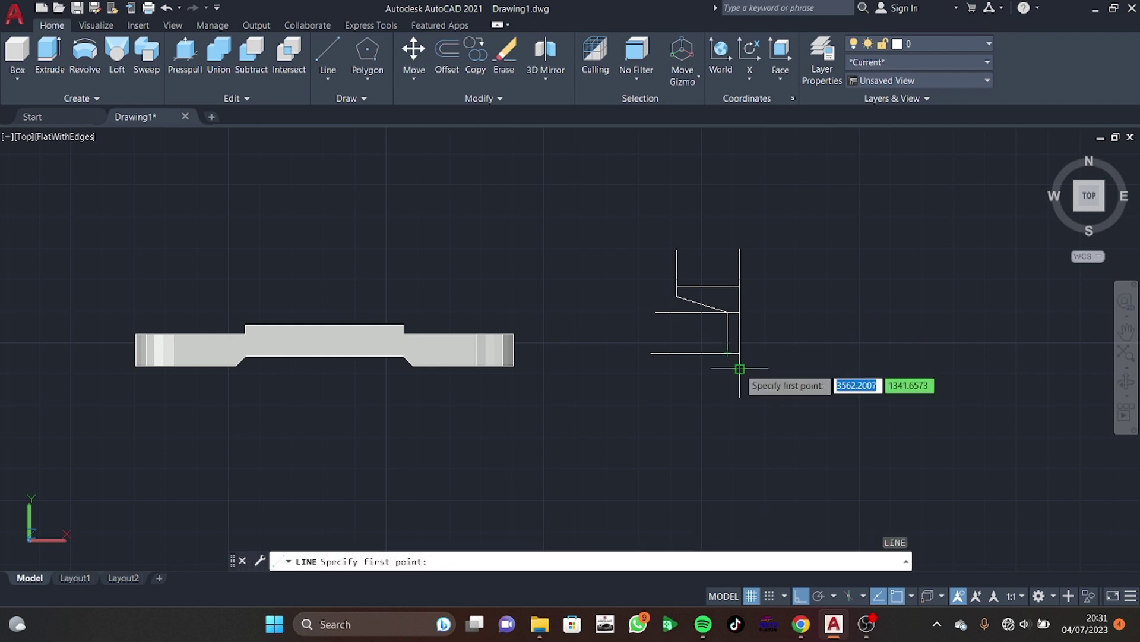
click(739, 368)
text(13)
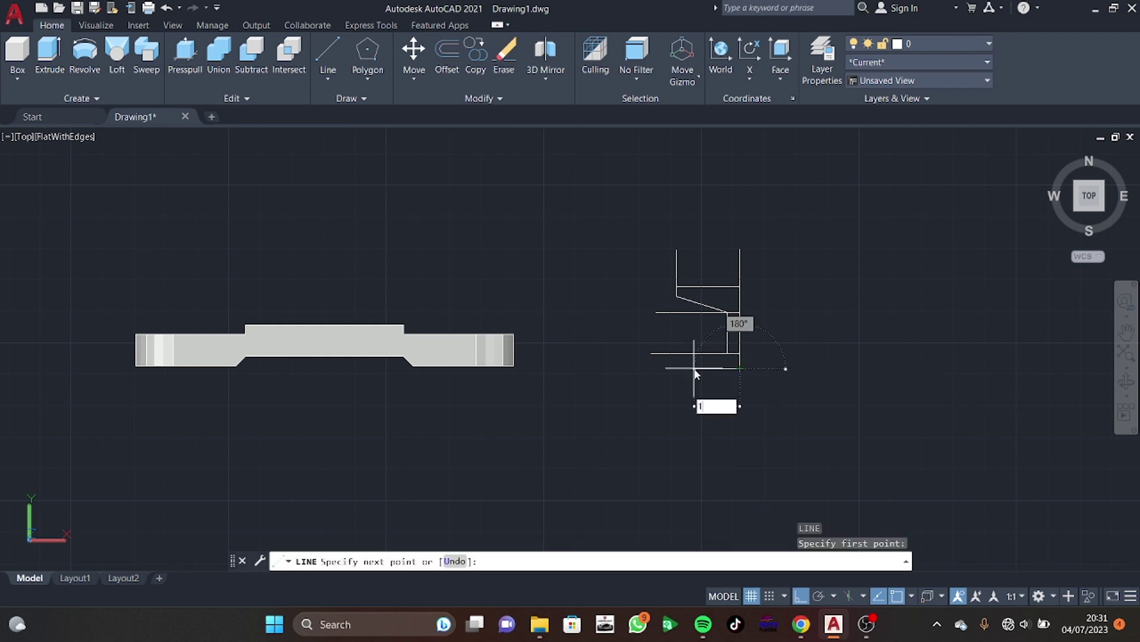
key(Return)
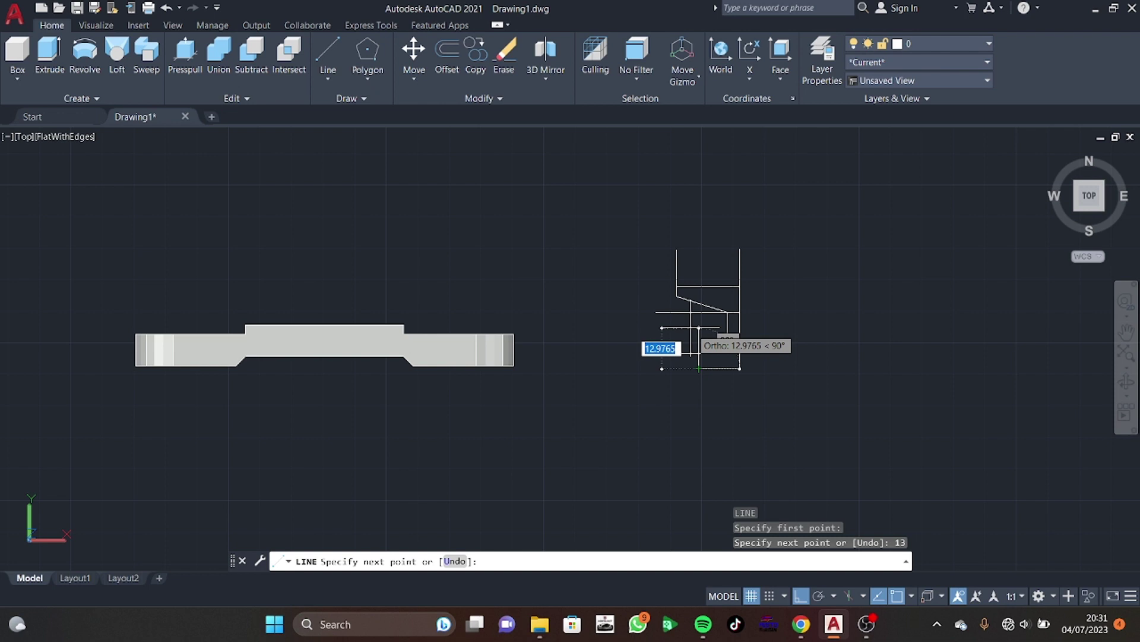
text(3)
key(Return)
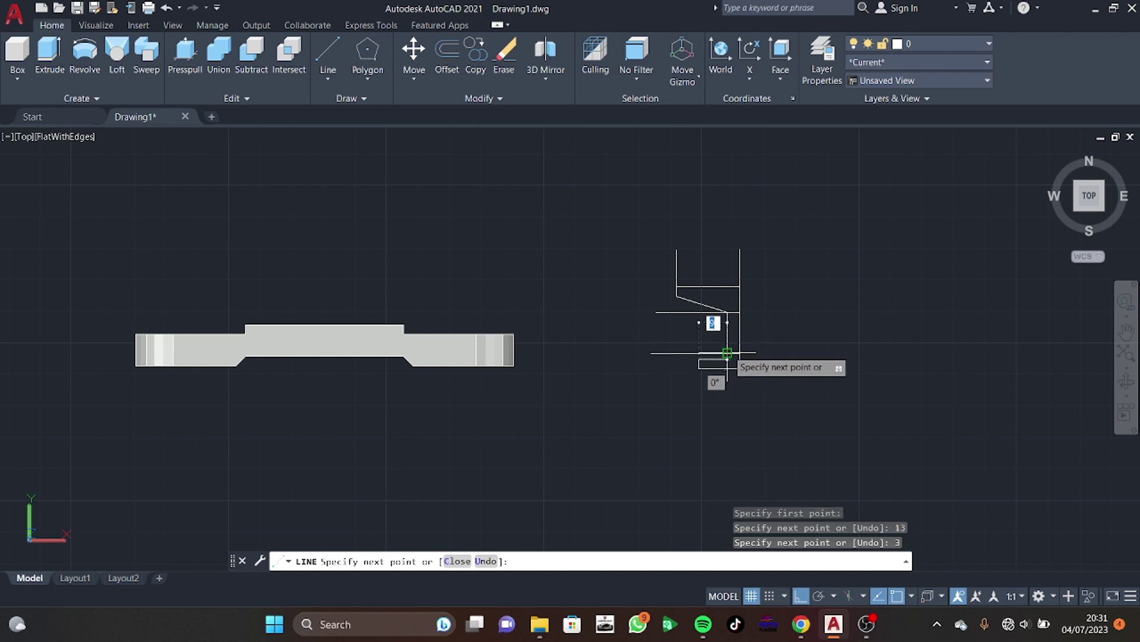
click(727, 351)
key(Escape)
text(tr)
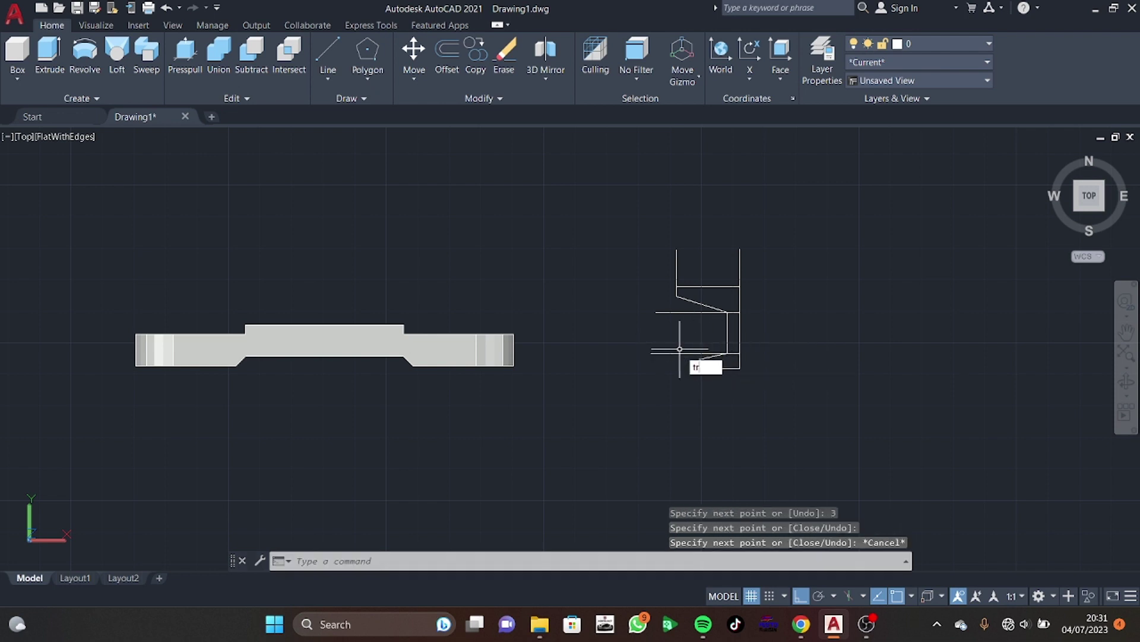
key(Return)
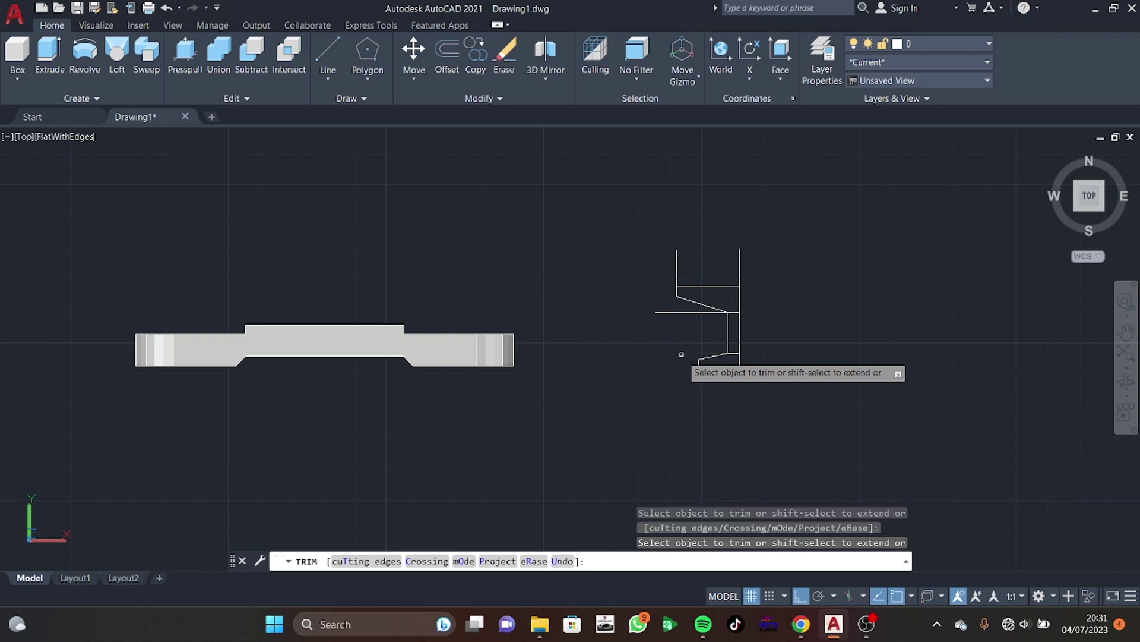
Trim the overhanging line end and mirror the half profile about the vertical centre line, keeping the original
click(683, 312)
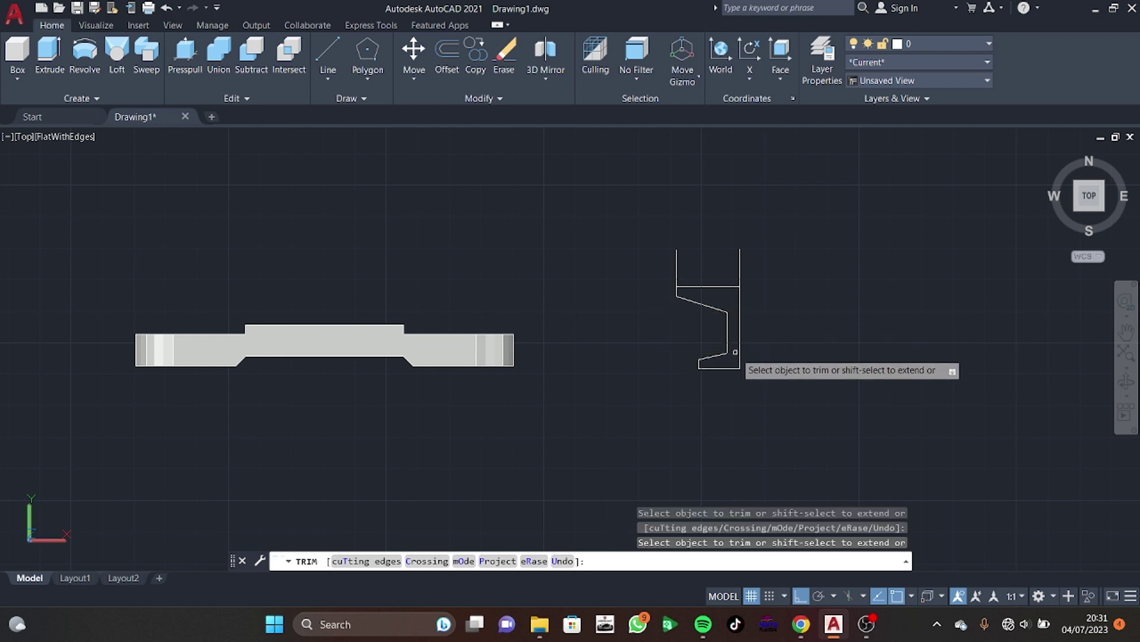
key(Escape)
text(mi)
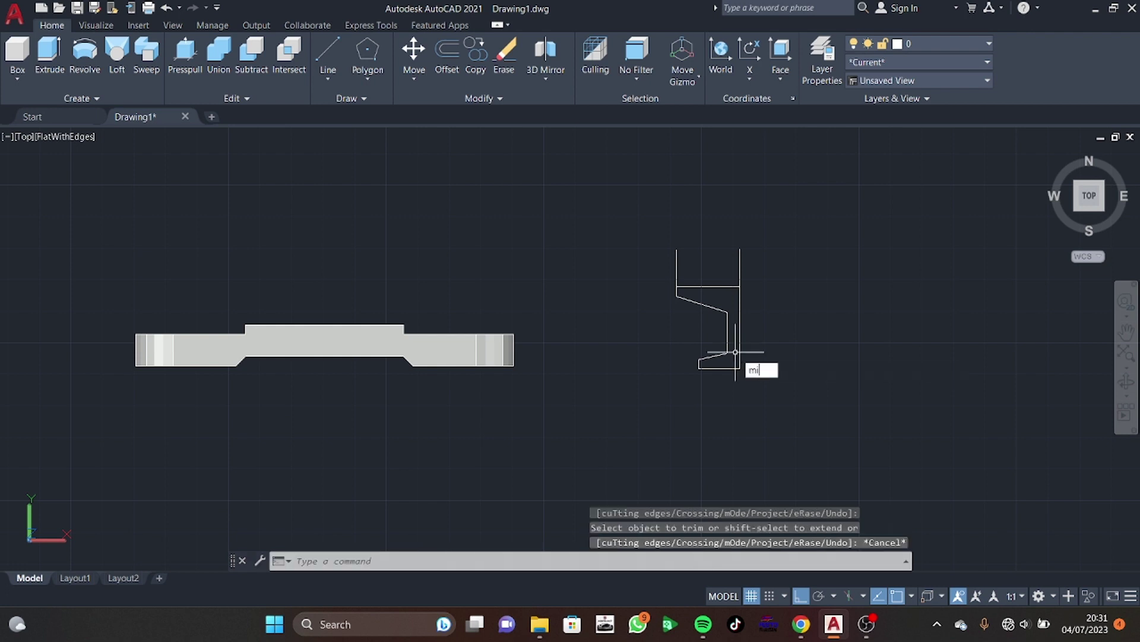
key(Return)
click(733, 367)
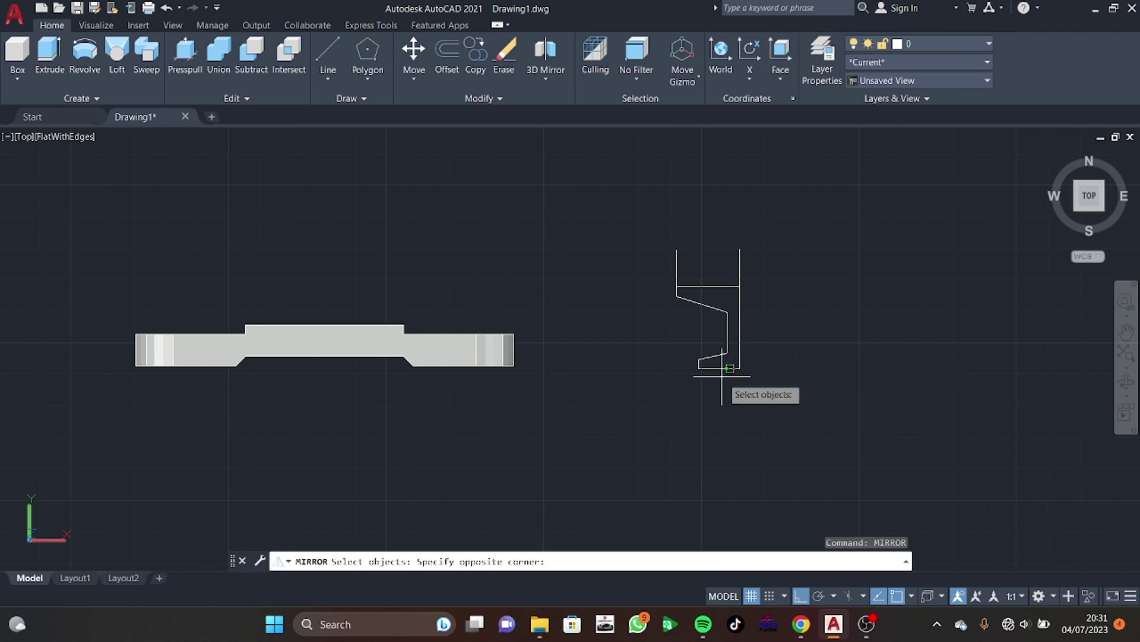
click(677, 275)
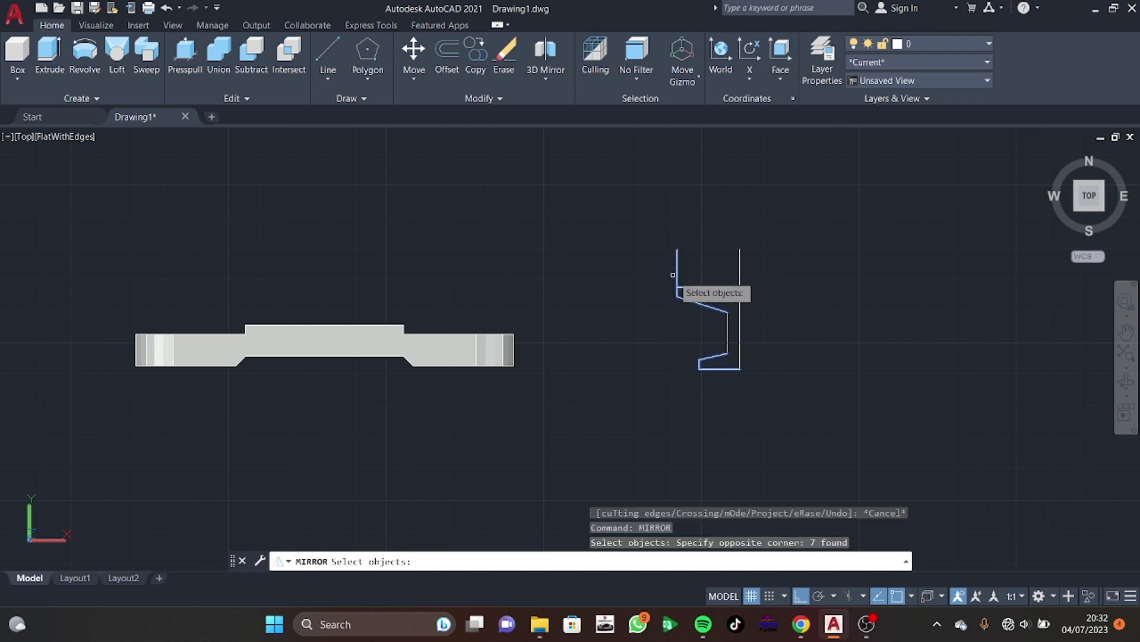
click(727, 330)
key(Return)
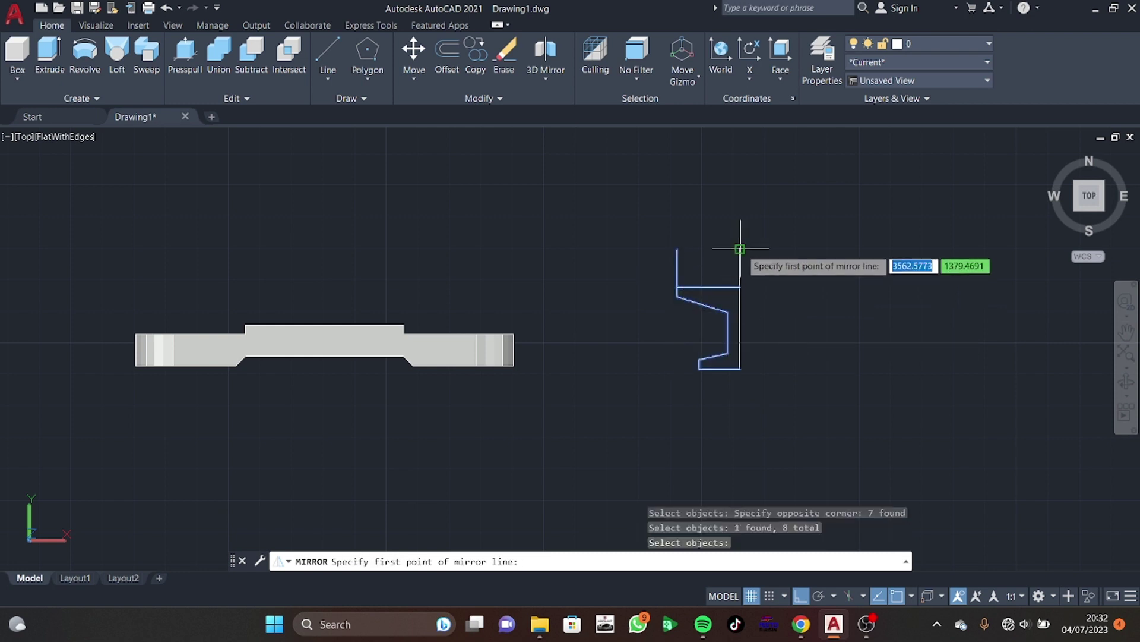
click(740, 249)
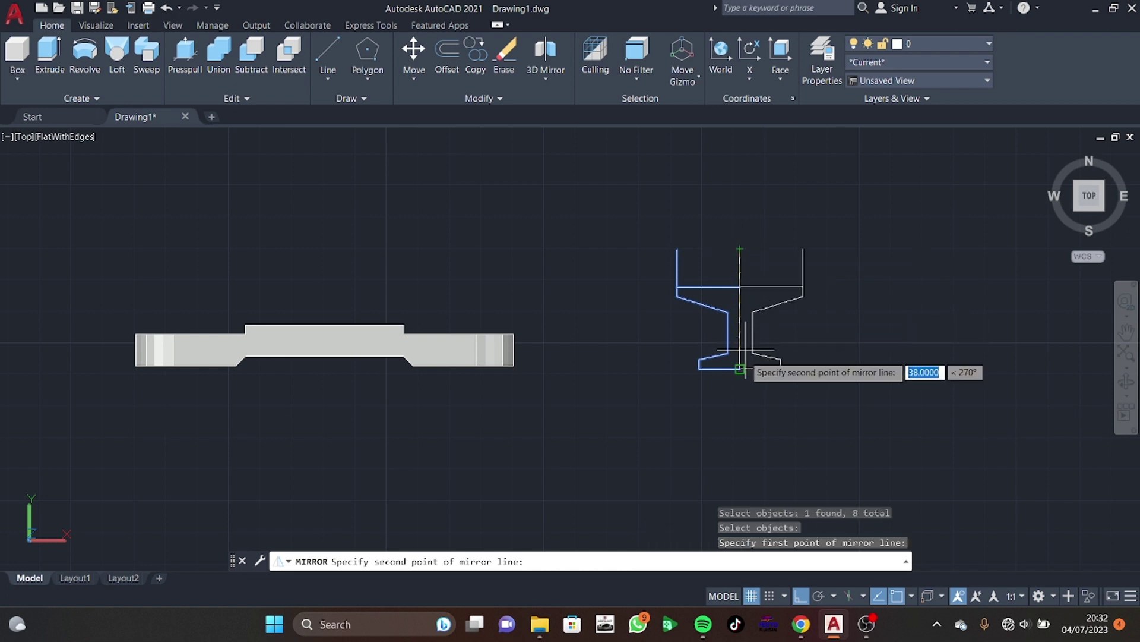
click(740, 369)
key(Return)
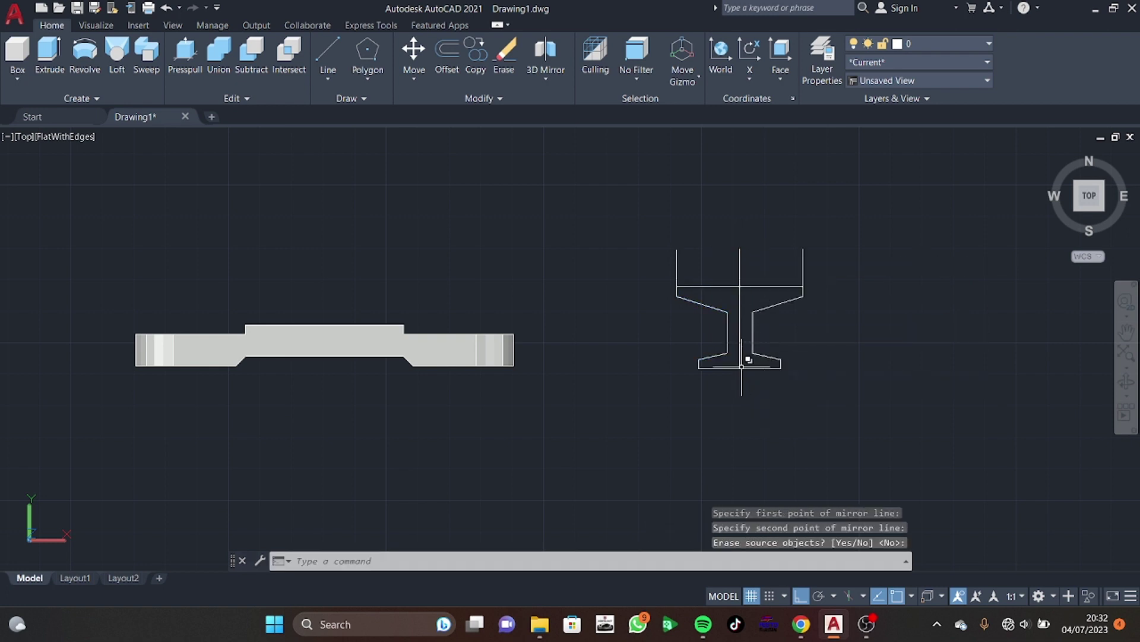
Erase the vertical centre line
key(Return)
click(740, 345)
key(Delete)
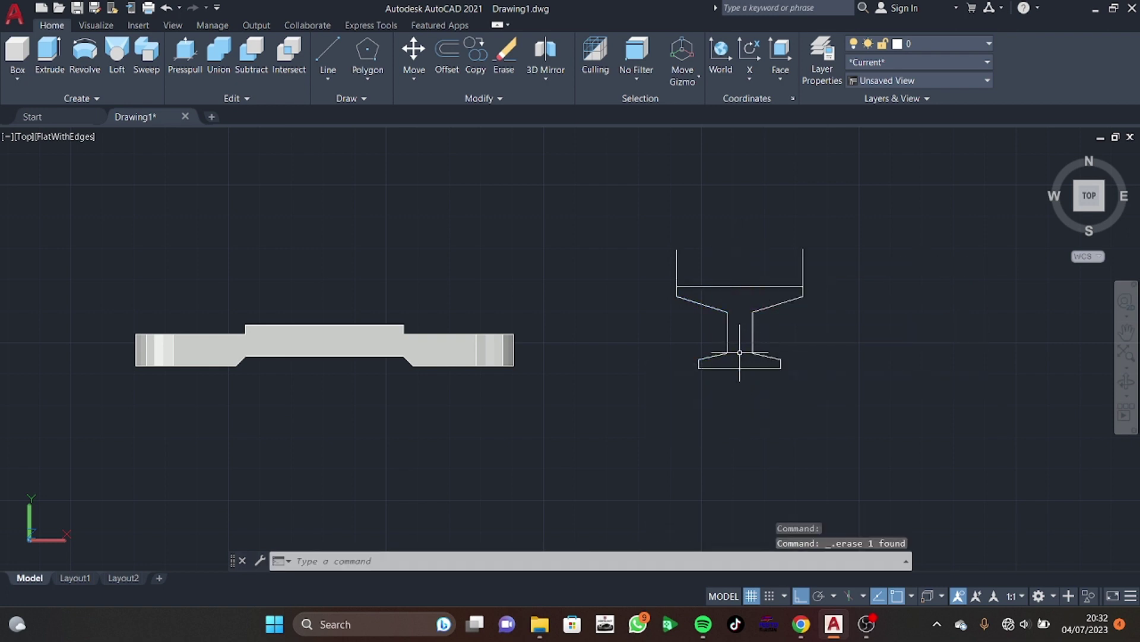
Revolve the roller cross-section a full 360° about its profile edge
mouse_move(669, 382)
shift+middle_down()
mouse_move(723, 387)
mouse_move(700, 288)
shift+middle_up()
click(85, 54)
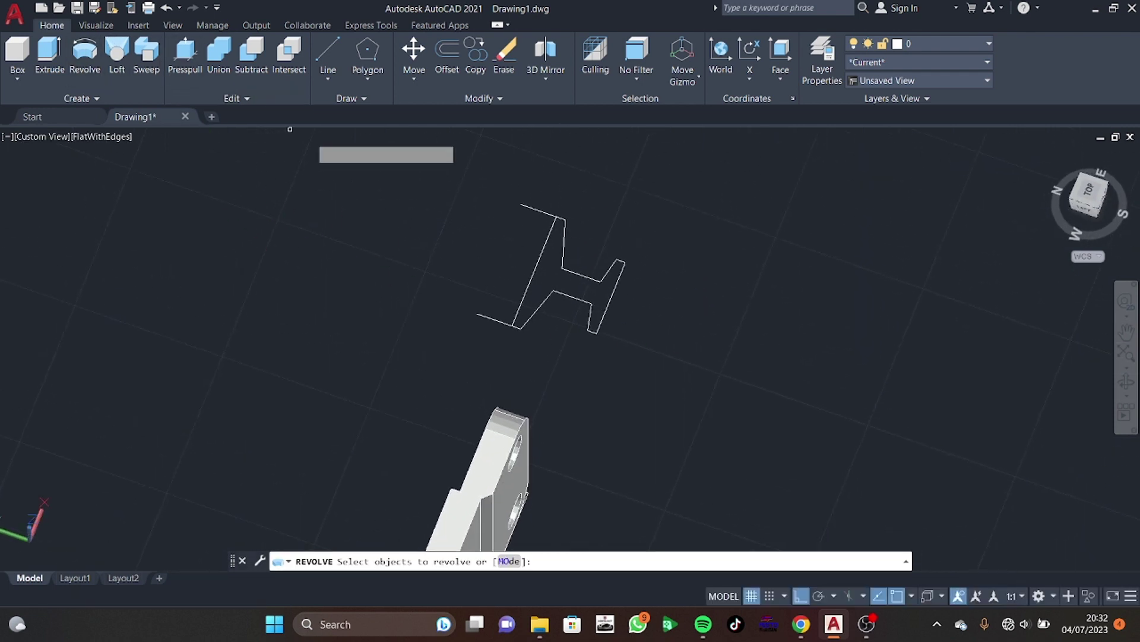
click(640, 208)
click(433, 331)
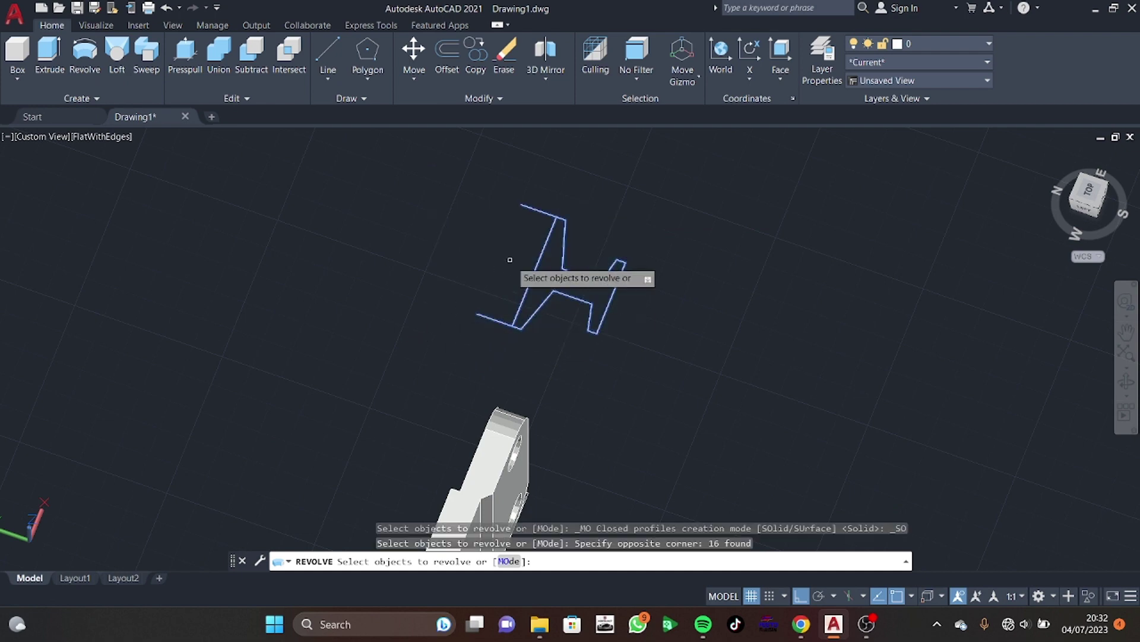
key(Return)
click(478, 313)
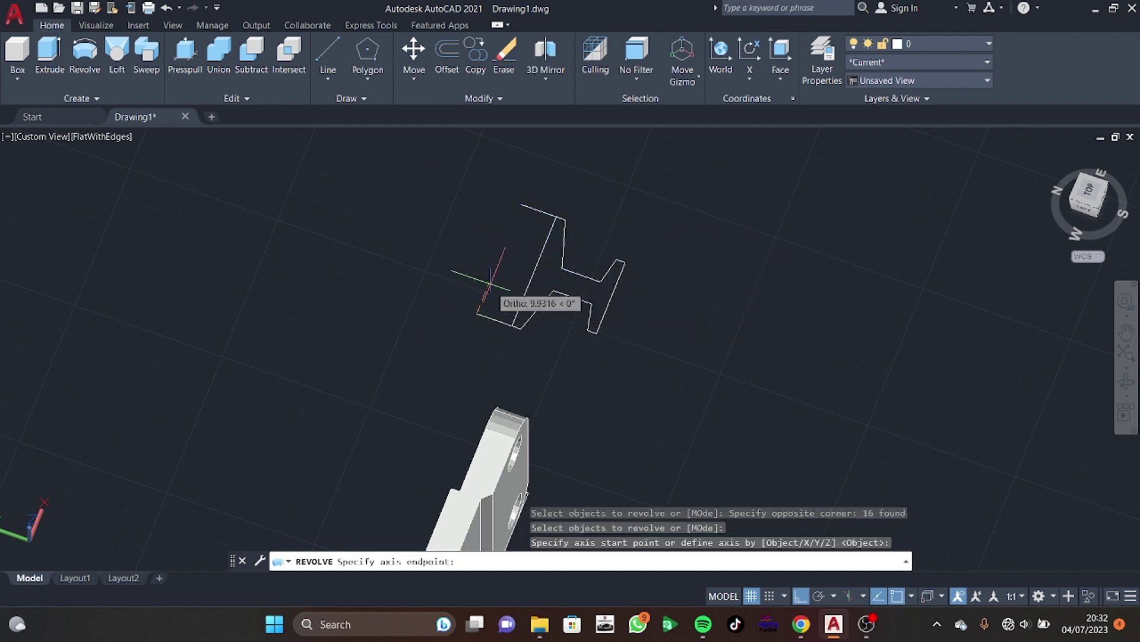
click(521, 204)
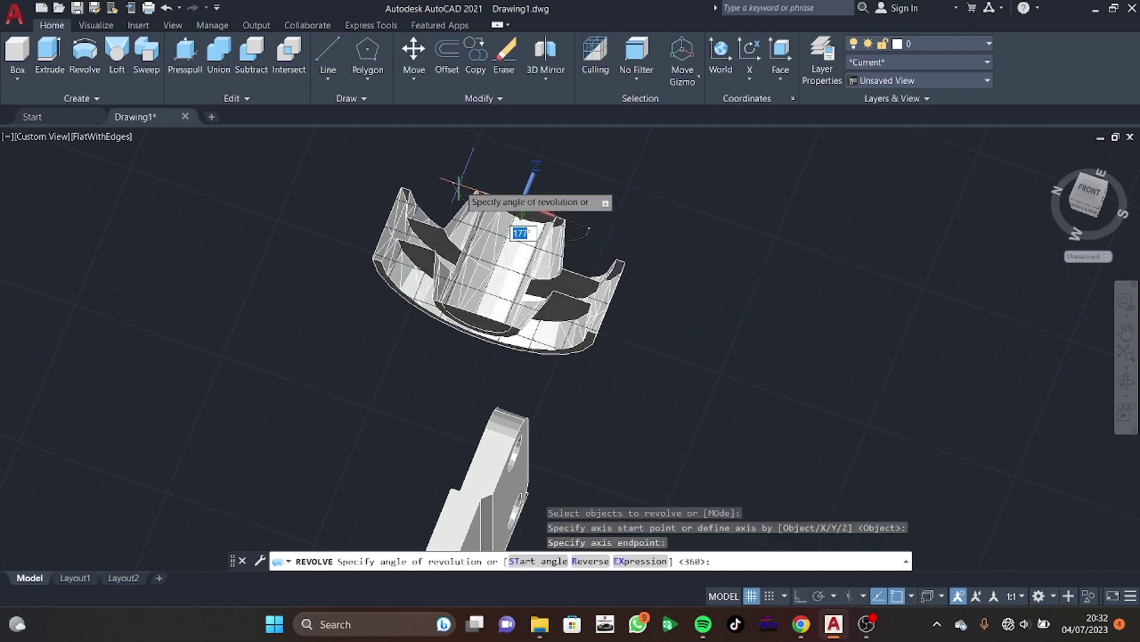
key(Return)
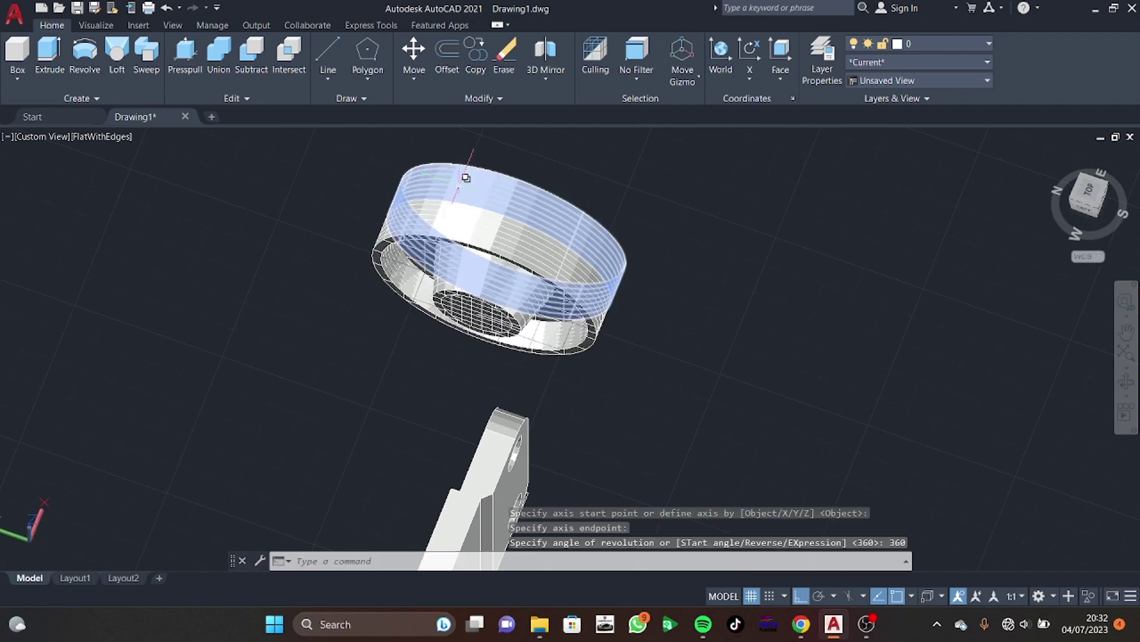
Erase the unwanted inner revolved piece and inspect the roller's inner faces
shift+middle_drag(627, 326, 522, 285)
key(Escape)
click(498, 295)
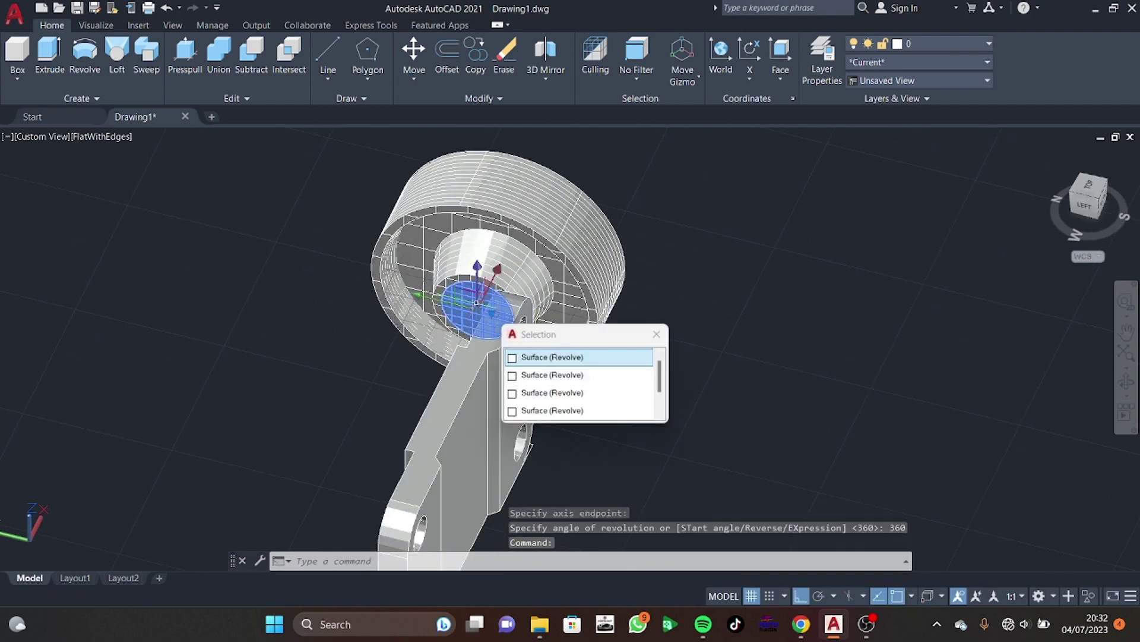
key(Delete)
shift+middle_drag(702, 237, 624, 379)
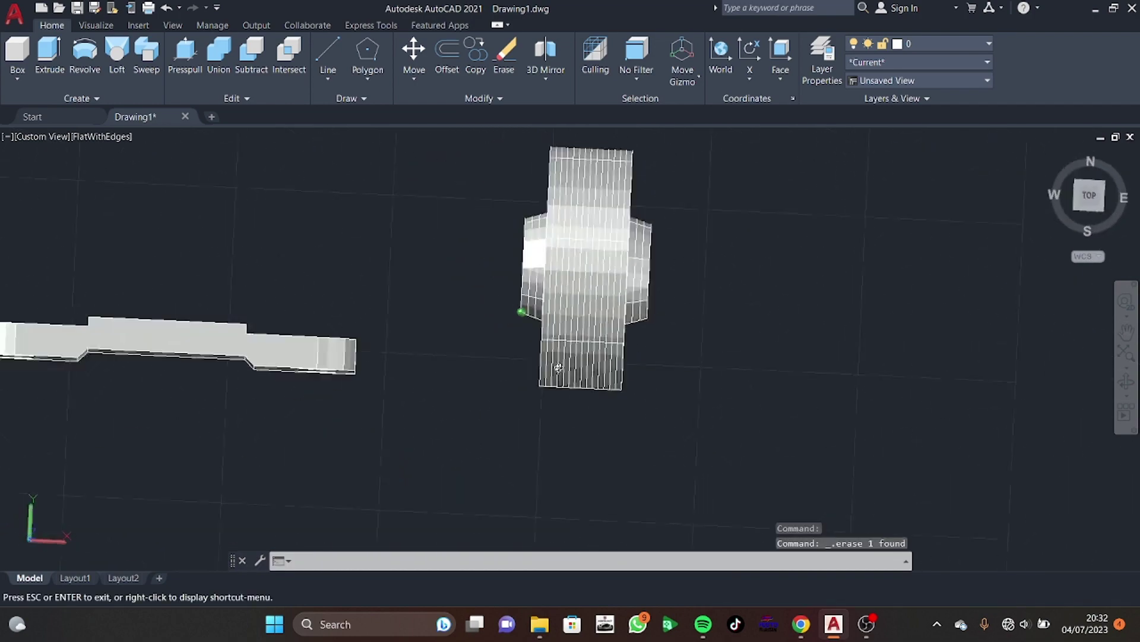
click(624, 378)
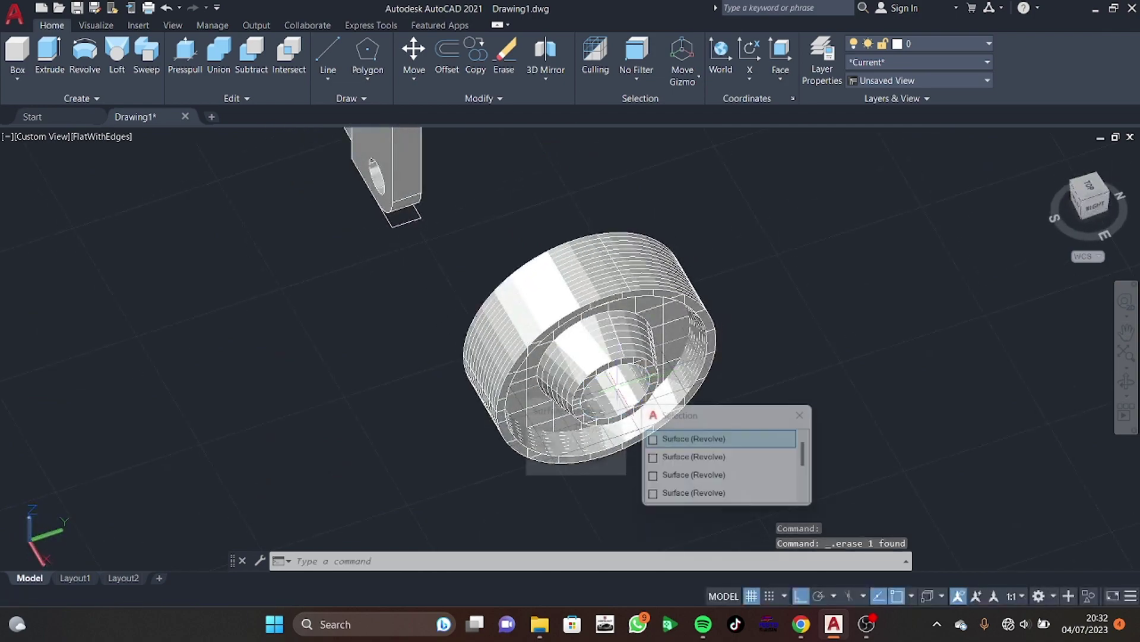
key(Escape)
Union all the roller pieces into one solid, then return to the Top view
mouse_move(627, 378)
shift+middle_down()
mouse_move(735, 329)
mouse_move(746, 351)
shift+middle_up()
text(UNI)
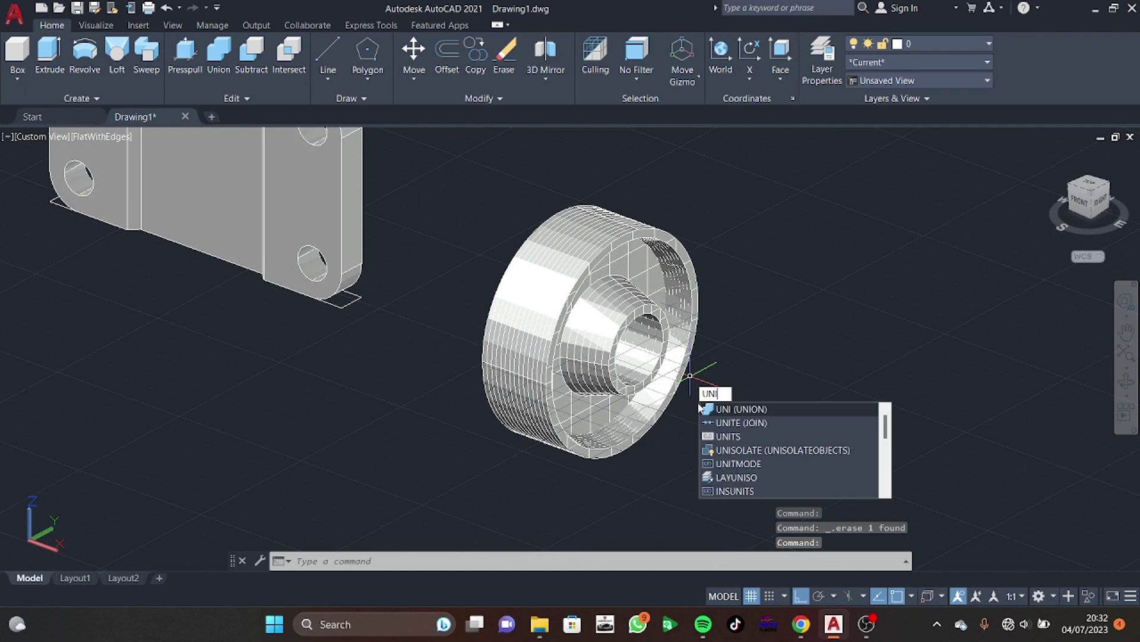
key(Return)
click(748, 204)
click(424, 472)
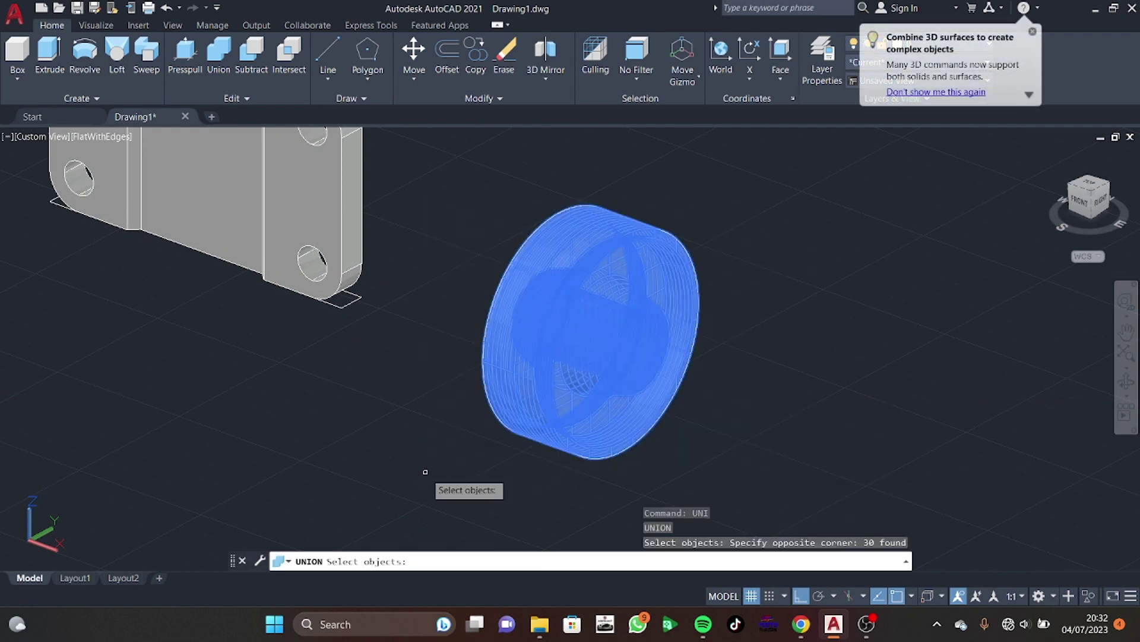
key(Return)
click(606, 304)
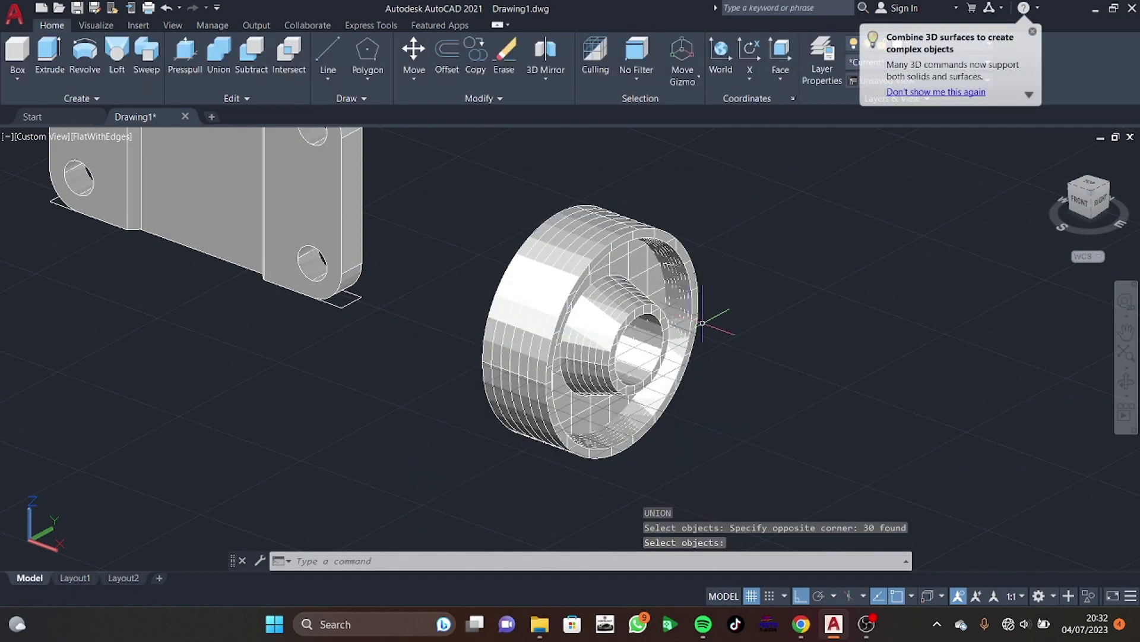
mouse_move(722, 312)
shift+middle_down()
mouse_move(750, 374)
mouse_move(747, 336)
shift+middle_up()
key(Return)
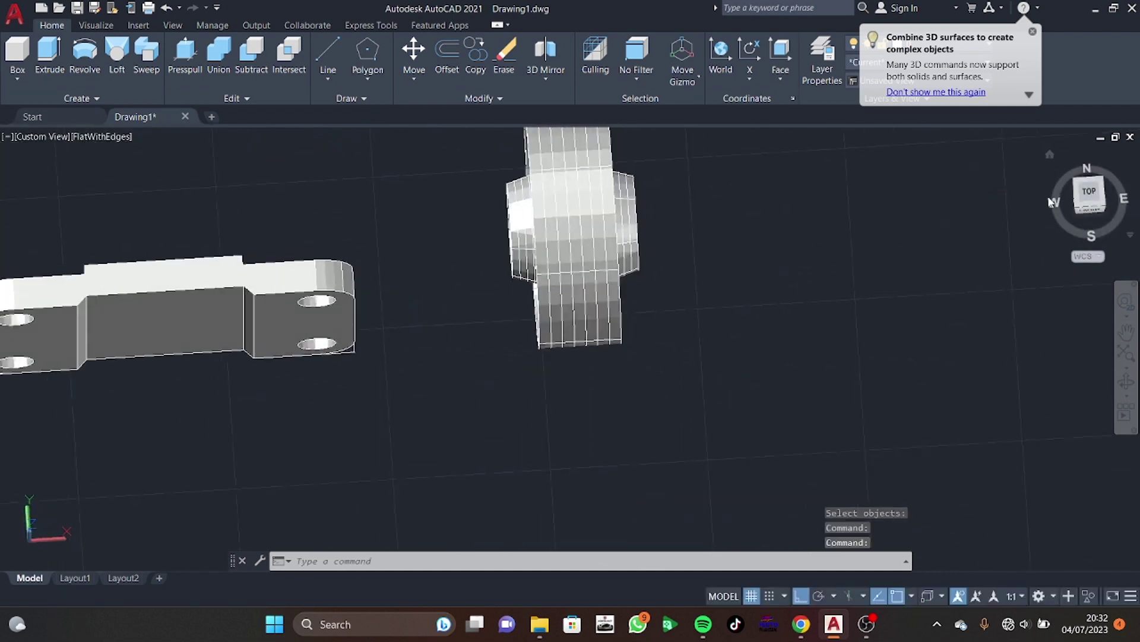
click(1087, 202)
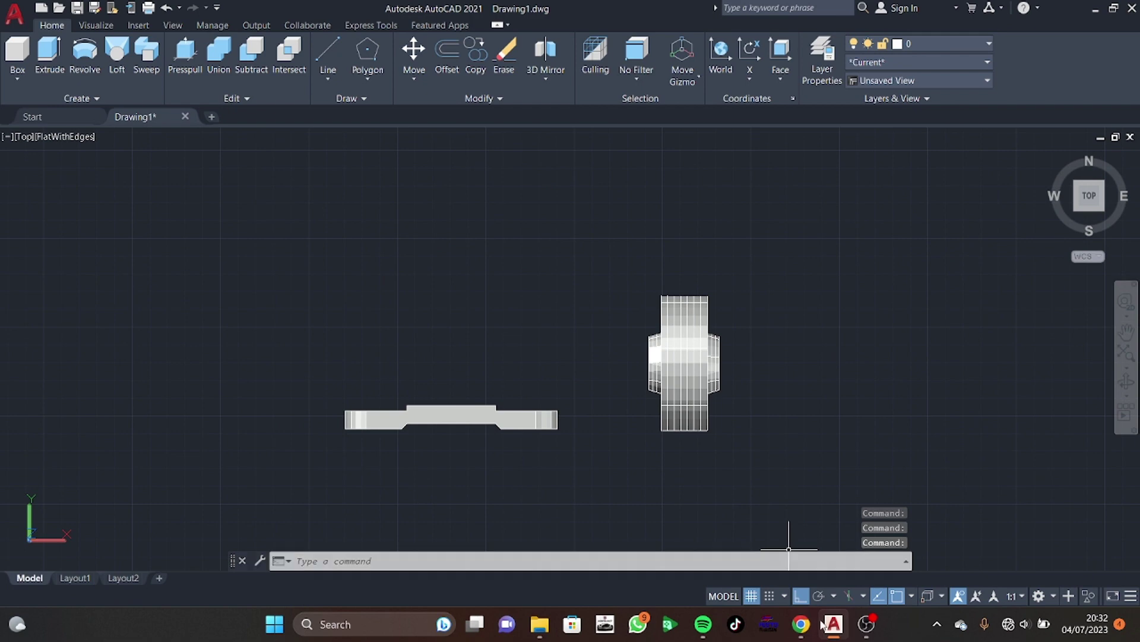
click(802, 629)
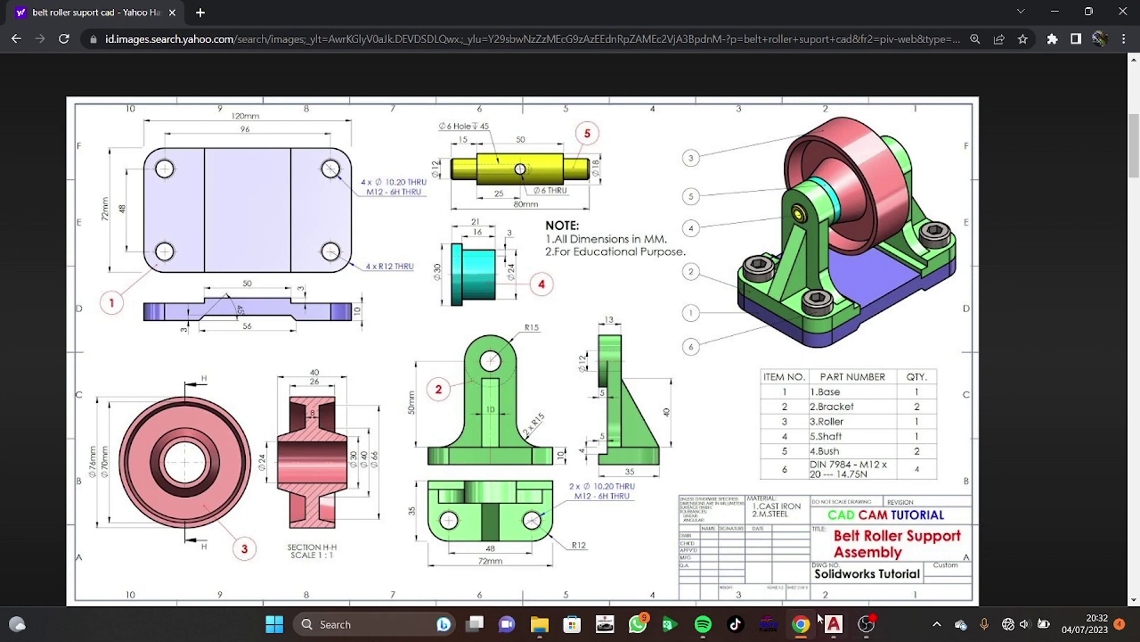
click(836, 630)
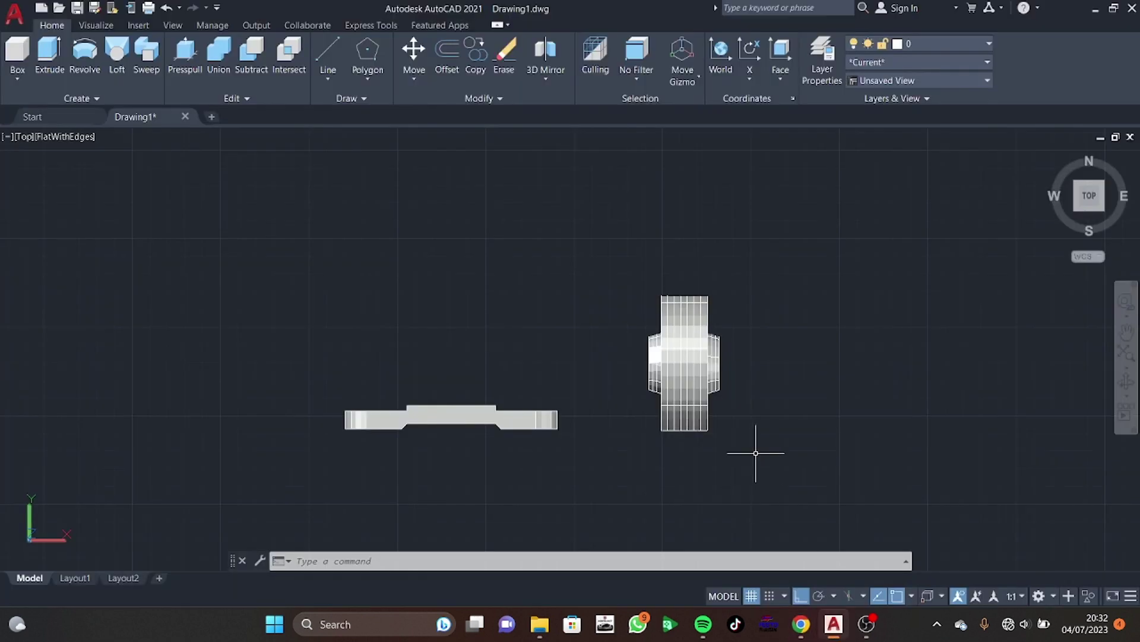
Draw the 72 x 10 base rectangle with LINE to the right of the roller
text(l)
key(Return)
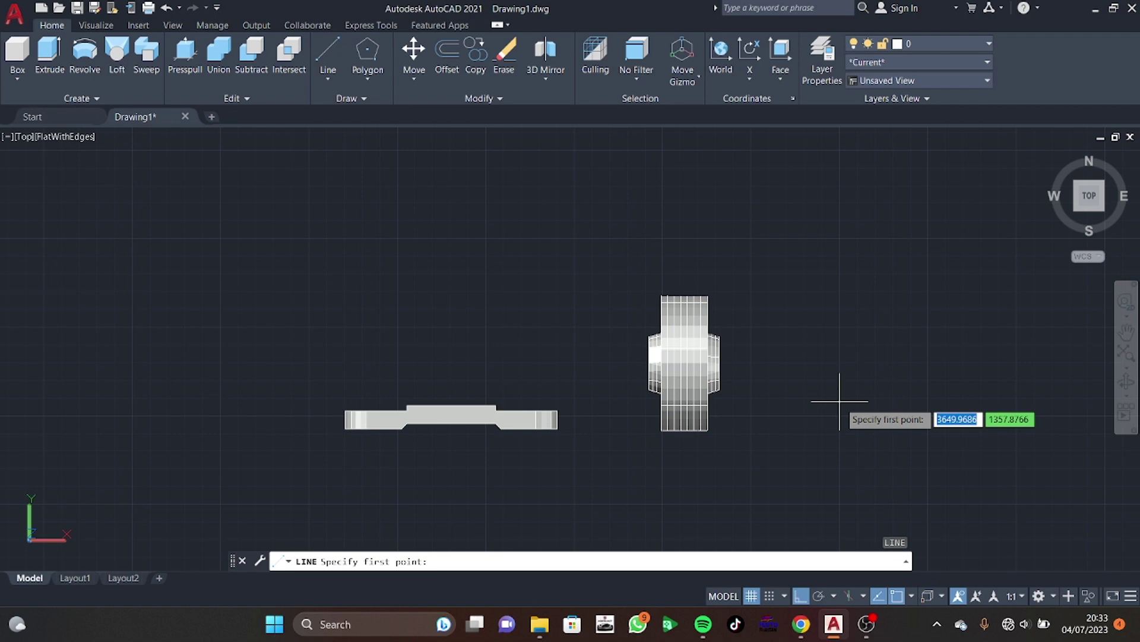
click(808, 423)
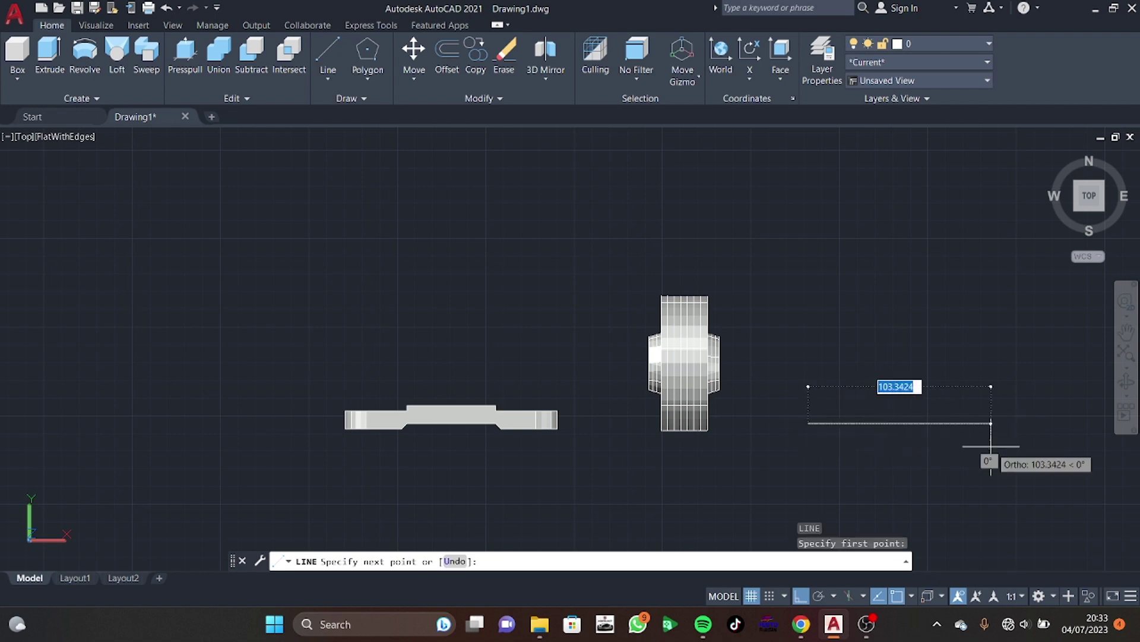
text(72)
key(Return)
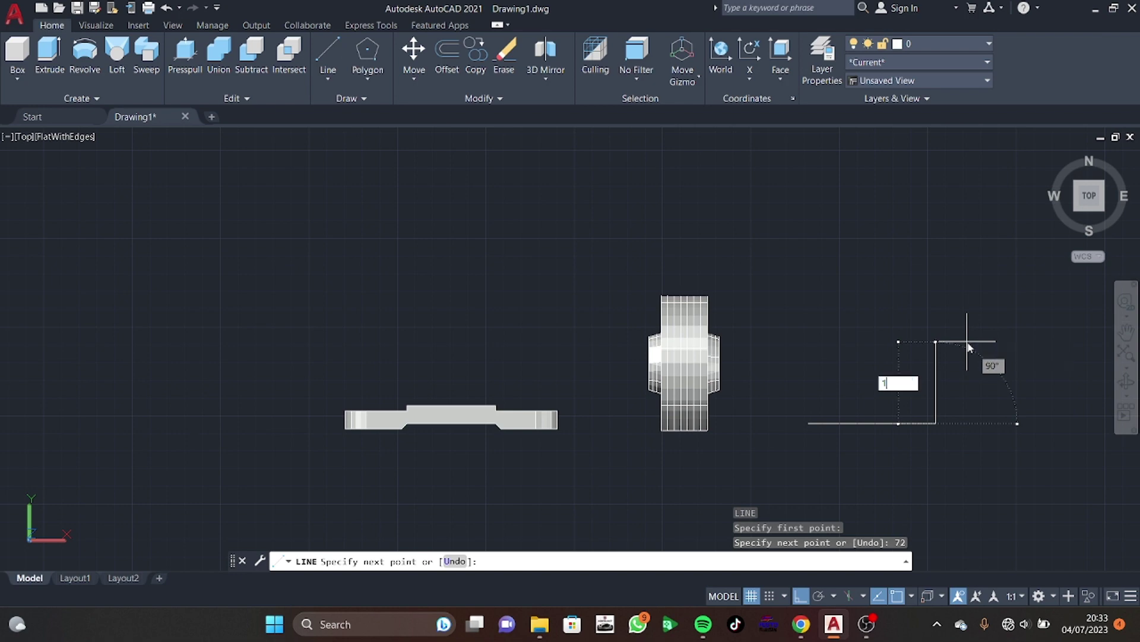
text(10)
key(Return)
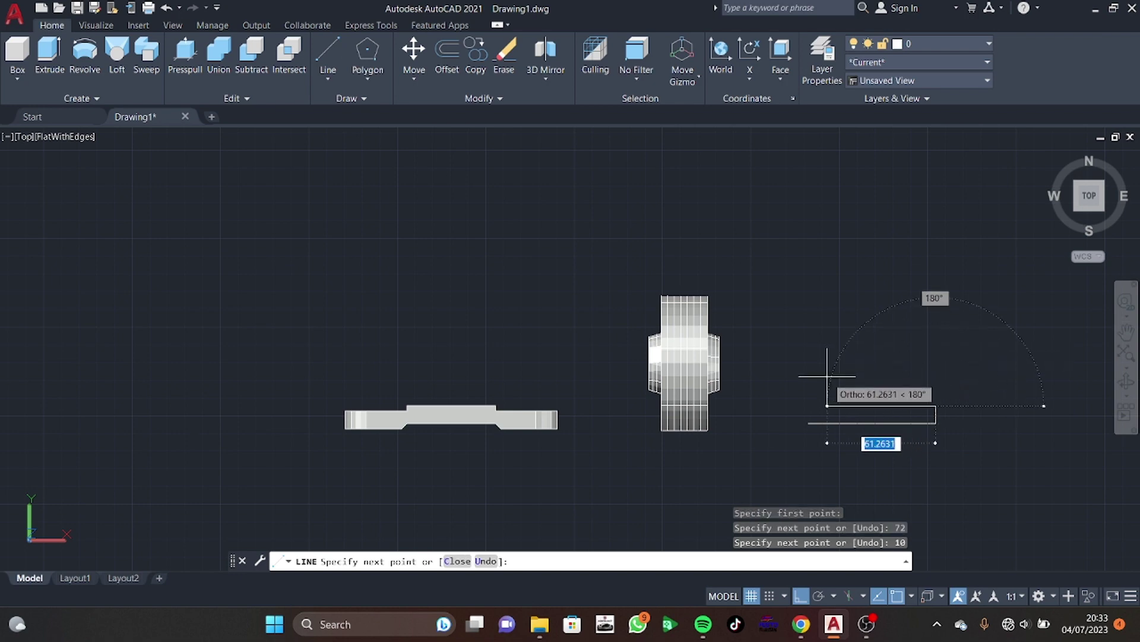
text(72)
key(Return)
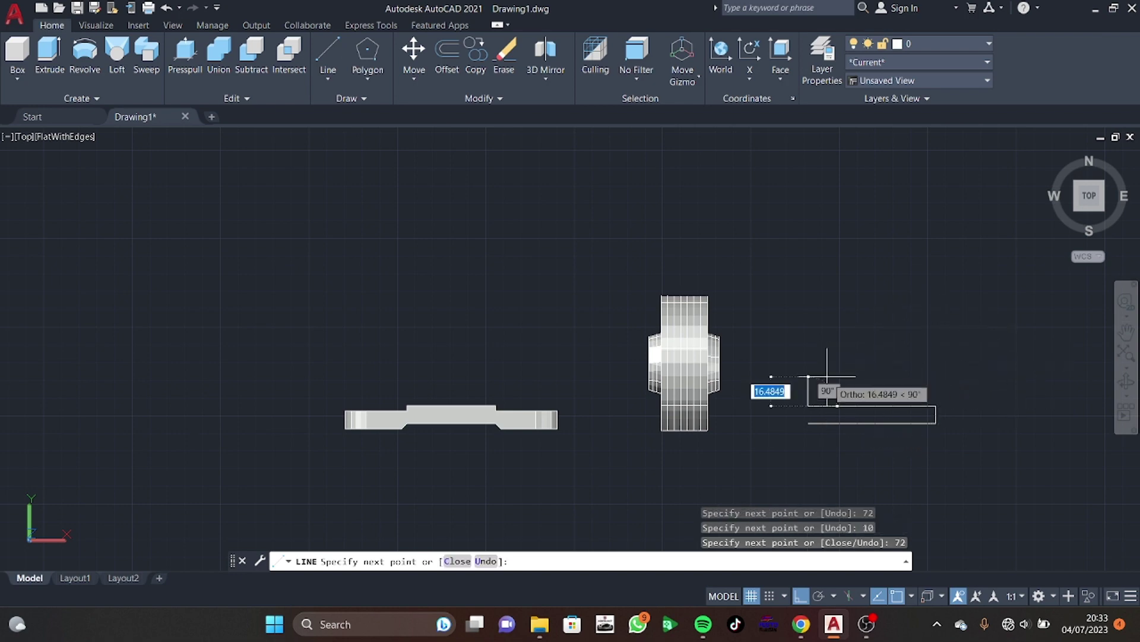
click(809, 423)
key(Escape)
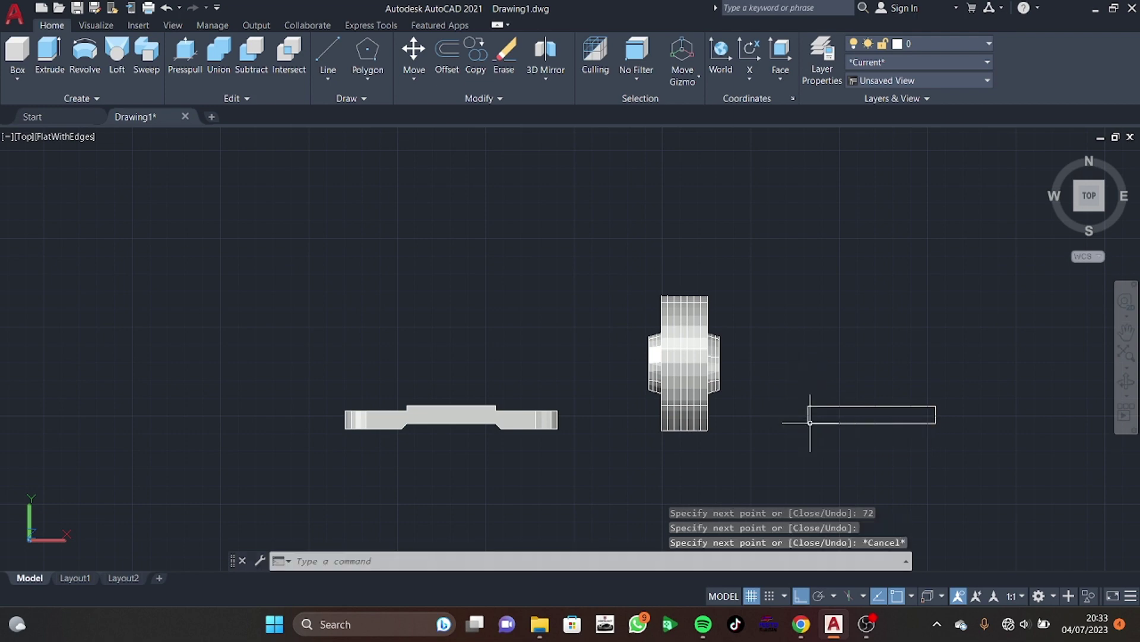
Draw a 50-unit vertical centre line up from the base's top-edge midpoint
key(Return)
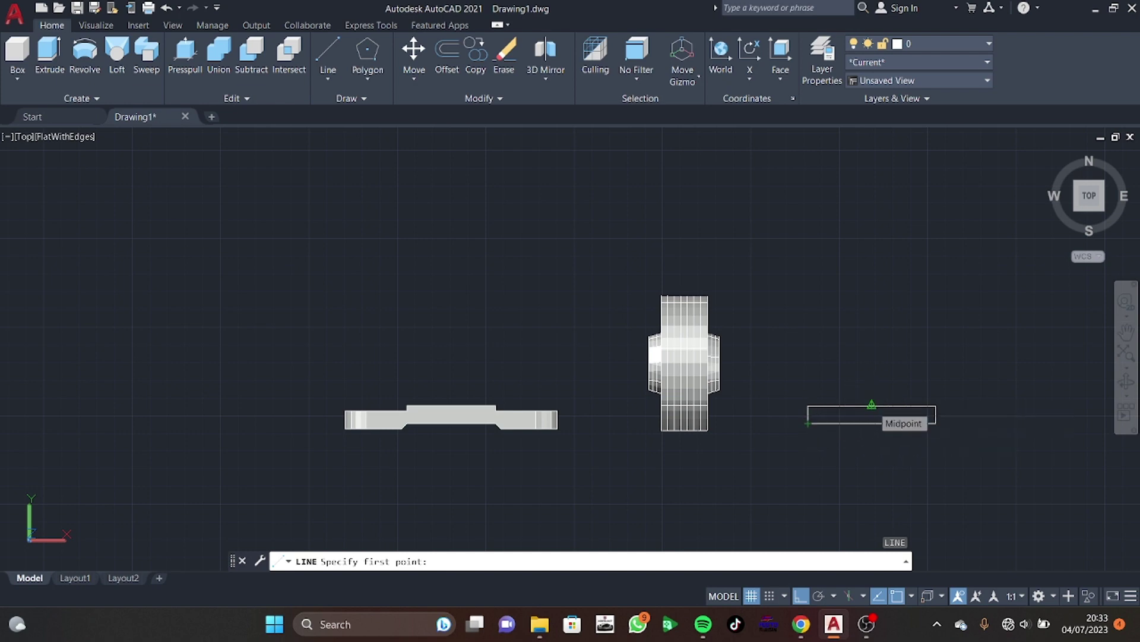
click(872, 406)
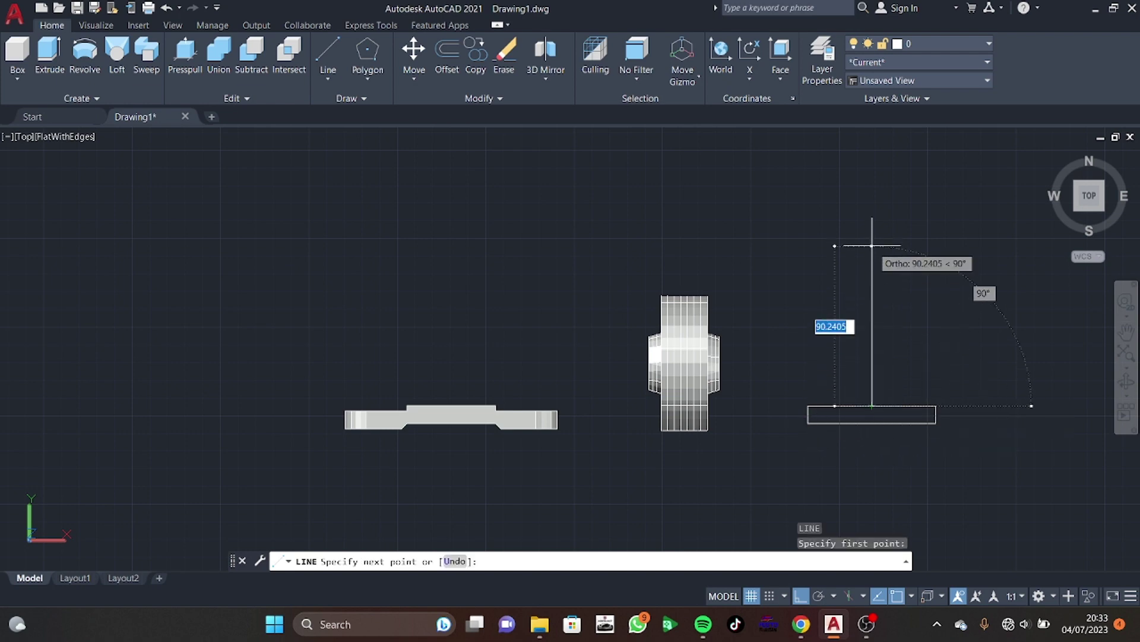
text(50)
key(Return)
key(Escape)
text(c)
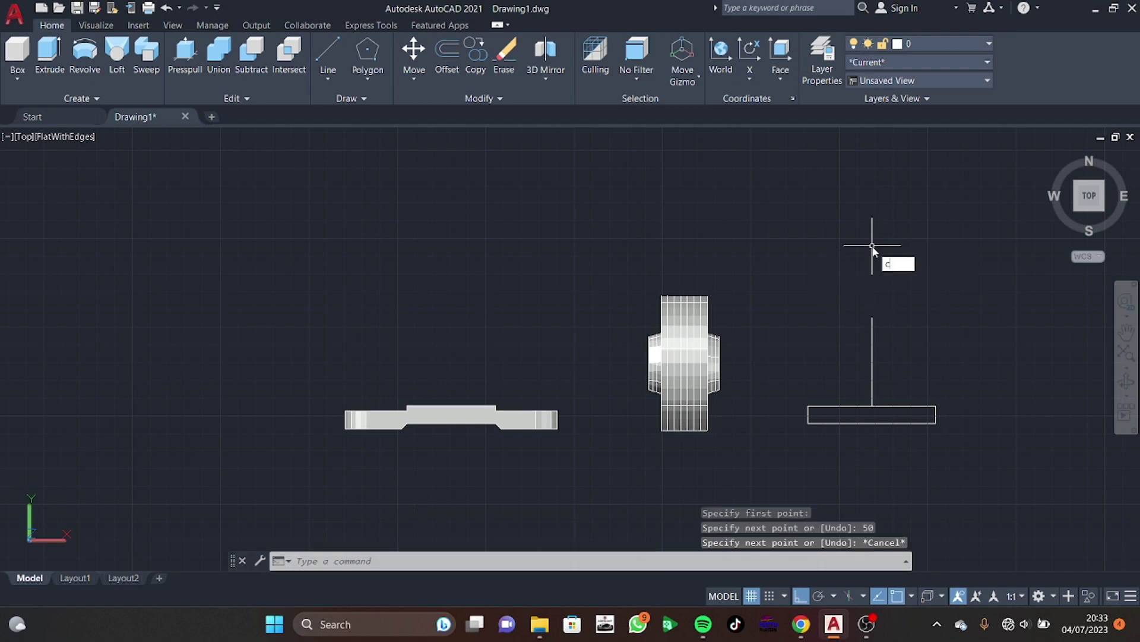
Add concentric circles of radius 15 and 6 at the centre line's top end
key(Return)
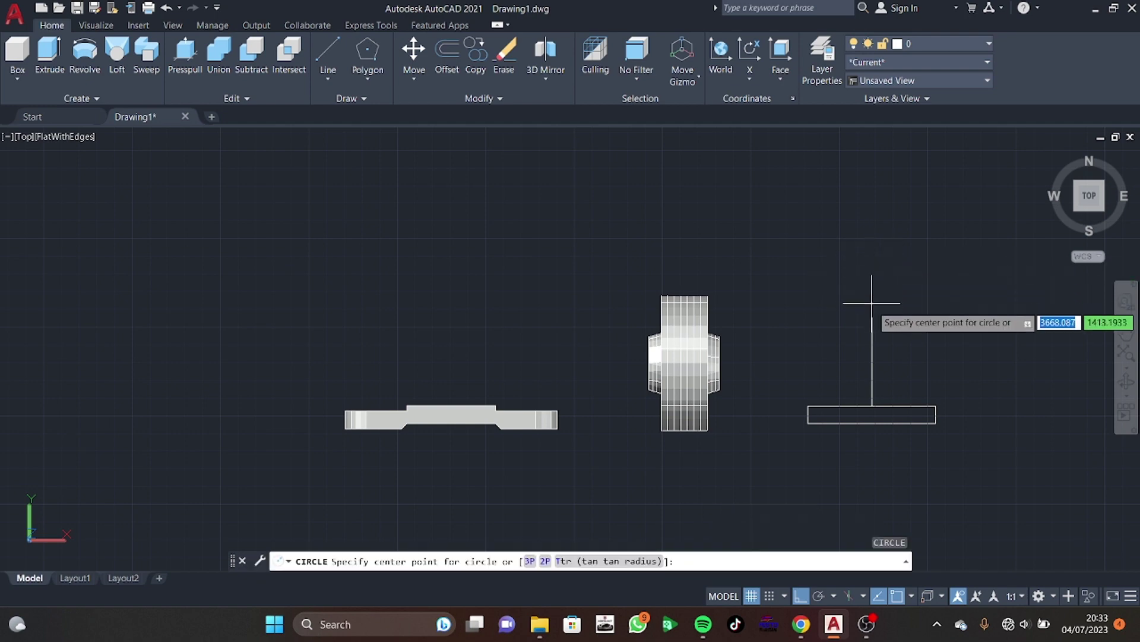
click(871, 317)
text(15)
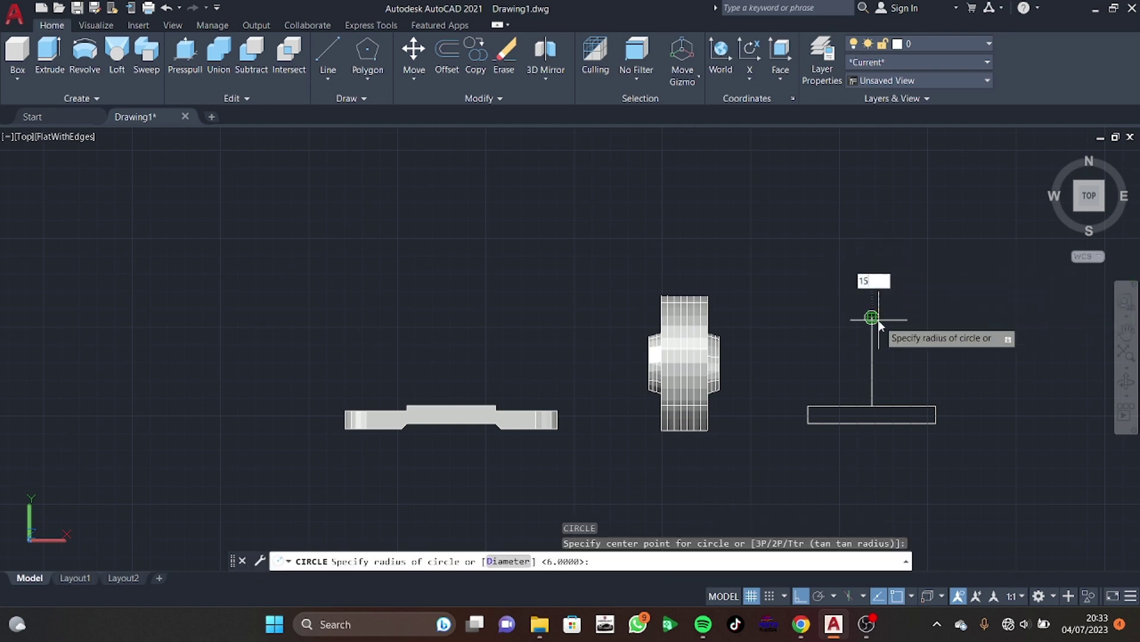
key(Return)
key(Return)
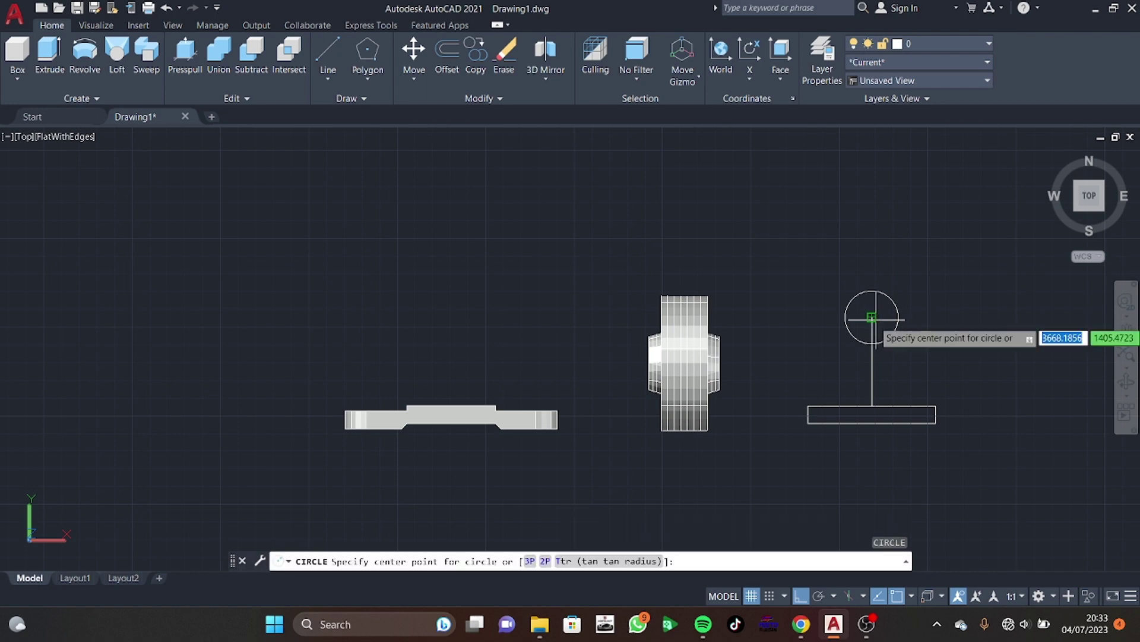
click(872, 317)
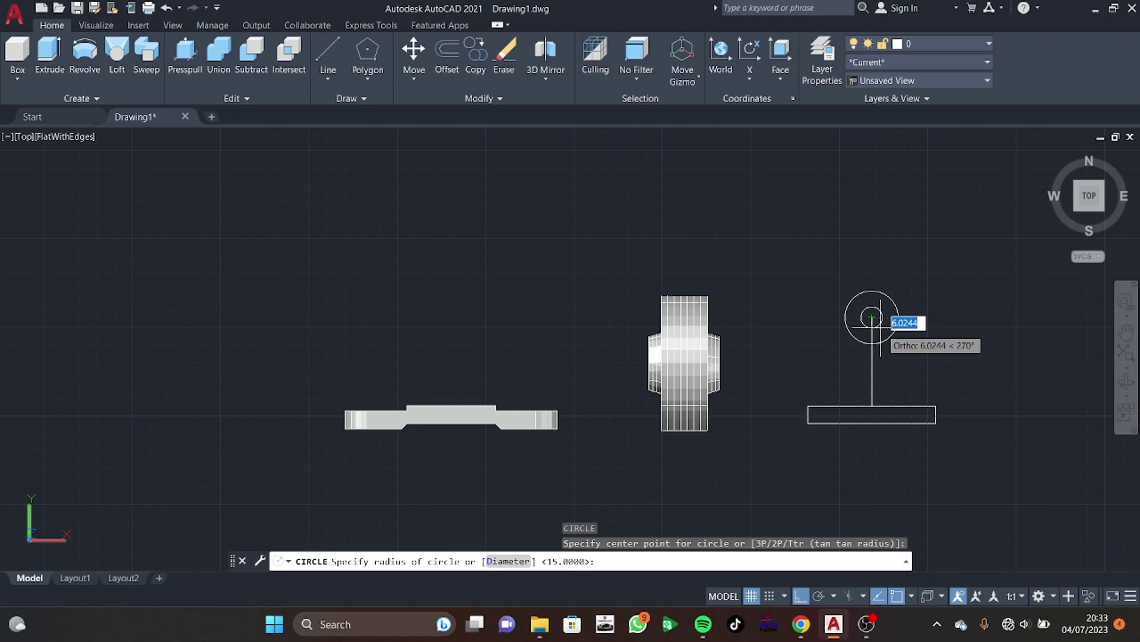
text(6)
key(Return)
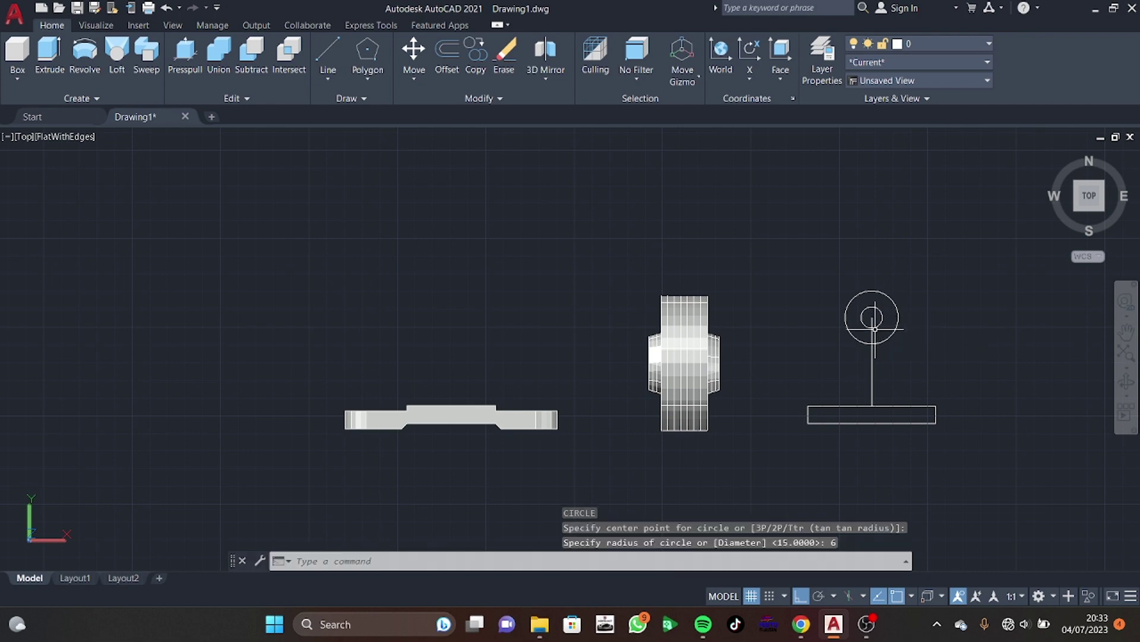
Draw right and left upright lines from the outer circle's sides down to the base
text(l)
key(Return)
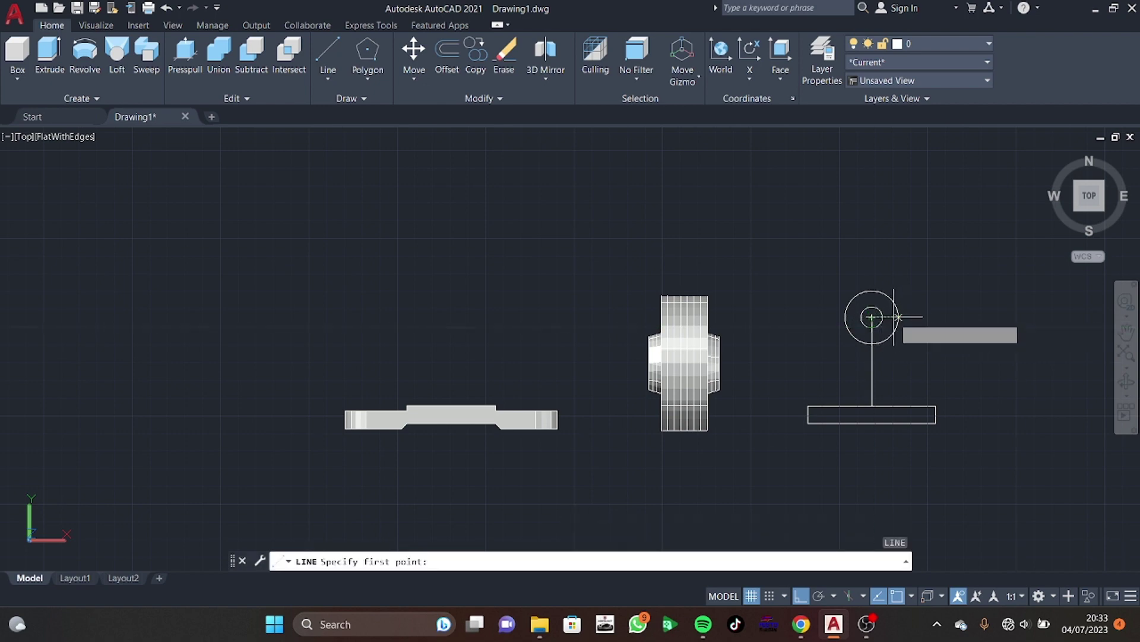
click(899, 317)
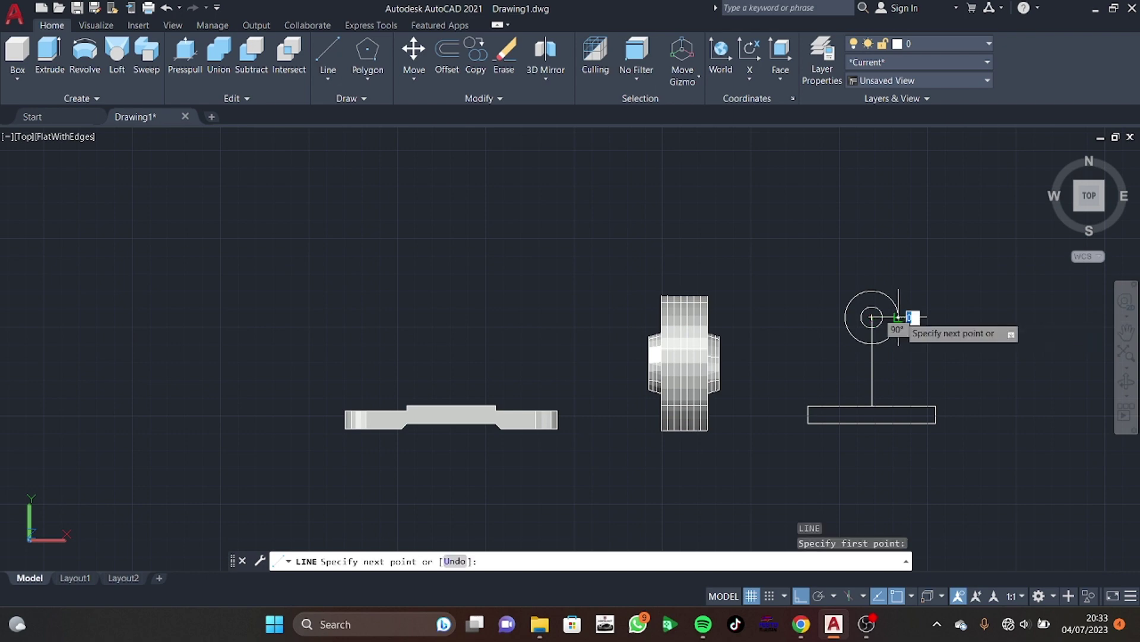
click(898, 404)
key(Escape)
key(space)
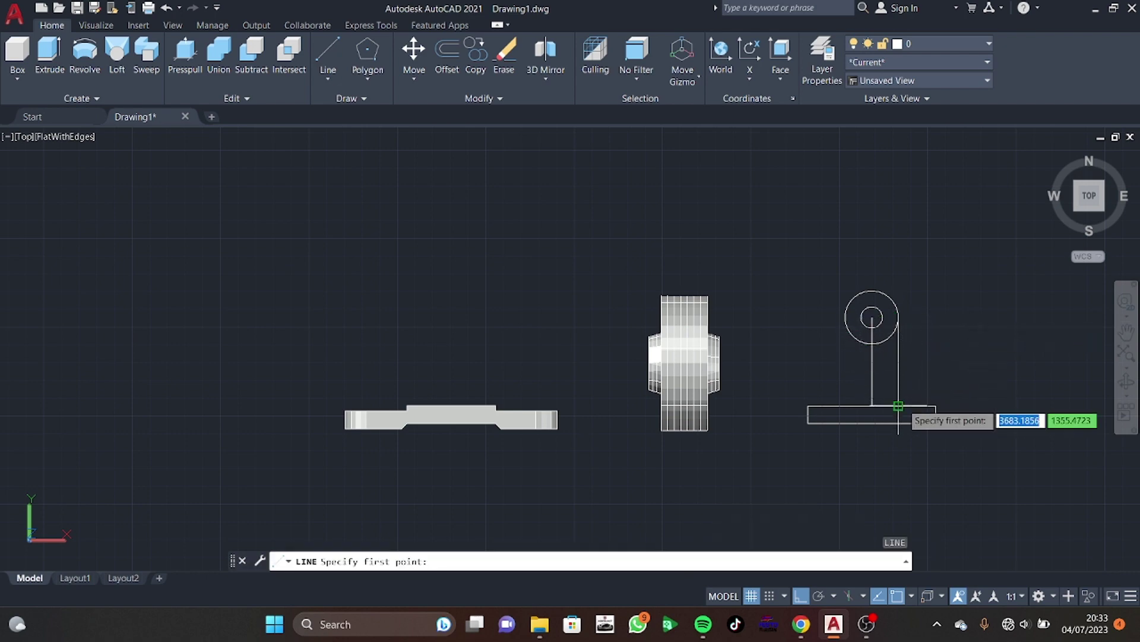
click(845, 317)
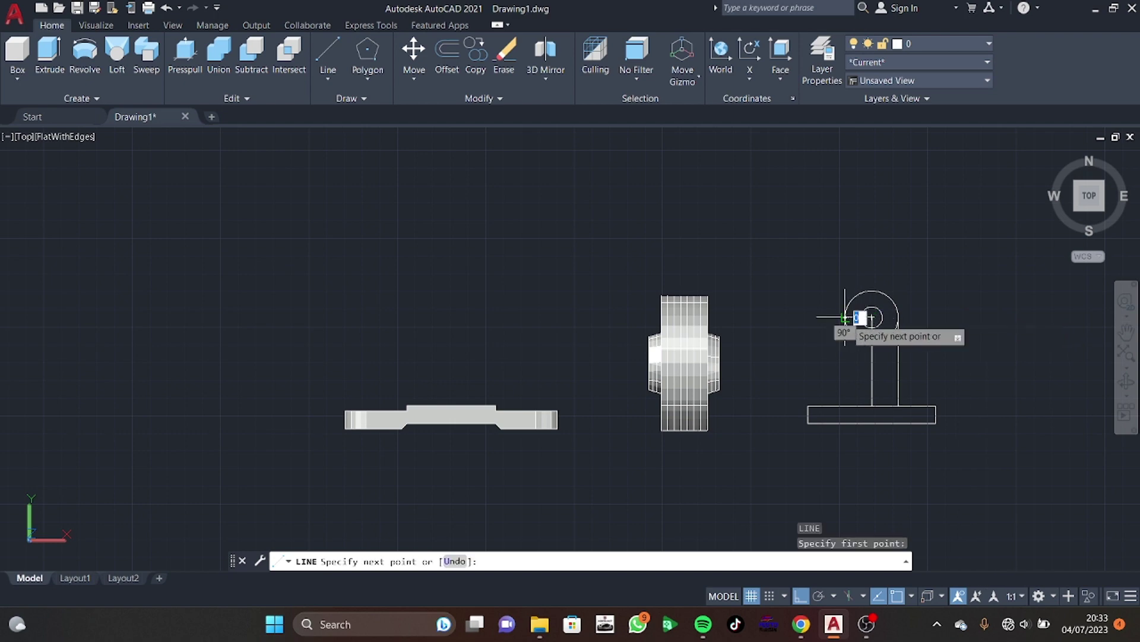
click(845, 407)
key(Escape)
key(space)
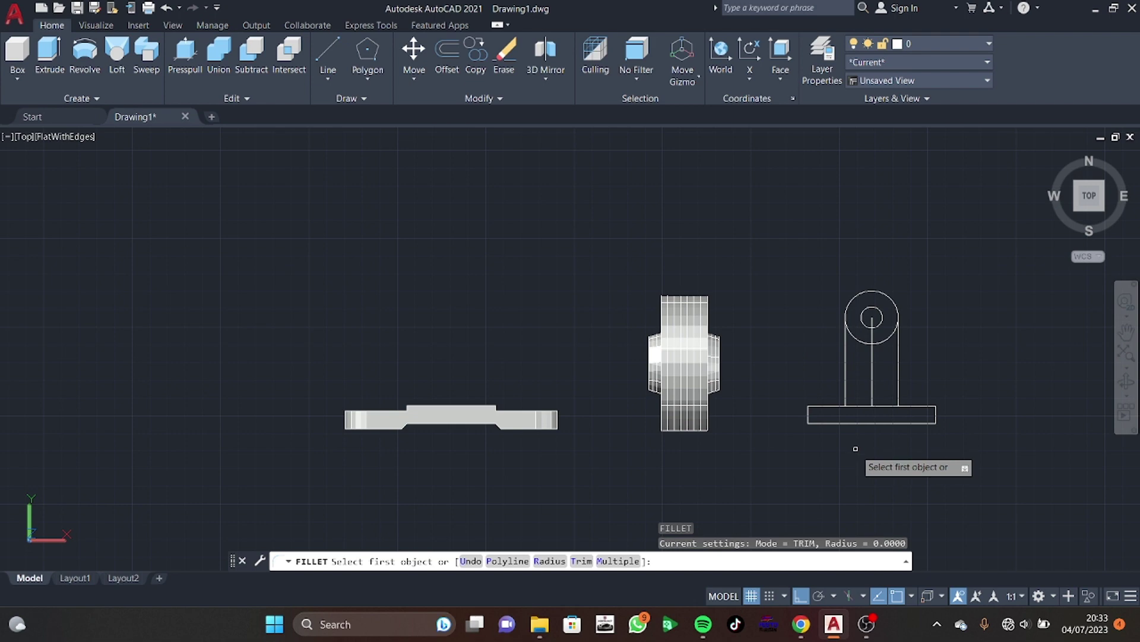
Fillet the left upright into the base with radius 12
text(r)
key(Return)
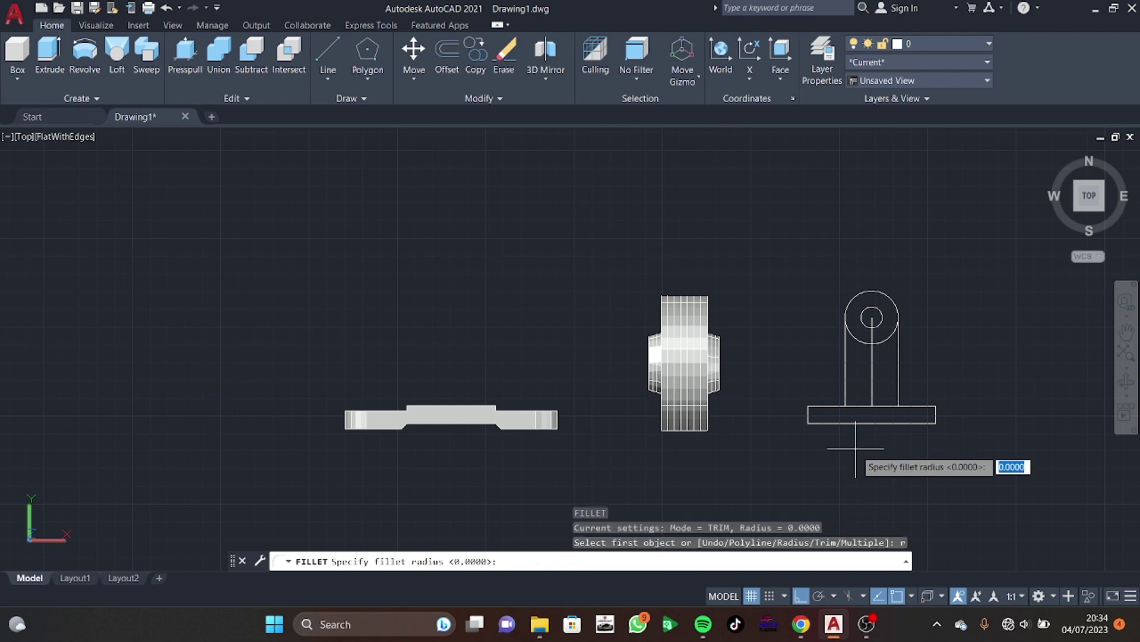
key(Return)
text(m)
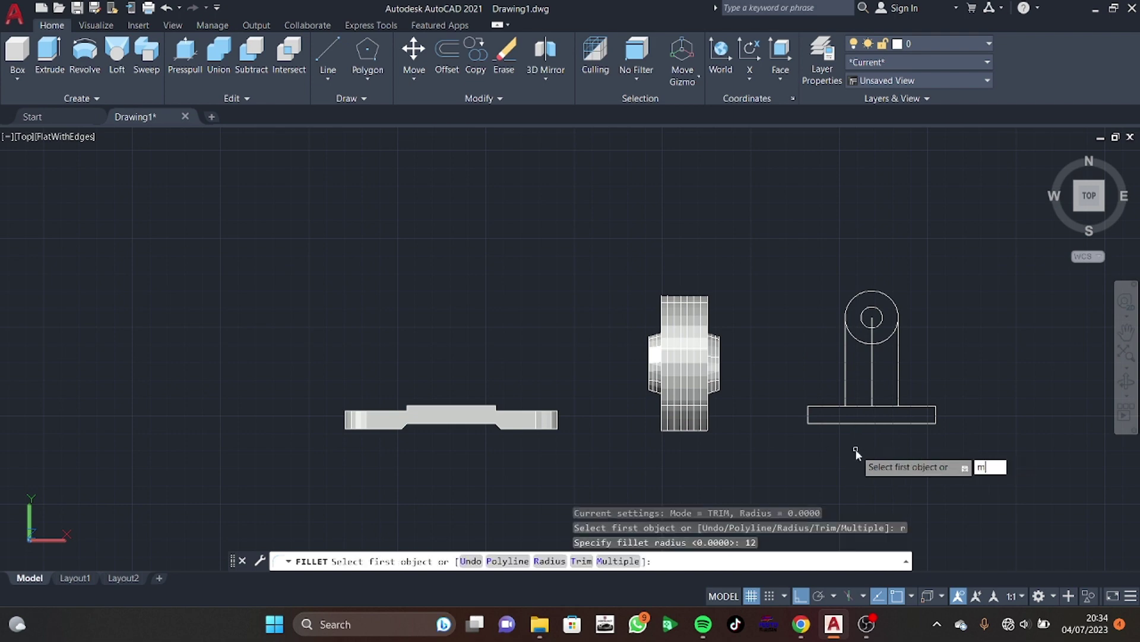
key(Return)
click(846, 380)
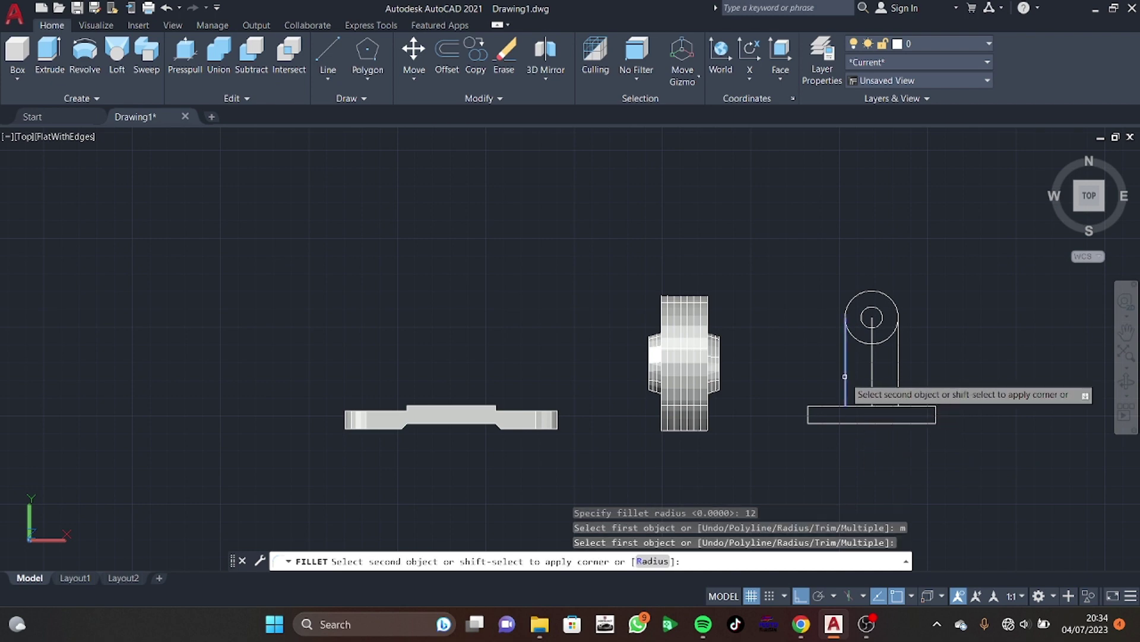
click(830, 405)
key(Escape)
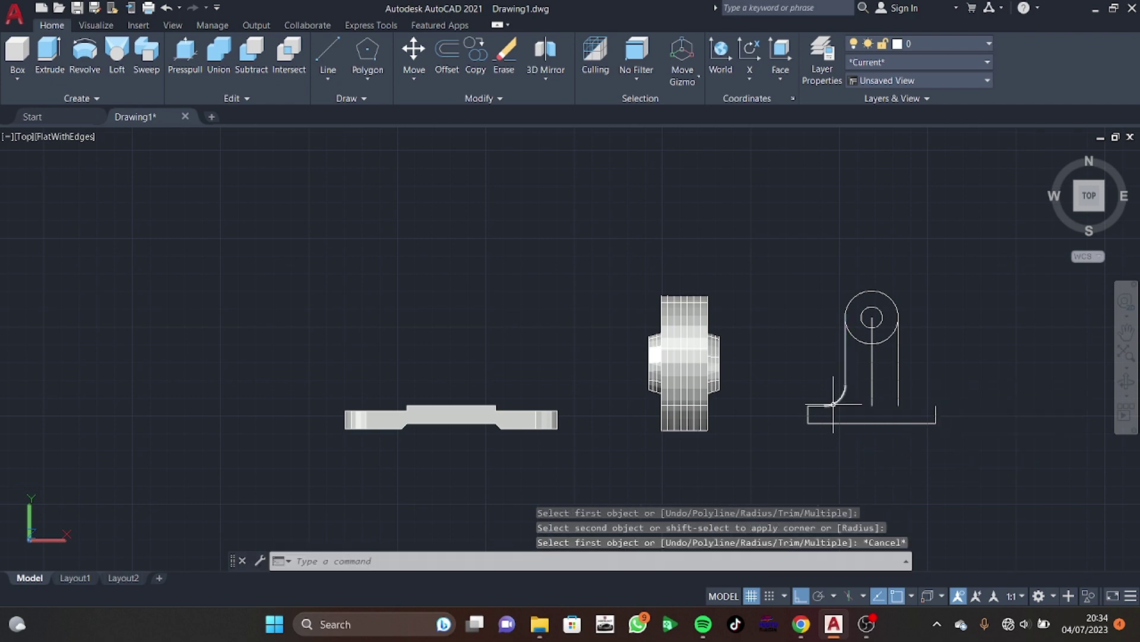
Draw a replacement base edge line from the right corner to the right upright
text(l)
key(Return)
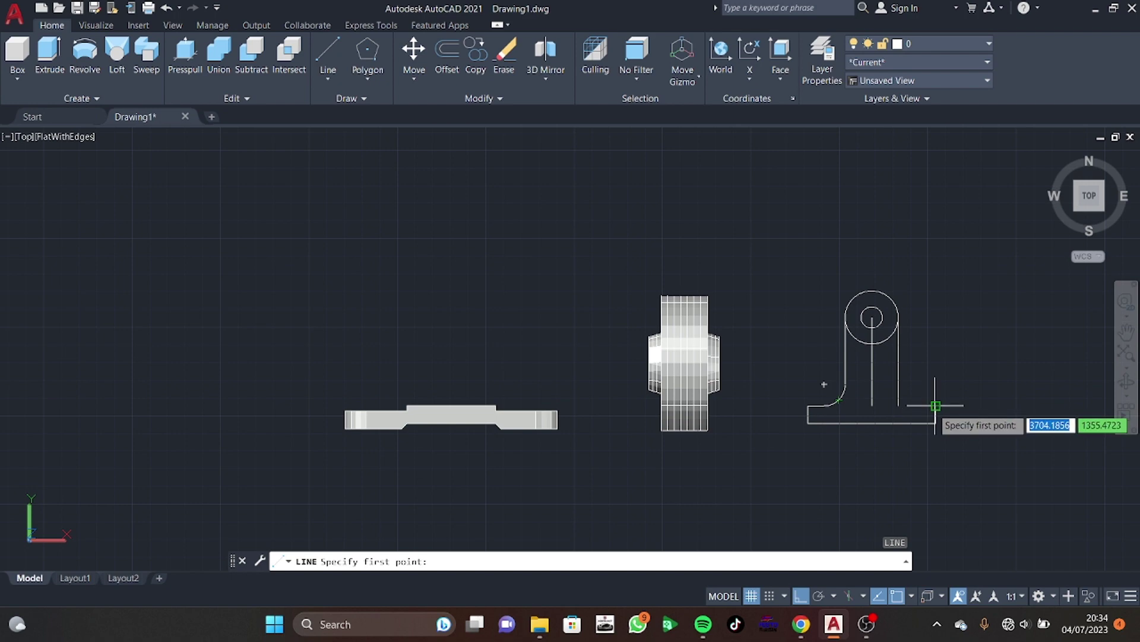
click(935, 406)
click(898, 406)
key(Escape)
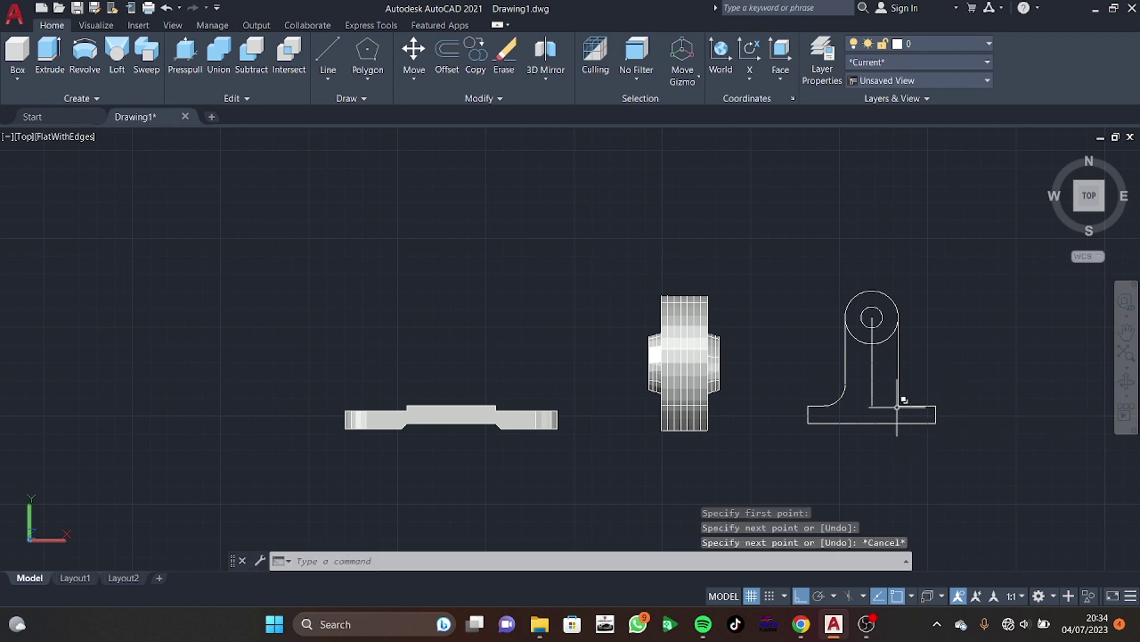
Fillet the right upright into the base with radius 15
text(f)
key(Return)
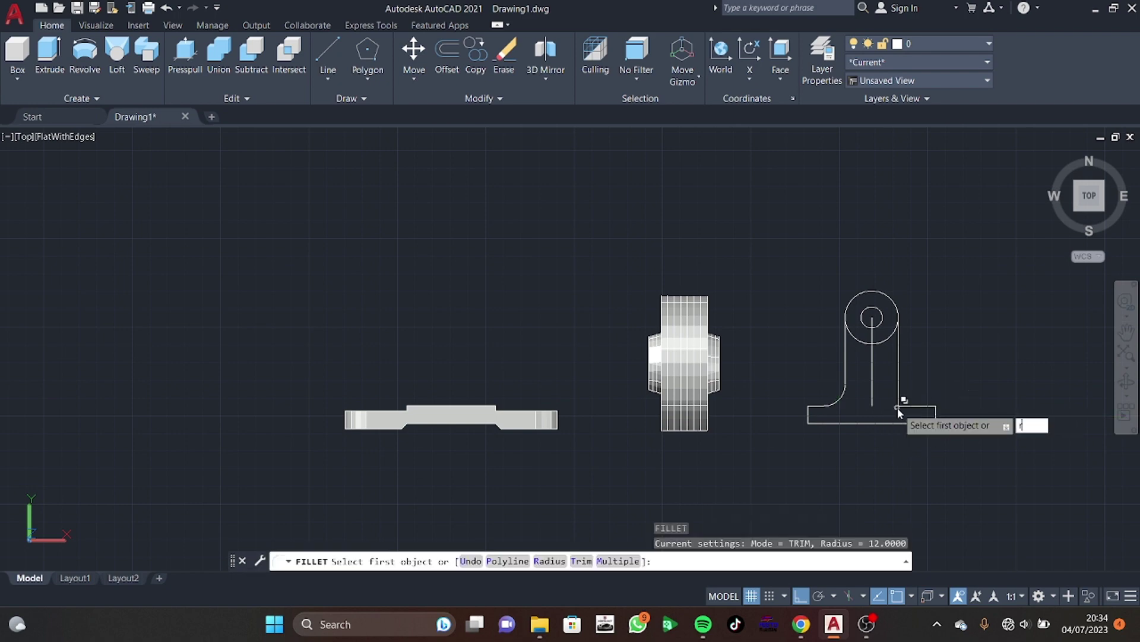
text(r)
key(Return)
text(15)
key(Return)
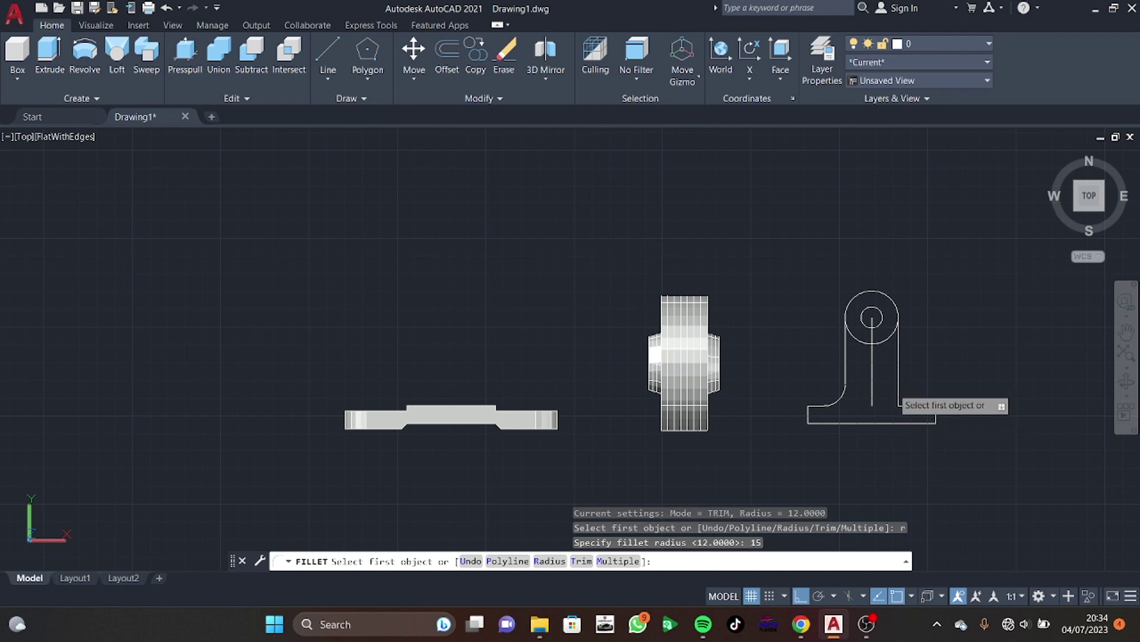
click(899, 397)
click(914, 402)
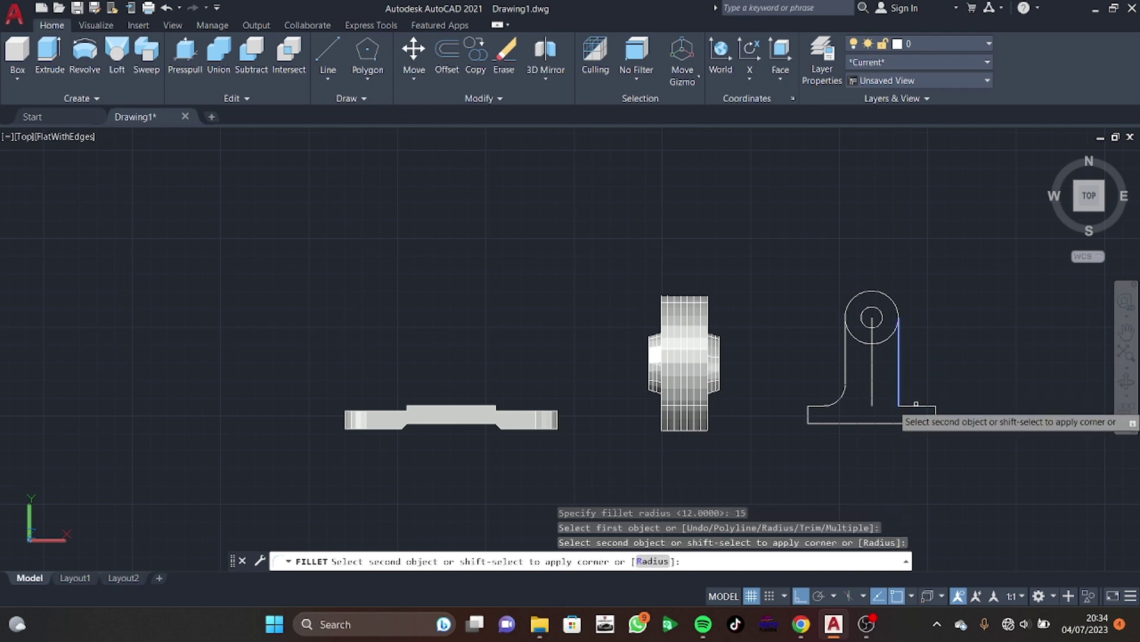
click(916, 404)
key(Escape)
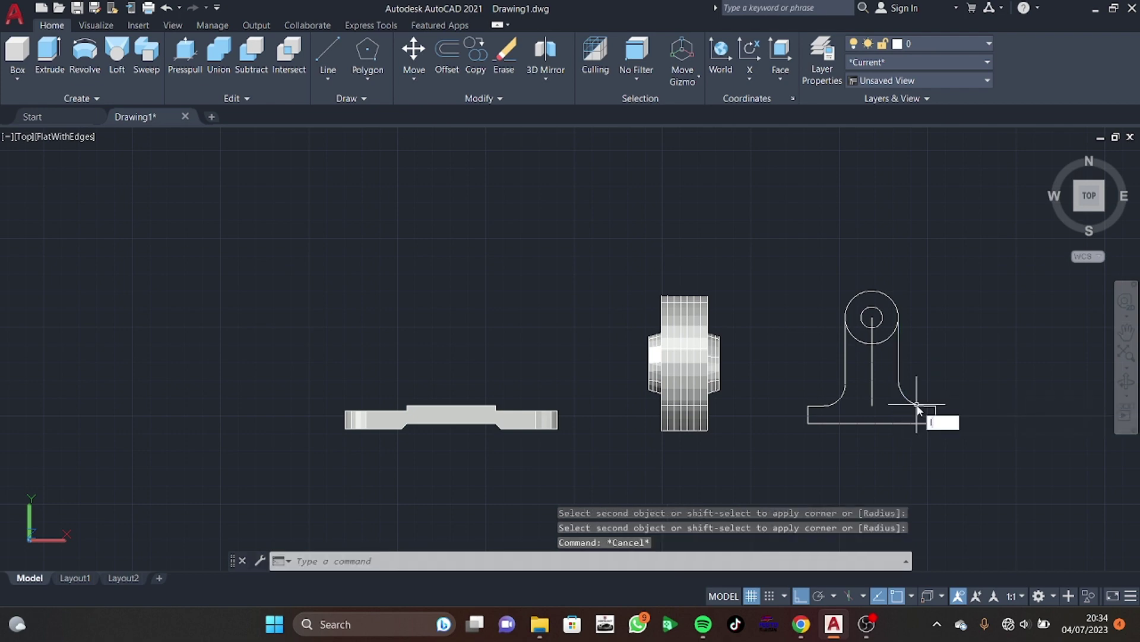
Redraw the base top line across its full width and delete the vertical centre line
text(l)
key(Return)
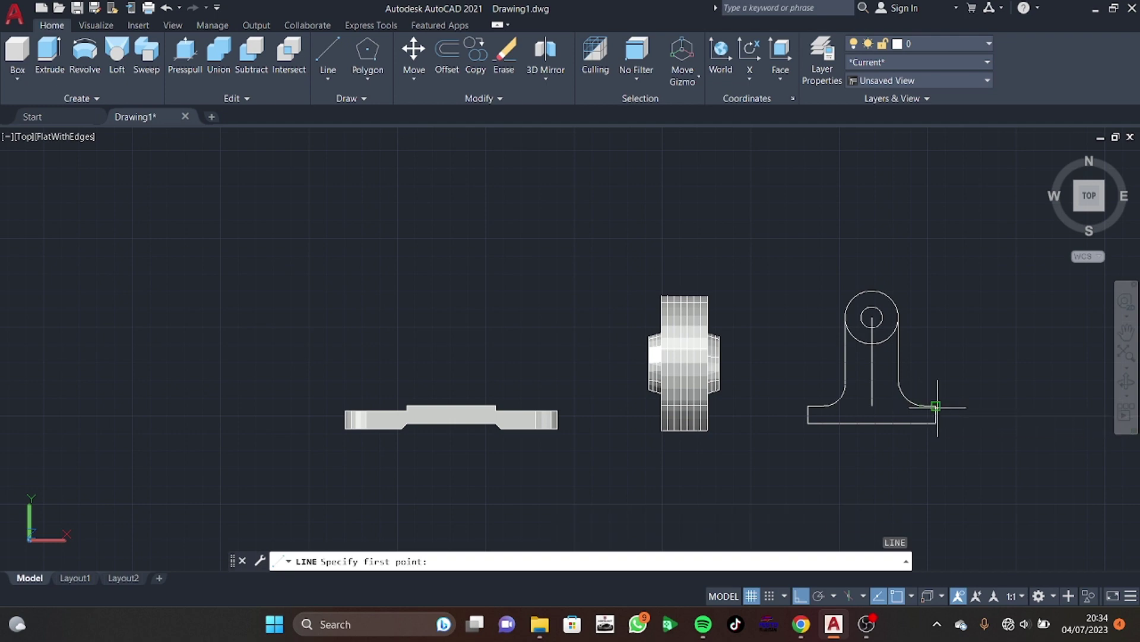
click(937, 406)
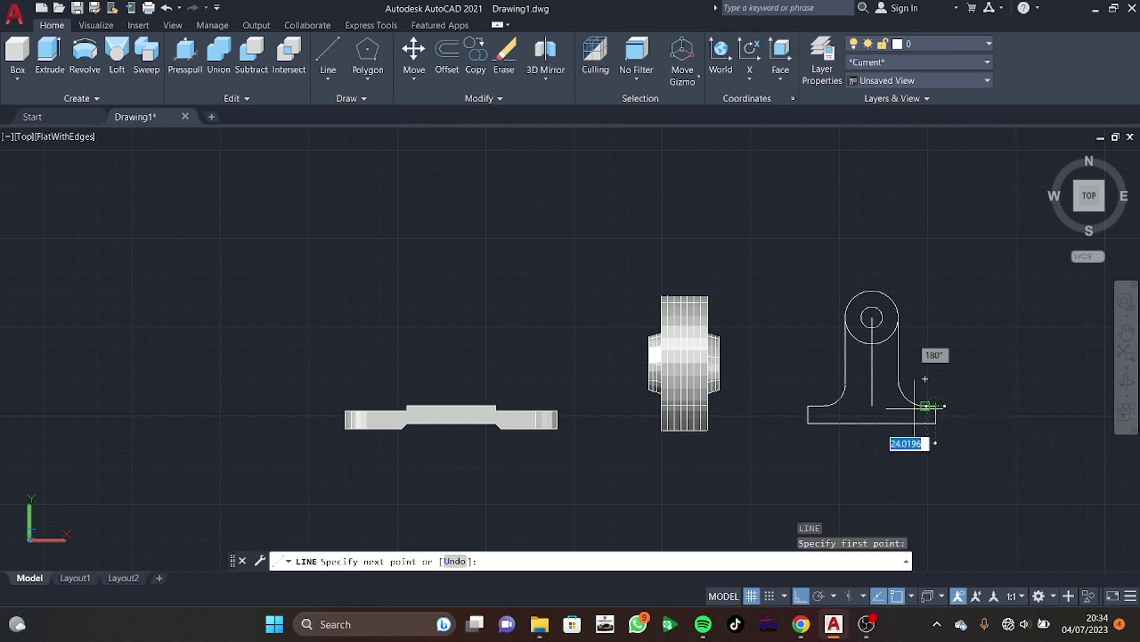
click(808, 407)
key(Escape)
click(873, 395)
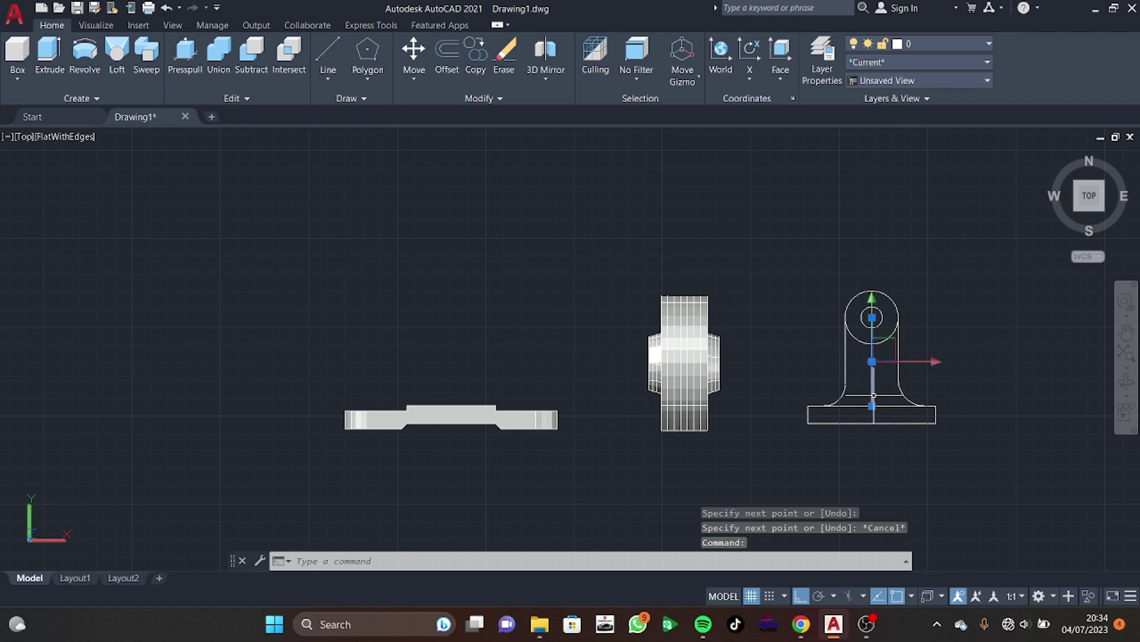
key(Delete)
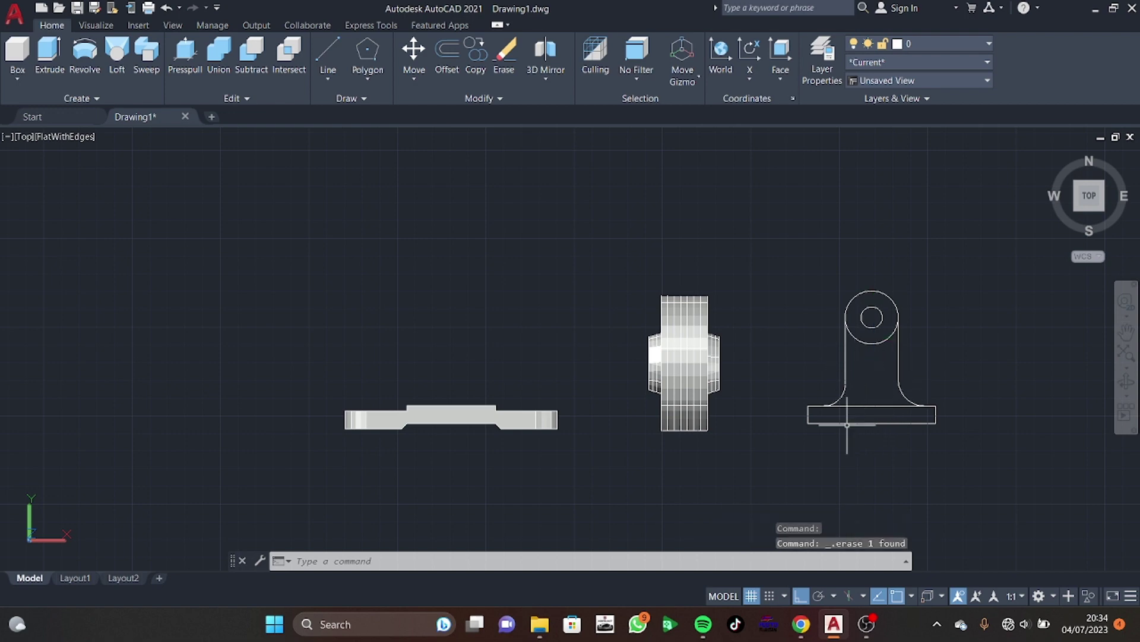
Presspull the back plate rectangle 35, the arm region 8 and the circular boss 13
mouse_move(802, 404)
shift+middle_down()
mouse_move(848, 389)
mouse_move(777, 370)
shift+middle_up()
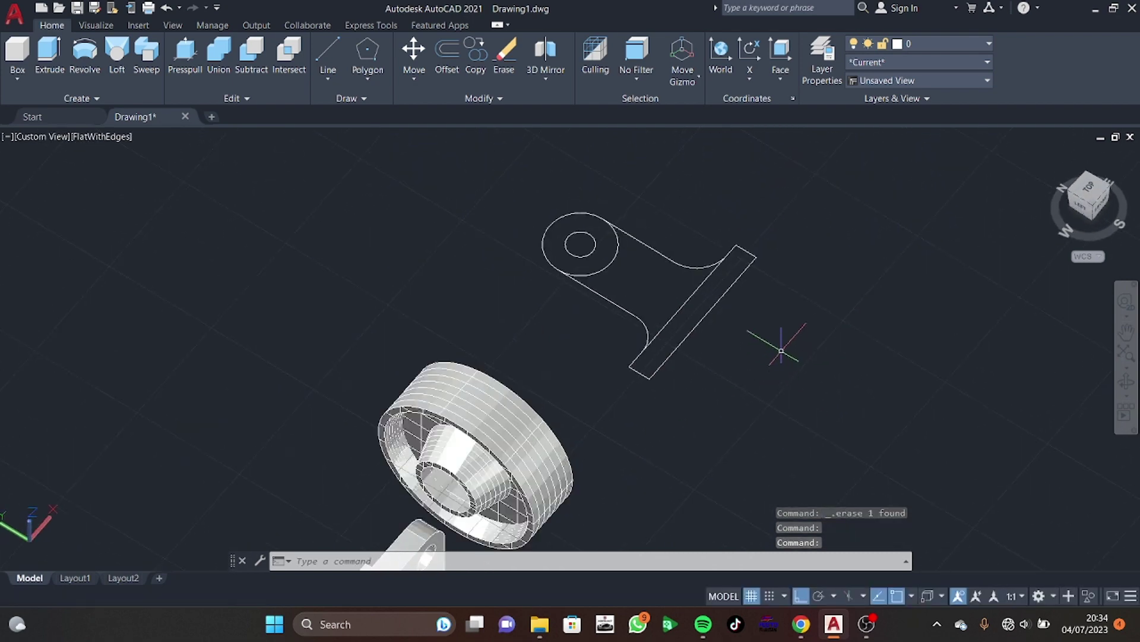
click(185, 53)
click(704, 289)
text(35)
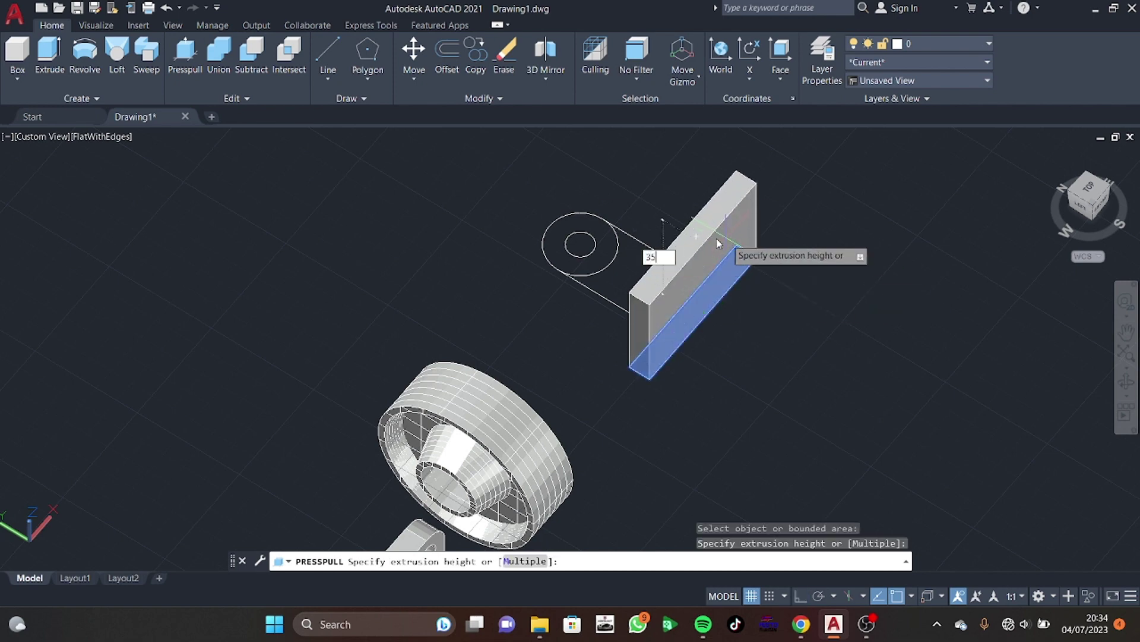
key(Return)
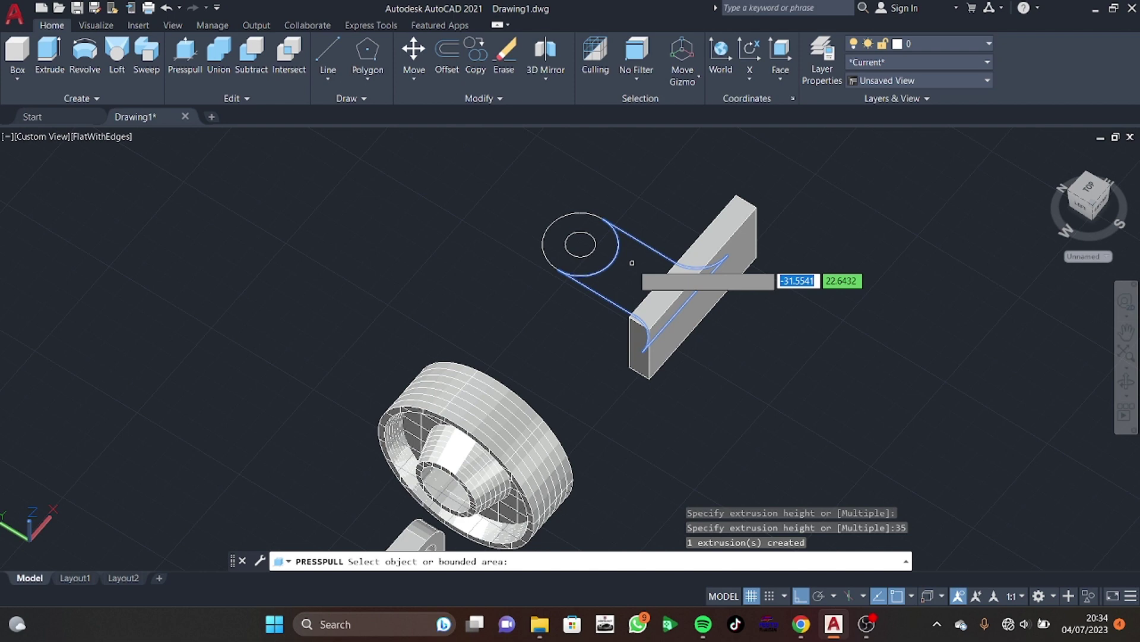
click(632, 261)
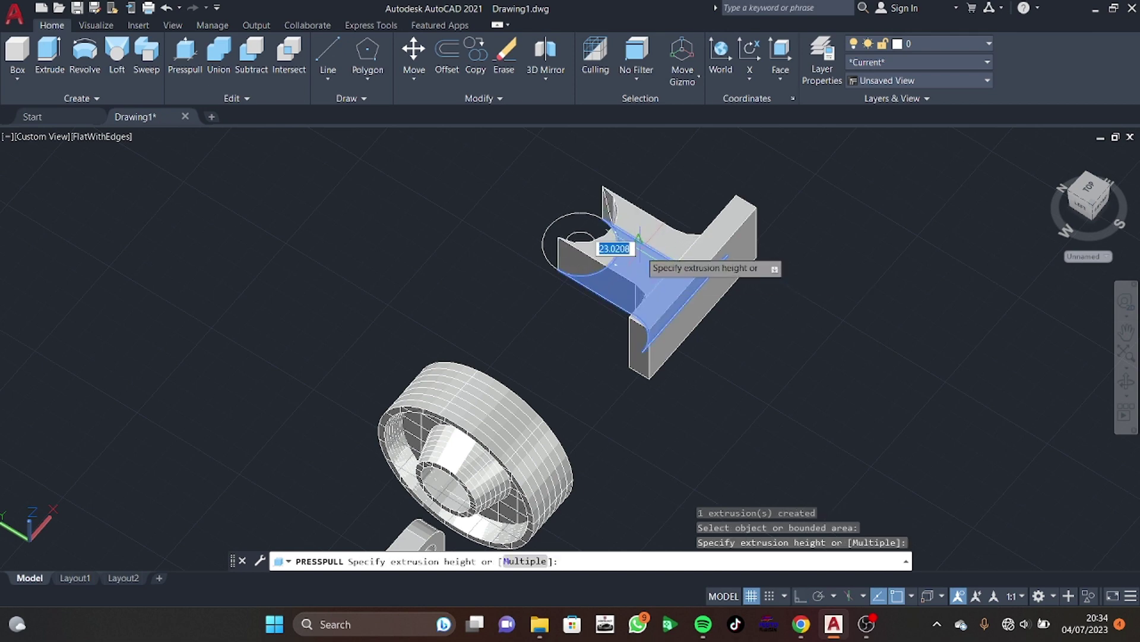
text(8)
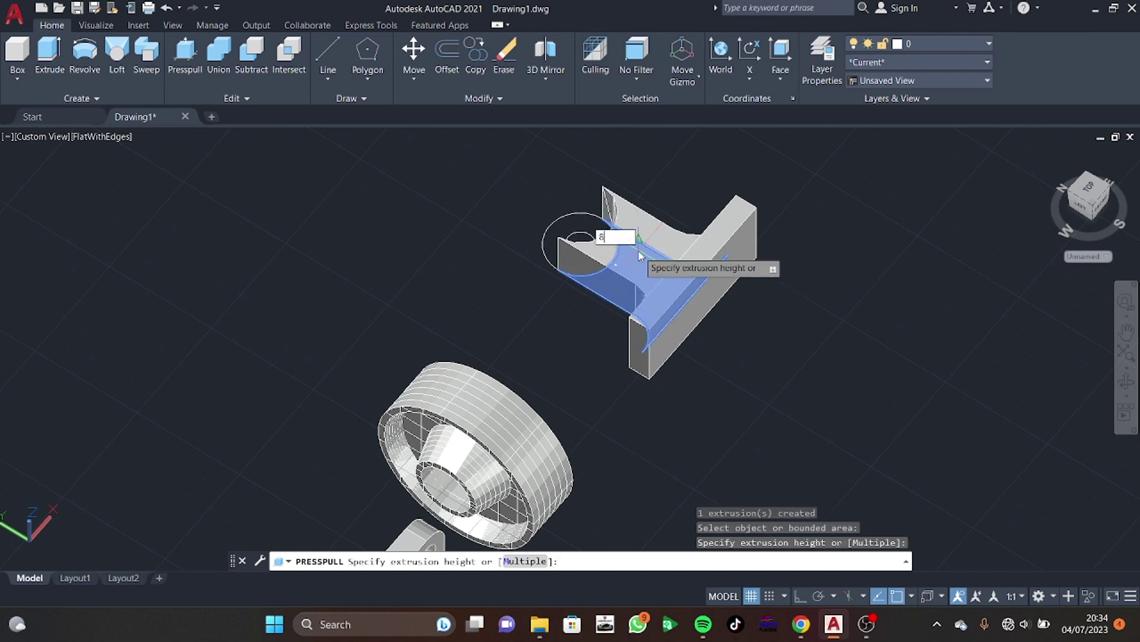
key(Return)
click(581, 243)
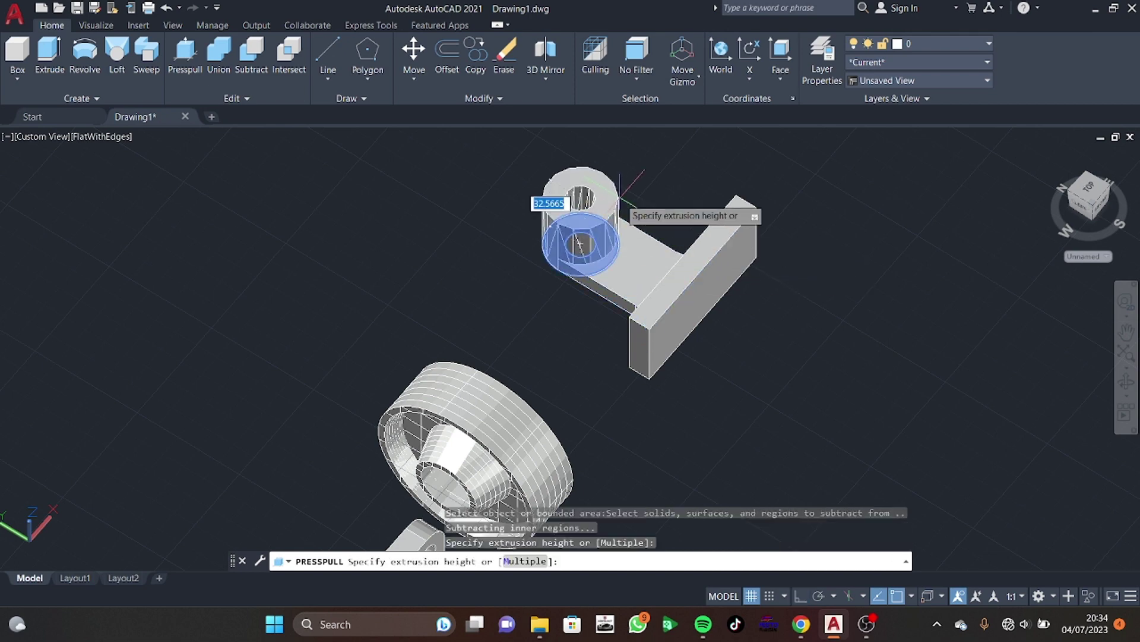
key(Return)
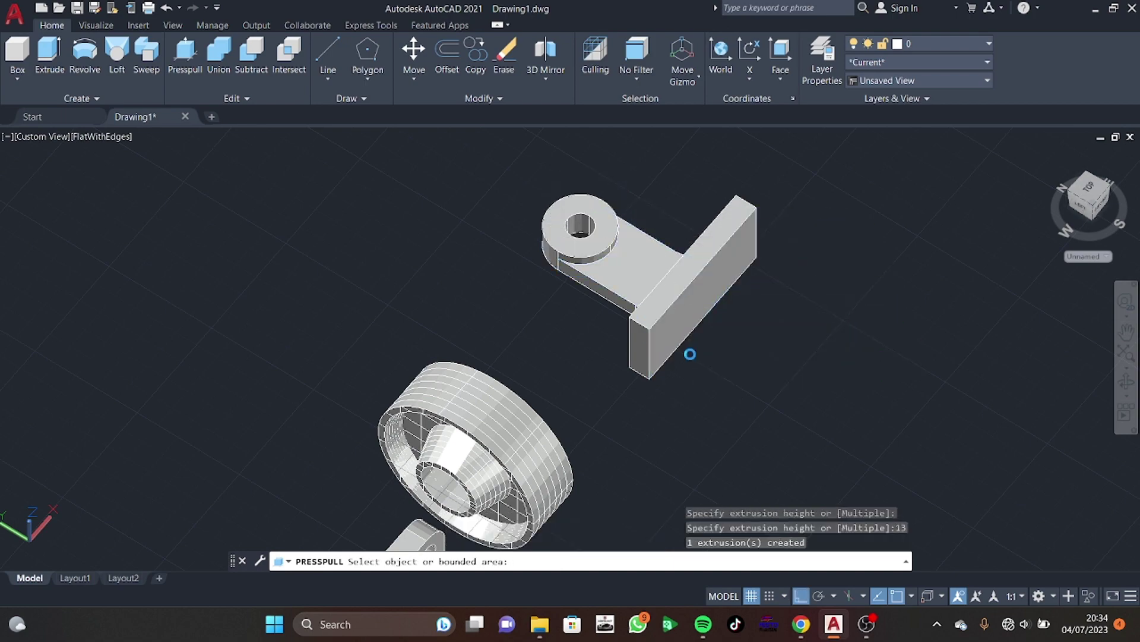
mouse_move(688, 352)
shift+middle_down()
mouse_move(829, 257)
mouse_move(735, 359)
shift+middle_up()
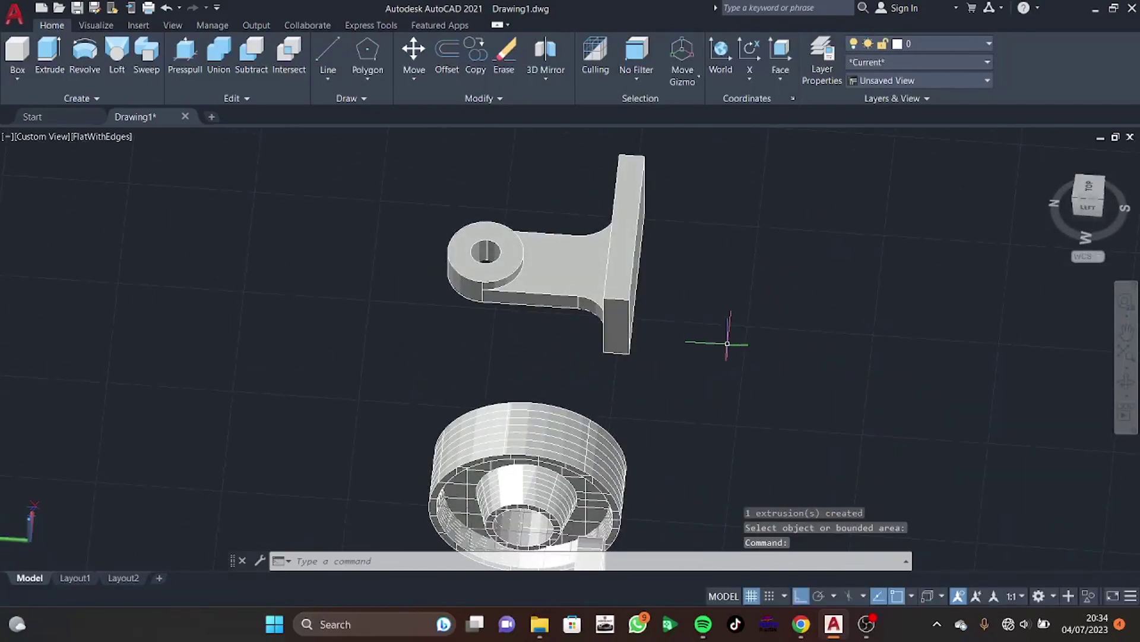
Move the bracket's arm solid 5 units up along Z
mouse_move(659, 257)
shift+middle_down()
mouse_move(749, 246)
mouse_move(628, 275)
shift+middle_up()
click(389, 386)
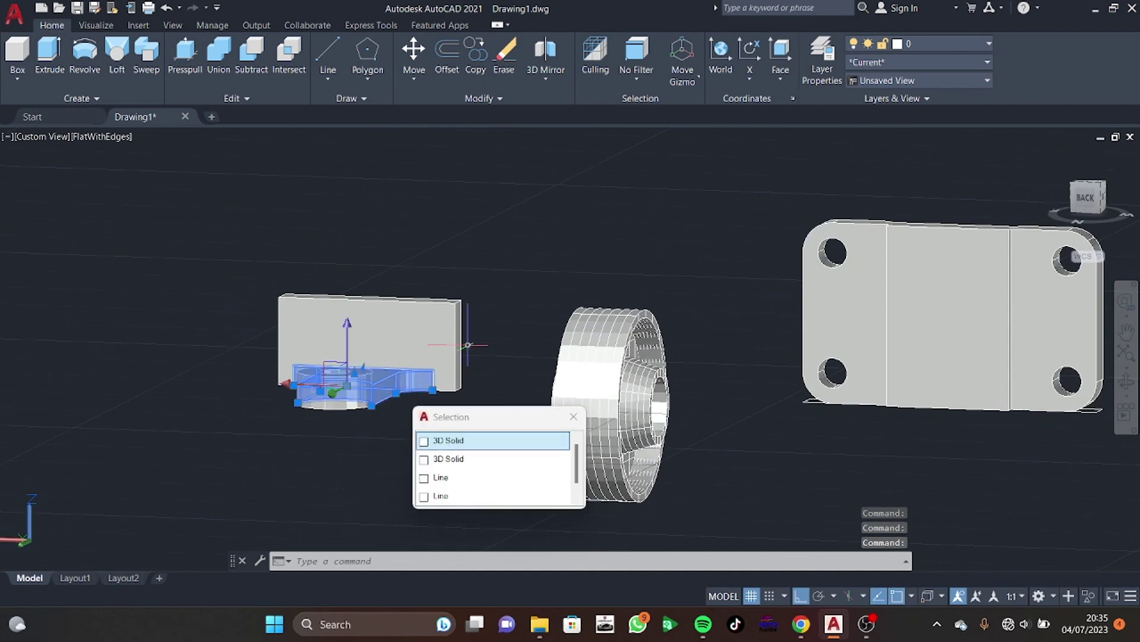
middle_drag(484, 363, 478, 342)
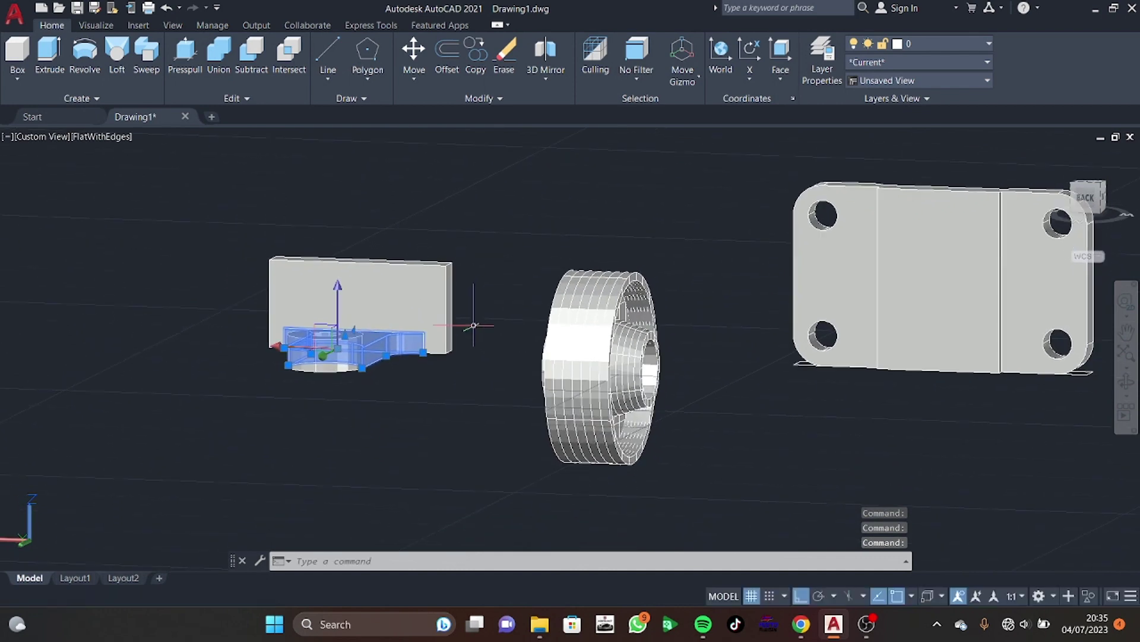
scroll(474, 325, up, 2)
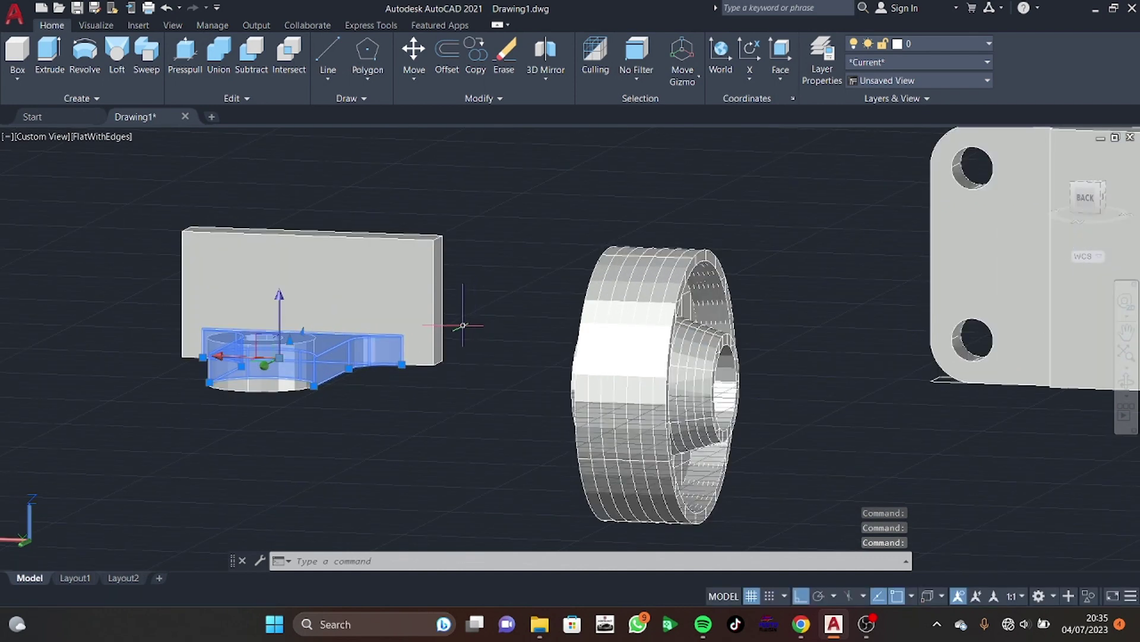
click(413, 60)
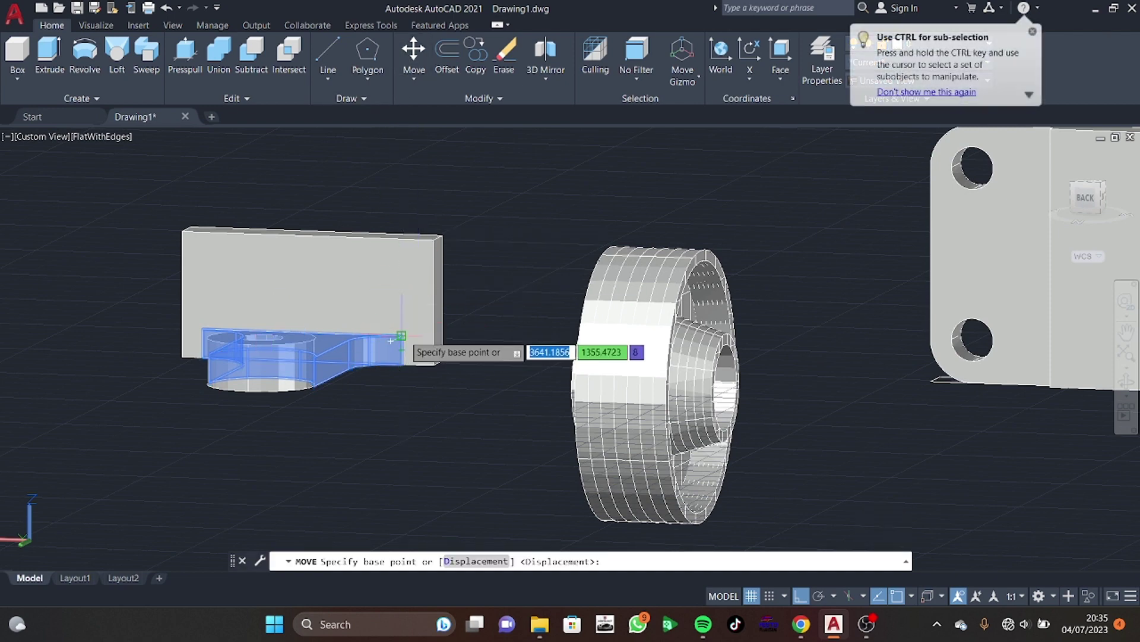
click(402, 335)
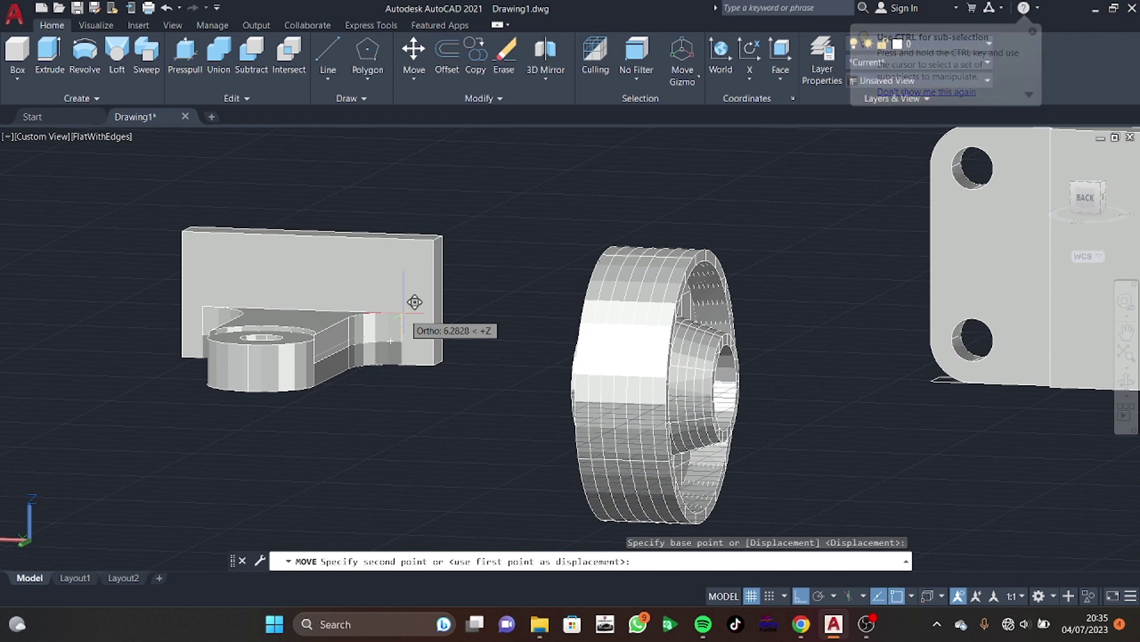
text(5)
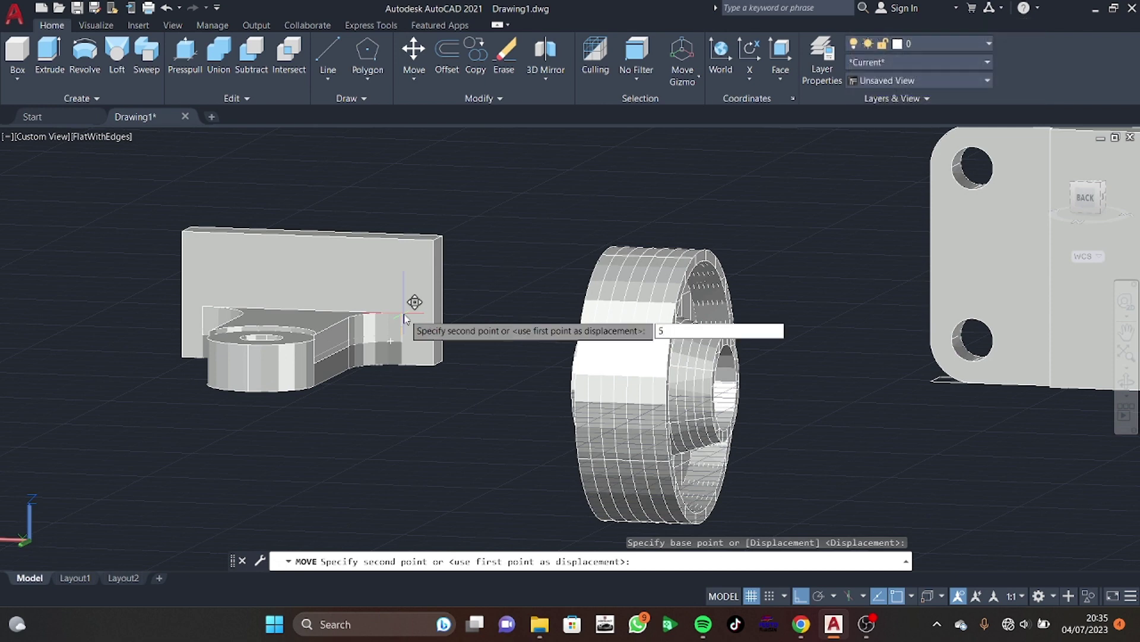
key(Return)
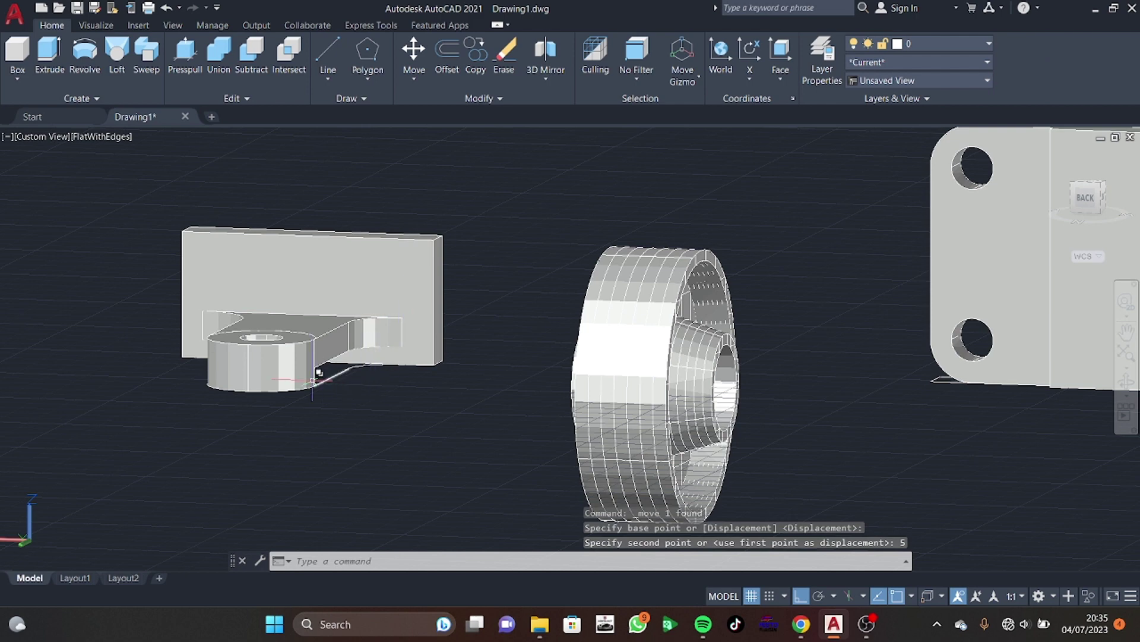
click(317, 373)
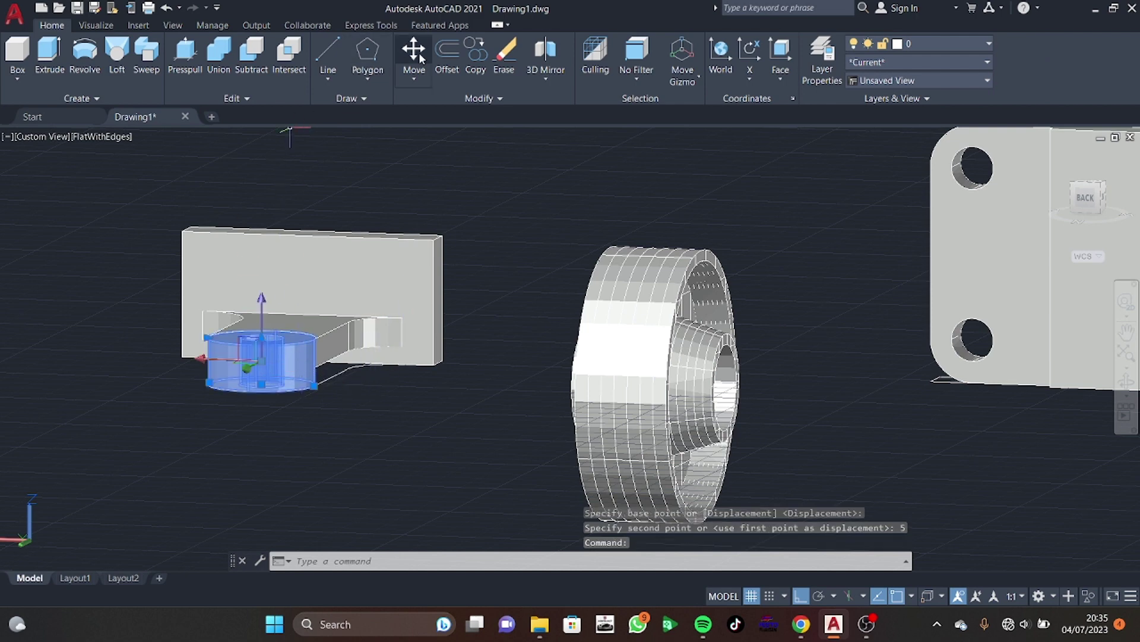
key(Escape)
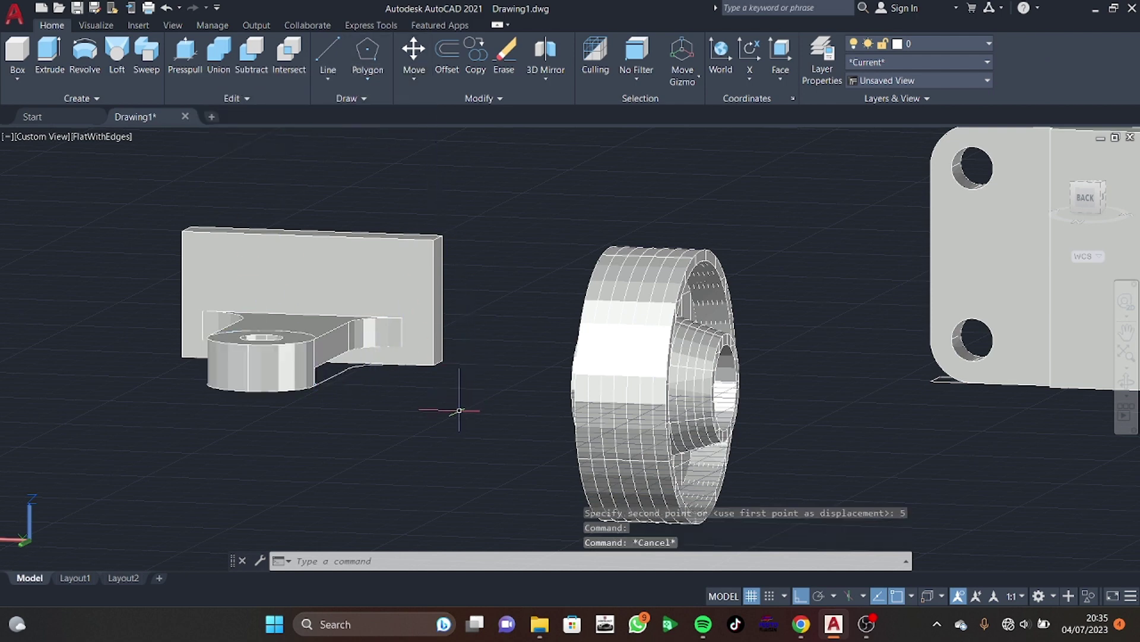
Orbit toward a front view and start a line at the plate corner, then cancel it
mouse_move(420, 400)
shift+middle_down()
mouse_move(383, 419)
mouse_move(453, 310)
shift+middle_up()
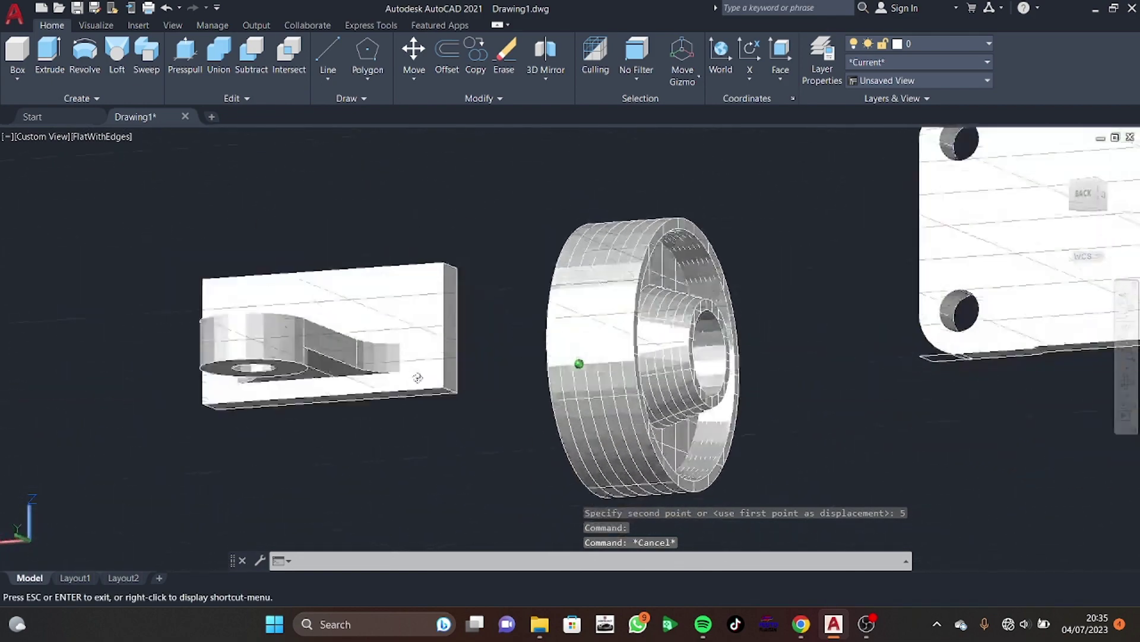
key(Escape)
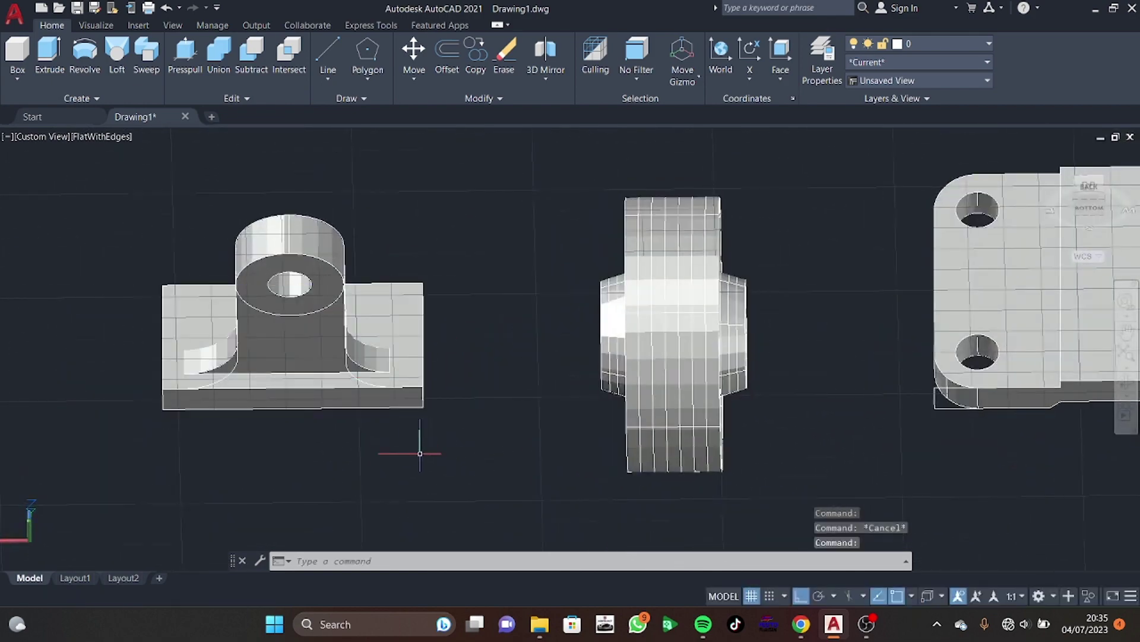
text(l)
key(Return)
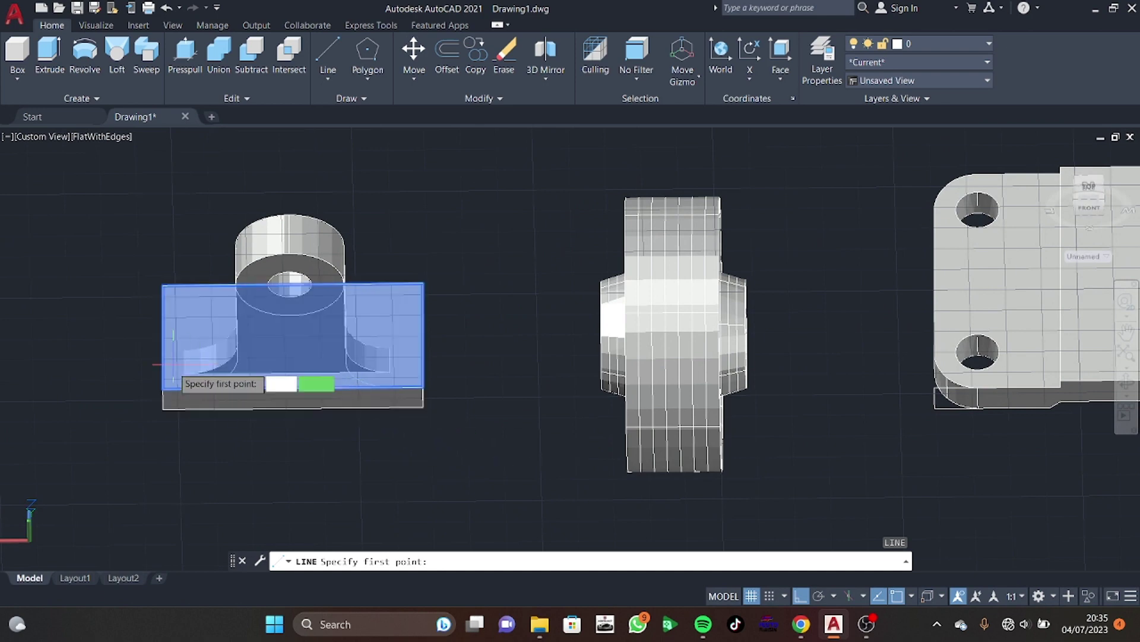
click(162, 389)
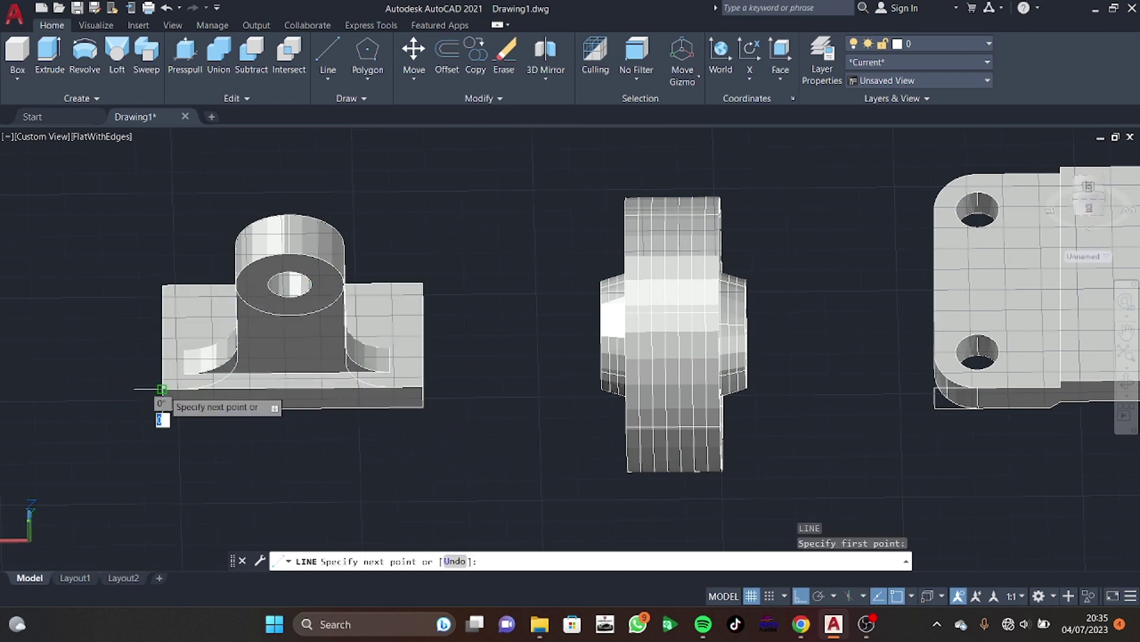
click(162, 390)
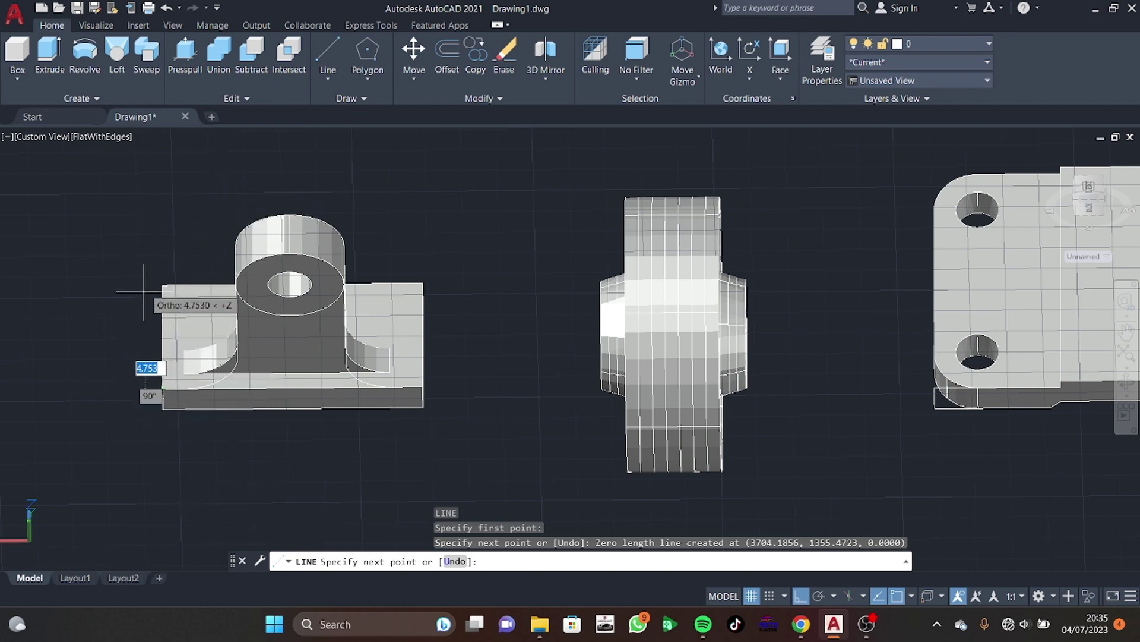
key(Escape)
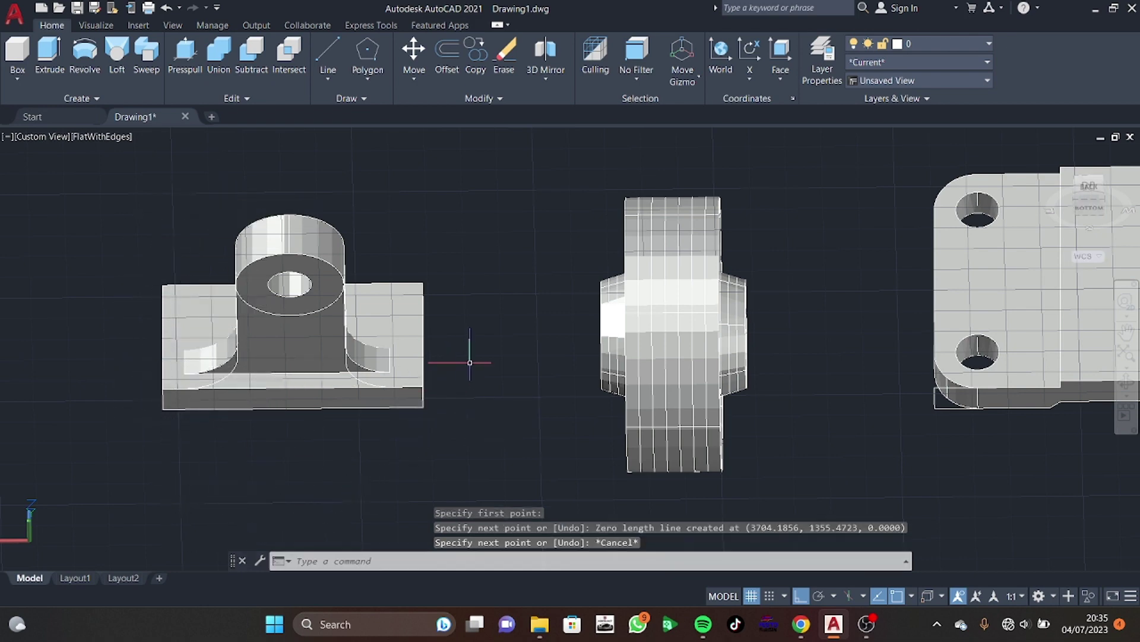
Align the UCS to the bracket's front face and draw a guide line 5 units up across the base
click(773, 55)
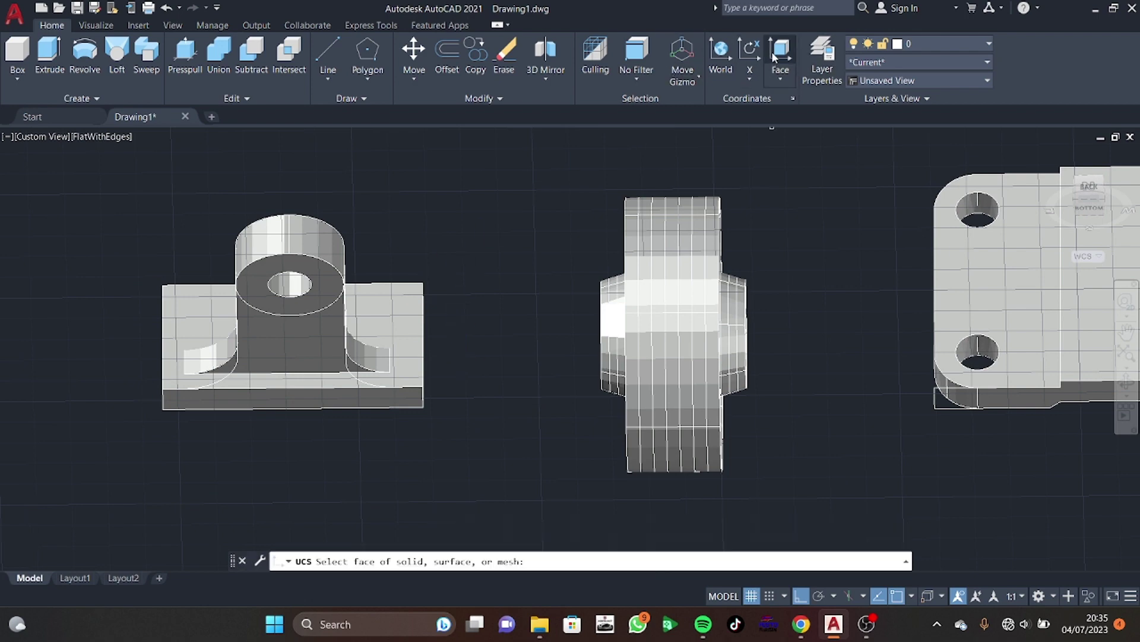
click(389, 306)
key(Return)
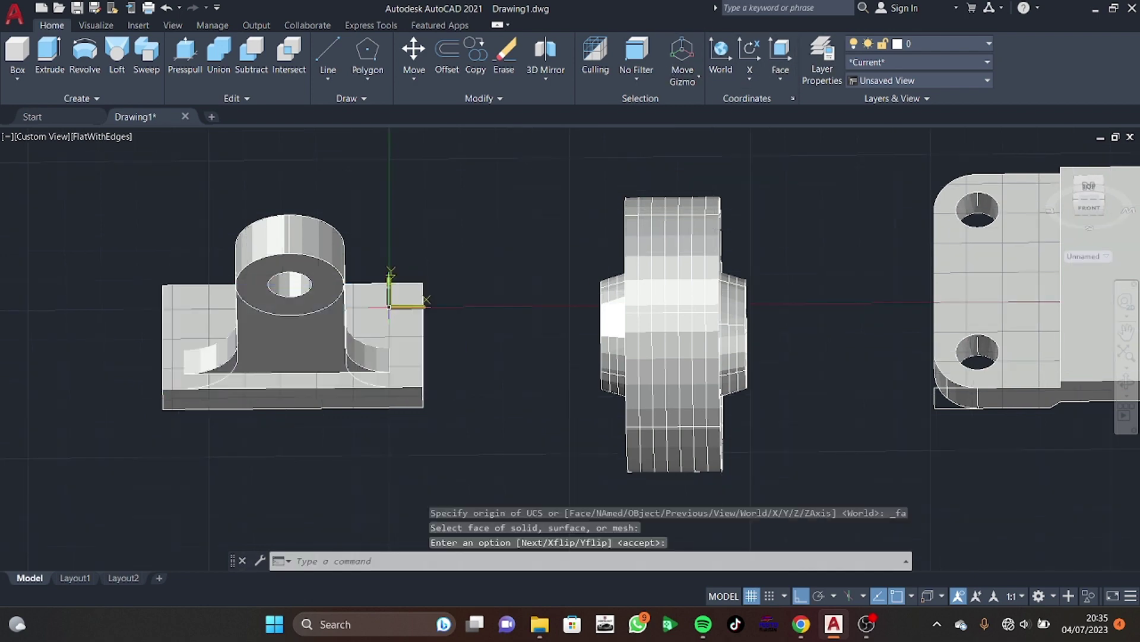
text(l)
key(Return)
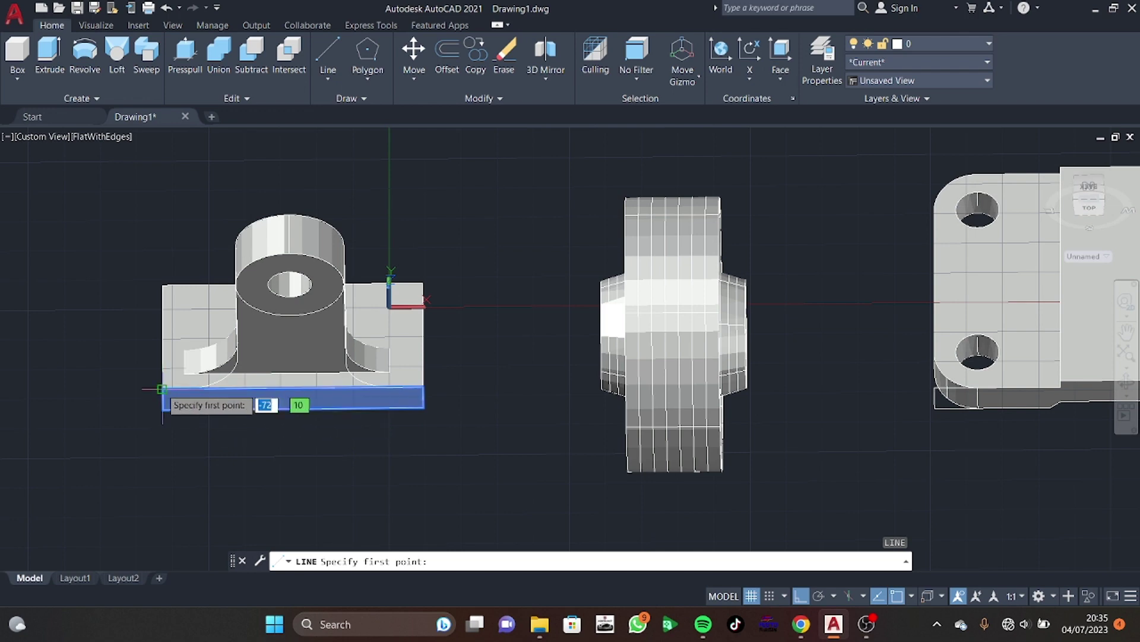
click(162, 389)
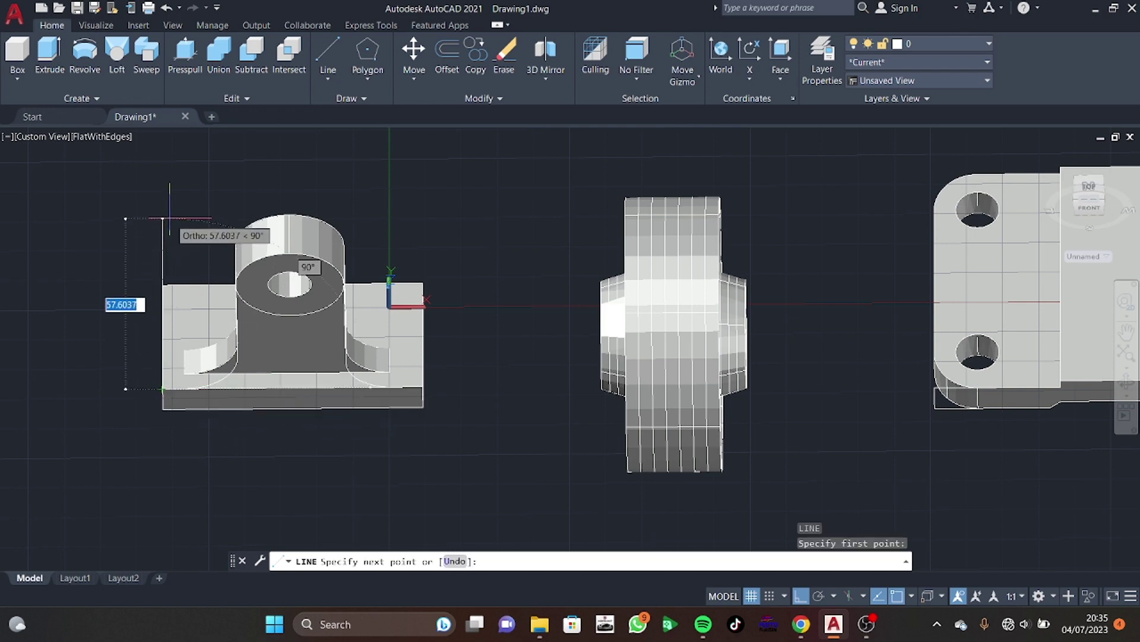
text(5)
key(Return)
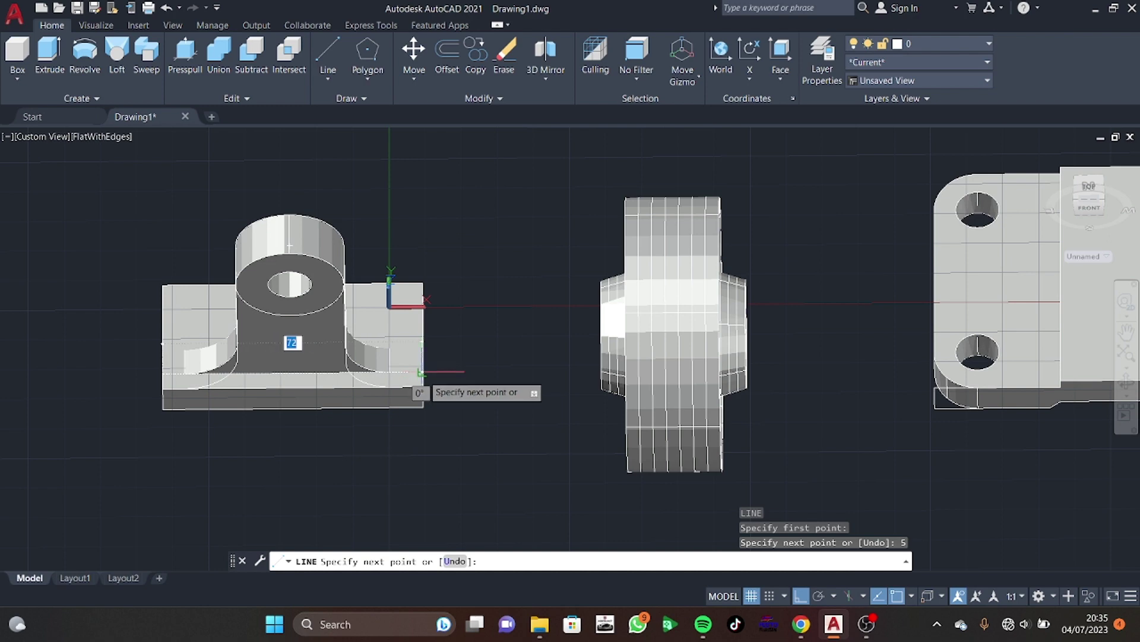
click(420, 386)
text(5)
click(420, 387)
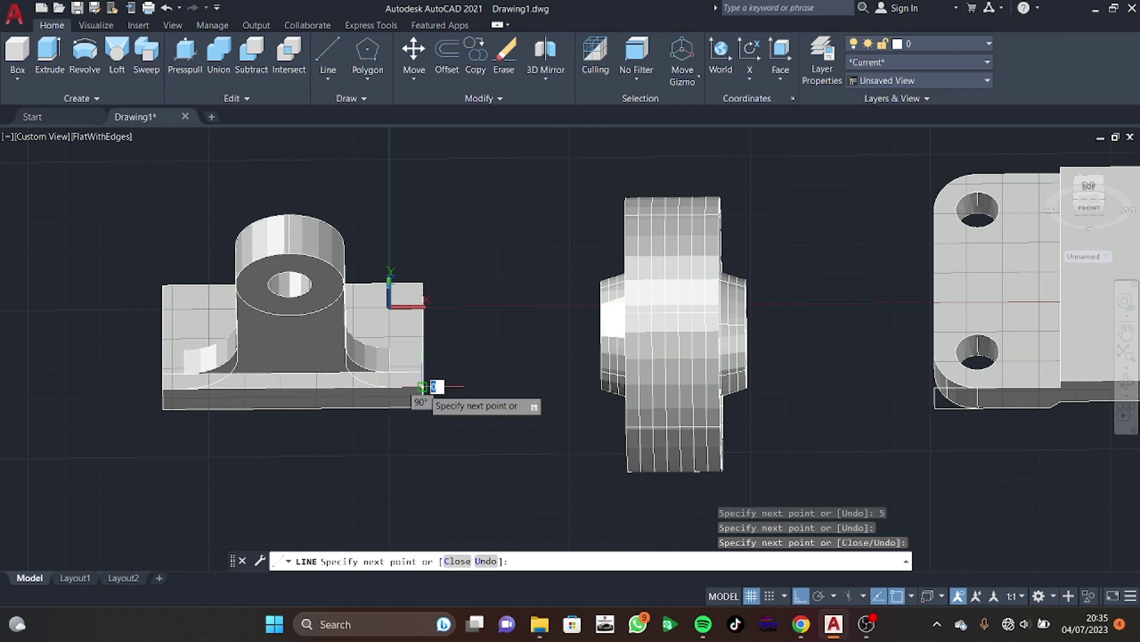
click(160, 389)
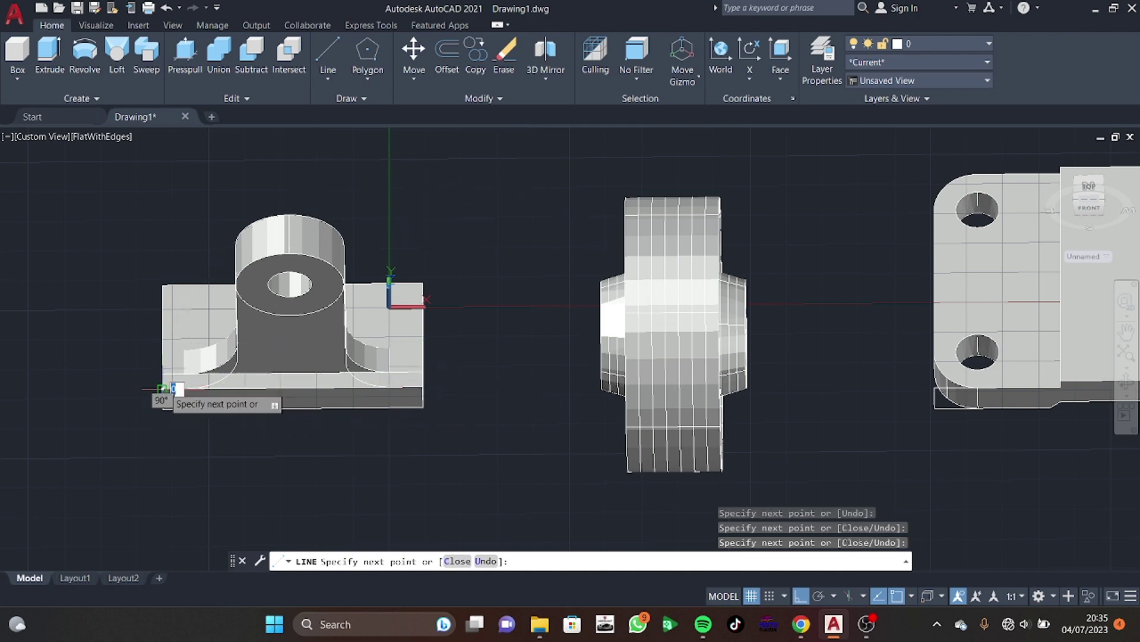
key(Escape)
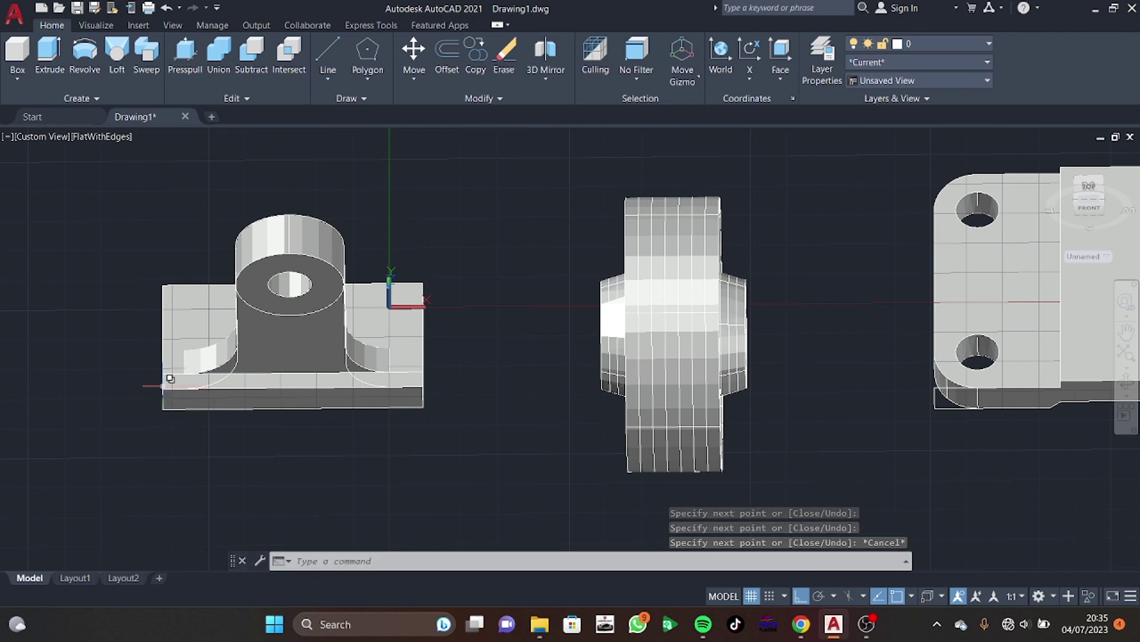
Presspull the bottom strip of the base out by 4
click(186, 47)
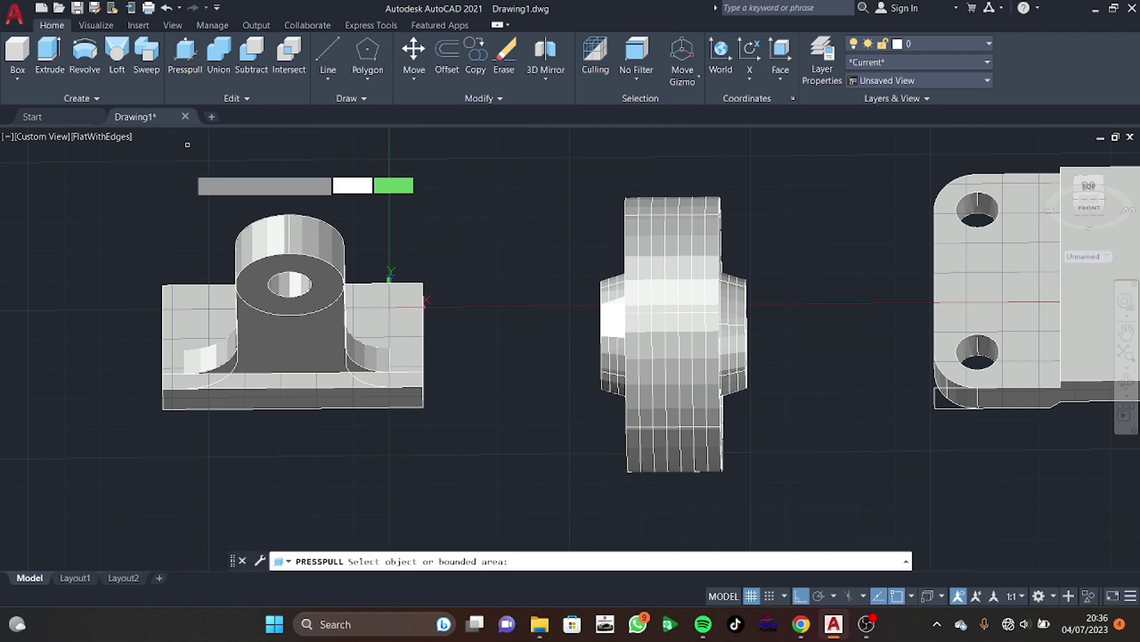
click(234, 380)
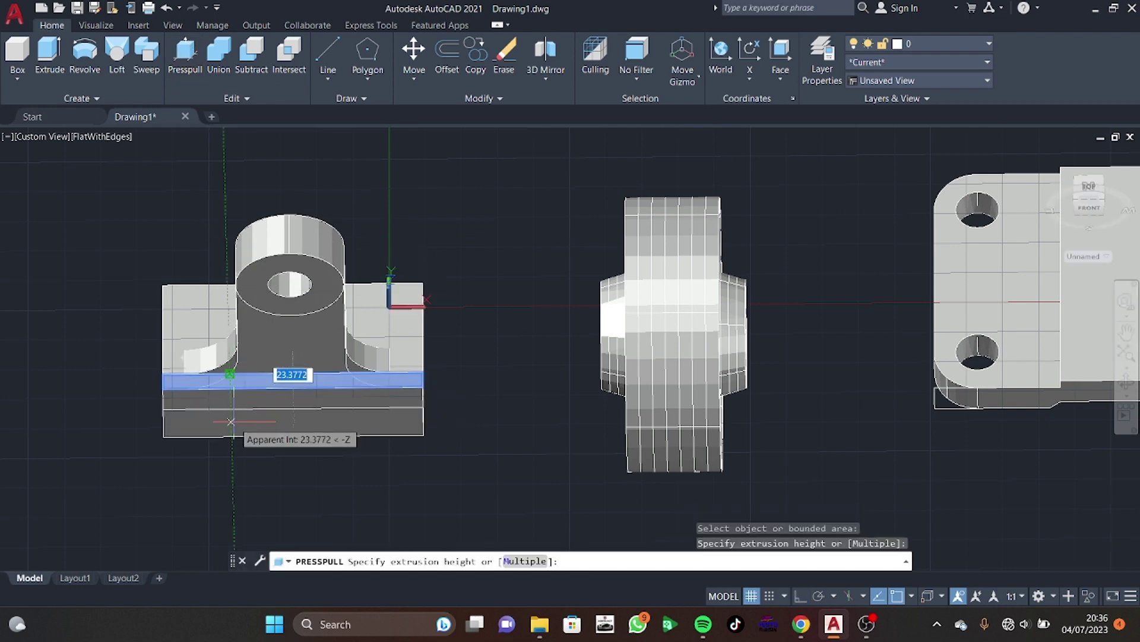
text(4)
key(Return)
key(Return)
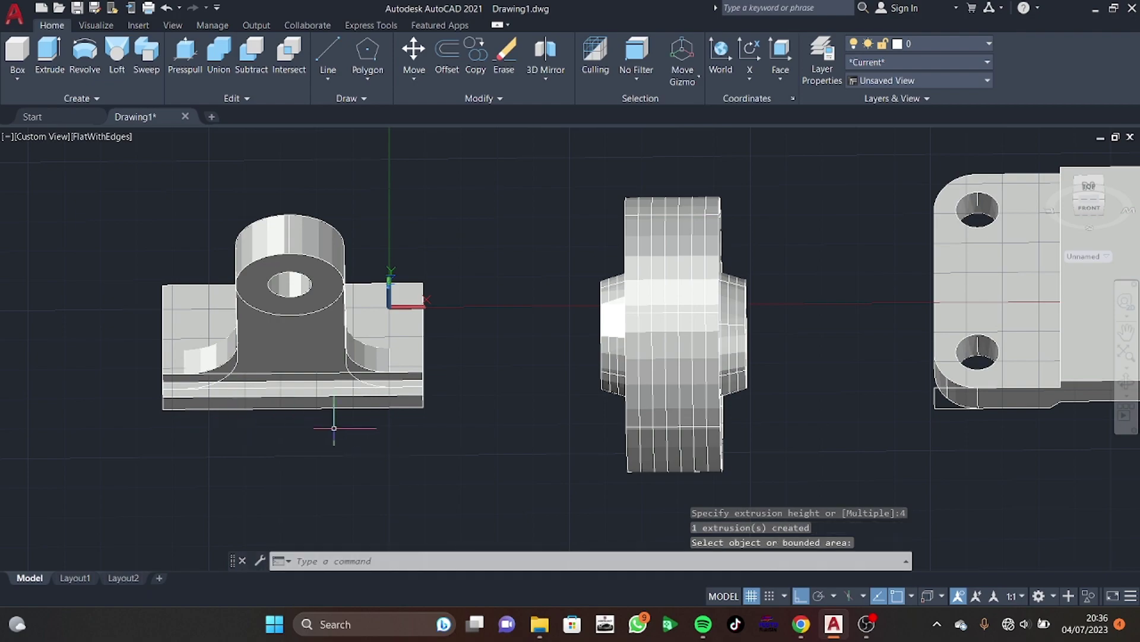
Round both top corner edges of the back plate with a radius-12 FILLETEDGE
shift+middle_drag(473, 395, 332, 488)
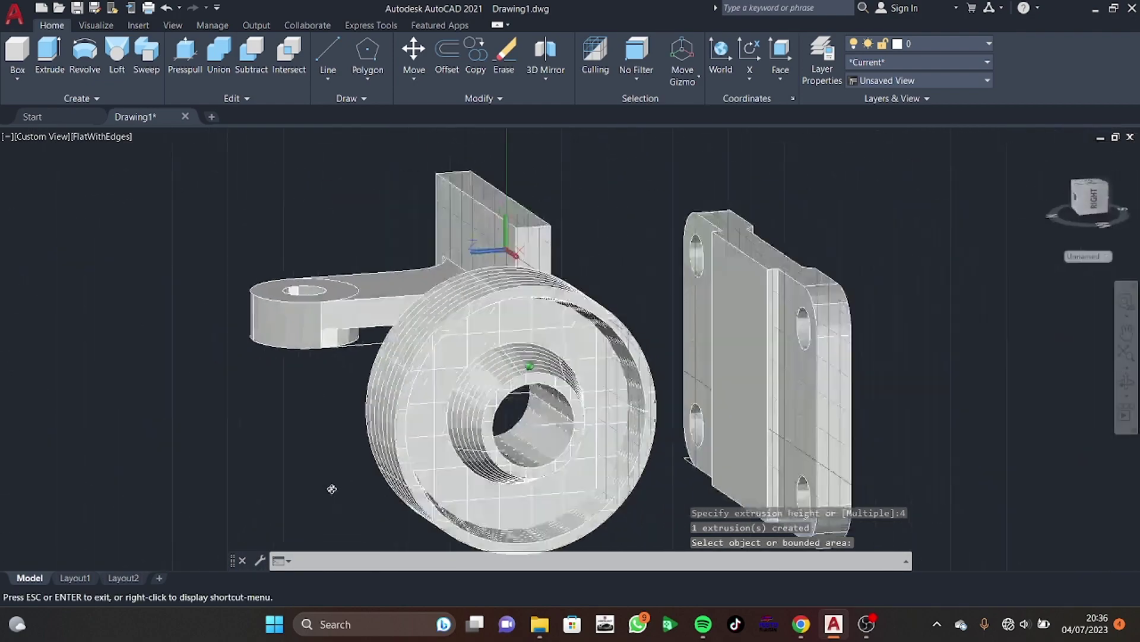
shift+middle_drag(332, 488, 688, 344)
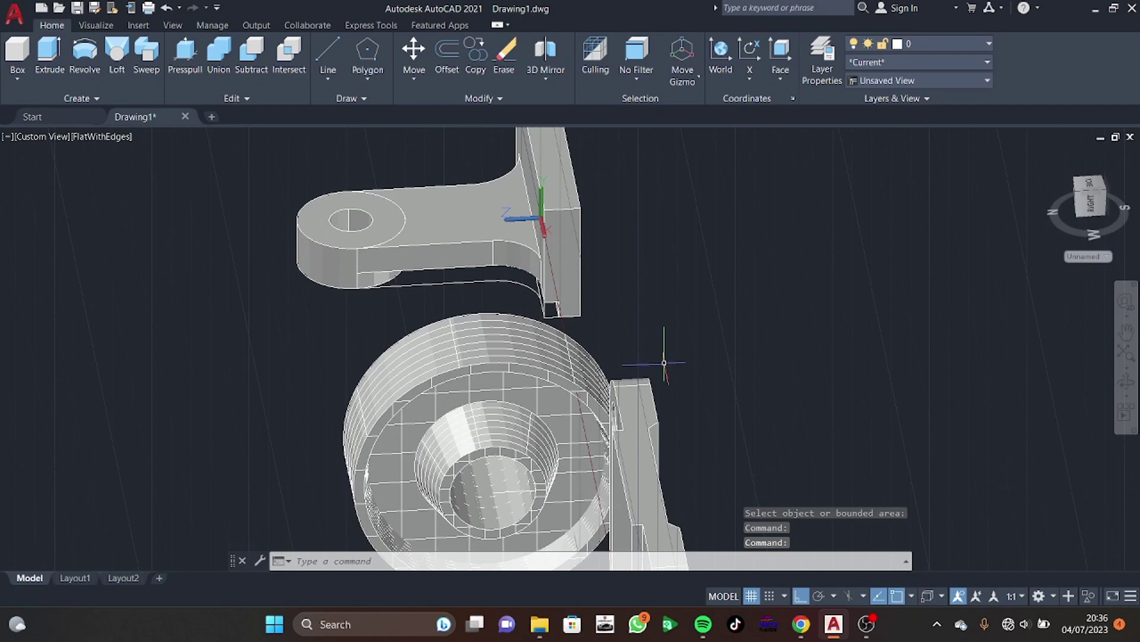
text(f)
key(Down)
key(Return)
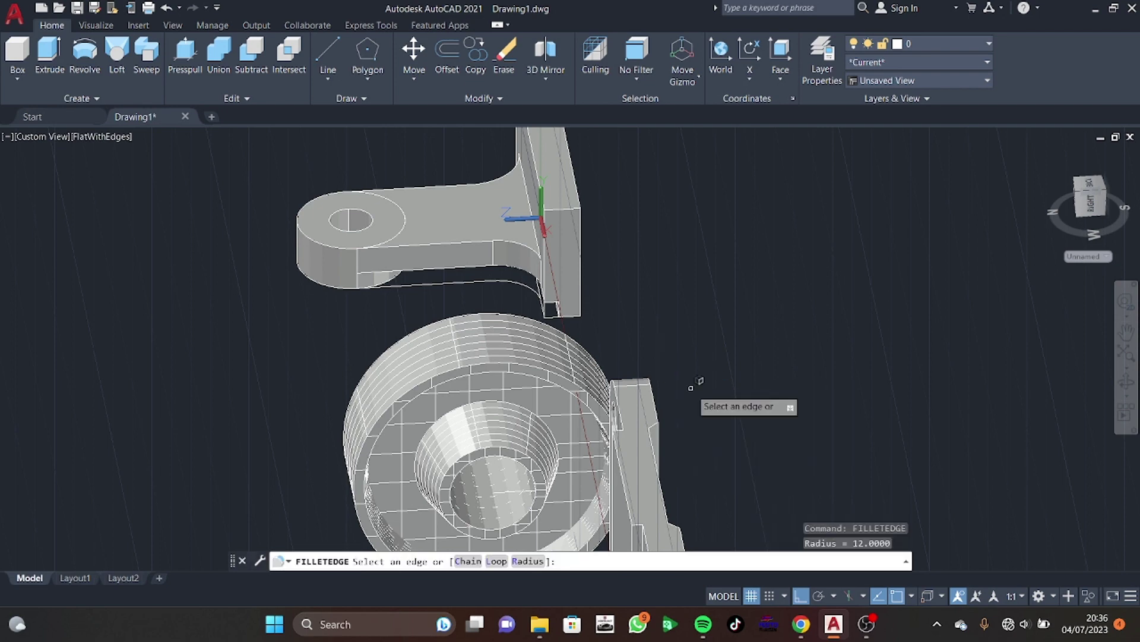
text(r)
key(Return)
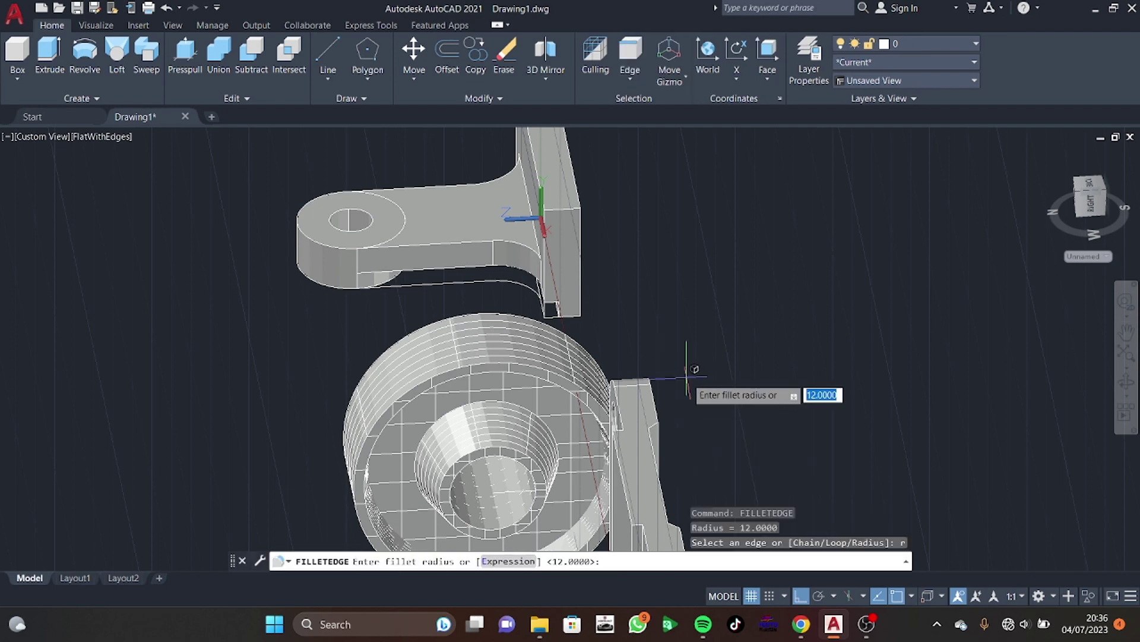
text(12)
key(Return)
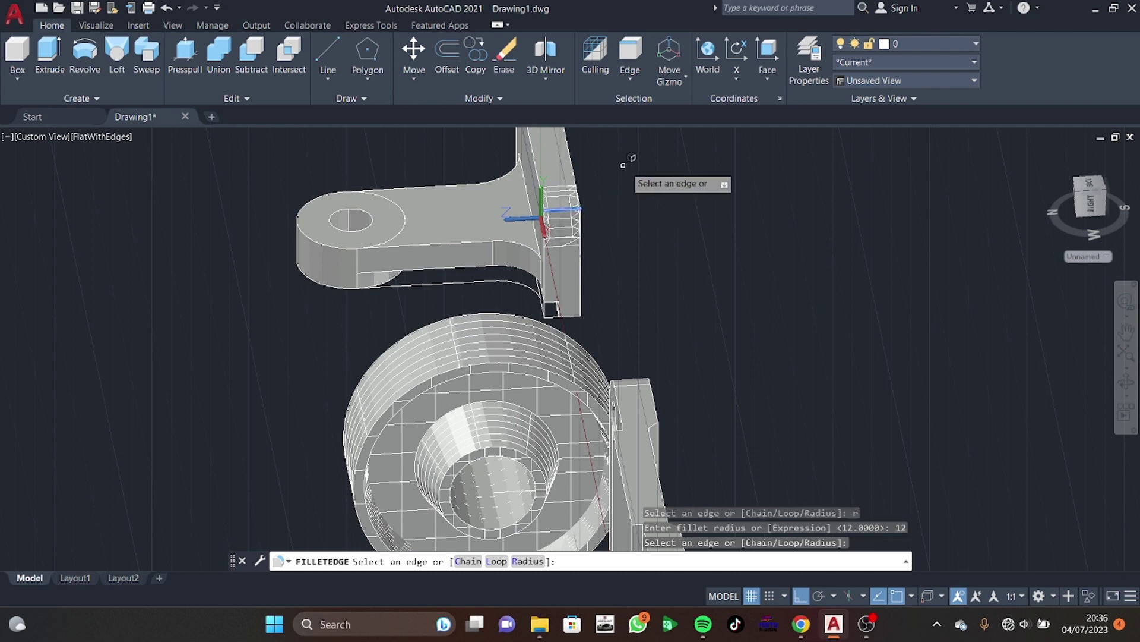
mouse_move(634, 163)
shift+middle_down()
mouse_move(639, 224)
mouse_move(733, 413)
shift+middle_up()
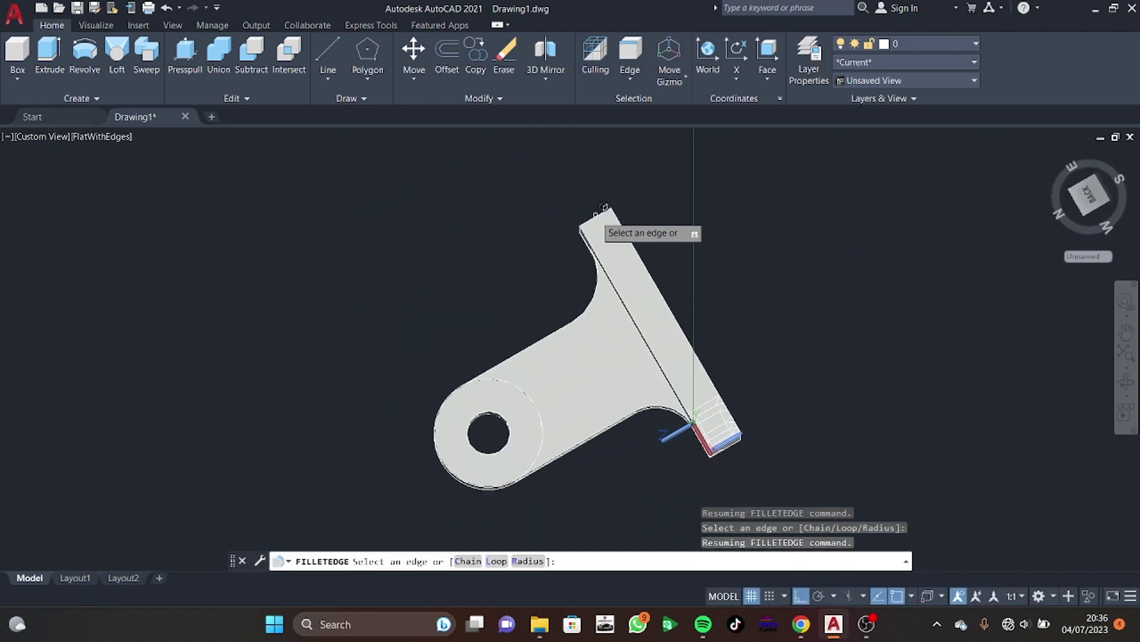
mouse_move(603, 359)
shift+middle_down()
mouse_move(744, 191)
mouse_move(507, 246)
shift+middle_up()
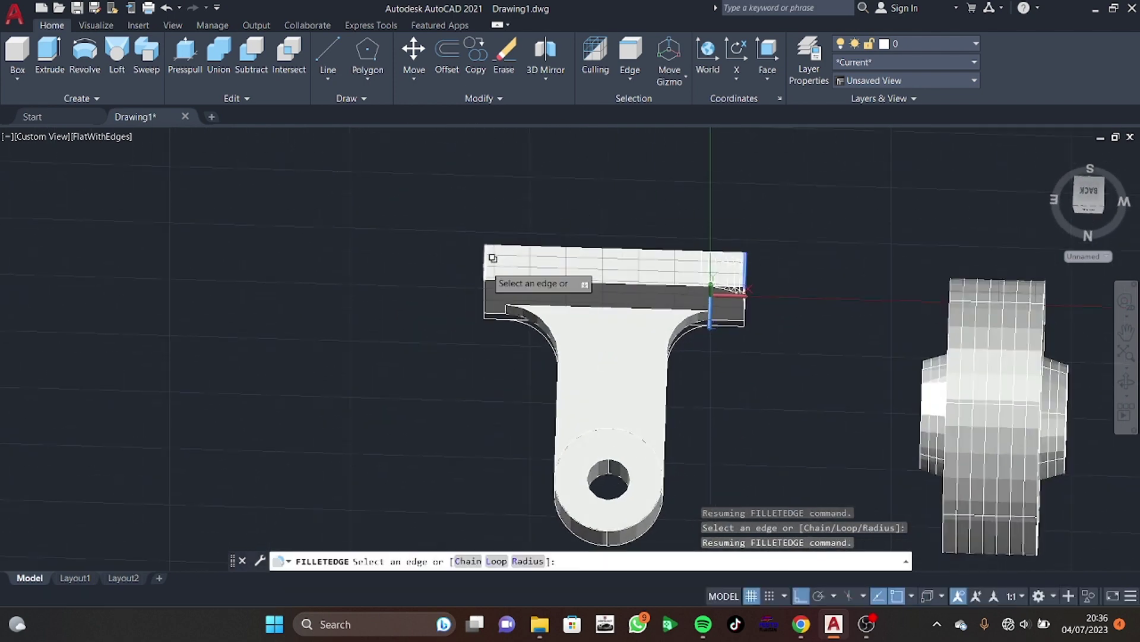
click(488, 265)
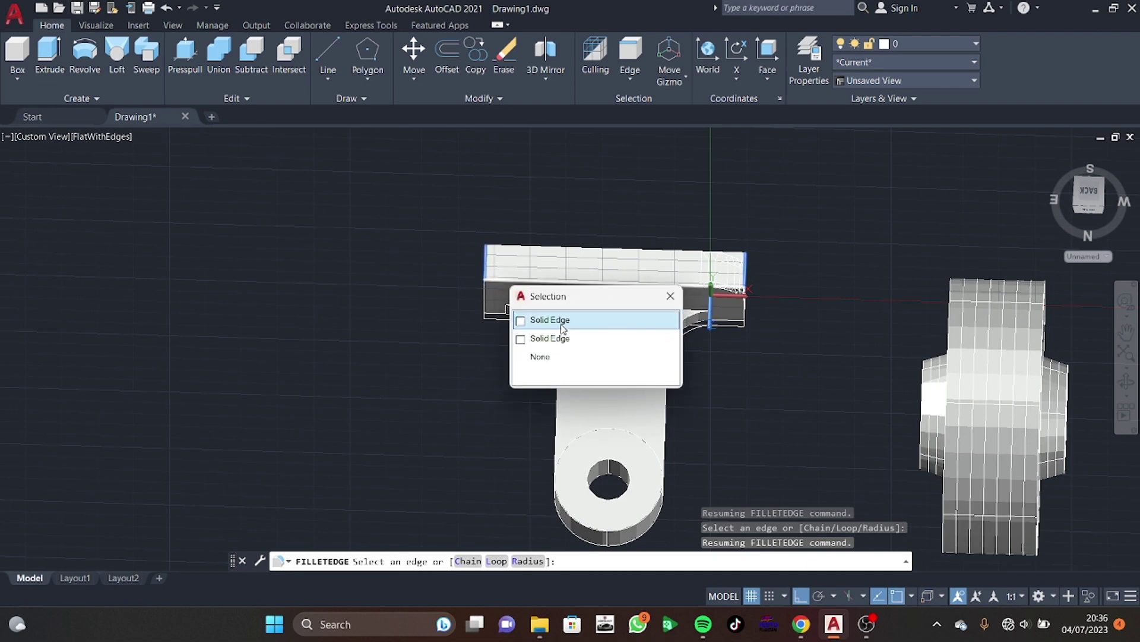
click(562, 345)
key(Return)
key(Return)
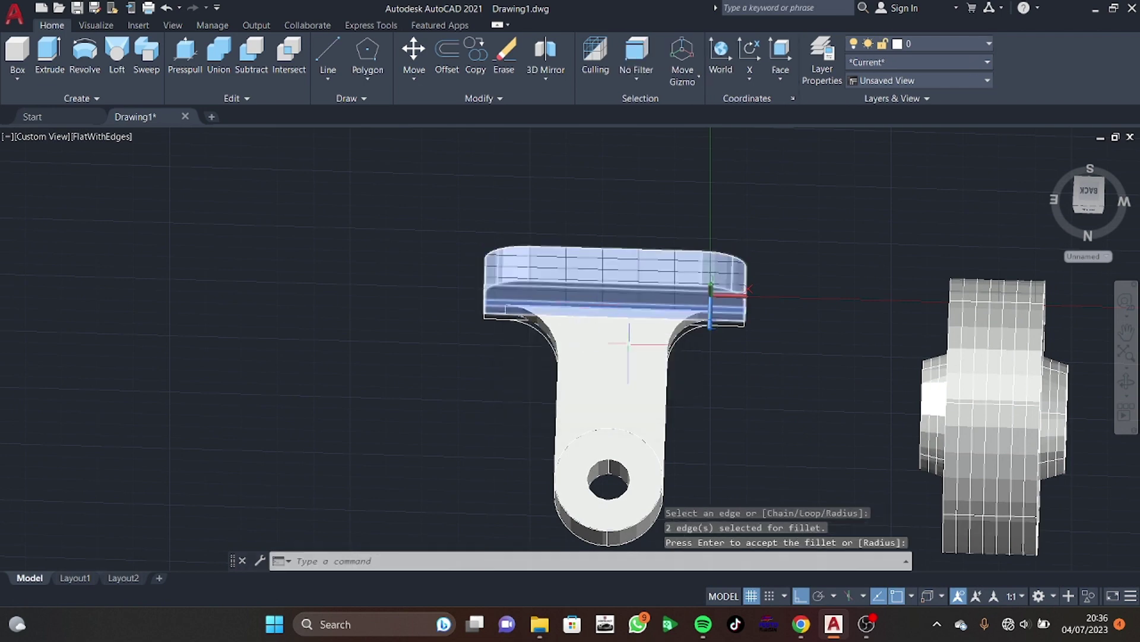
mouse_move(575, 310)
shift+middle_down()
mouse_move(779, 349)
mouse_move(681, 263)
shift+middle_up()
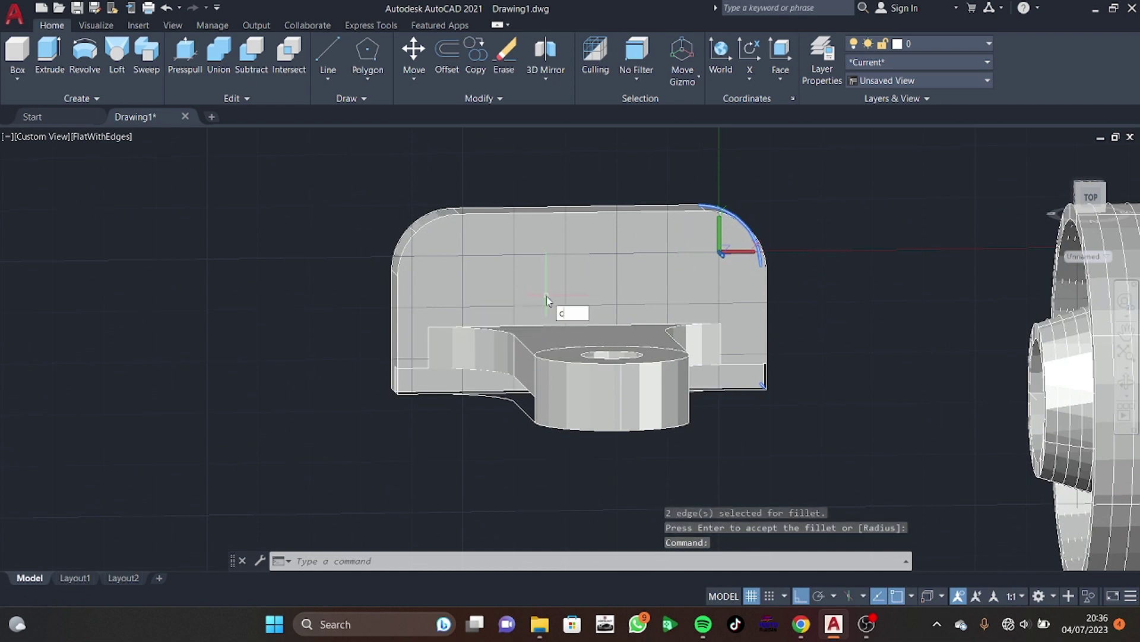
Draw two radius-6 circles on the back plate face, one near each side
text(c)
key(Return)
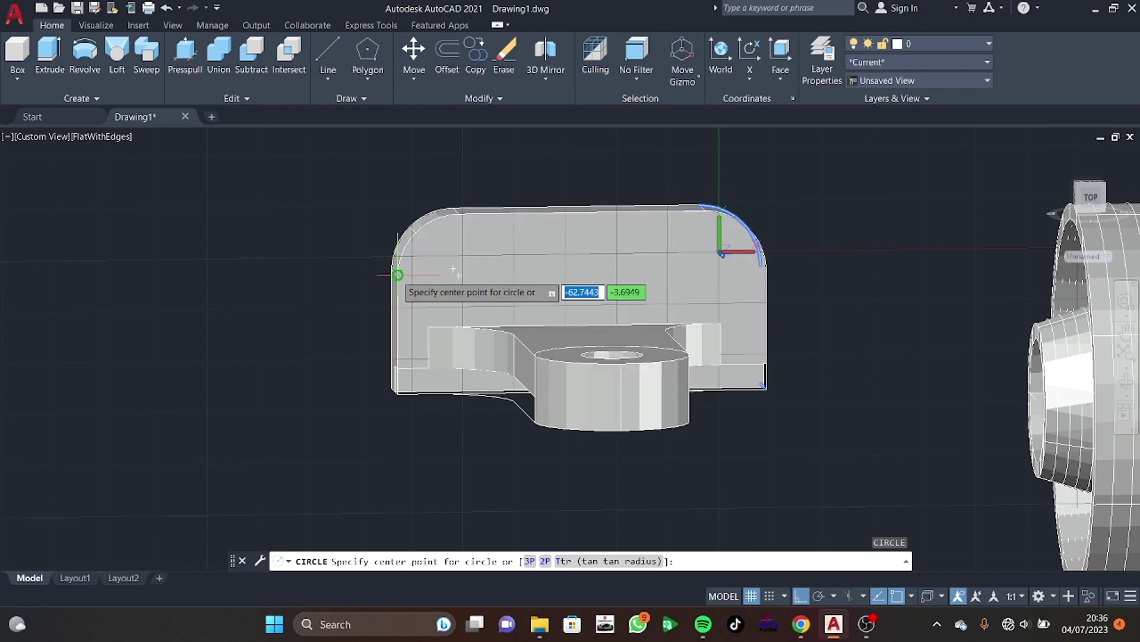
shift+middle_drag(447, 280, 726, 386)
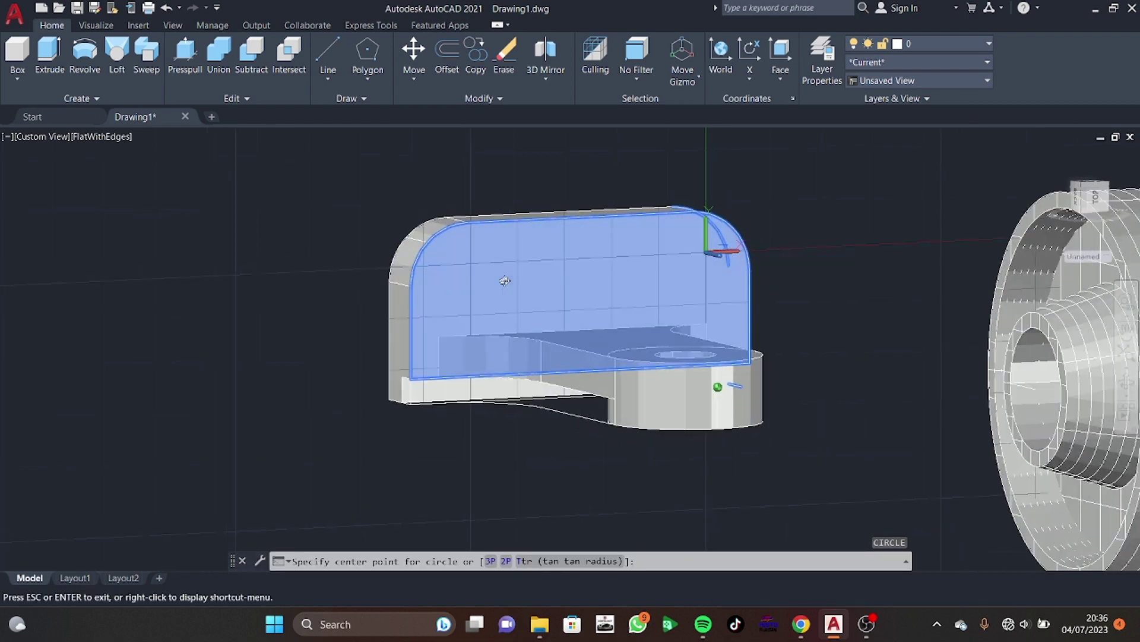
click(467, 283)
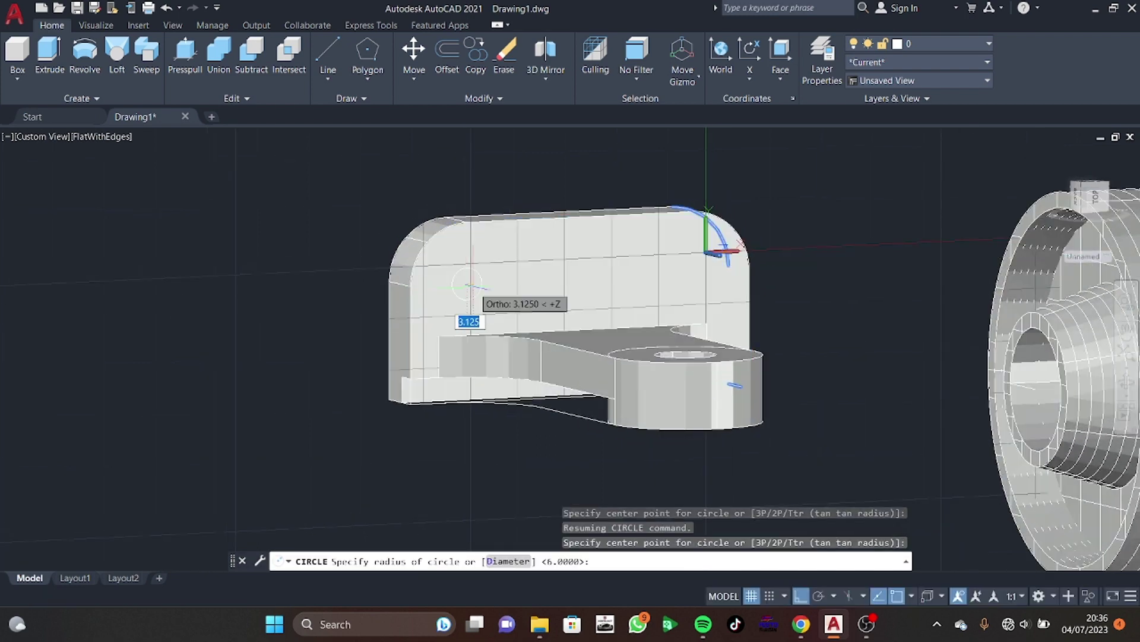
key(Return)
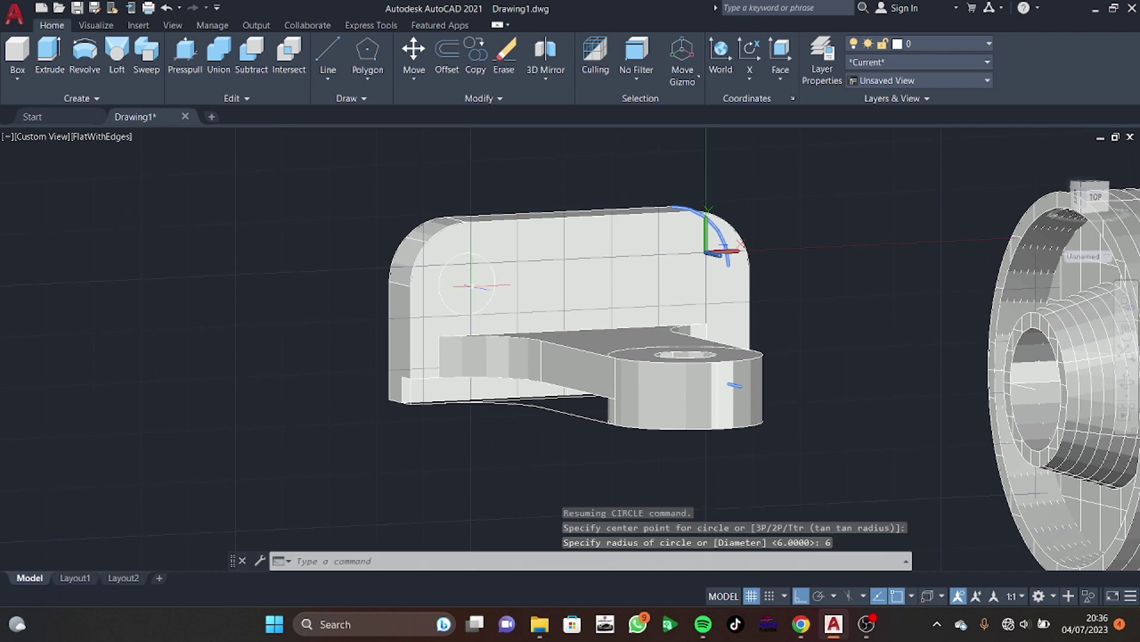
text(c)
key(Return)
click(692, 273)
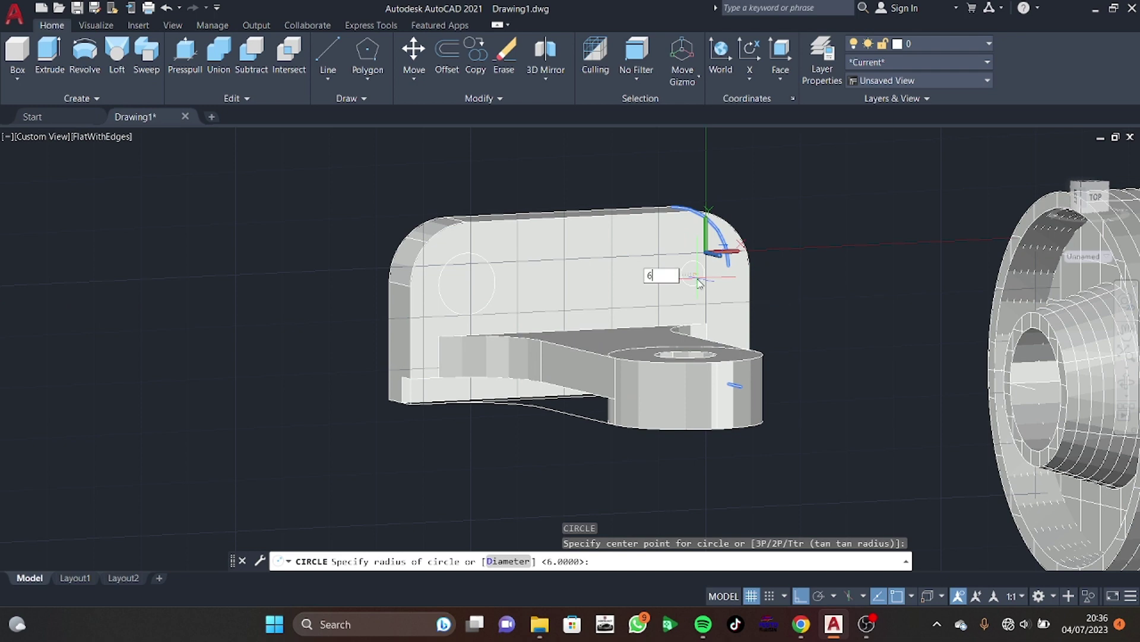
key(Return)
Presspull both circles through the back plate to form the bolt holes
click(185, 57)
click(466, 282)
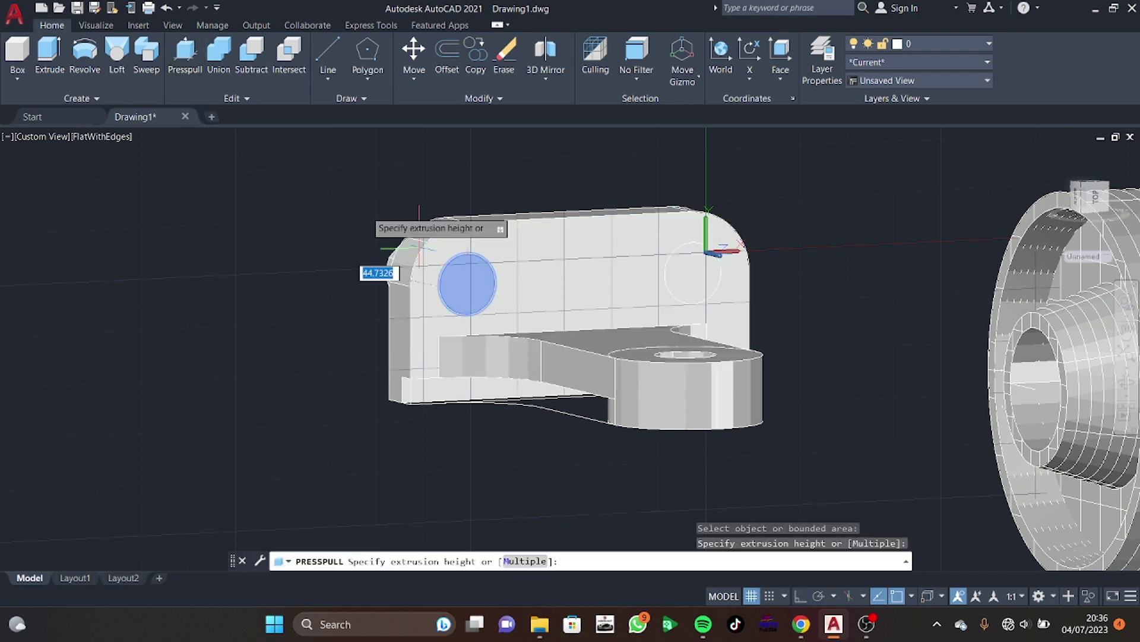
click(692, 273)
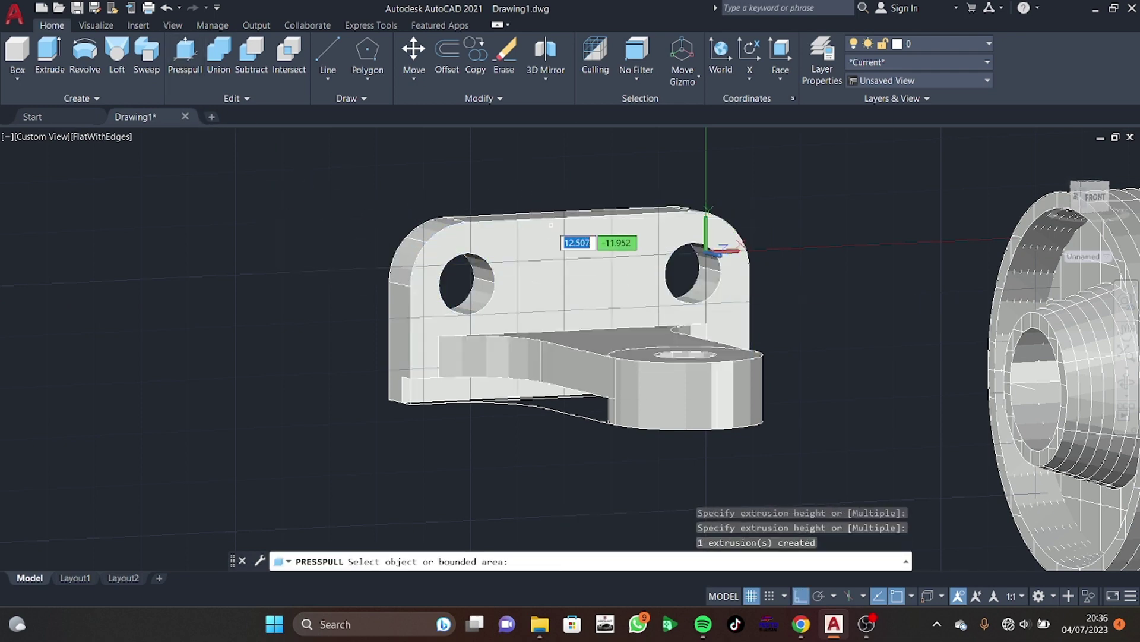
key(Escape)
Orbit around the bracket to inspect the new holes from front and back
mouse_move(840, 312)
shift+middle_down()
mouse_move(704, 318)
mouse_move(963, 321)
mouse_move(975, 461)
mouse_move(1020, 225)
shift+middle_up()
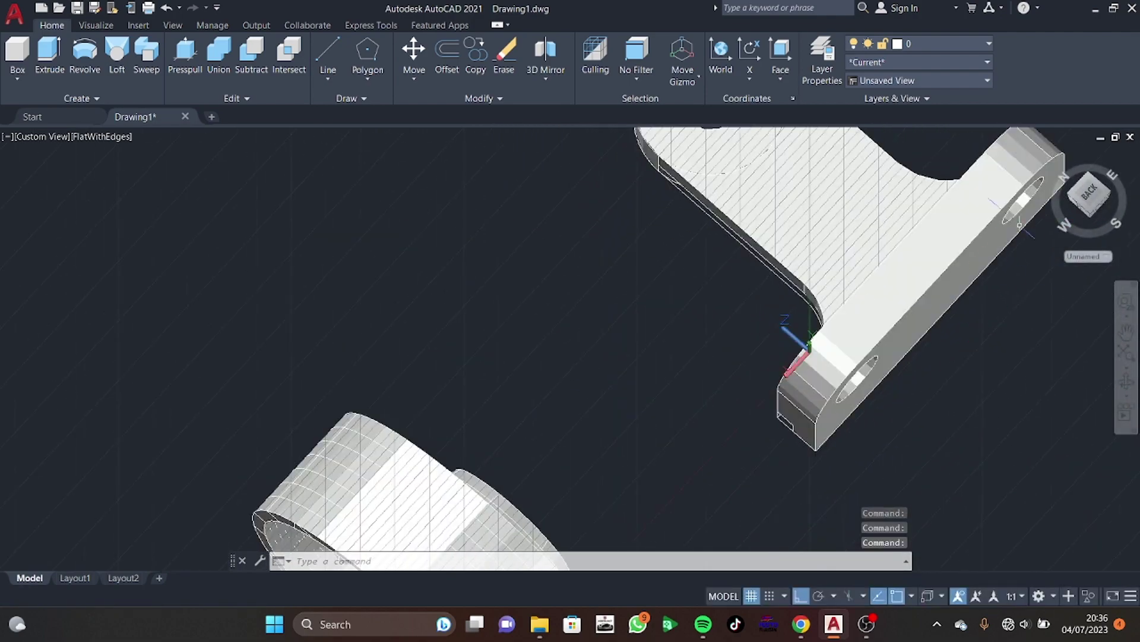
mouse_move(927, 331)
shift+middle_down()
mouse_move(873, 293)
mouse_move(860, 326)
mouse_move(921, 255)
mouse_move(894, 287)
shift+middle_up()
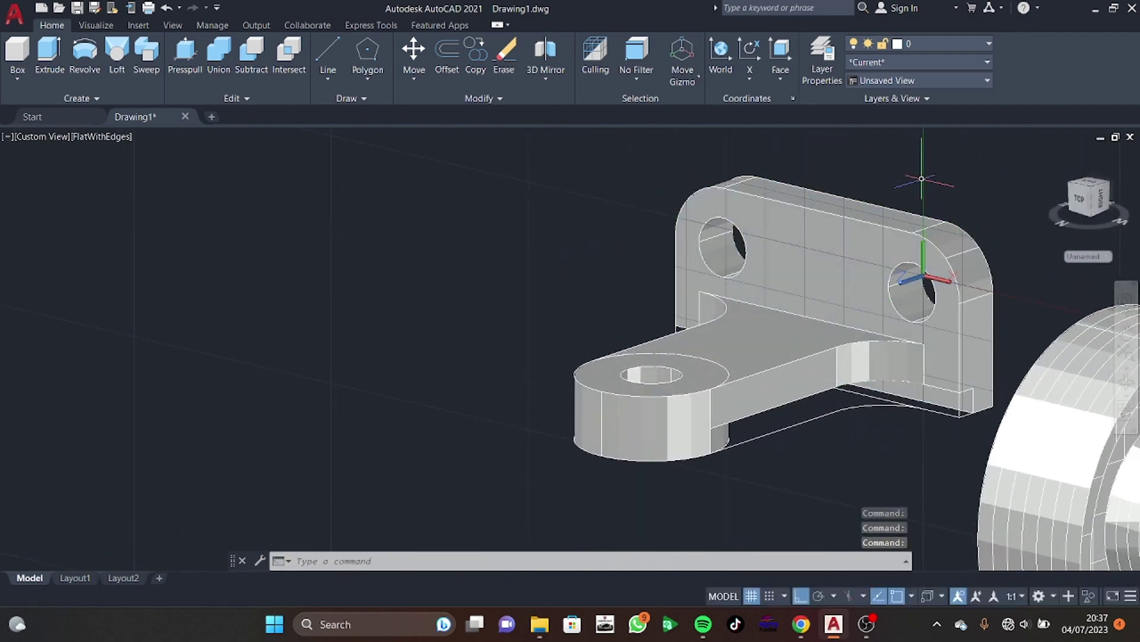
mouse_move(922, 178)
shift+middle_down()
mouse_move(804, 382)
mouse_move(944, 440)
shift+middle_up()
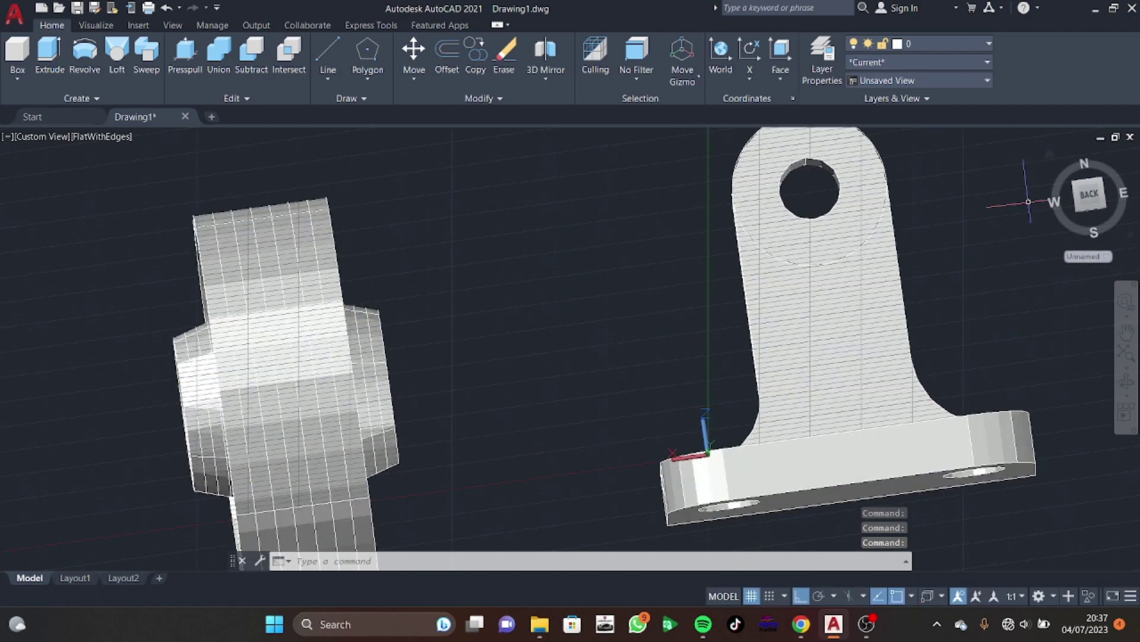
mouse_move(1028, 201)
shift+middle_down()
mouse_move(806, 365)
mouse_move(683, 297)
shift+middle_up()
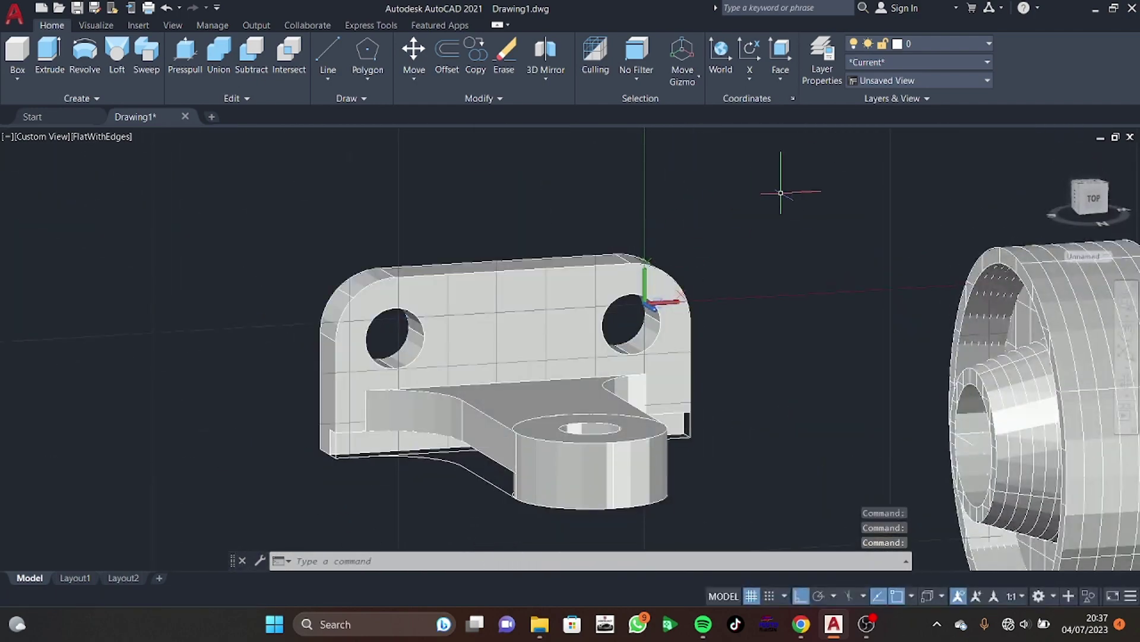
Start a line 5 units from the back plate's top-edge midpoint
text(l)
key(Return)
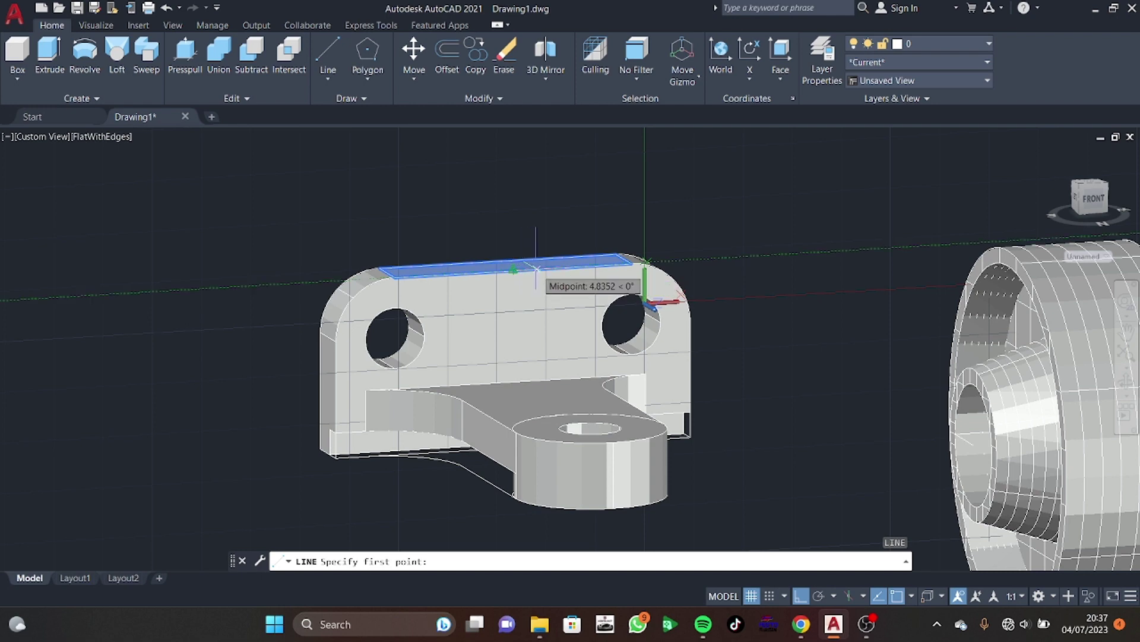
text(5)
key(Return)
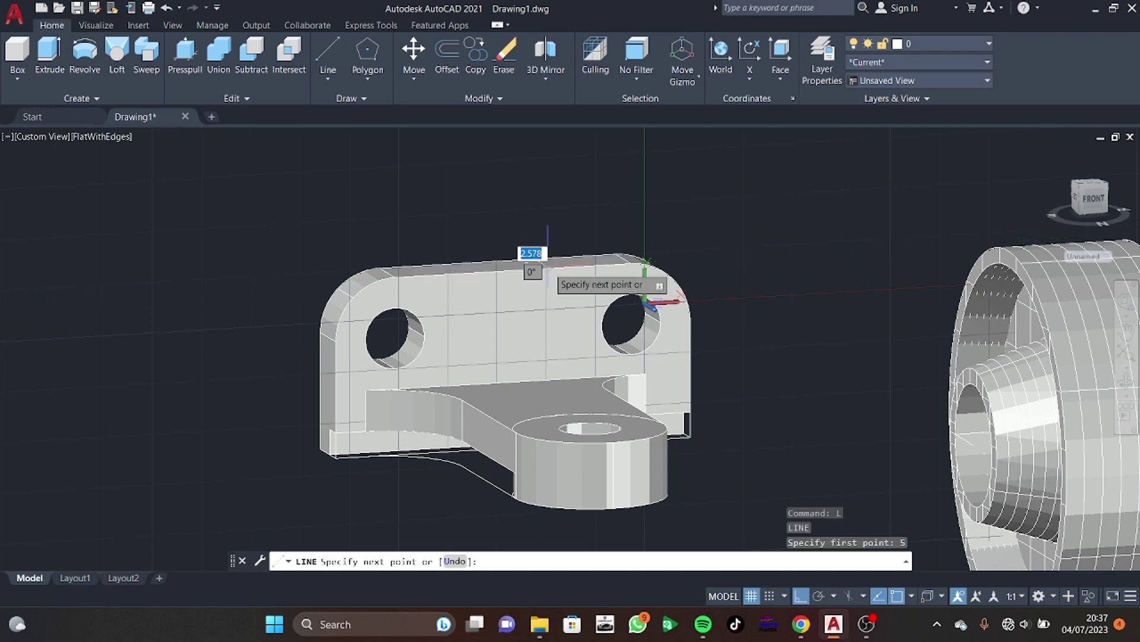
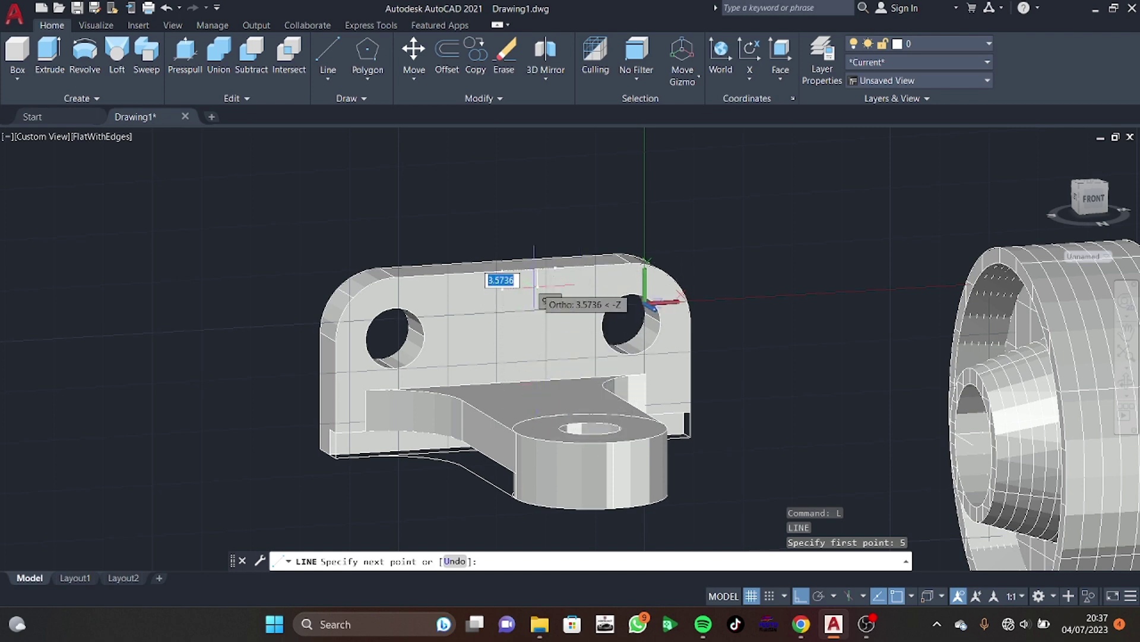
Cancel the unfinished line, switch the UCS to World, and orbit to the bracket's back face
key(Escape)
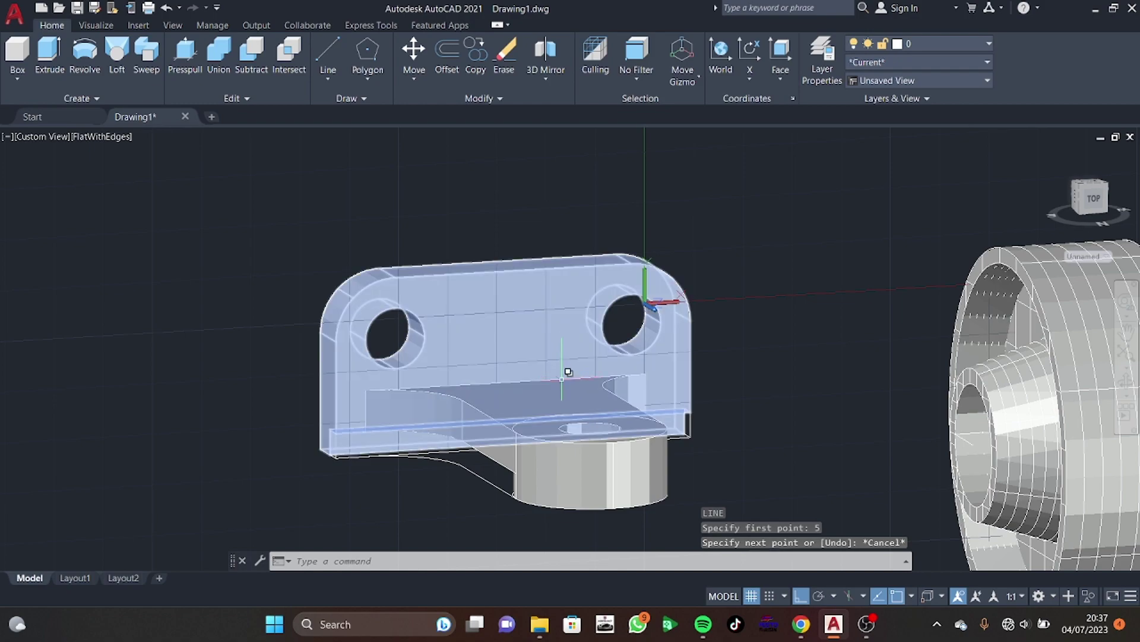
key(Return)
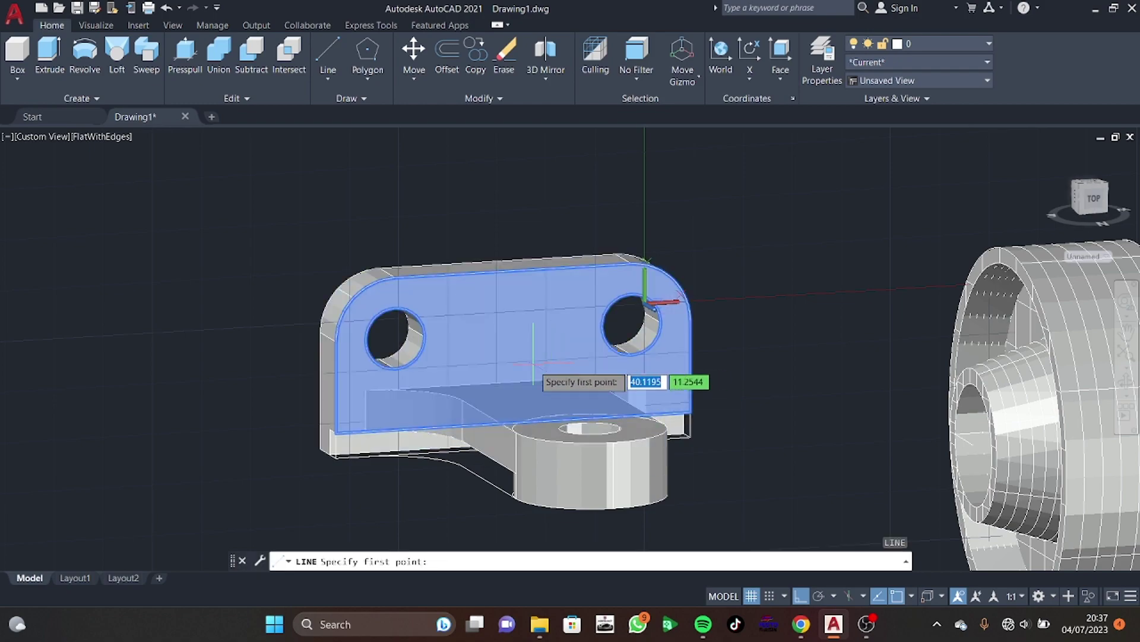
mouse_move(532, 363)
shift+middle_down()
mouse_move(668, 384)
mouse_move(733, 345)
shift+middle_up()
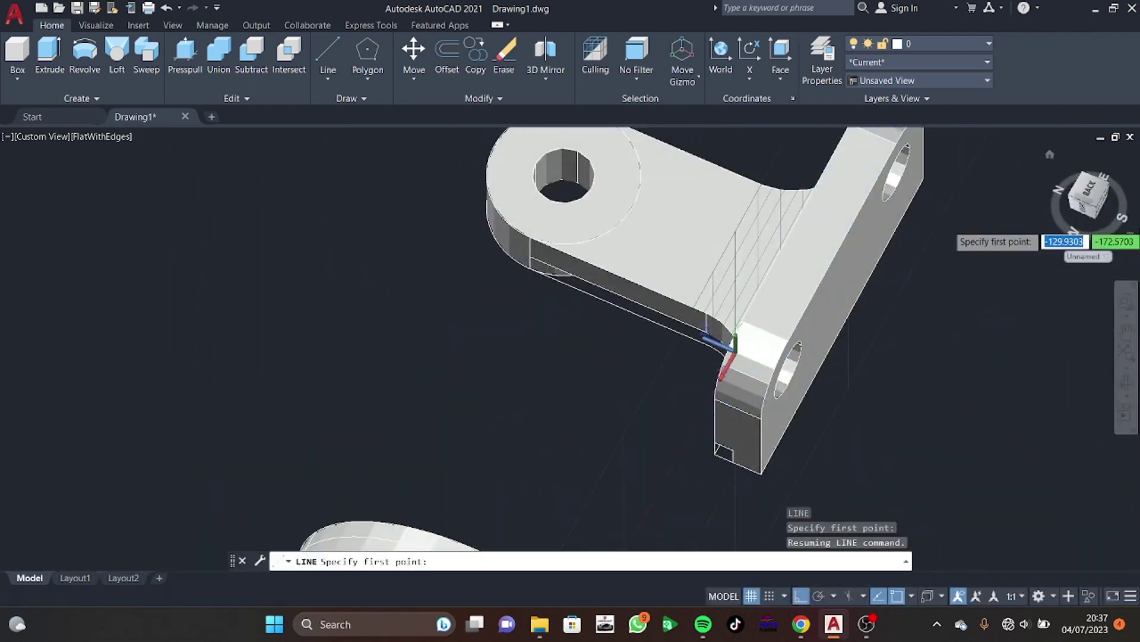
click(1087, 256)
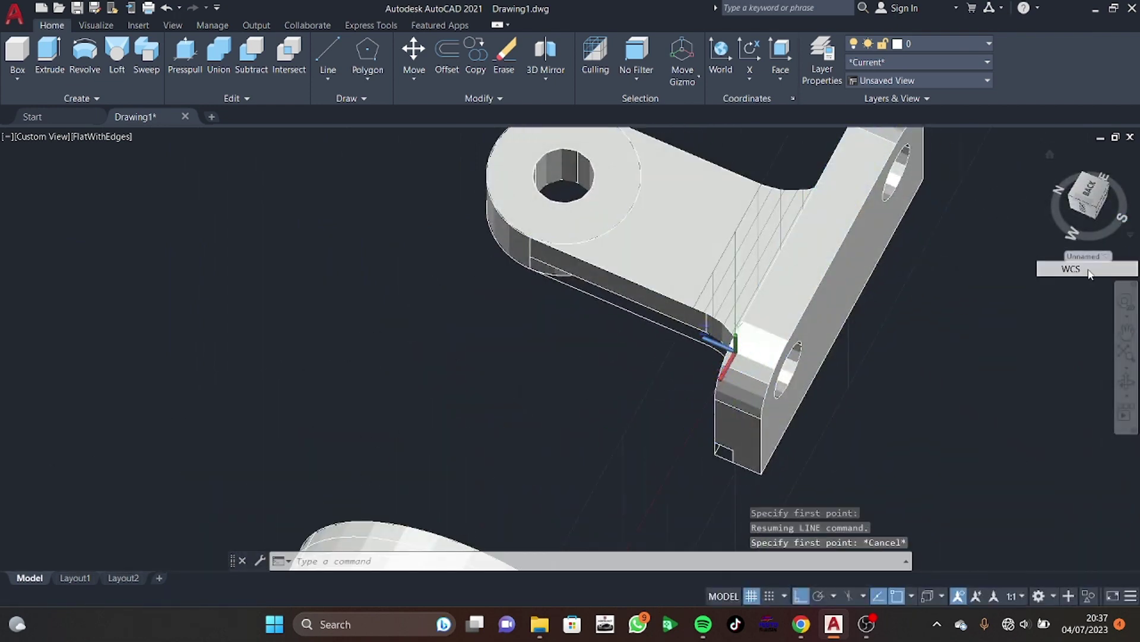
click(1078, 205)
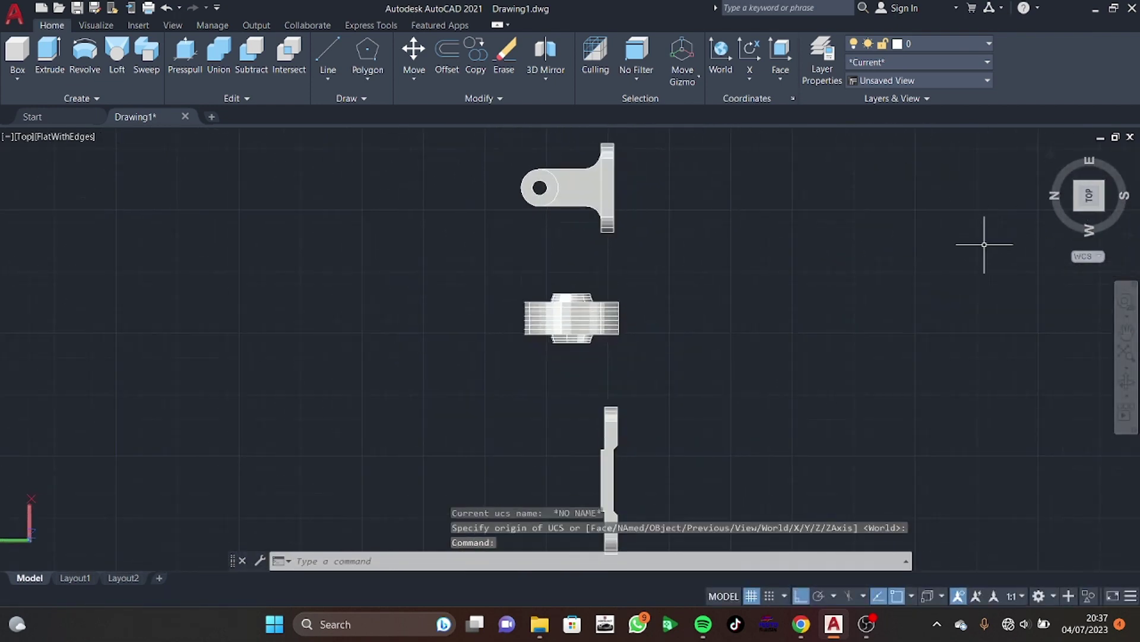
mouse_move(927, 255)
shift+middle_down()
mouse_move(804, 340)
mouse_move(802, 387)
mouse_move(776, 453)
mouse_move(785, 330)
mouse_move(550, 384)
mouse_move(596, 311)
mouse_move(535, 223)
mouse_move(606, 247)
shift+middle_up()
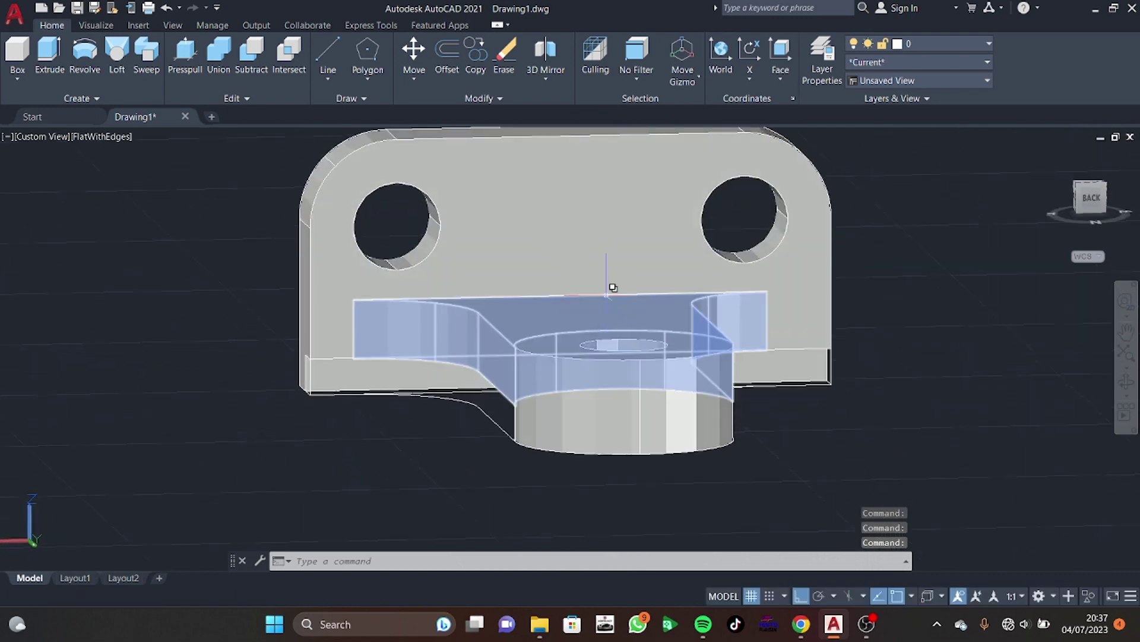
Draw a vertical guide line from the edge midpoint to the top edge, plus a 40-unit line from the boss
key(Return)
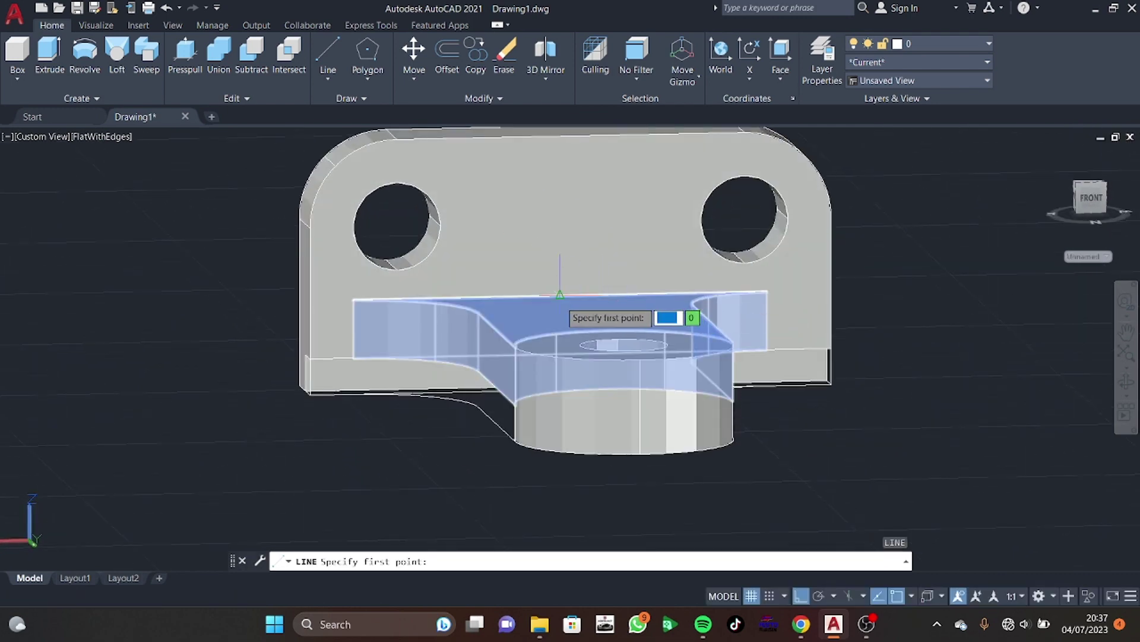
click(560, 295)
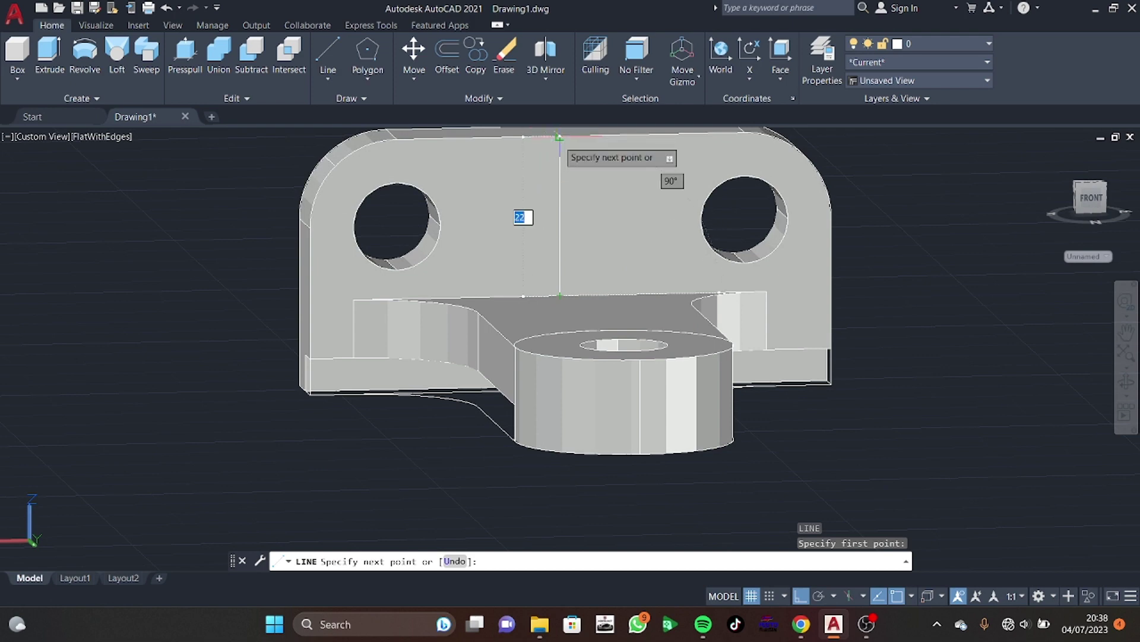
click(559, 136)
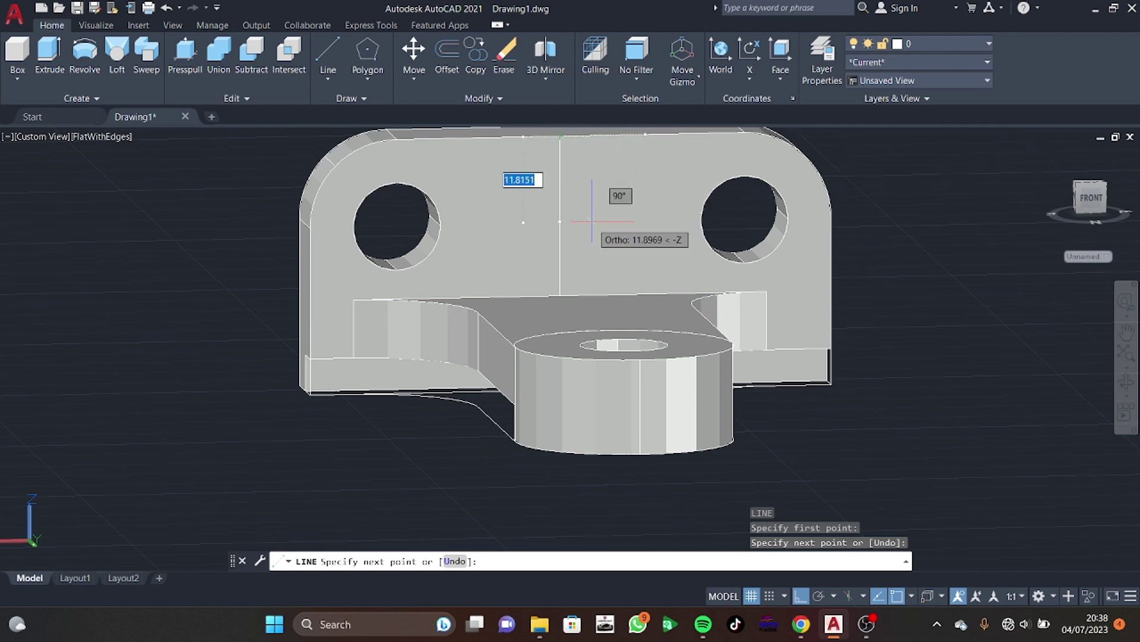
key(Escape)
key(Return)
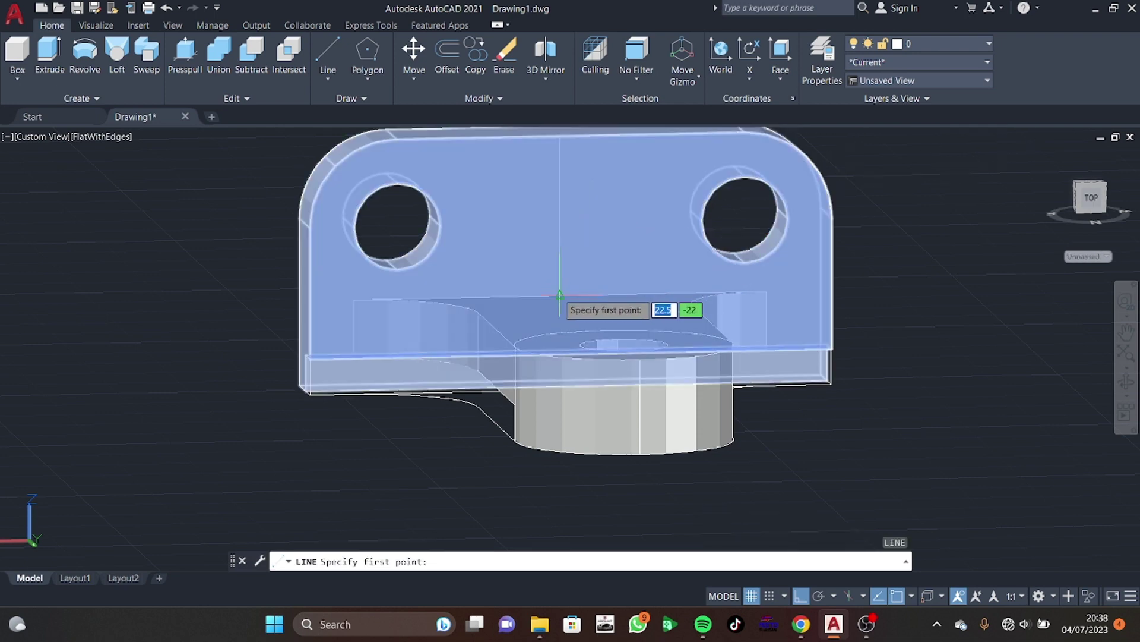
click(559, 296)
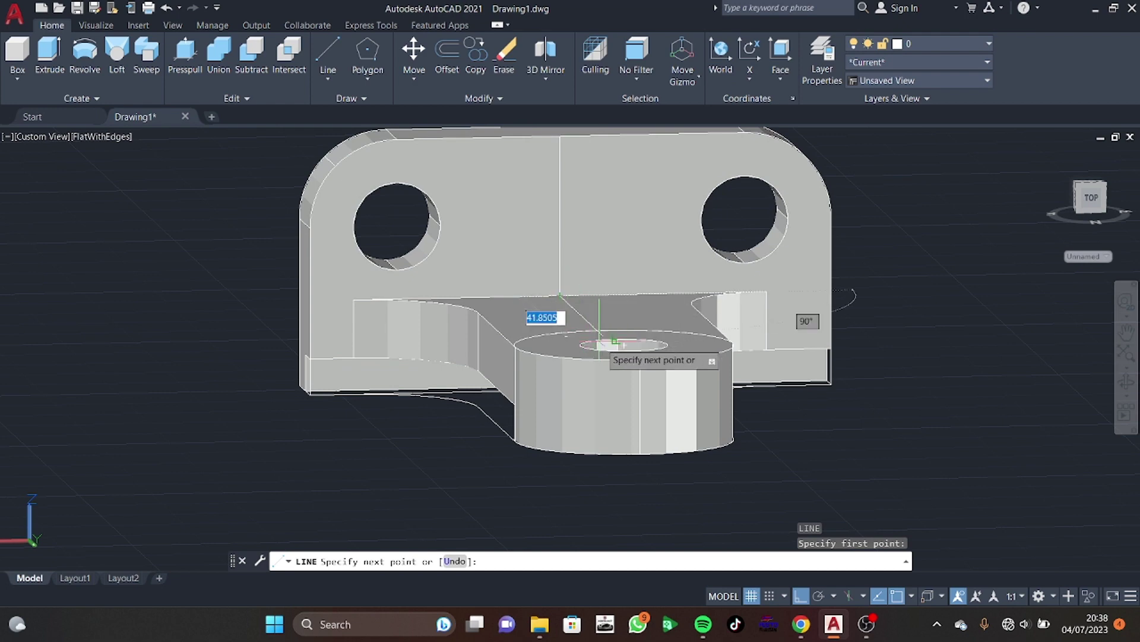
text(40)
key(Return)
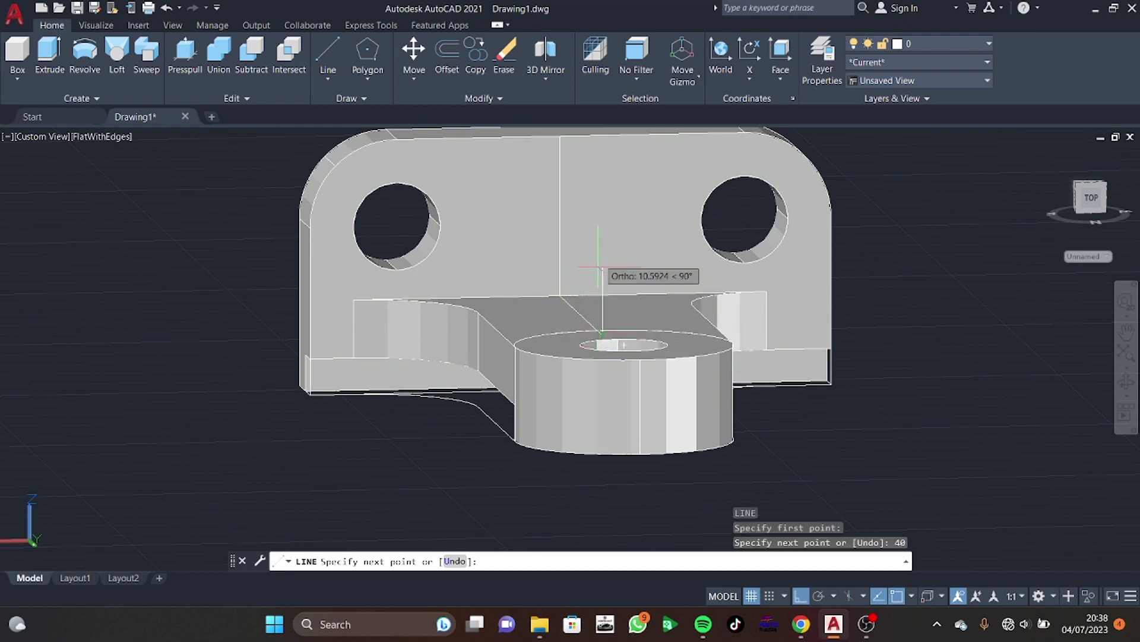
click(559, 136)
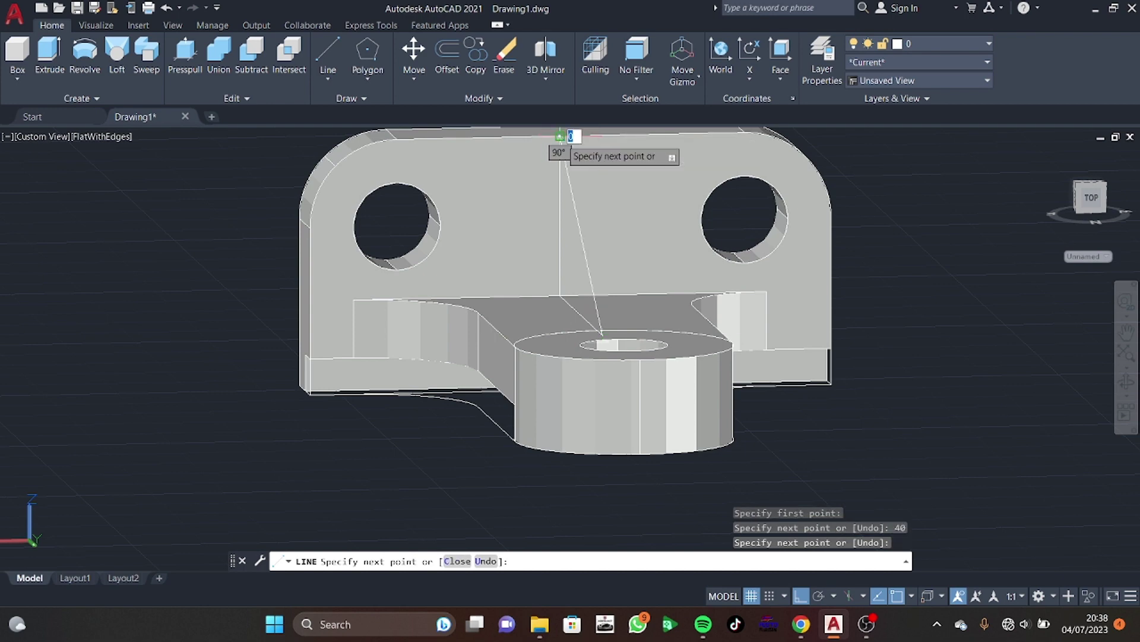
key(Escape)
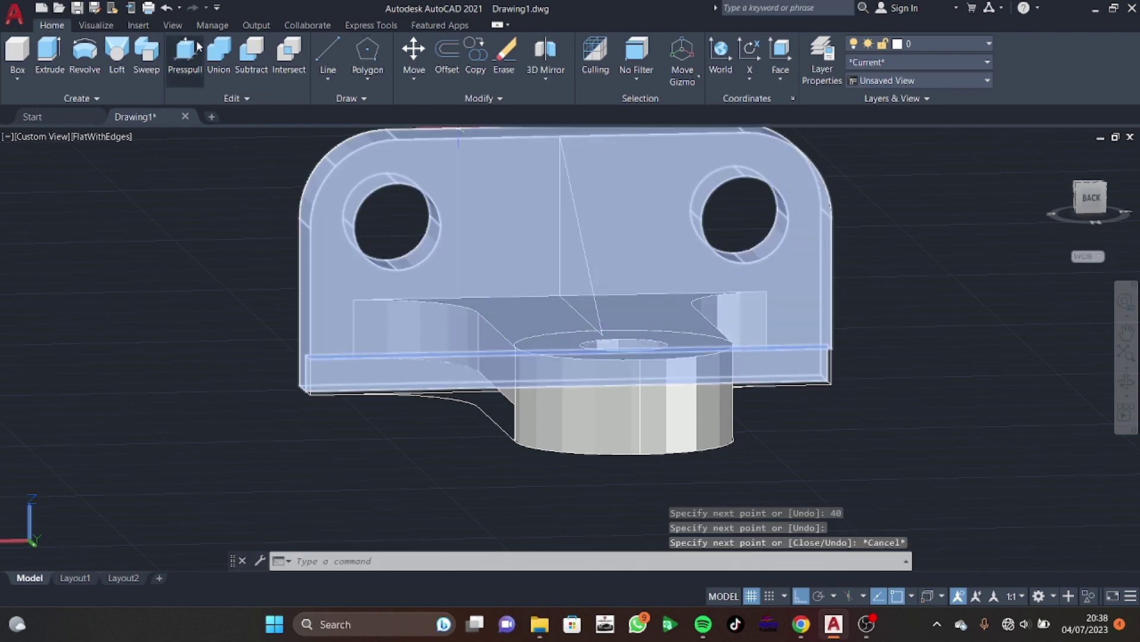
Abandon the first press-pull, then JOIN the three rib guide lines into one 3D polyline using selection cycling
click(185, 53)
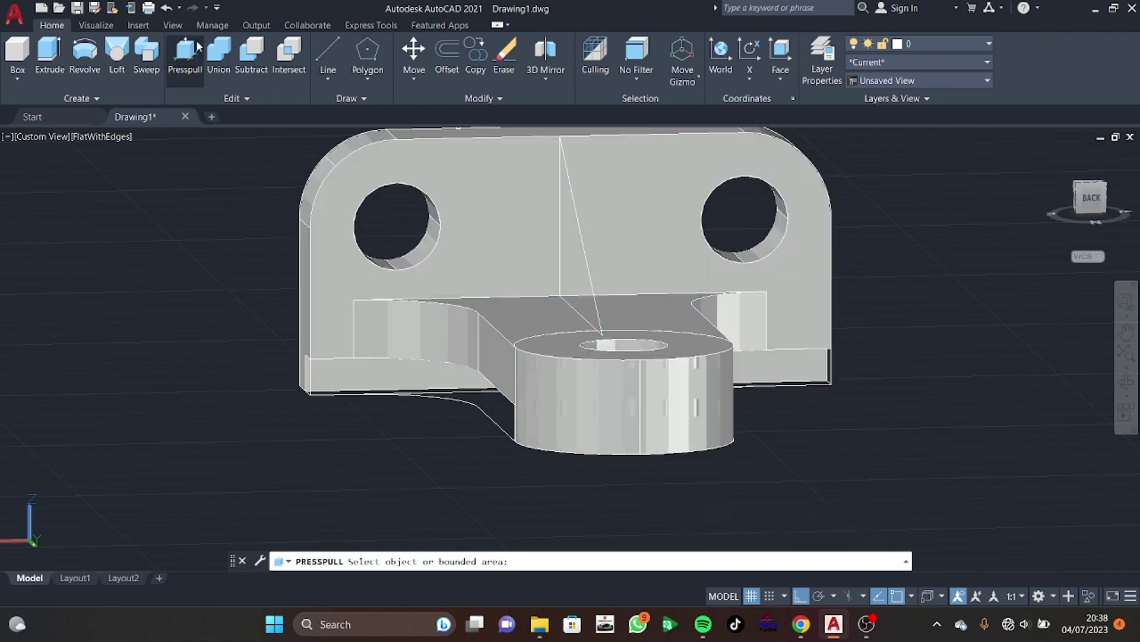
click(575, 251)
text(n)
key(Return)
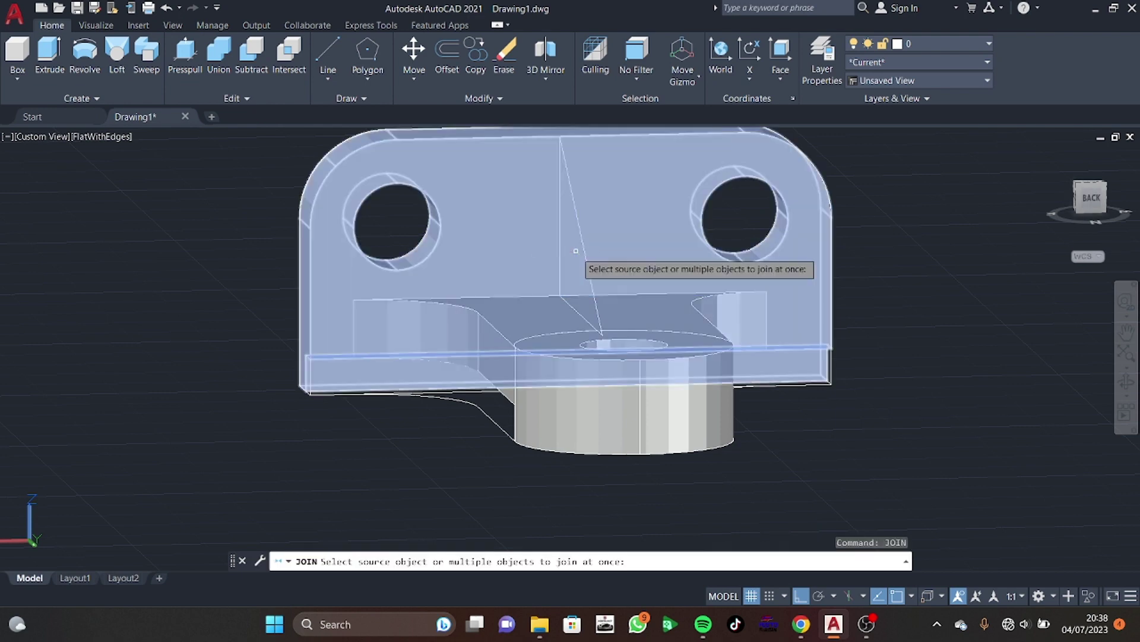
click(577, 252)
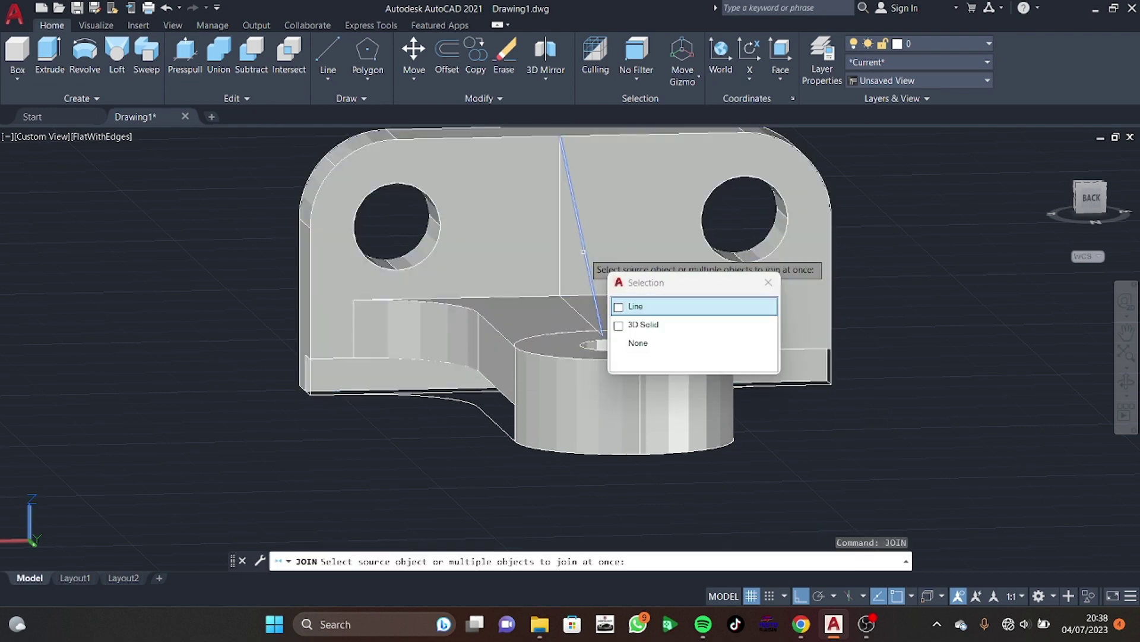
click(571, 304)
click(572, 305)
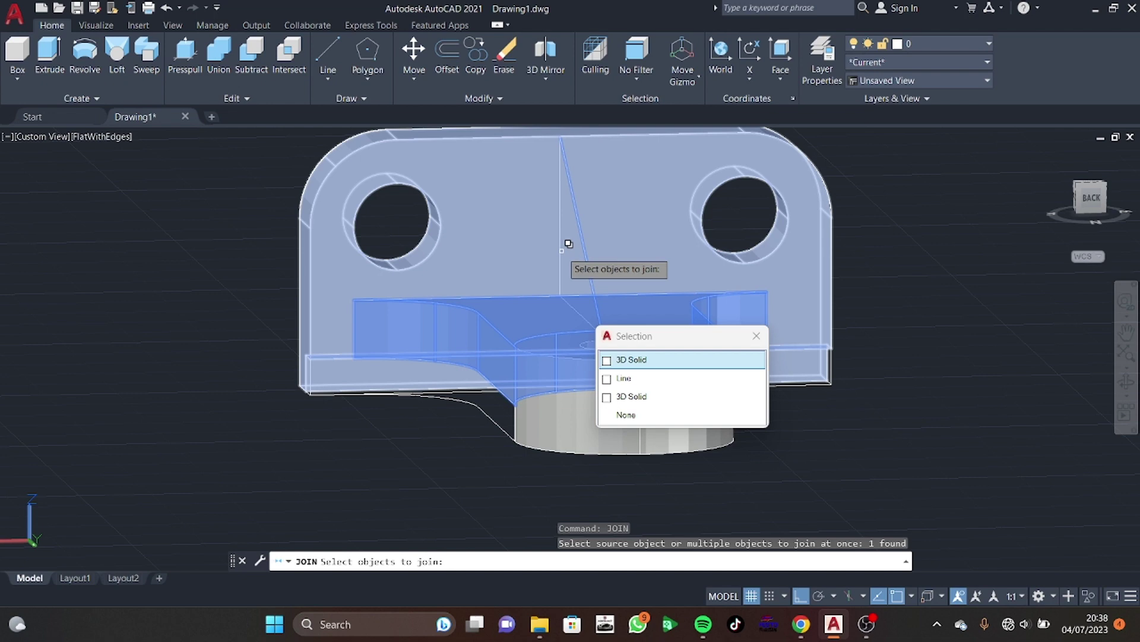
click(630, 378)
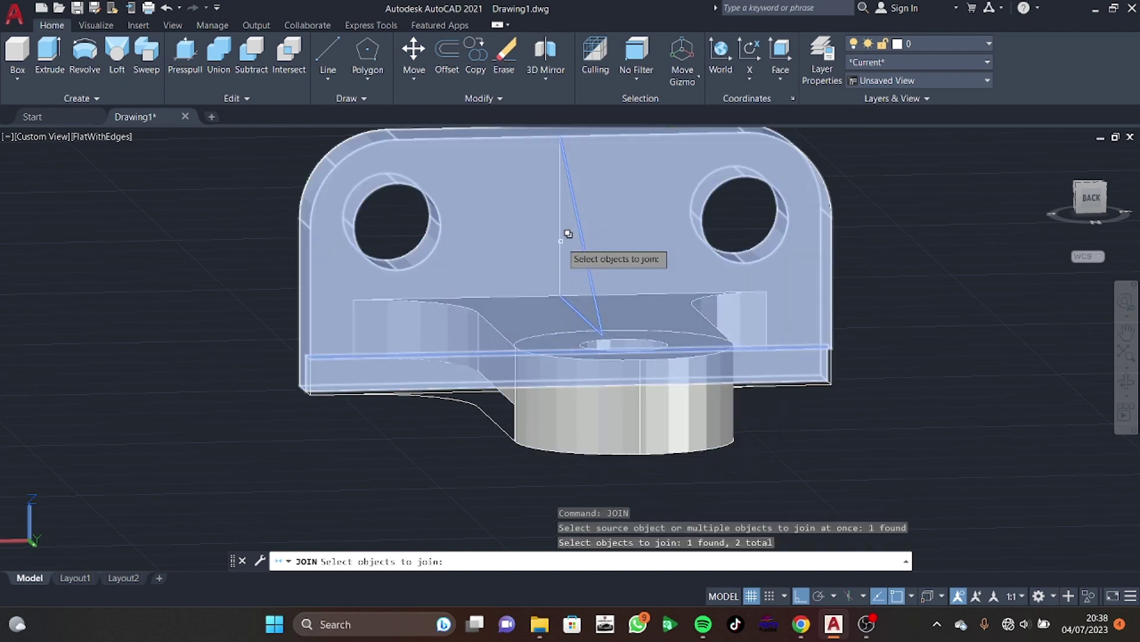
click(561, 243)
click(617, 314)
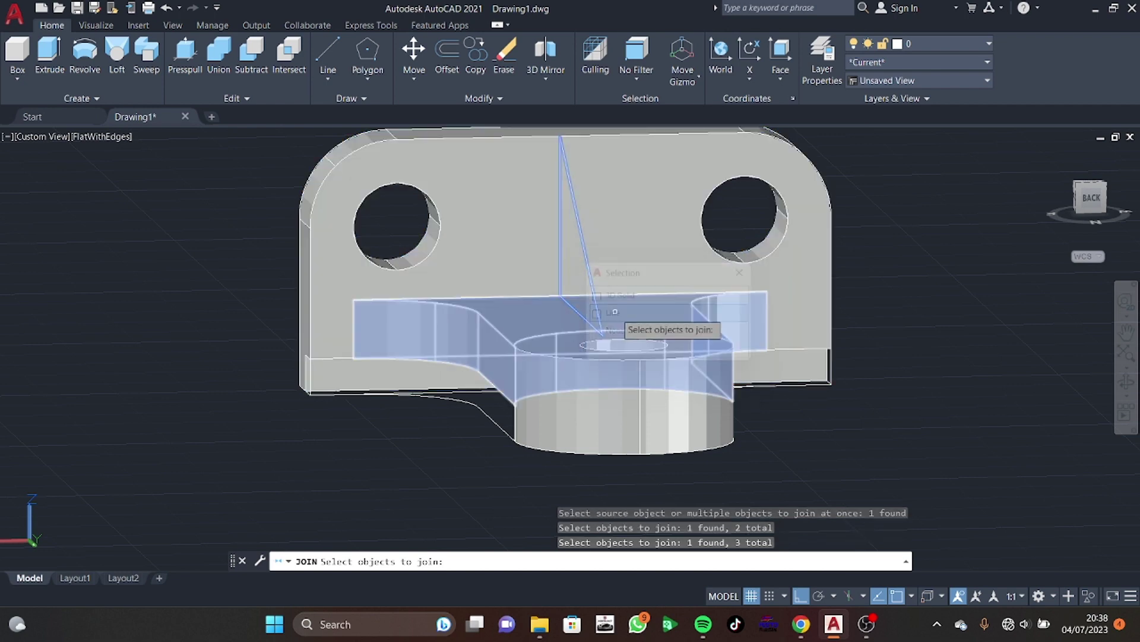
key(Return)
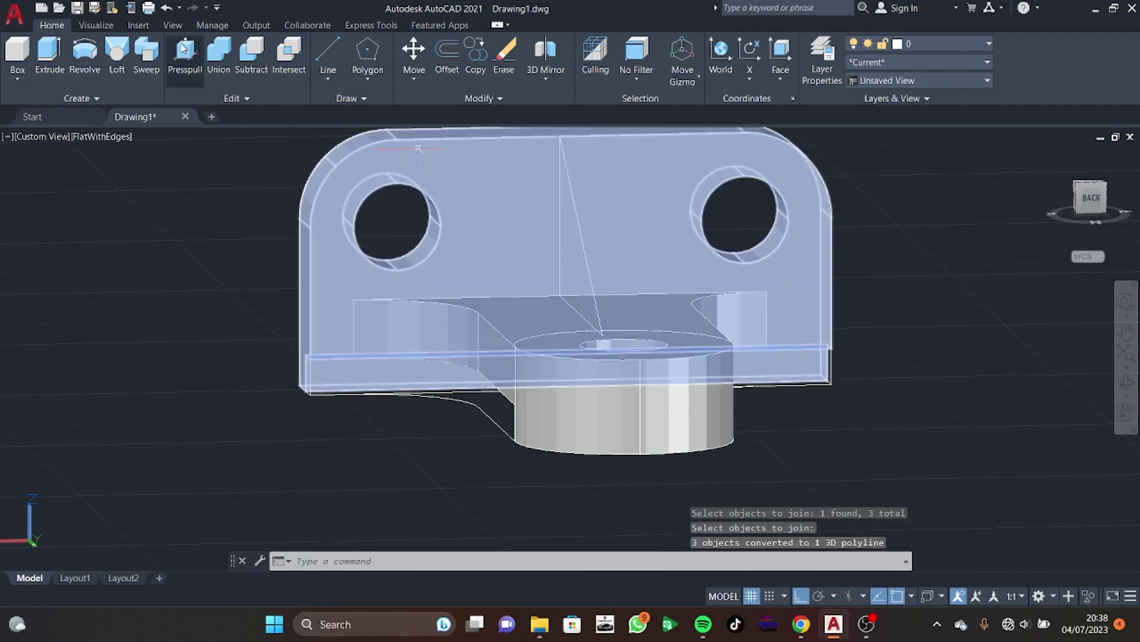
click(185, 52)
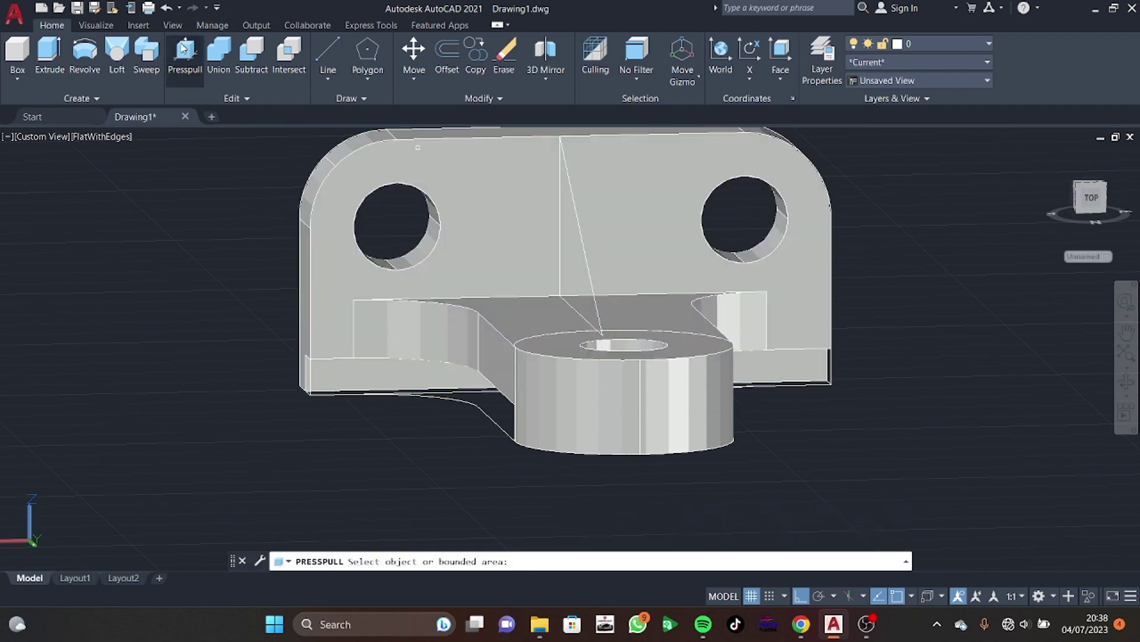
Press-pull the triangular area 10 units to form the rib solid
click(586, 269)
text(0)
key(Return)
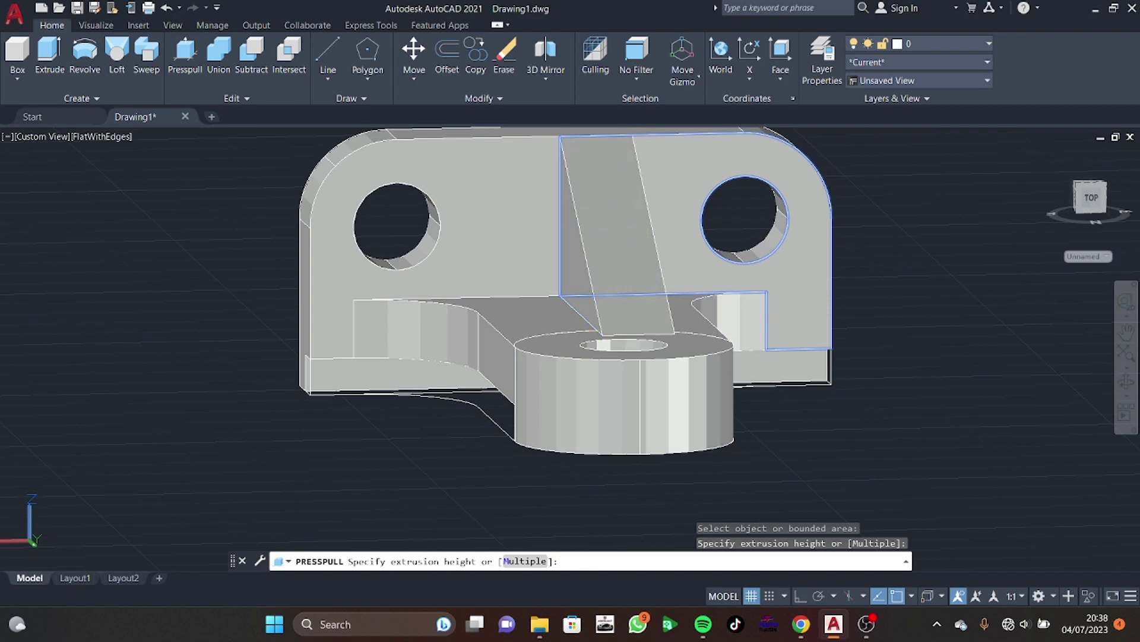
key(Return)
click(641, 273)
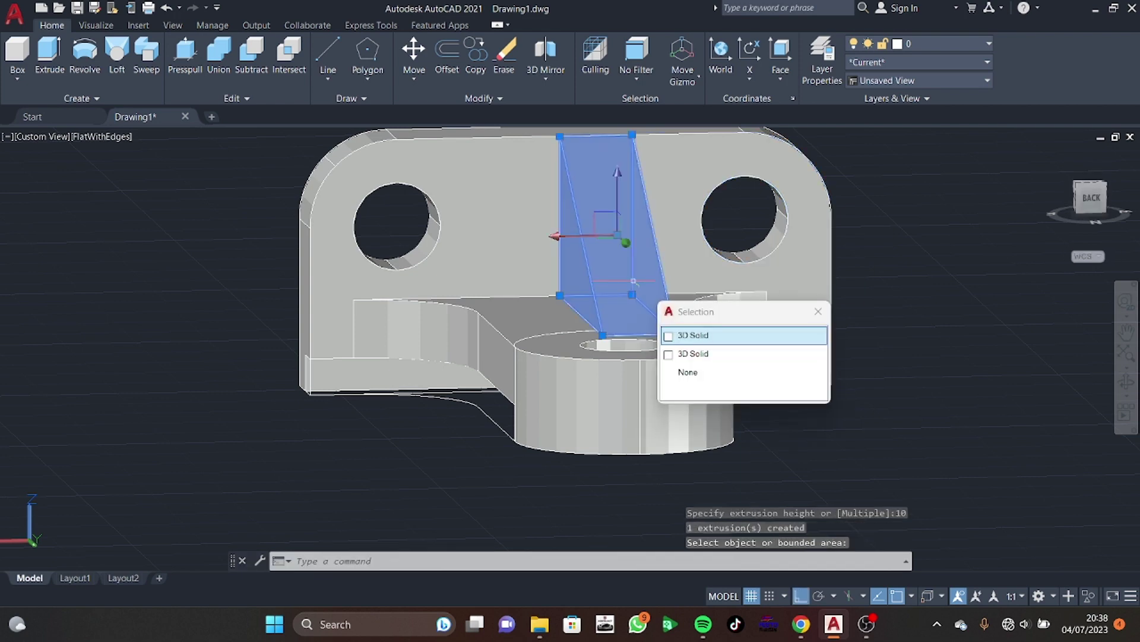
click(817, 311)
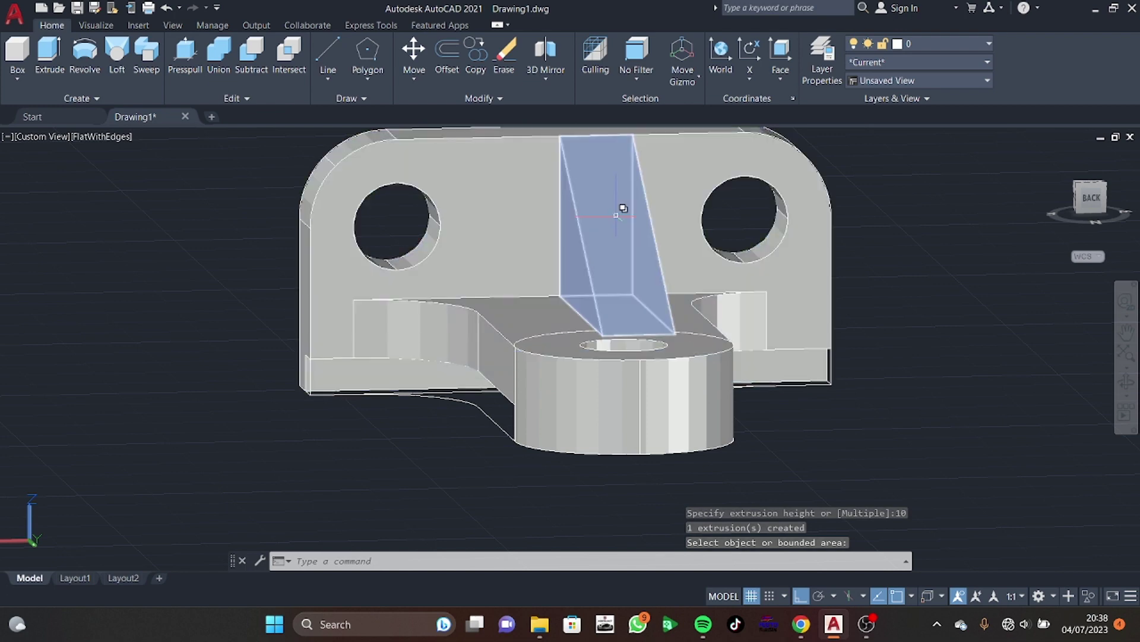
key(l)
key(Return)
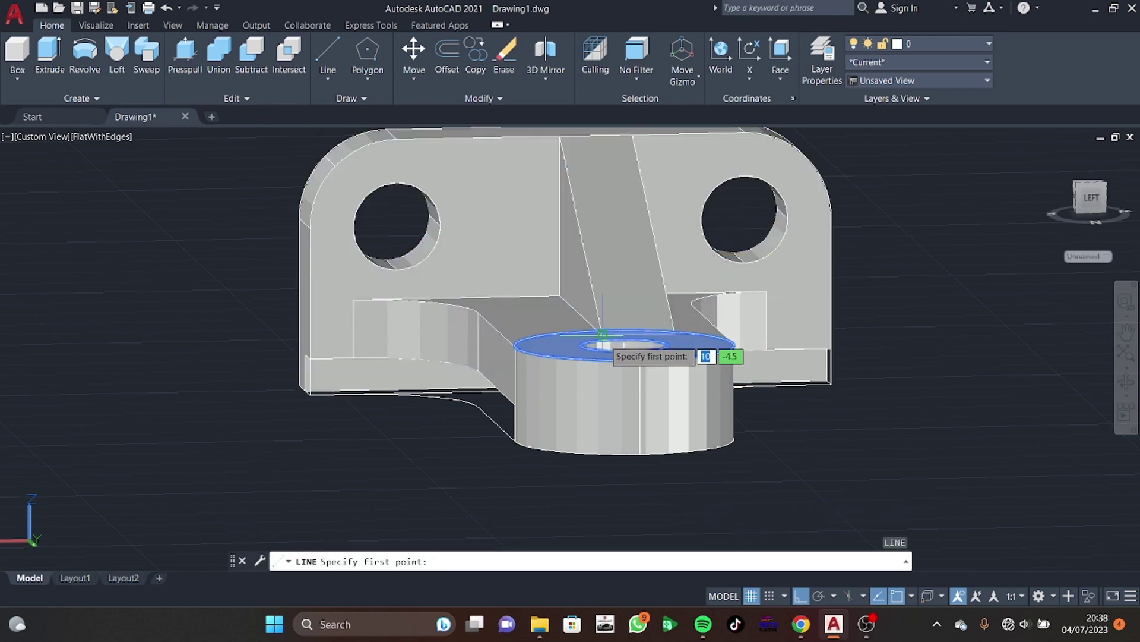
click(624, 345)
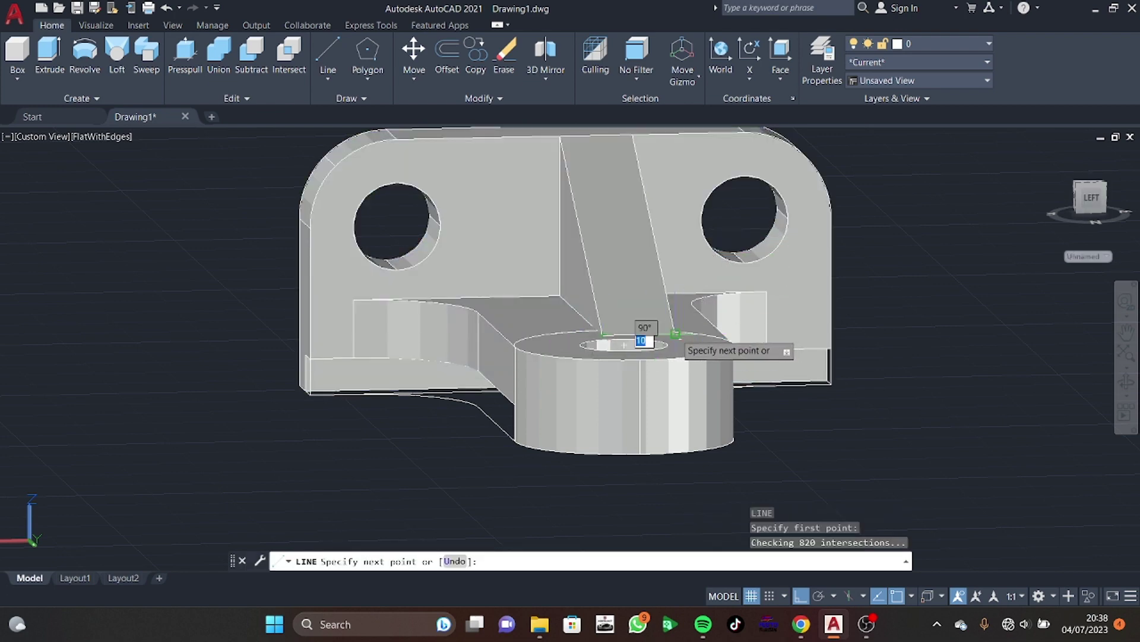
key(Escape)
Move the rib solid sideways into place and orbit to check it
click(612, 225)
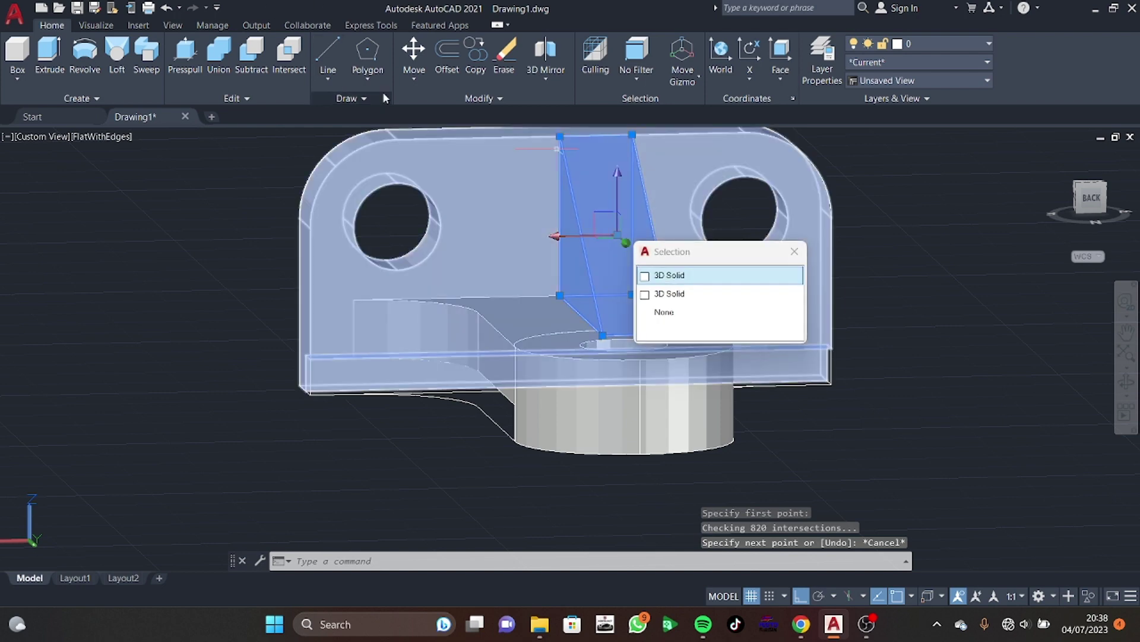
click(425, 53)
click(596, 137)
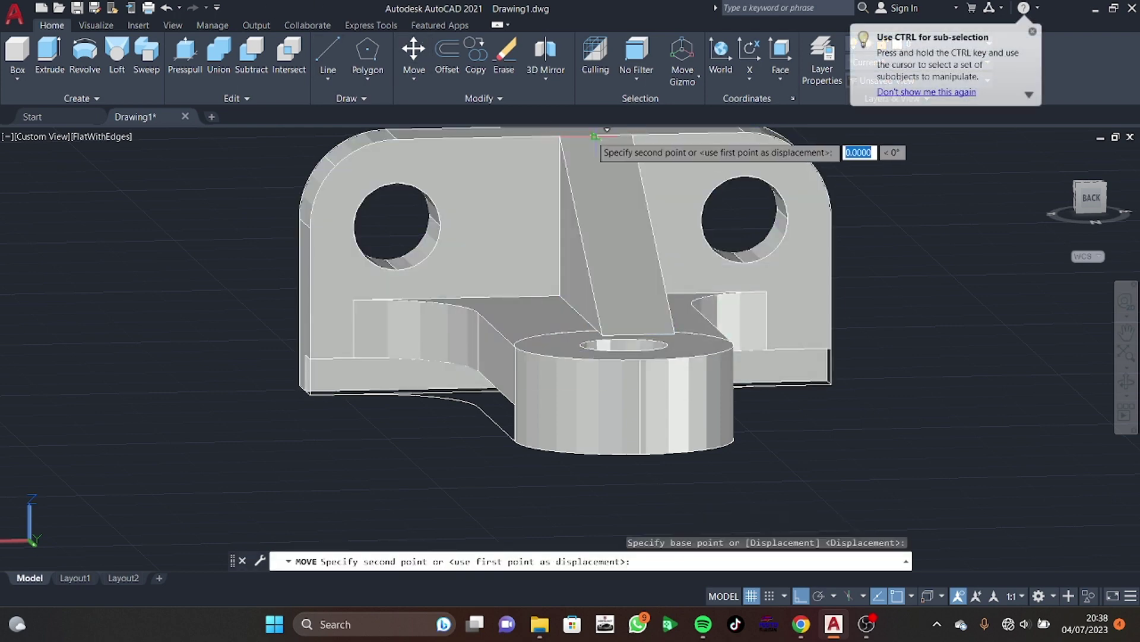
click(570, 136)
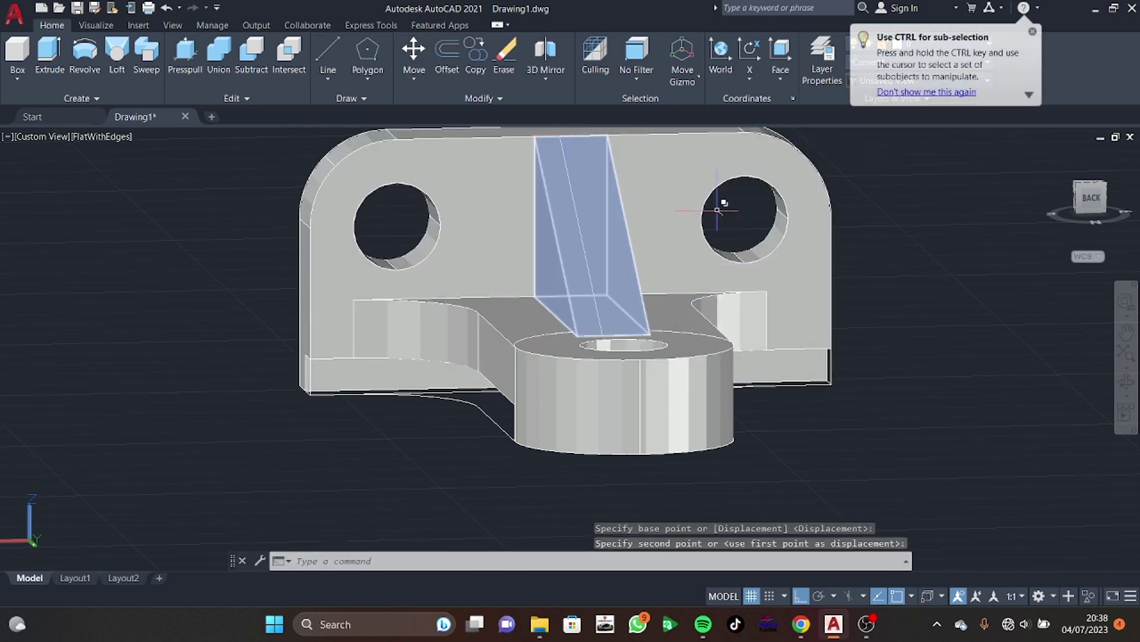
shift+drag(594, 267, 549, 347)
mouse_move(549, 347)
shift+middle_down()
mouse_move(731, 248)
mouse_move(712, 262)
shift+middle_up()
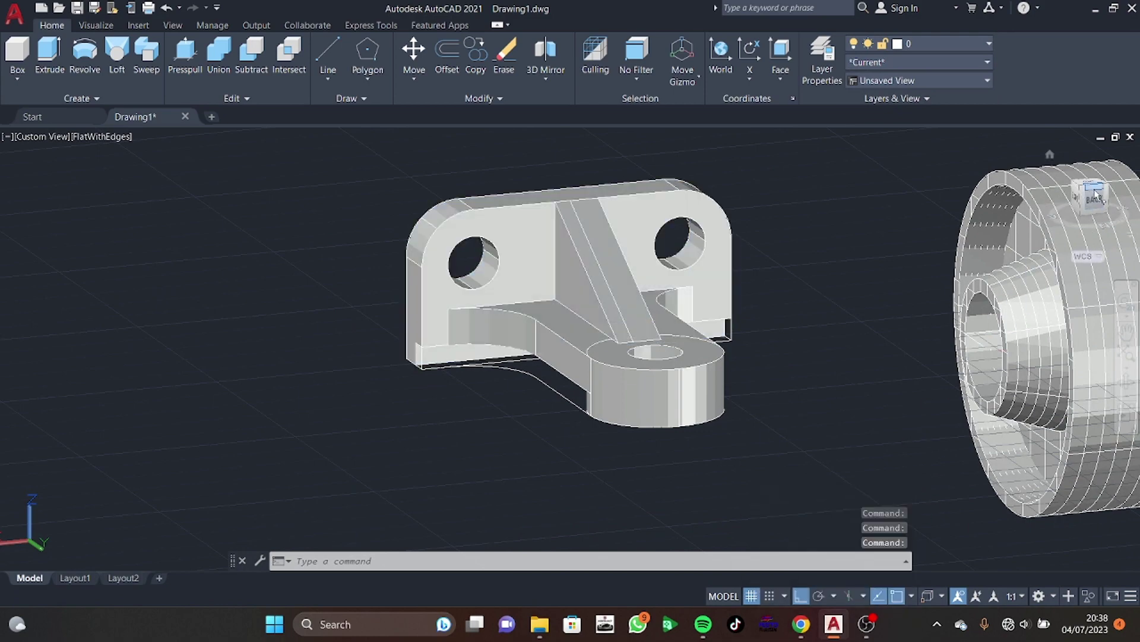
Switch to Top view, zoom in, and check the belt roller support reference drawing in Chrome
click(1056, 234)
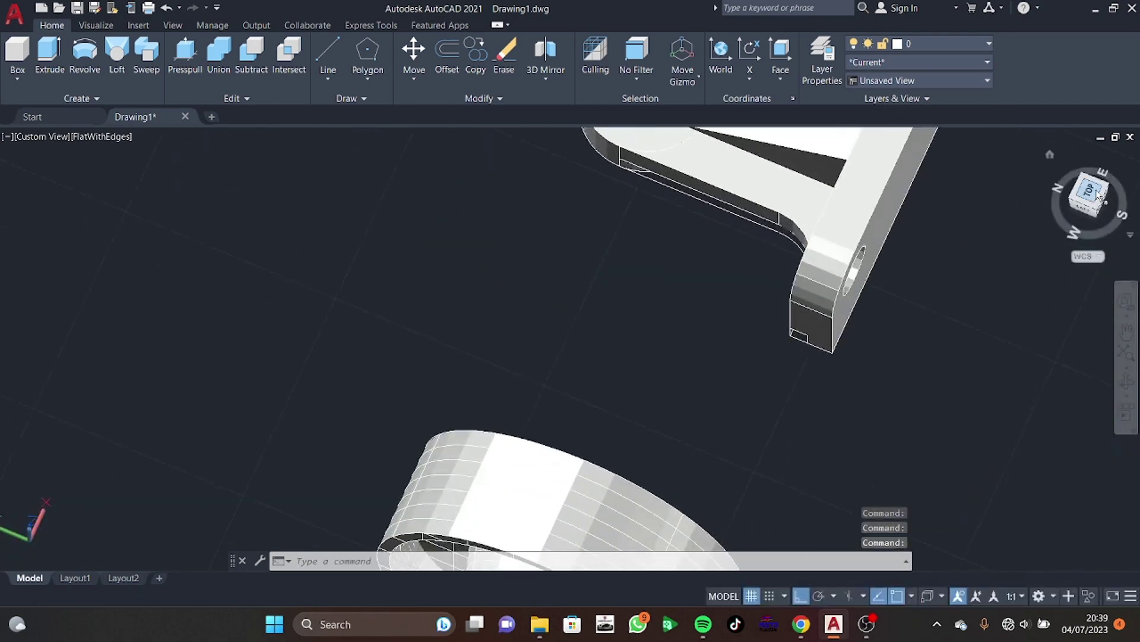
click(1091, 195)
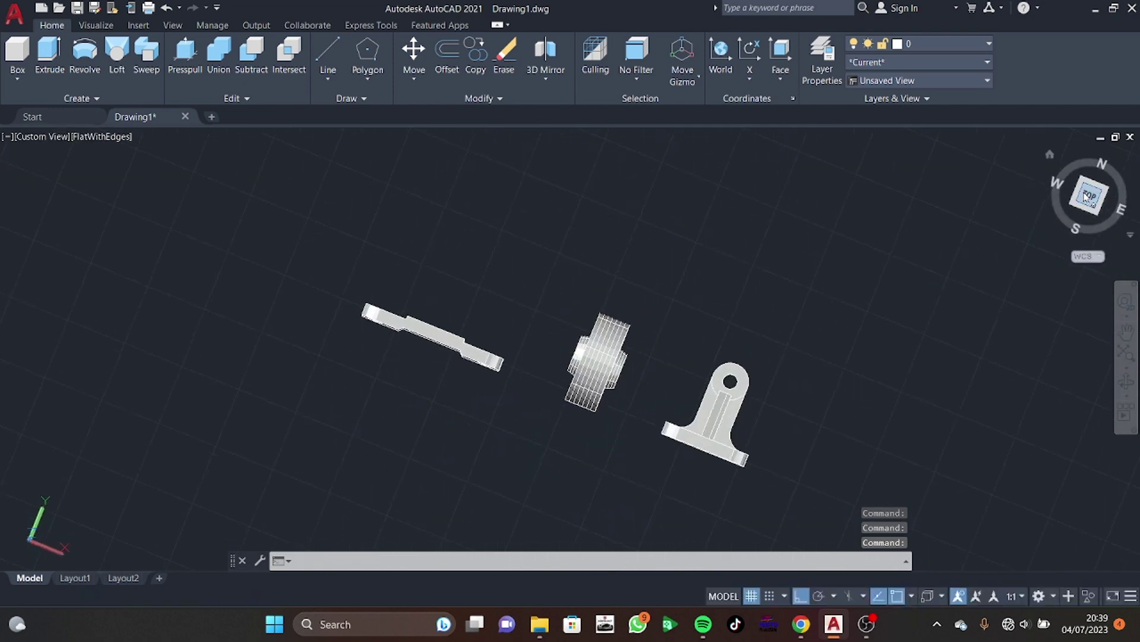
scroll(918, 411, up, 2)
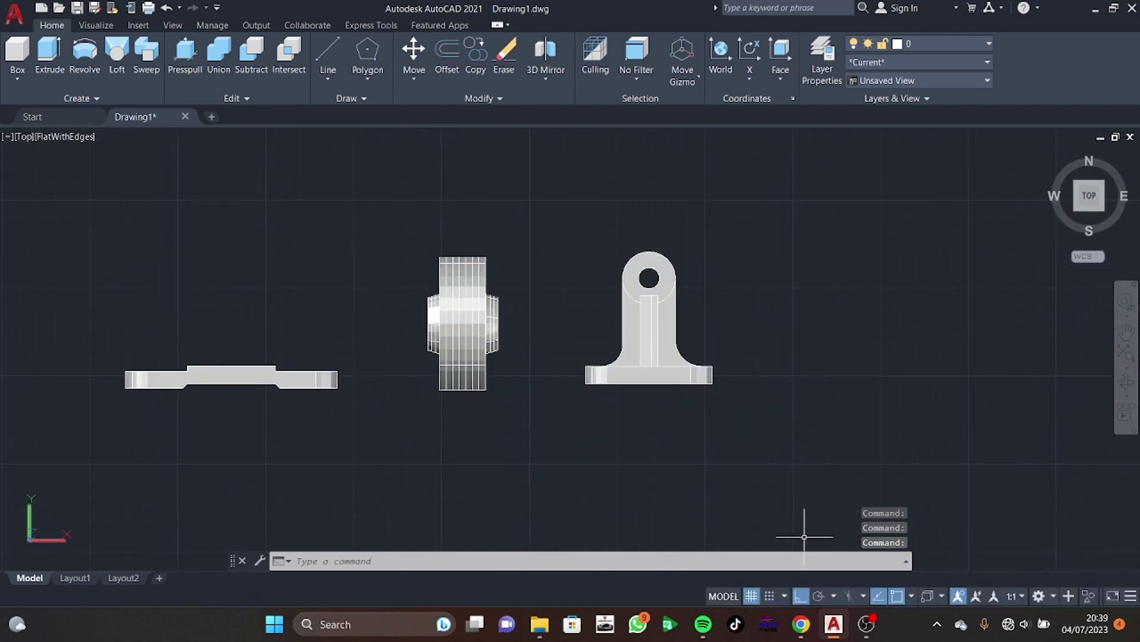
click(801, 624)
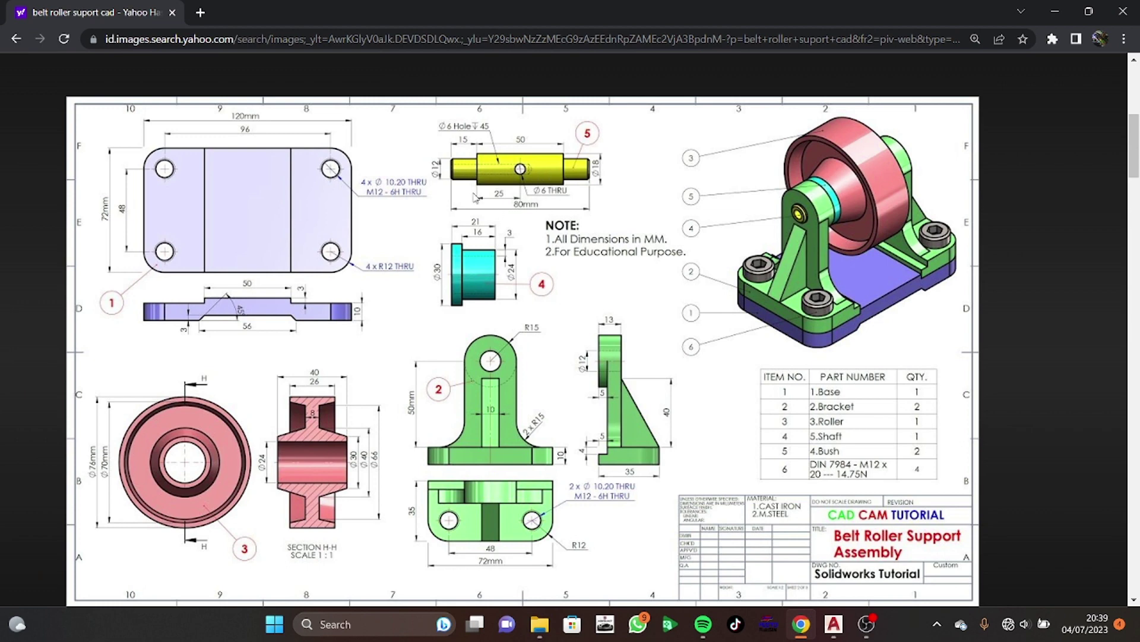
Return to AutoCAD and pan and zoom to centre the bracket
click(832, 629)
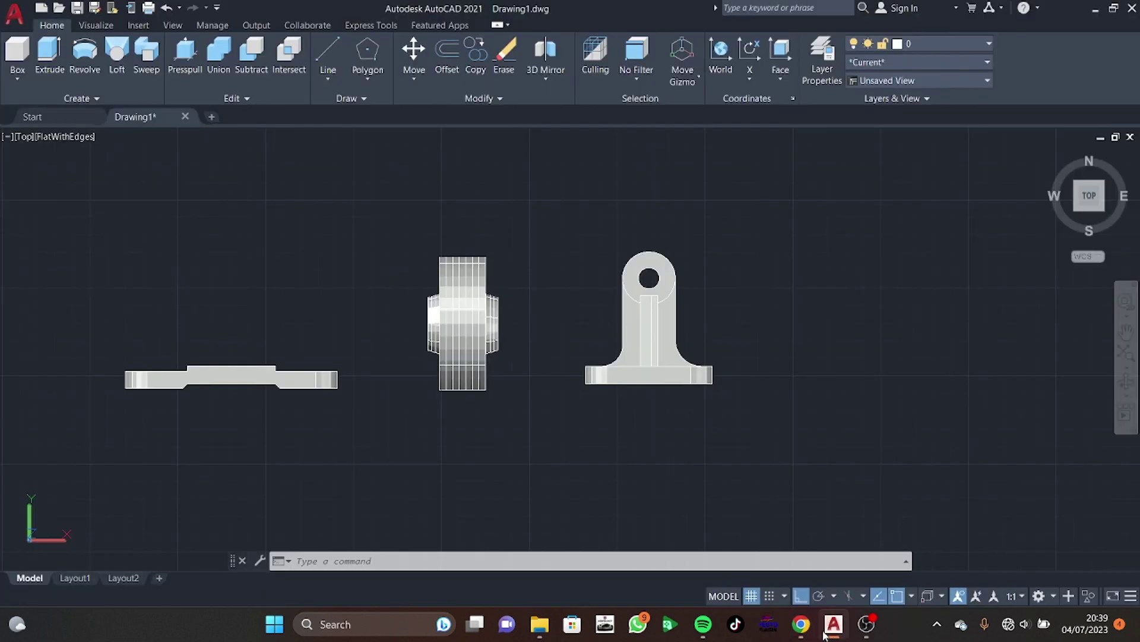
middle_drag(849, 386, 824, 390)
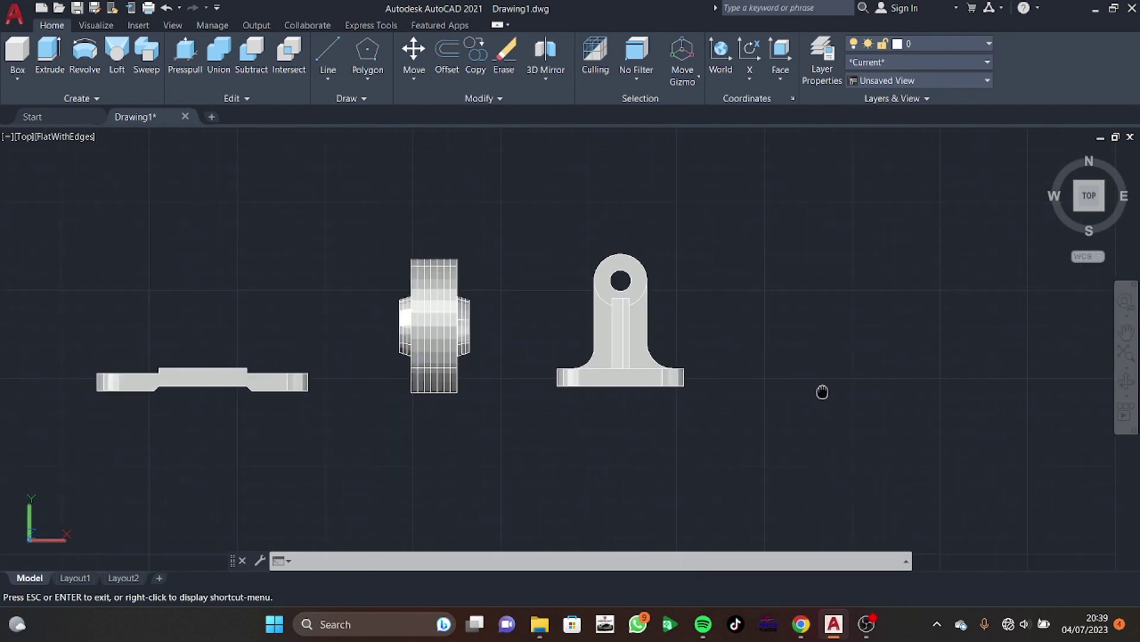
middle_drag(646, 383, 486, 385)
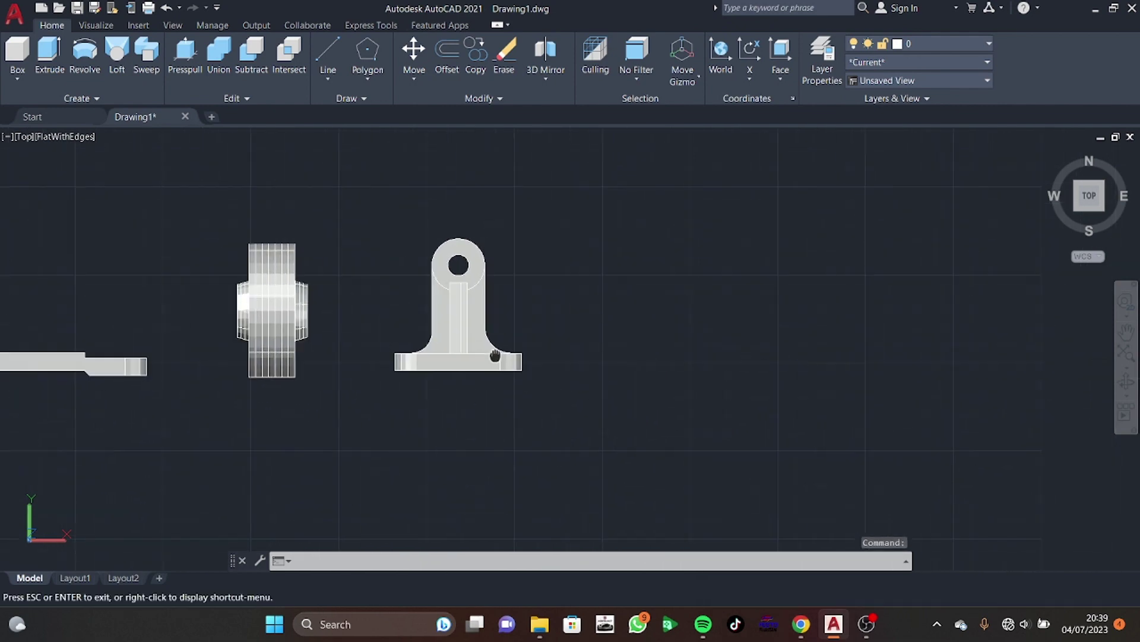
middle_drag(238, 369, 498, 352)
drag(498, 352, 339, 369)
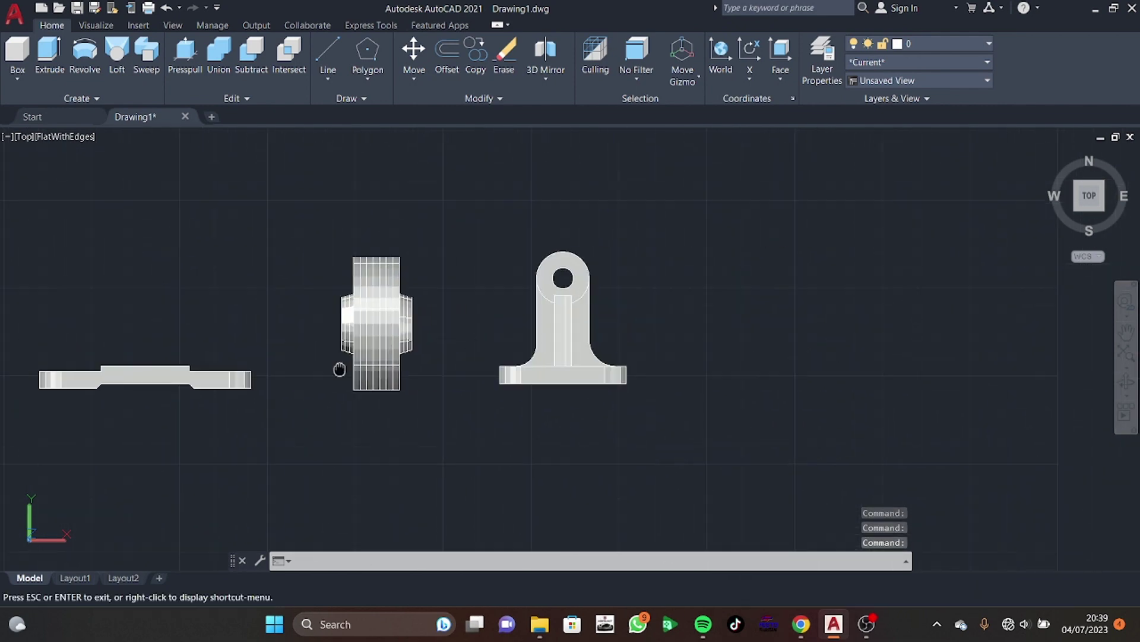
drag(721, 344, 614, 346)
key(Escape)
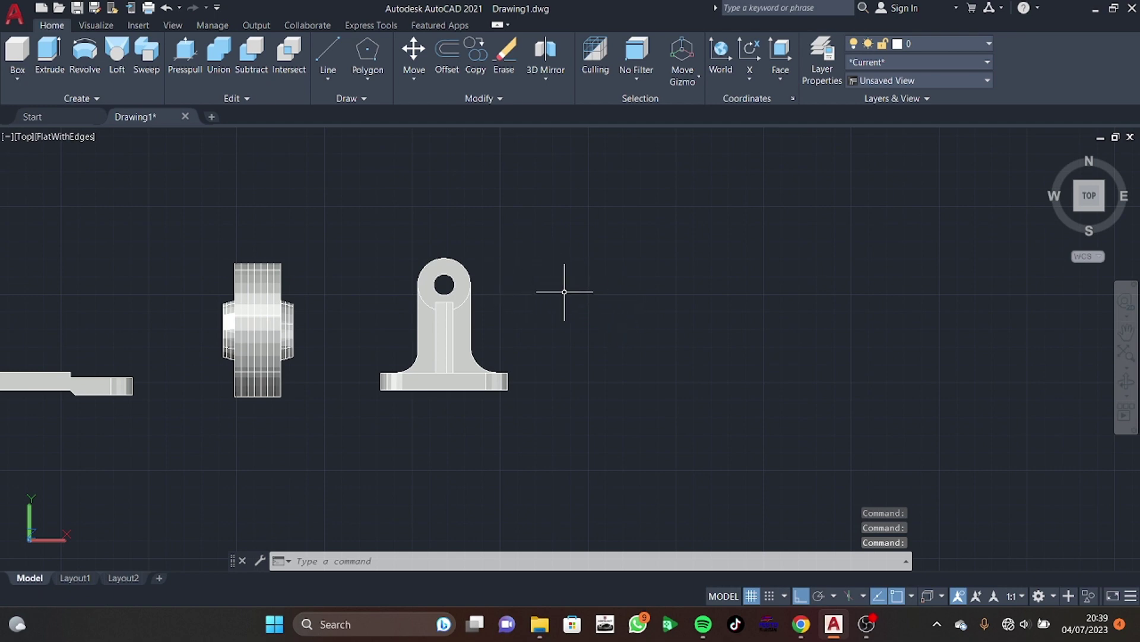
scroll(592, 305, up, 2)
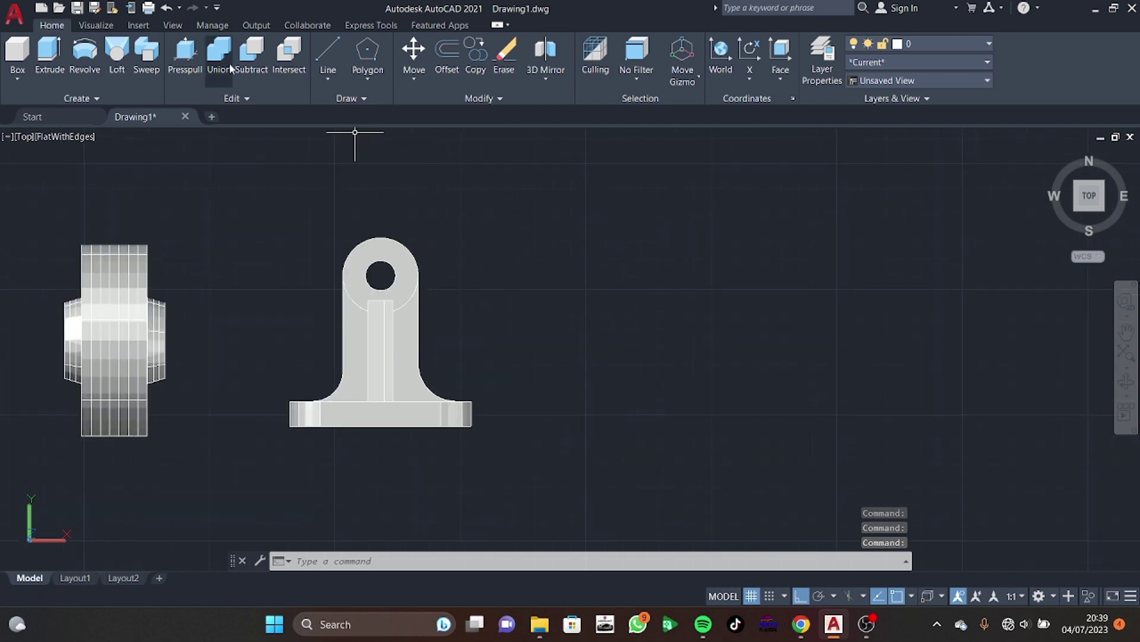
Union the bracket's 24 window-selected pieces into one solid
click(219, 53)
click(575, 274)
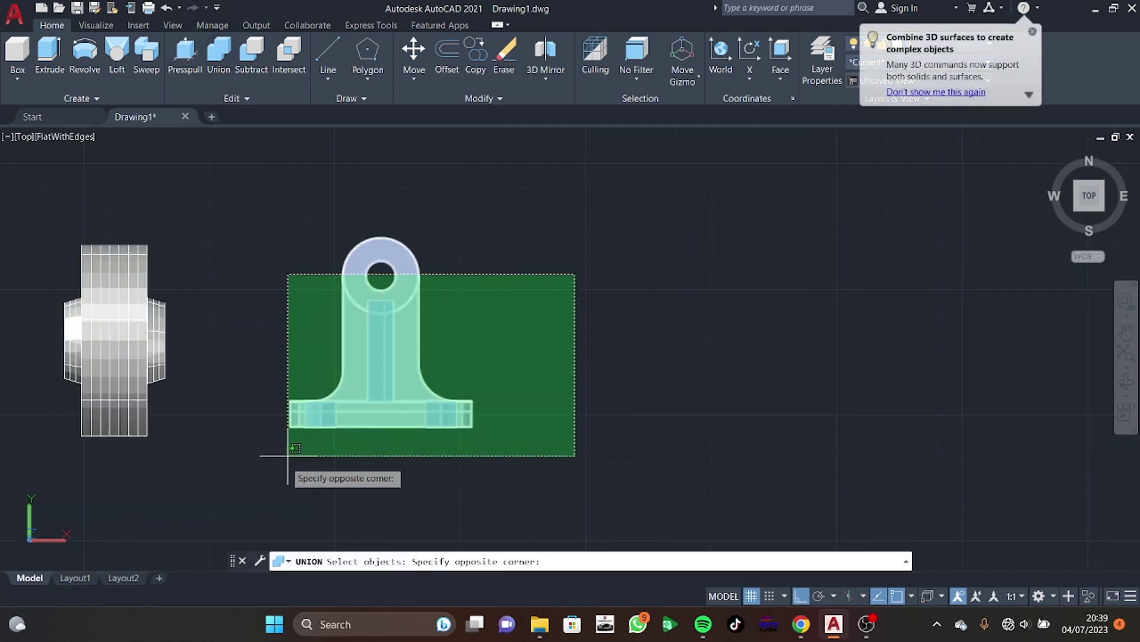
click(284, 454)
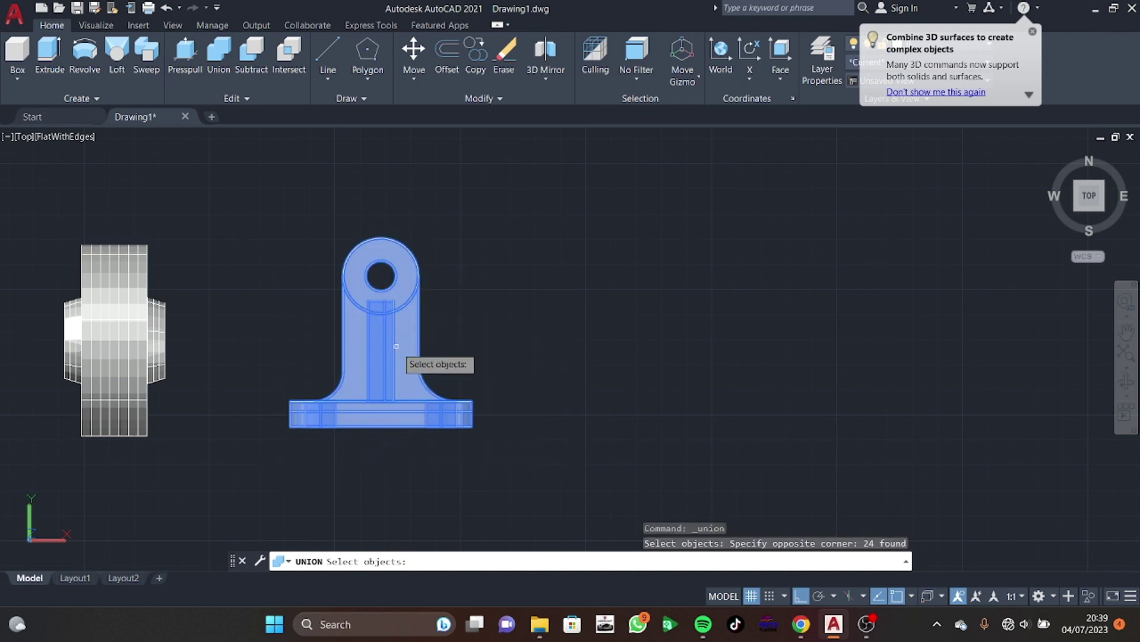
key(Return)
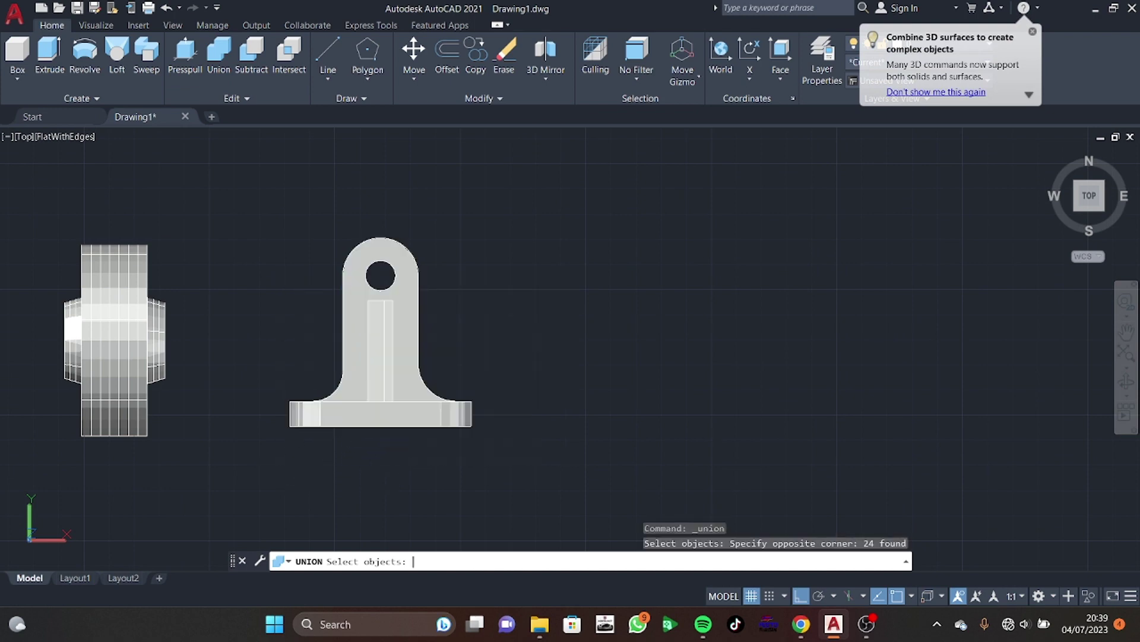
key(Return)
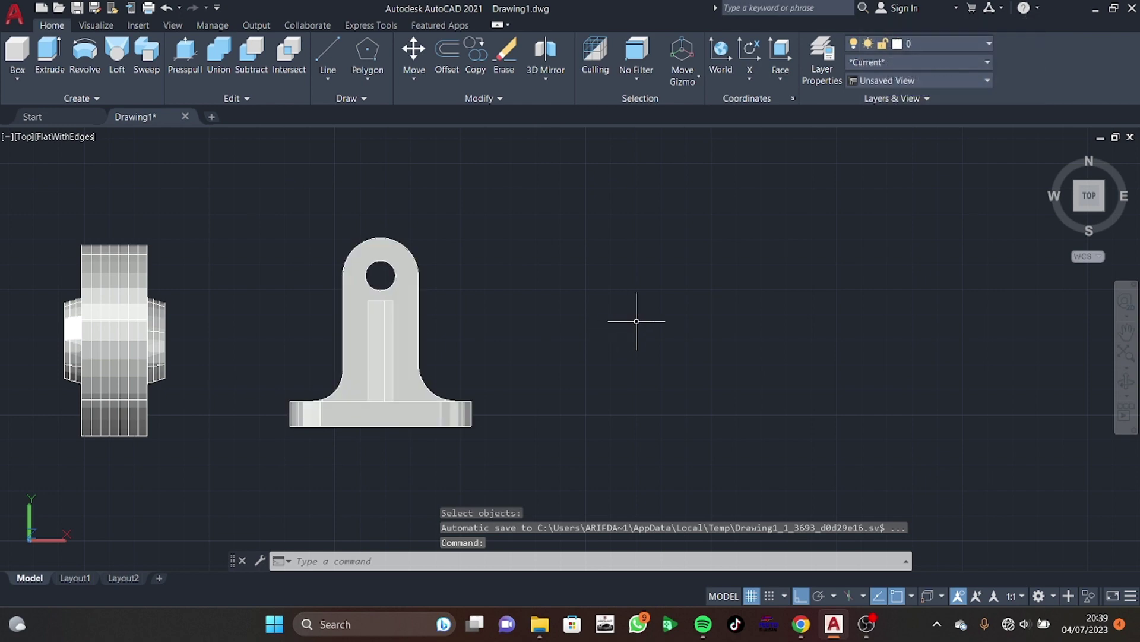
Pan left to make room beside the bracket and start a circle
middle_drag(654, 332, 586, 331)
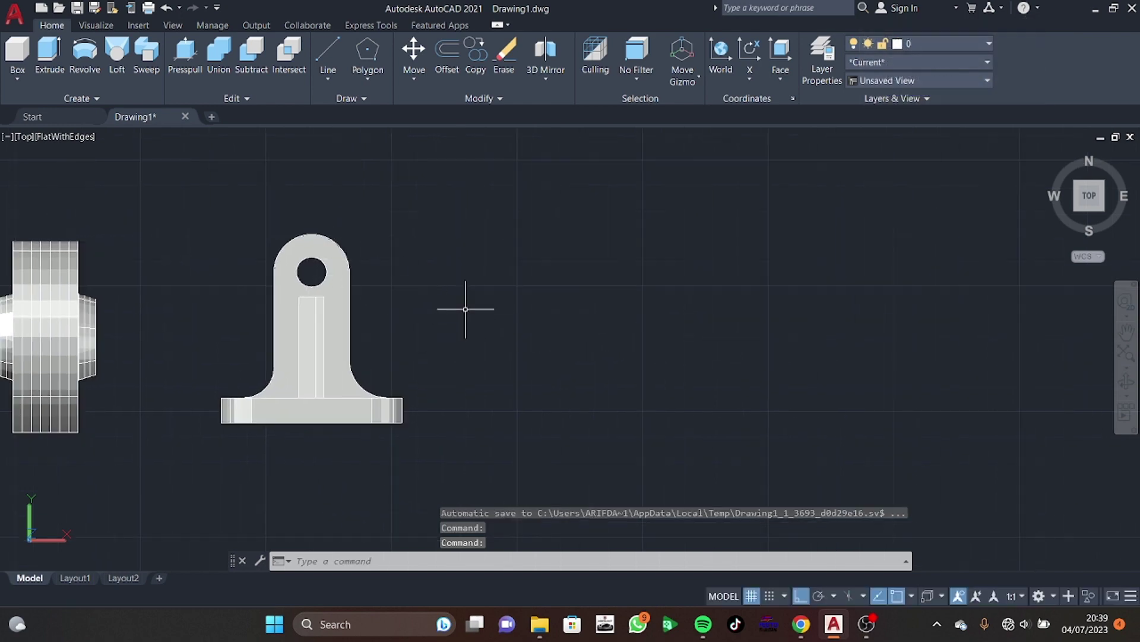
text(l)
key(Return)
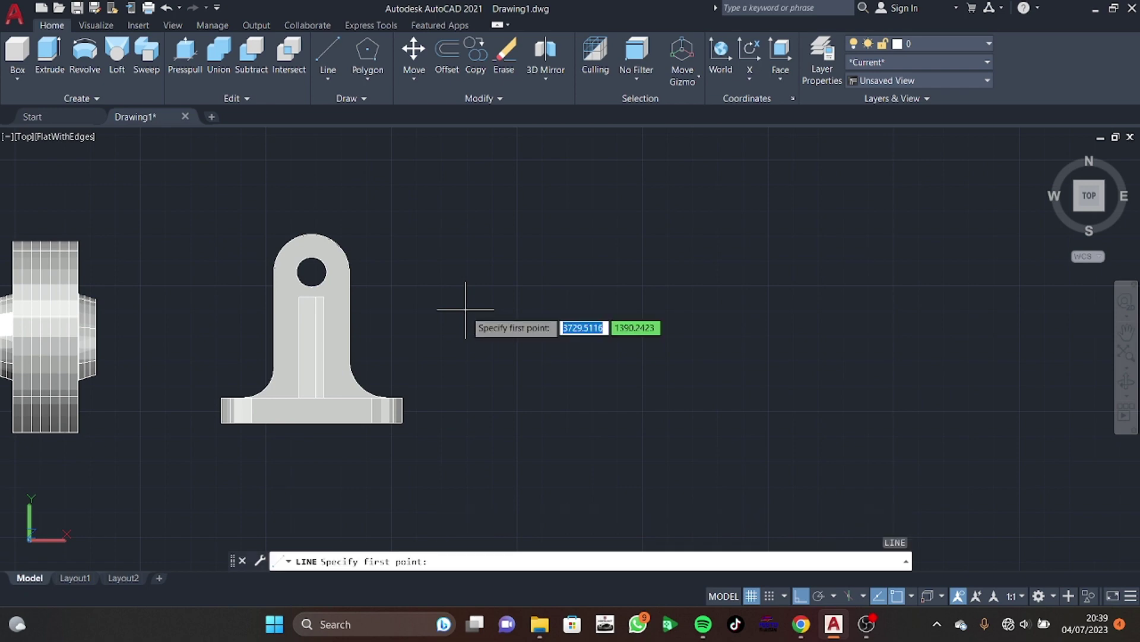
key(Escape)
key(Return)
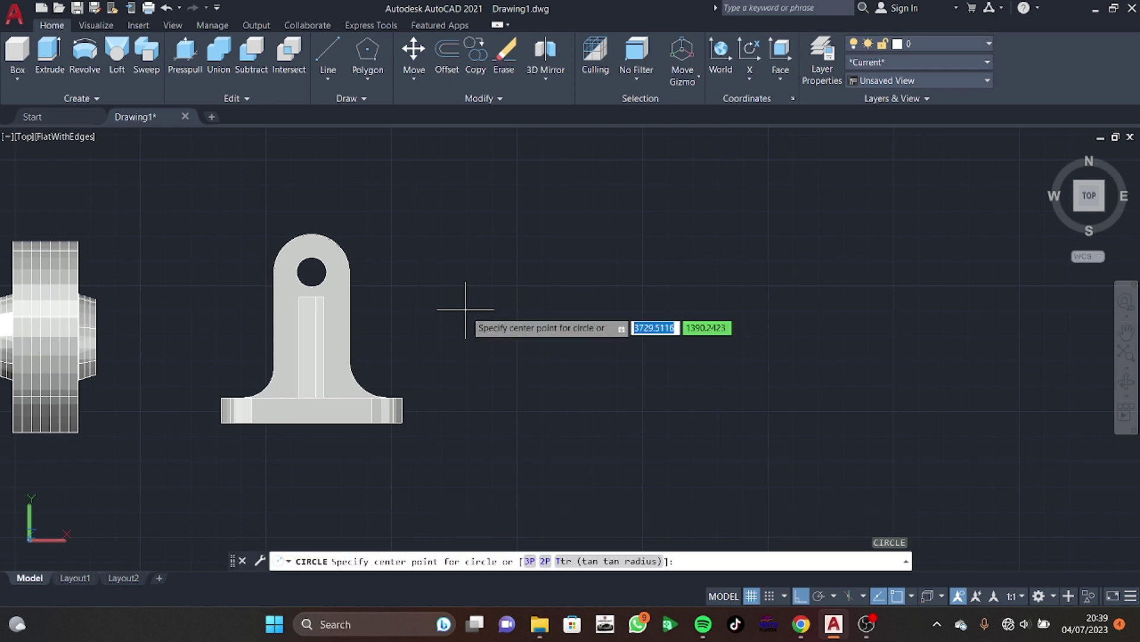
Draw a radius-6 circle beside the bracket and a concentric trial circle of radius 18
click(486, 271)
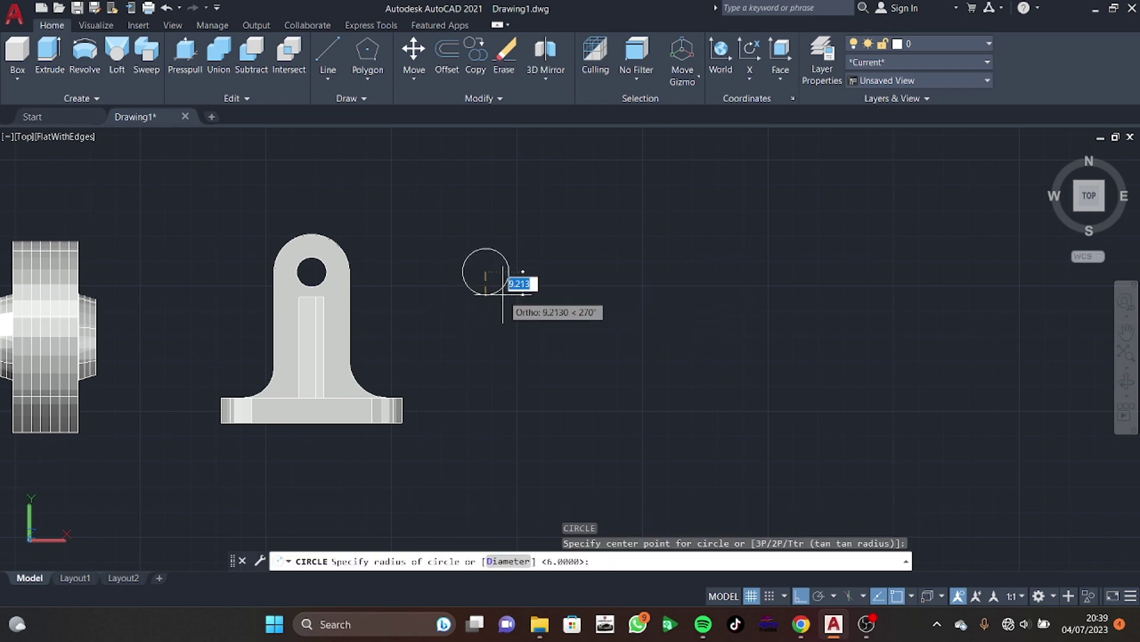
key(Return)
key(Return)
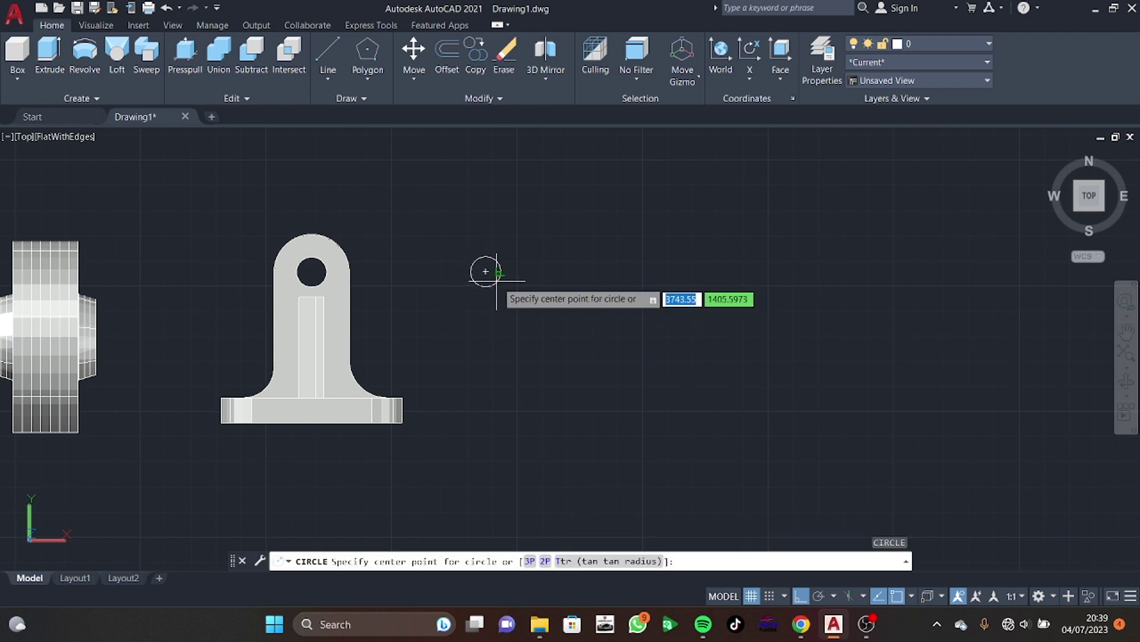
click(486, 272)
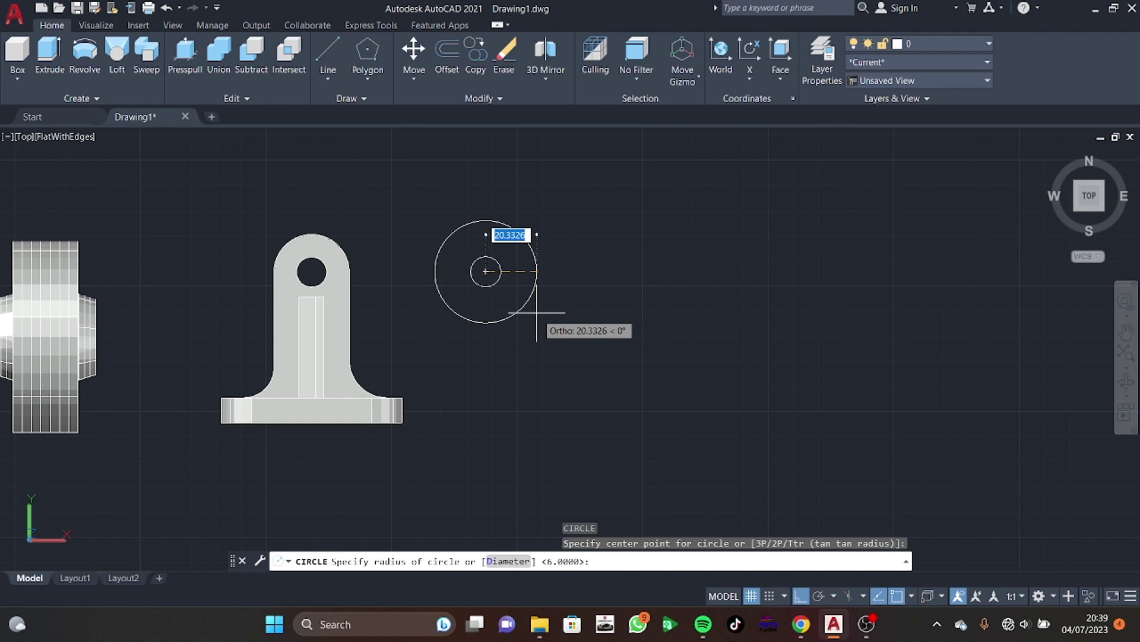
text(18)
key(Return)
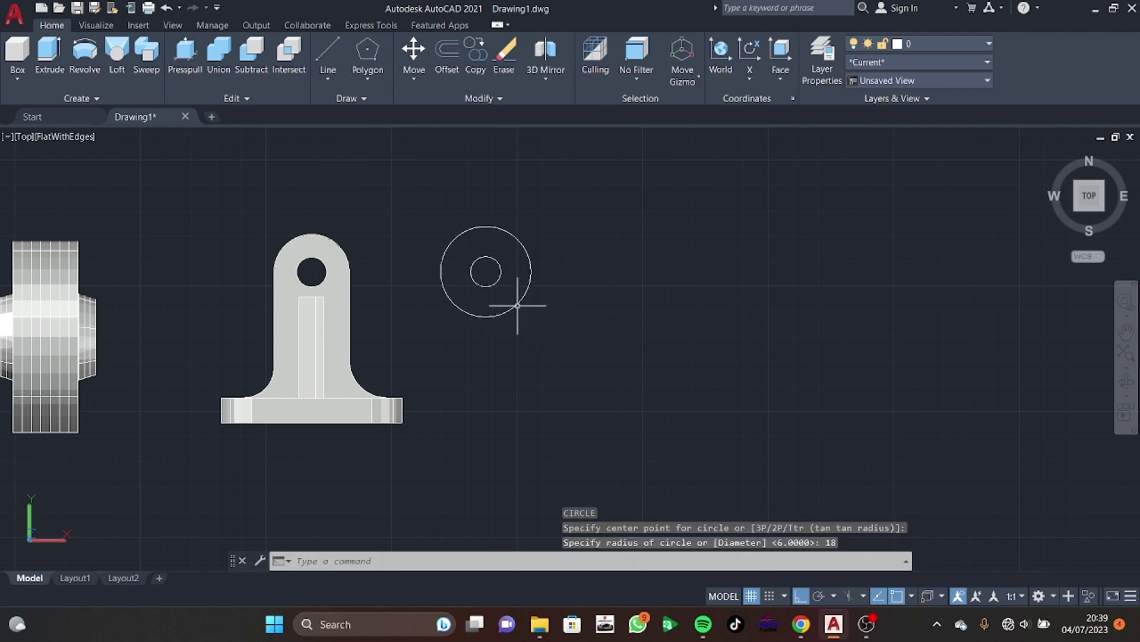
Delete the radius-18 circle and draw a concentric radius-9 circle instead
click(501, 280)
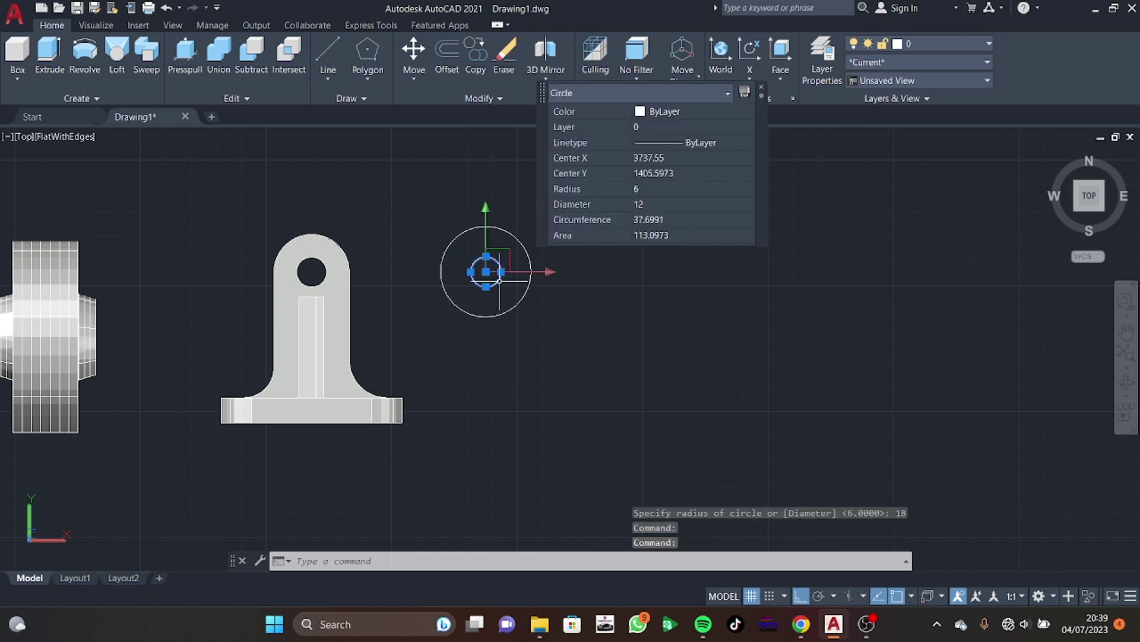
key(Escape)
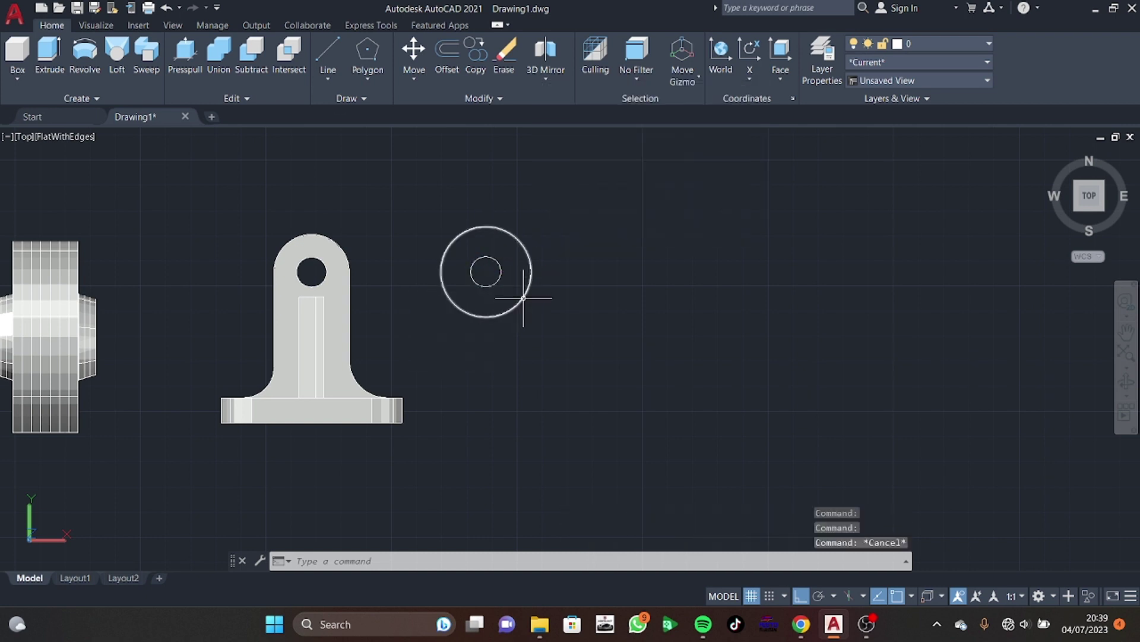
click(518, 292)
key(Delete)
text(c)
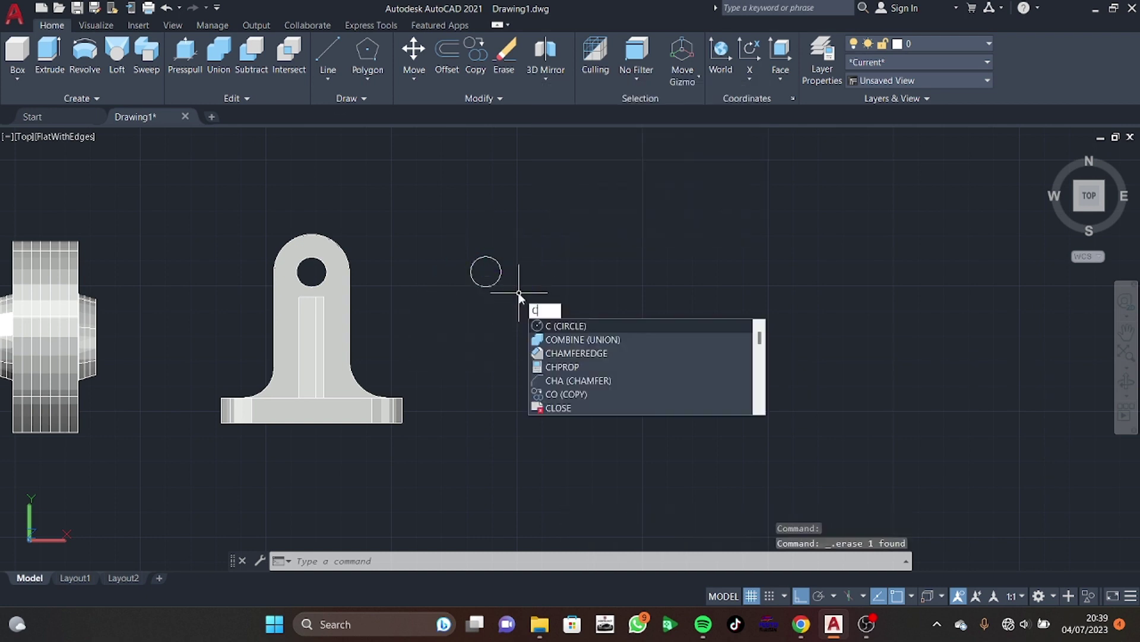
key(Return)
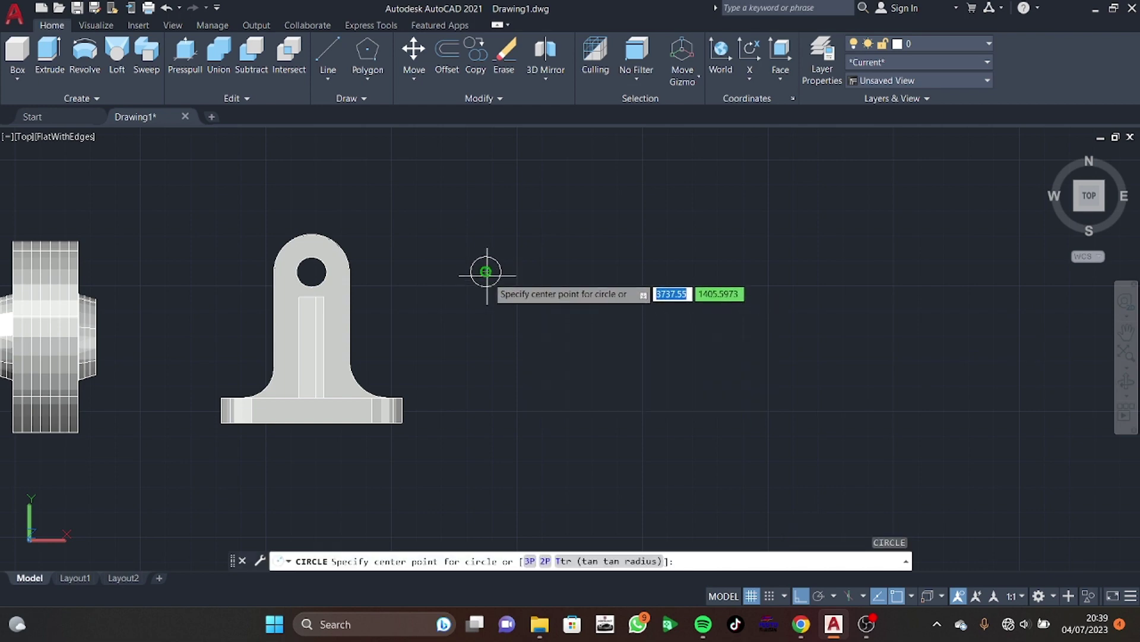
click(486, 272)
text(9)
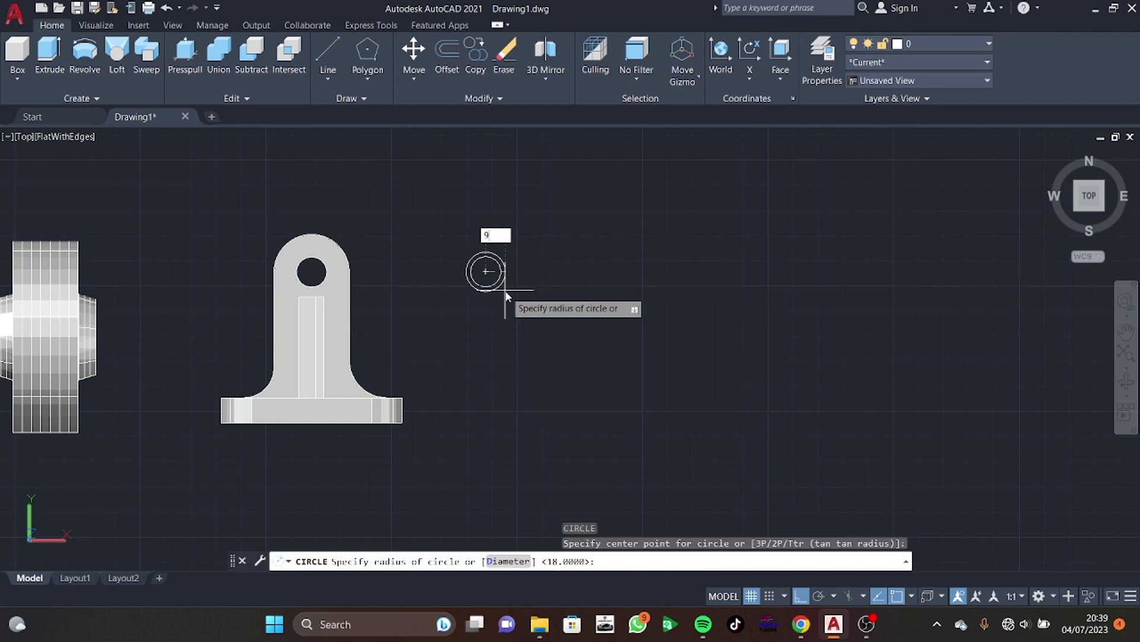
key(Return)
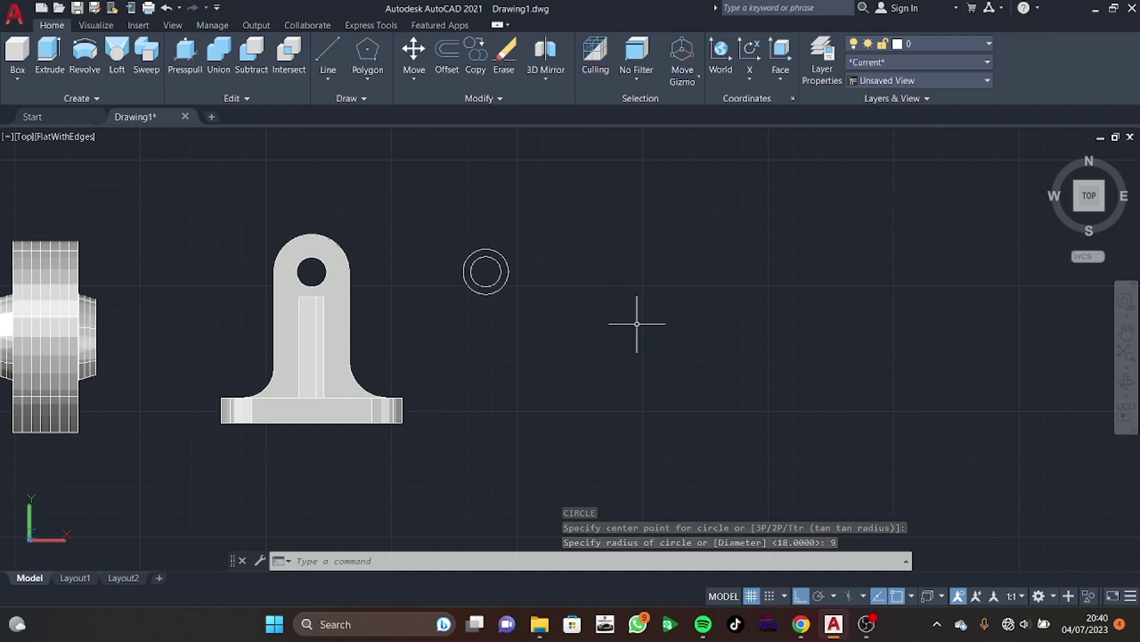
Press-pull the circle profiles: the outer area 15 units and the inner circle 50 units
click(186, 56)
mouse_move(653, 291)
shift+middle_down()
mouse_move(579, 246)
mouse_move(558, 308)
mouse_move(599, 388)
shift+middle_up()
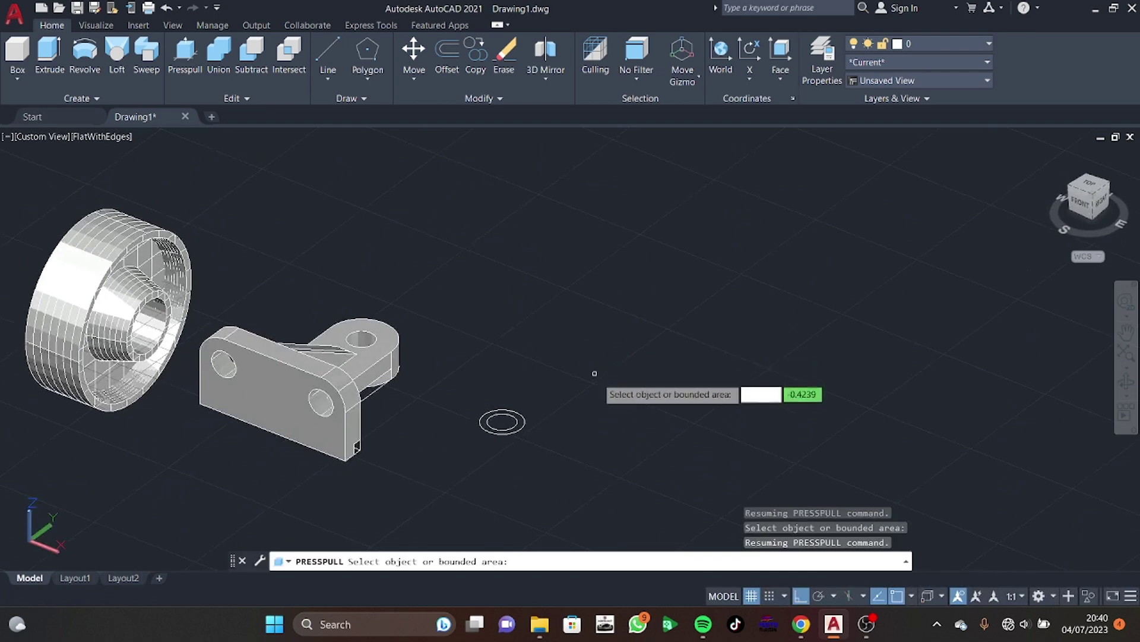
click(520, 426)
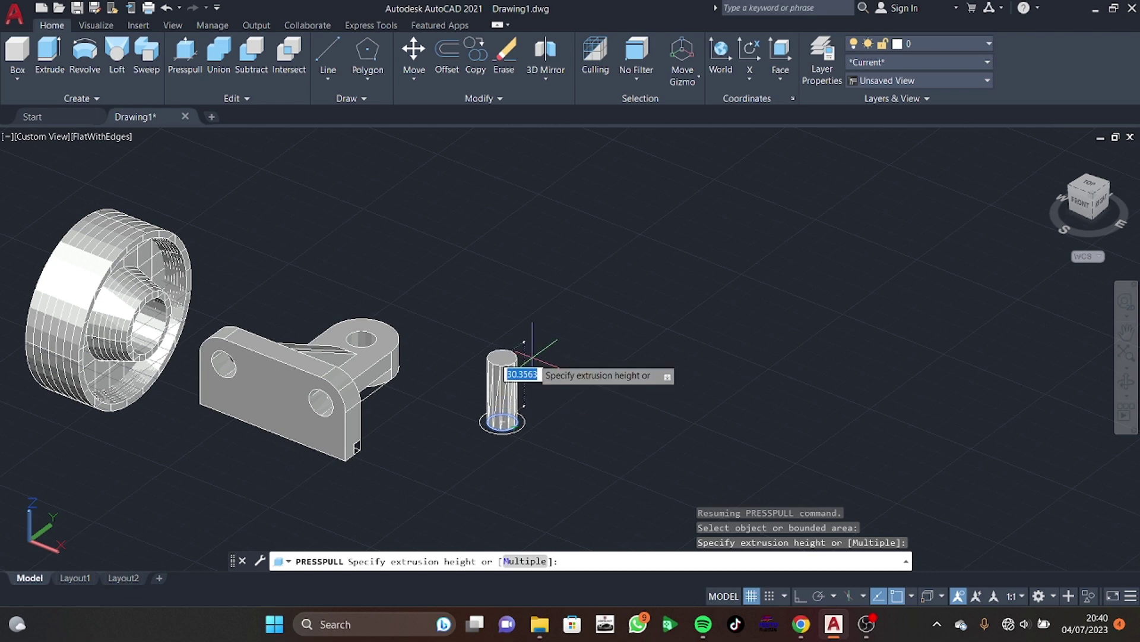
text(15)
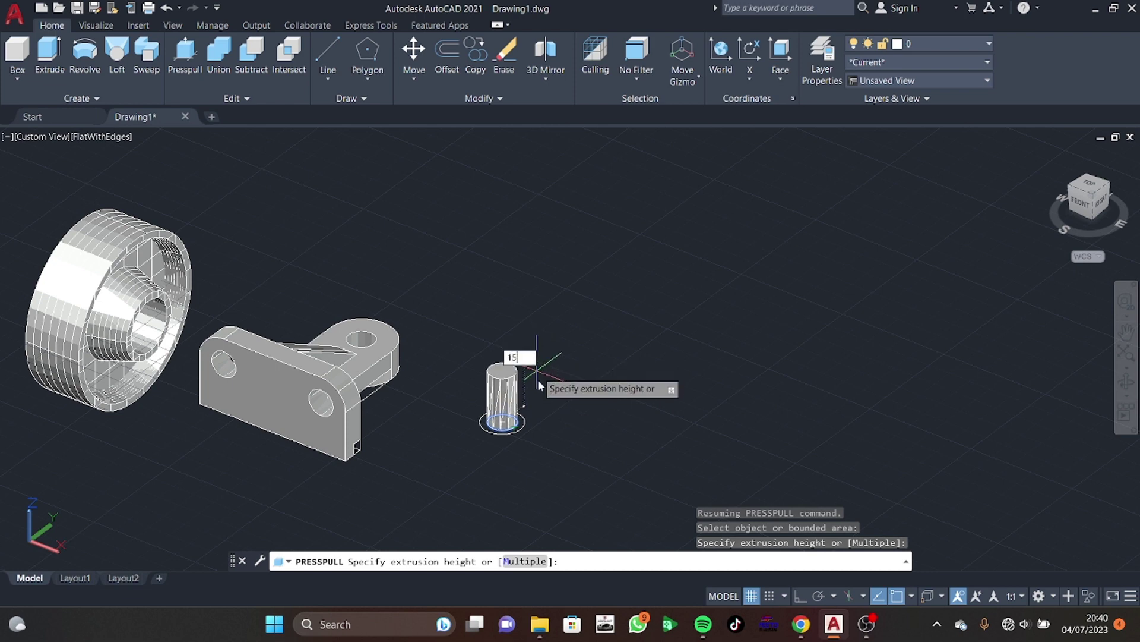
key(Return)
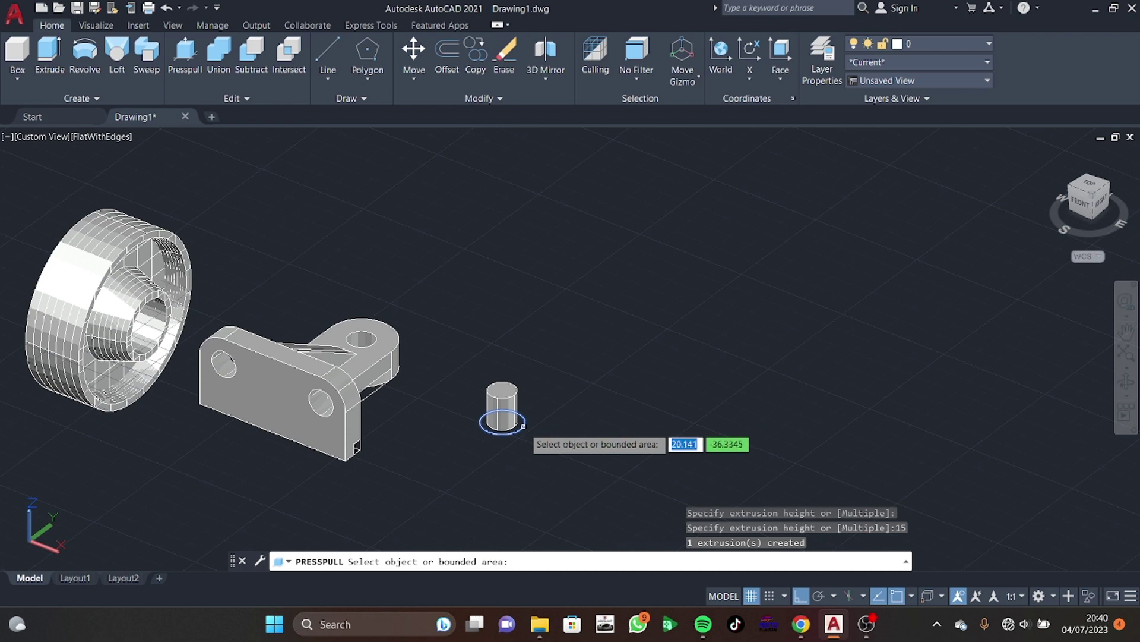
click(523, 425)
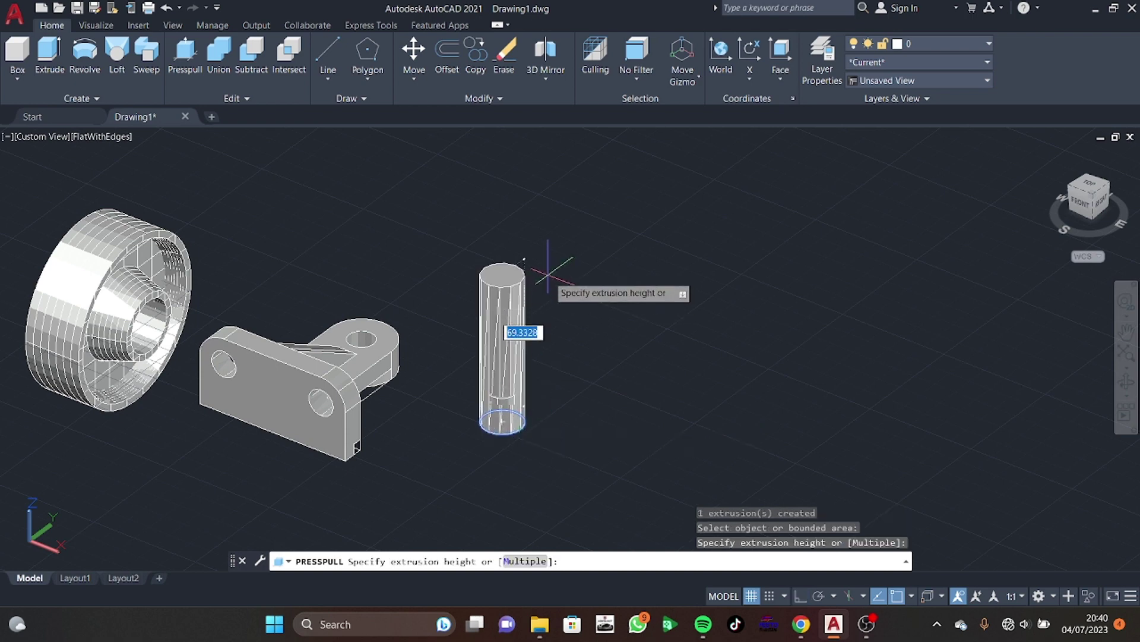
text(50)
key(Return)
key(Return)
click(502, 332)
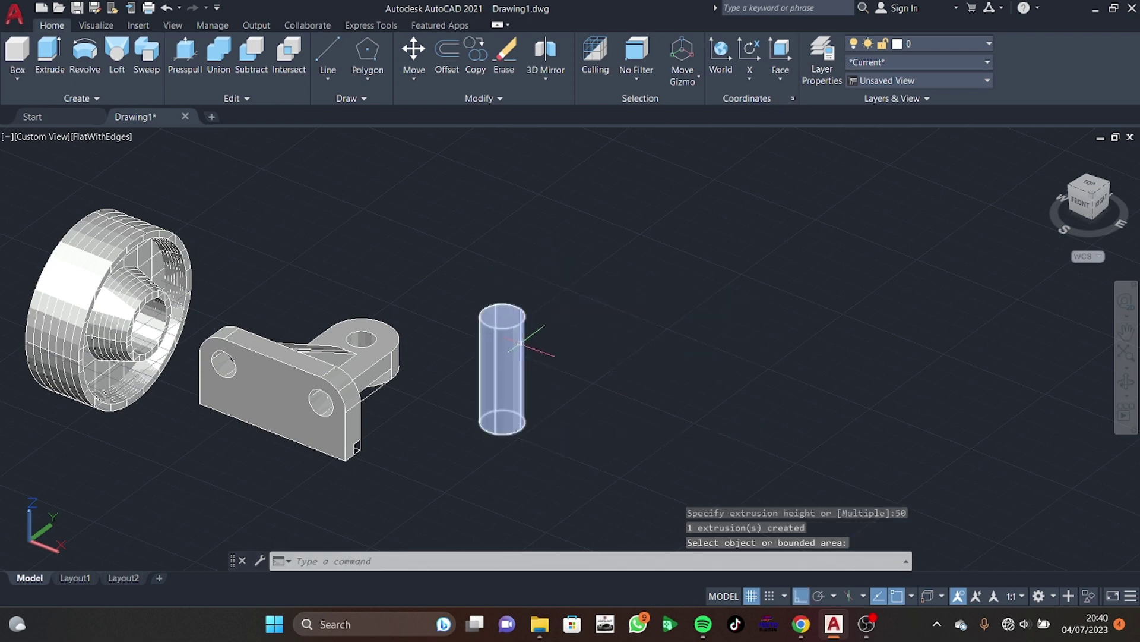
Move the tall cylinder onto the short pin
click(414, 50)
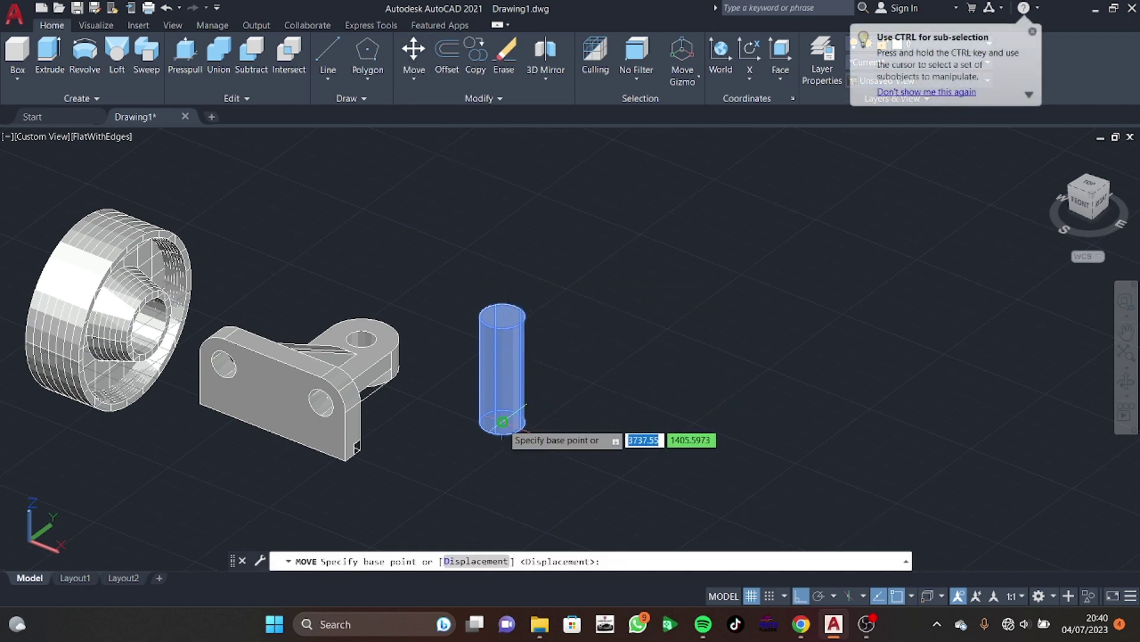
click(502, 393)
key(Return)
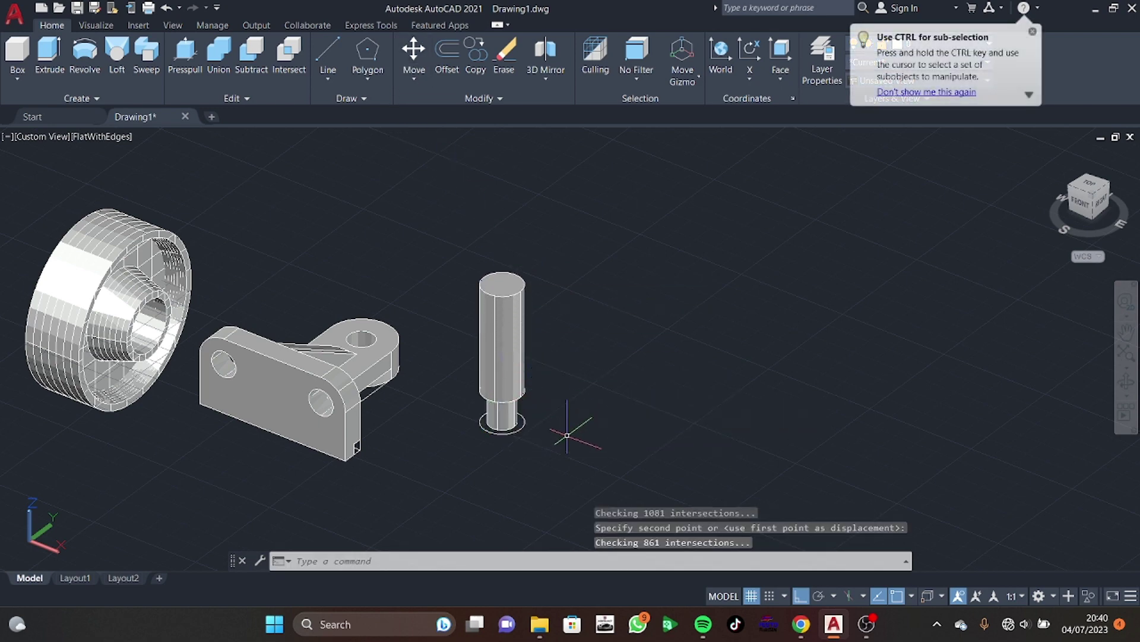
shift+middle_drag(567, 435, 523, 400)
Copy the short pin and move the copy onto the top of the shaft
click(511, 389)
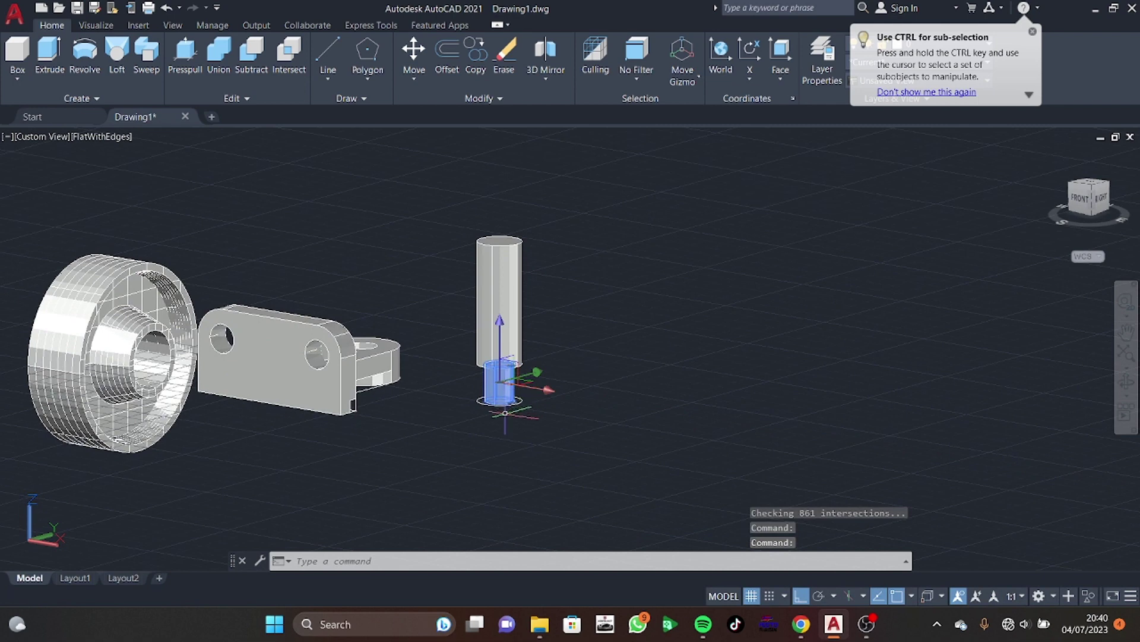
key(ctrl+c)
key(ctrl+v)
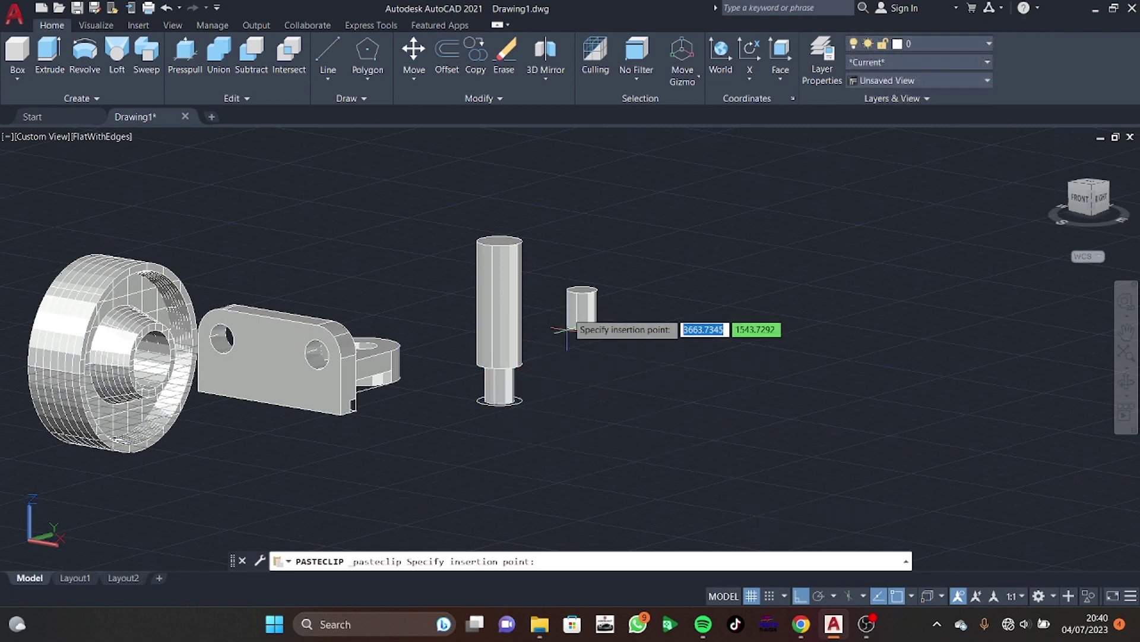
click(597, 278)
click(413, 51)
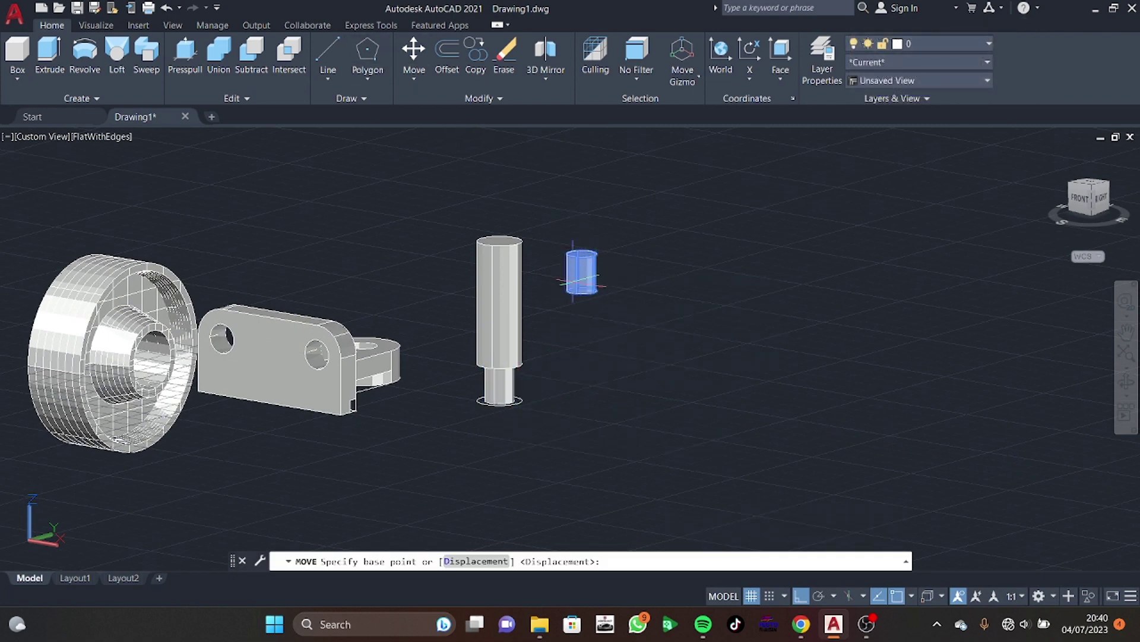
click(581, 291)
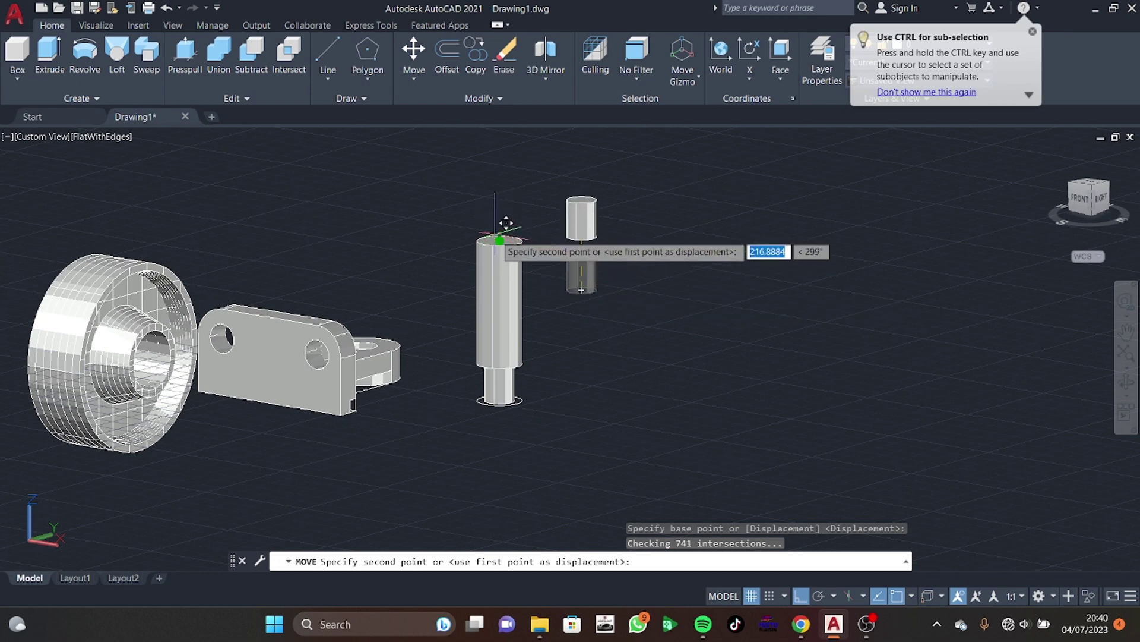
click(499, 240)
key(Escape)
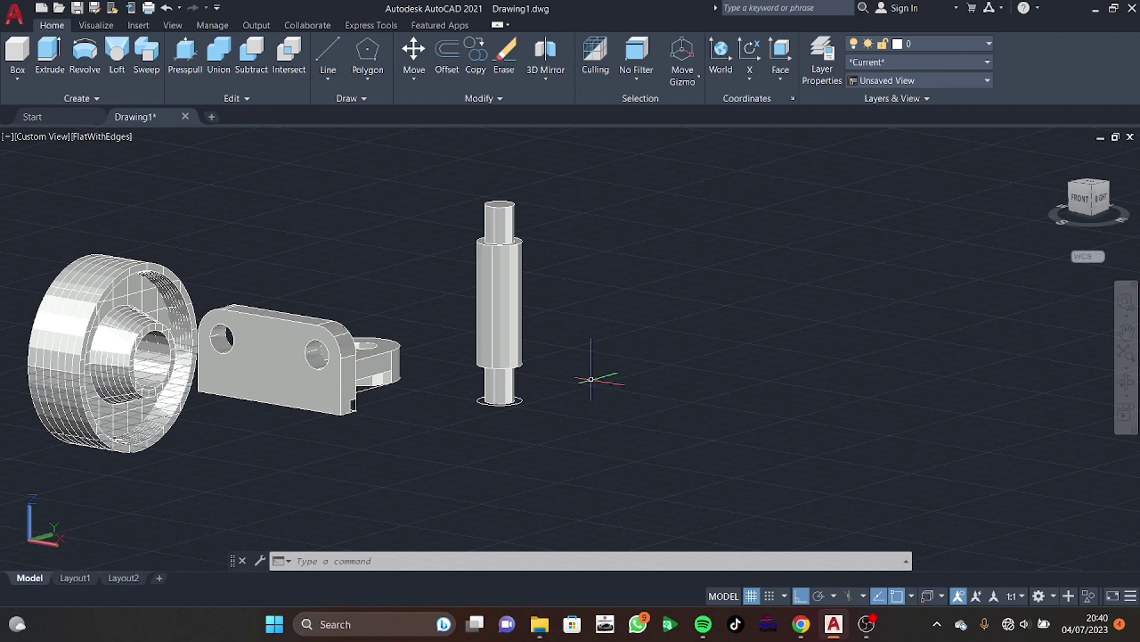
Switch to Top view and zoom in on the shaft
shift+middle_drag(591, 379, 578, 387)
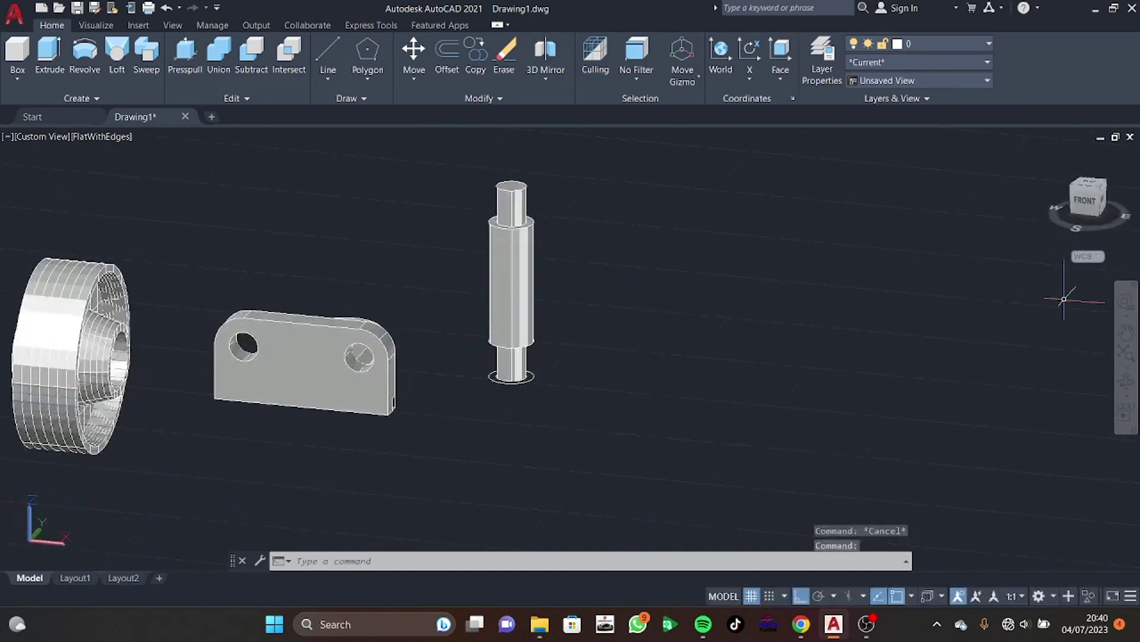
click(1087, 200)
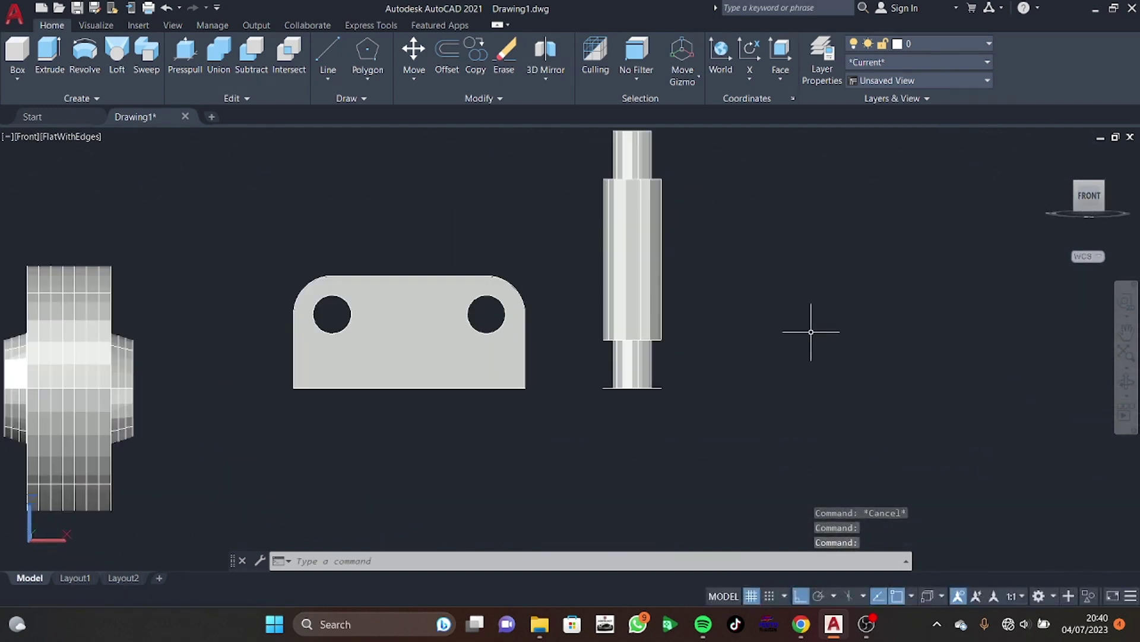
scroll(798, 326, up, 2)
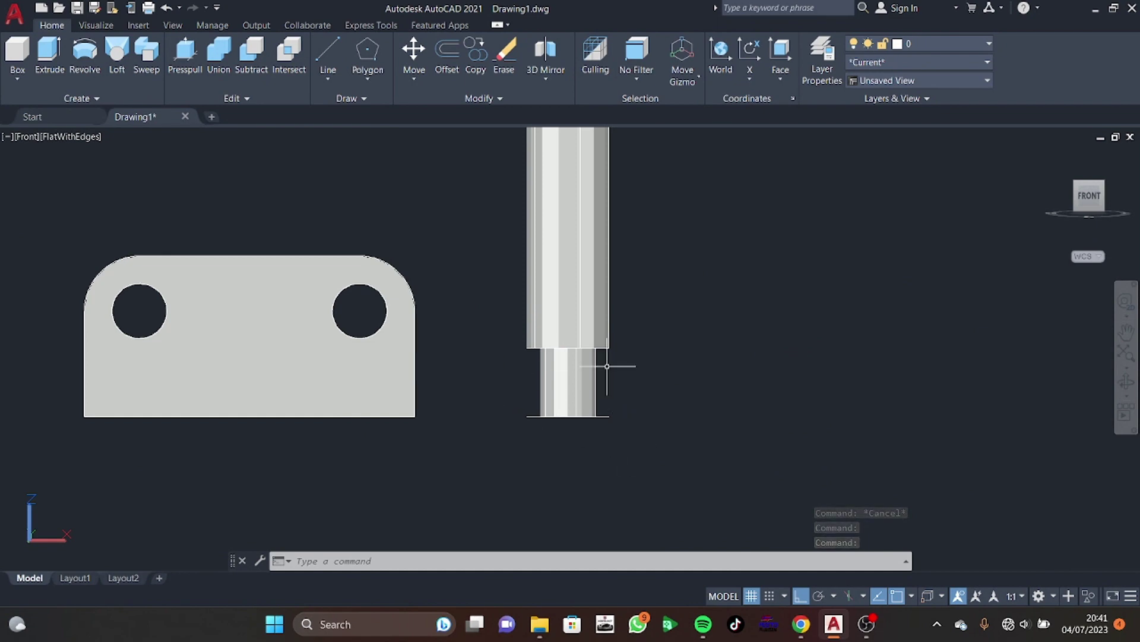
mouse_move(937, 250)
shift+middle_down()
mouse_move(927, 422)
mouse_move(918, 385)
shift+middle_up()
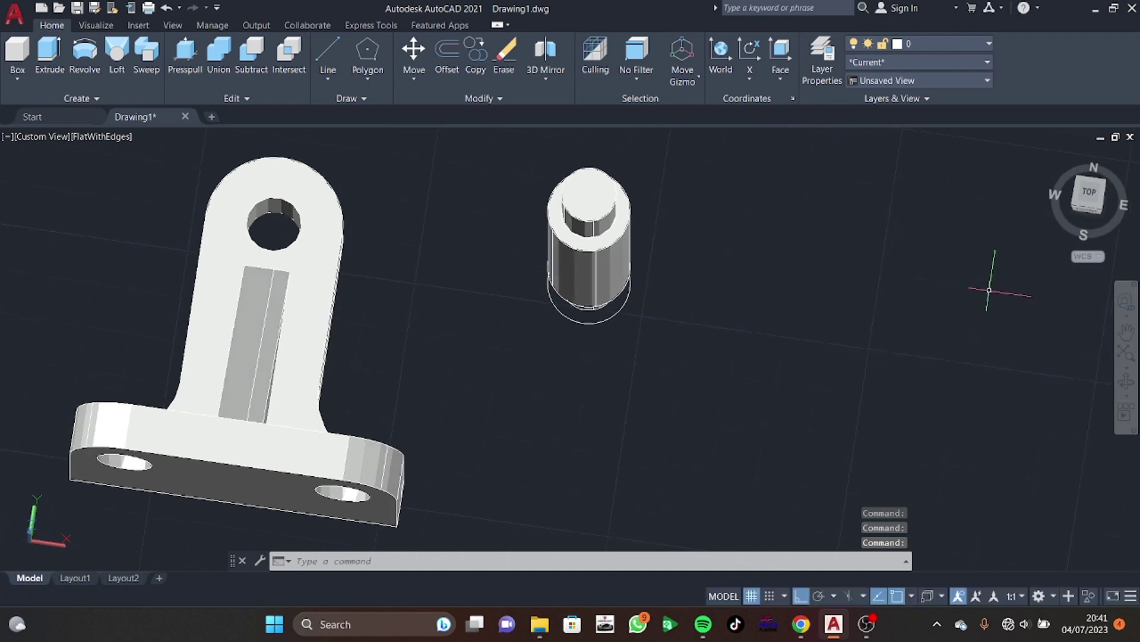
click(1088, 193)
scroll(862, 335, up, 5)
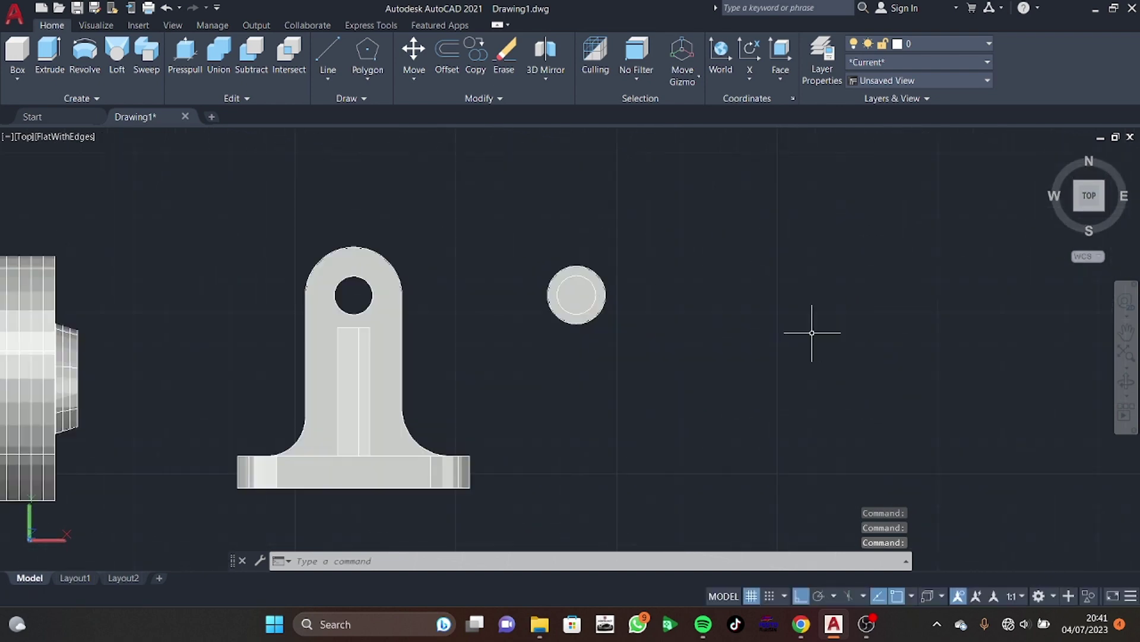
scroll(796, 321, up, 2)
Draw a radius-3 circle centred on the shaft end, then orbit back to 3D
key(Return)
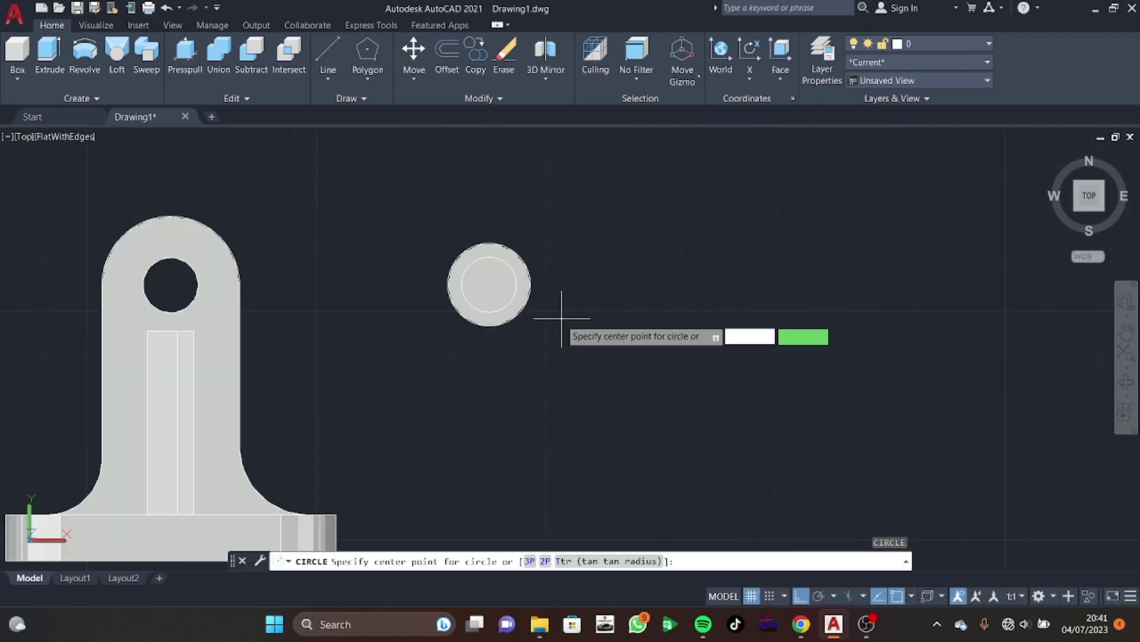
click(497, 288)
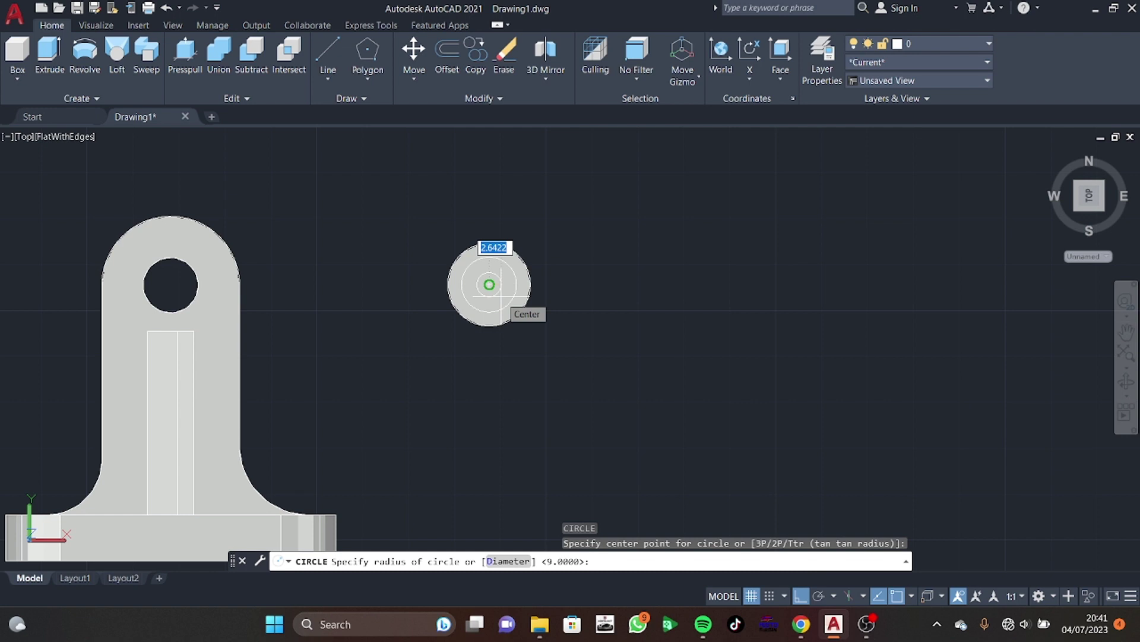
text(3)
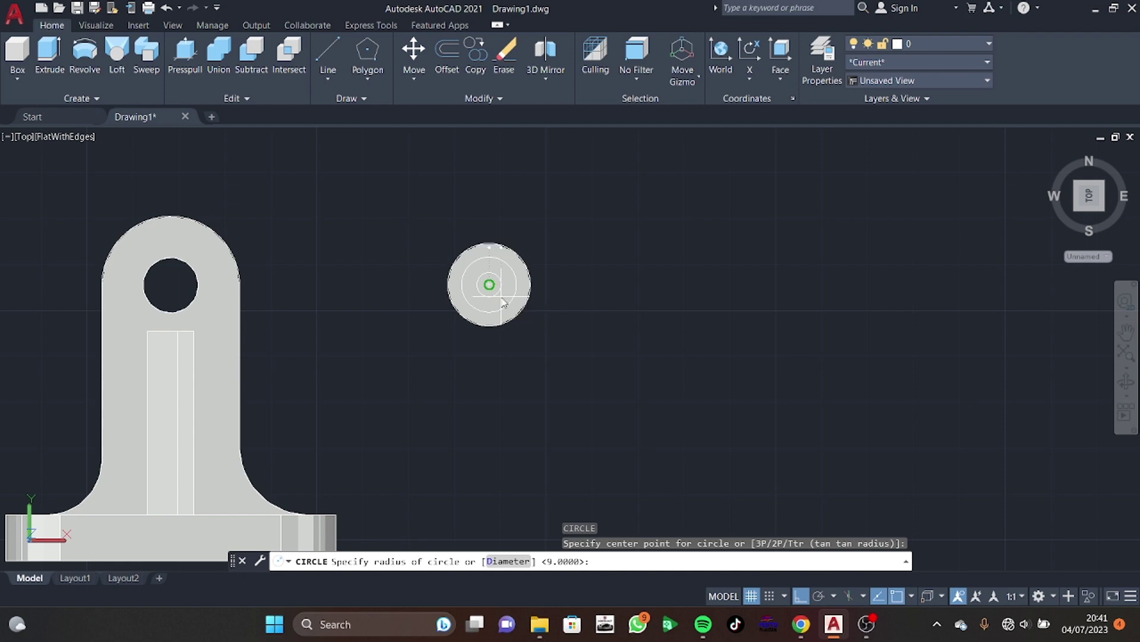
key(Return)
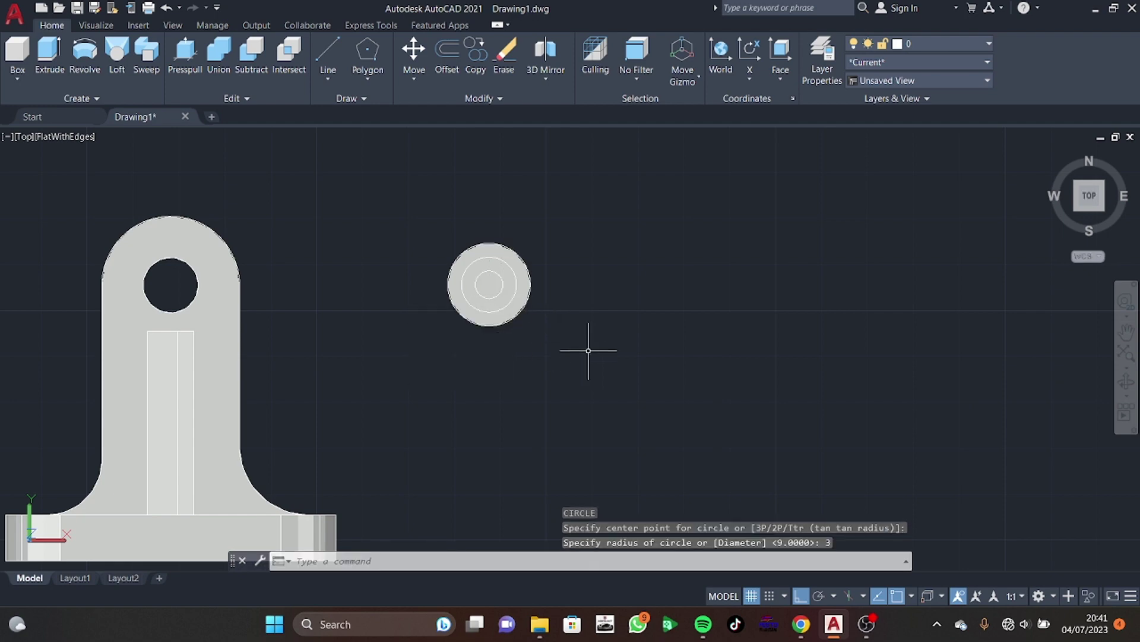
mouse_move(591, 344)
shift+middle_down()
mouse_move(619, 297)
mouse_move(312, 217)
shift+middle_up()
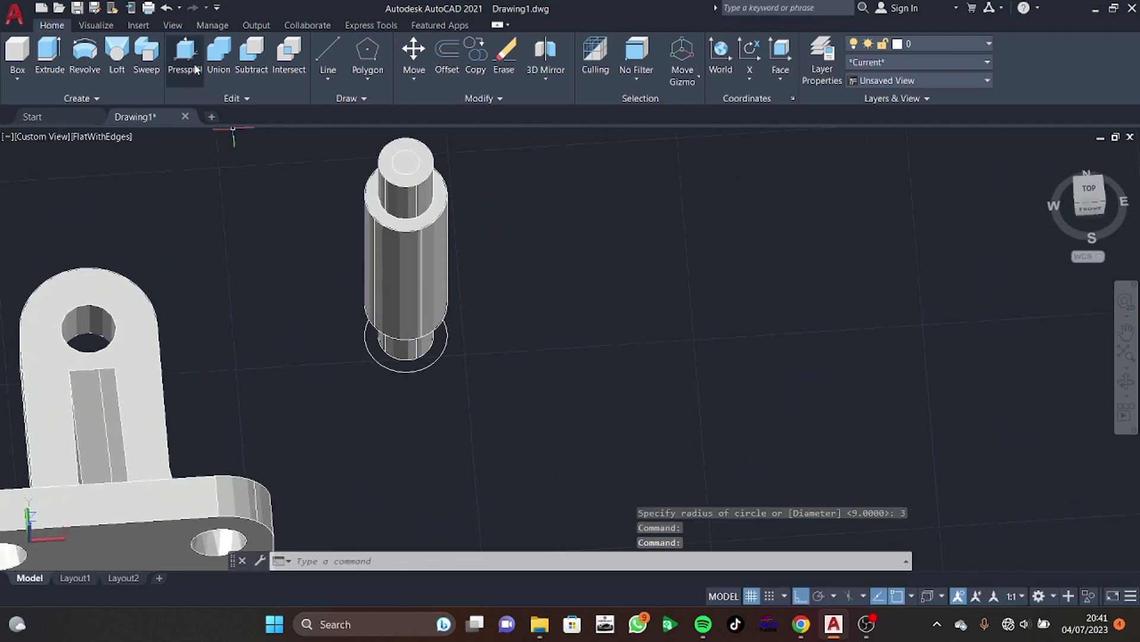
Press-pull the small circle on the shaft's top 45 units, then undo it
click(186, 50)
click(406, 162)
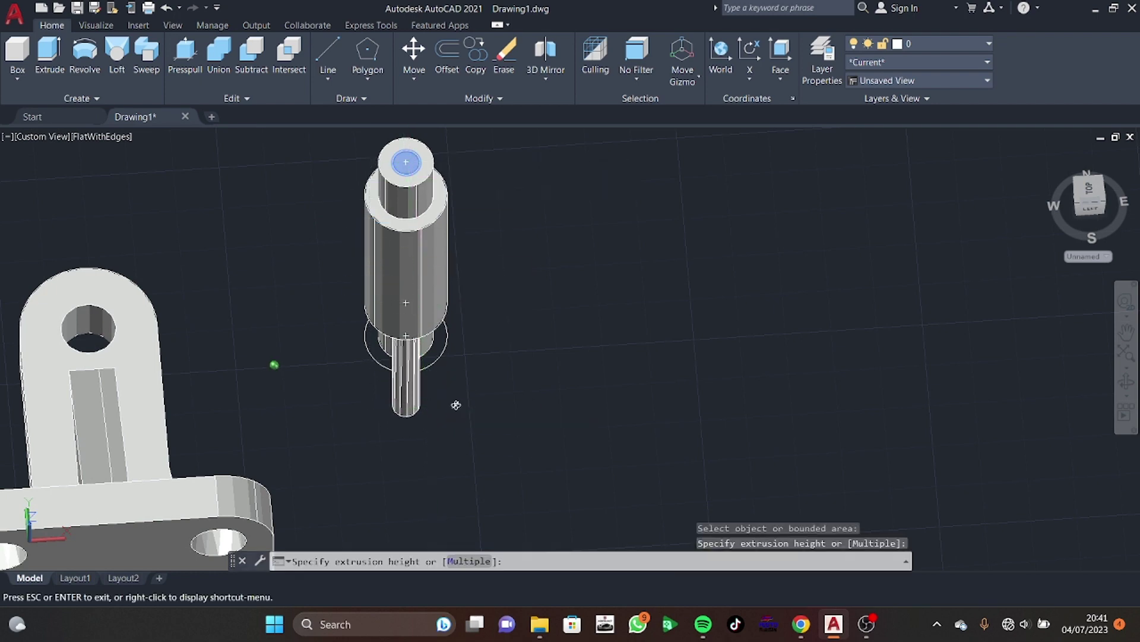
shift+middle_drag(456, 402, 445, 383)
text(45)
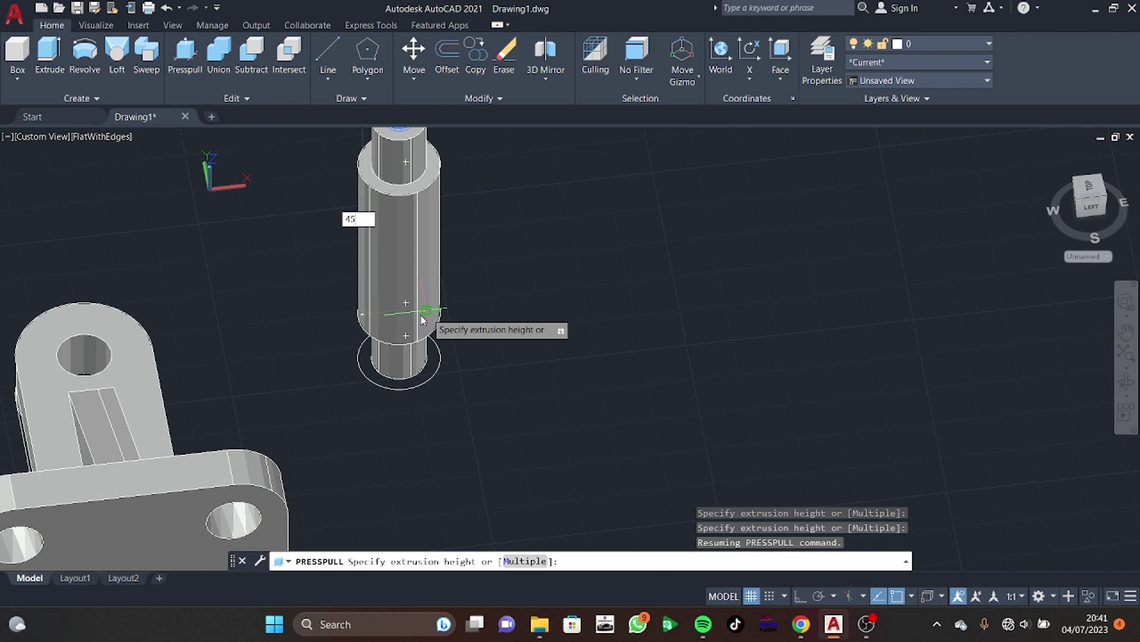
key(Return)
mouse_move(492, 257)
shift+middle_down()
mouse_move(519, 280)
mouse_move(535, 318)
mouse_move(533, 288)
shift+middle_up()
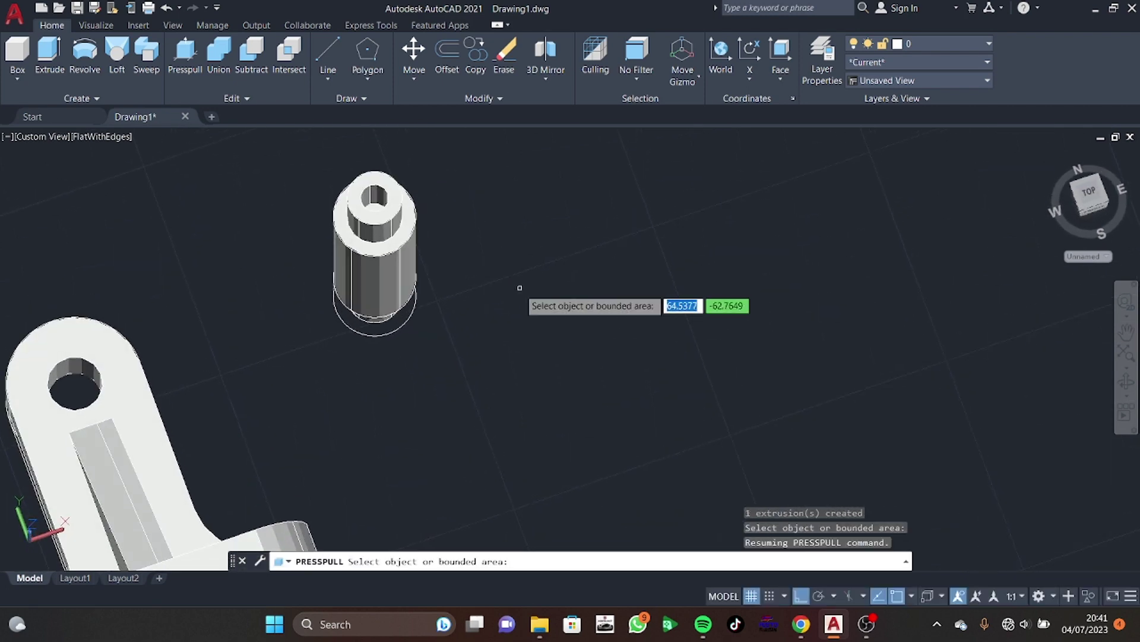
key(ctrl+z)
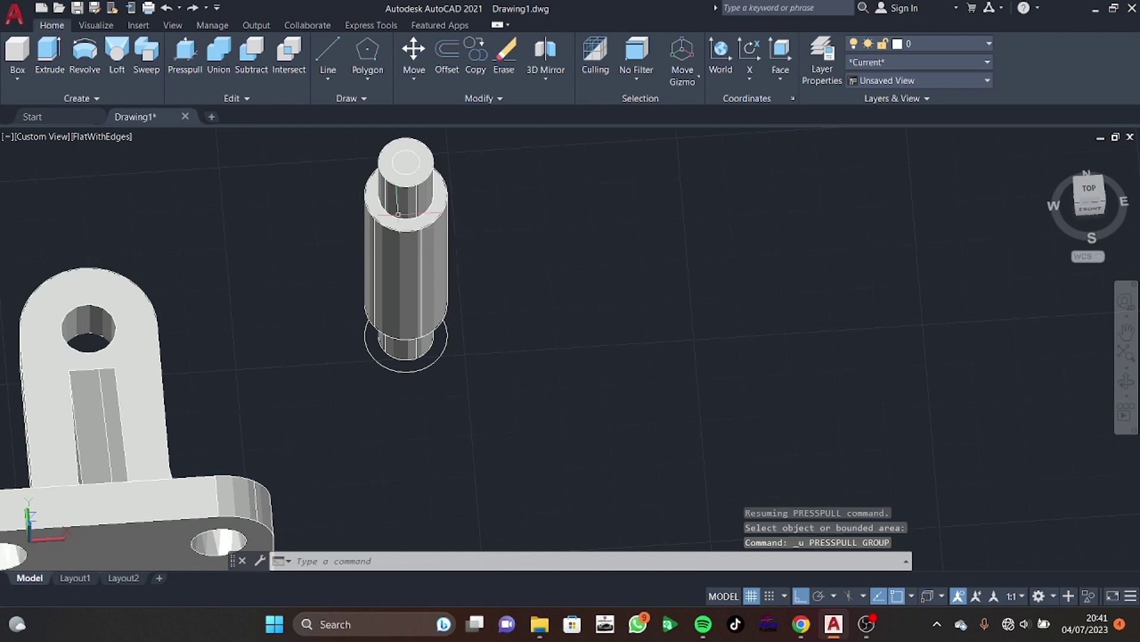
Union the shaft's three cylinders, including the bottom pin, into one solid
click(218, 57)
click(415, 216)
click(408, 352)
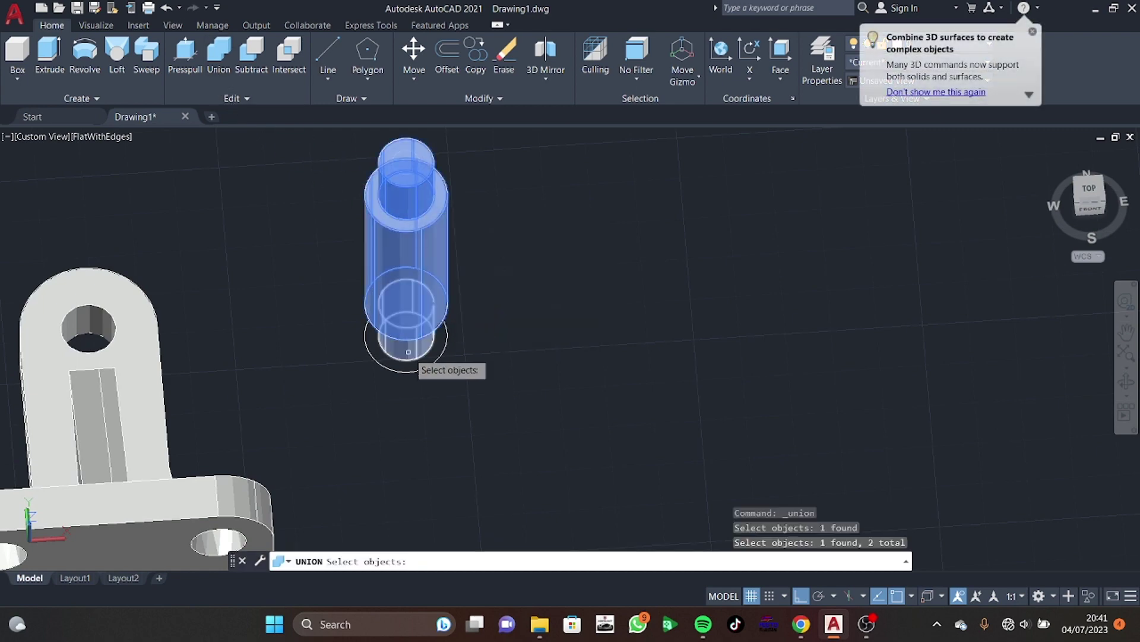
key(Return)
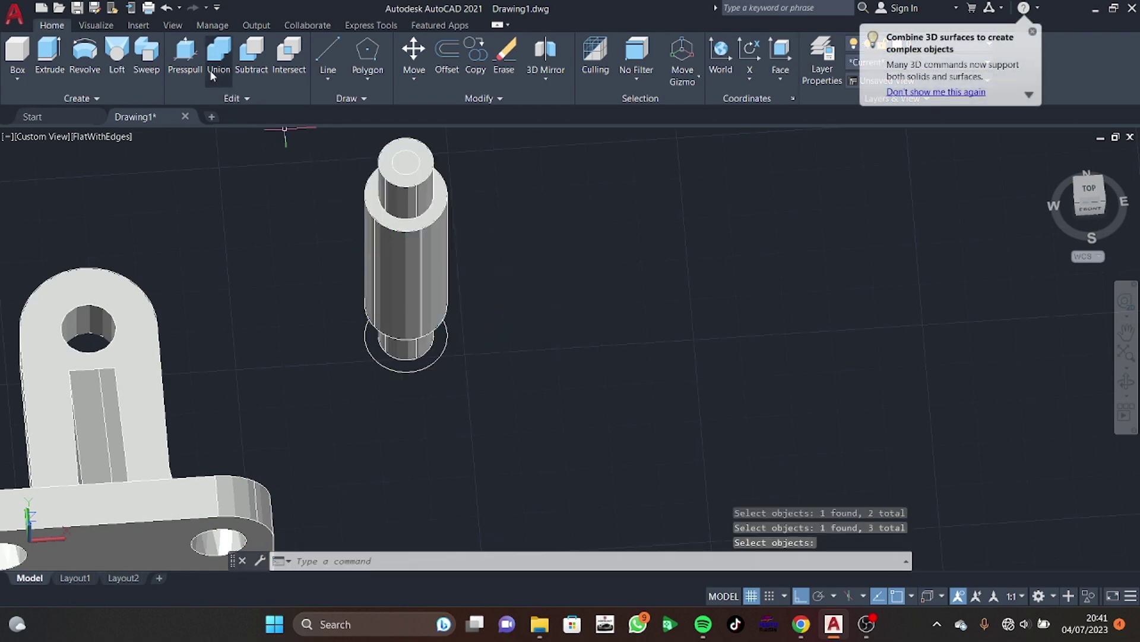
Press-pull the radius-3 top circle 45 units into the merged shaft, then view all four parts
click(185, 57)
click(406, 162)
text(45)
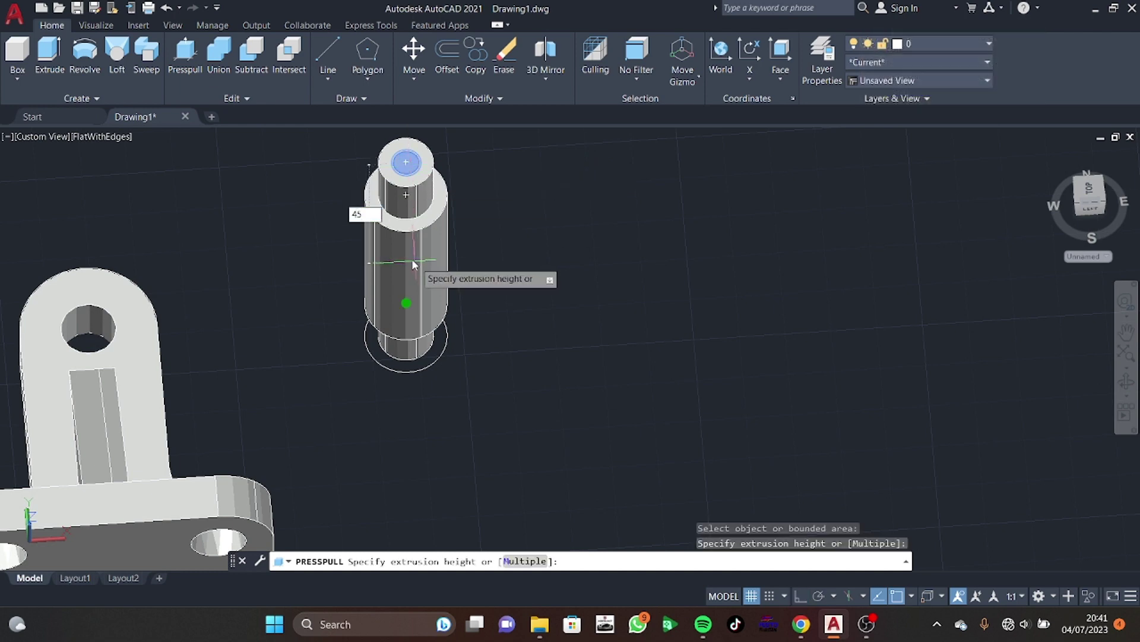
key(Return)
mouse_move(418, 260)
shift+middle_down()
mouse_move(522, 344)
mouse_move(527, 326)
shift+middle_up()
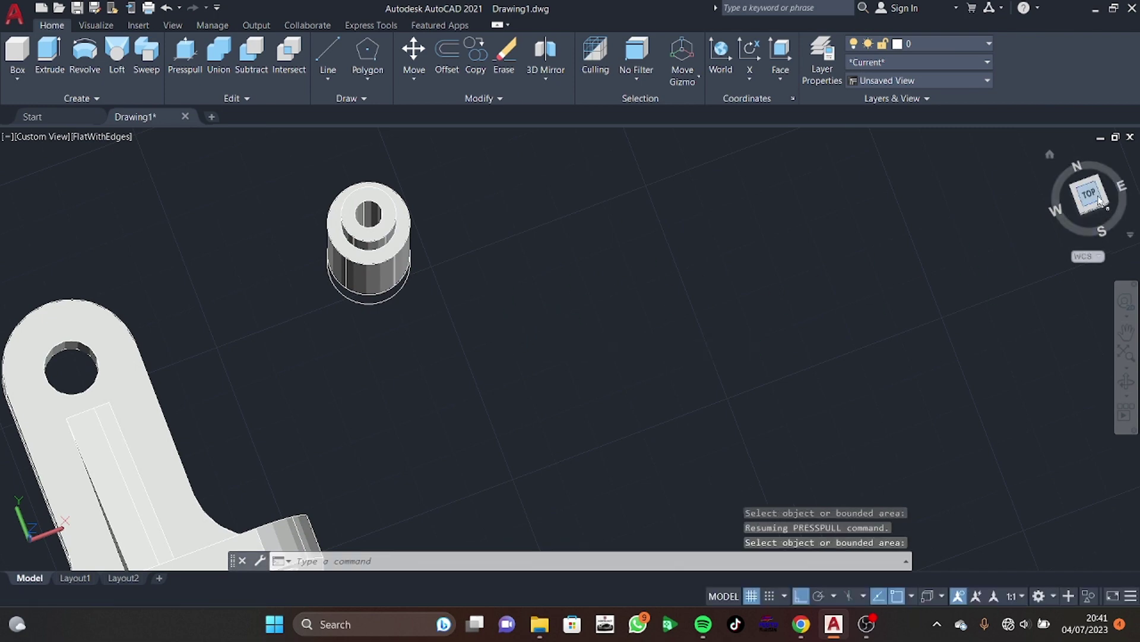
scroll(962, 289, down, 3)
key(Escape)
mouse_move(962, 289)
shift+middle_down()
mouse_move(980, 344)
mouse_move(963, 272)
shift+middle_up()
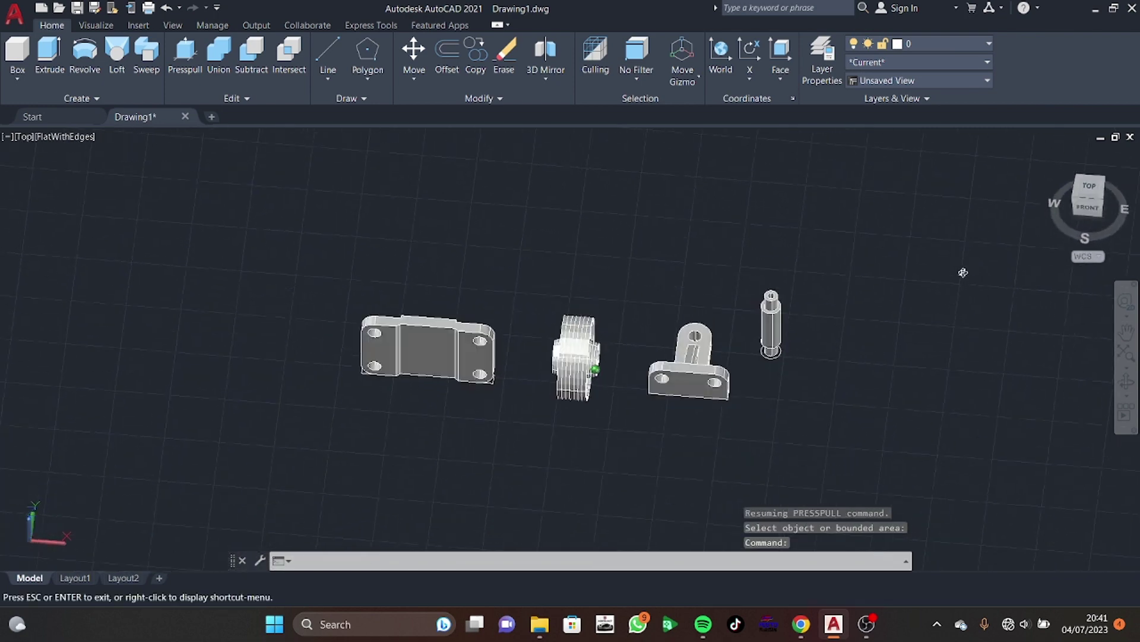
key(Escape)
Sketch a trial line down the shaft in front view, then cancel and undo it
click(1088, 207)
scroll(777, 344, up, 3)
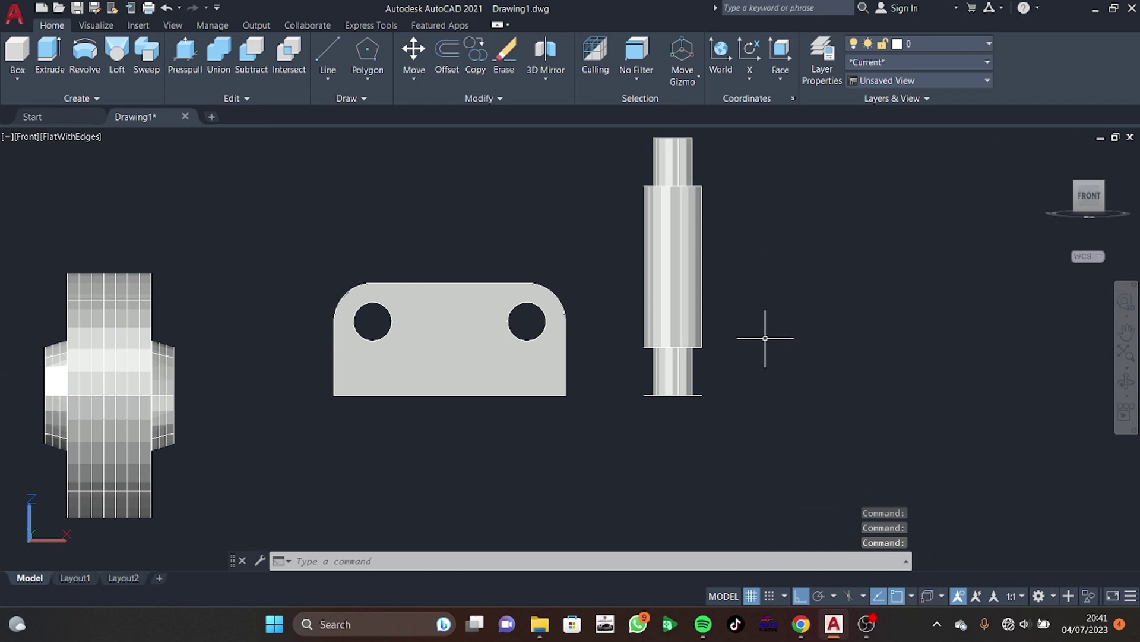
key(Return)
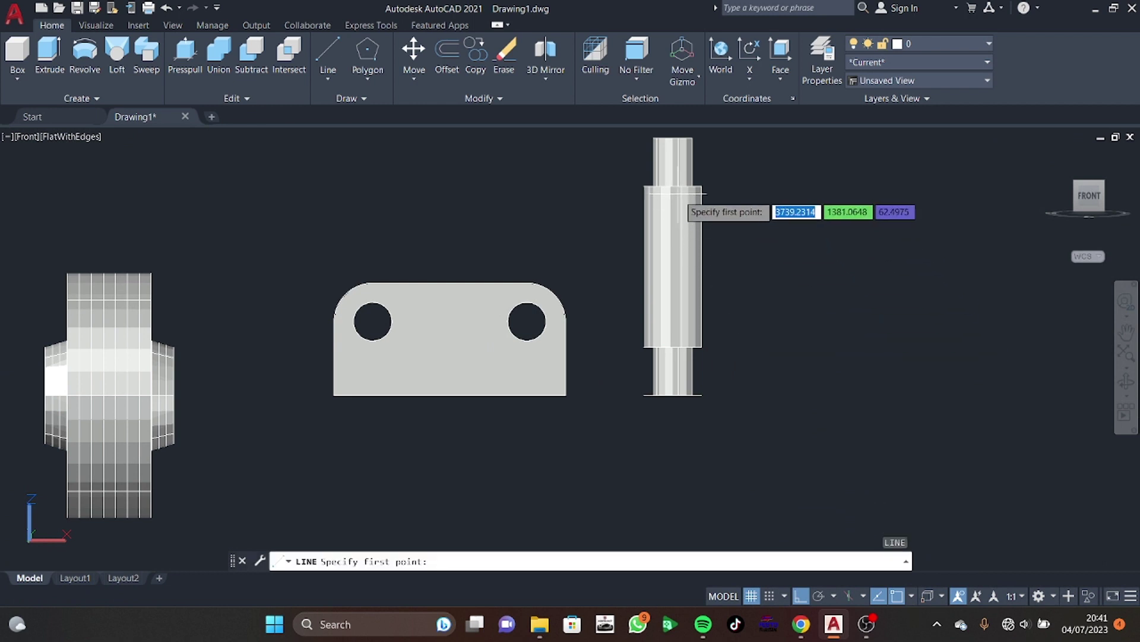
click(672, 186)
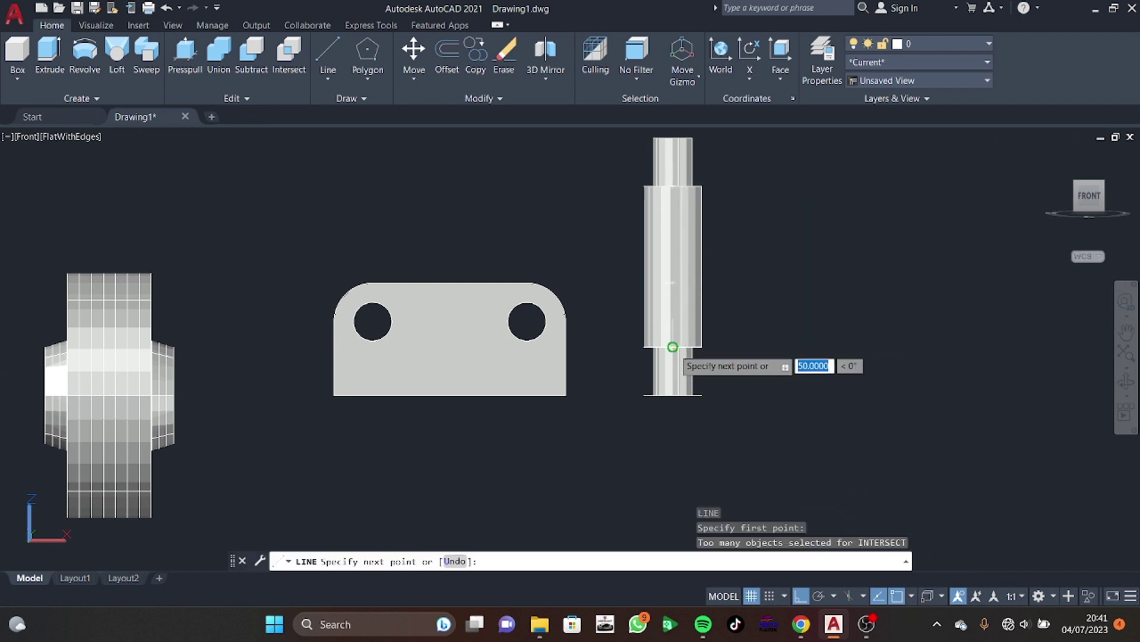
click(672, 347)
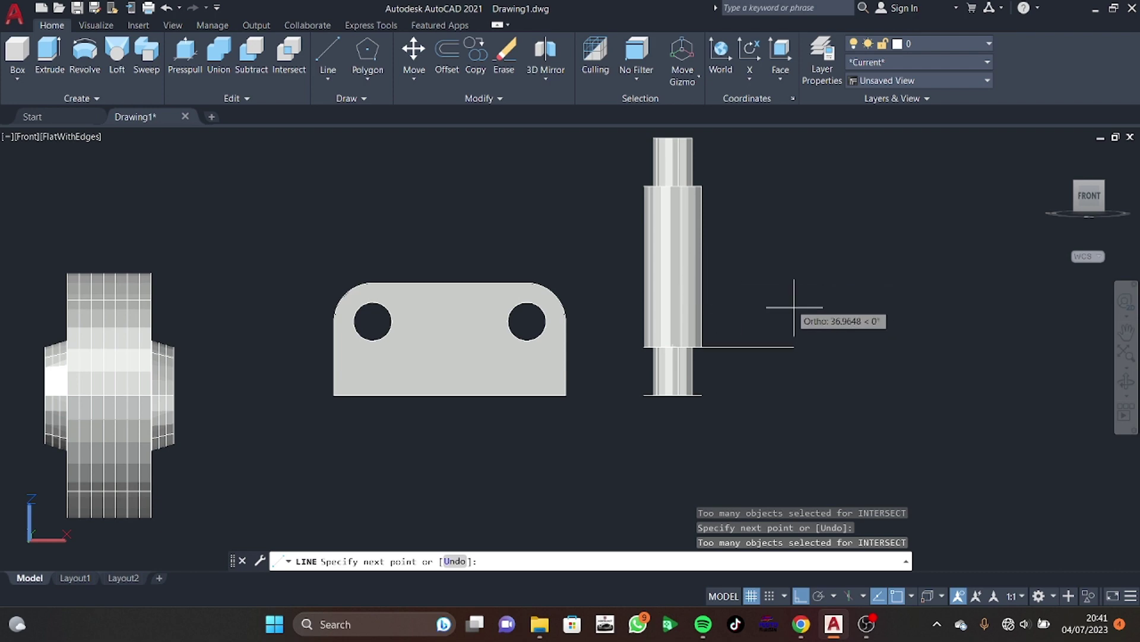
mouse_move(778, 336)
shift+middle_down()
mouse_move(797, 307)
mouse_move(797, 374)
shift+middle_up()
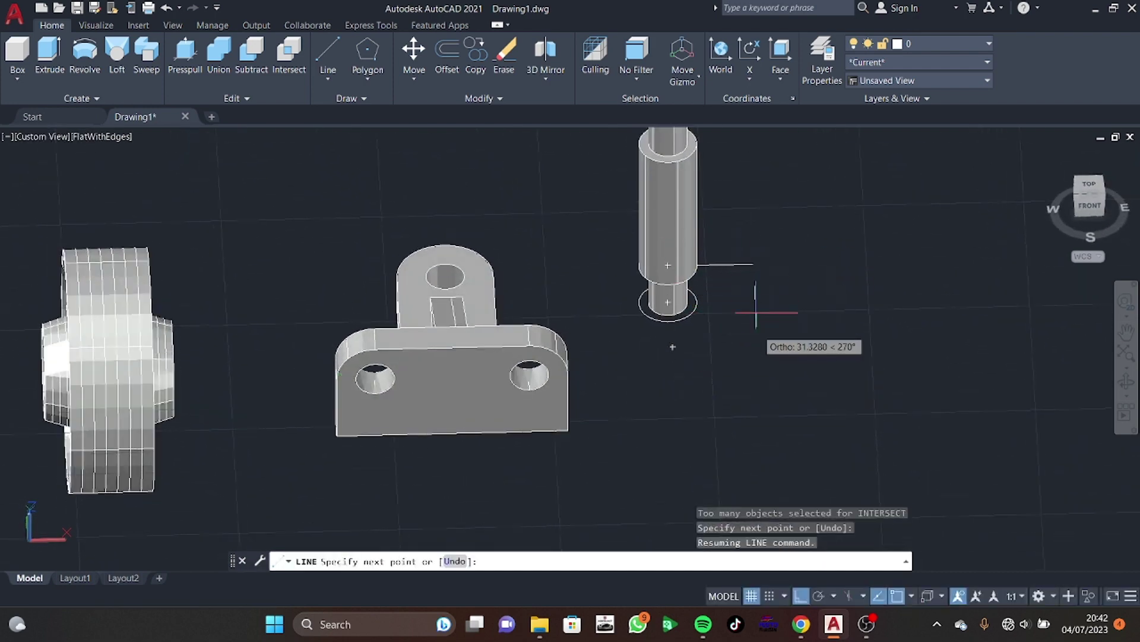
shift+middle_drag(747, 366, 766, 321)
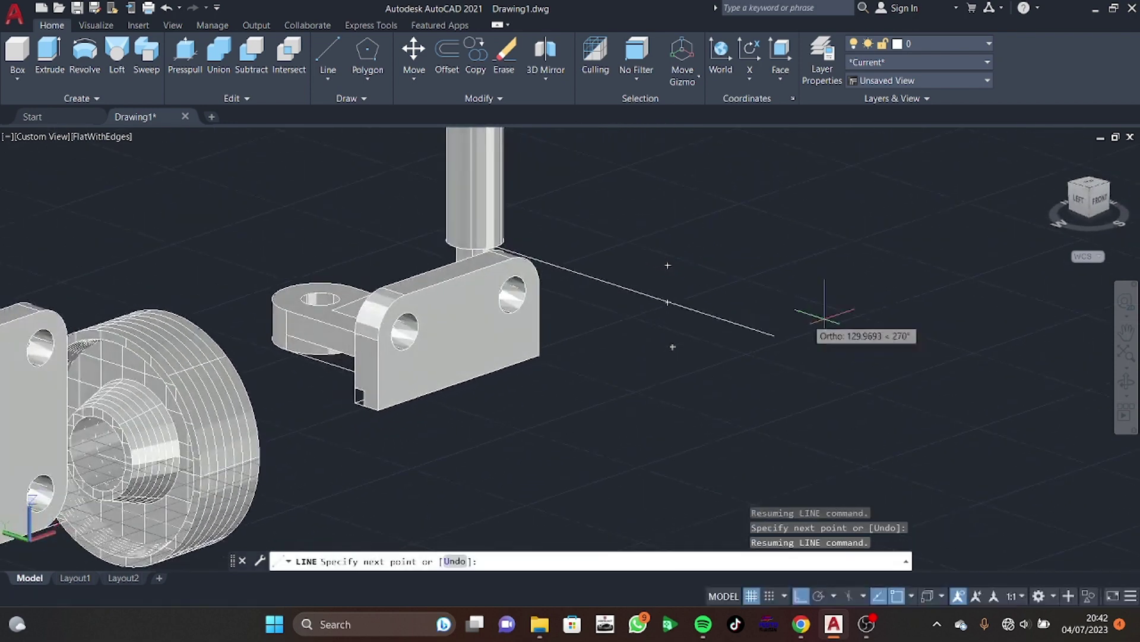
key(Escape)
key(ctrl+z)
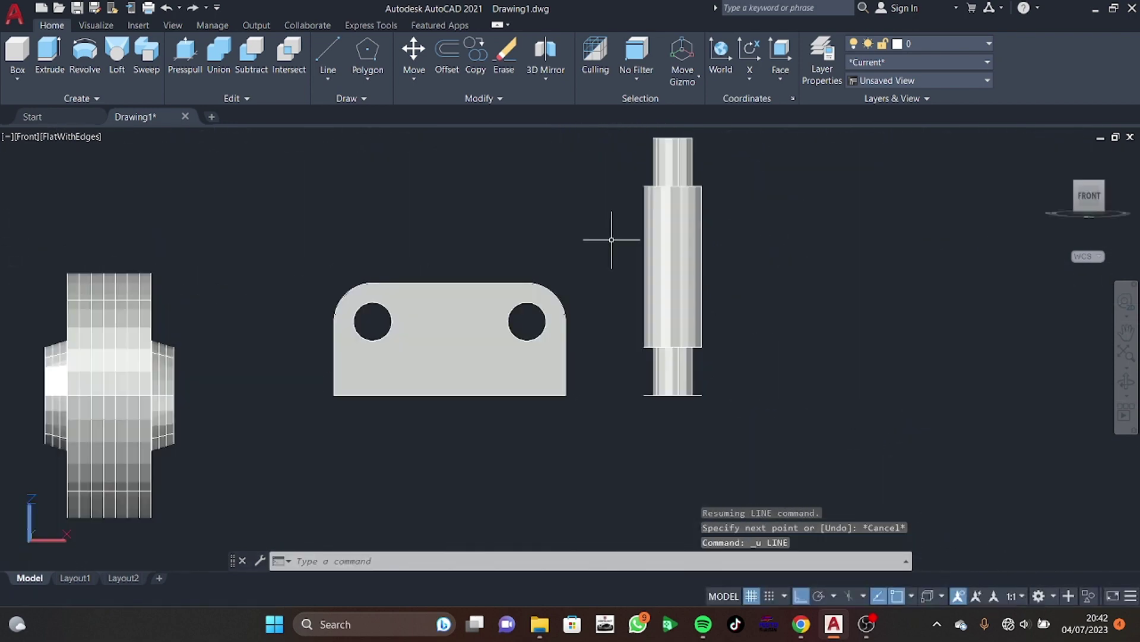
Draw a 25-unit line along the shaft axis from the shoulder's centre
scroll(716, 293, up, 2)
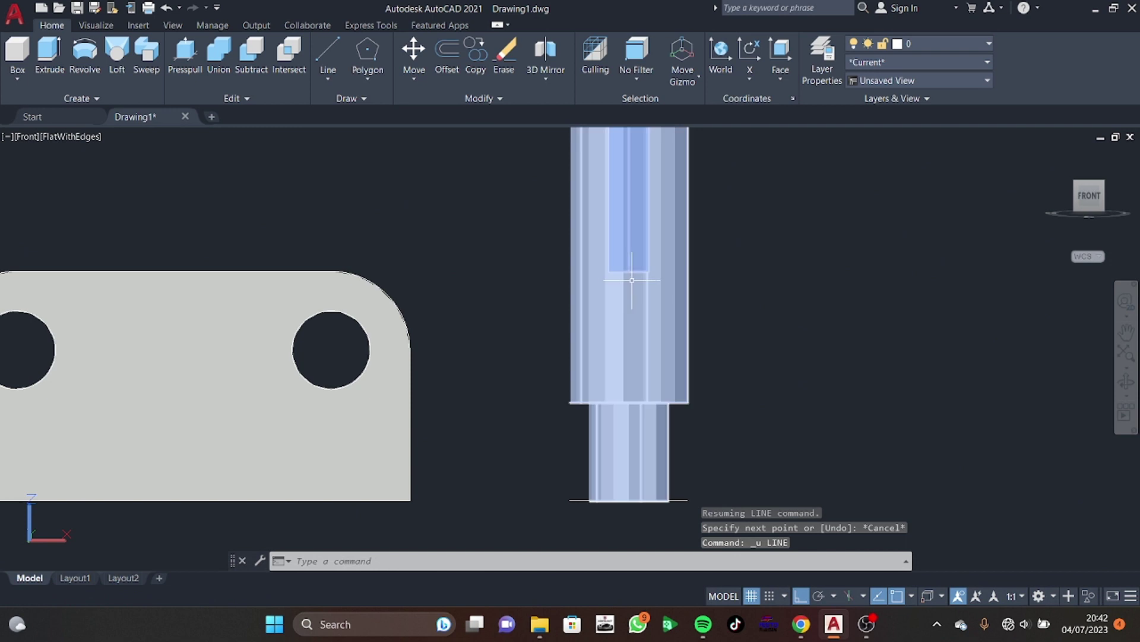
mouse_move(632, 281)
middle_down()
mouse_move(616, 308)
mouse_move(608, 302)
middle_up()
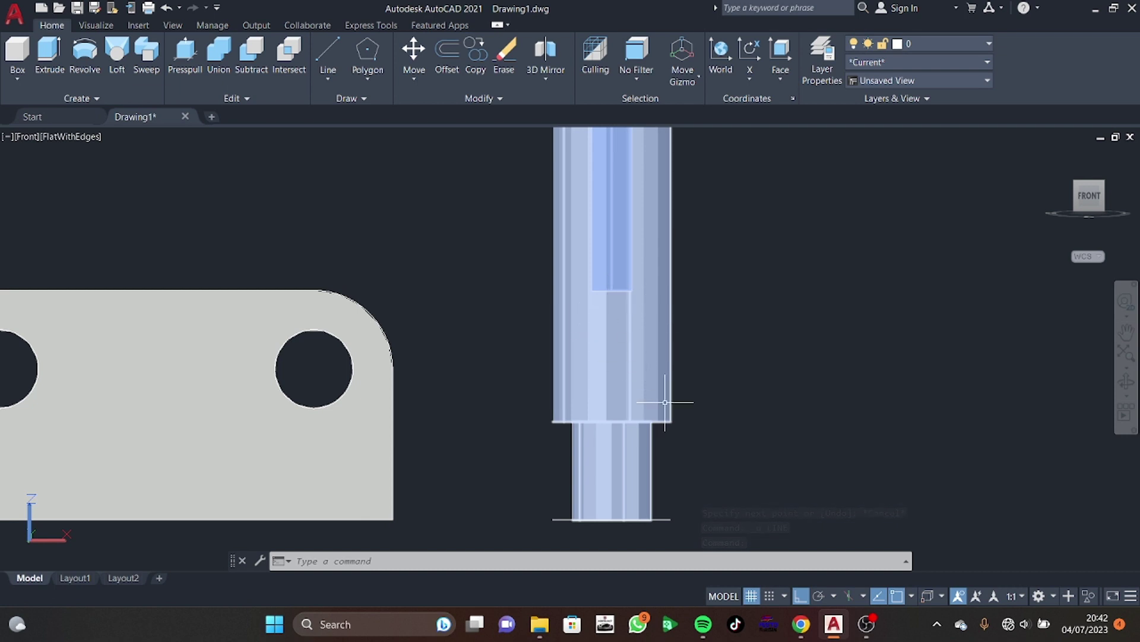
shift+middle_drag(675, 419, 674, 395)
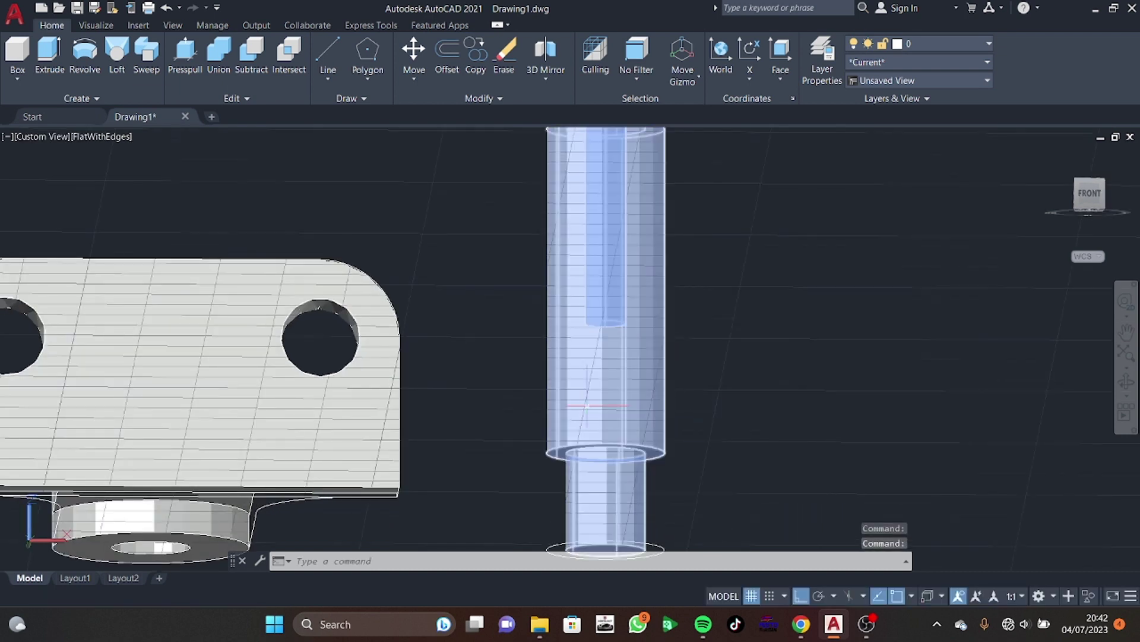
key(Return)
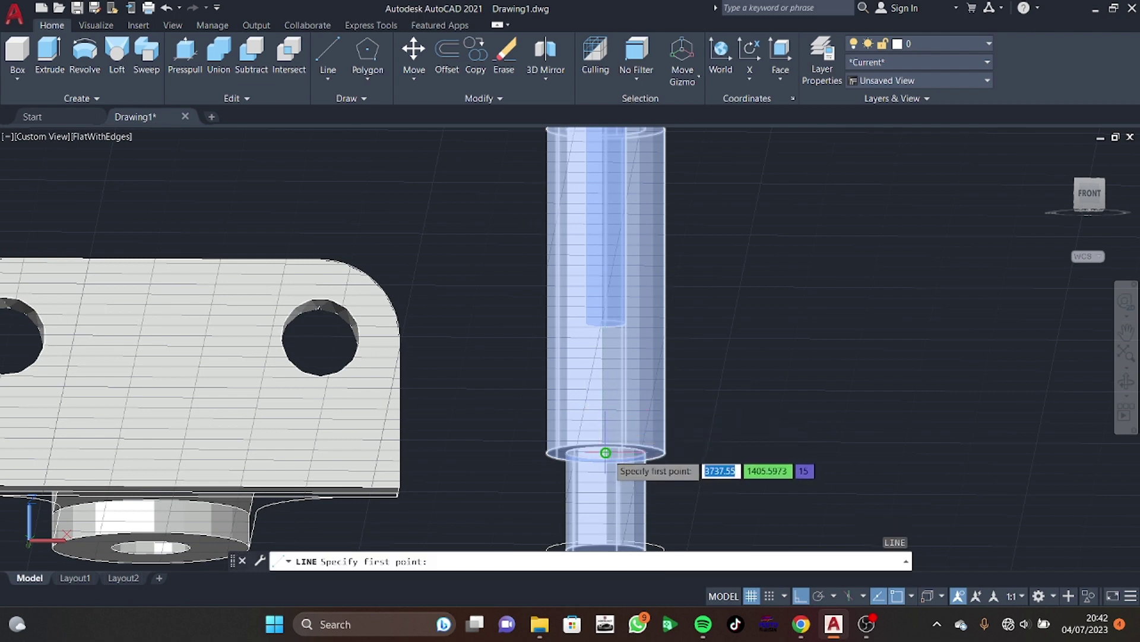
click(605, 452)
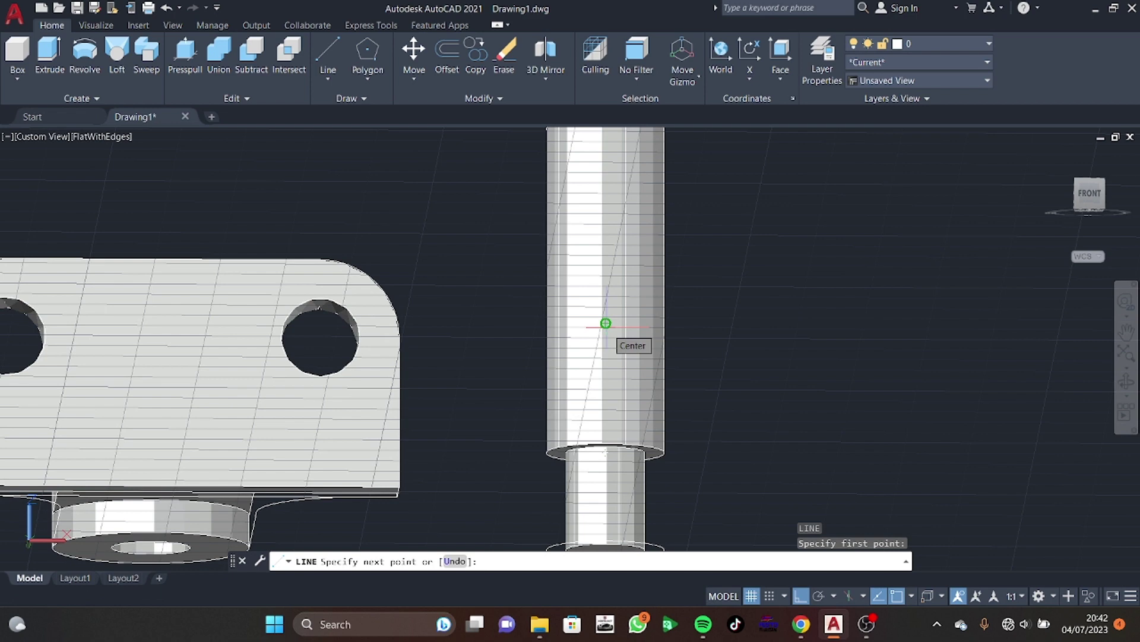
text(25)
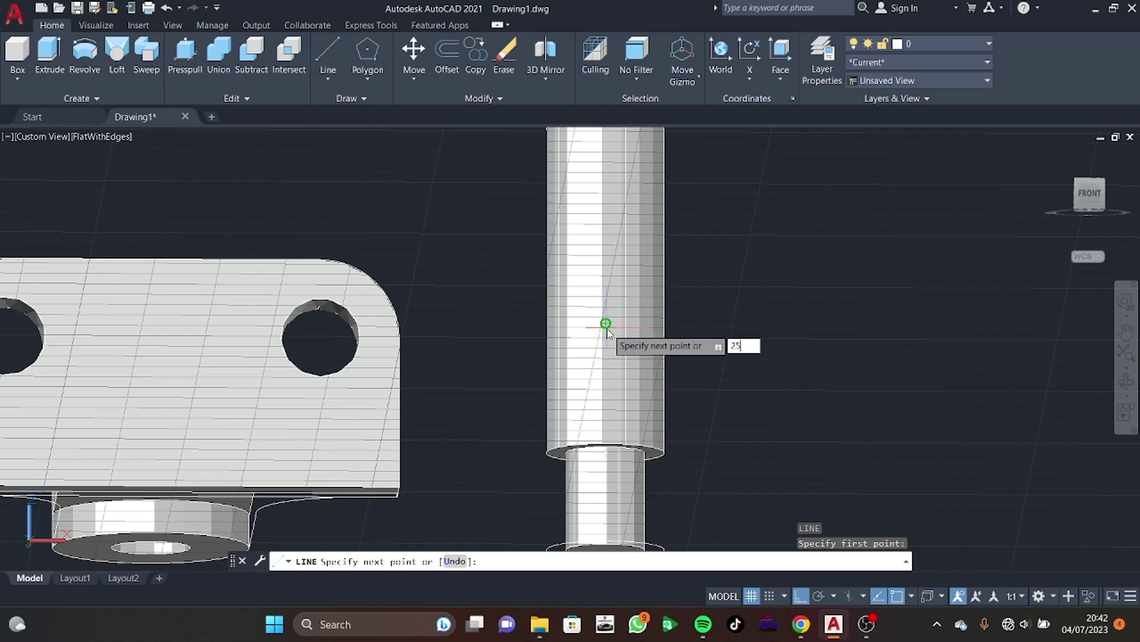
key(Return)
key(Escape)
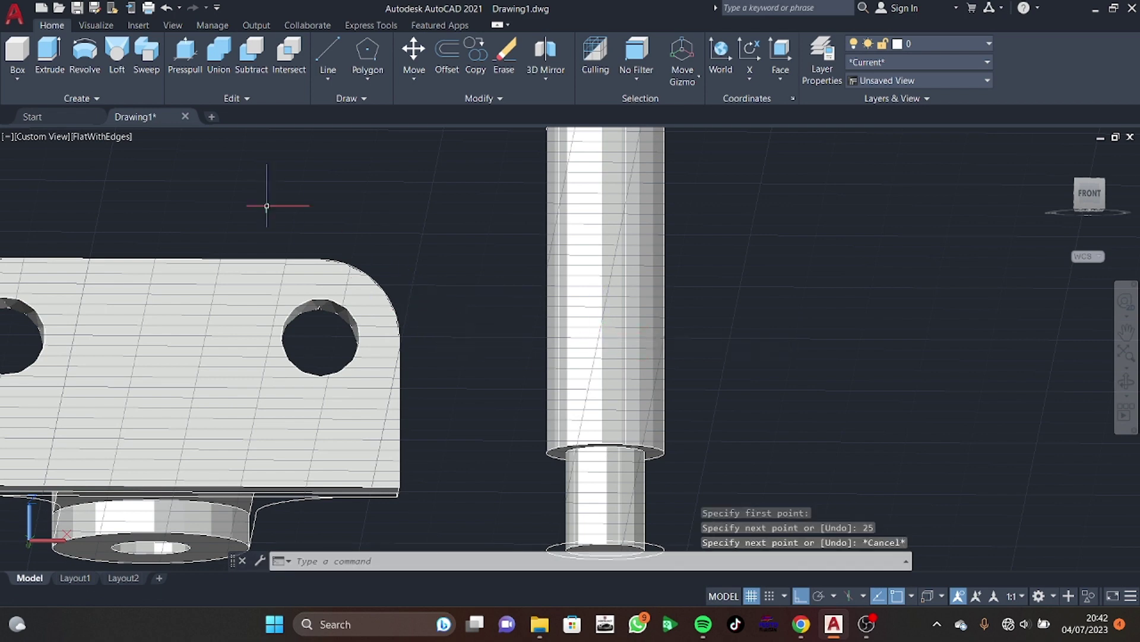
click(98, 137)
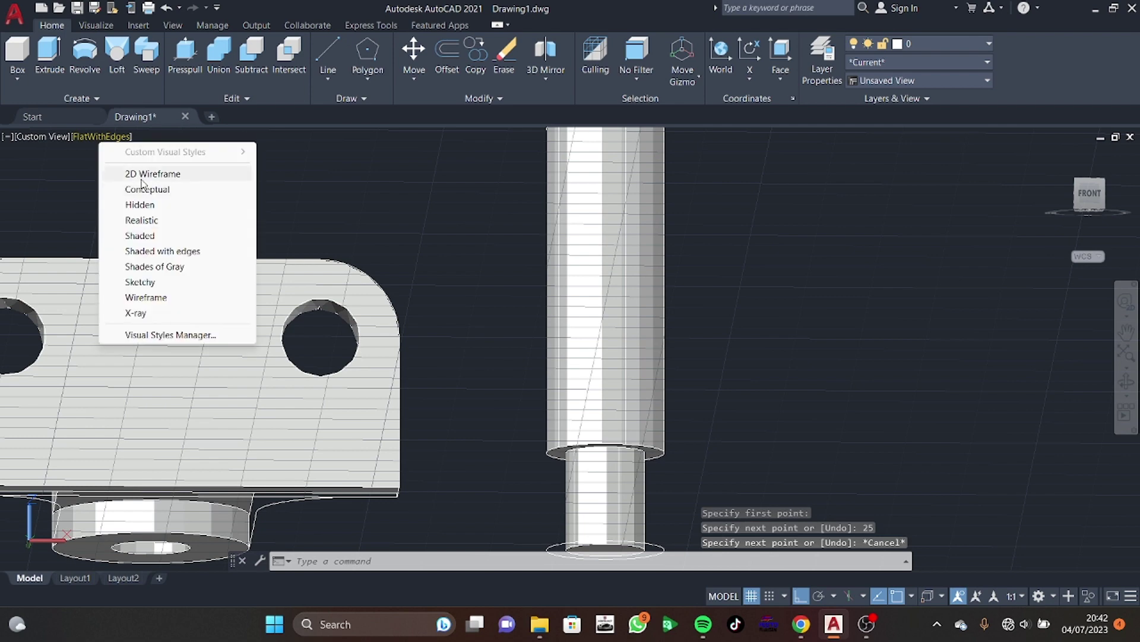
Switch to 2D Wireframe, abandon a trial circle on the shaft, and return to front view
click(146, 173)
mouse_move(664, 280)
shift+middle_down()
mouse_move(677, 285)
mouse_move(333, 108)
shift+middle_up()
key(Return)
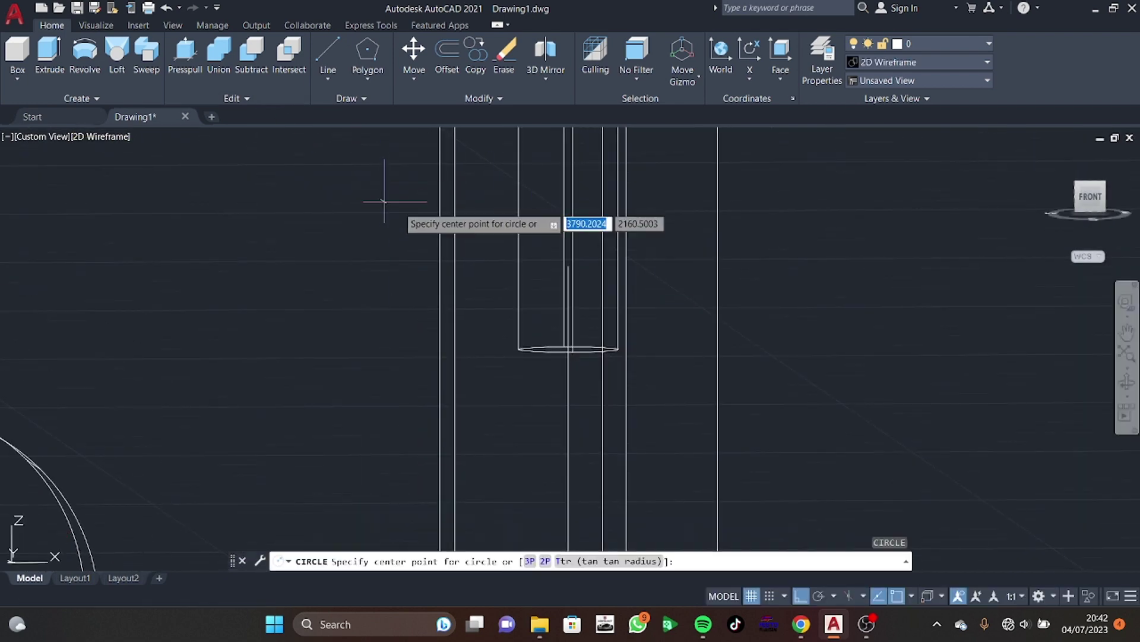
click(568, 265)
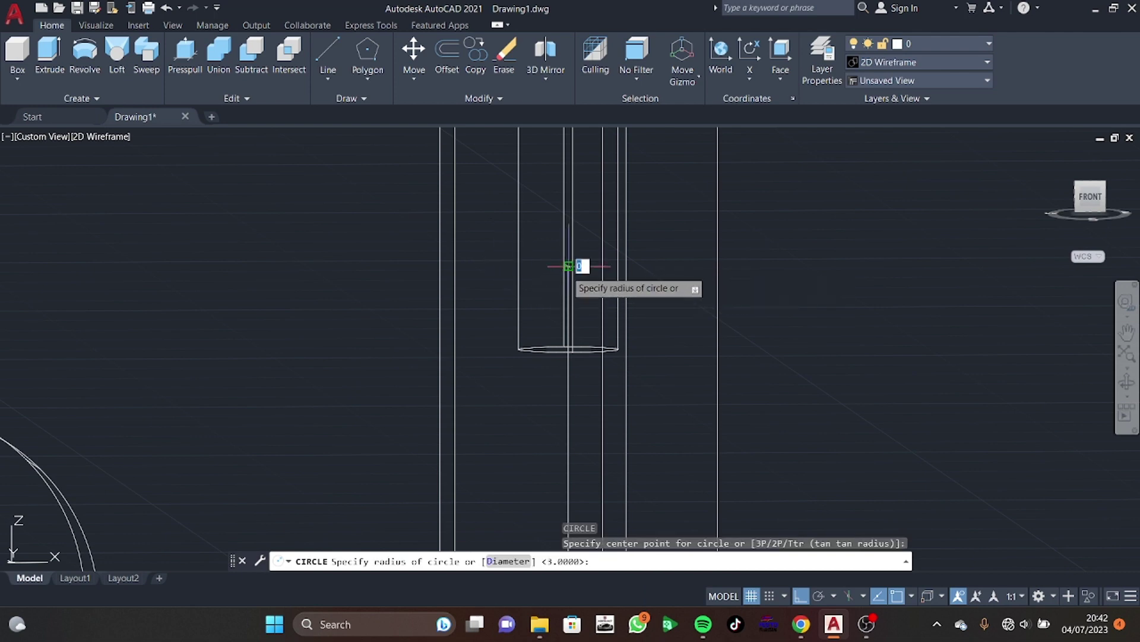
key(Escape)
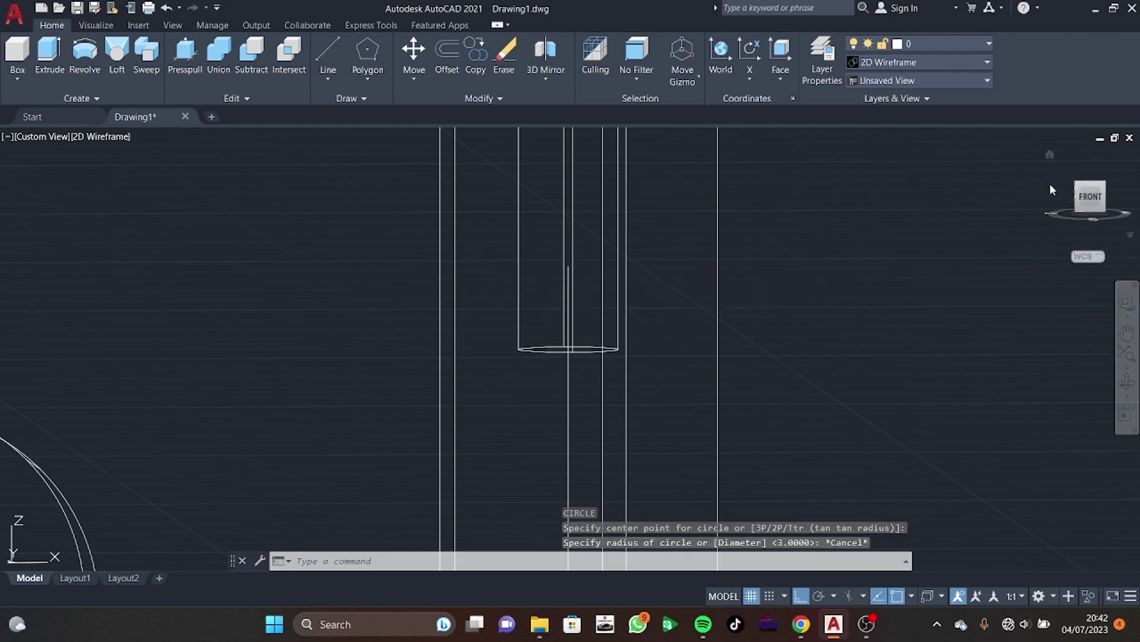
click(1090, 206)
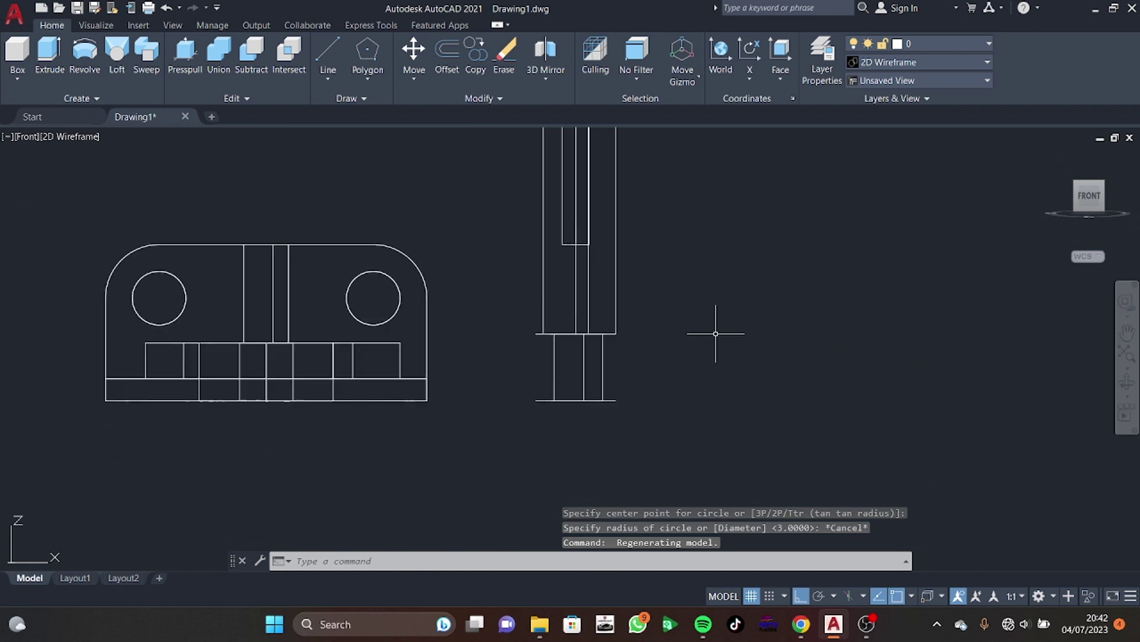
Cancel a face UCS attempt and run SHADE for flat shading
click(781, 57)
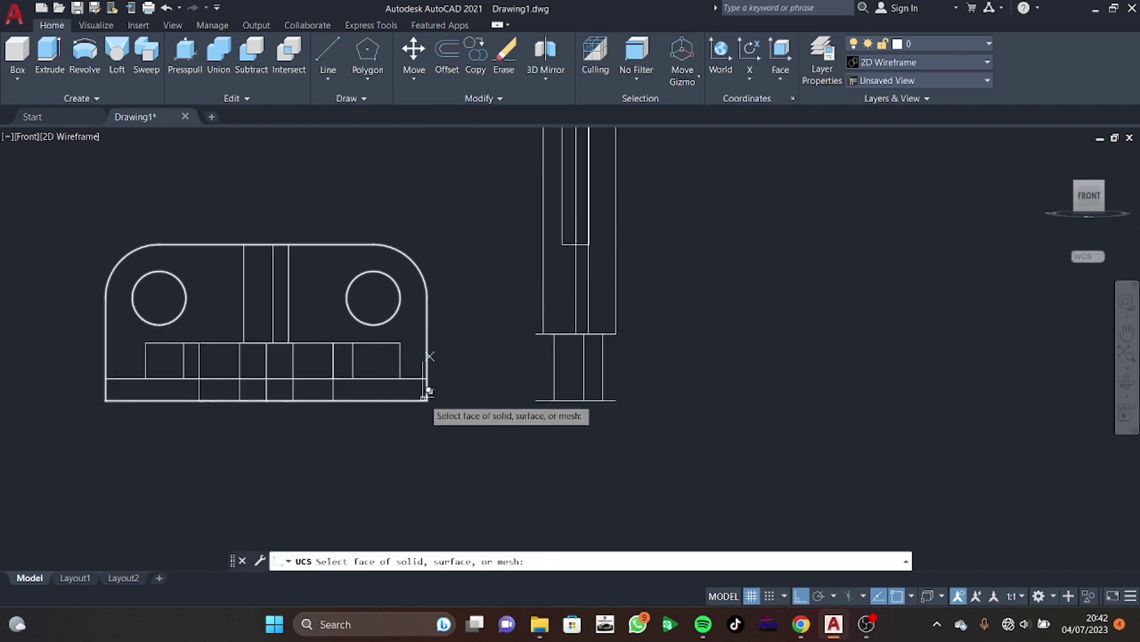
key(Escape)
text(S)
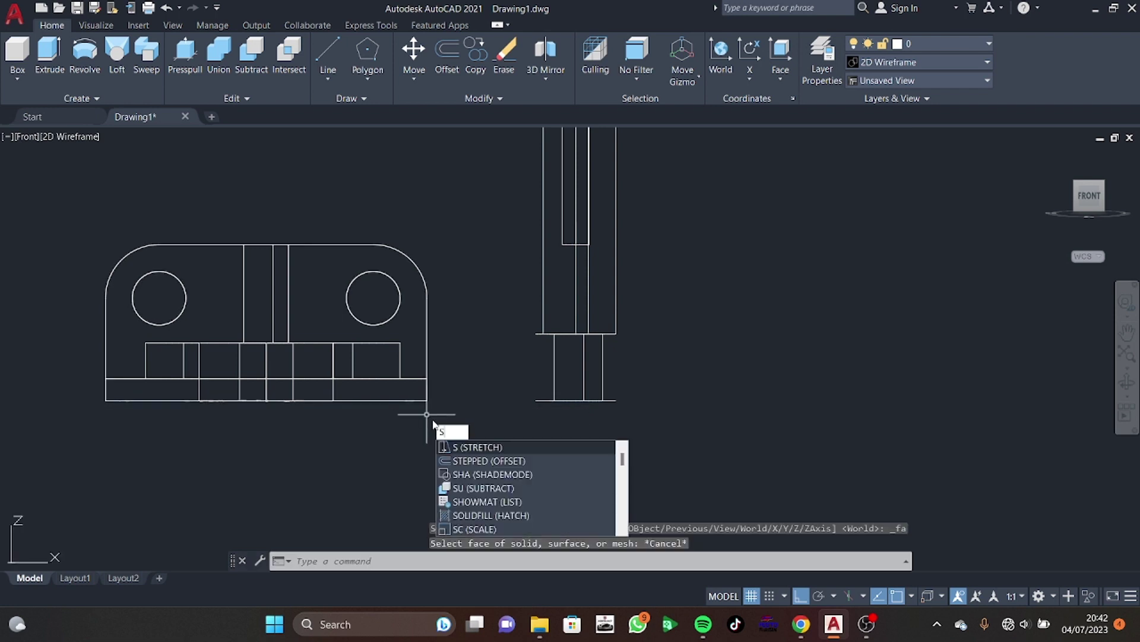
text(Hd)
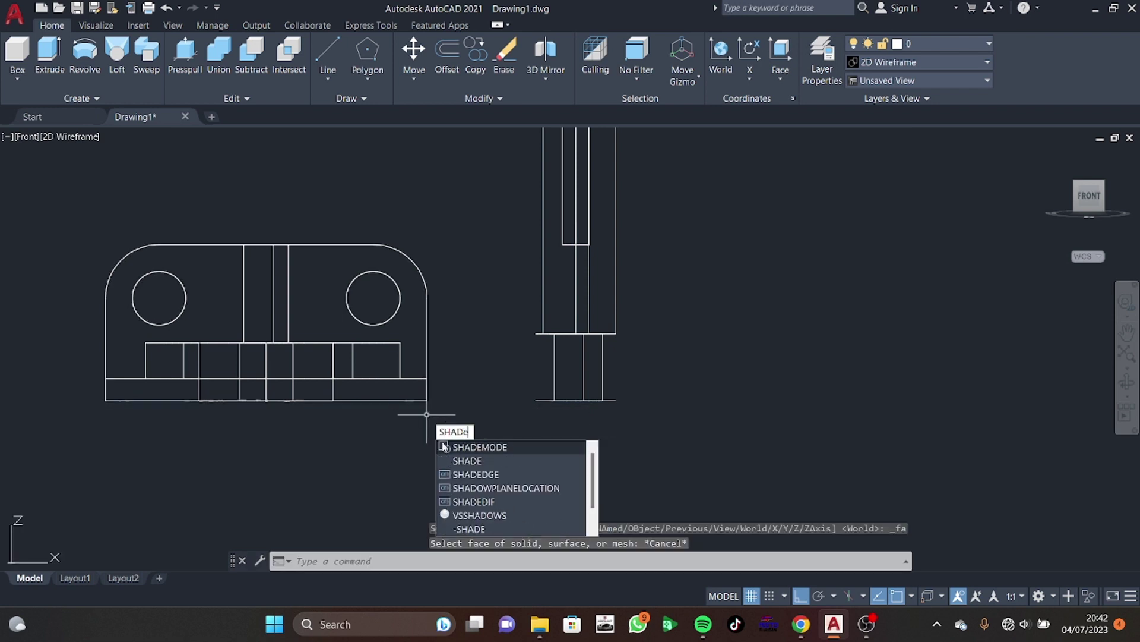
text(e)
key(Return)
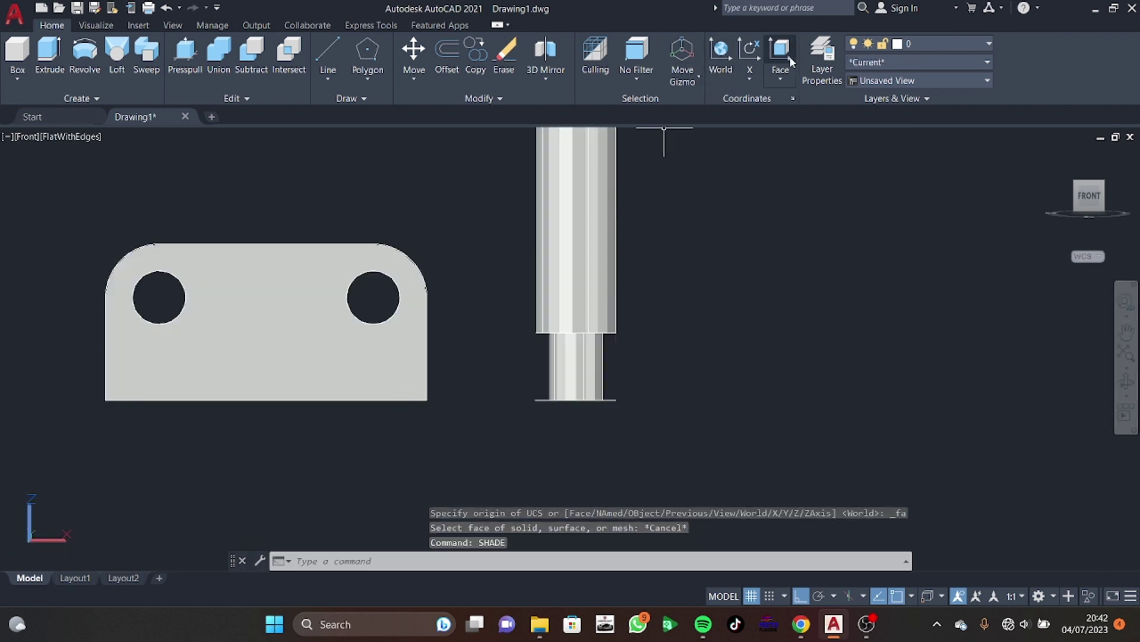
Align the UCS to the bracket plate's front face and set the visual style to 2D Wireframe
click(781, 56)
click(305, 347)
key(Return)
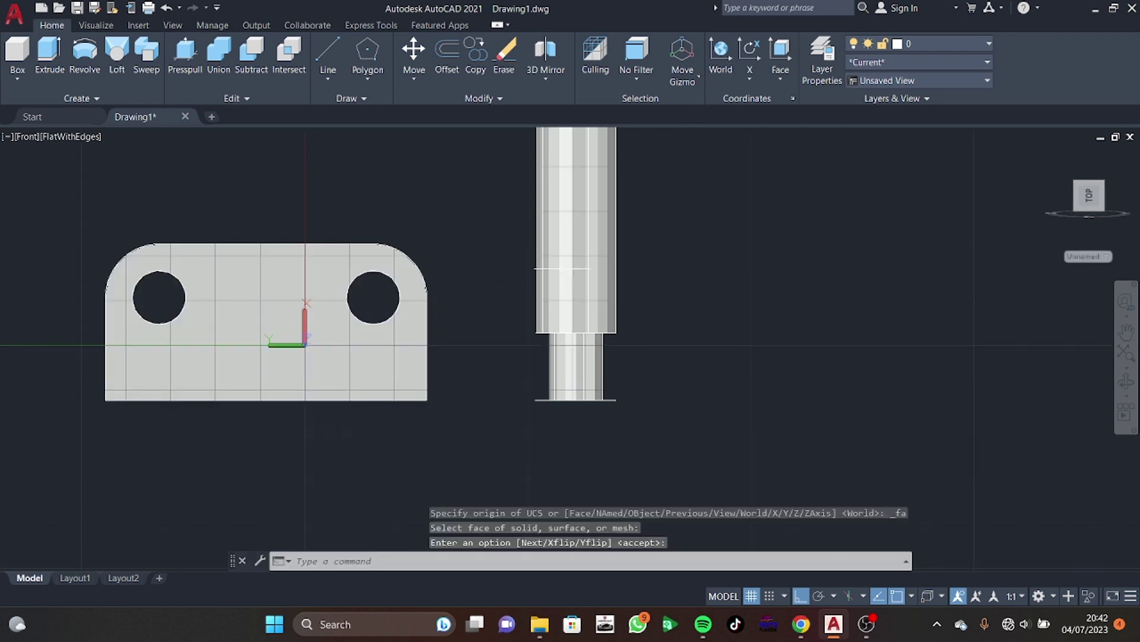
click(66, 137)
click(119, 172)
Start a circle on the inner cylinder axis, cancel it, and adjust the view
scroll(542, 200, up, 4)
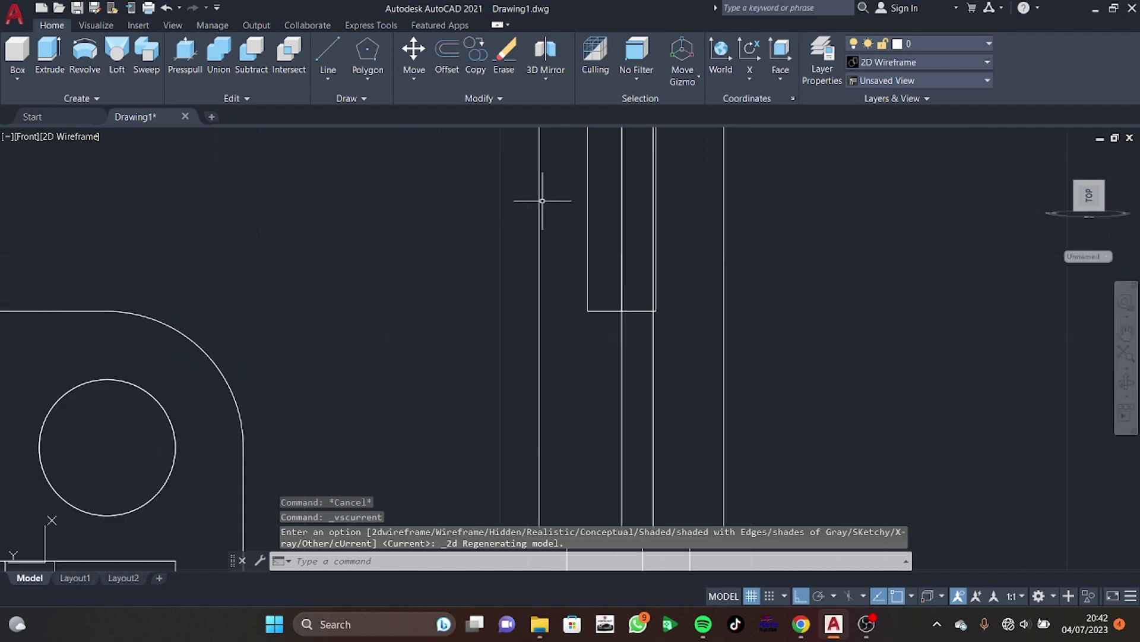
mouse_move(780, 218)
shift+middle_down()
mouse_move(790, 229)
mouse_move(773, 232)
shift+middle_up()
text(c)
key(Return)
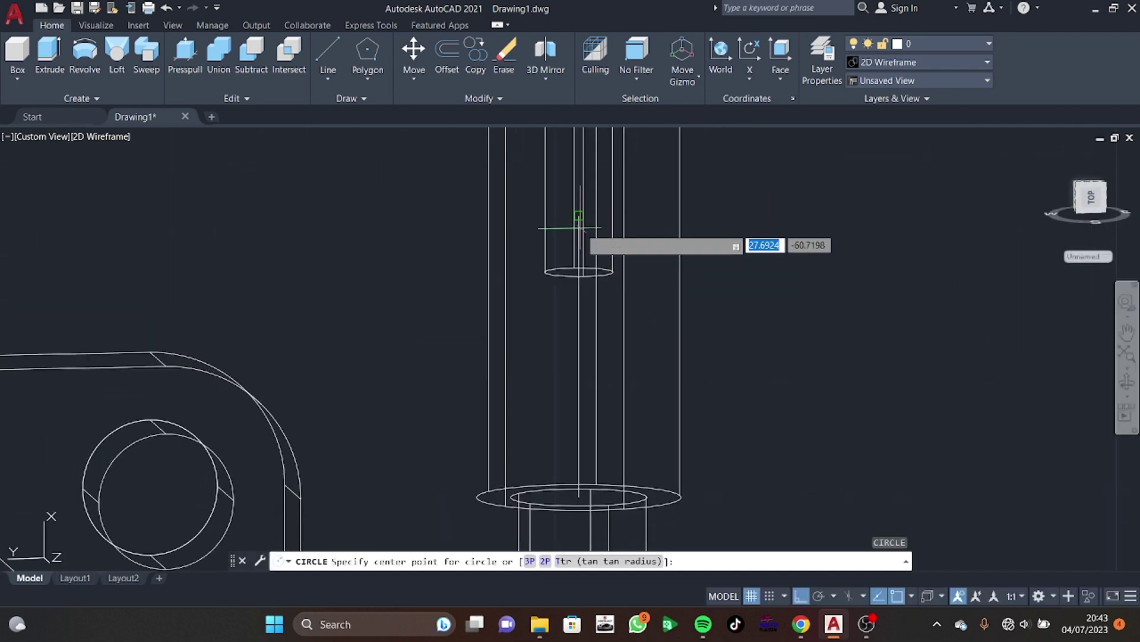
click(578, 217)
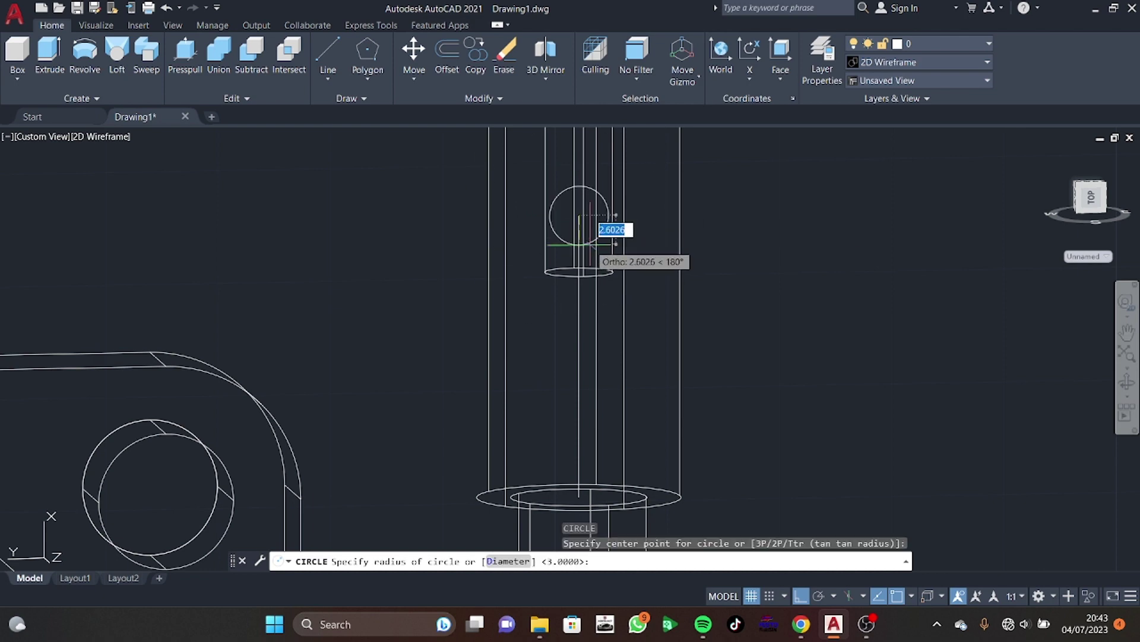
mouse_move(591, 240)
shift+middle_down()
mouse_move(580, 247)
mouse_move(707, 273)
shift+middle_up()
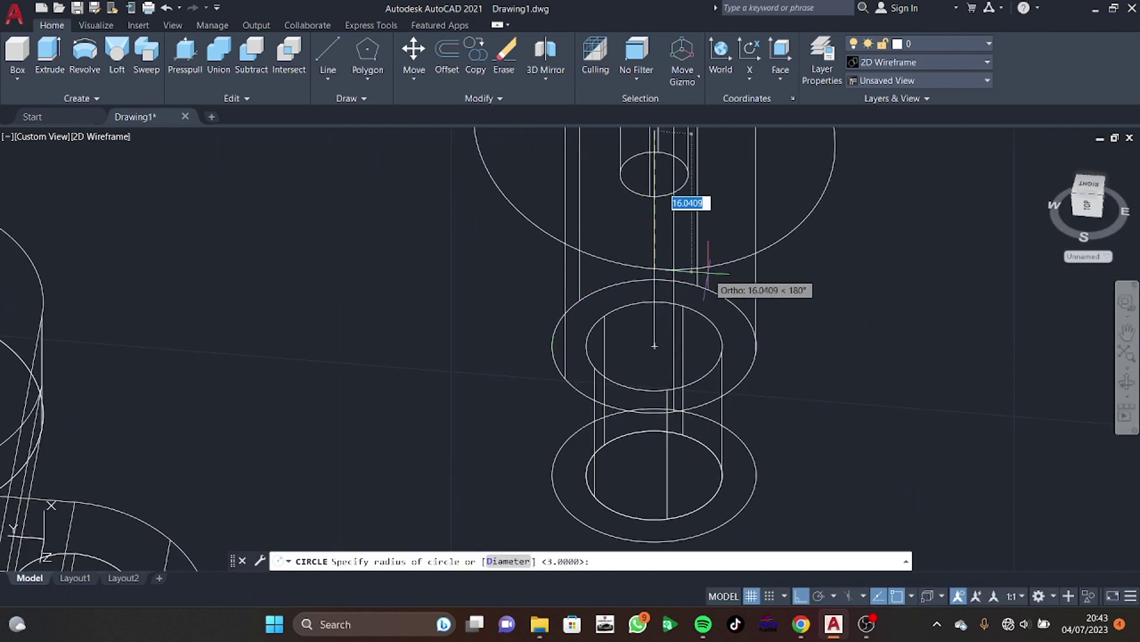
key(Escape)
click(1087, 205)
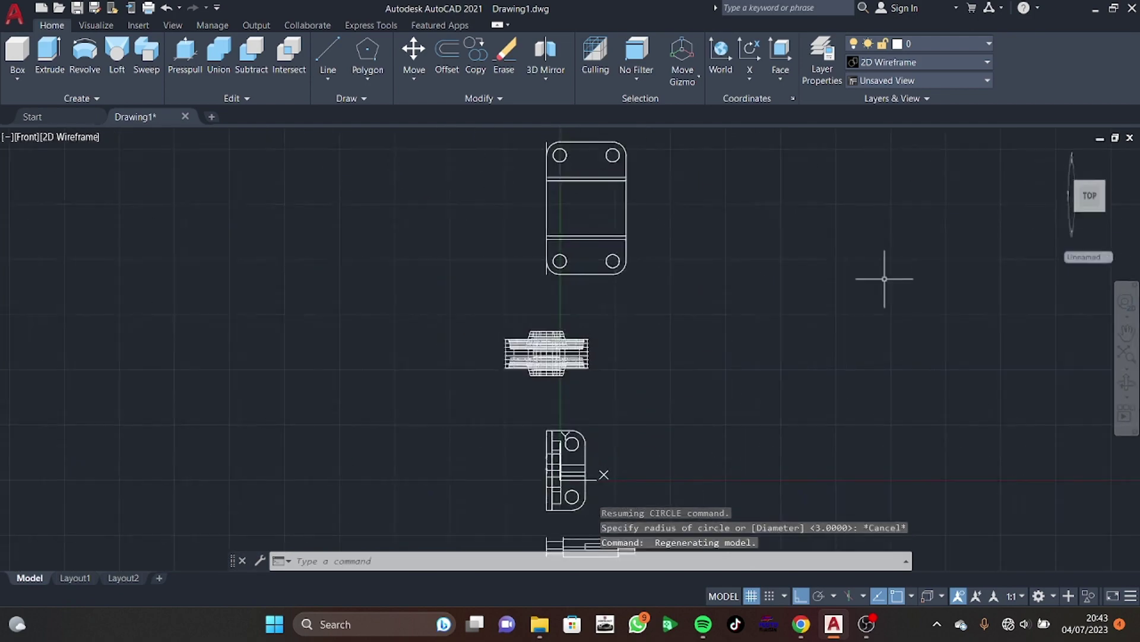
key(ctrl+z)
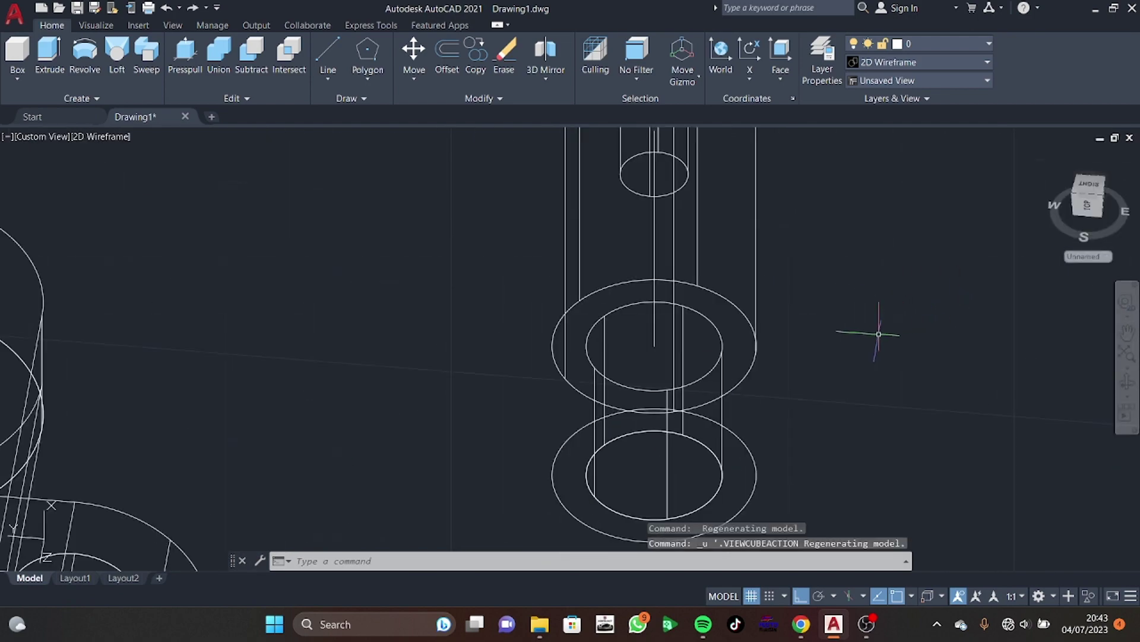
shift+middle_drag(879, 334, 871, 300)
In front view, draw a radius-3 circle centred inside the shaft's inner rectangle
click(1088, 197)
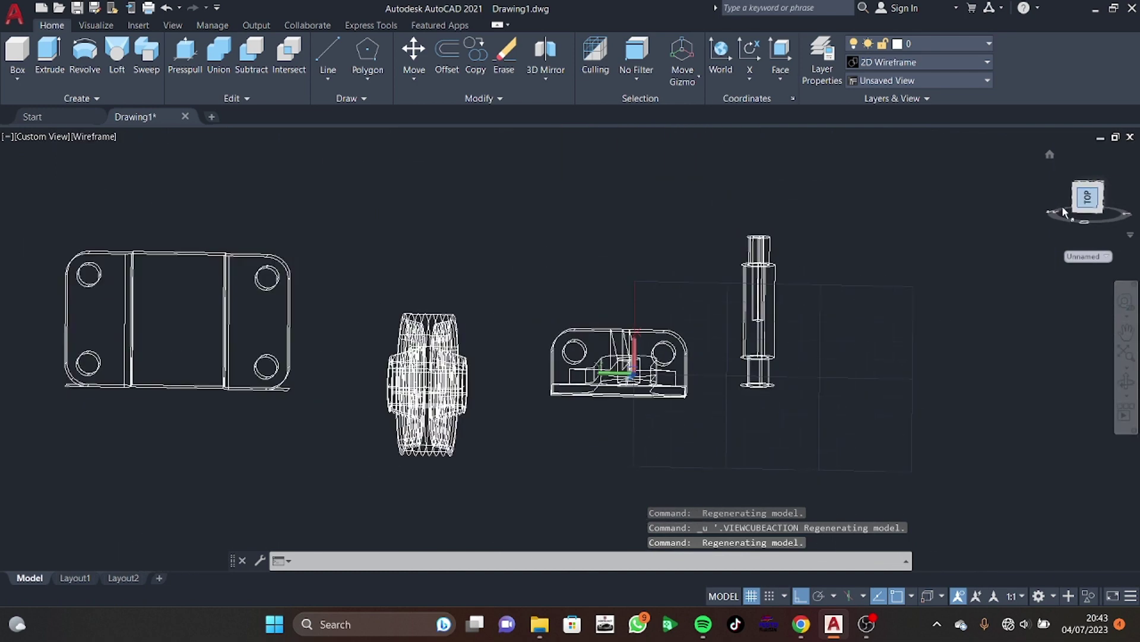
click(1063, 212)
scroll(771, 354, up, 5)
scroll(564, 311, up, 3)
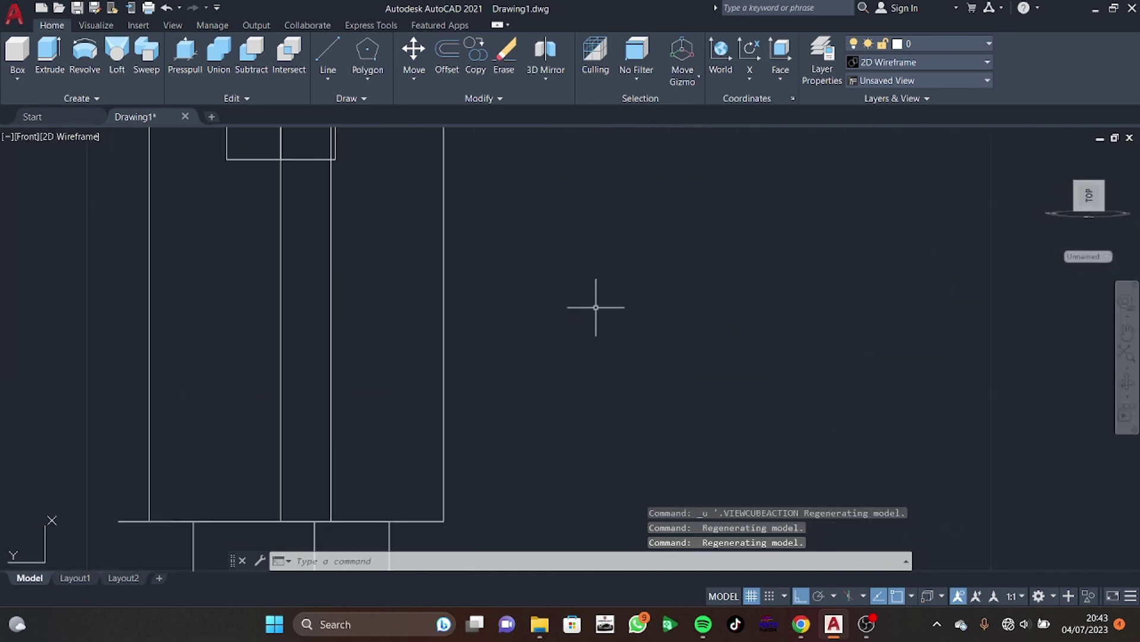
middle_drag(596, 307, 694, 443)
key(Return)
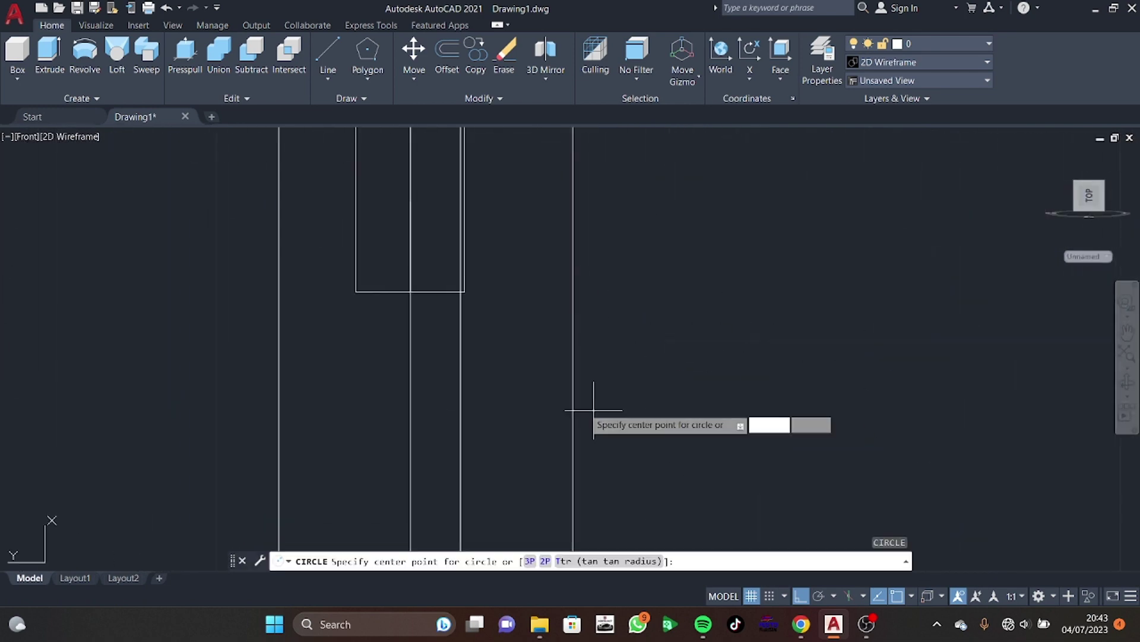
click(411, 201)
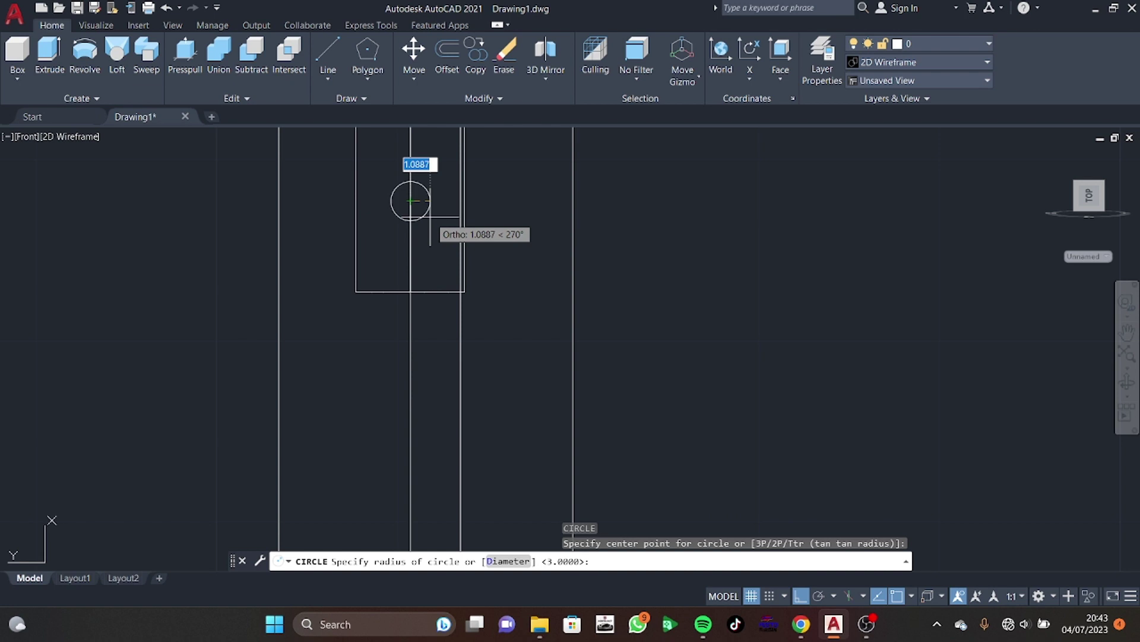
text(3)
key(Return)
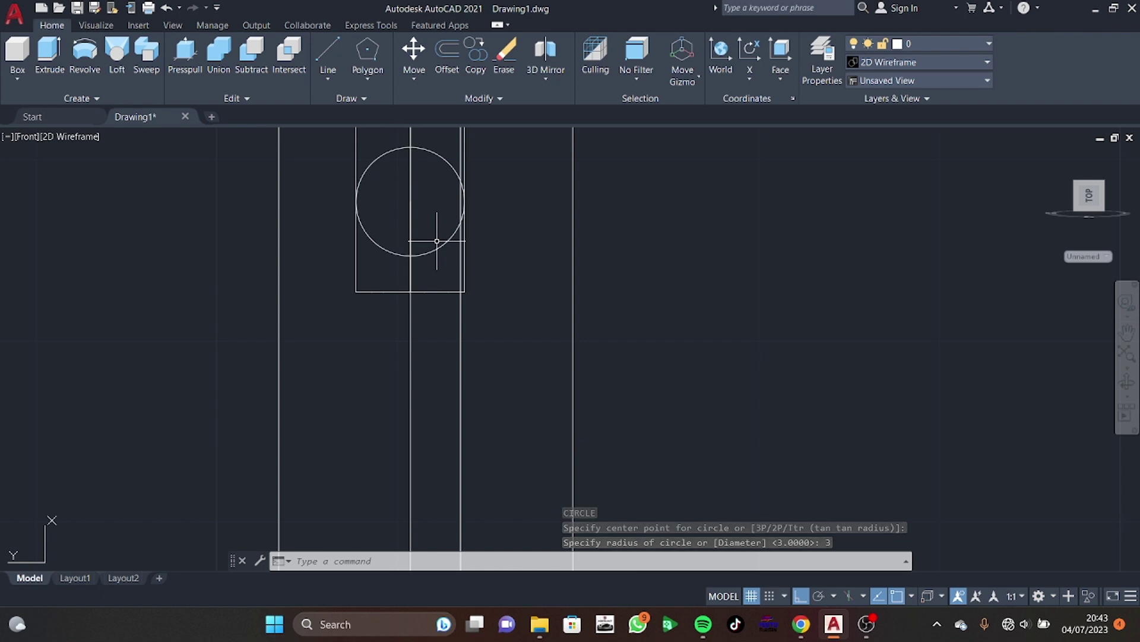
scroll(440, 252, down, 1)
scroll(458, 300, down, 1)
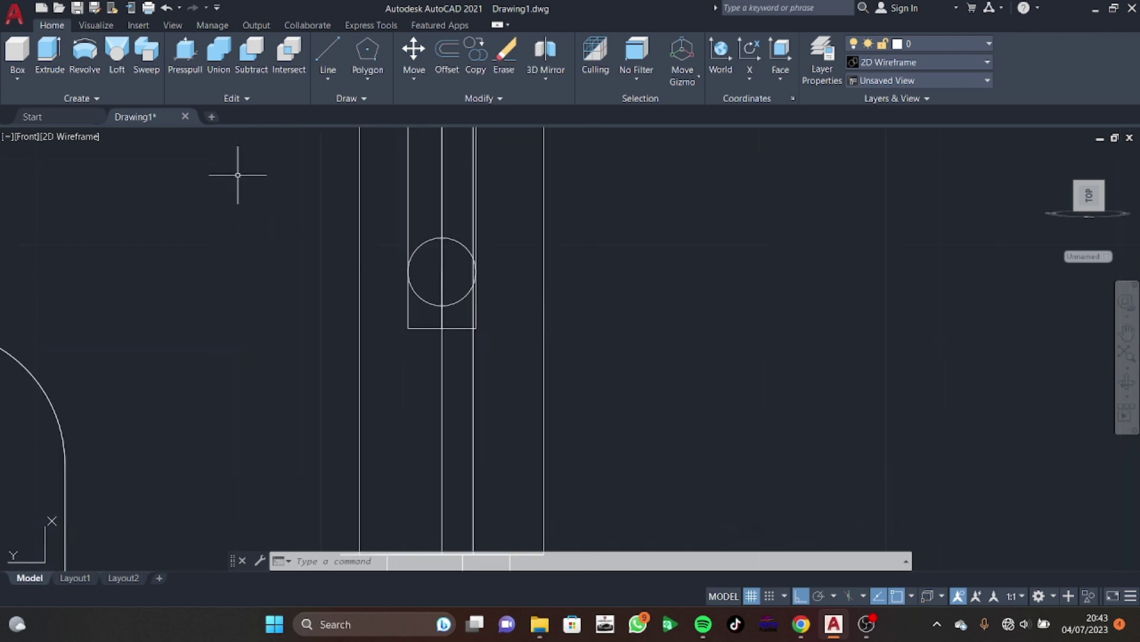
Press-pull the radius-3 circle out into a long cylinder across the shaft
click(181, 63)
click(437, 291)
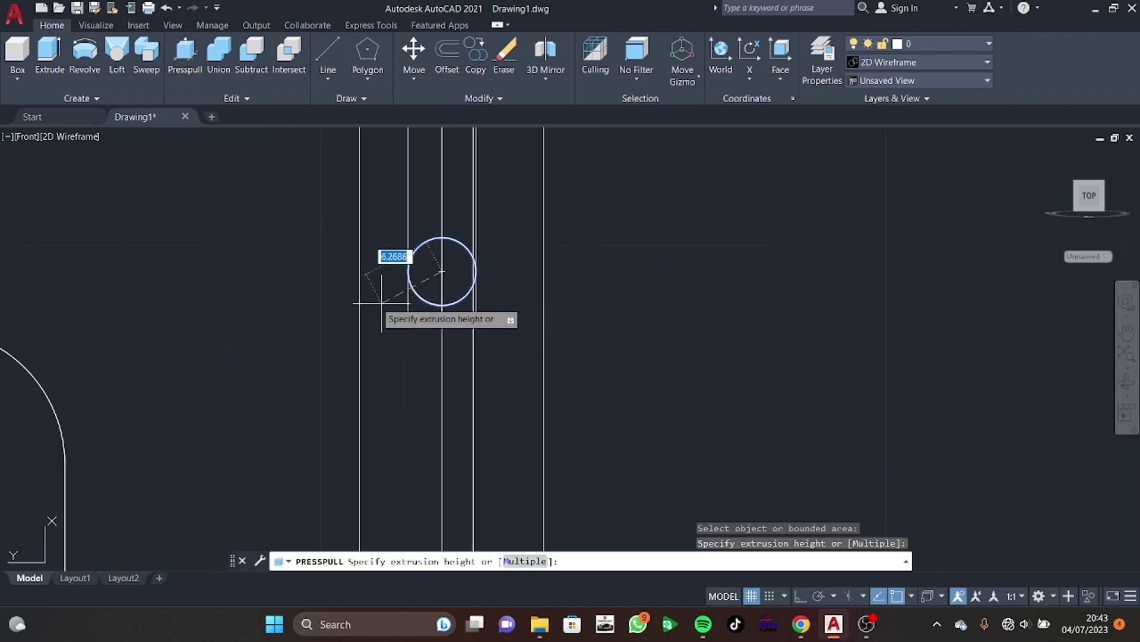
mouse_move(345, 344)
shift+middle_down()
mouse_move(440, 338)
mouse_move(365, 313)
shift+middle_up()
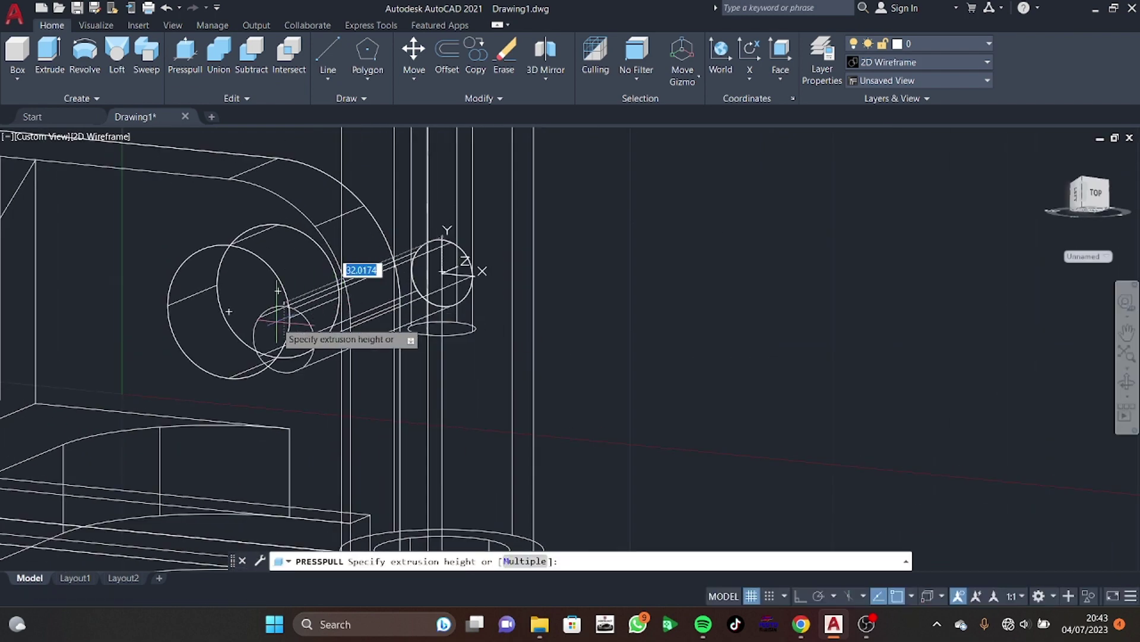
click(279, 317)
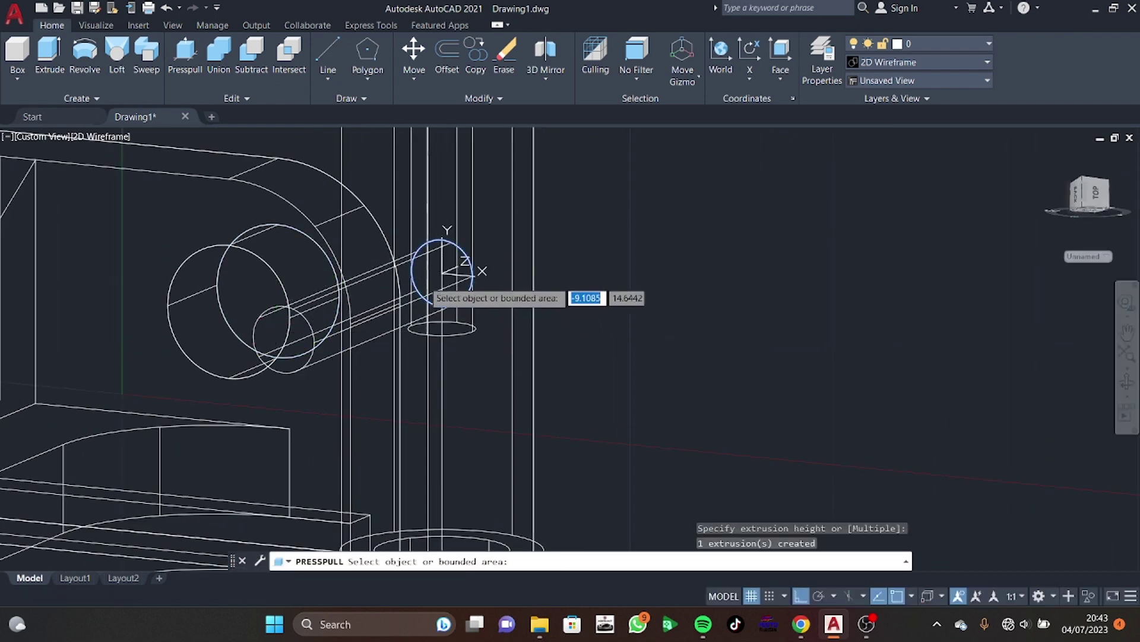
click(421, 272)
click(706, 267)
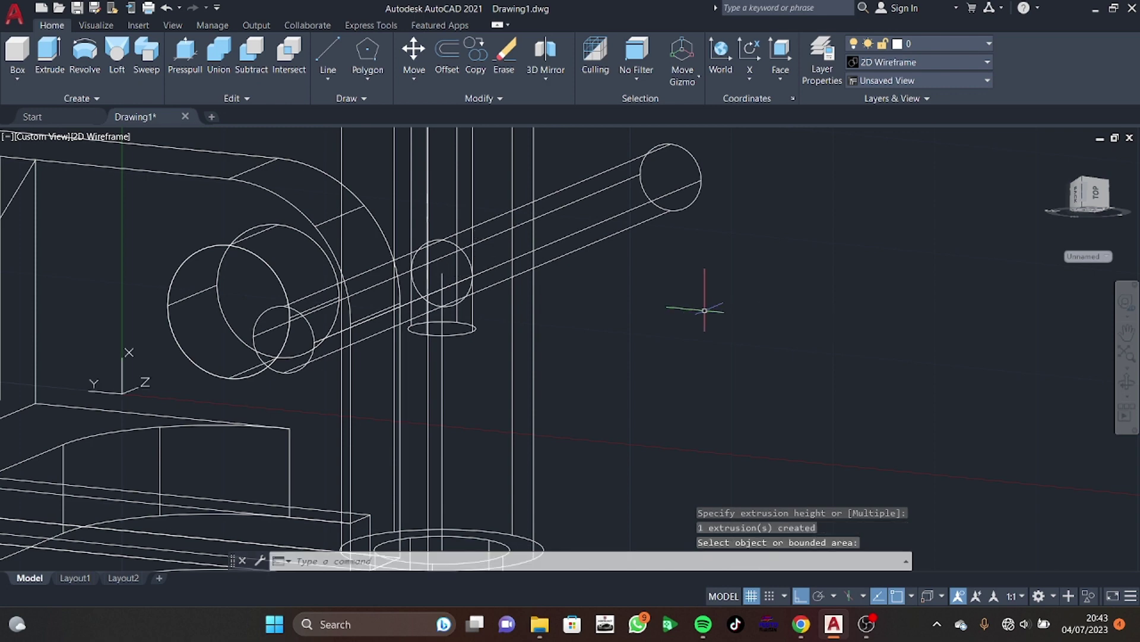
key(Escape)
Subtract the long cylinder from the vertical shaft to leave a cross hole
mouse_move(718, 310)
shift+middle_down()
mouse_move(695, 349)
mouse_move(653, 339)
shift+middle_up()
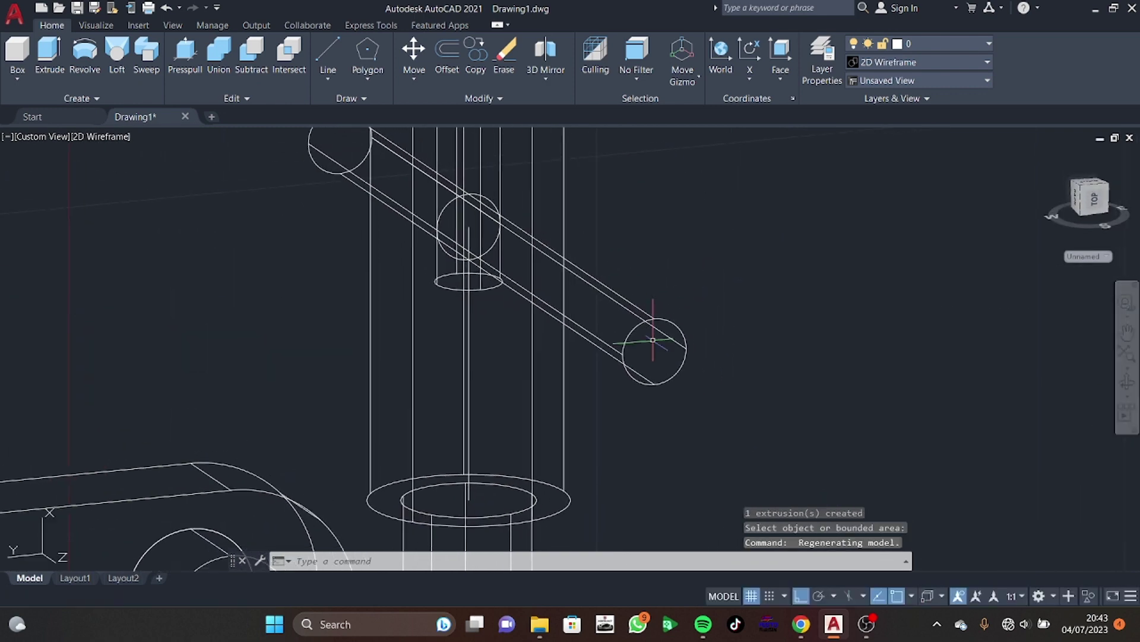
click(262, 71)
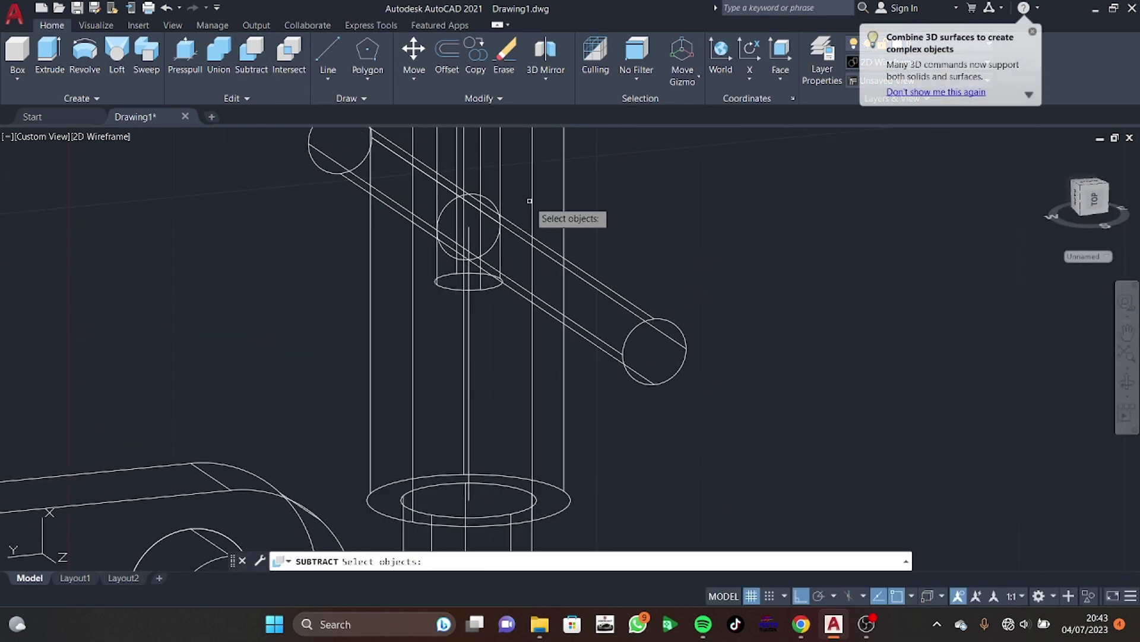
click(531, 201)
key(Return)
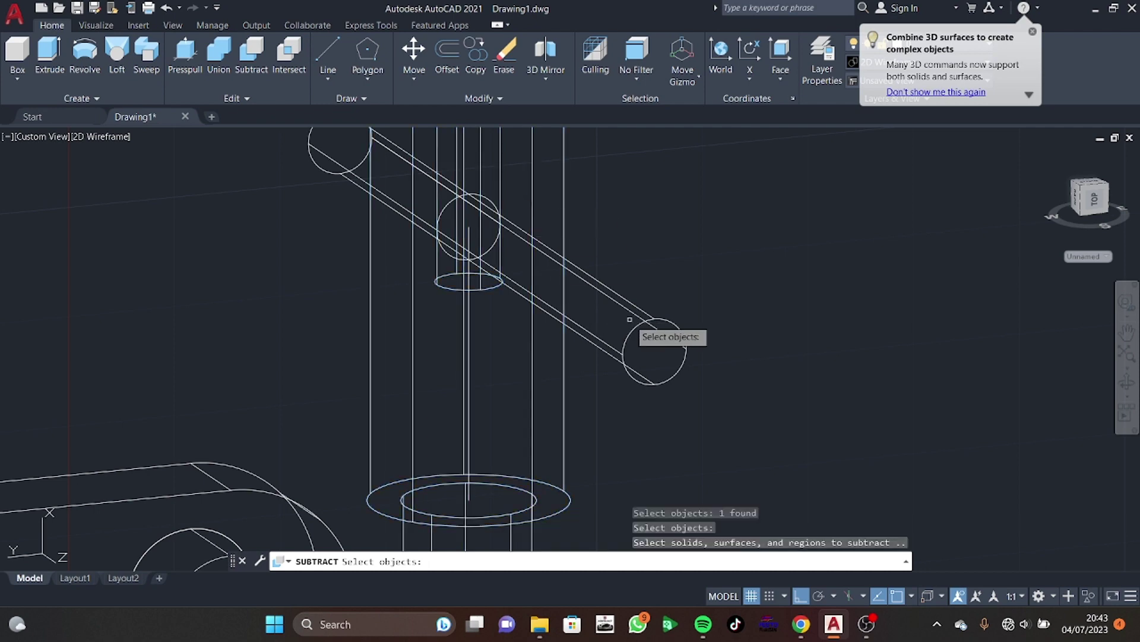
click(638, 329)
key(Return)
scroll(612, 317, down, 3)
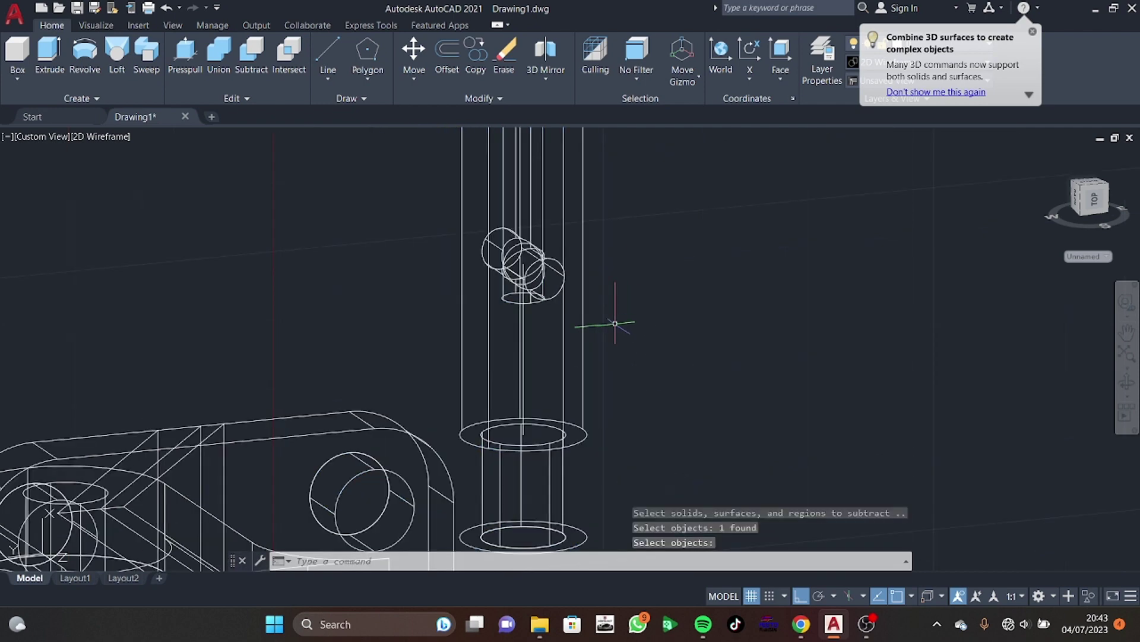
scroll(611, 317, down, 3)
Start a chamfer on the shaft's bottom circular edge, preview it, then cancel
text(s)
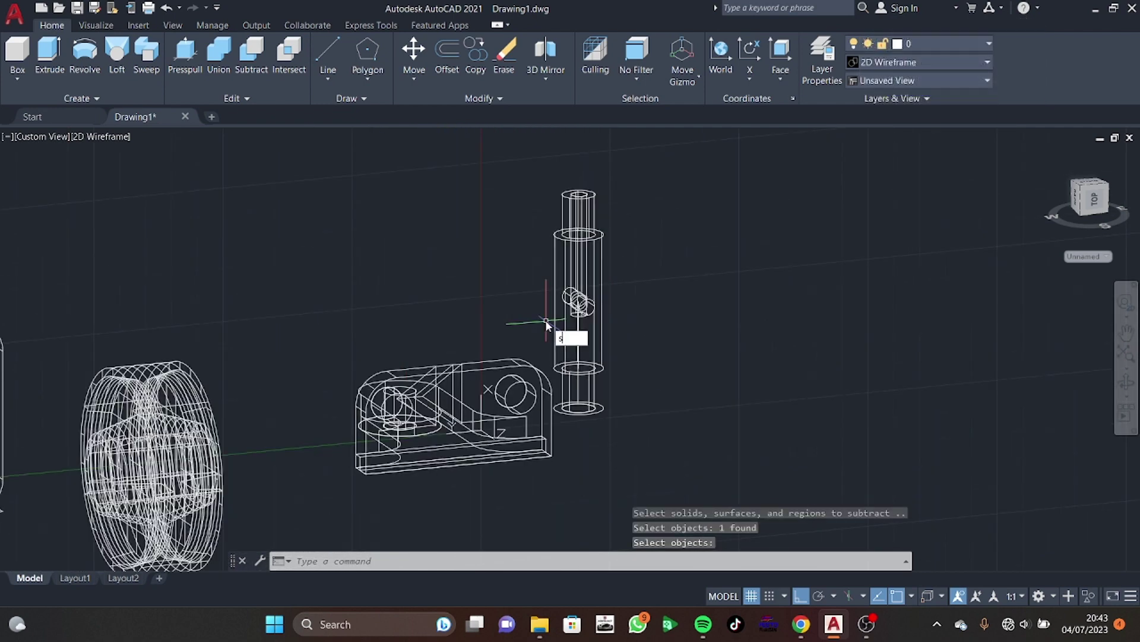
key(Escape)
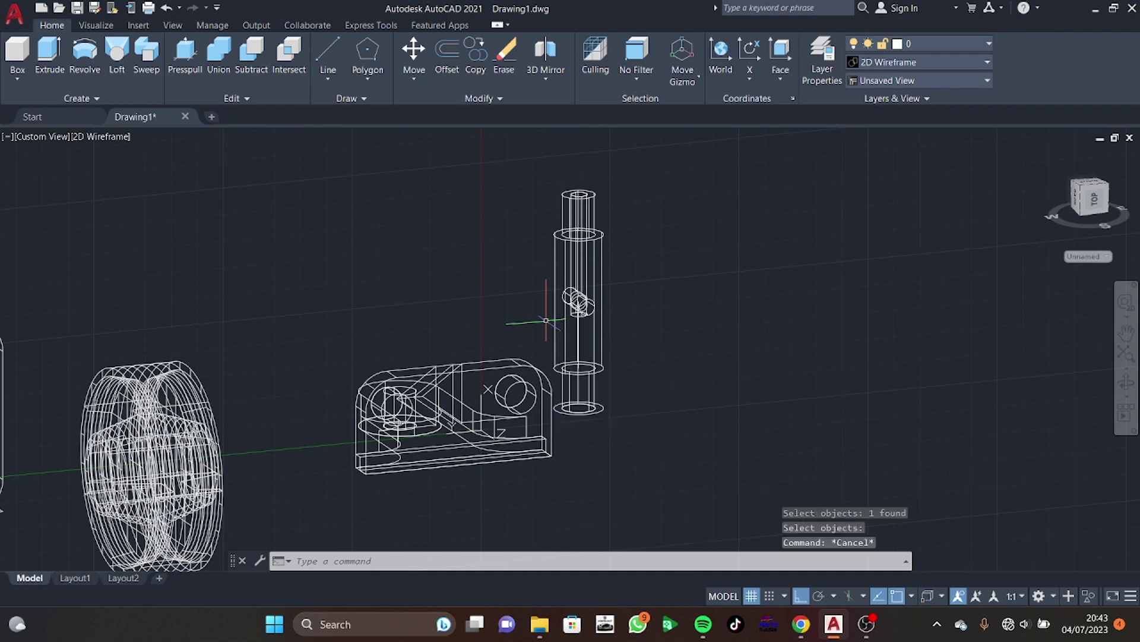
scroll(613, 318, up, 3)
scroll(626, 307, up, 3)
mouse_move(642, 359)
shift+middle_down()
mouse_move(647, 313)
mouse_move(653, 321)
shift+middle_up()
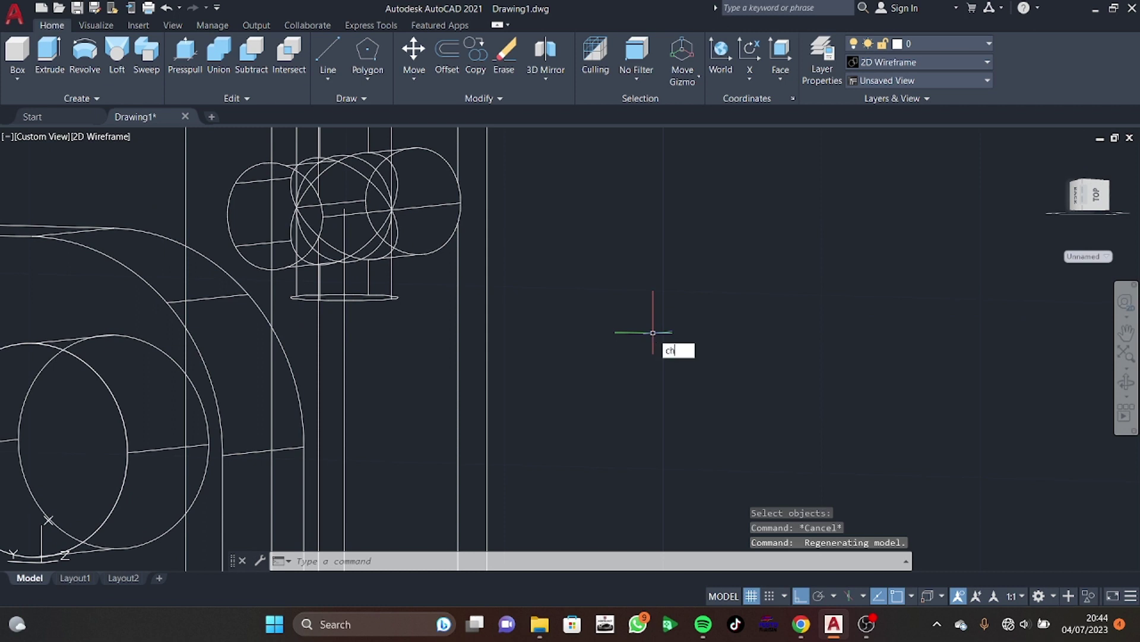
key(Down)
key(Return)
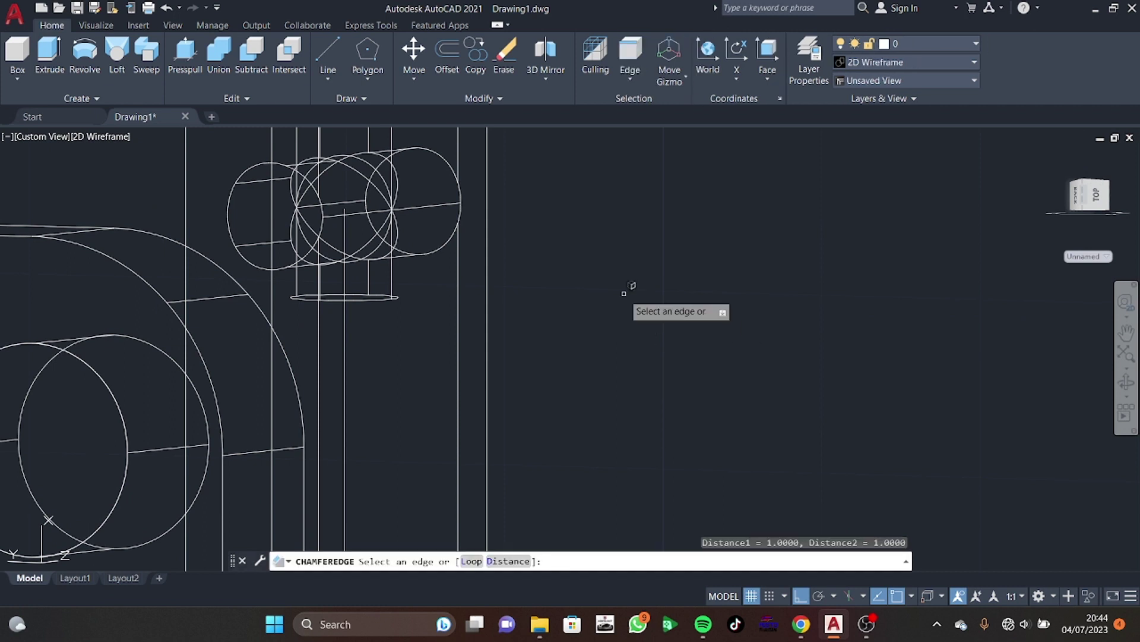
click(386, 295)
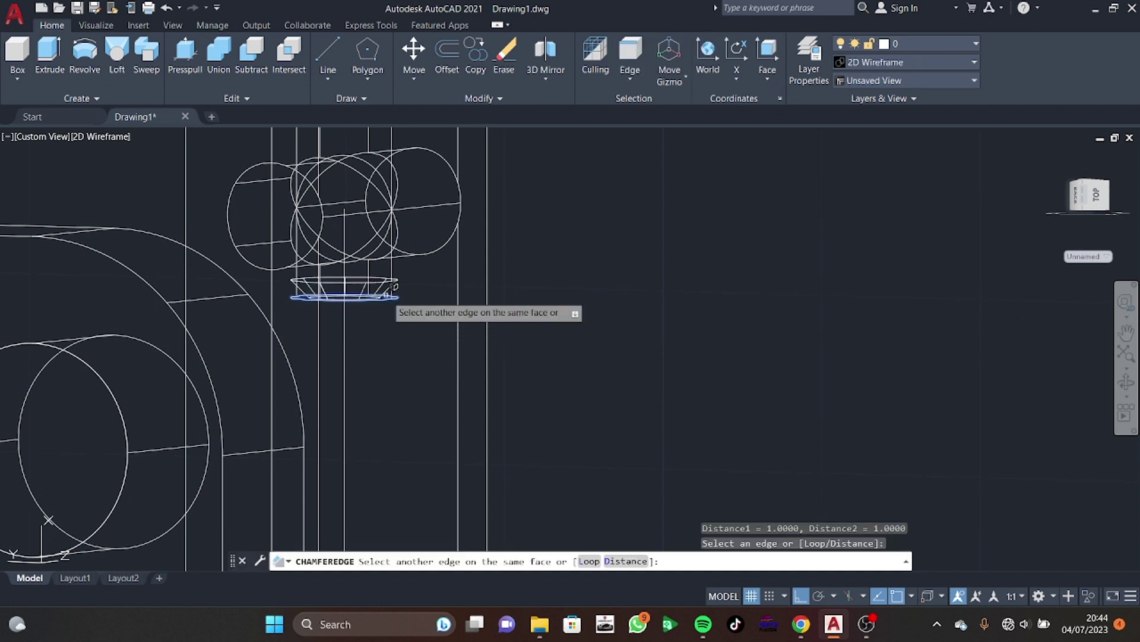
text(l)
key(Return)
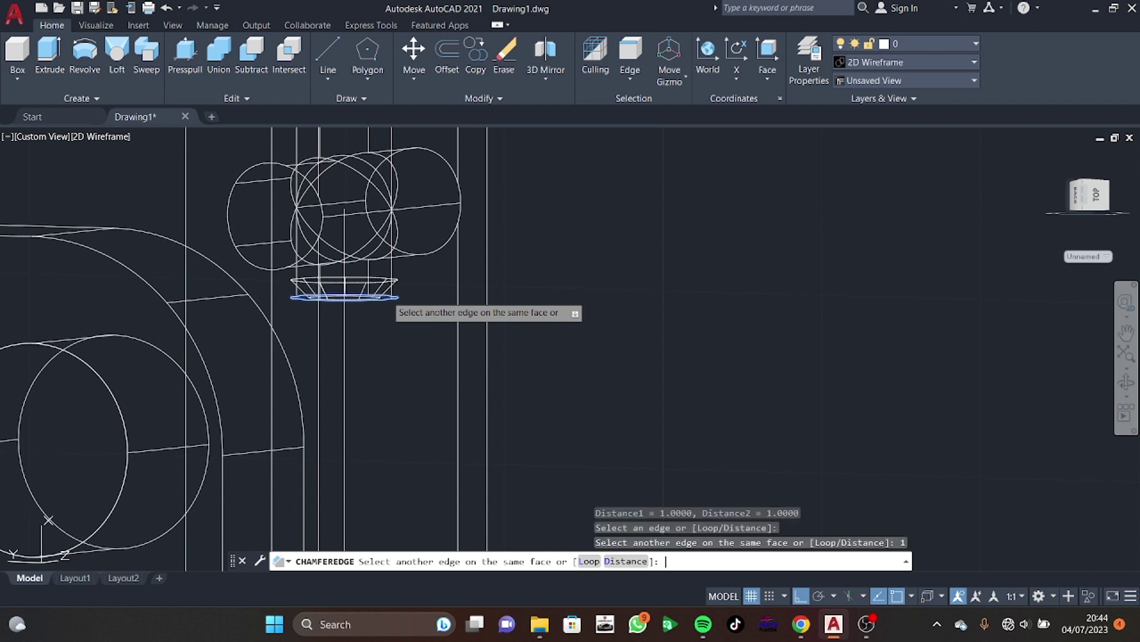
key(Return)
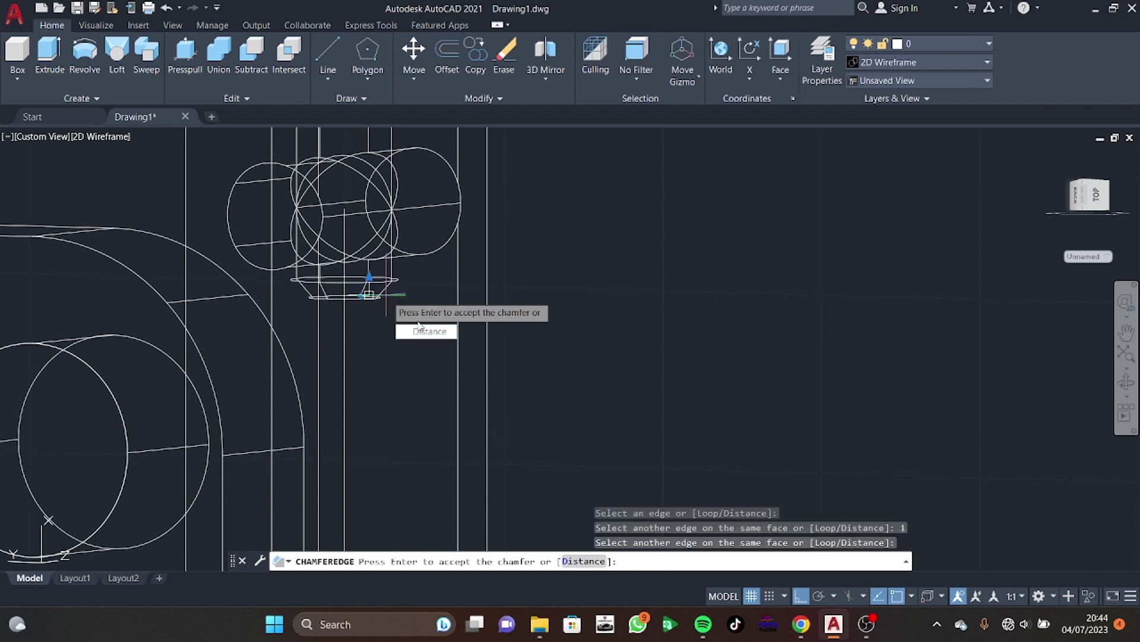
key(Escape)
Retry the edge chamfer on the bottom edge with the Distance option, then cancel
click(365, 292)
key(Escape)
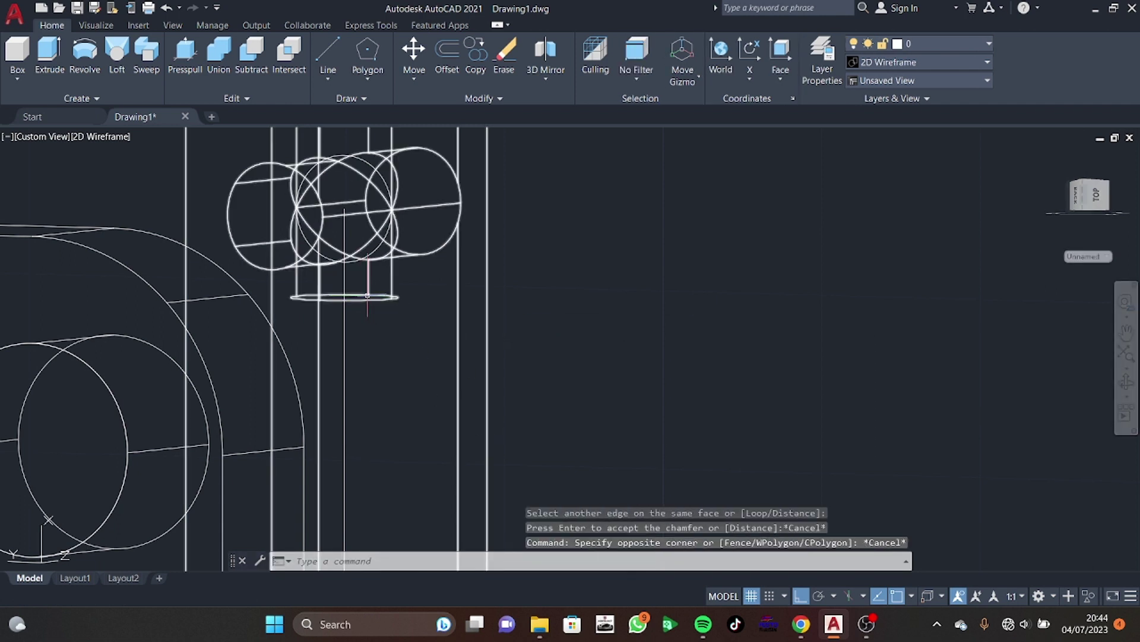
click(368, 295)
key(Escape)
text(CH)
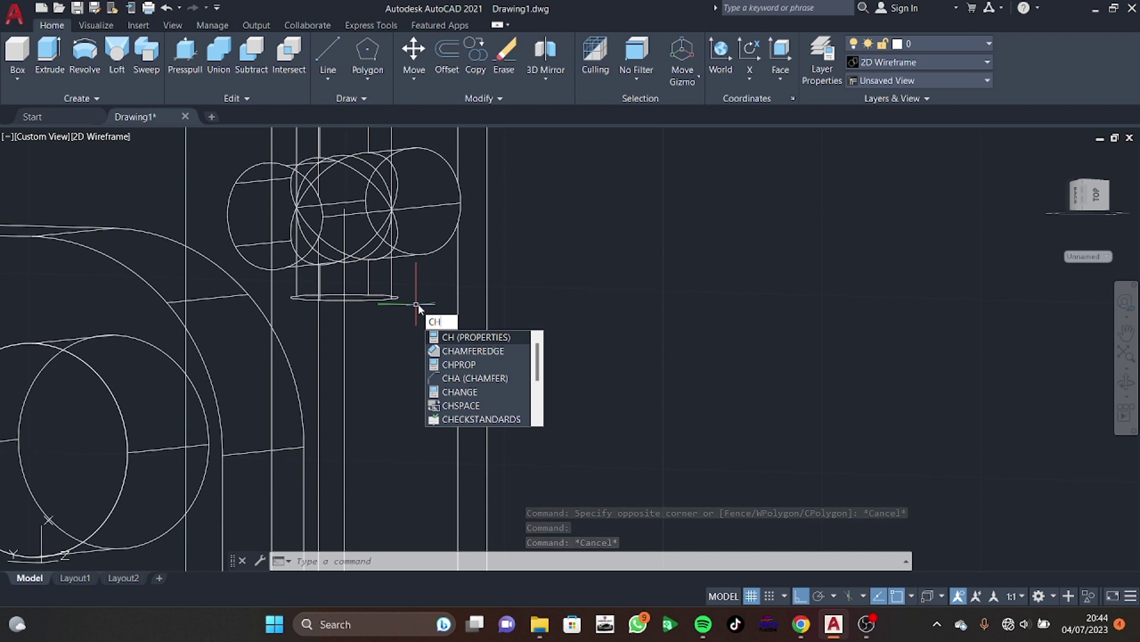
click(472, 350)
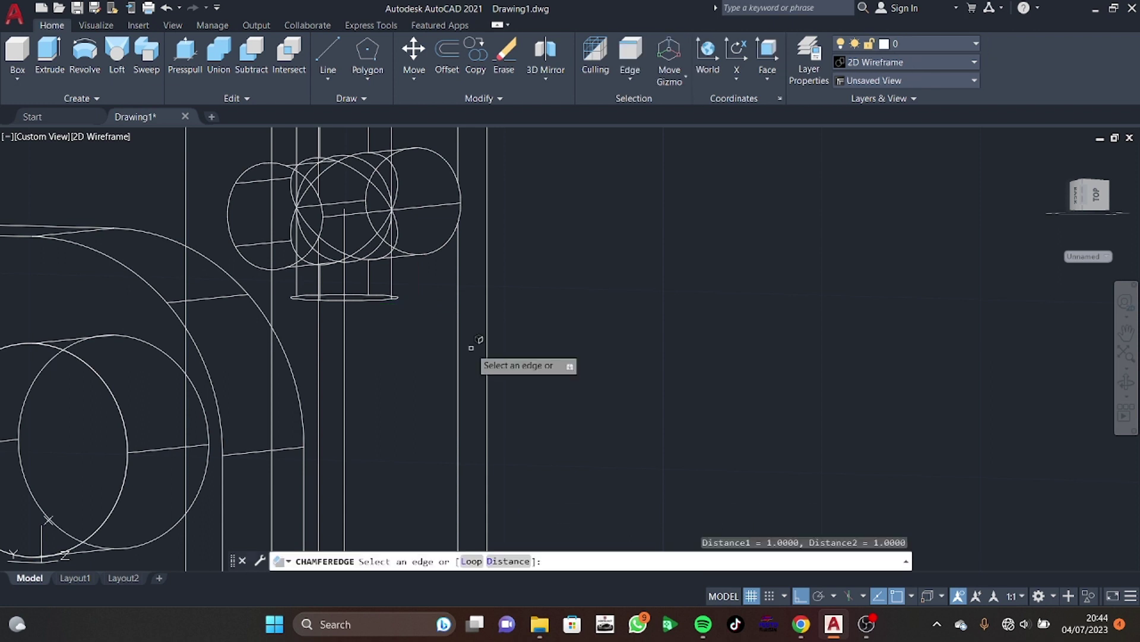
click(380, 297)
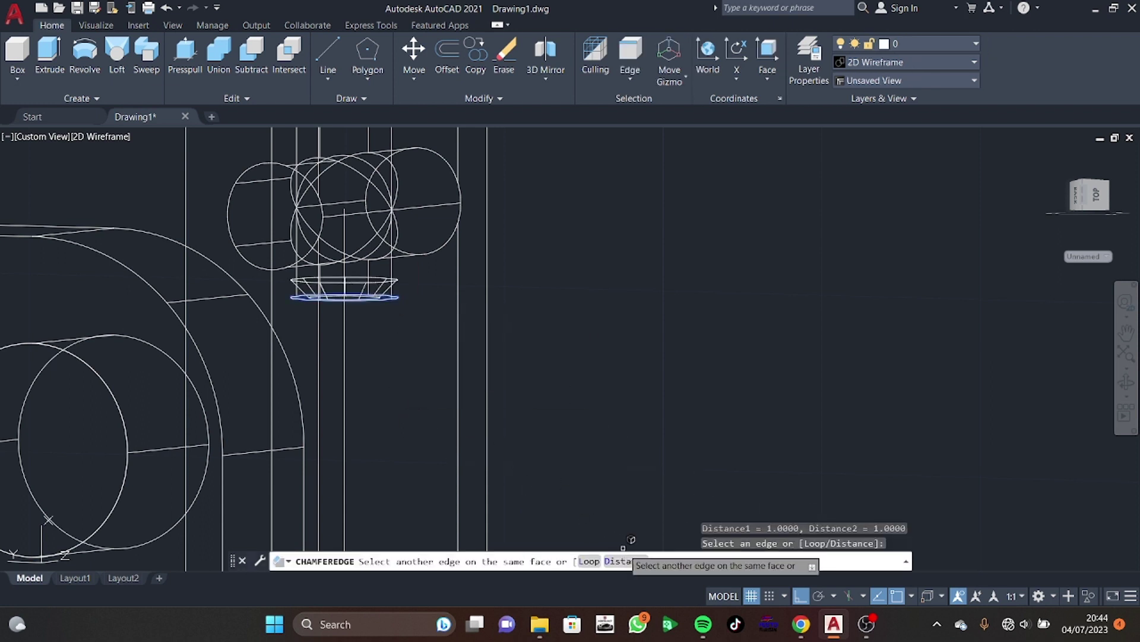
text(D)
key(Return)
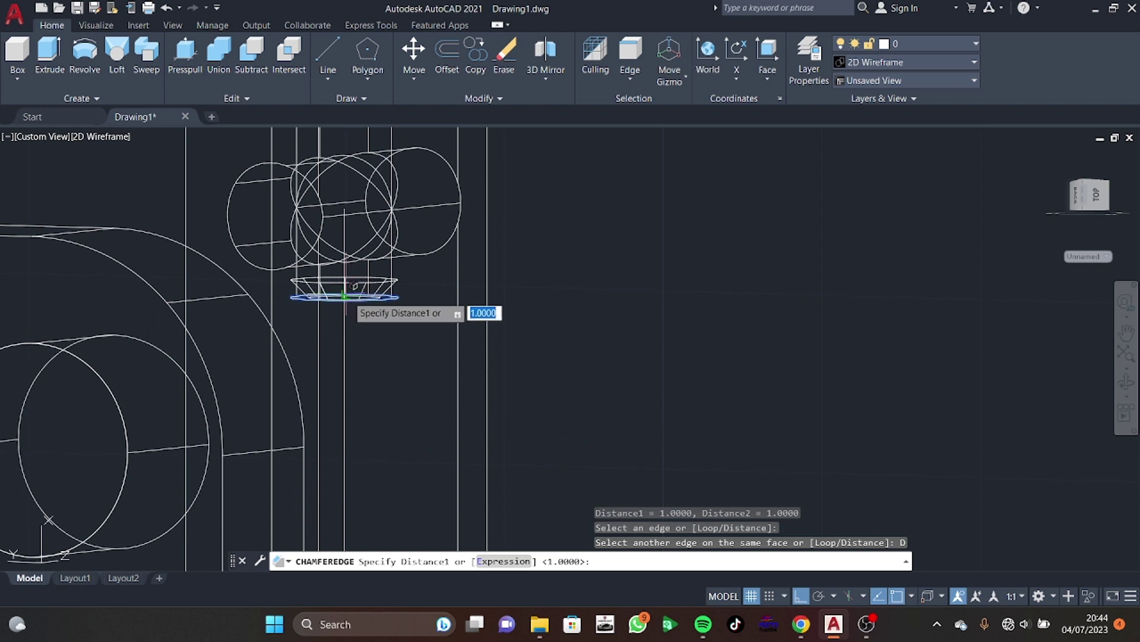
click(385, 297)
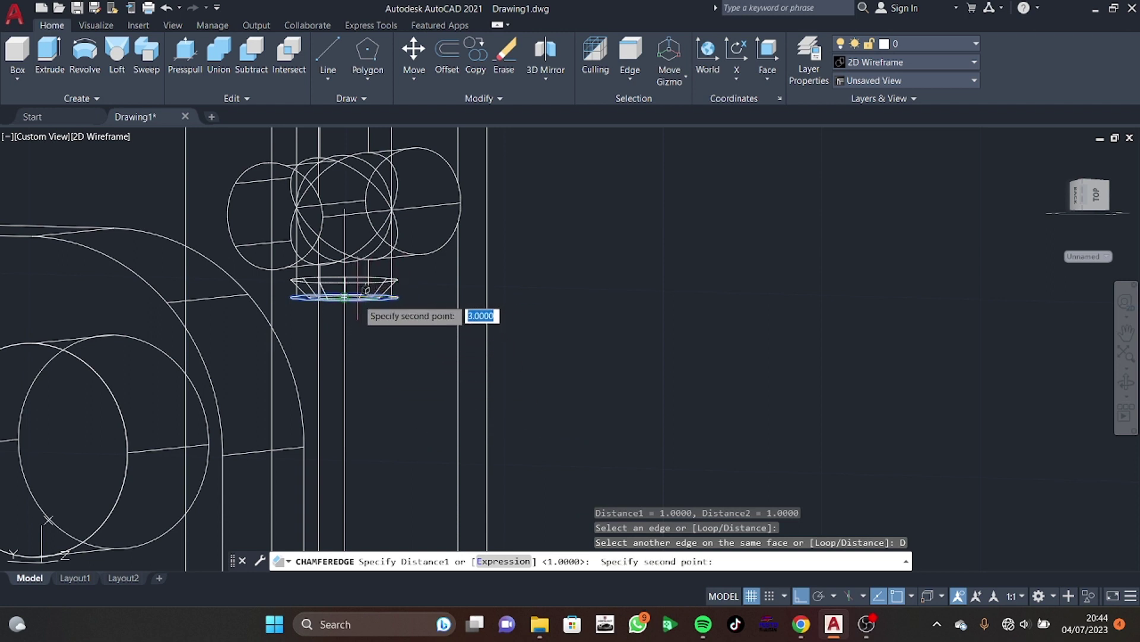
click(343, 297)
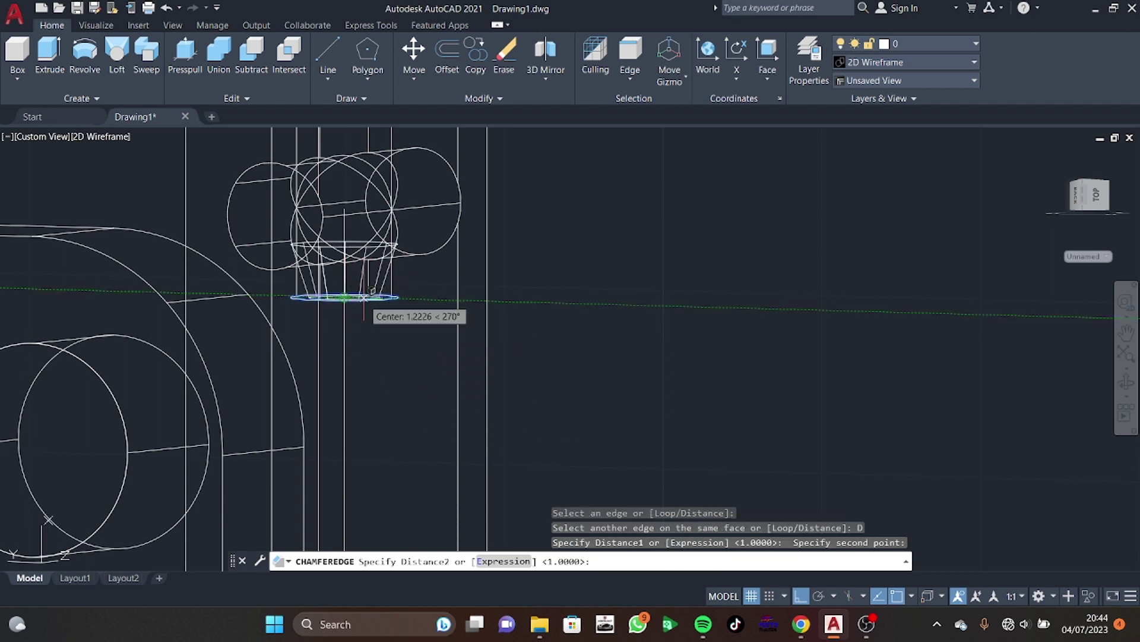
key(Escape)
Retry the bottom-edge chamfer, keep the default base distance, then cancel
text(CH)
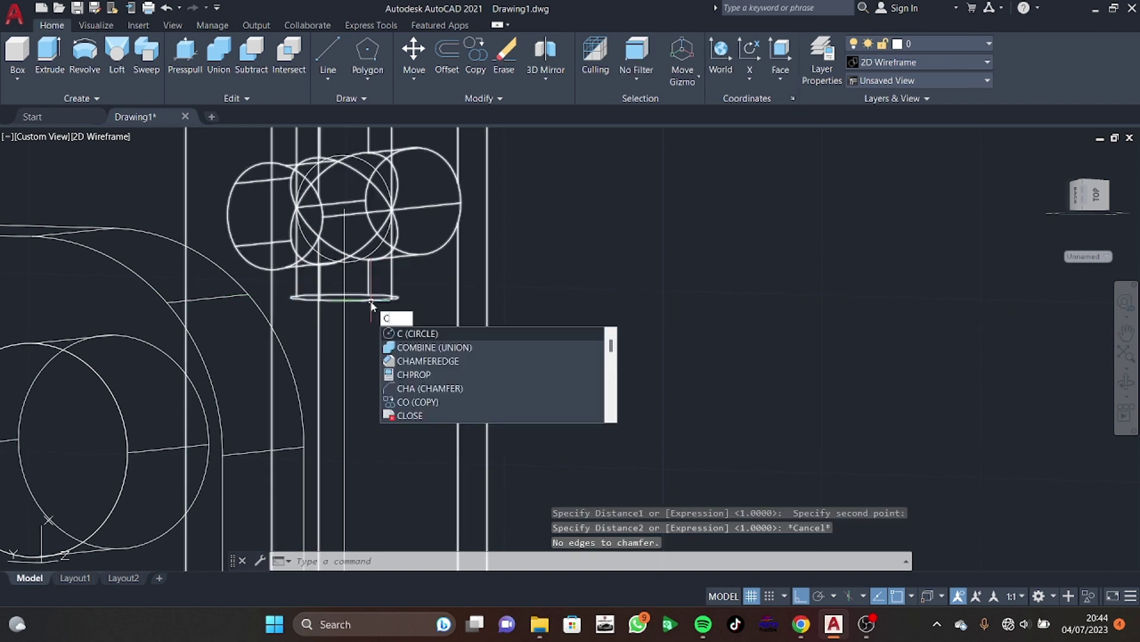
click(452, 347)
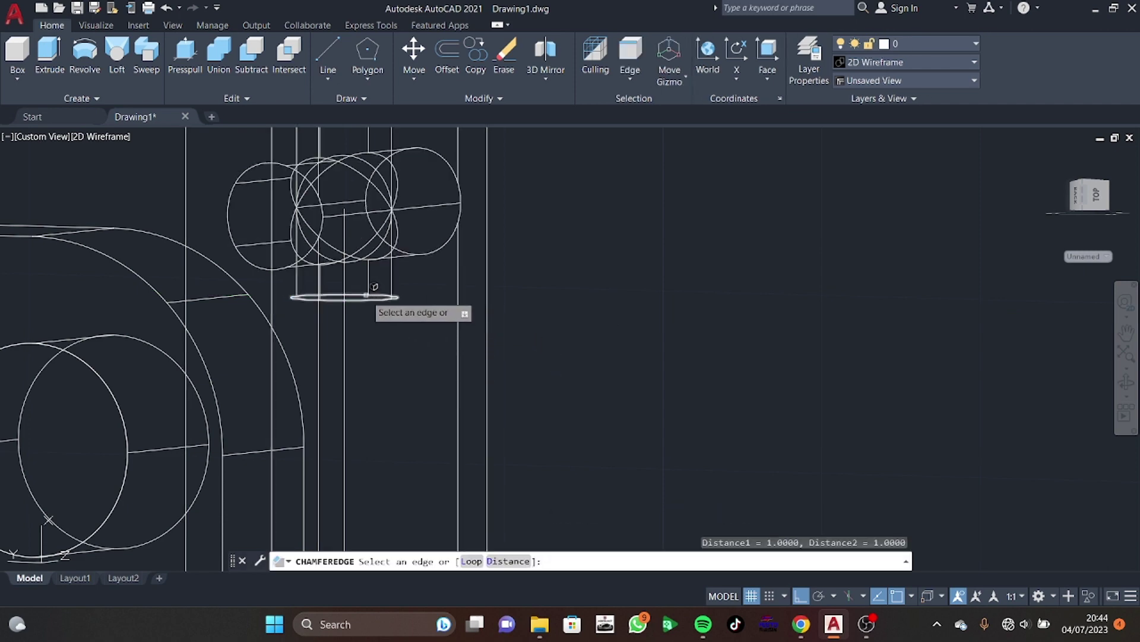
click(374, 289)
text(3)
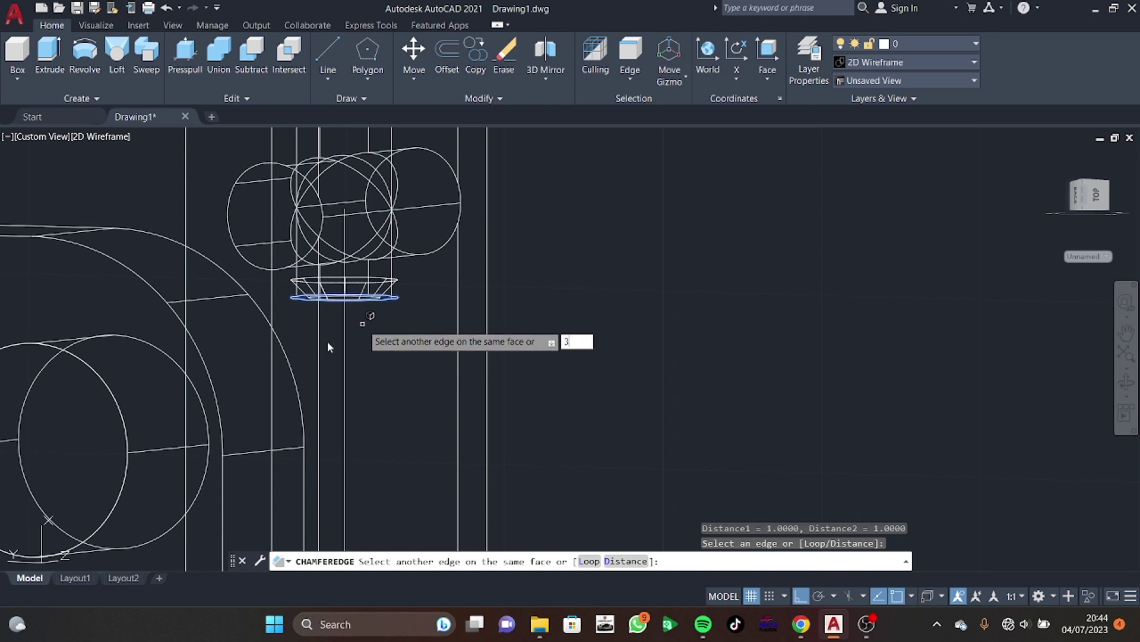
key(Return)
key(Return)
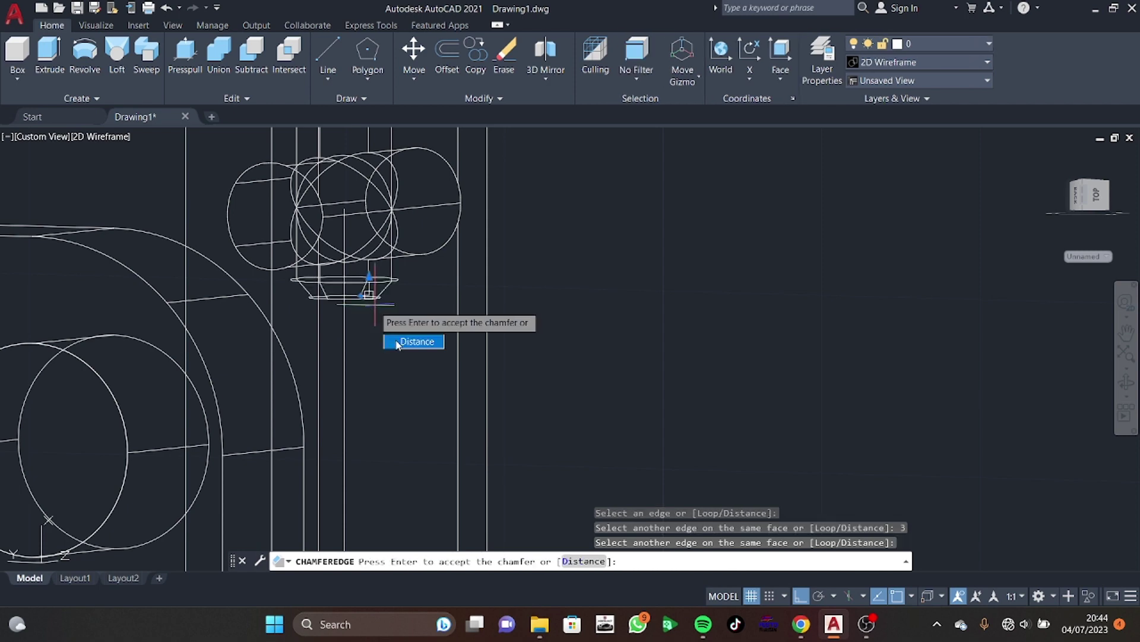
click(407, 344)
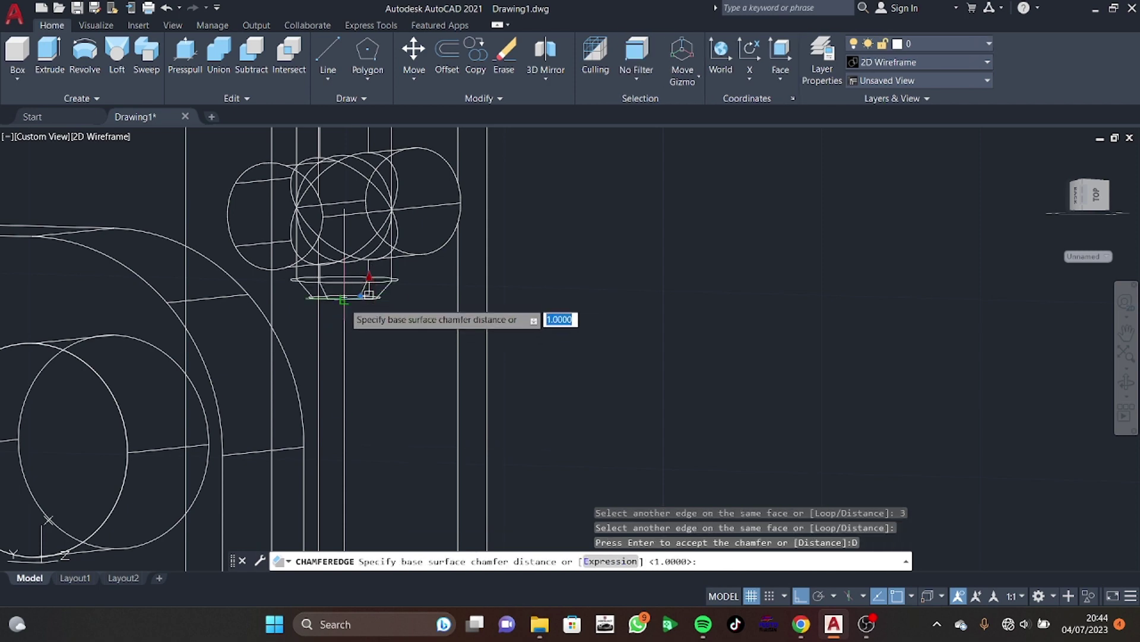
key(Return)
key(Escape)
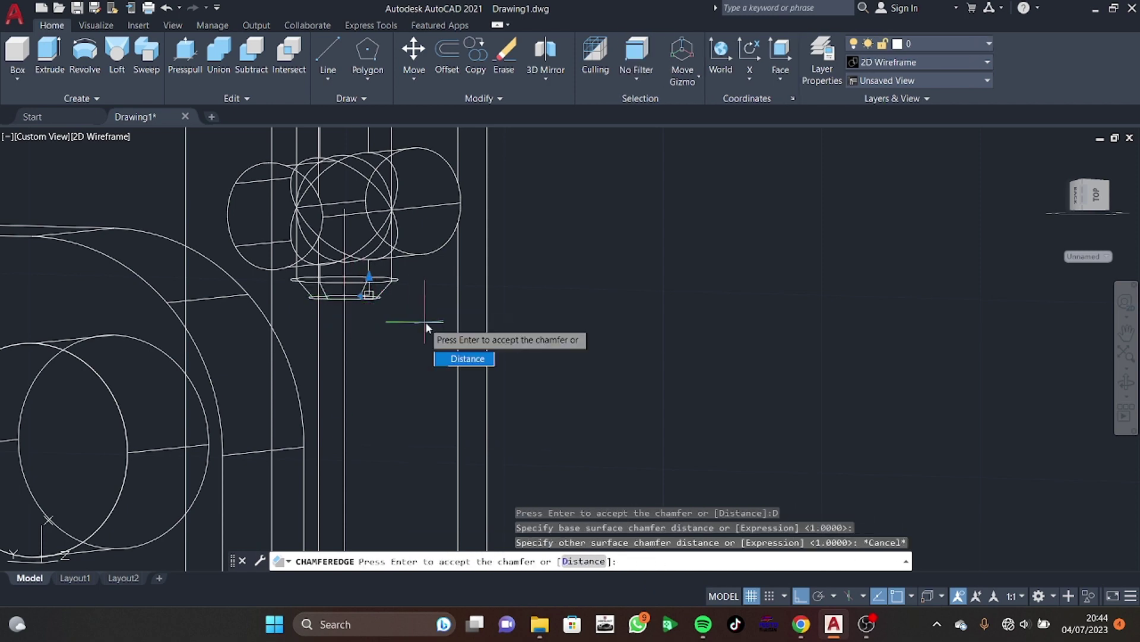
key(Escape)
text(CH)
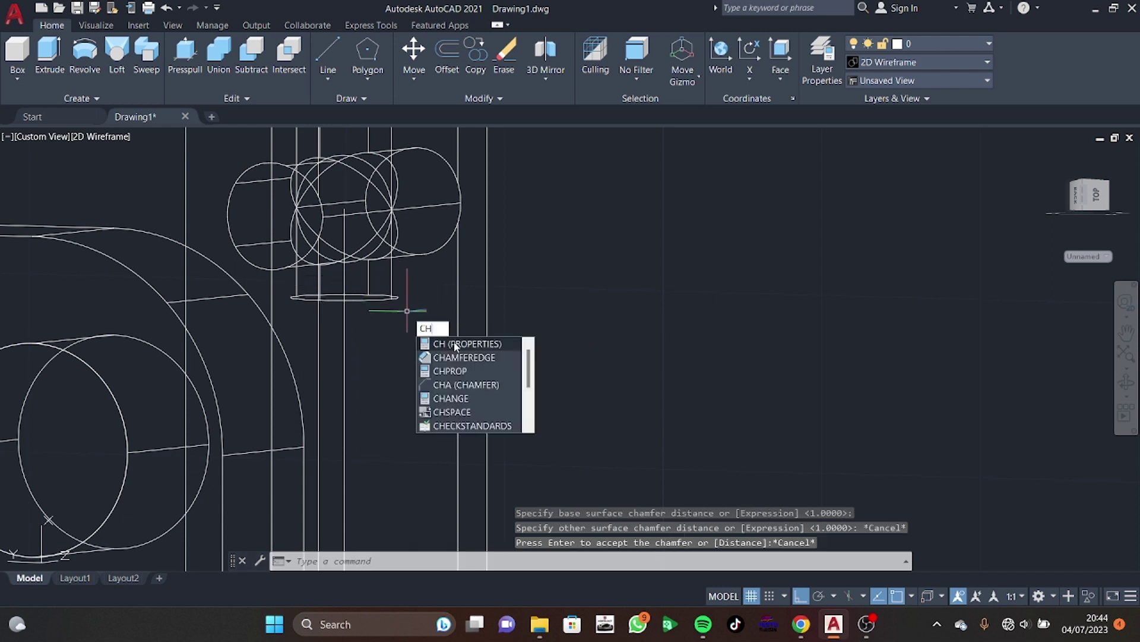
Apply a default chamfer to the bottom circular edge, then undo it
click(471, 348)
click(370, 293)
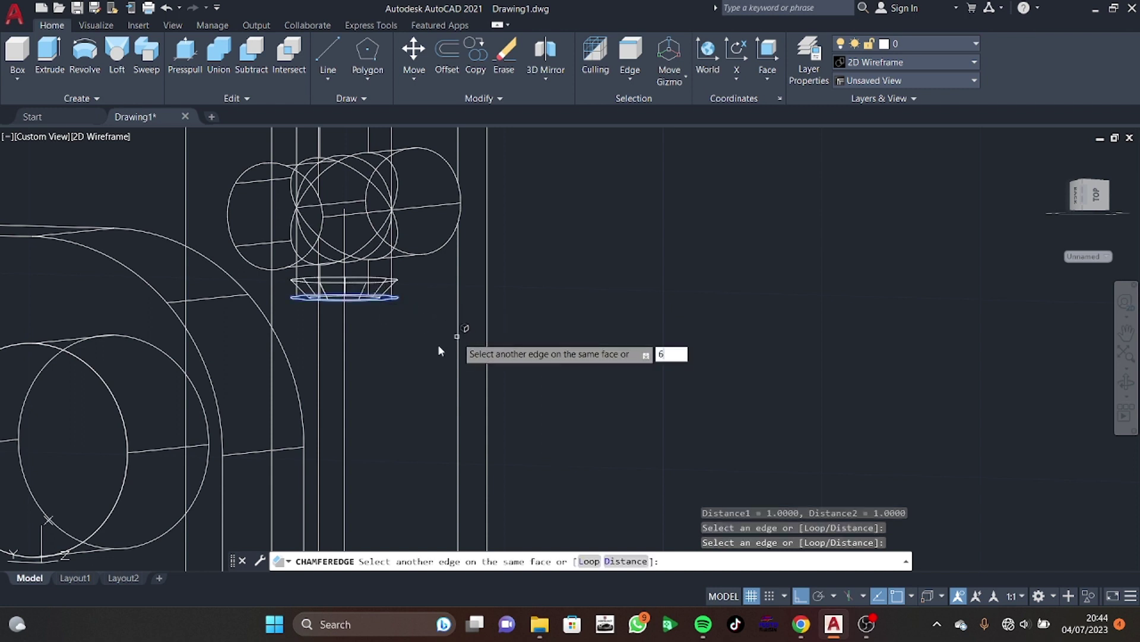
key(Return)
key(Return)
key(Return)
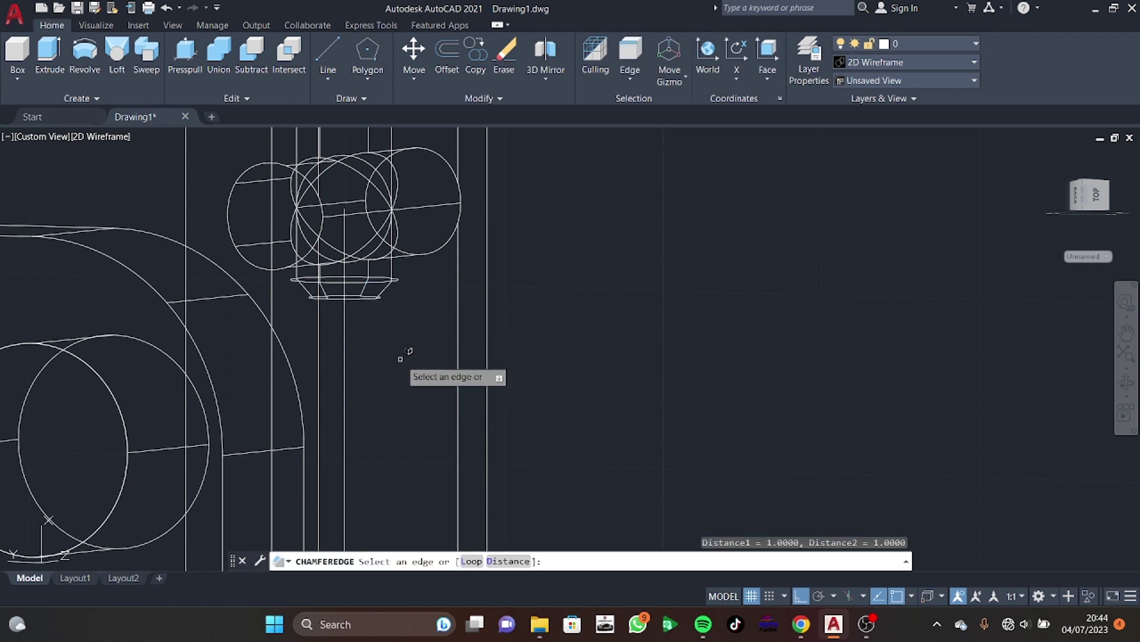
key(Return)
key(ctrl+z)
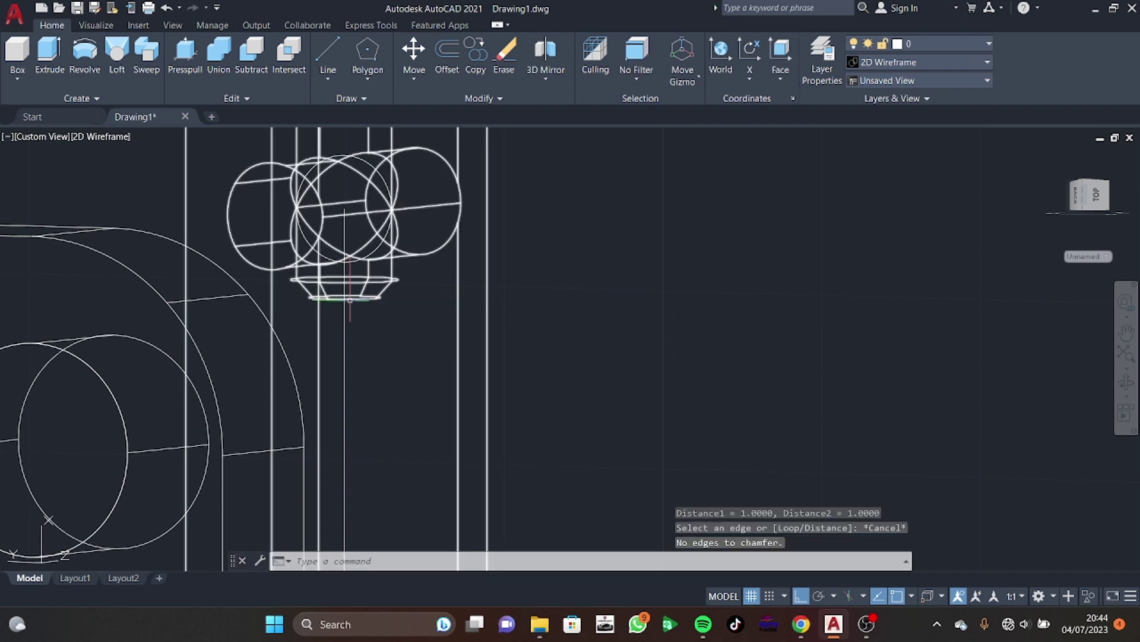
key(ctrl+z)
Chamfer the shaft's bottom edge loop using the Loop option with both distances 1
click(353, 297)
text(CH)
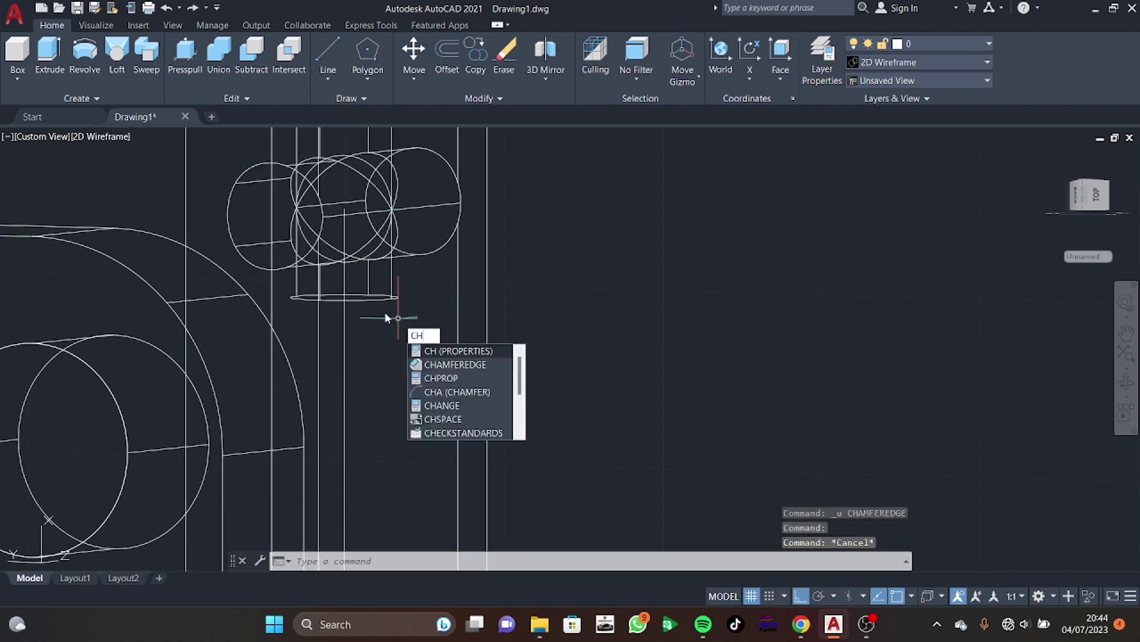
click(467, 366)
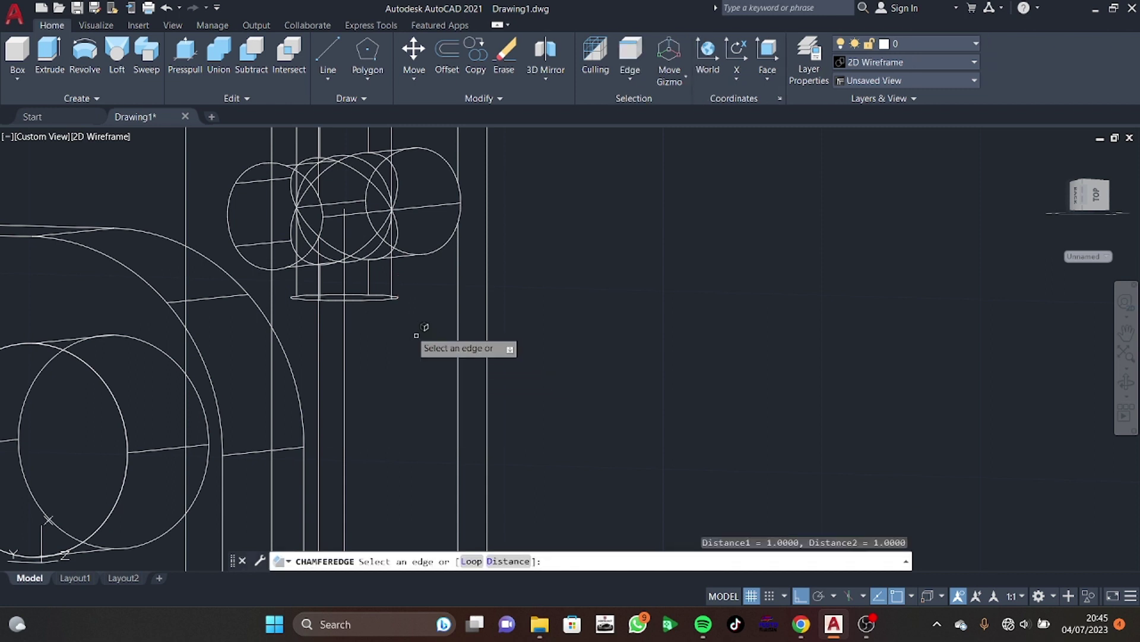
click(393, 293)
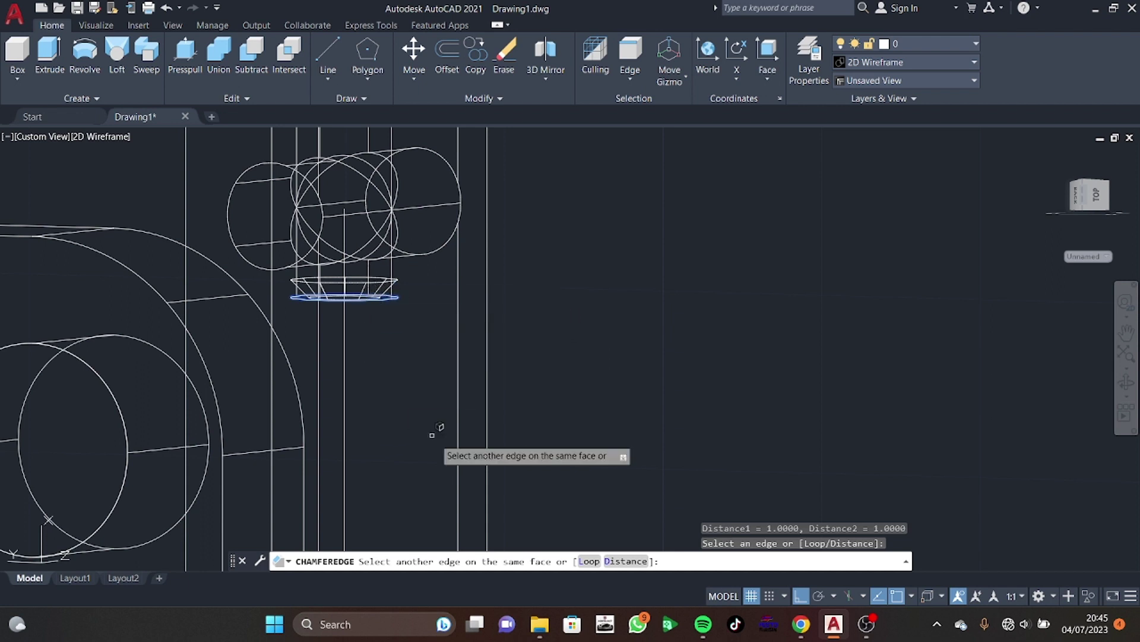
text(L)
key(Return)
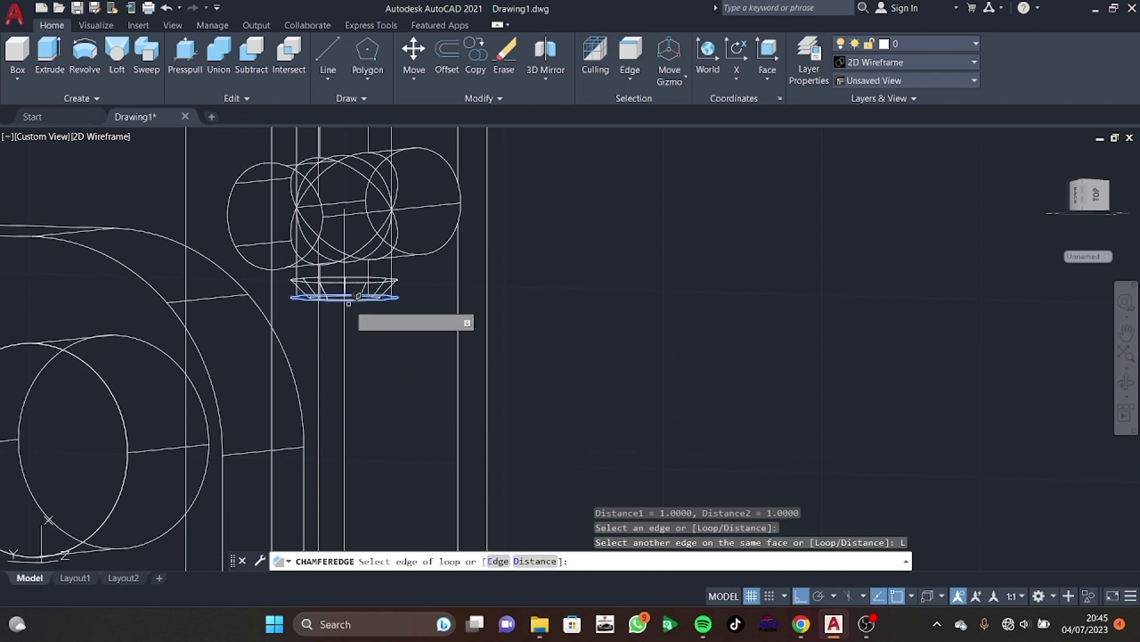
click(542, 560)
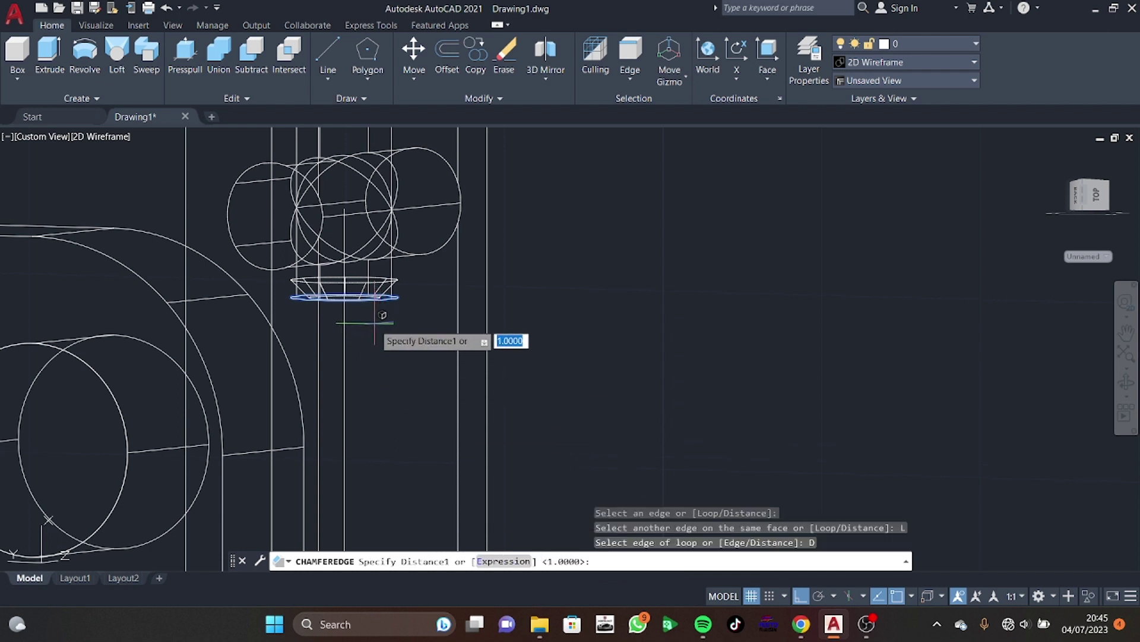
key(Return)
key(Return)
click(364, 290)
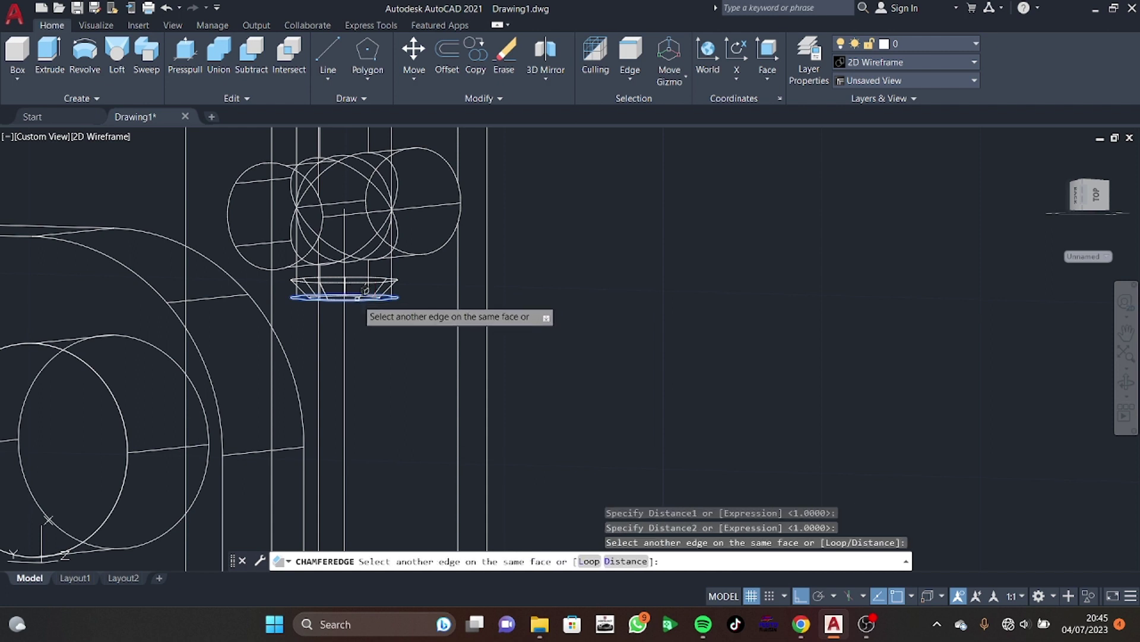
key(Return)
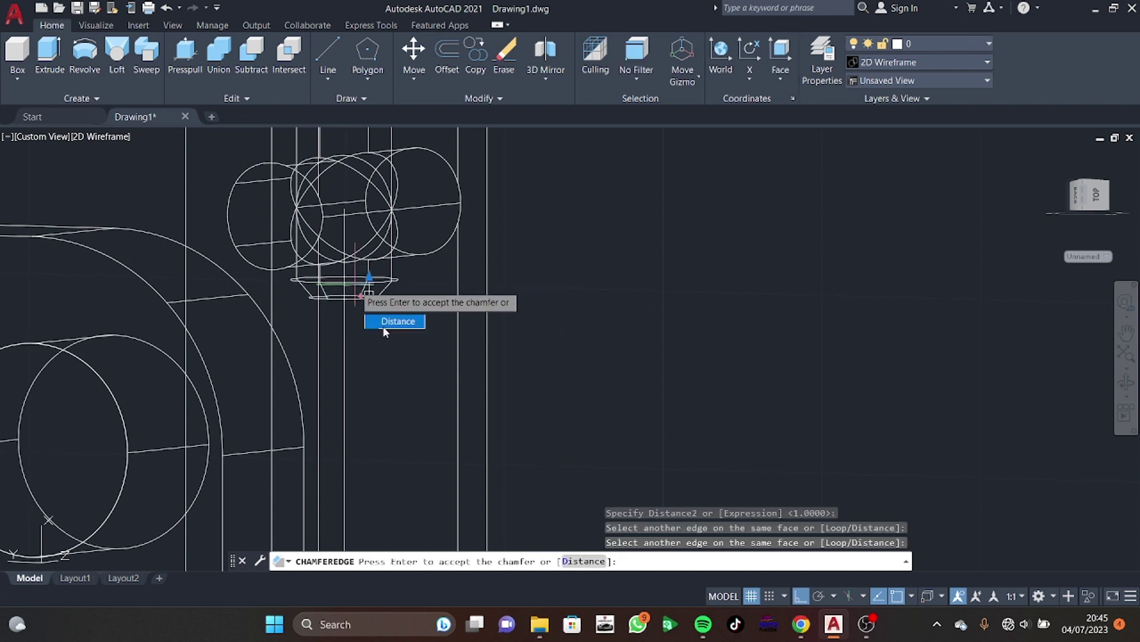
key(Return)
scroll(389, 339, down, 2)
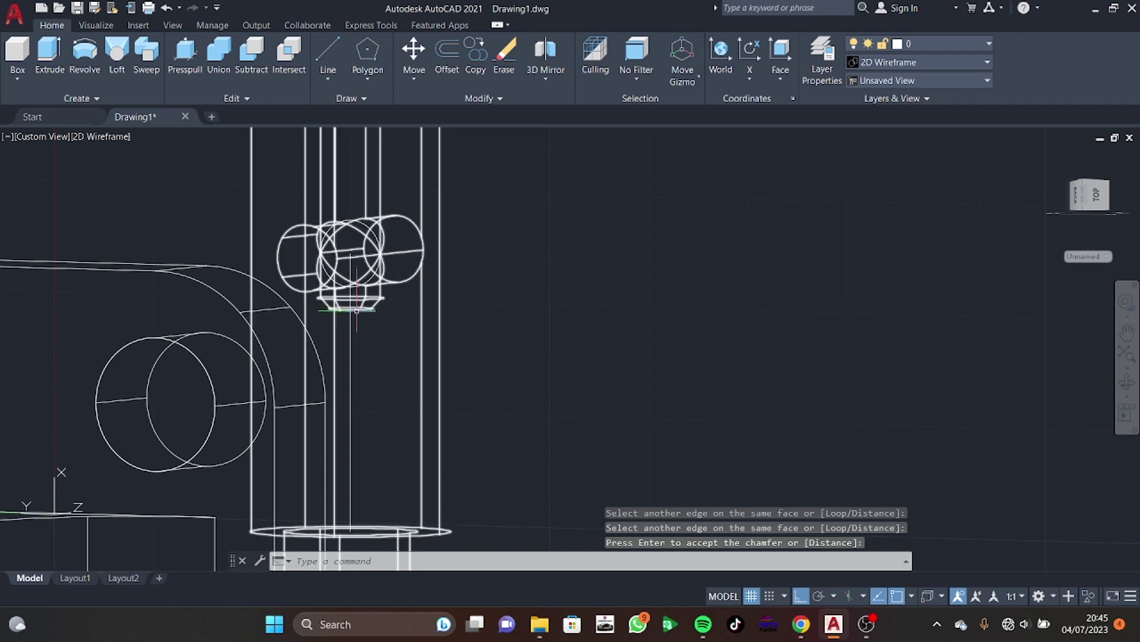
Select the chamfered shaft and cancel two accidental grip stretches
scroll(357, 310, up, 5)
click(334, 309)
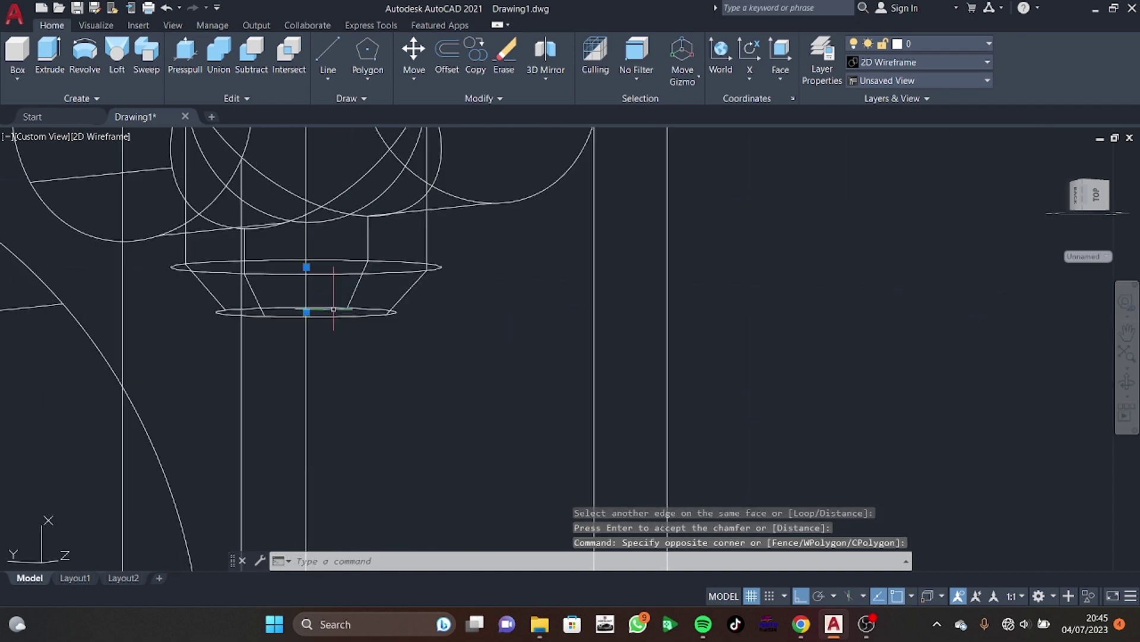
click(306, 312)
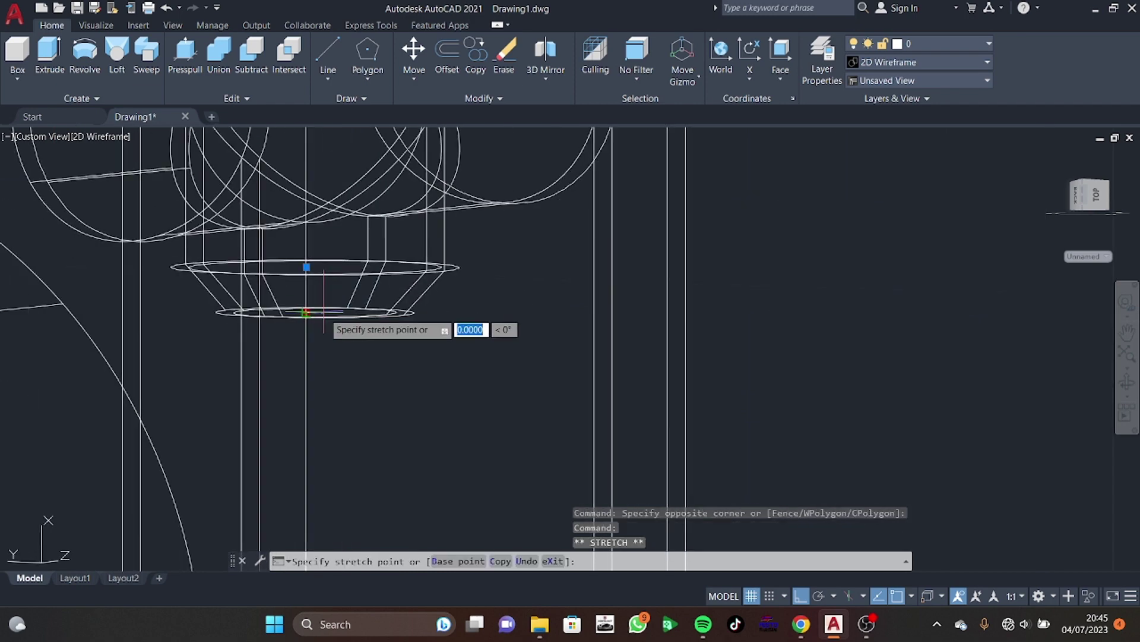
key(Escape)
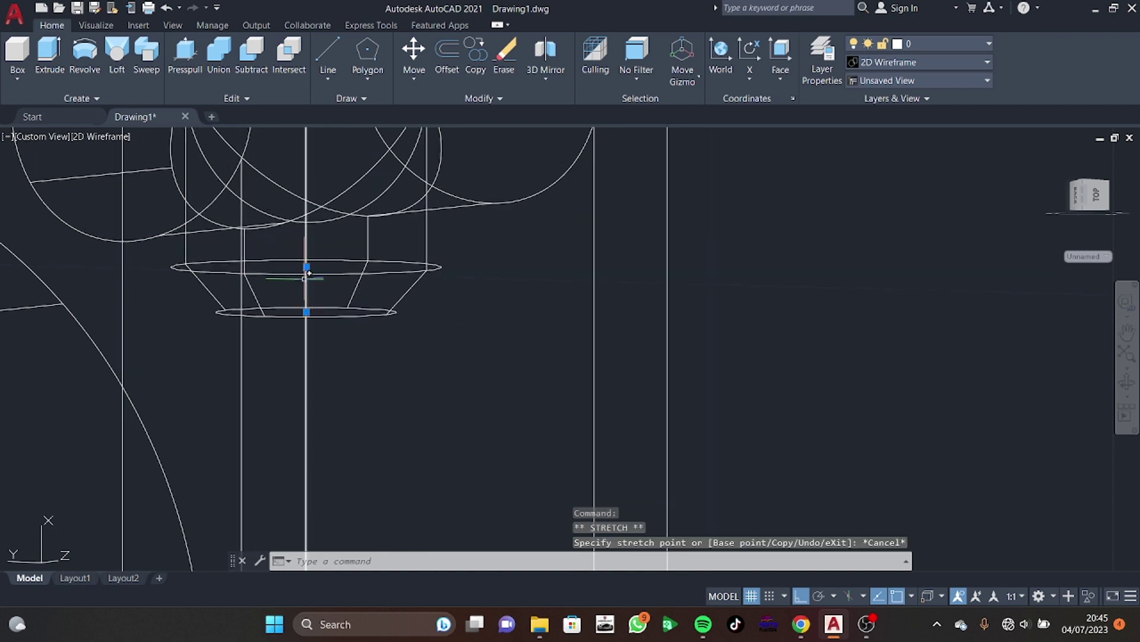
click(307, 267)
key(Escape)
Flat-shade the model with SHADE and orbit to face the pin's cross hole
scroll(369, 291, down, 3)
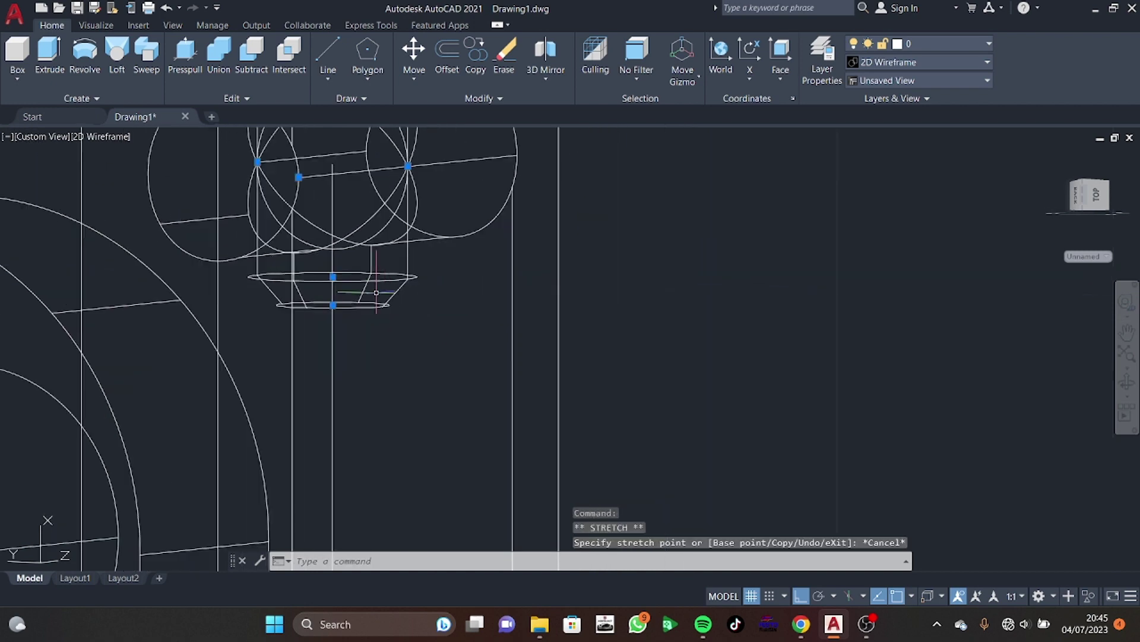
scroll(378, 298, down, 2)
mouse_move(483, 319)
shift+middle_down()
mouse_move(509, 365)
mouse_move(608, 413)
mouse_move(578, 438)
mouse_move(513, 372)
shift+middle_up()
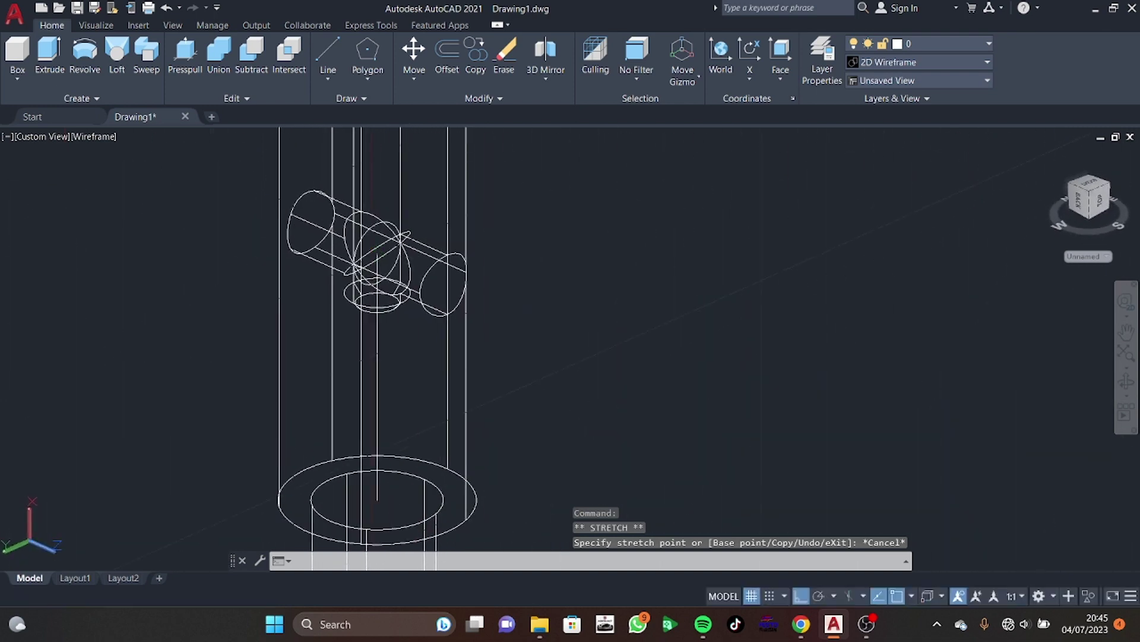
text(shad)
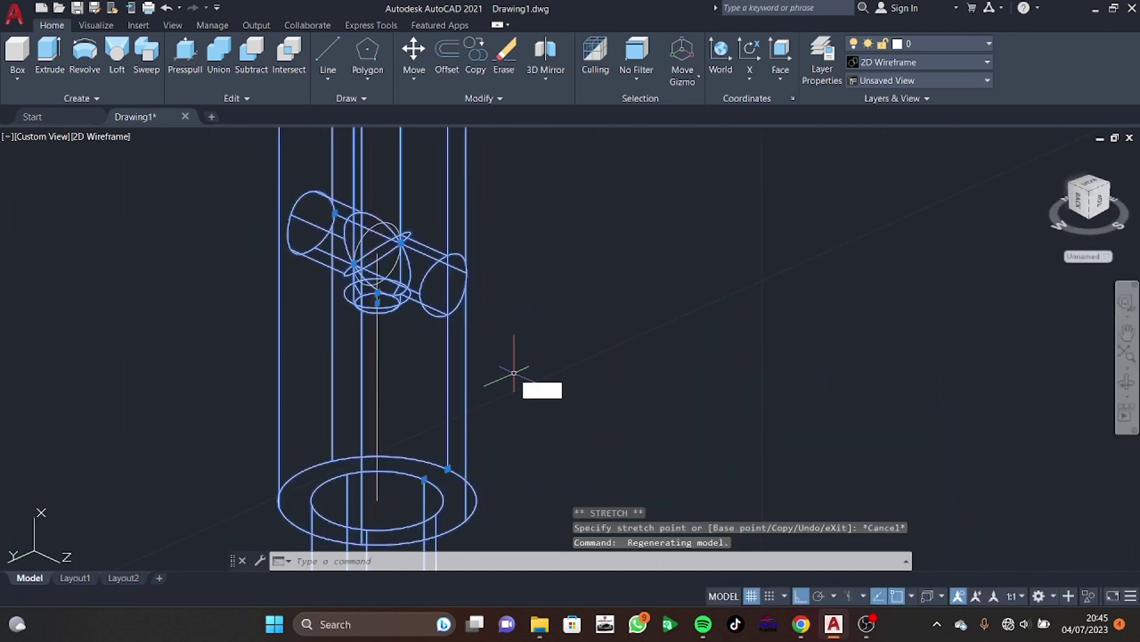
text(e)
key(Return)
mouse_move(570, 420)
shift+middle_down()
mouse_move(517, 415)
mouse_move(486, 440)
mouse_move(470, 396)
shift+middle_up()
scroll(478, 394, down, 2)
scroll(489, 336, down, 3)
scroll(535, 356, down, 1)
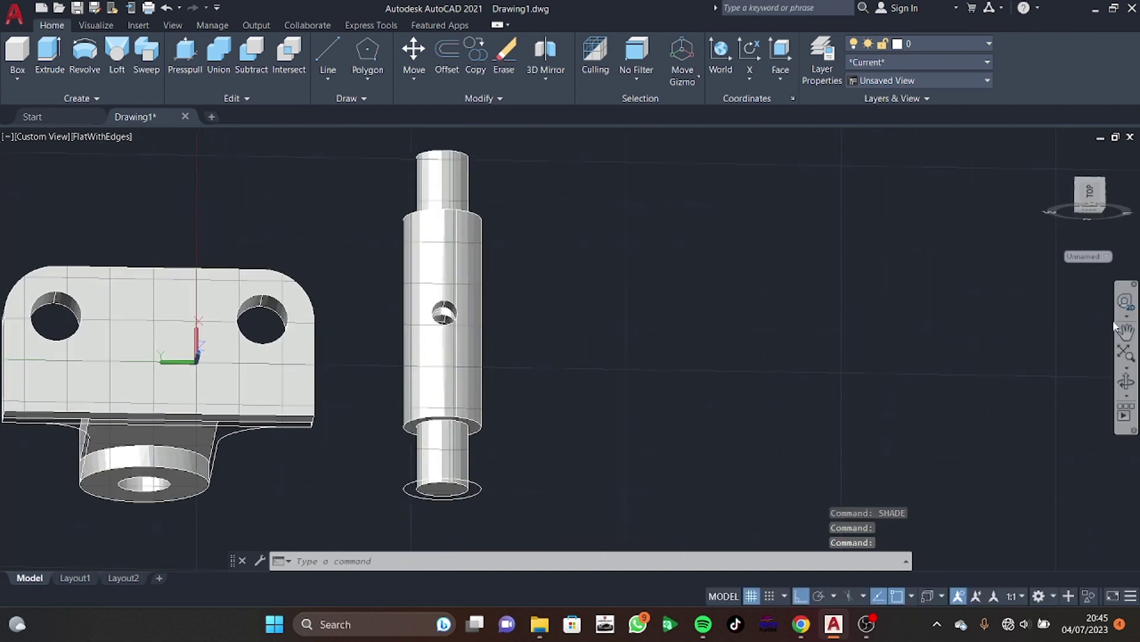
View the parts from the top and reset the UCS to World
click(1096, 256)
click(1090, 189)
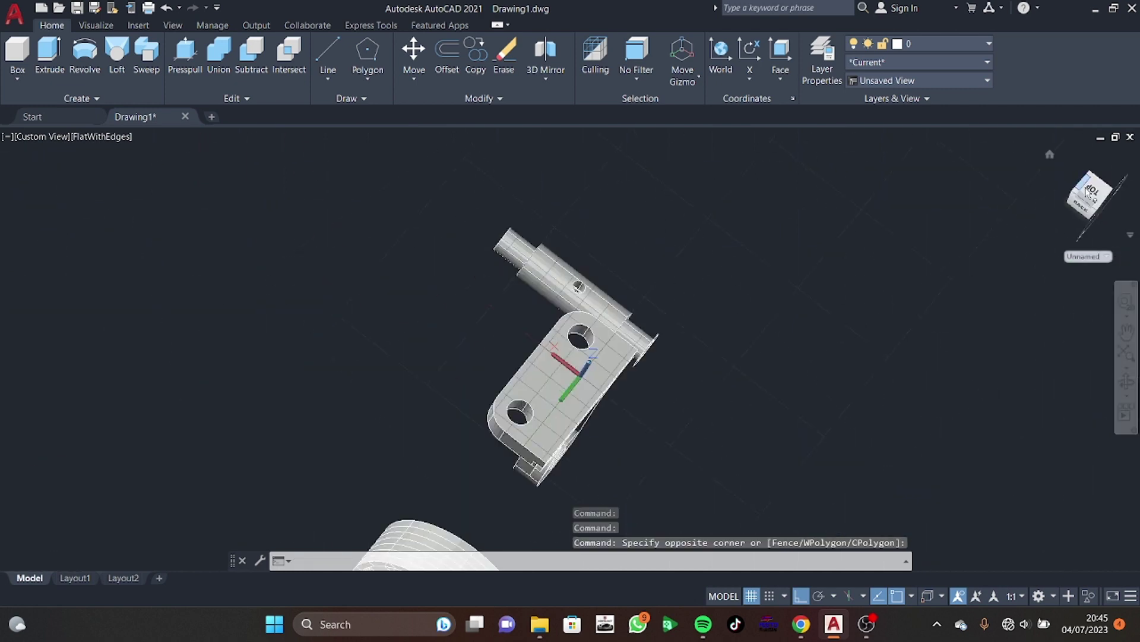
click(1087, 256)
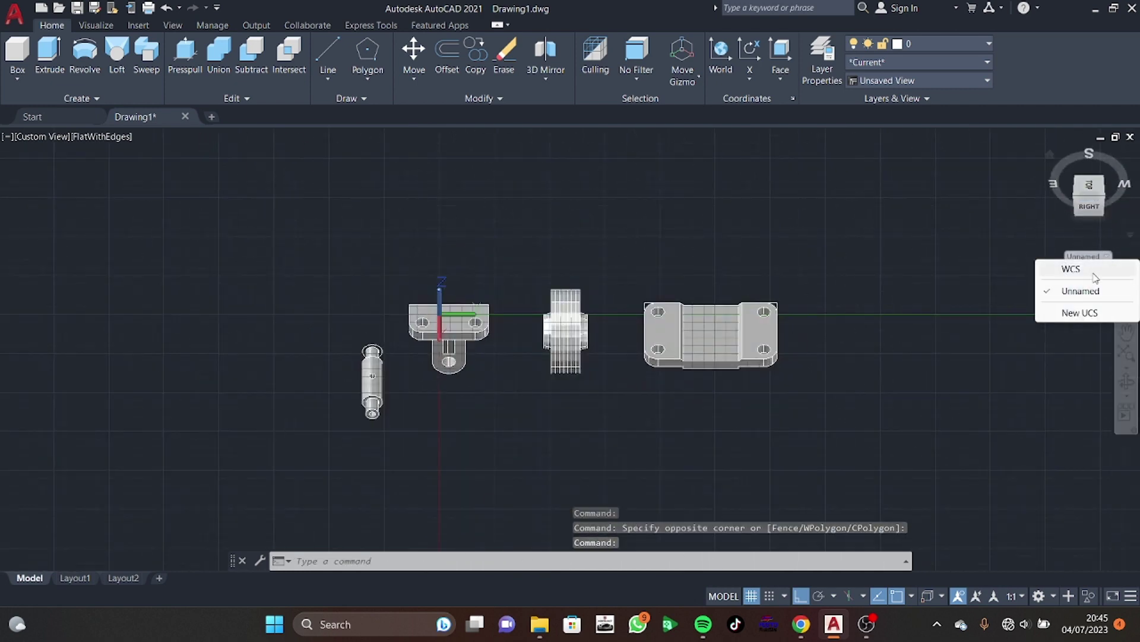
click(1096, 272)
Orbit the parts and compare them with the belt roller reference drawing
shift+middle_drag(1092, 234, 1092, 195)
mouse_move(1088, 190)
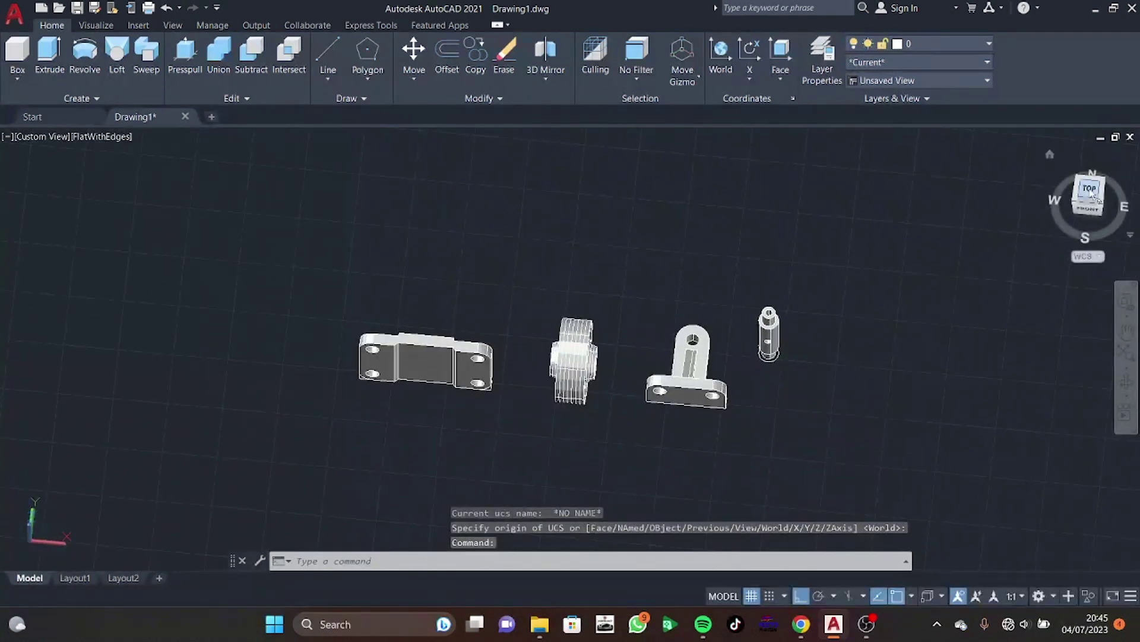
click(1090, 192)
scroll(925, 327, up, 3)
mouse_move(802, 389)
shift+middle_down()
mouse_move(752, 361)
mouse_move(761, 357)
shift+middle_up()
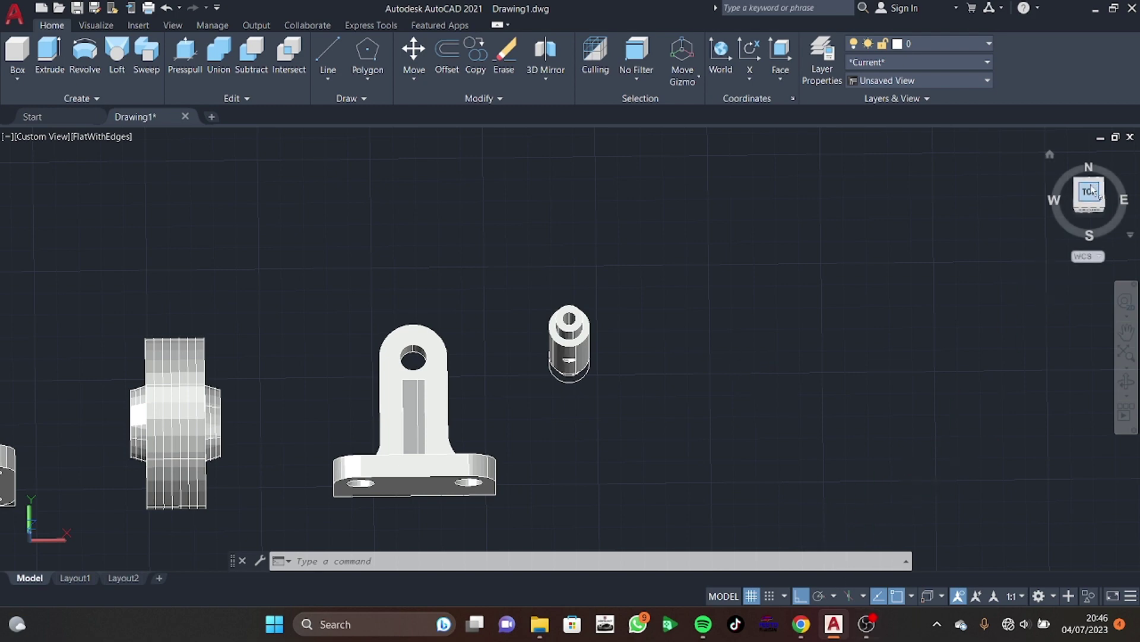
click(809, 635)
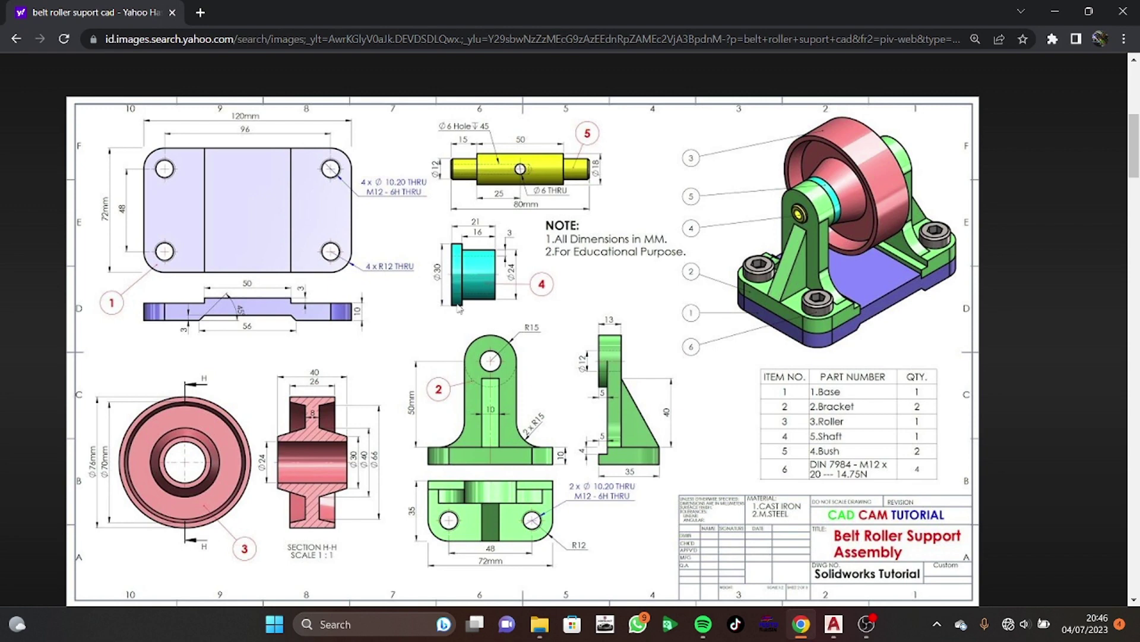
click(831, 627)
In top view, draw a radius-15 circle beside the shaft
click(1104, 202)
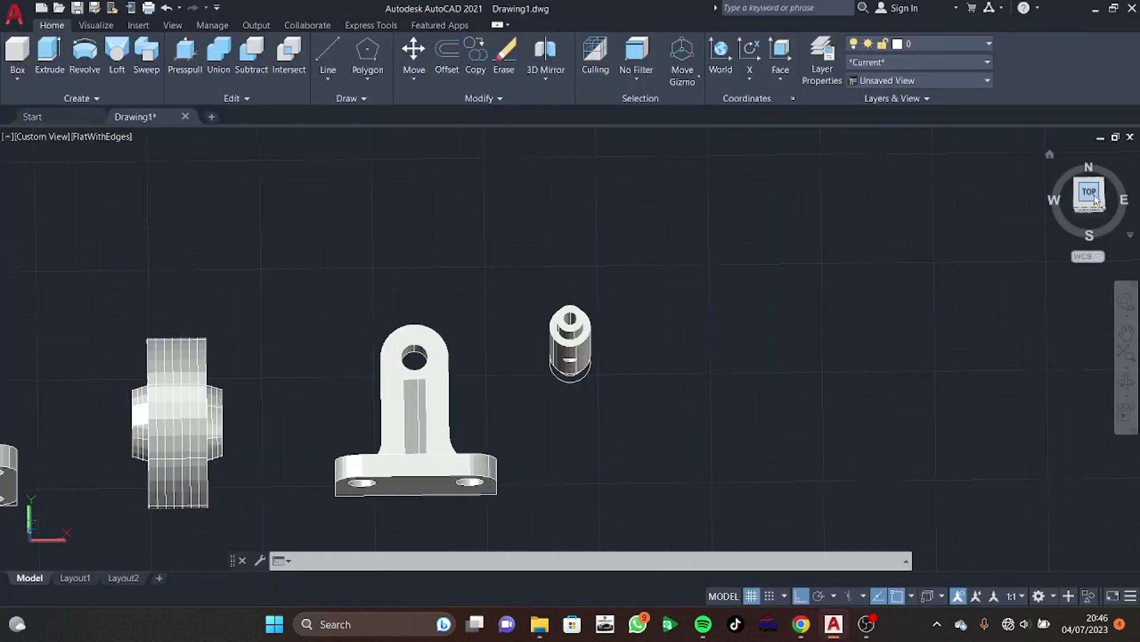
scroll(845, 356, up, 2)
scroll(832, 363, up, 2)
middle_drag(773, 367, 695, 367)
key(Escape)
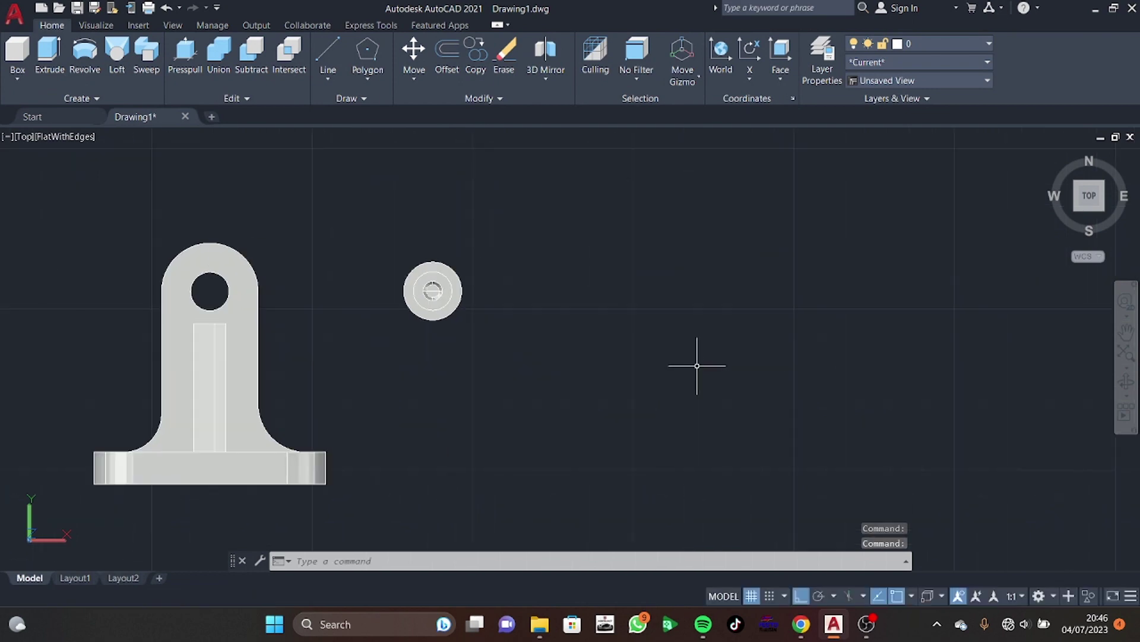
text(c)
key(Return)
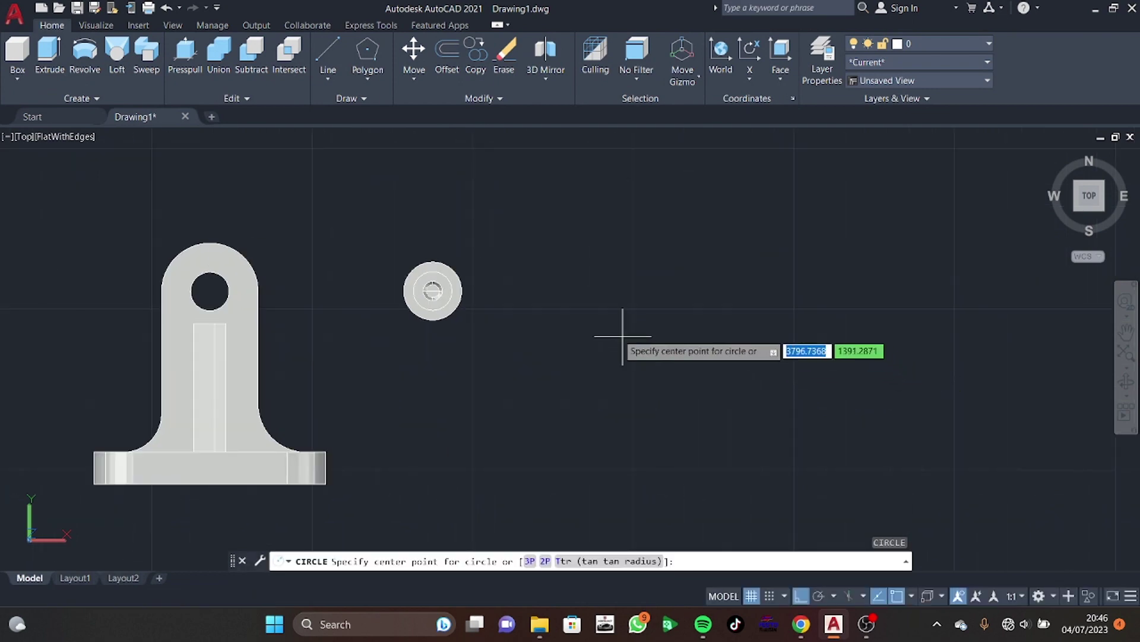
click(618, 333)
text(15)
key(Return)
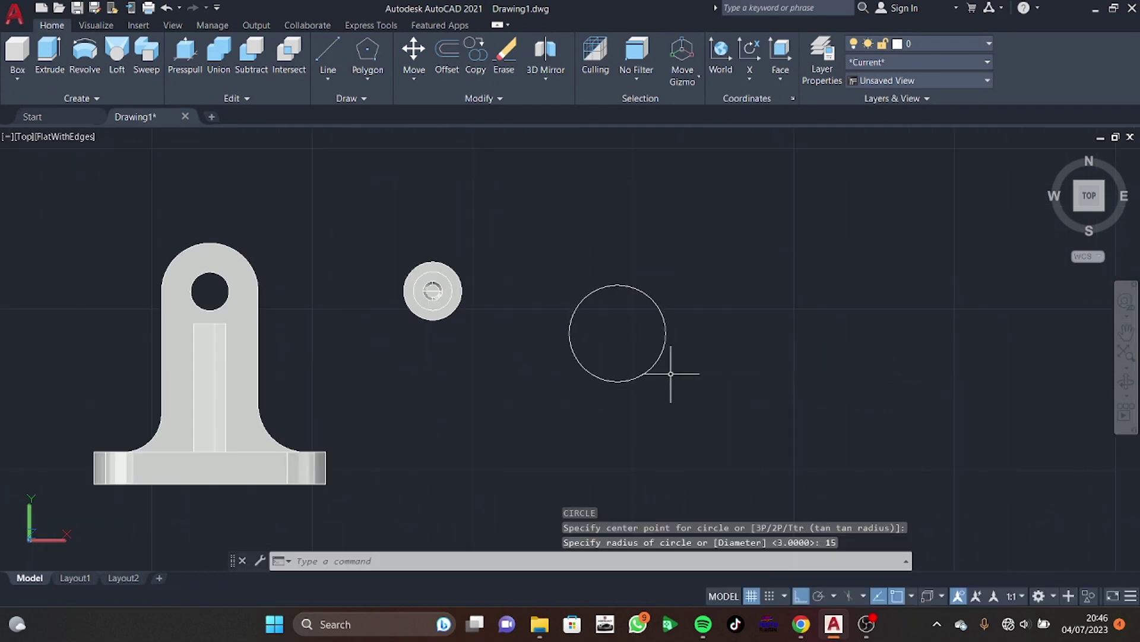
Draw a concentric radius-12 circle at the same centre
text(c)
key(Return)
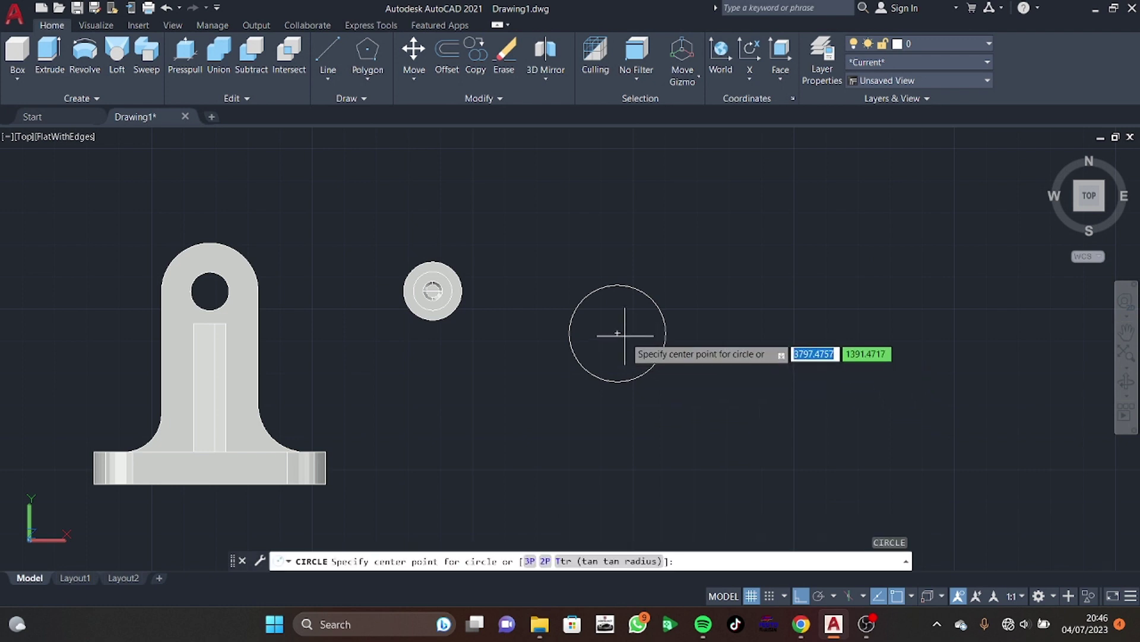
click(618, 333)
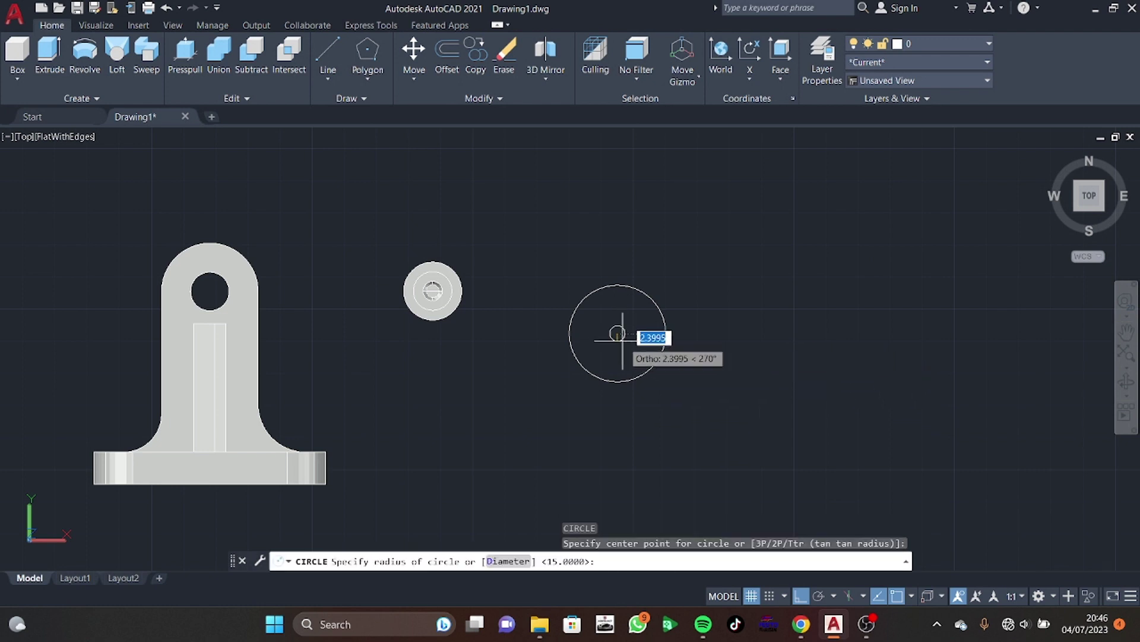
text(12)
key(Return)
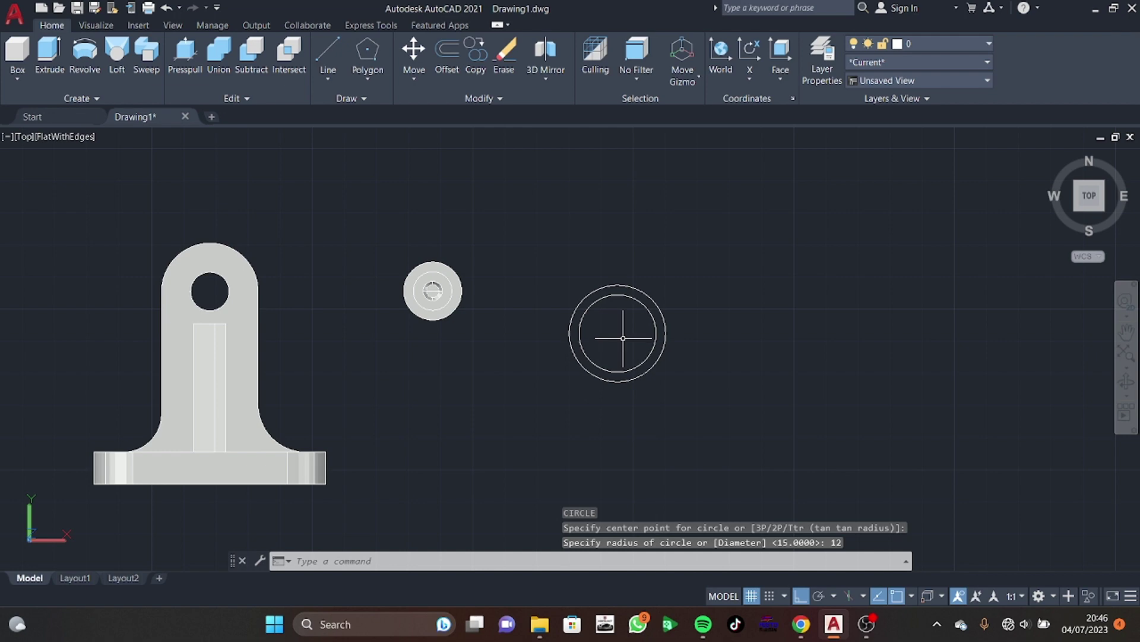
shift+middle_drag(873, 332, 810, 250)
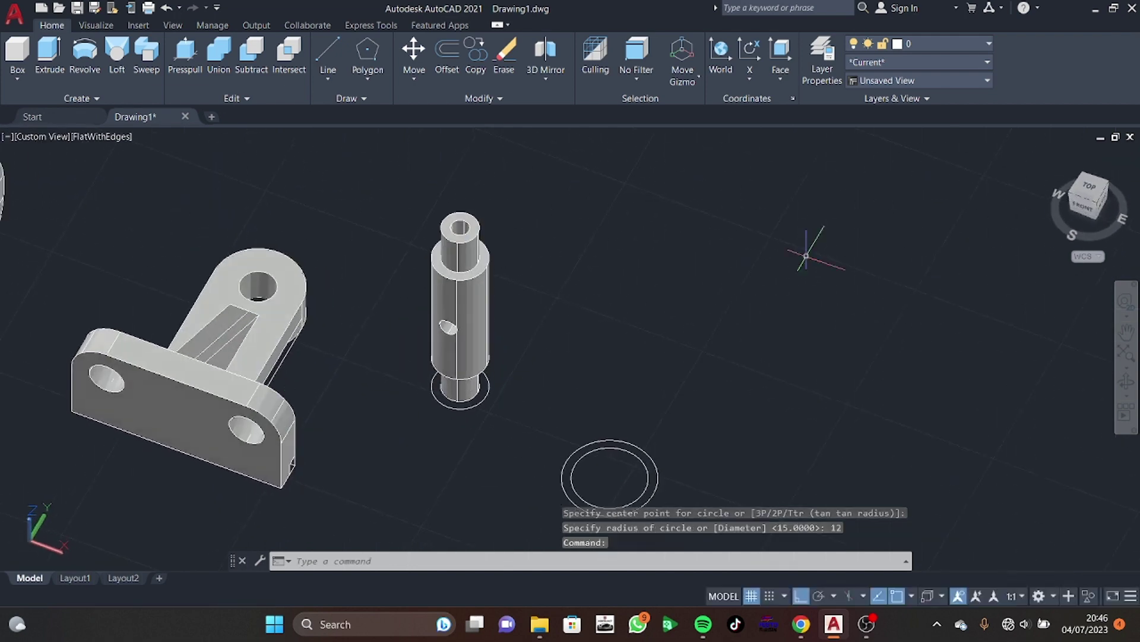
Press-pull the inner circle and a 5-unit outer ring into a flanged bush, then begin a new circle
click(199, 57)
middle_drag(683, 328, 648, 247)
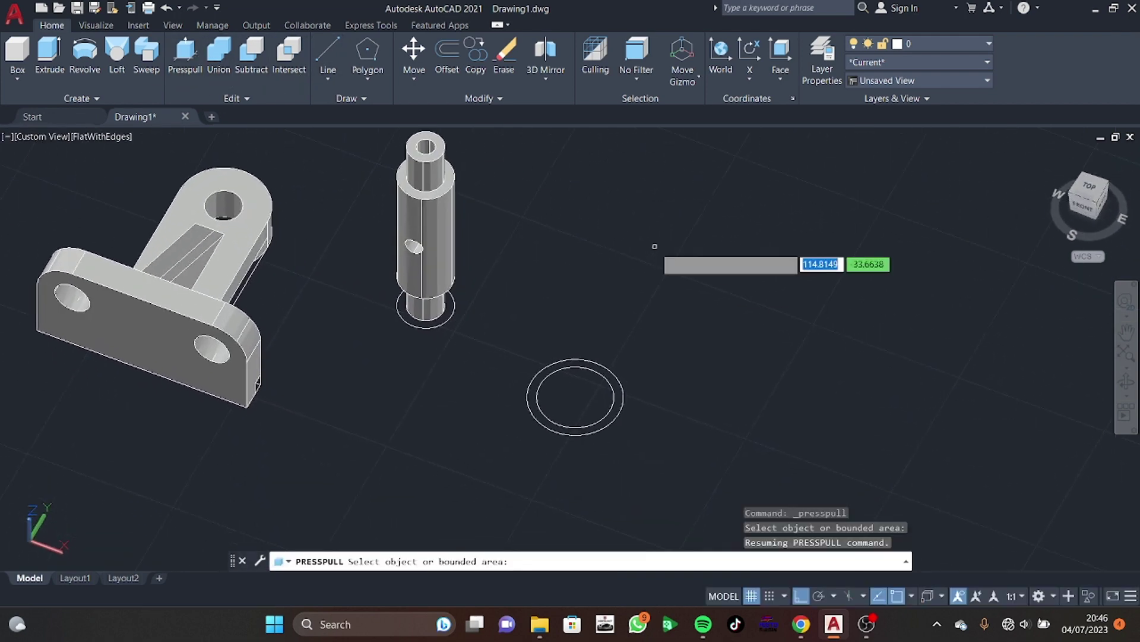
click(575, 397)
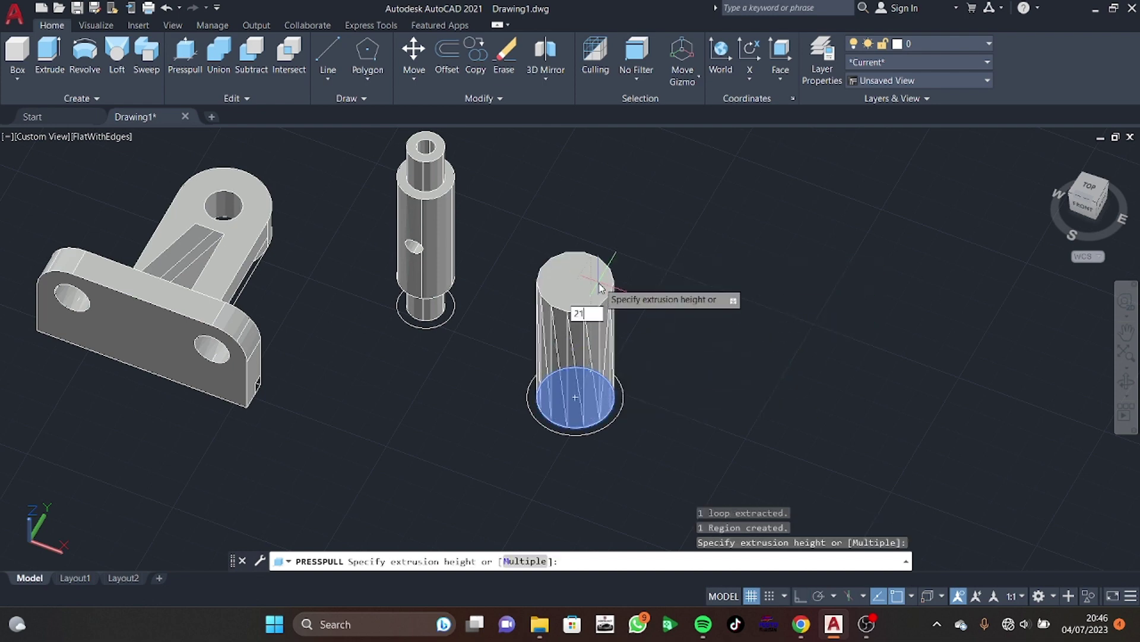
click(600, 288)
click(619, 413)
text(5)
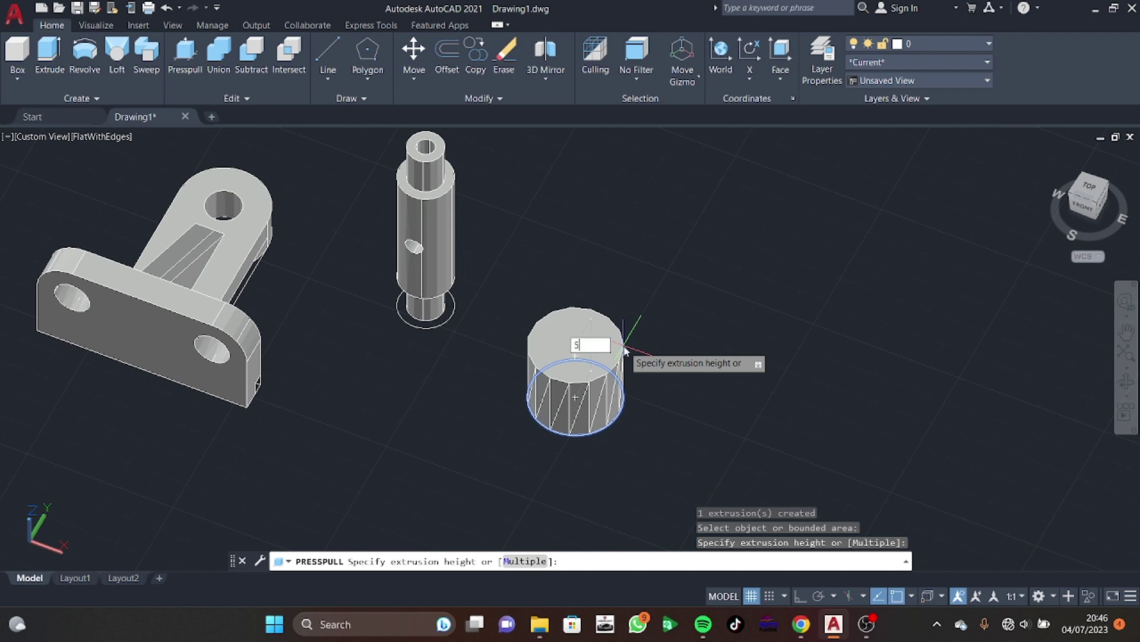
key(Return)
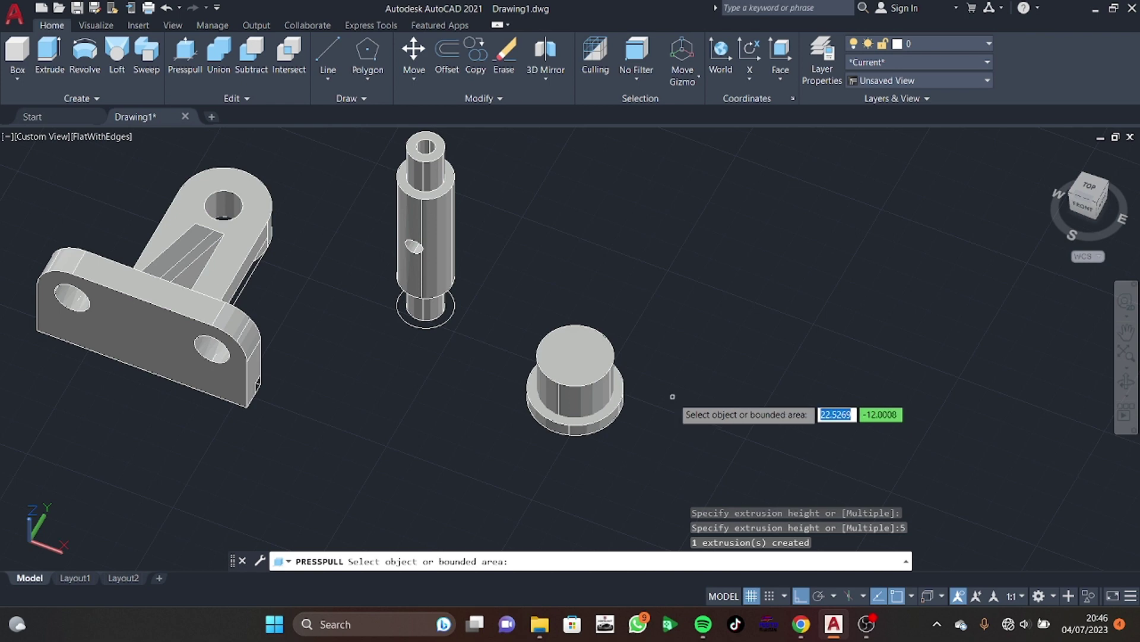
key(Return)
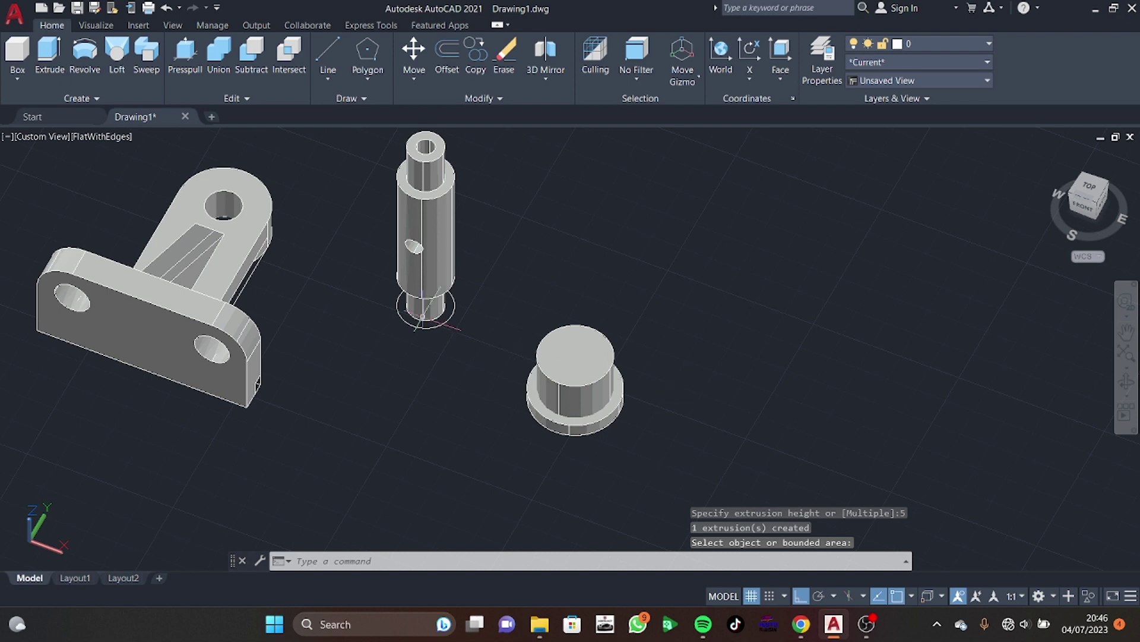
middle_drag(423, 315, 439, 315)
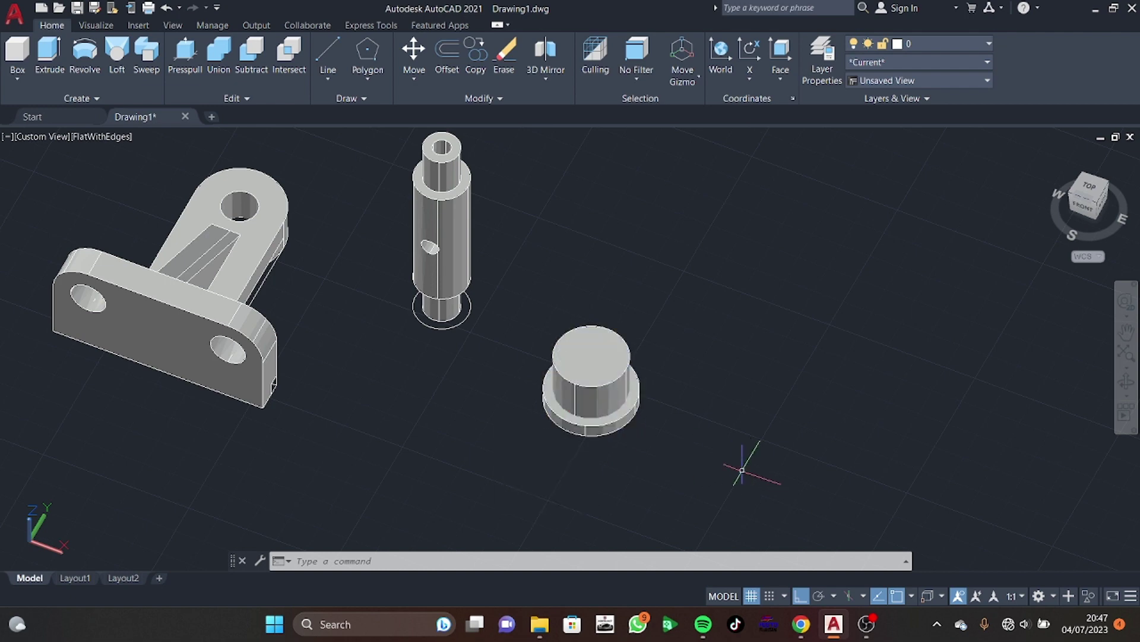
text(c)
key(Return)
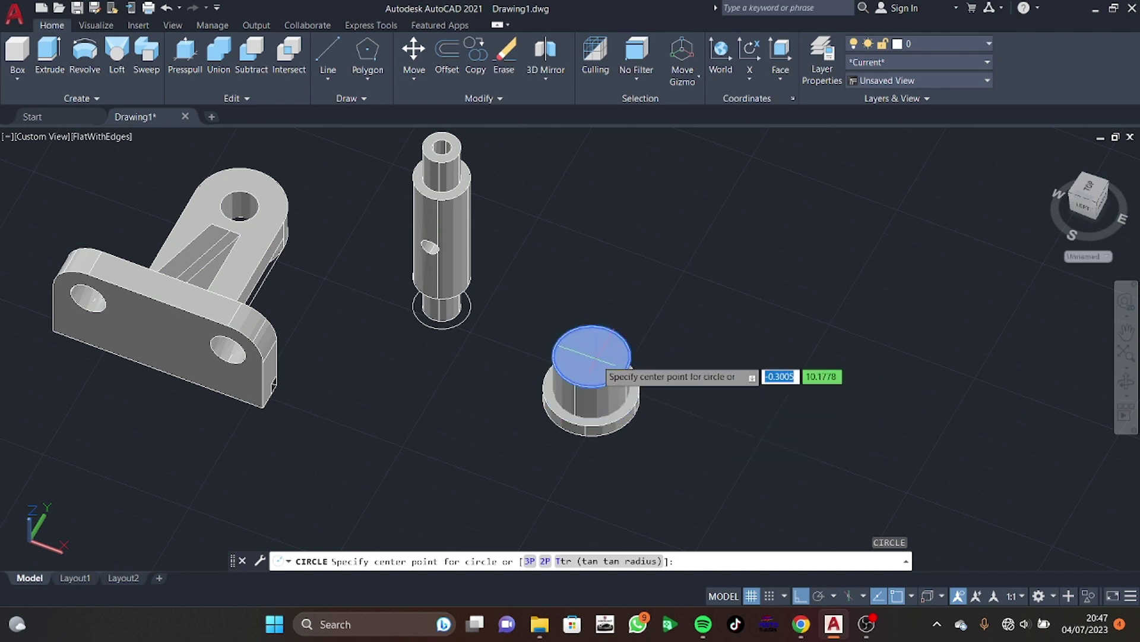
scroll(618, 376, up, 3)
scroll(591, 350, up, 2)
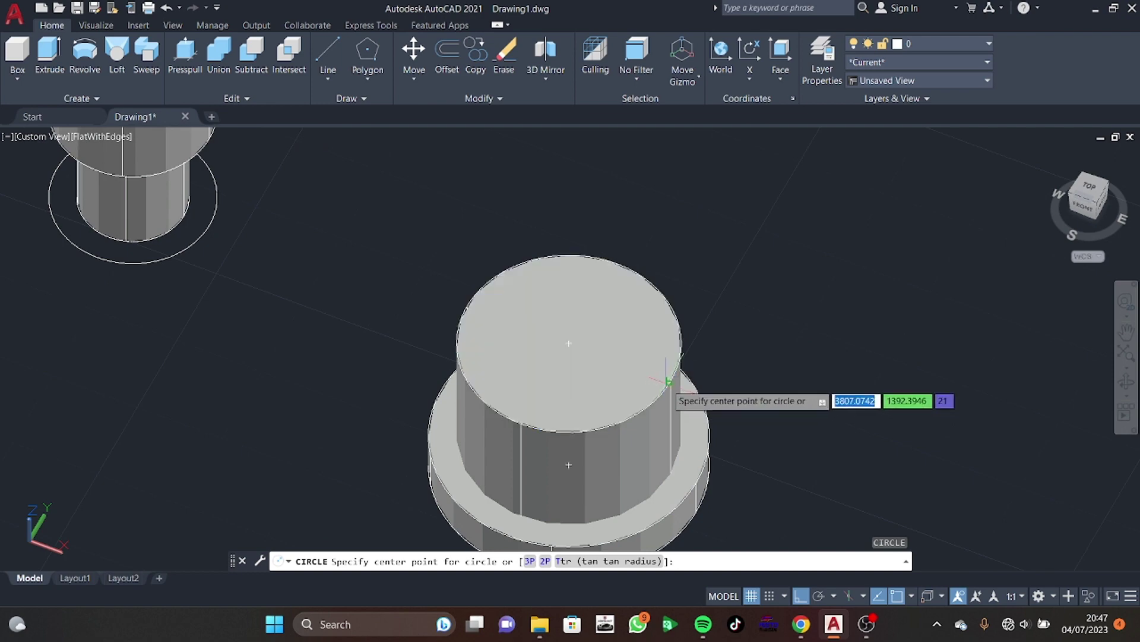
mouse_move(617, 352)
shift+middle_down()
mouse_move(649, 400)
mouse_move(649, 293)
shift+middle_up()
scroll(644, 392, up, 2)
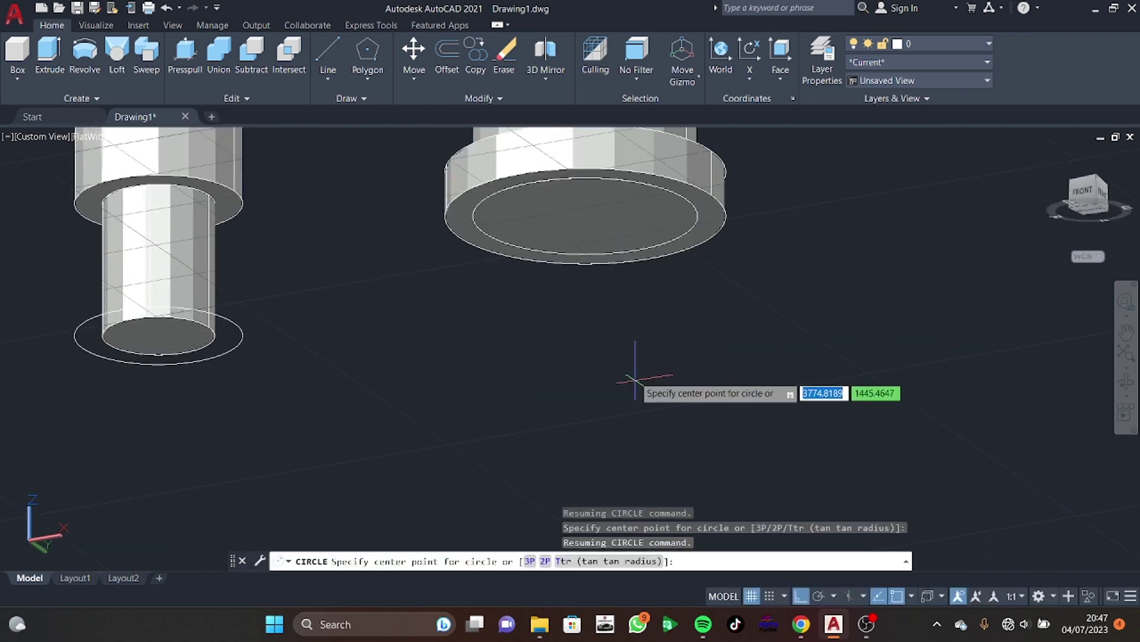
mouse_move(645, 392)
shift+middle_down()
mouse_move(610, 257)
mouse_move(589, 224)
shift+middle_up()
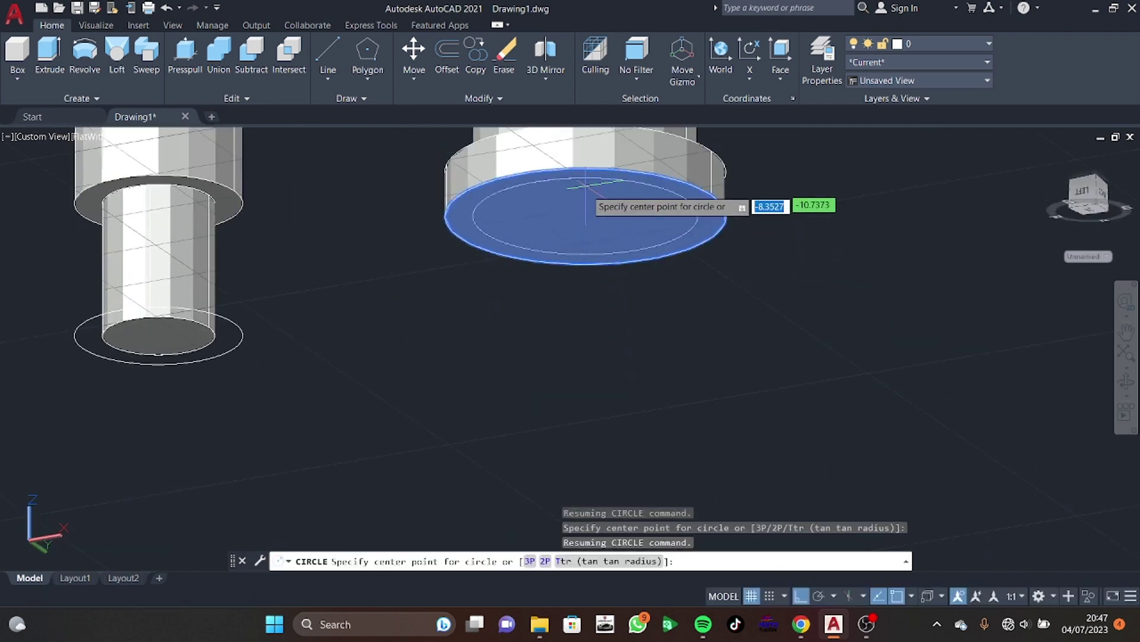
scroll(584, 220, up, 5)
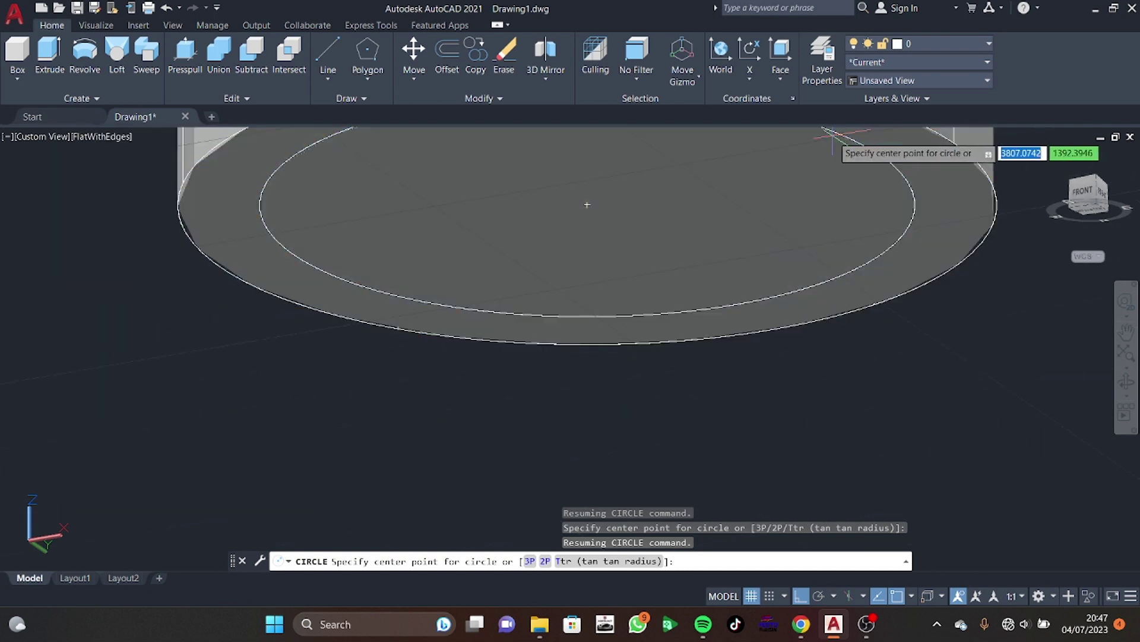
shift+middle_drag(555, 333, 535, 331)
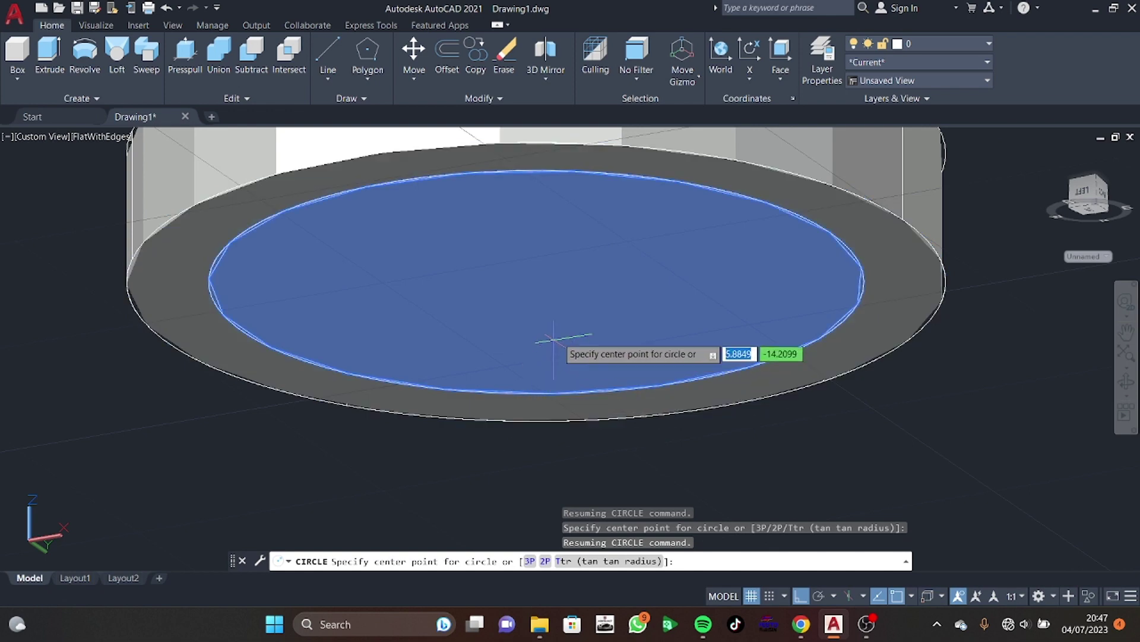
key(Escape)
click(1085, 193)
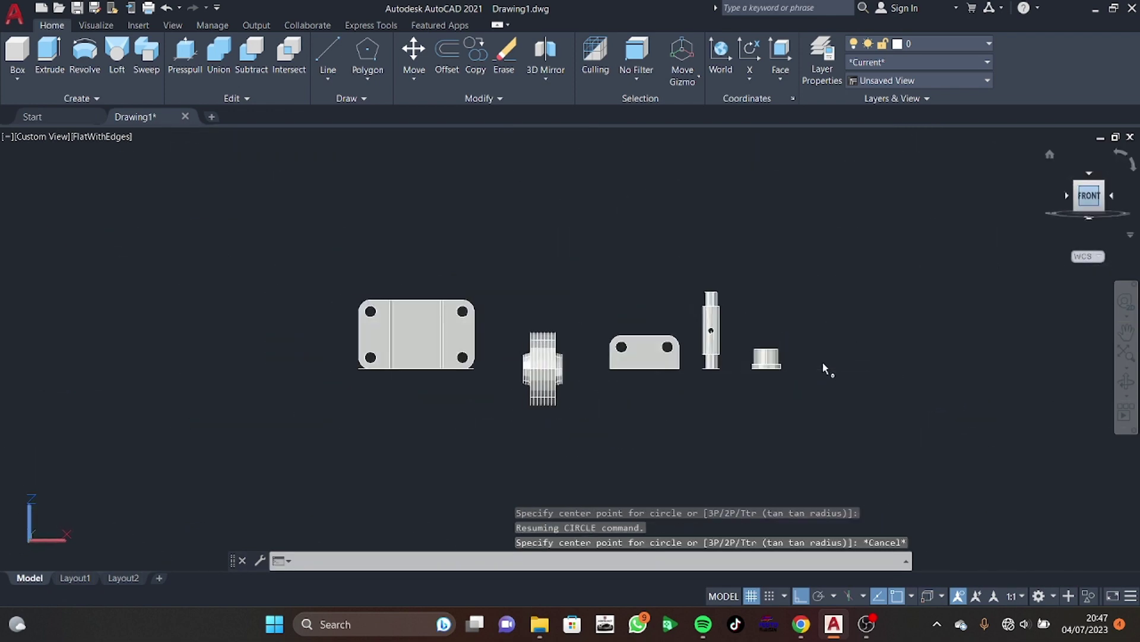
shift+middle_drag(822, 361, 771, 327)
text(c)
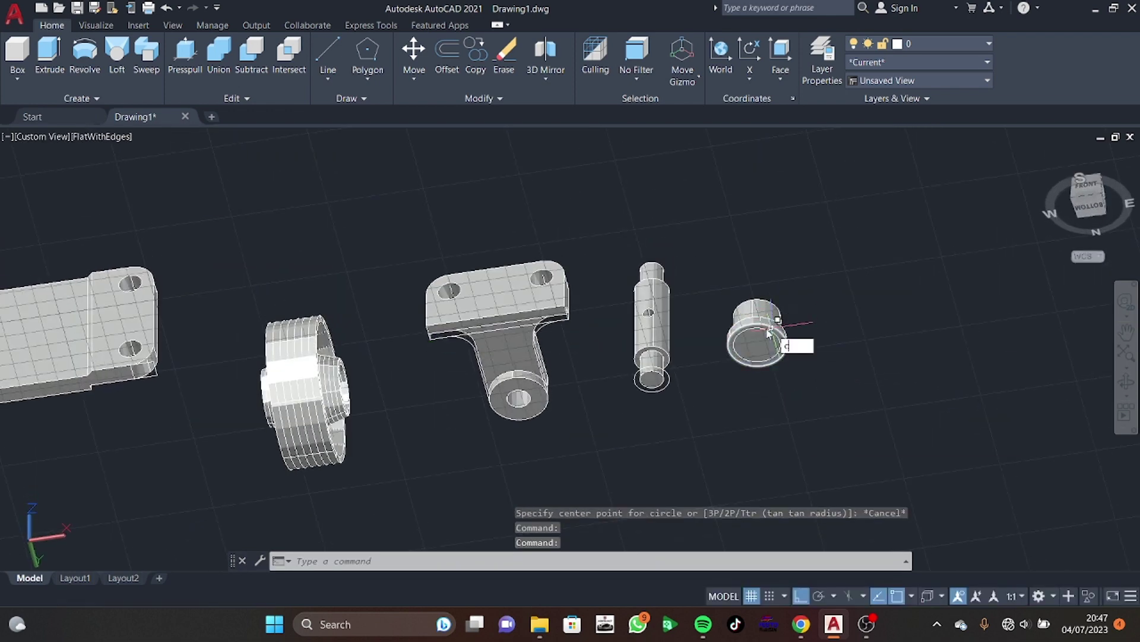
key(Return)
scroll(767, 347, up, 3)
scroll(766, 348, up, 5)
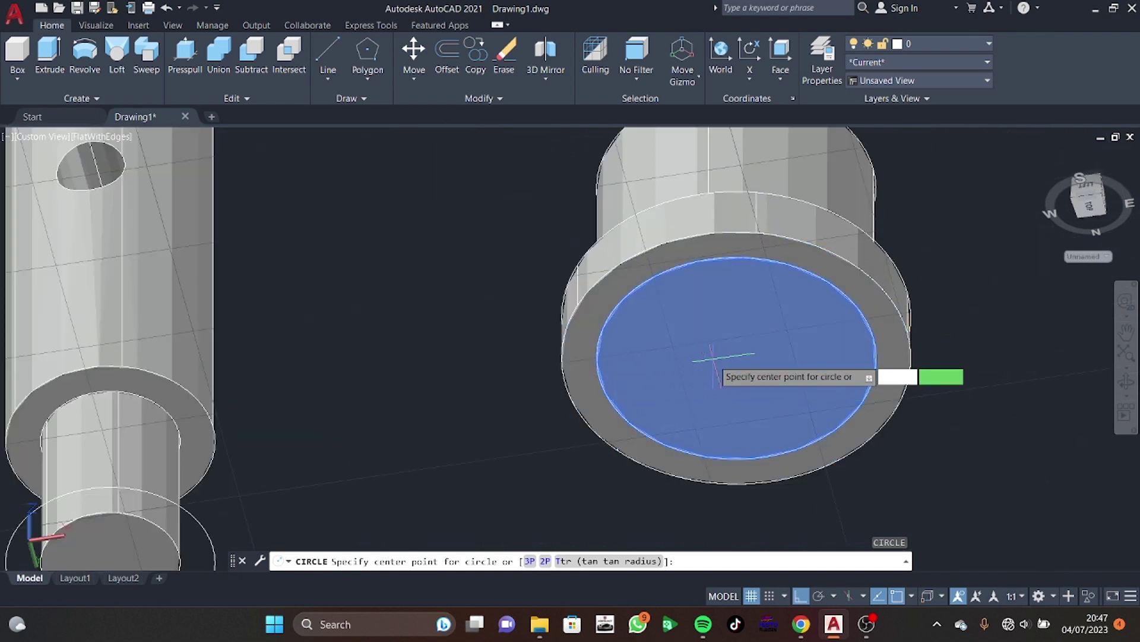
key(Escape)
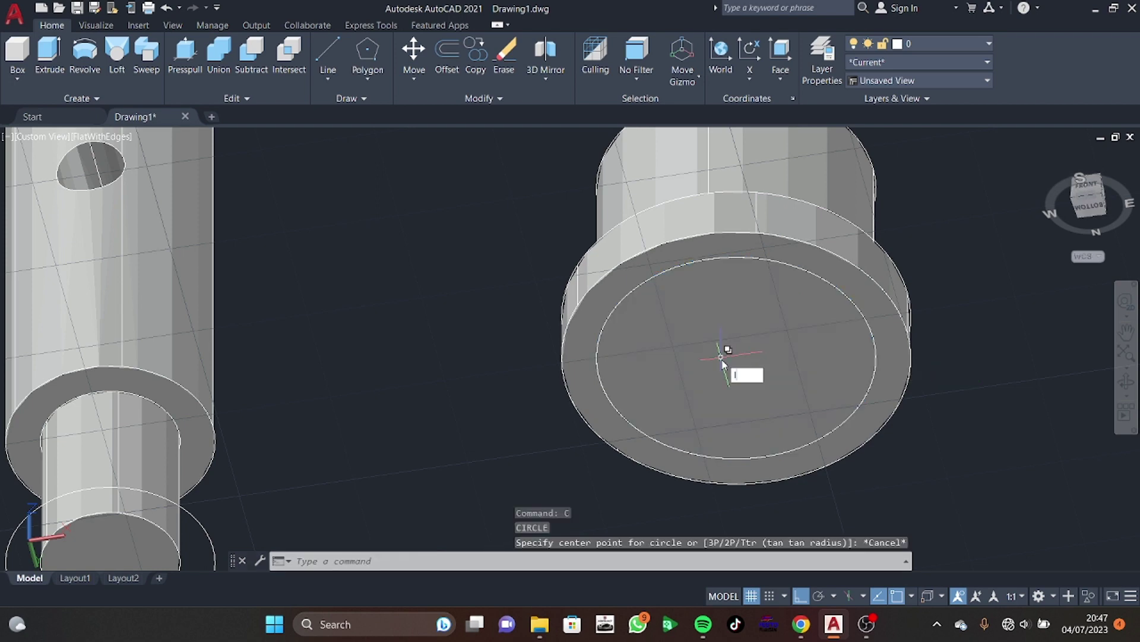
text(L)
key(Return)
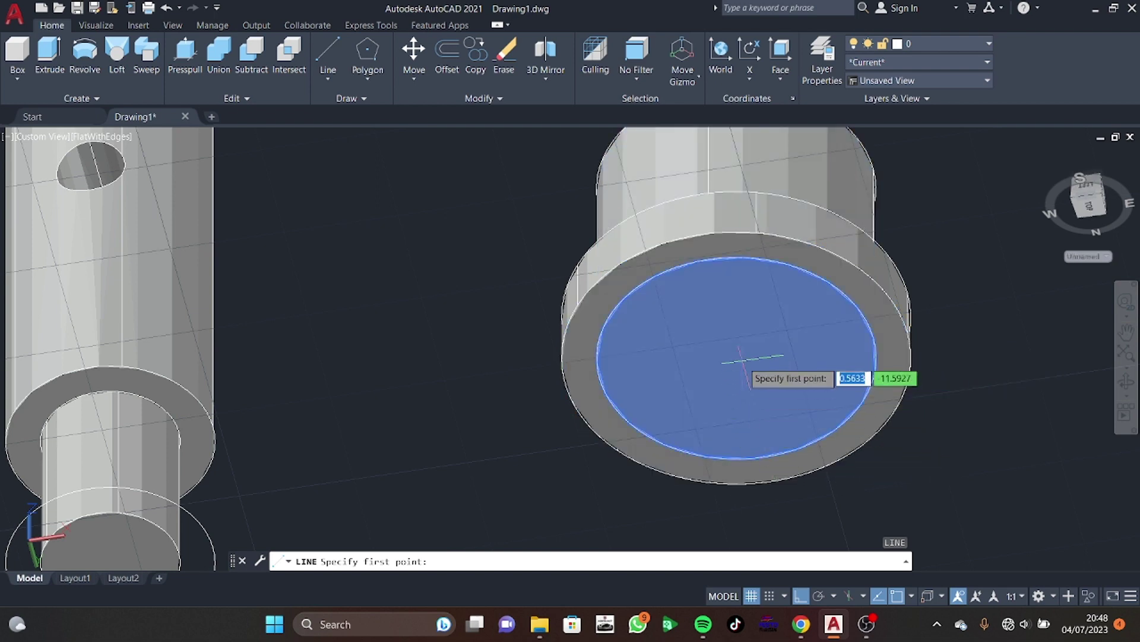
key(Escape)
shift+middle_drag(840, 323, 734, 408)
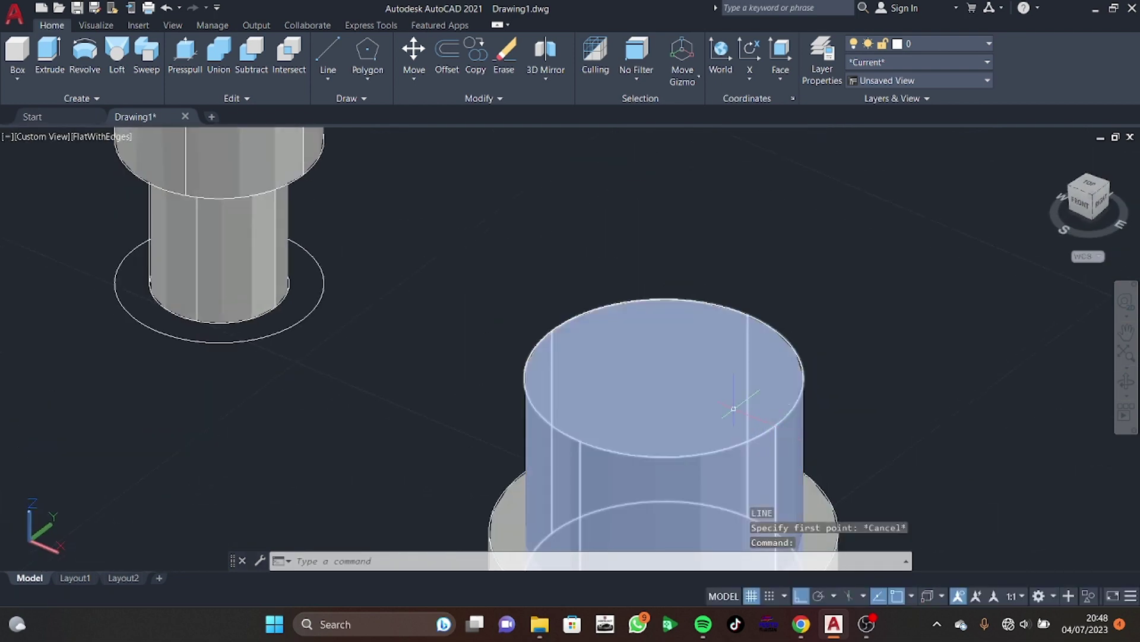
text(c)
key(Return)
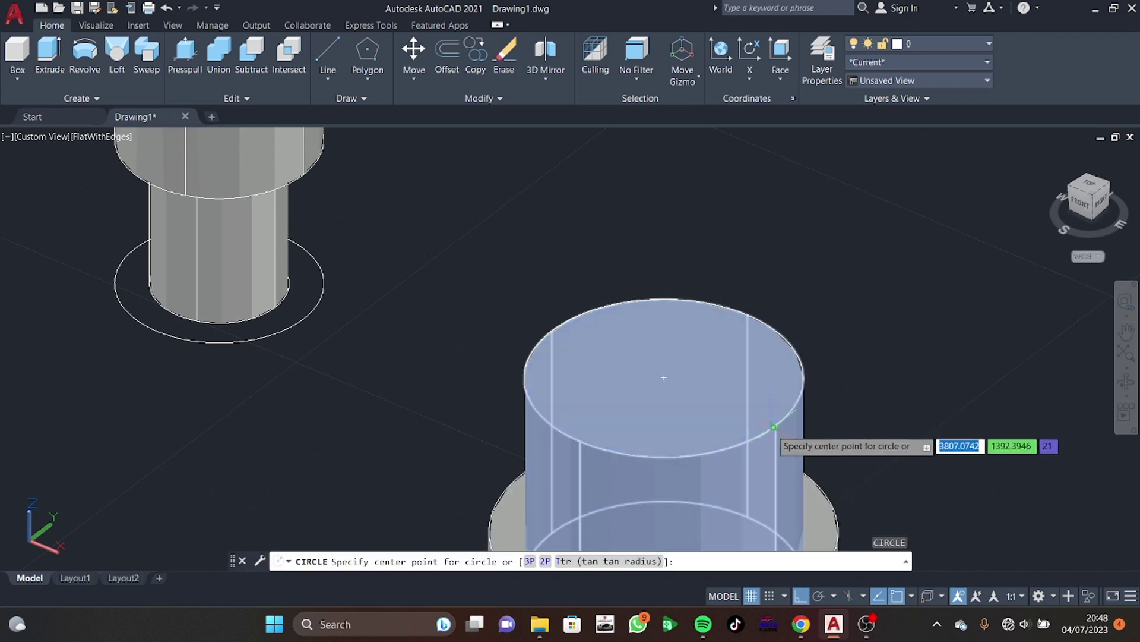
Draw a radius-9 circle centred on the bush's top face and select the stray circle
click(772, 423)
key(Escape)
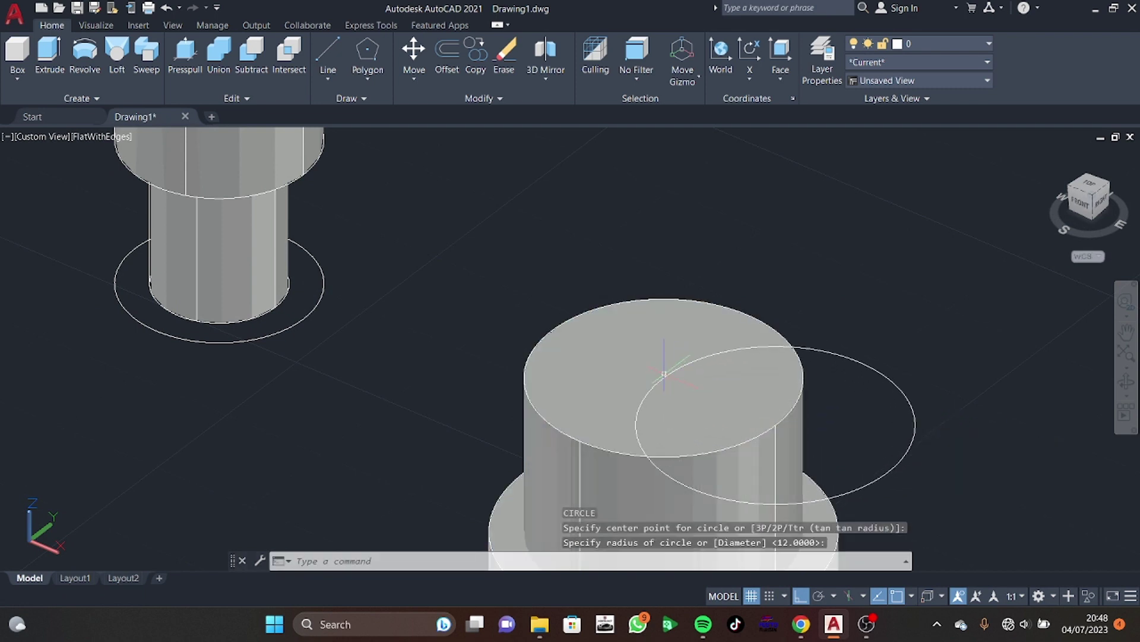
text(C)
key(Return)
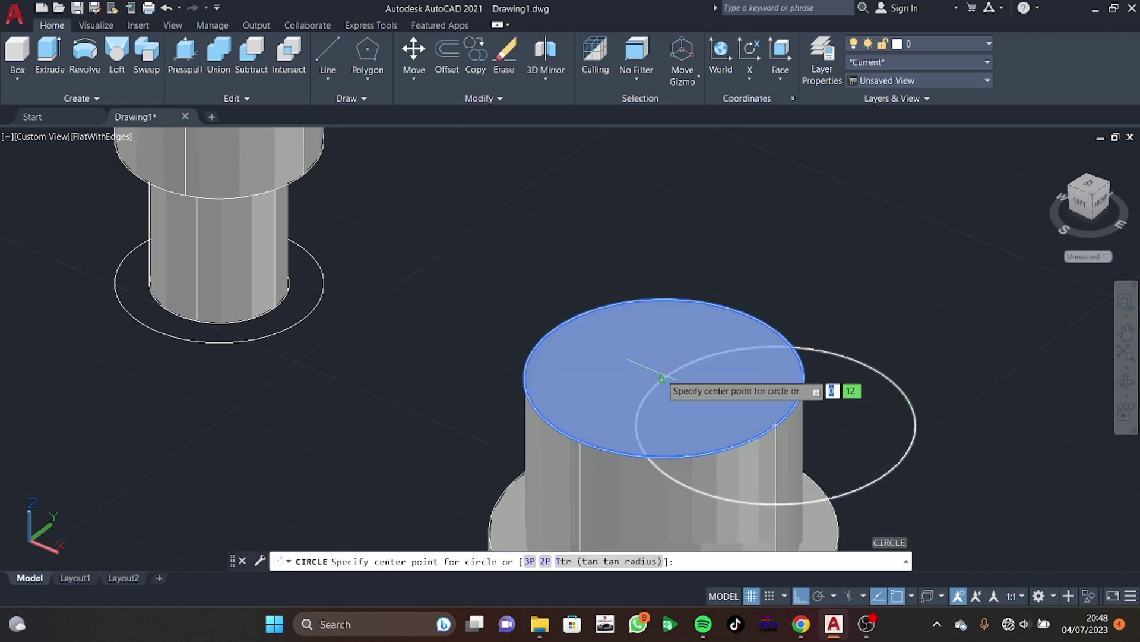
click(662, 378)
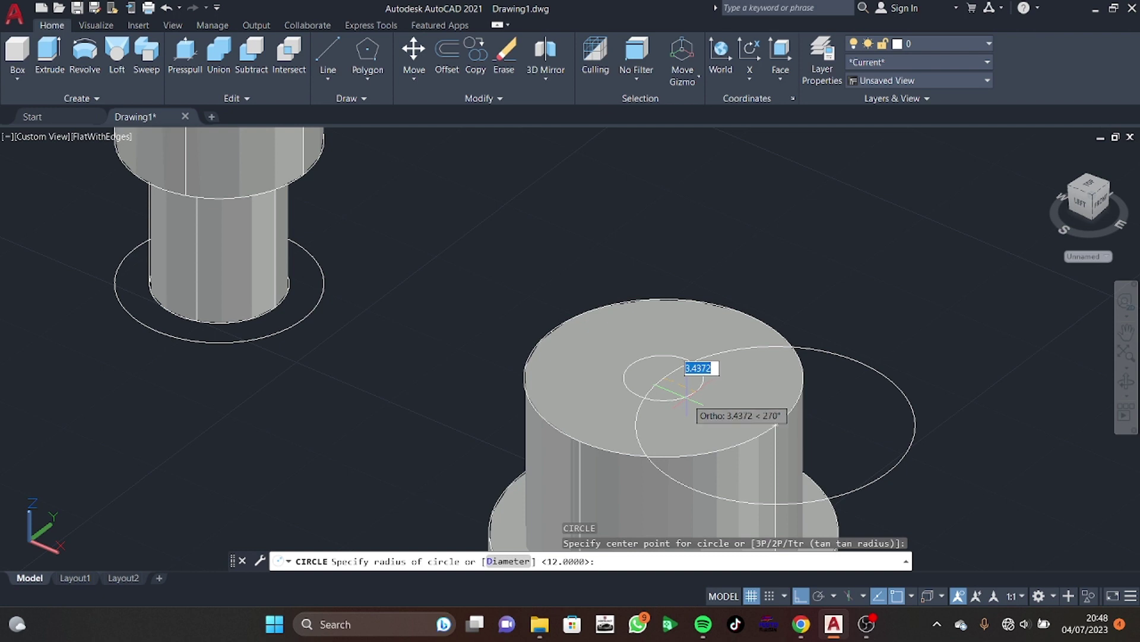
text(9)
key(Return)
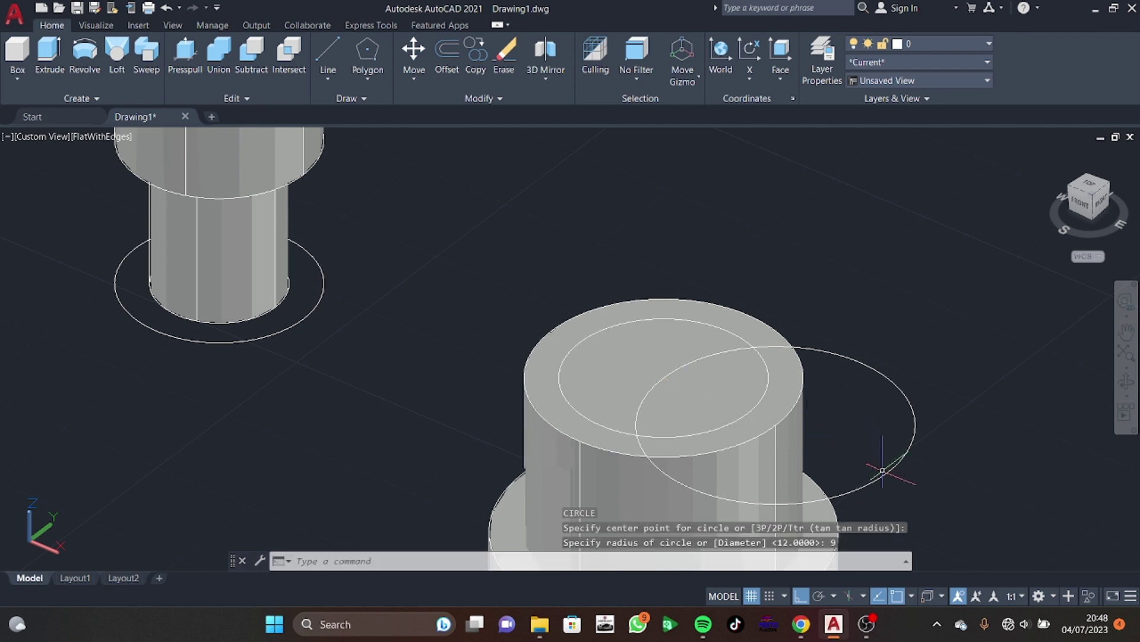
click(885, 471)
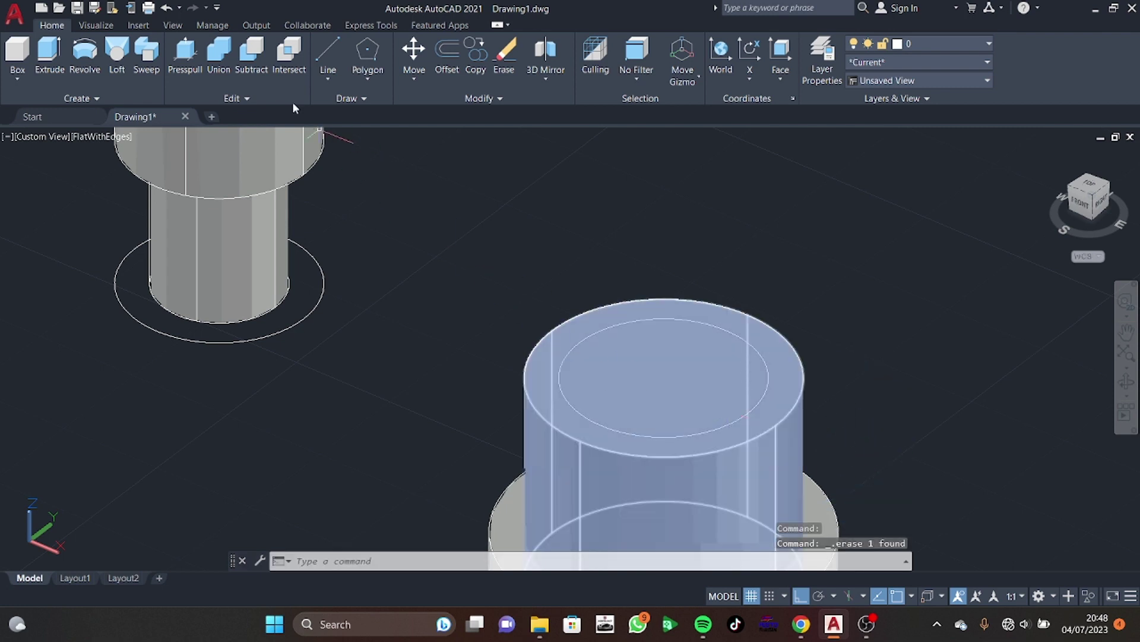
Press-pull the radius-9 circle down through the bush to form the bore
click(186, 51)
shift+middle_drag(581, 280, 701, 327)
click(654, 351)
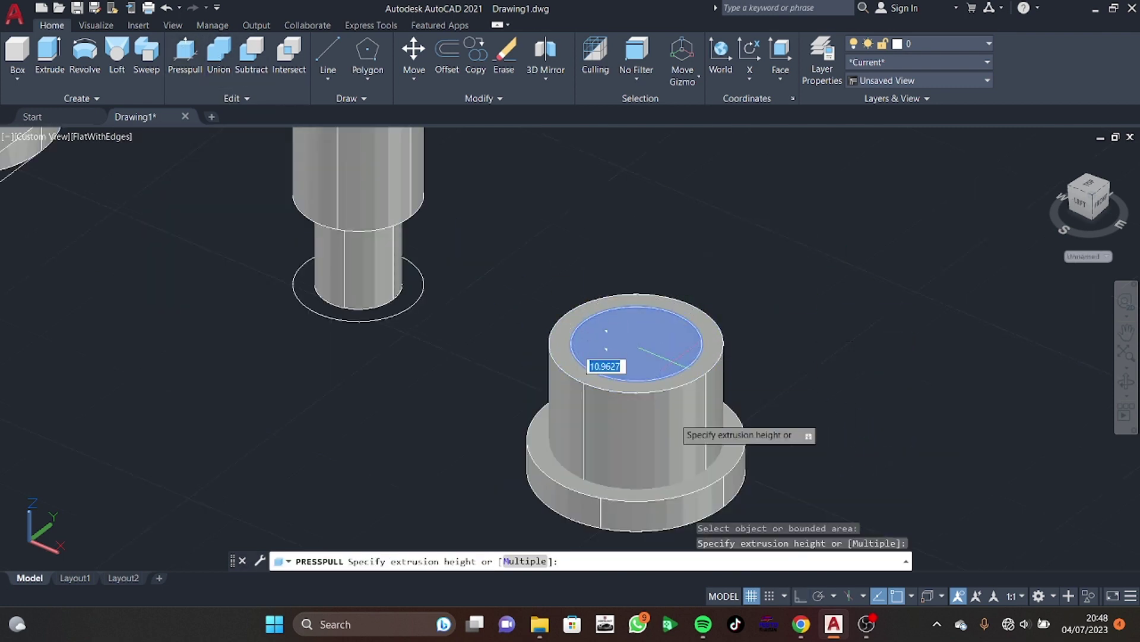
click(723, 508)
key(Return)
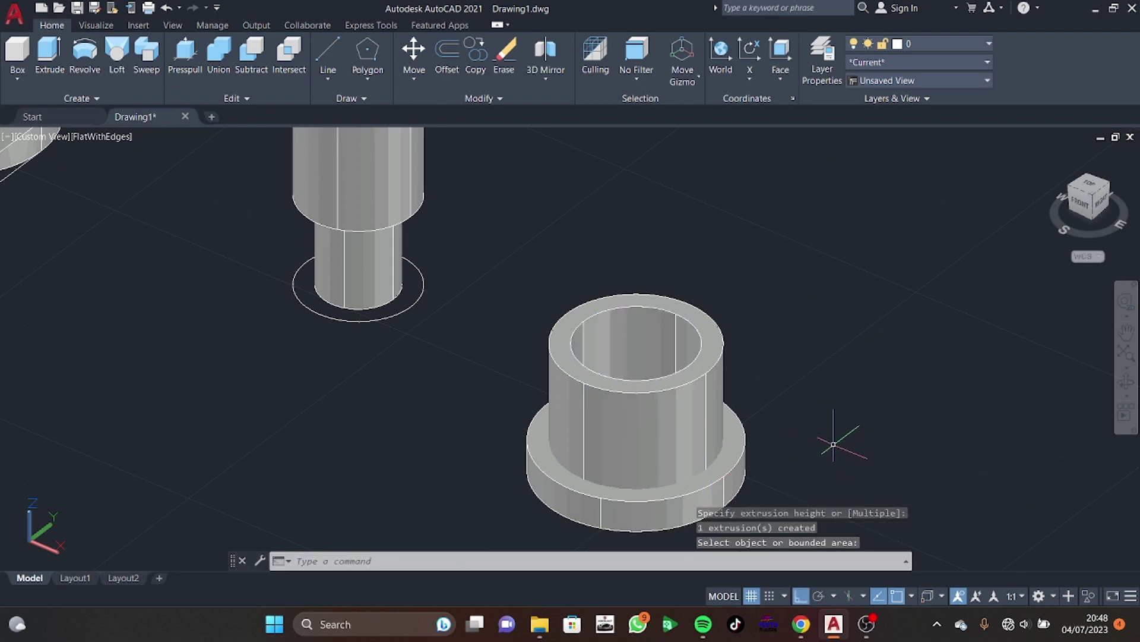
shift+middle_drag(855, 443, 866, 438)
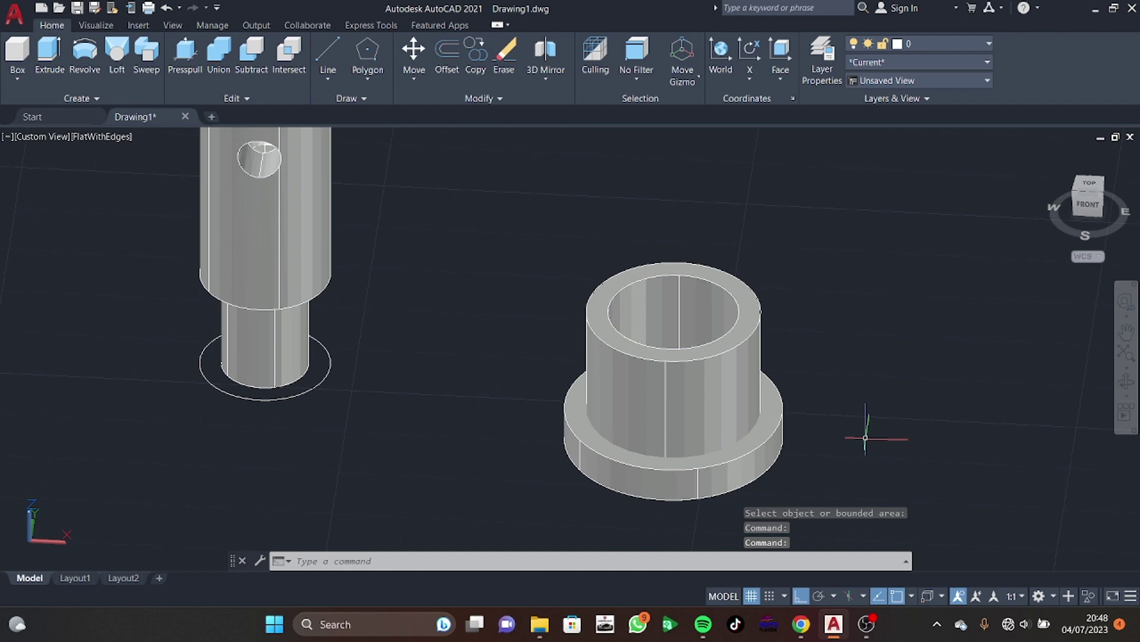
Union the bush pieces into a single solid
scroll(872, 440, down, 2)
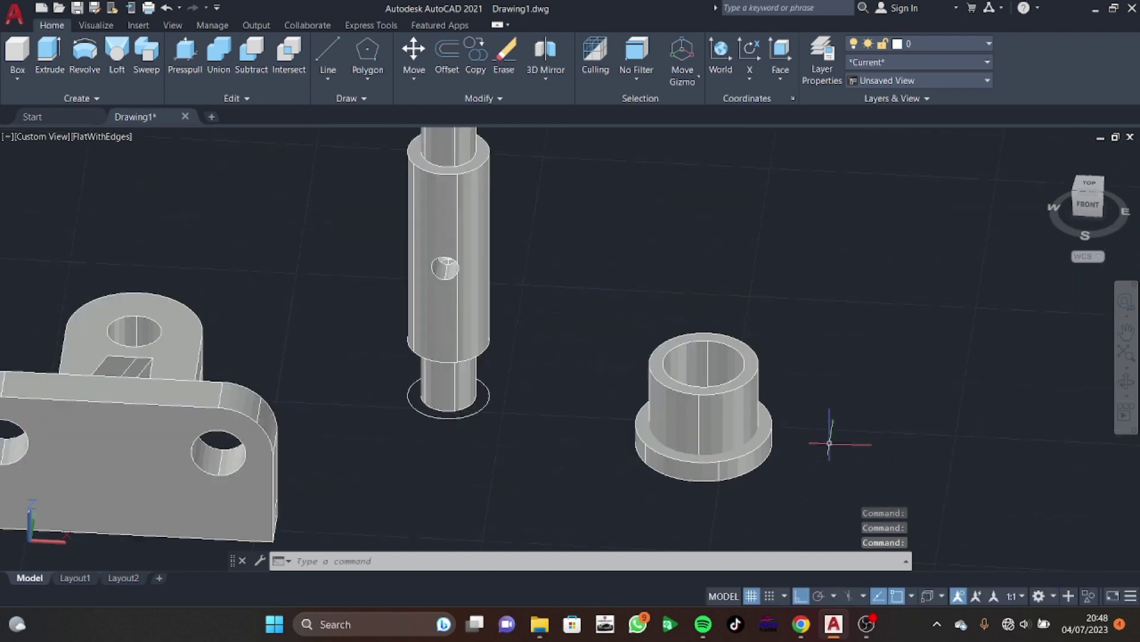
scroll(820, 438, down, 3)
click(811, 398)
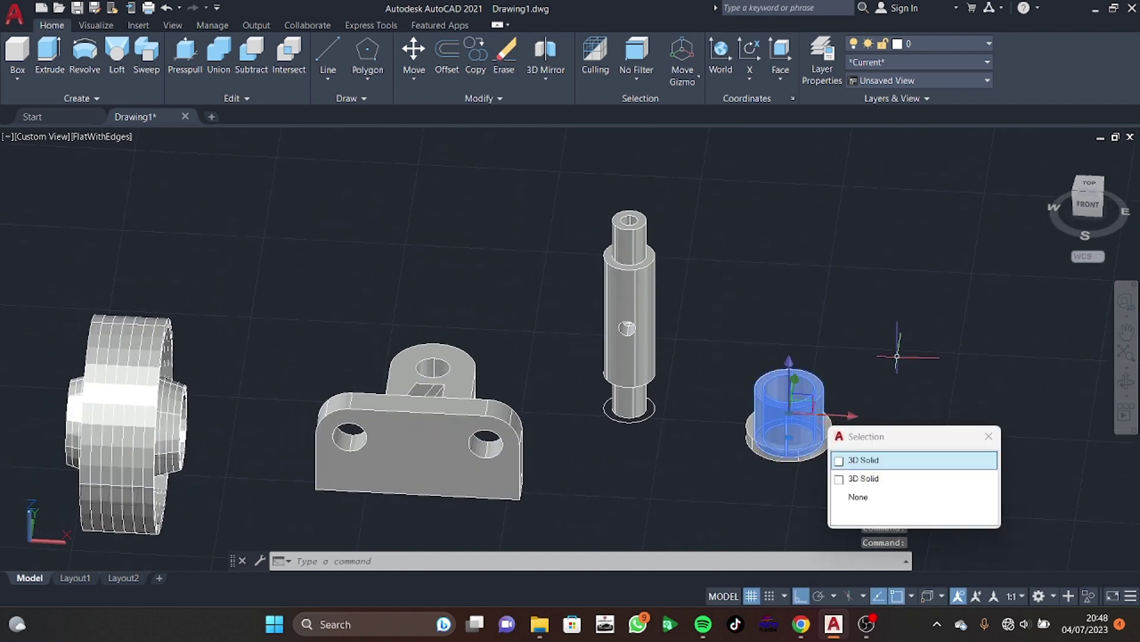
key(Escape)
click(220, 57)
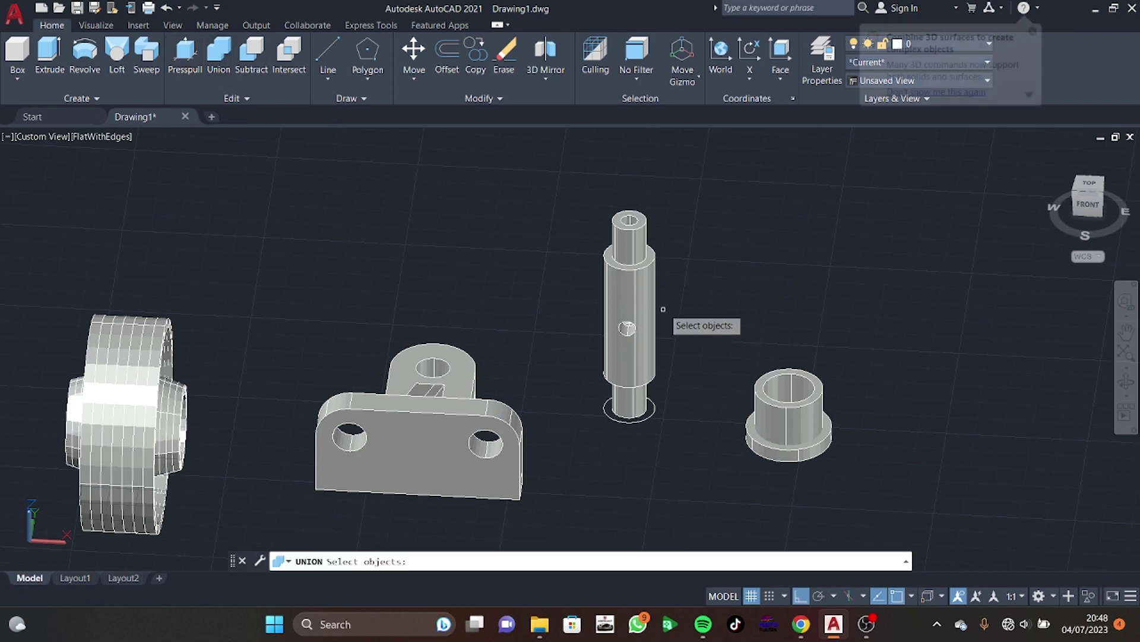
click(865, 342)
click(750, 480)
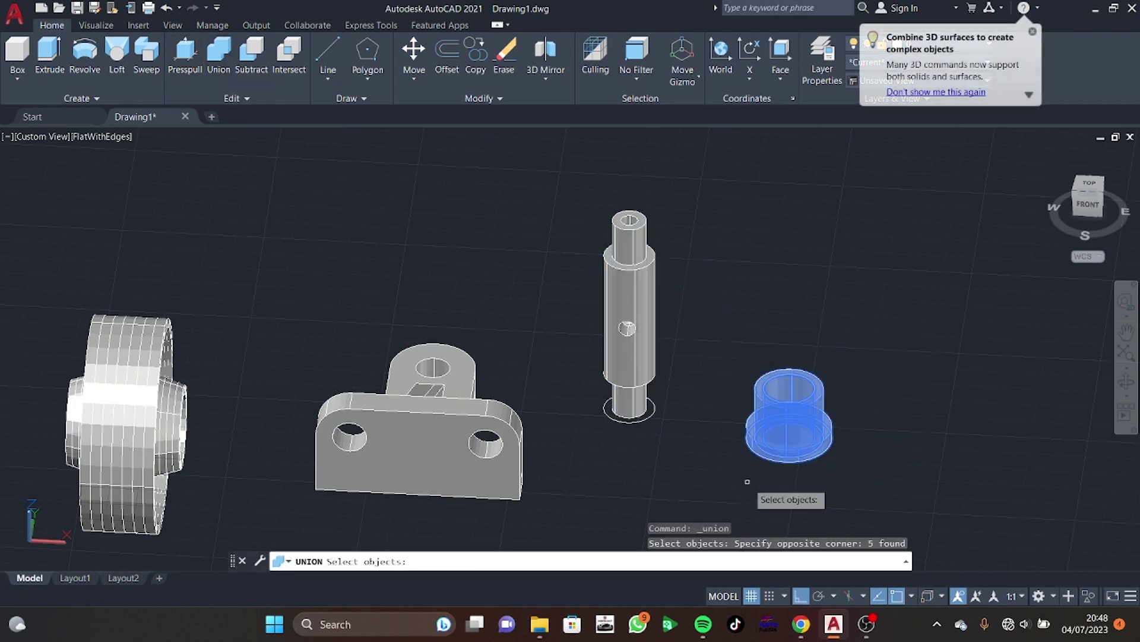
key(Return)
Move the bush further to the right
click(755, 452)
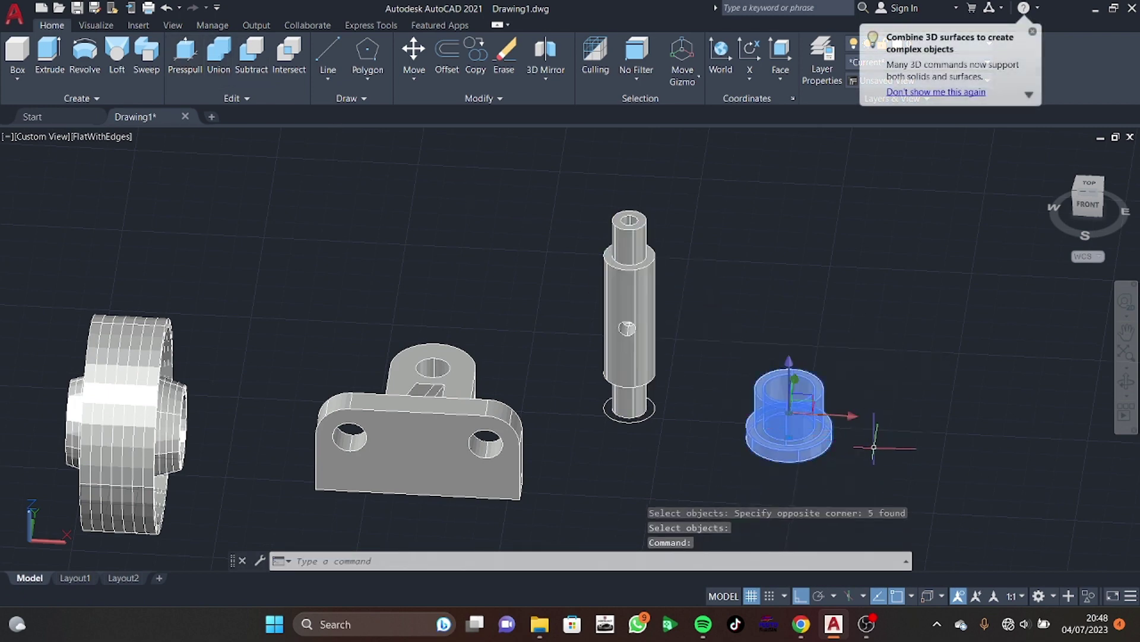
key(Escape)
click(793, 416)
key(Return)
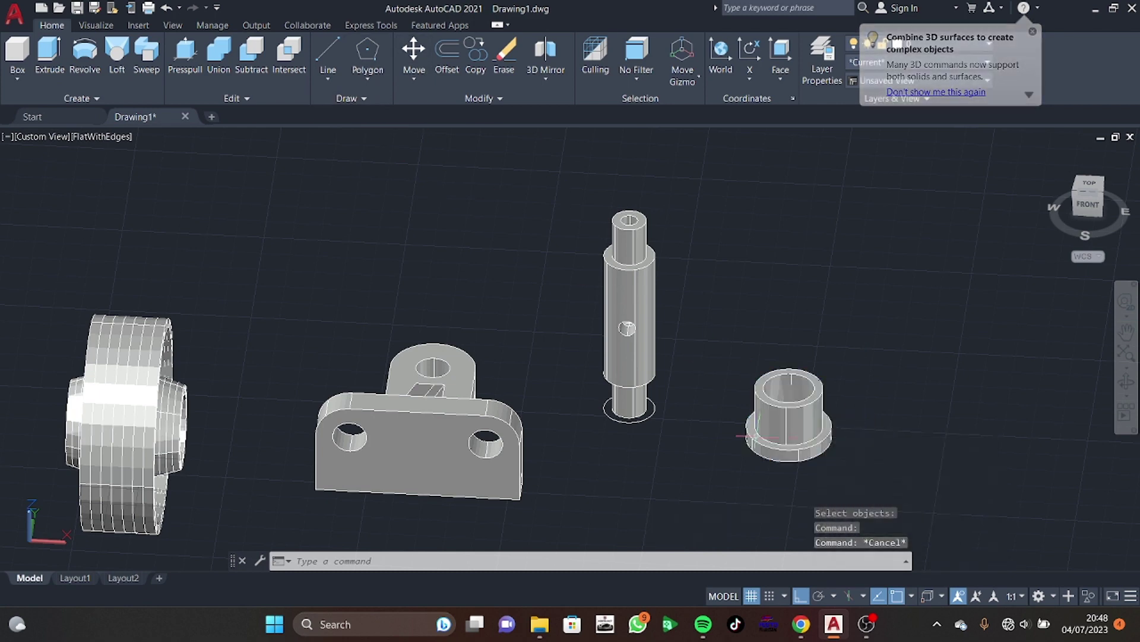
click(414, 51)
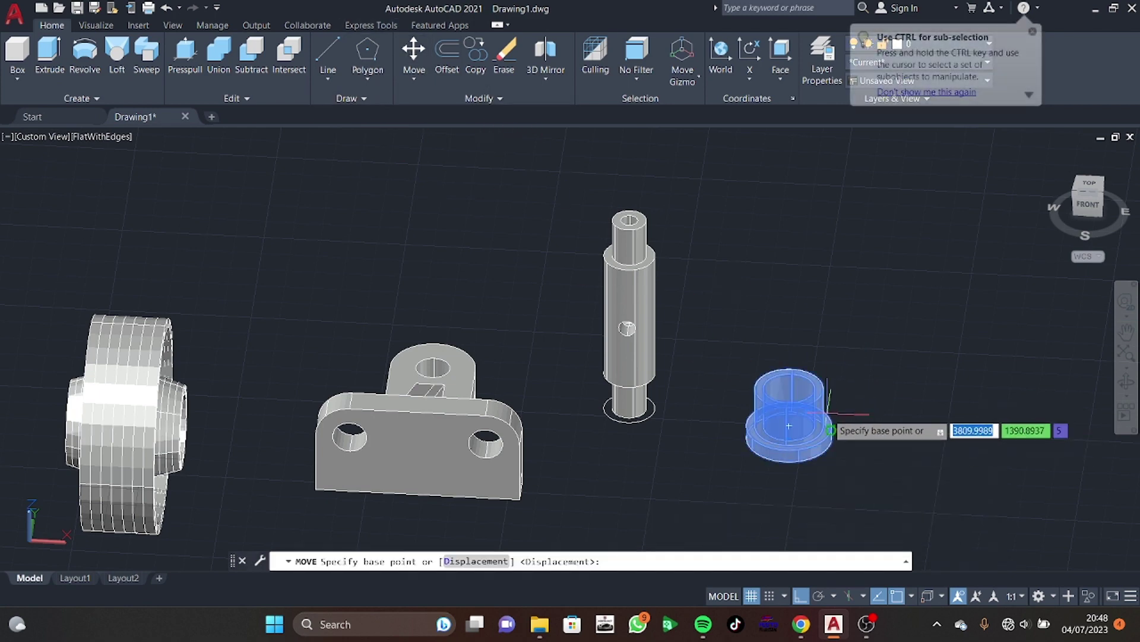
click(831, 427)
key(Escape)
Erase the leftover circles and copy the bush to the clipboard
click(844, 333)
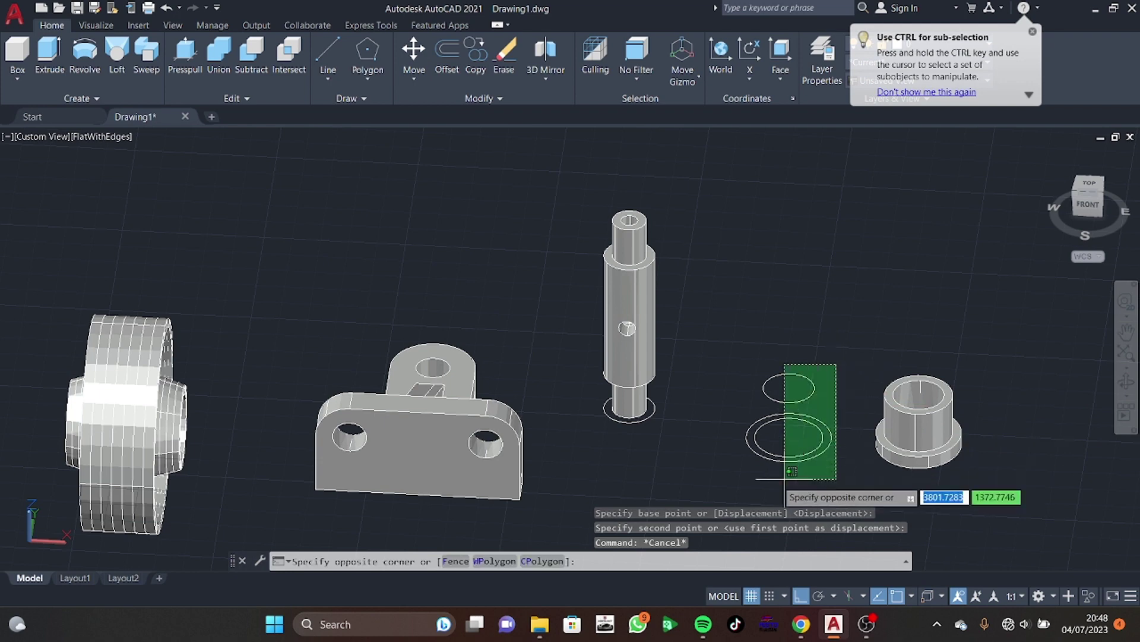
click(737, 475)
key(Delete)
click(929, 433)
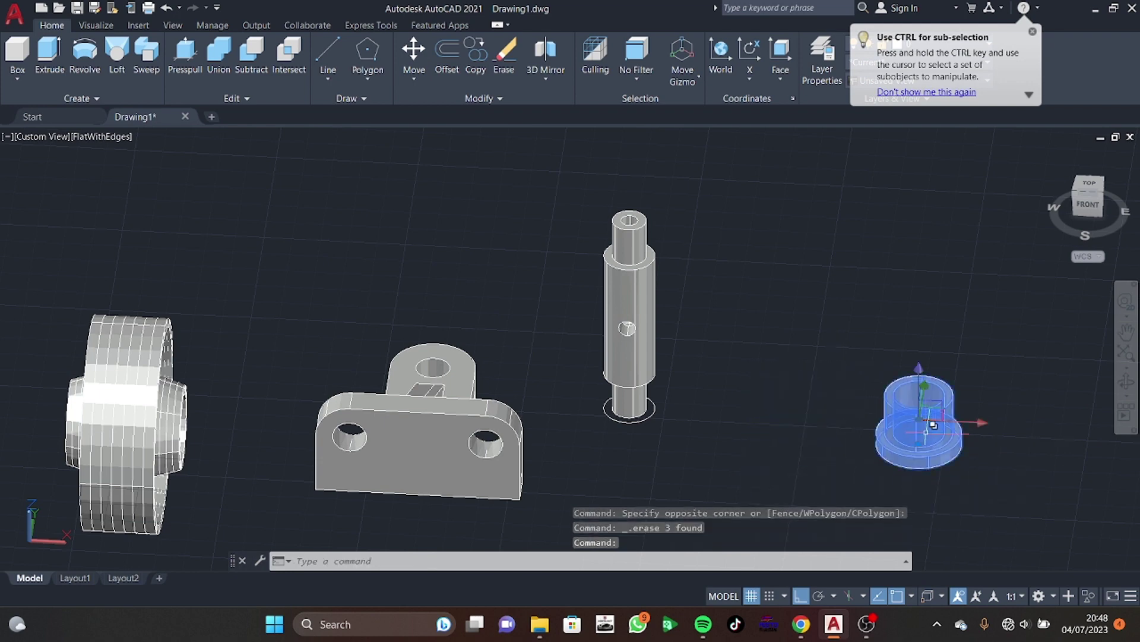
key(ctrl+c)
Paste a second bush, lift the shaft off its outline and delete that outline
key(ctrl+v)
click(787, 458)
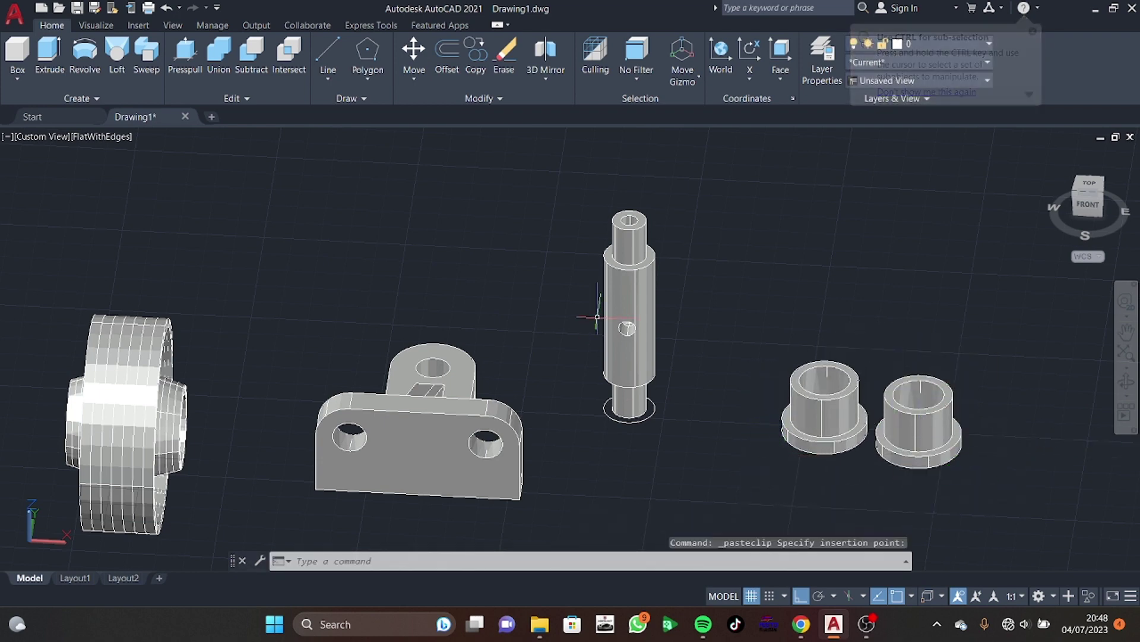
click(606, 316)
click(414, 57)
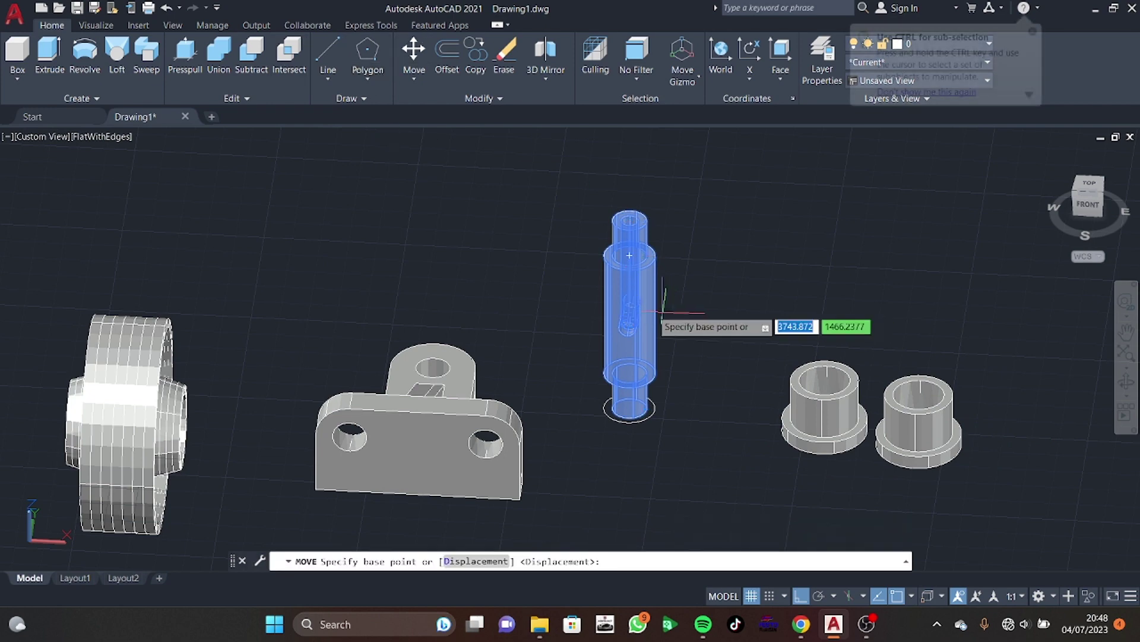
click(617, 325)
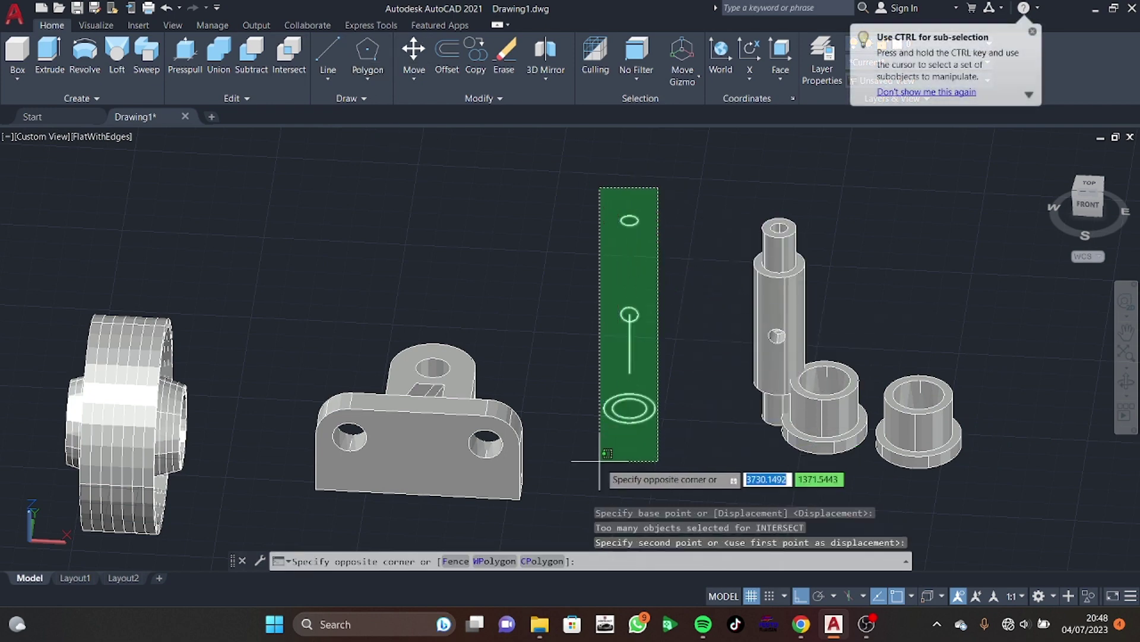
click(597, 478)
key(Delete)
Move the bracket off its outline and delete the leftover outline
middle_drag(581, 445, 712, 392)
click(592, 376)
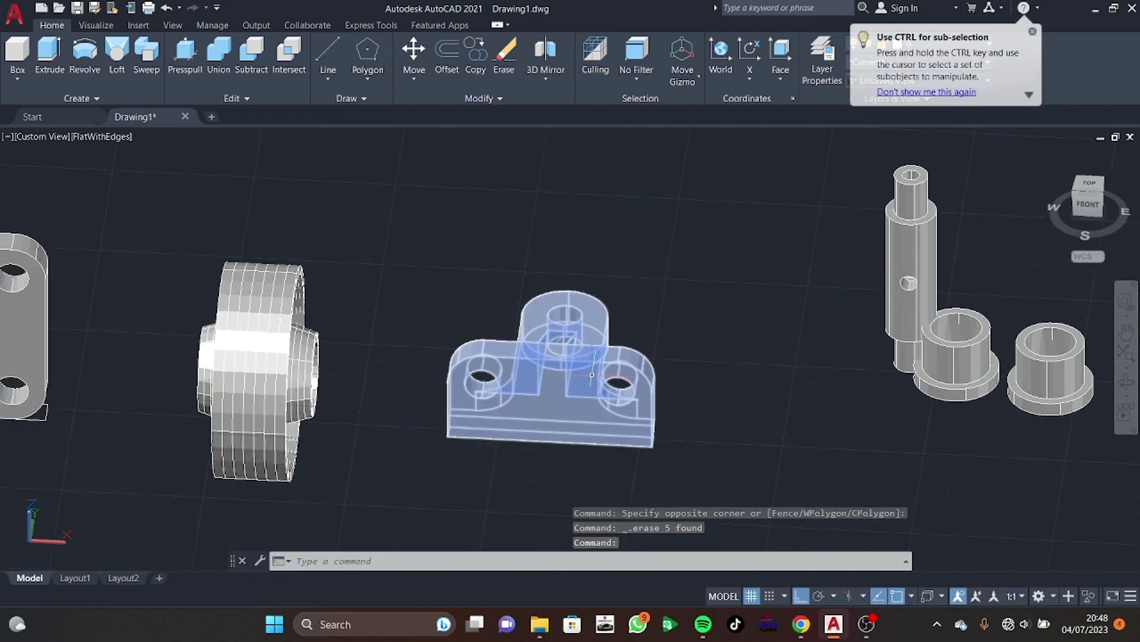
click(414, 57)
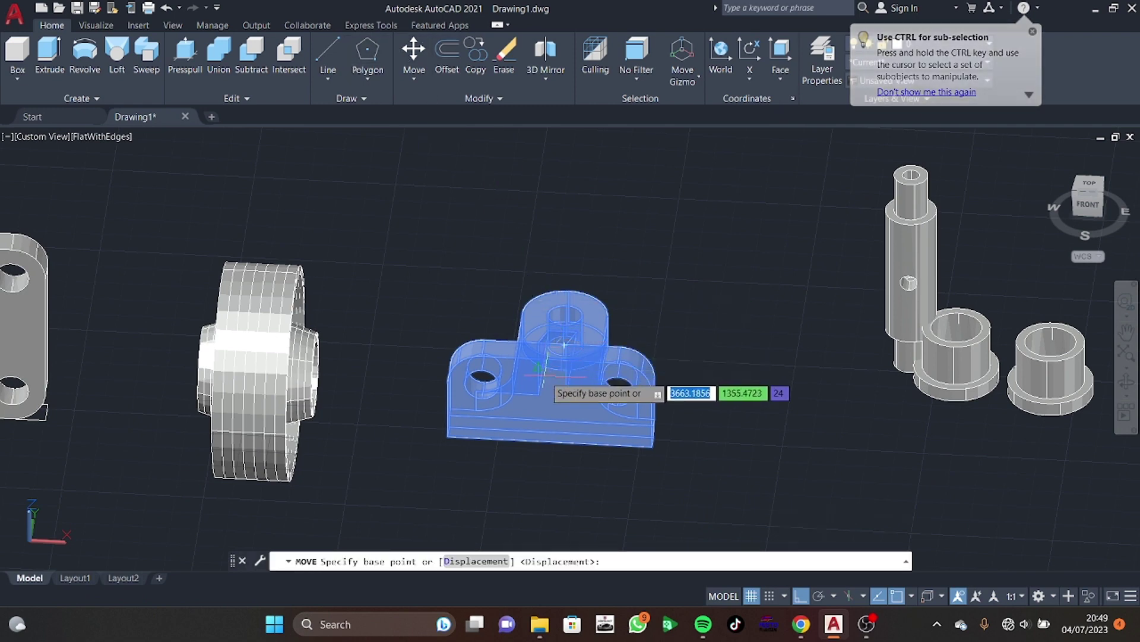
click(549, 389)
click(573, 231)
key(Escape)
key(Escape)
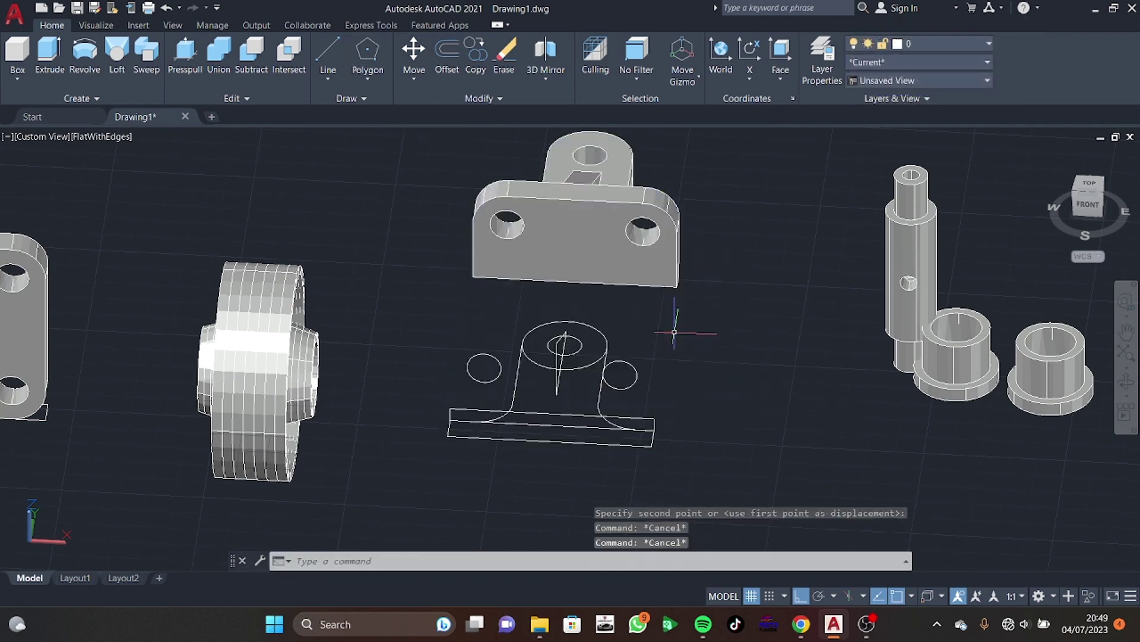
click(674, 324)
click(562, 463)
key(Delete)
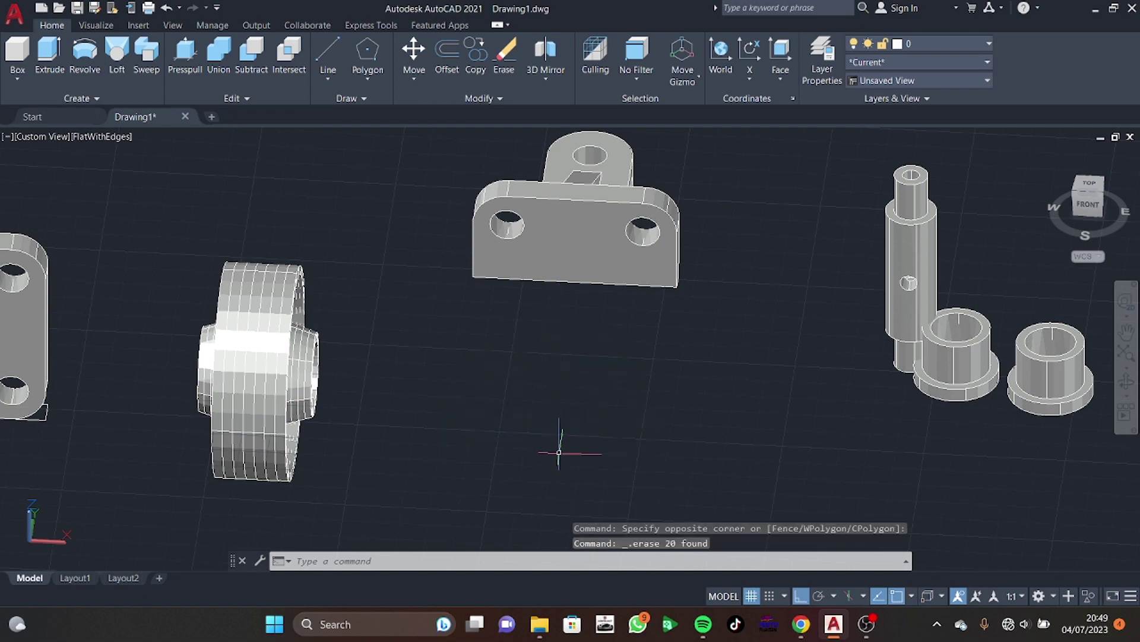
Copy and paste the bracket to place a duplicate beside the original
click(595, 232)
key(ctrl+c)
key(ctrl+v)
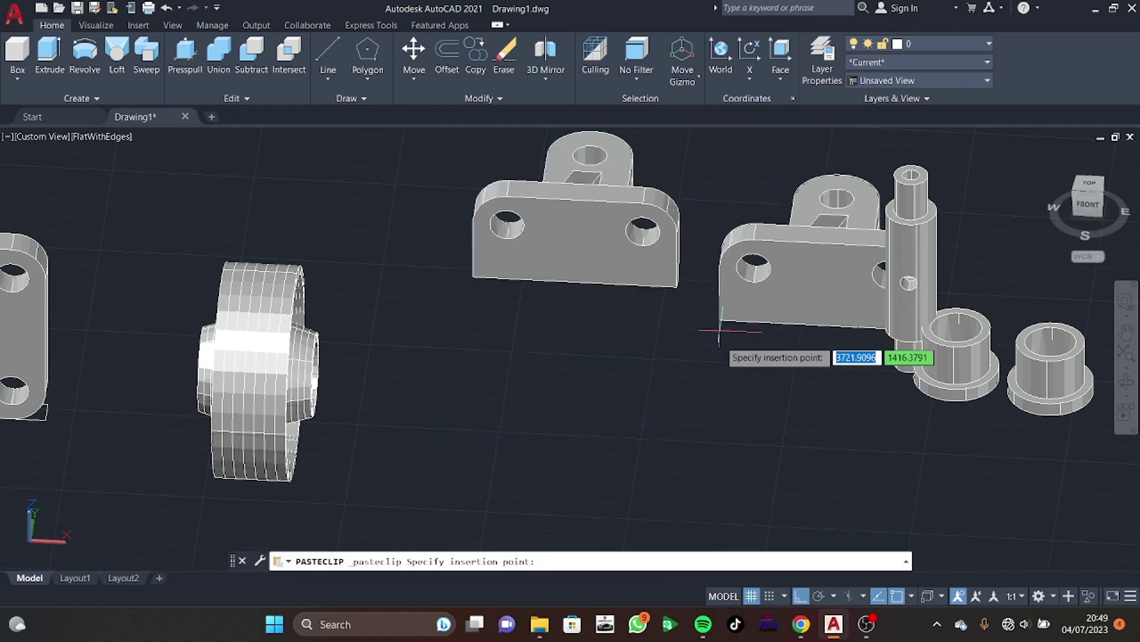
click(626, 445)
mouse_move(626, 445)
shift+middle_down()
mouse_move(953, 448)
mouse_move(965, 389)
mouse_move(627, 479)
mouse_move(509, 416)
mouse_move(517, 403)
shift+middle_up()
Move the roller off its outline and delete the leftover roller outline
click(701, 392)
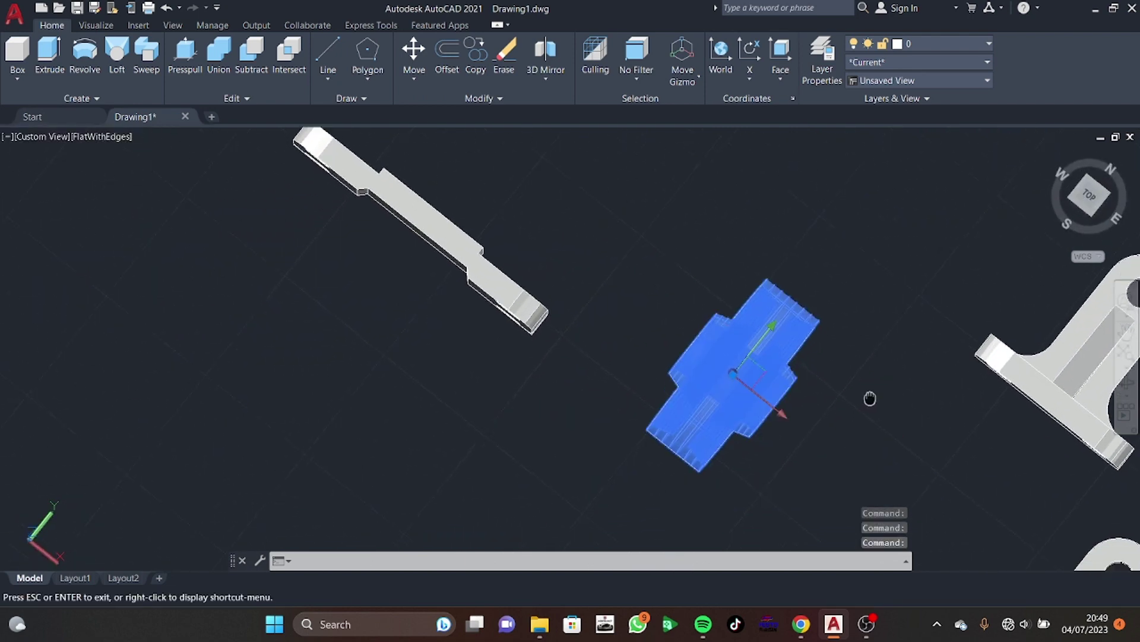
middle_drag(870, 397, 871, 307)
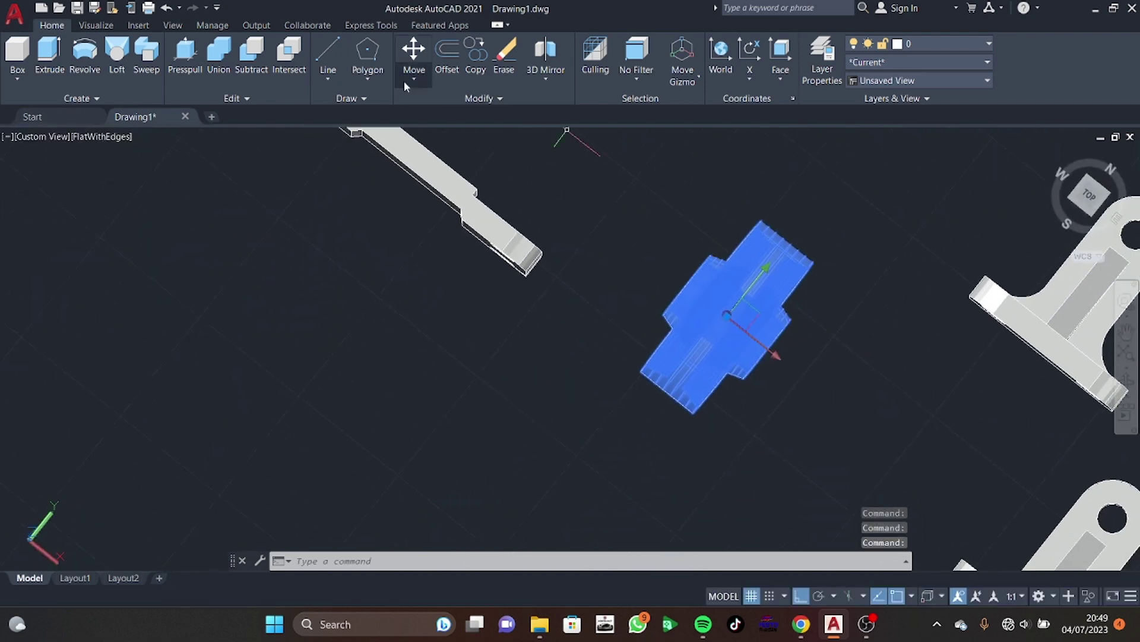
click(414, 50)
click(763, 306)
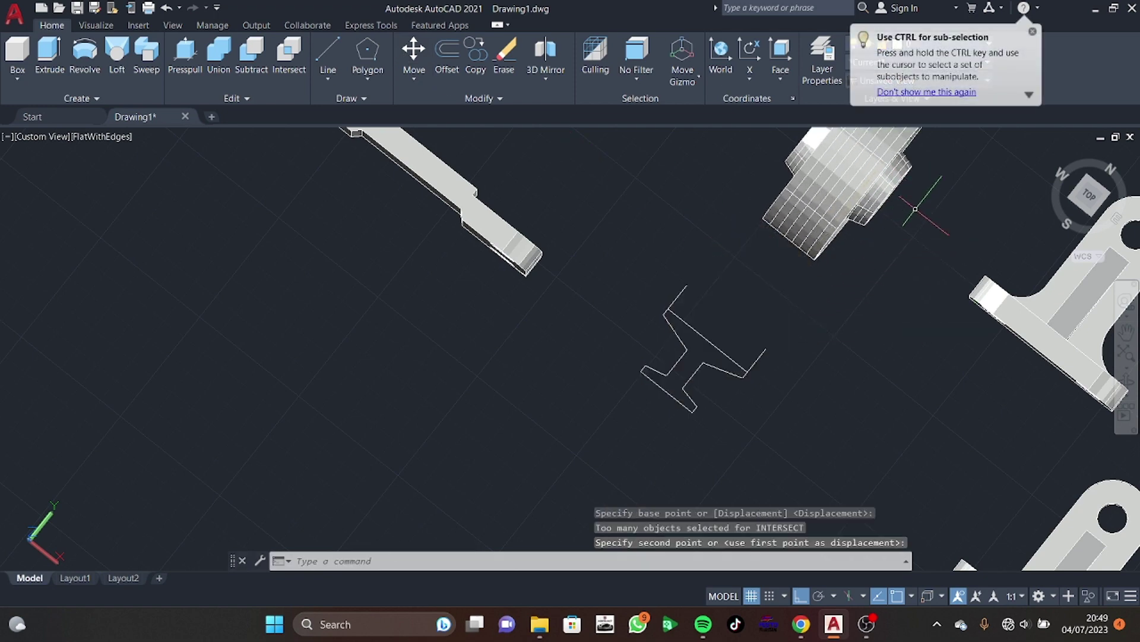
key(Escape)
click(757, 306)
click(613, 361)
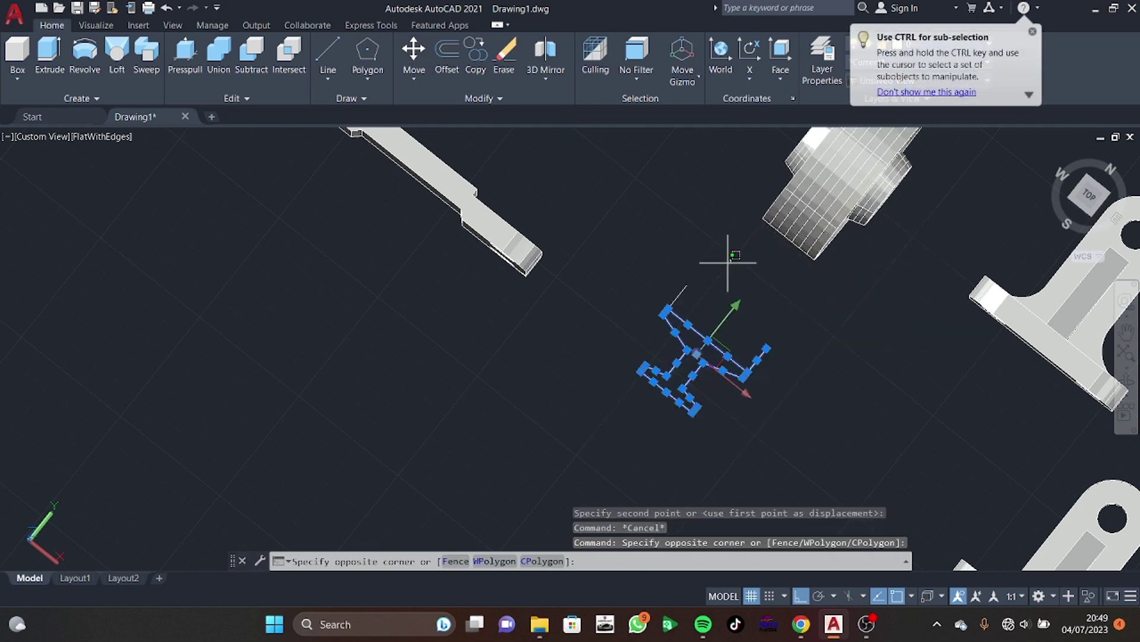
key(Delete)
Move the base plate off its flat outline
middle_drag(486, 251, 655, 351)
click(655, 350)
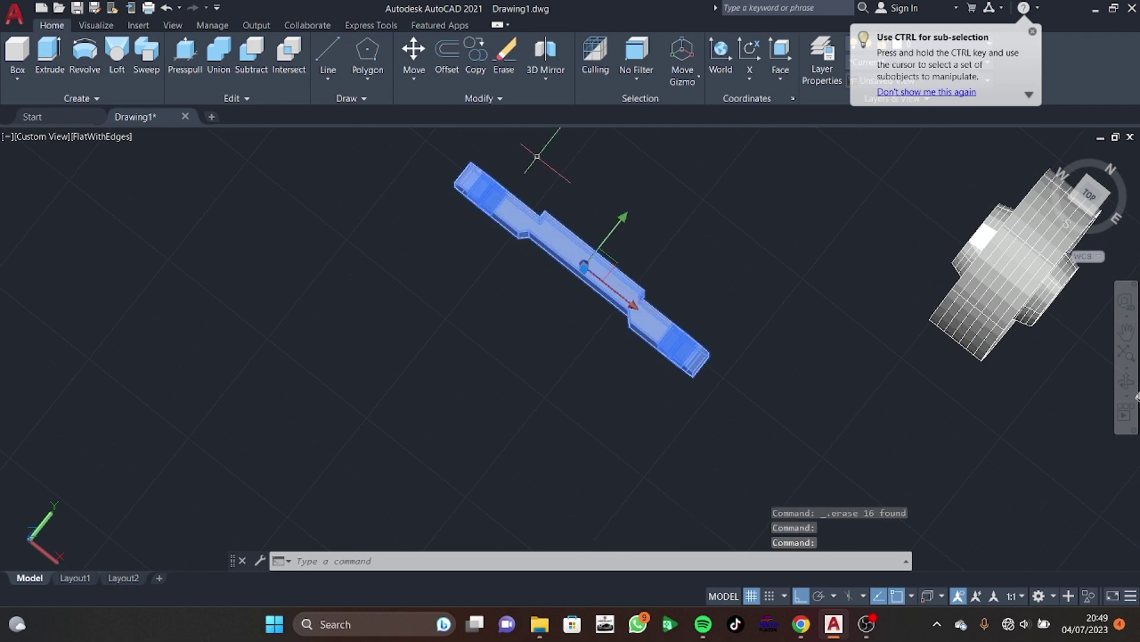
click(414, 51)
click(597, 247)
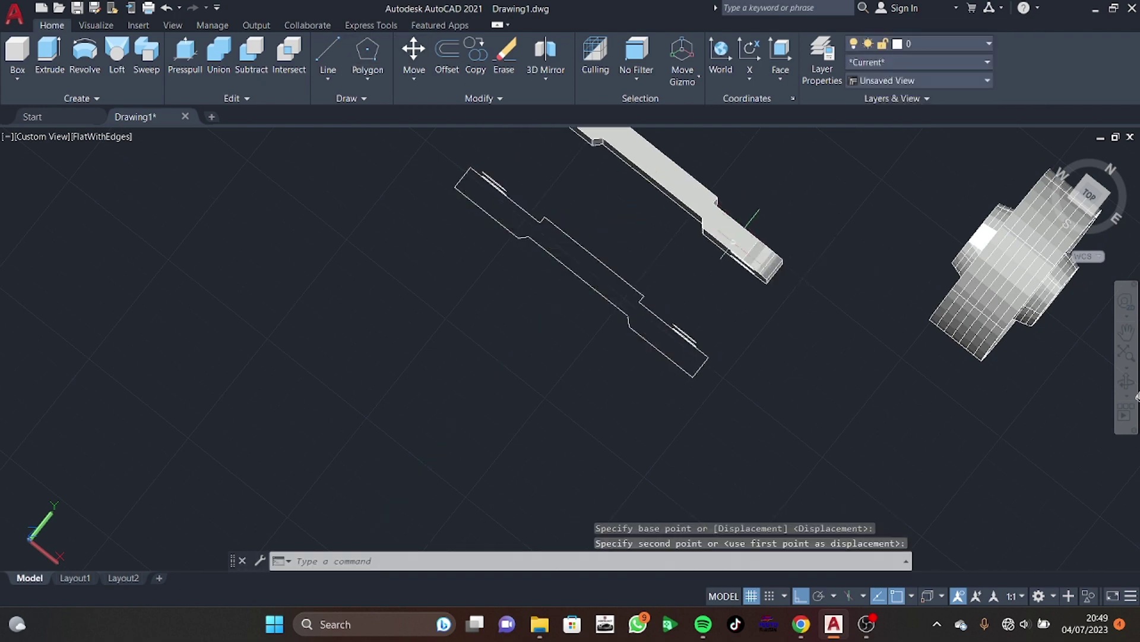
key(Escape)
click(772, 357)
key(Escape)
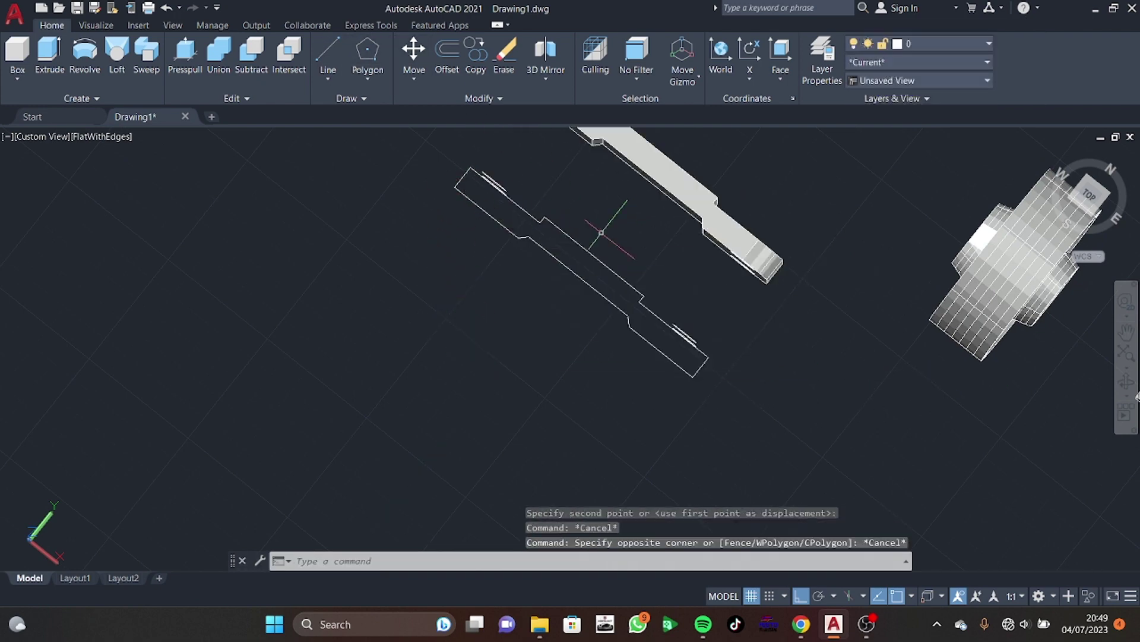
Select both parts of the leftover I-shaped plate outline and delete them
shift+middle_drag(514, 280, 689, 300)
click(790, 221)
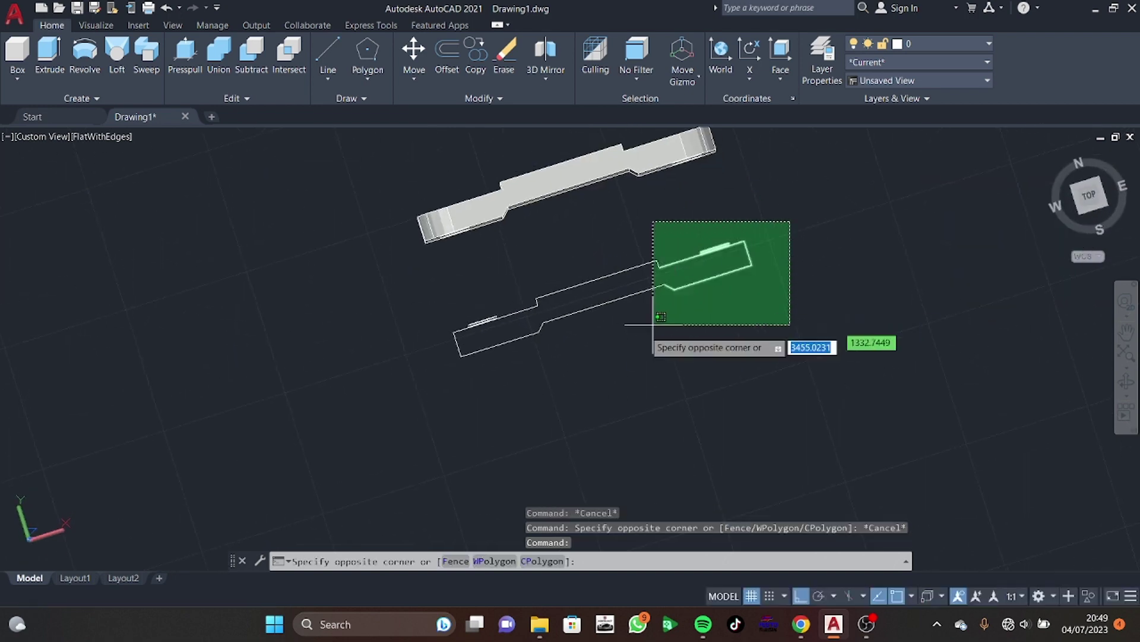
click(542, 379)
click(542, 273)
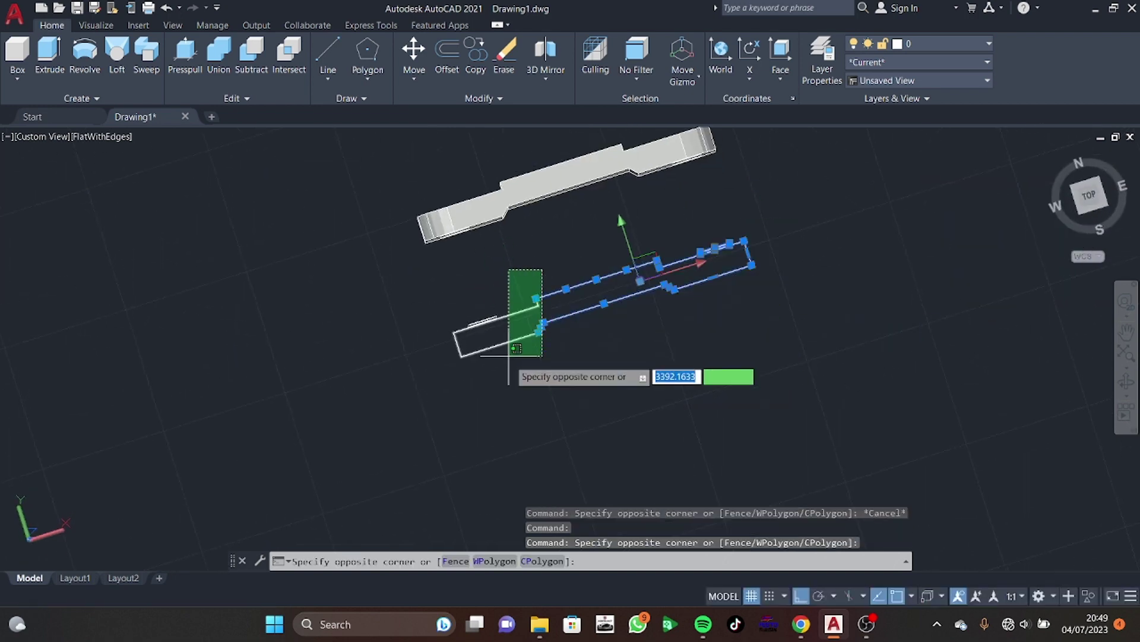
click(419, 415)
key(Delete)
mouse_move(733, 267)
shift+middle_down()
mouse_move(682, 354)
mouse_move(903, 242)
shift+middle_up()
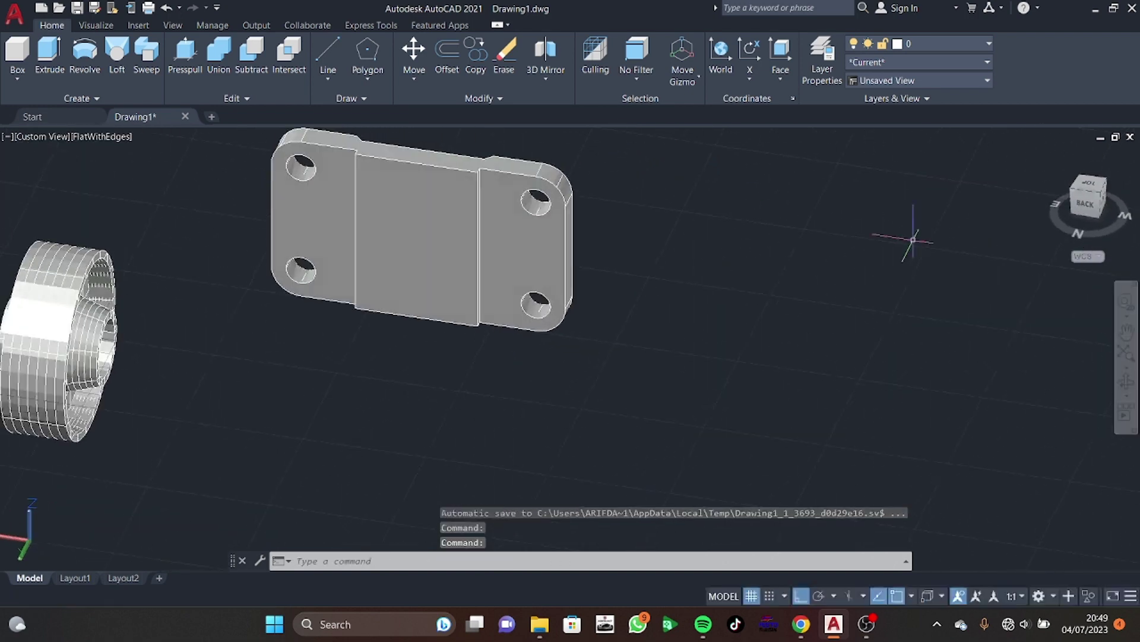
Select the brackets and try rotating them, cancelling each rotation attempt
shift+middle_drag(345, 312, 389, 323)
click(276, 246)
mouse_move(276, 246)
shift+middle_down()
mouse_move(481, 247)
mouse_move(424, 284)
shift+middle_up()
click(392, 178)
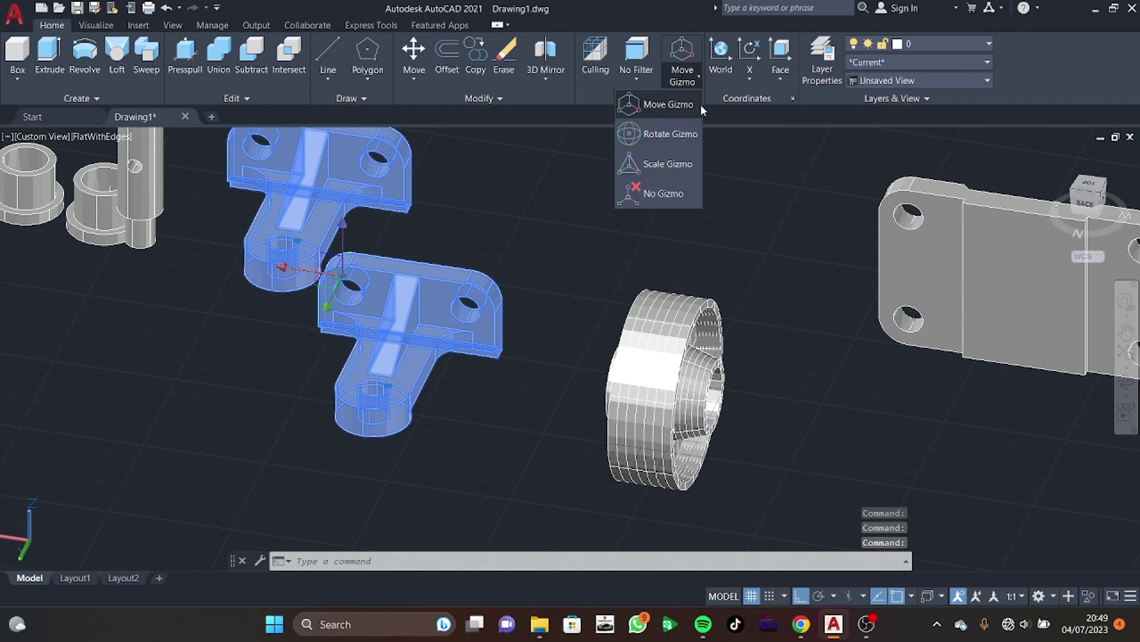
click(378, 262)
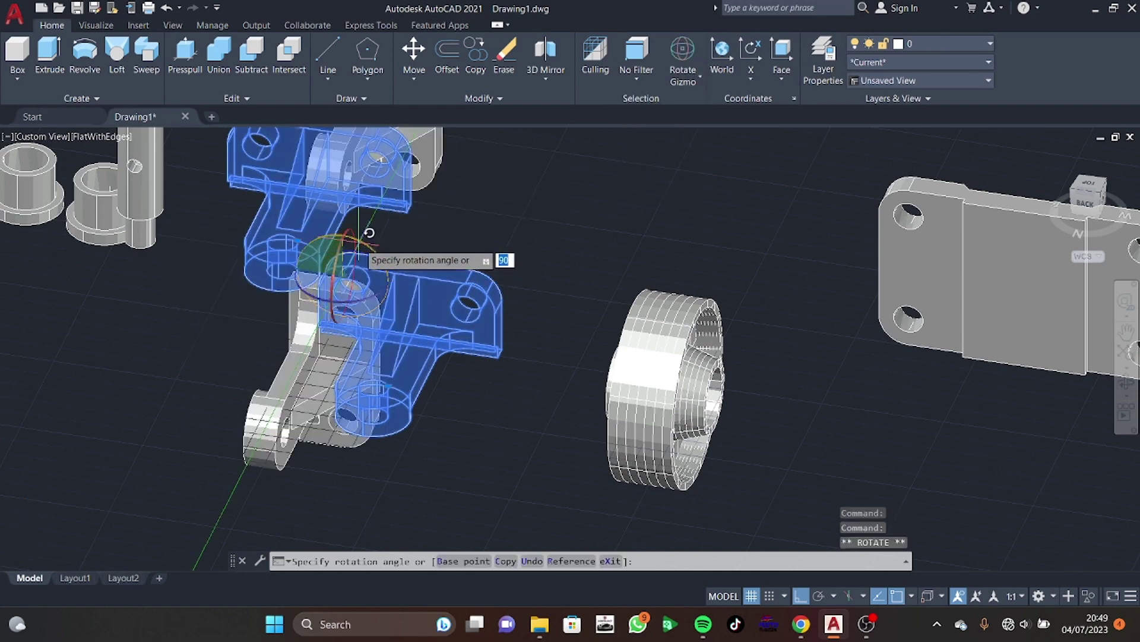
key(Escape)
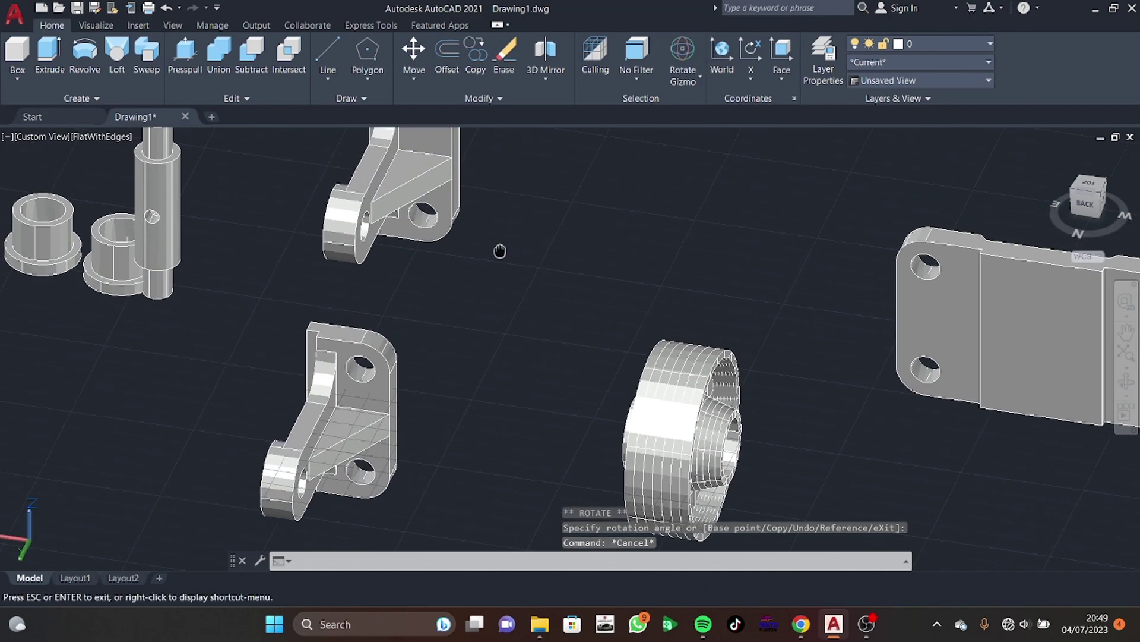
shift+middle_drag(502, 250, 436, 162)
click(435, 162)
click(392, 178)
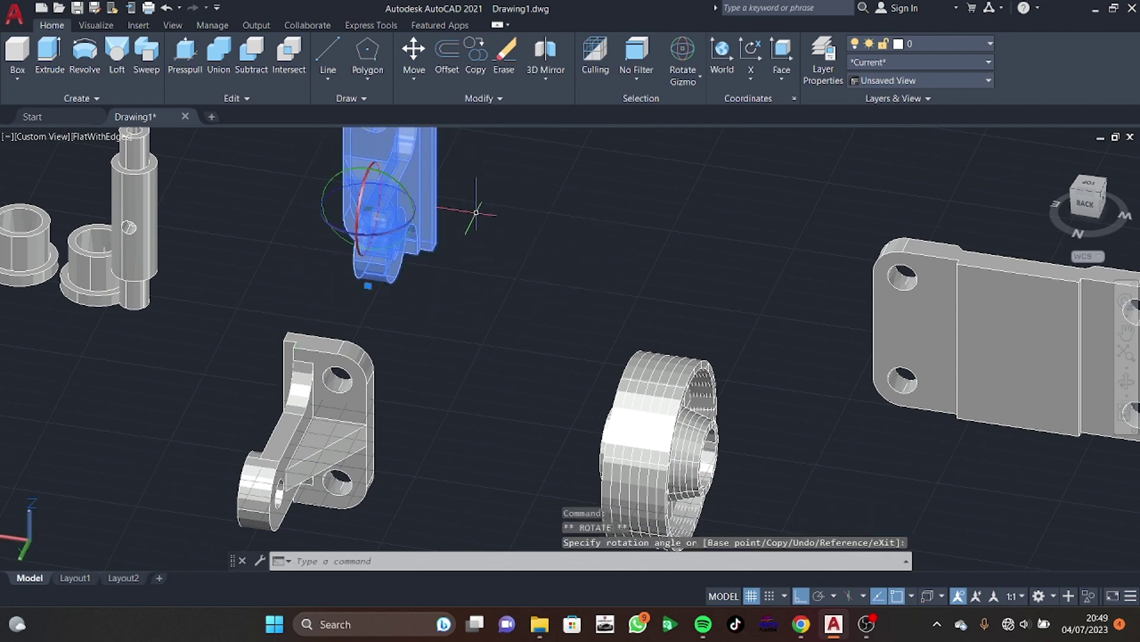
key(Escape)
scroll(410, 337, up, 1)
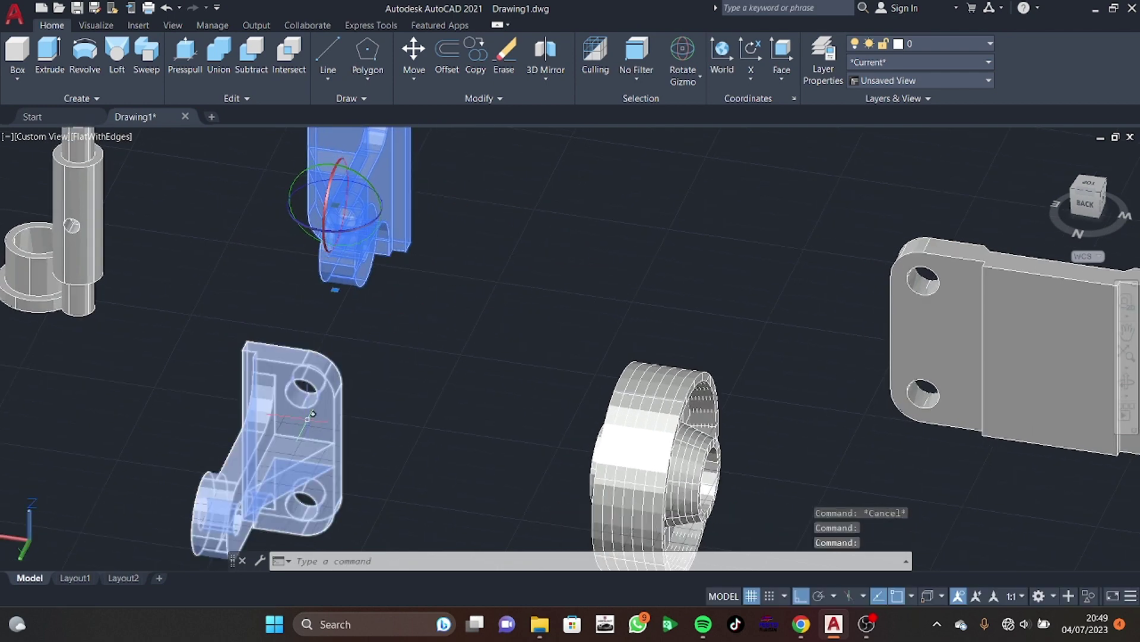
key(Escape)
Move the lower bracket onto the right end of the base plate
click(317, 409)
click(414, 50)
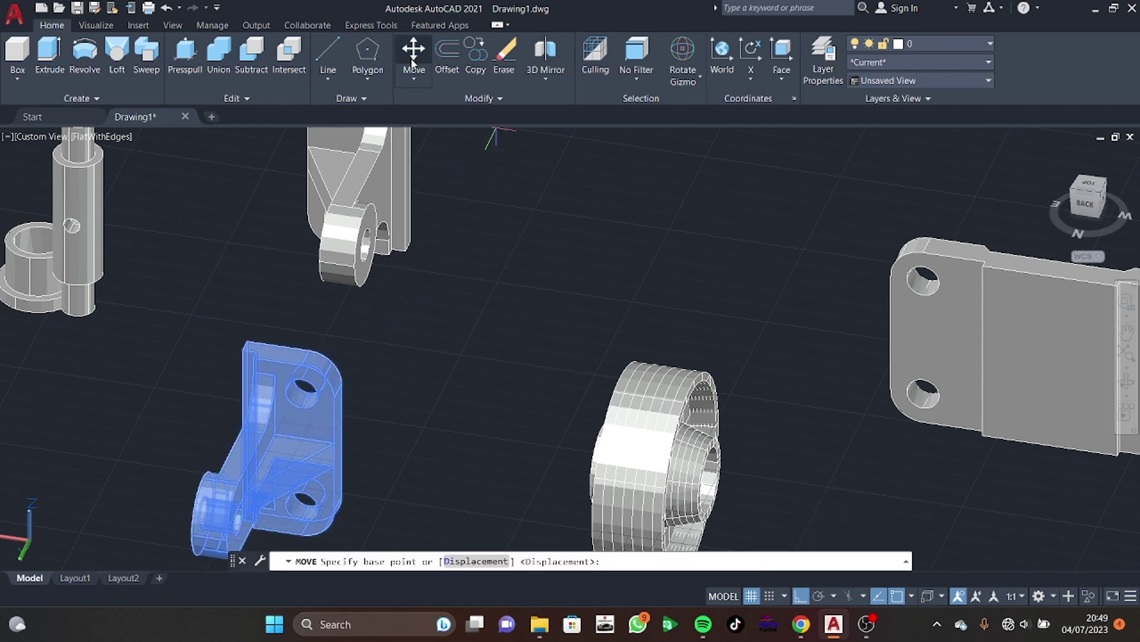
click(309, 379)
middle_drag(742, 345, 353, 377)
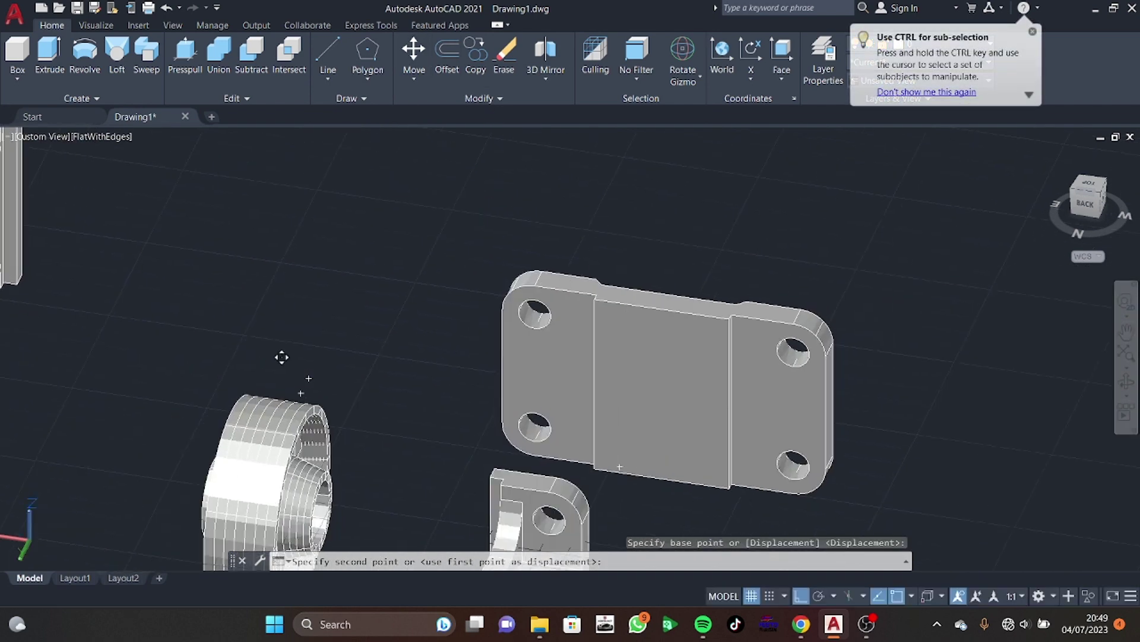
click(786, 365)
click(563, 341)
Move the second bracket from its hole onto the base plate
middle_drag(563, 341, 940, 347)
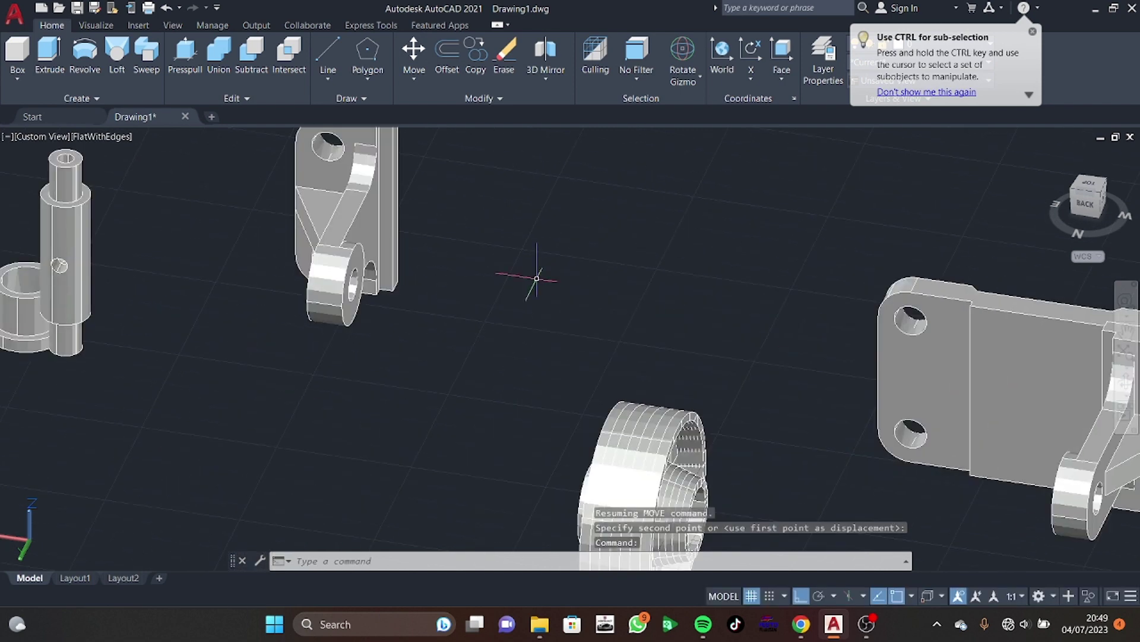
click(371, 190)
click(414, 51)
middle_drag(463, 208, 531, 276)
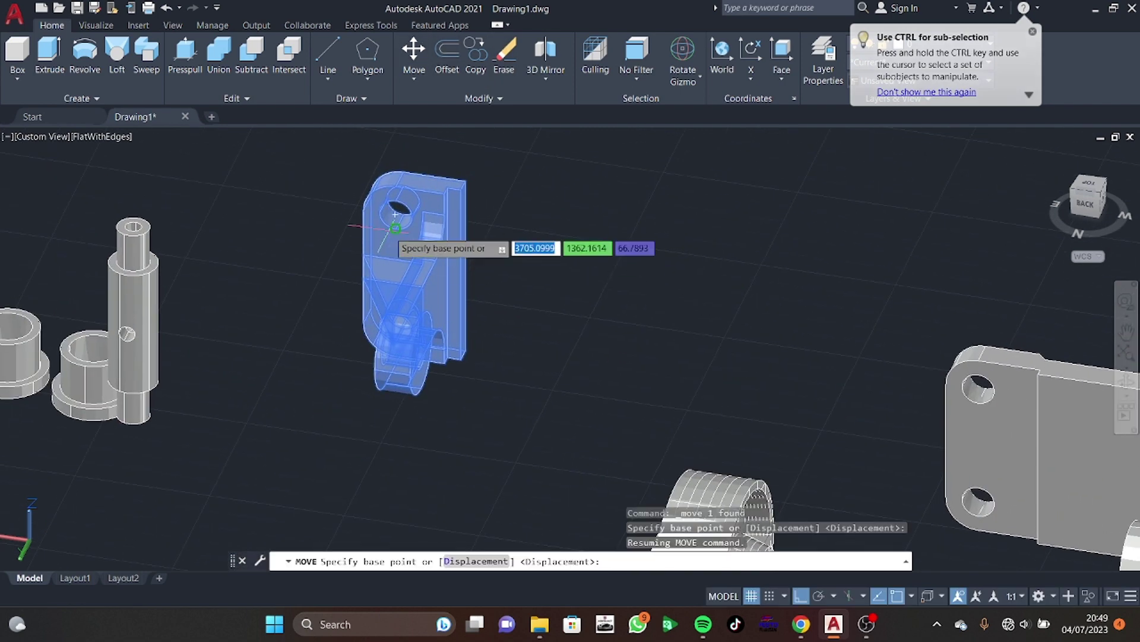
click(397, 205)
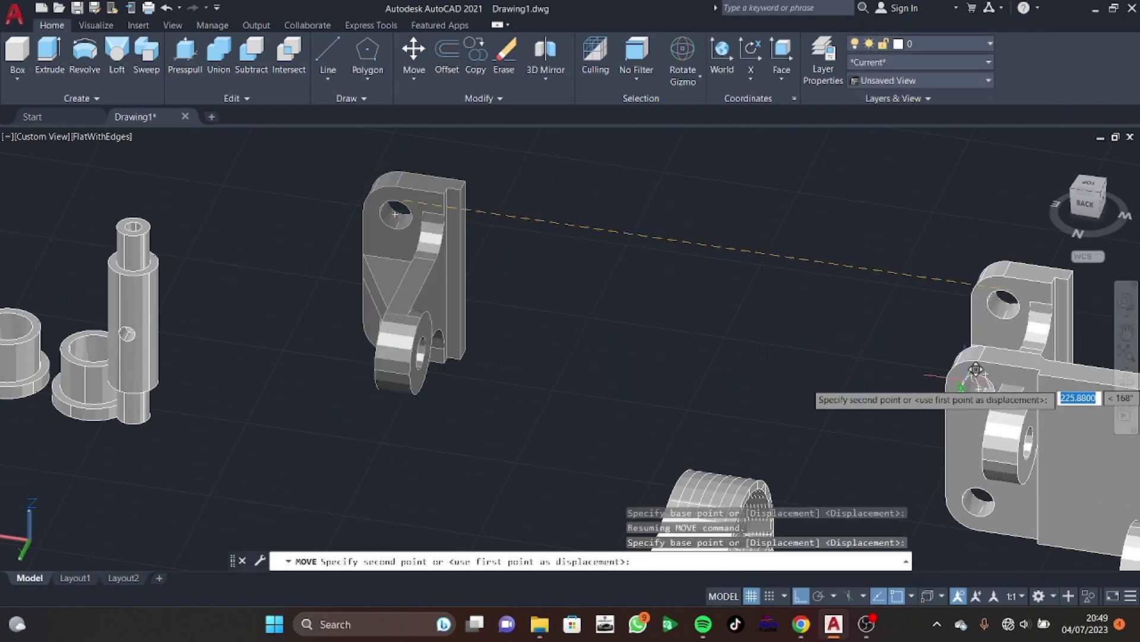
click(972, 397)
middle_drag(183, 364, 314, 315)
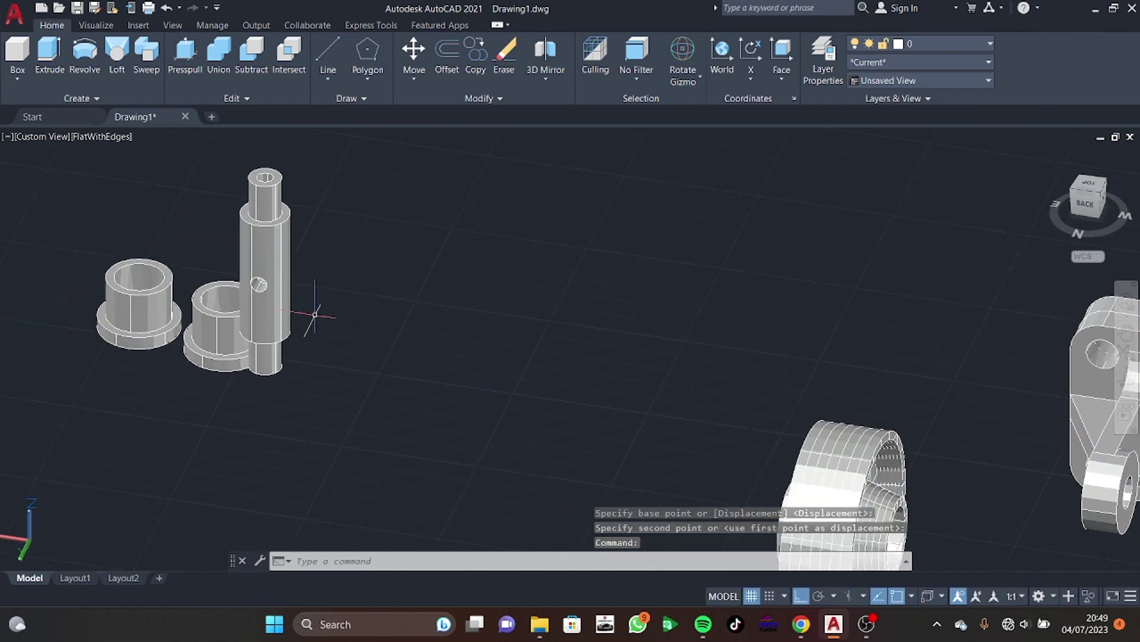
click(265, 267)
Try rotating the shaft and bushings, cancel, then orbit to a side-on view
click(214, 350)
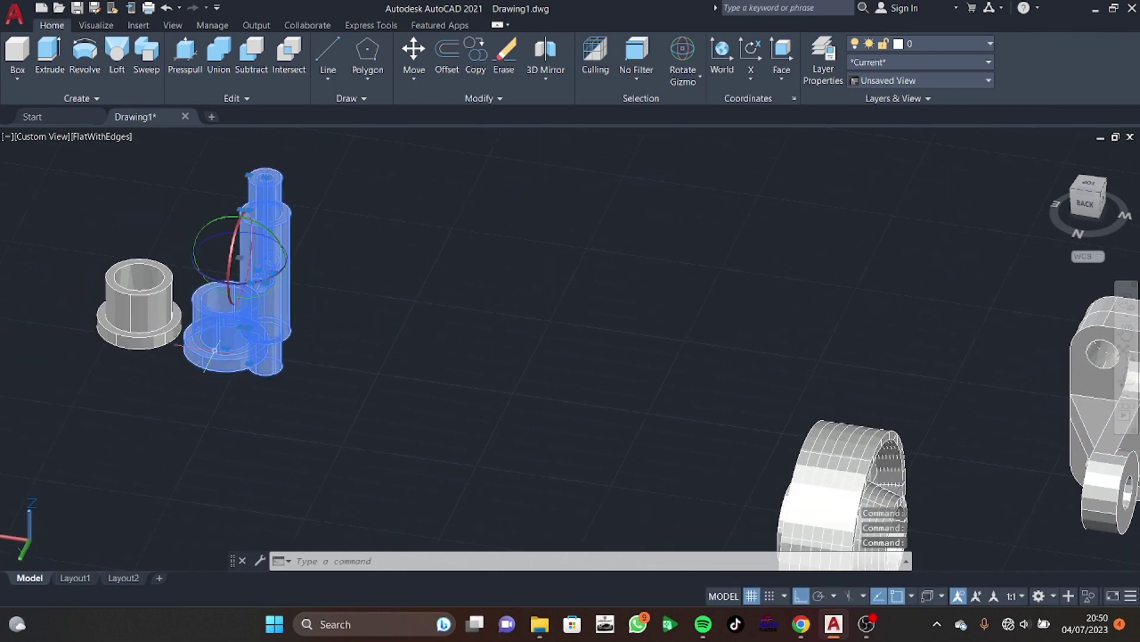
click(181, 202)
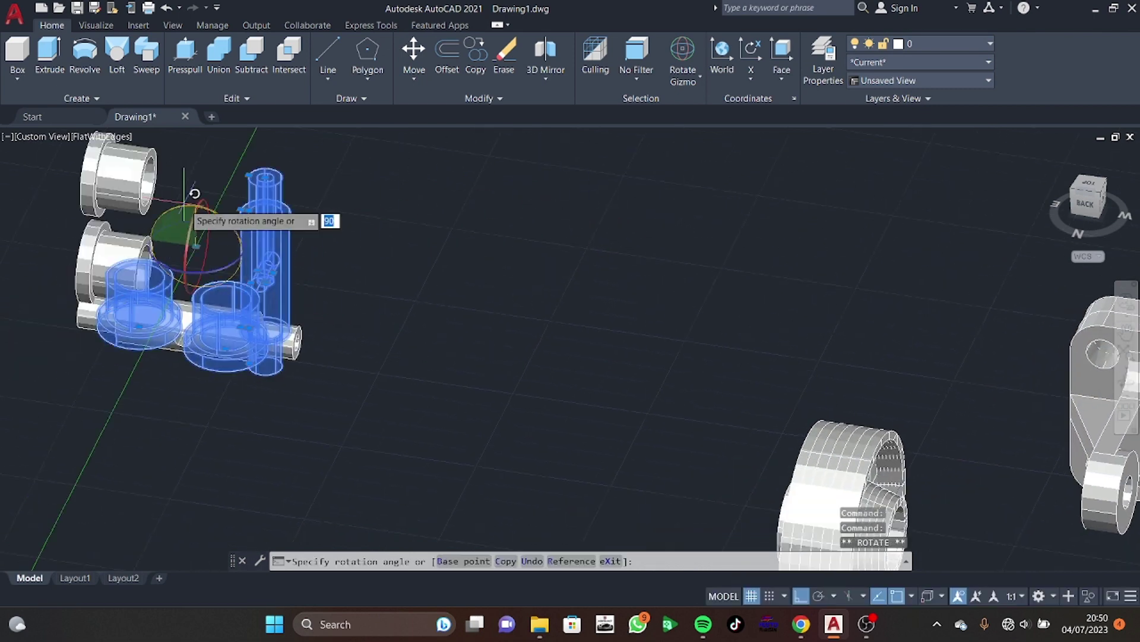
key(Escape)
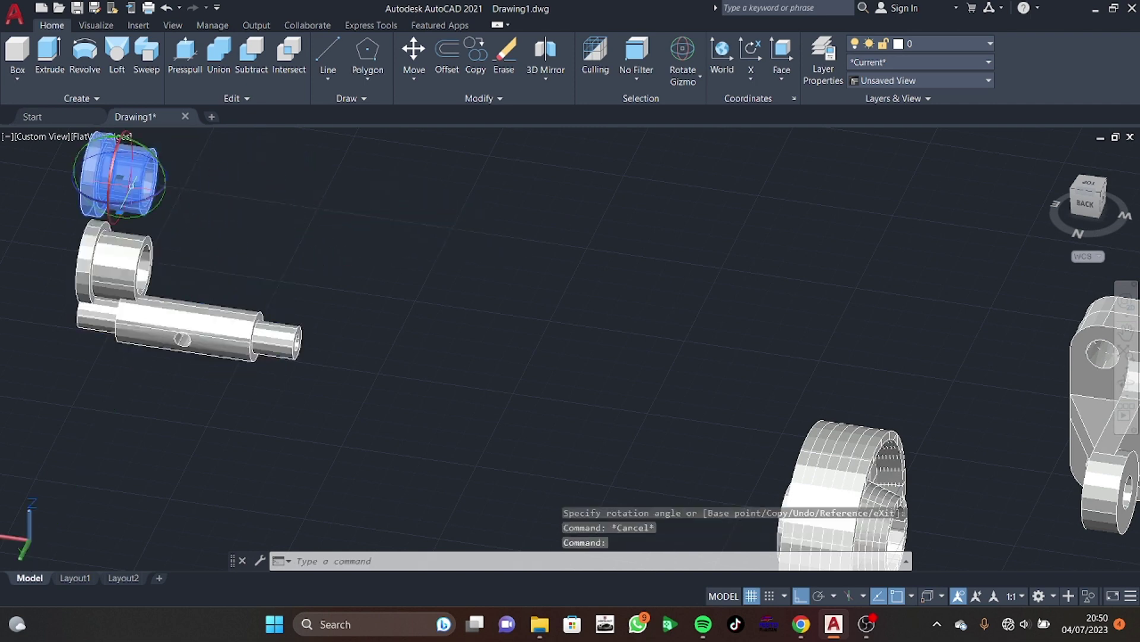
click(126, 135)
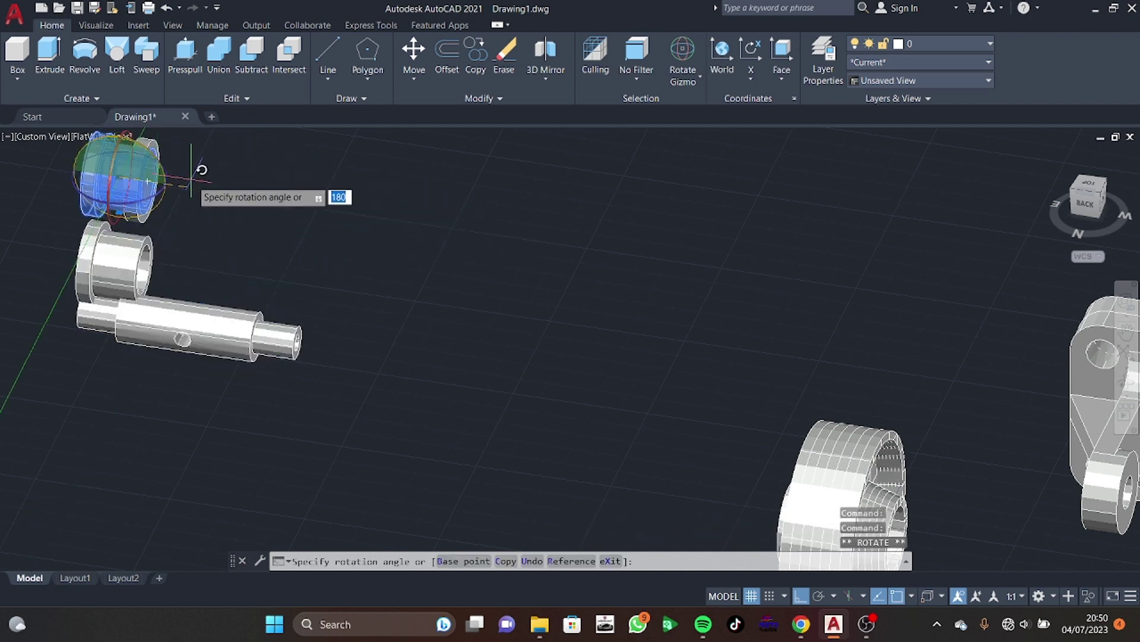
key(Escape)
click(115, 261)
key(Escape)
scroll(497, 294, down, 3)
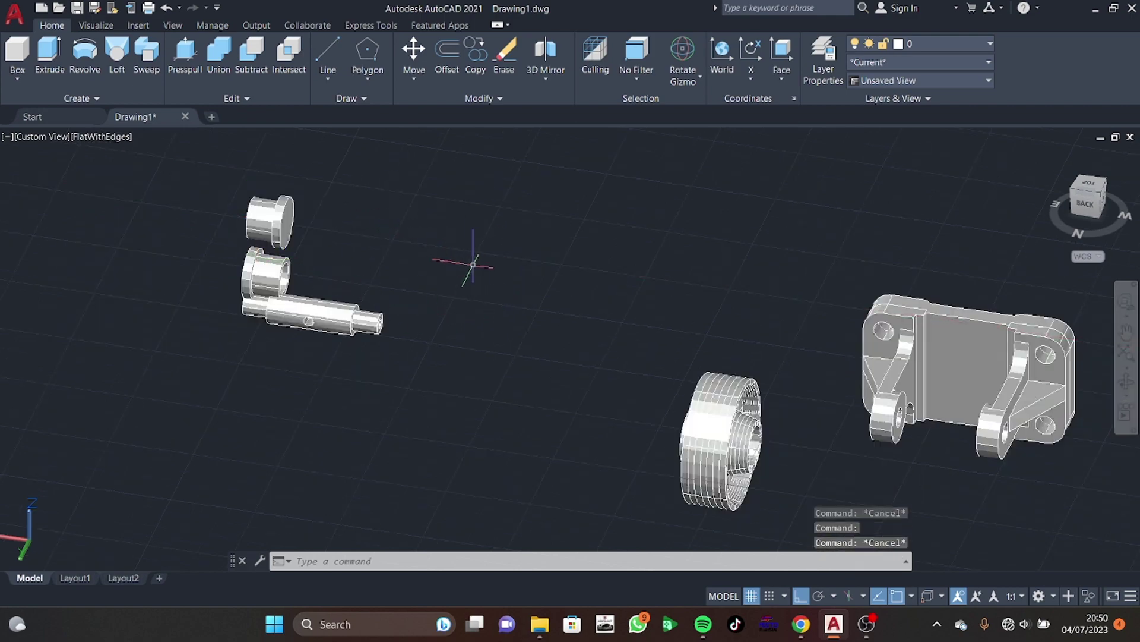
mouse_move(472, 264)
shift+middle_down()
mouse_move(605, 236)
mouse_move(603, 183)
mouse_move(568, 191)
mouse_move(442, 277)
shift+middle_up()
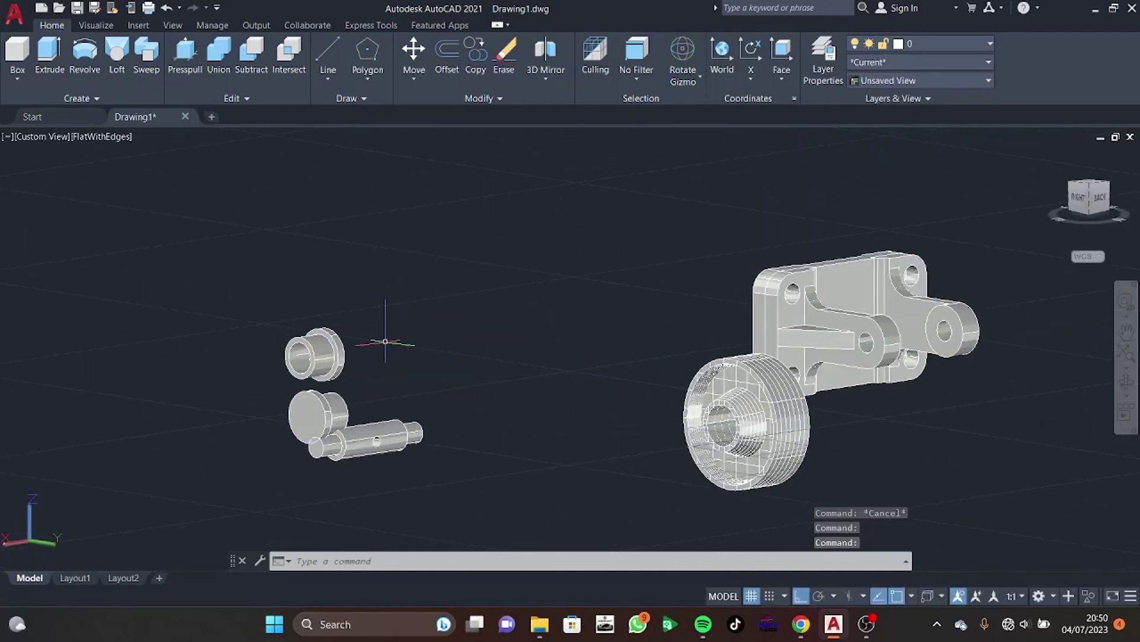
shift+middle_drag(386, 343, 333, 338)
Press-pull the inner circular faces of both bushings to deepen their bores
click(185, 53)
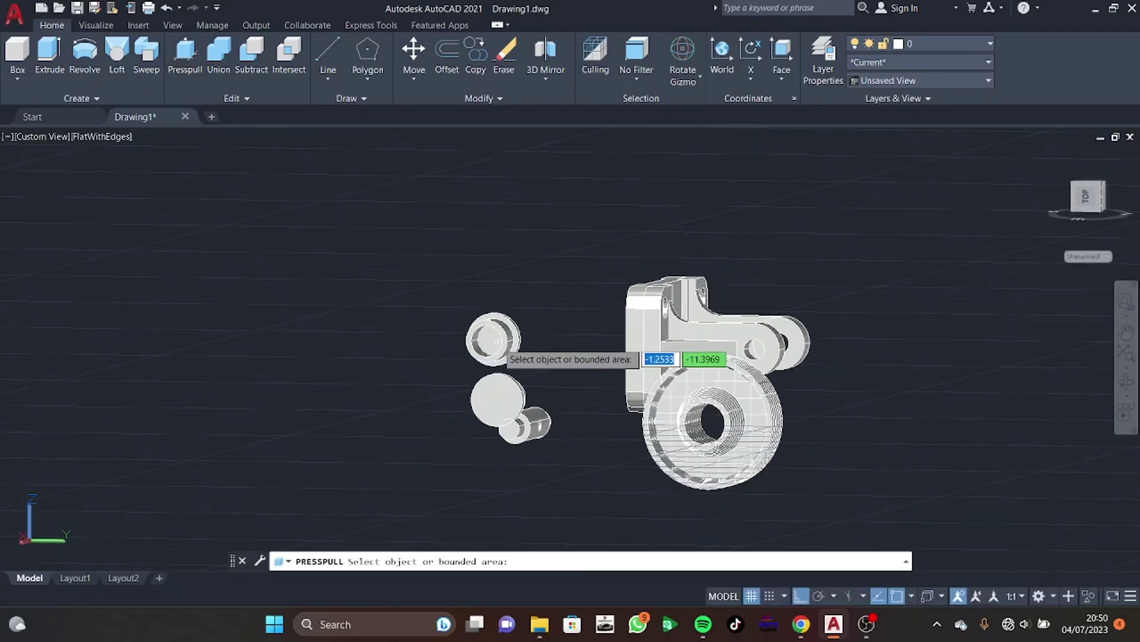
click(493, 339)
click(562, 344)
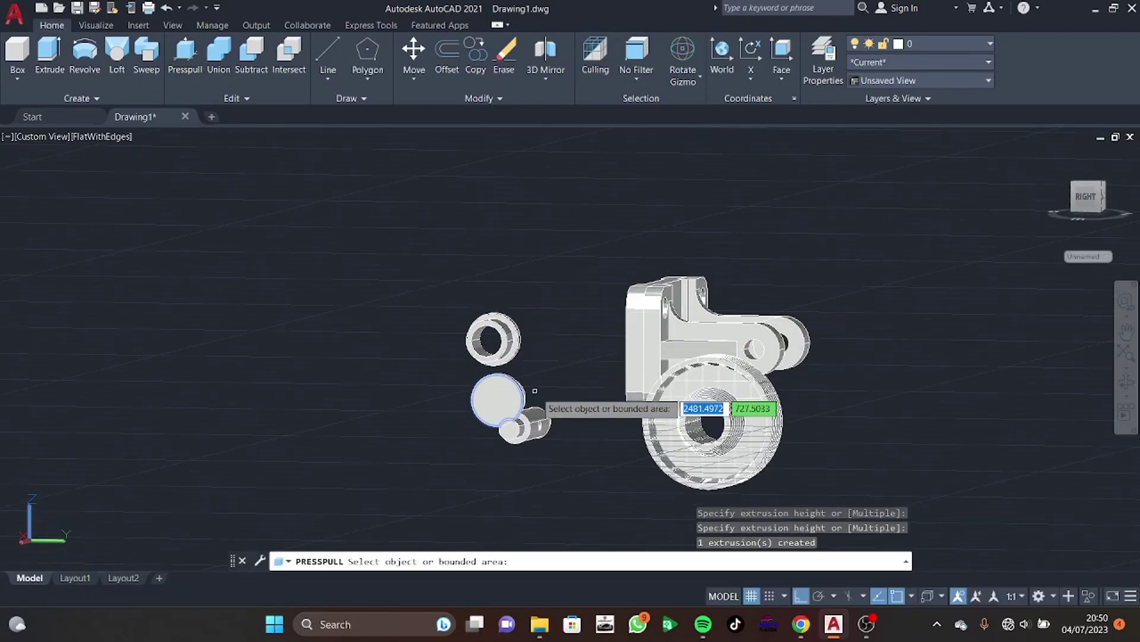
mouse_move(534, 391)
shift+middle_down()
mouse_move(433, 413)
mouse_move(284, 361)
mouse_move(494, 393)
mouse_move(656, 372)
shift+middle_up()
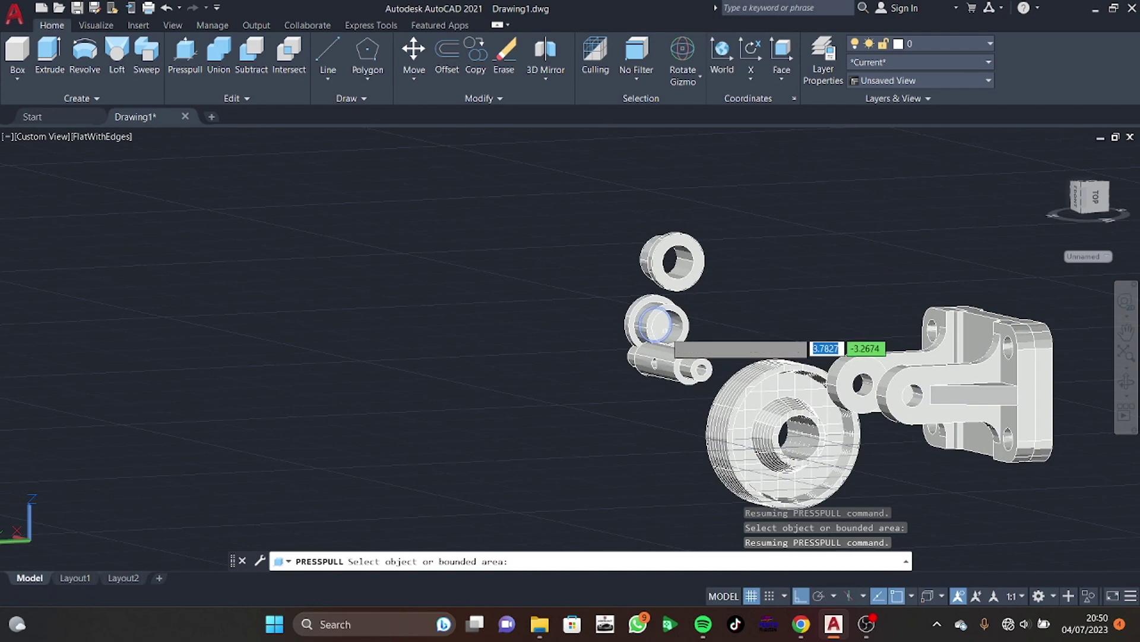
click(657, 325)
click(525, 270)
key(Return)
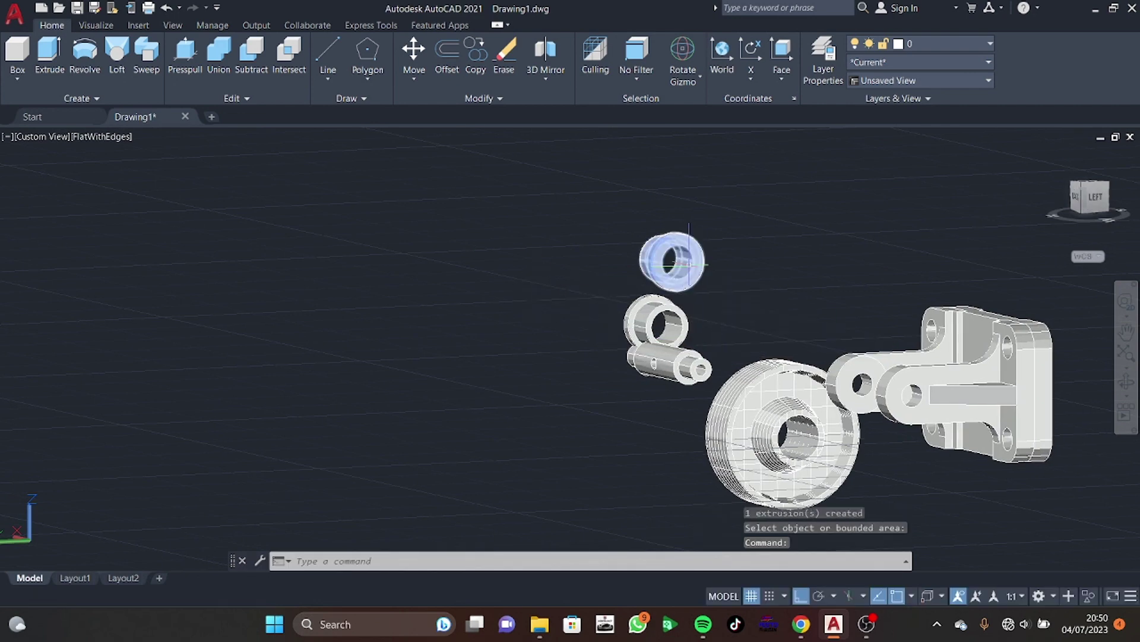
click(408, 58)
shift+middle_drag(431, 170, 490, 280)
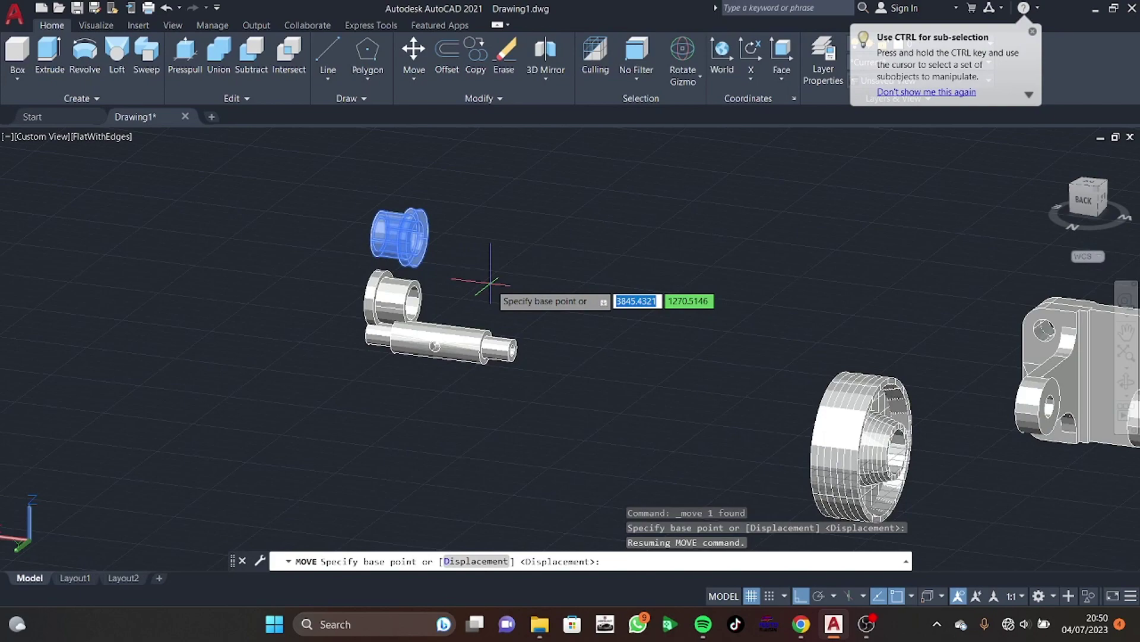
Check the reference drawing, then move the top bushing into a bracket hole
click(804, 628)
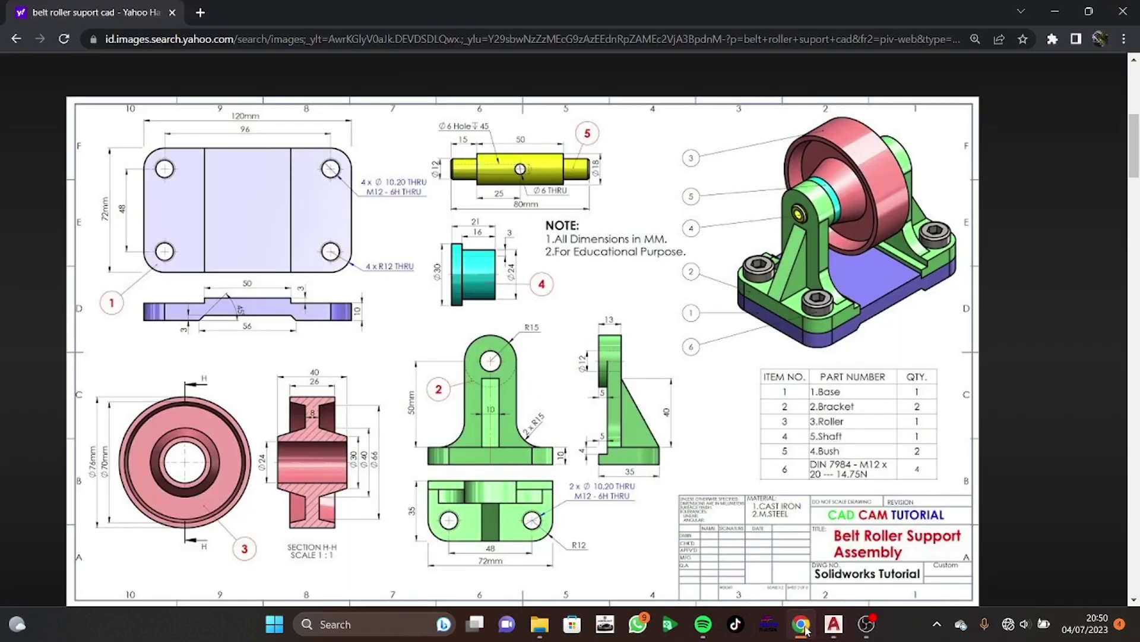
click(803, 627)
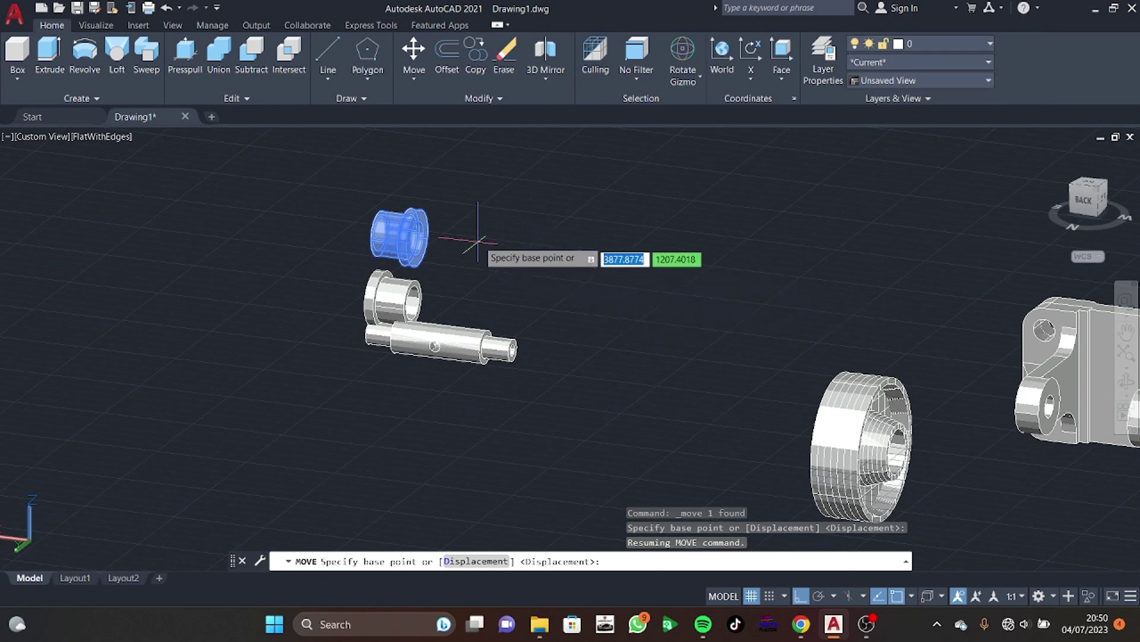
key(Escape)
key(space)
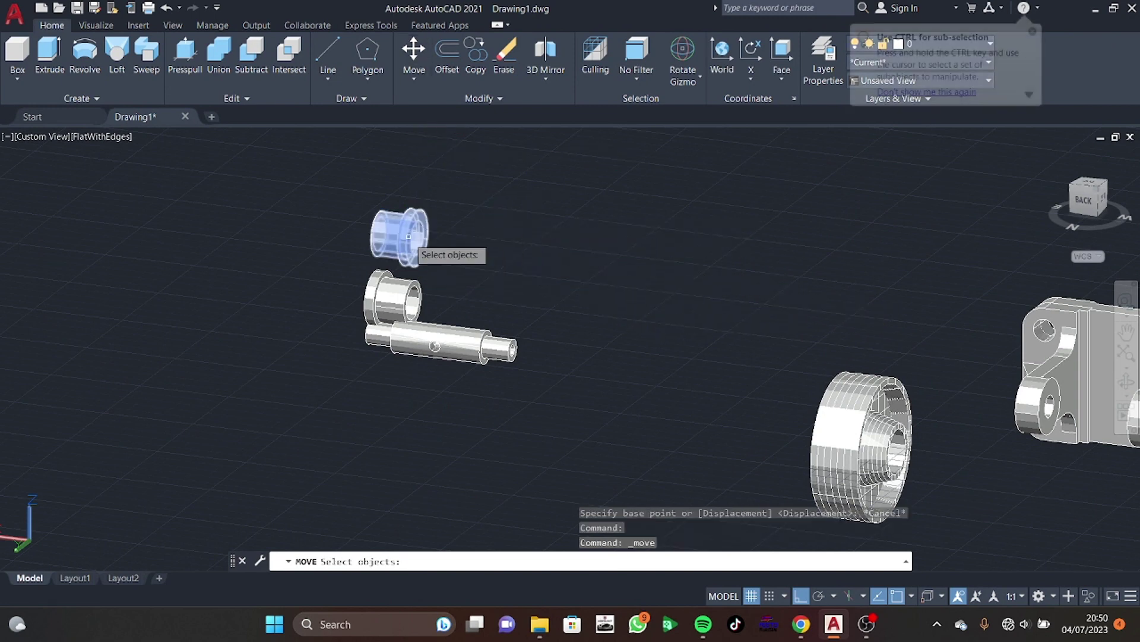
click(420, 239)
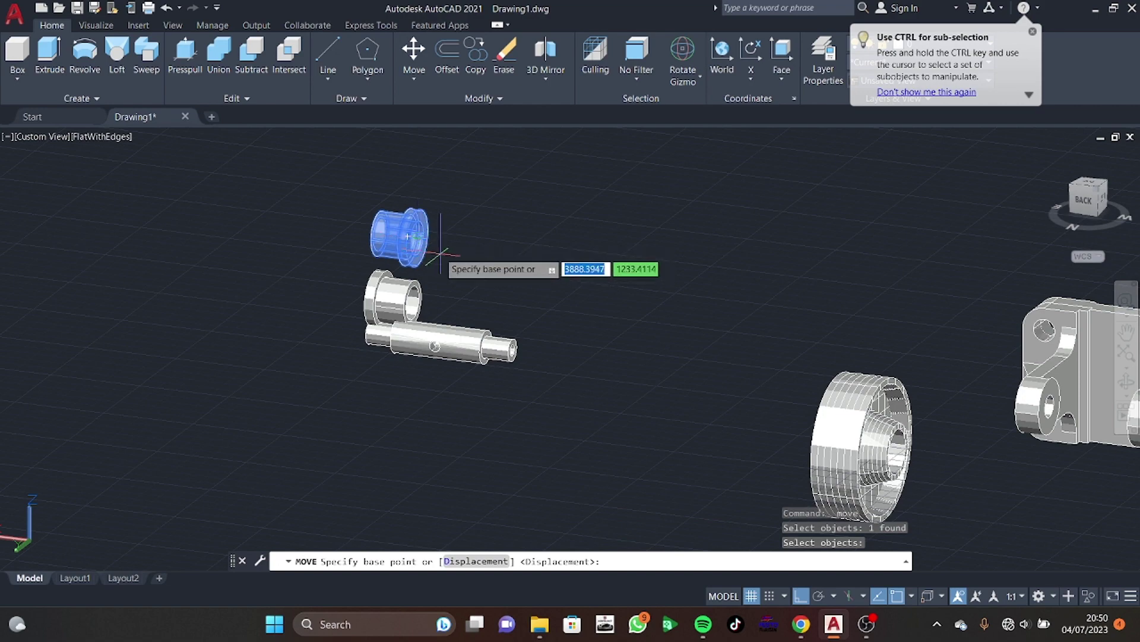
click(417, 237)
middle_drag(417, 237, 128, 205)
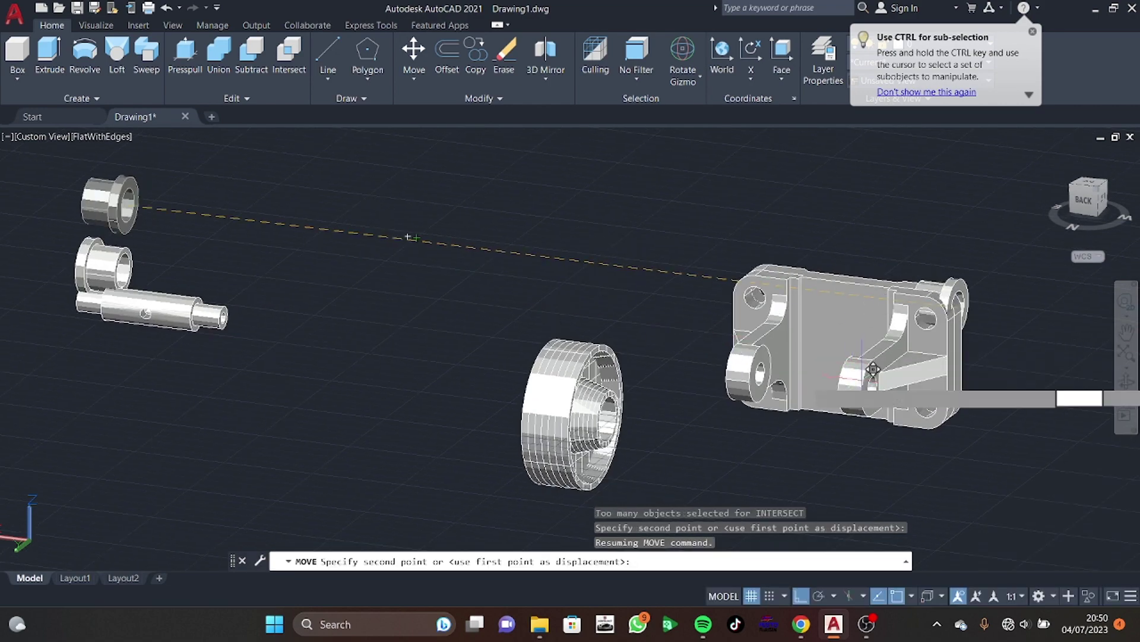
mouse_move(873, 370)
shift+middle_down()
mouse_move(542, 346)
mouse_move(906, 307)
mouse_move(509, 364)
shift+middle_up()
click(905, 293)
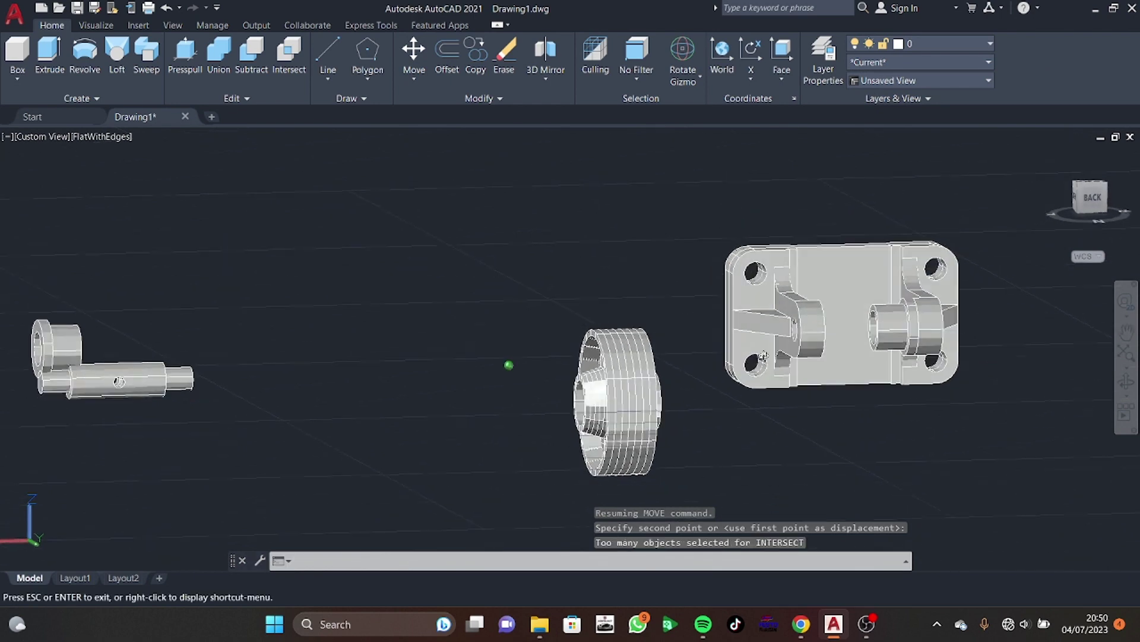
Move the other bushing into the second bracket hole
click(410, 61)
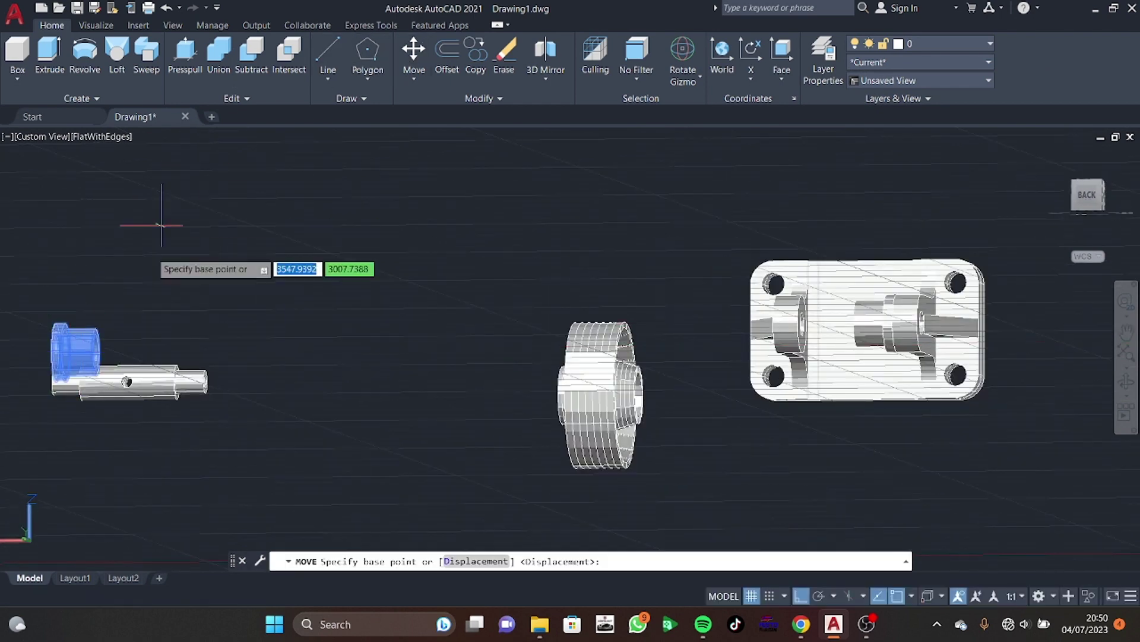
click(55, 352)
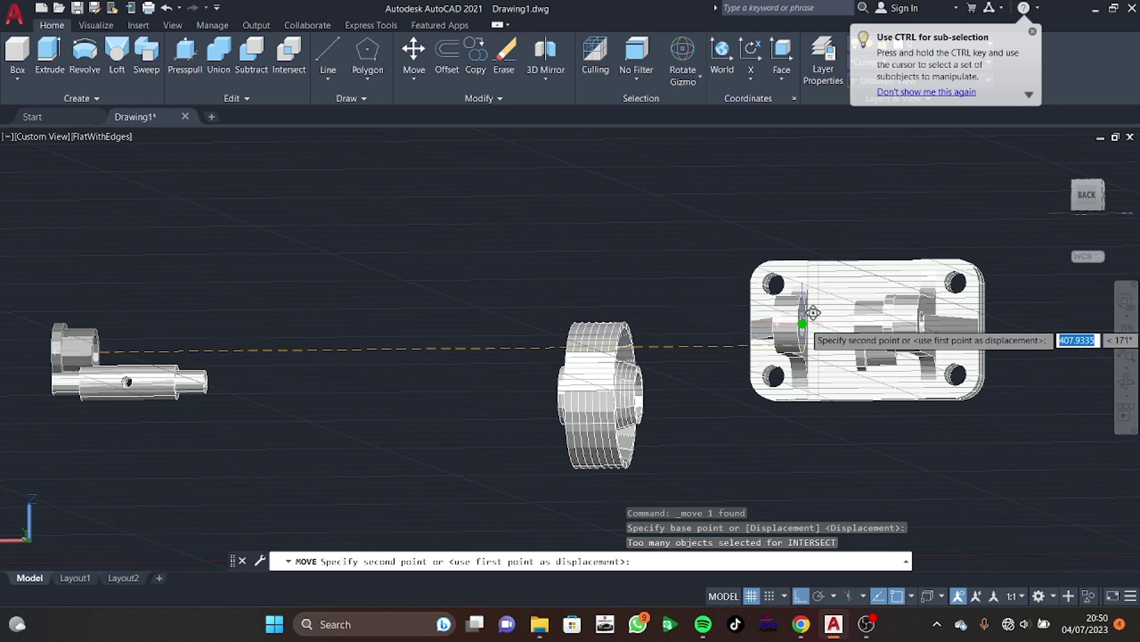
click(813, 312)
shift+middle_drag(813, 312, 509, 364)
Move the cross-holed shaft inside the bushing bores
click(119, 392)
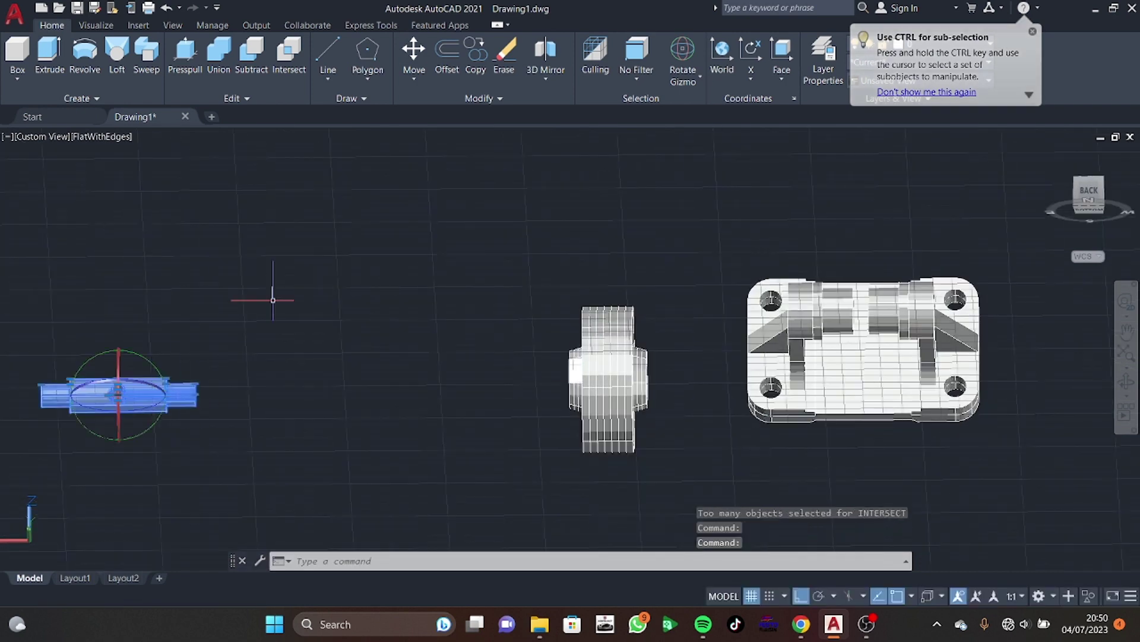
click(411, 54)
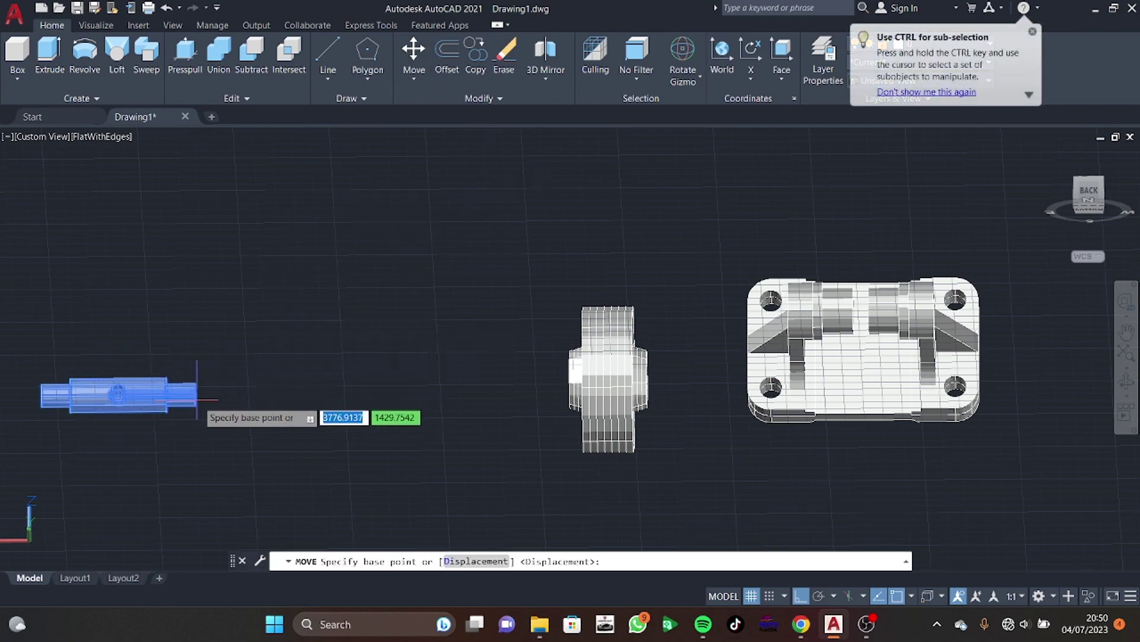
shift+middle_drag(197, 399, 211, 441)
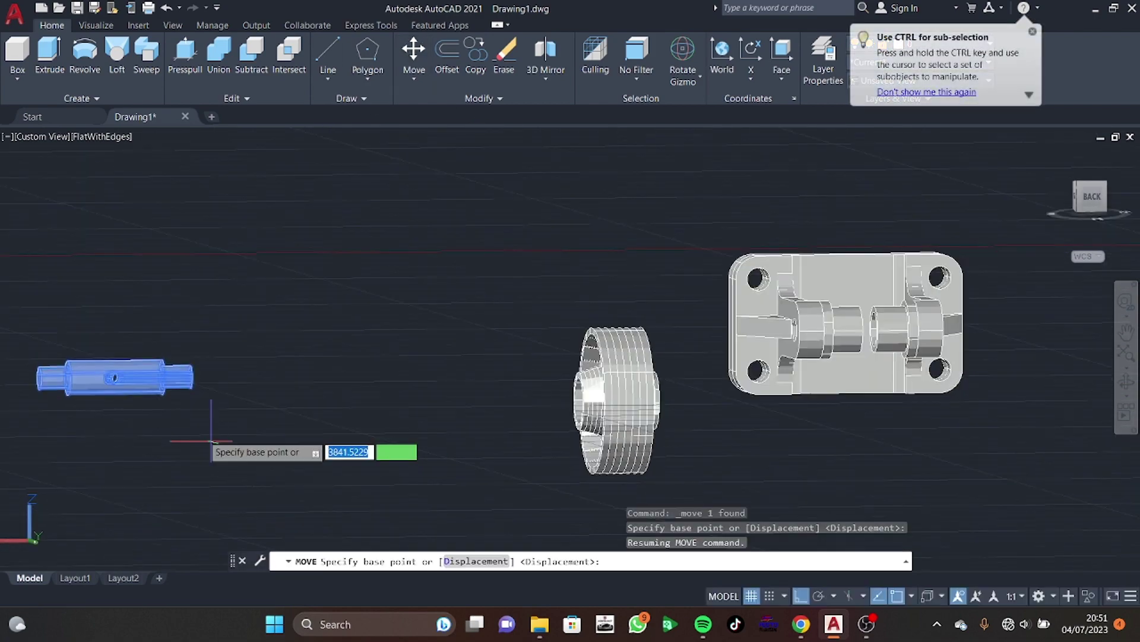
click(162, 377)
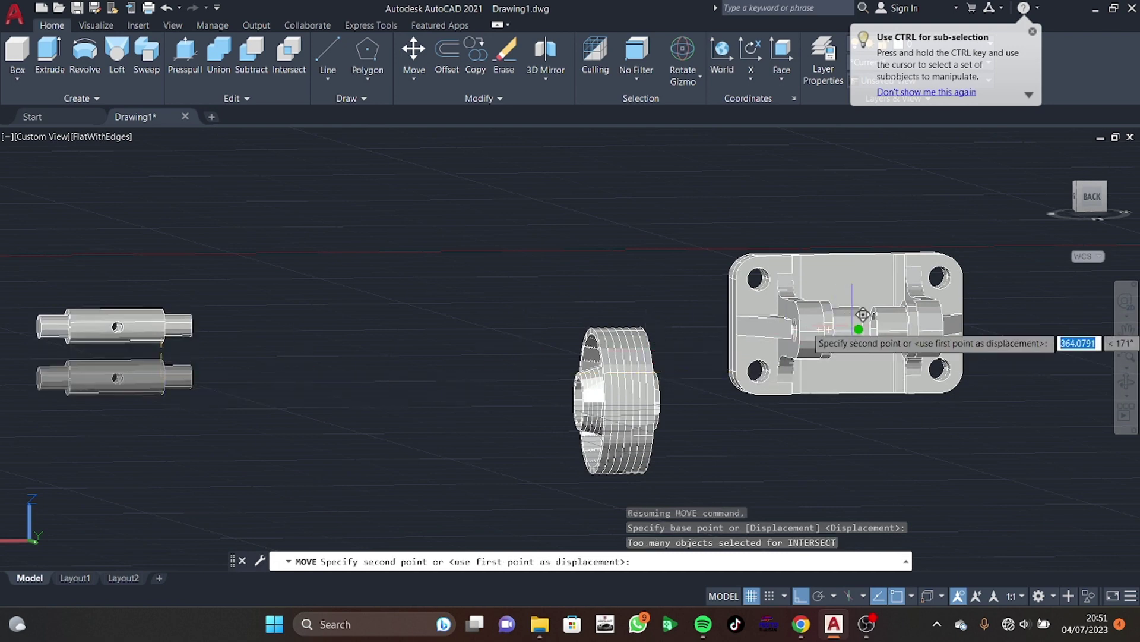
click(873, 324)
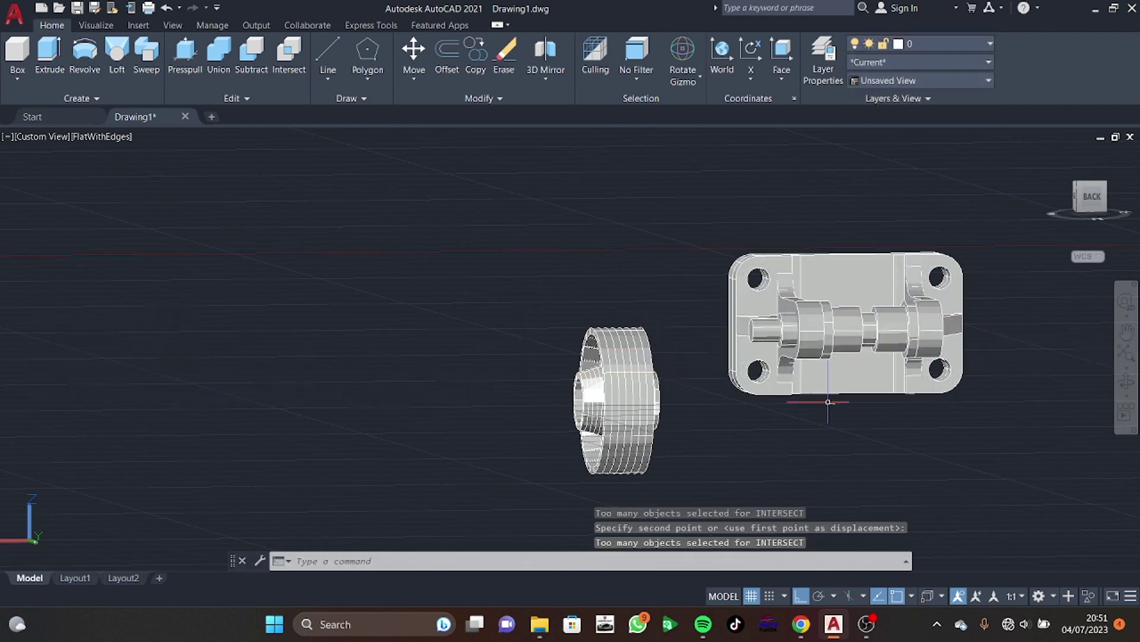
Shift the shaft along its axis to centre it in the bushings
shift+middle_drag(873, 326, 509, 365)
scroll(851, 354, up, 3)
click(861, 287)
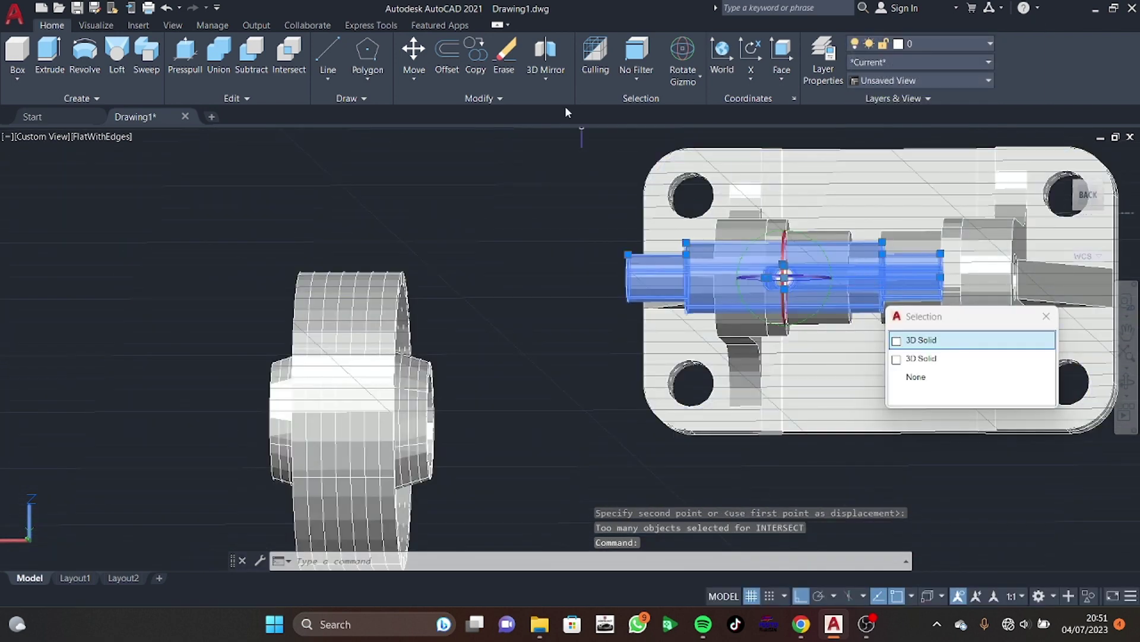
click(424, 49)
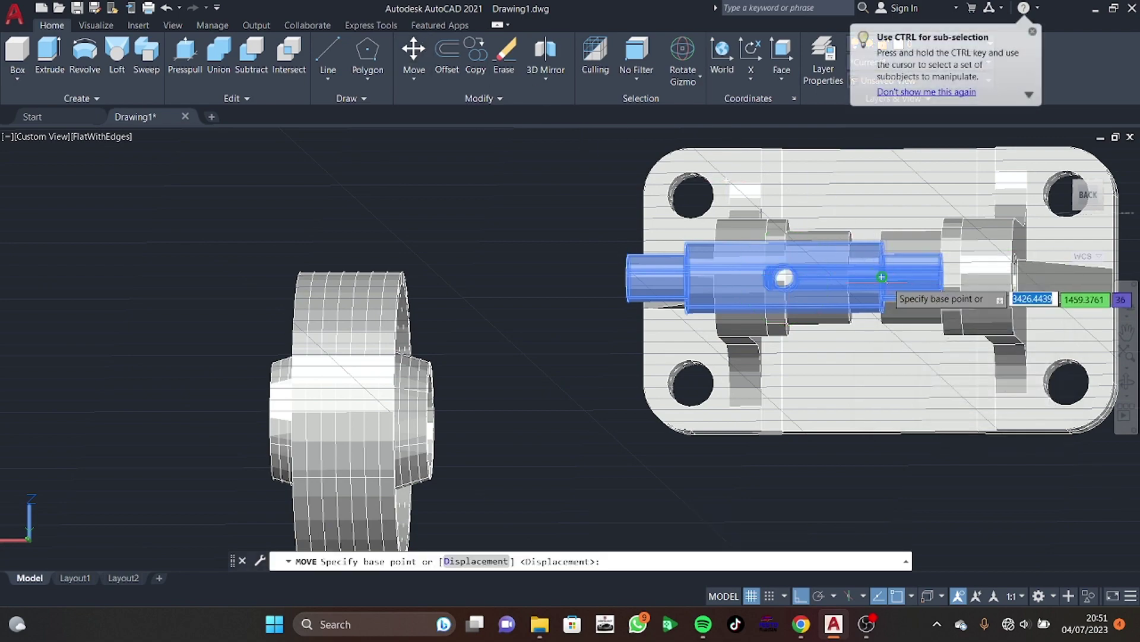
click(882, 277)
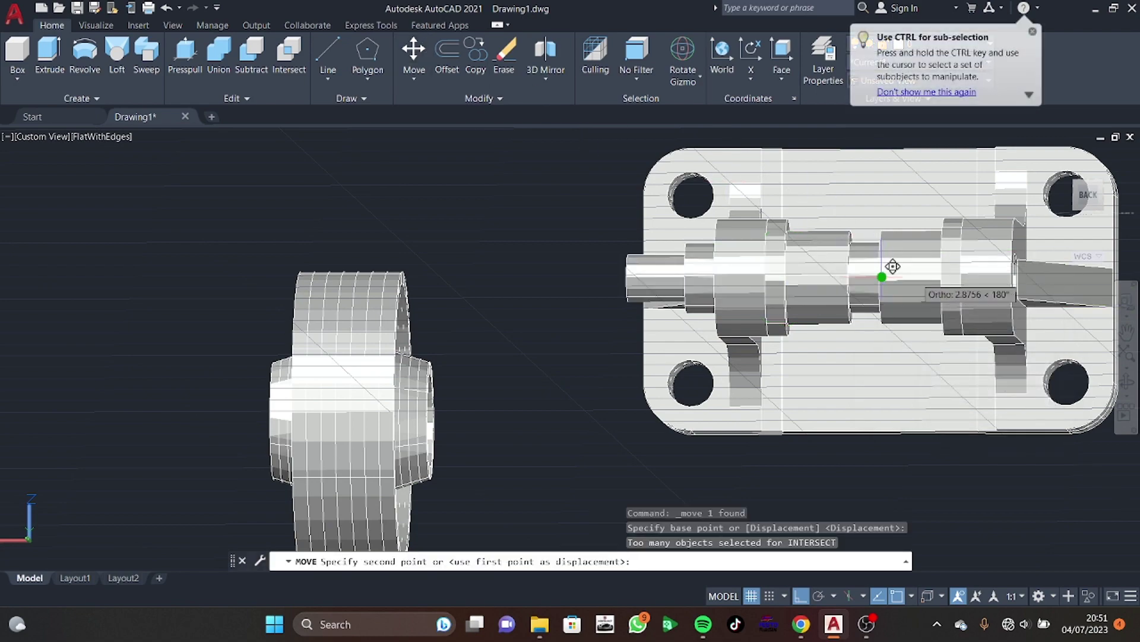
click(974, 266)
Move the roller by its hub onto the shaft
shift+middle_drag(975, 266, 430, 337)
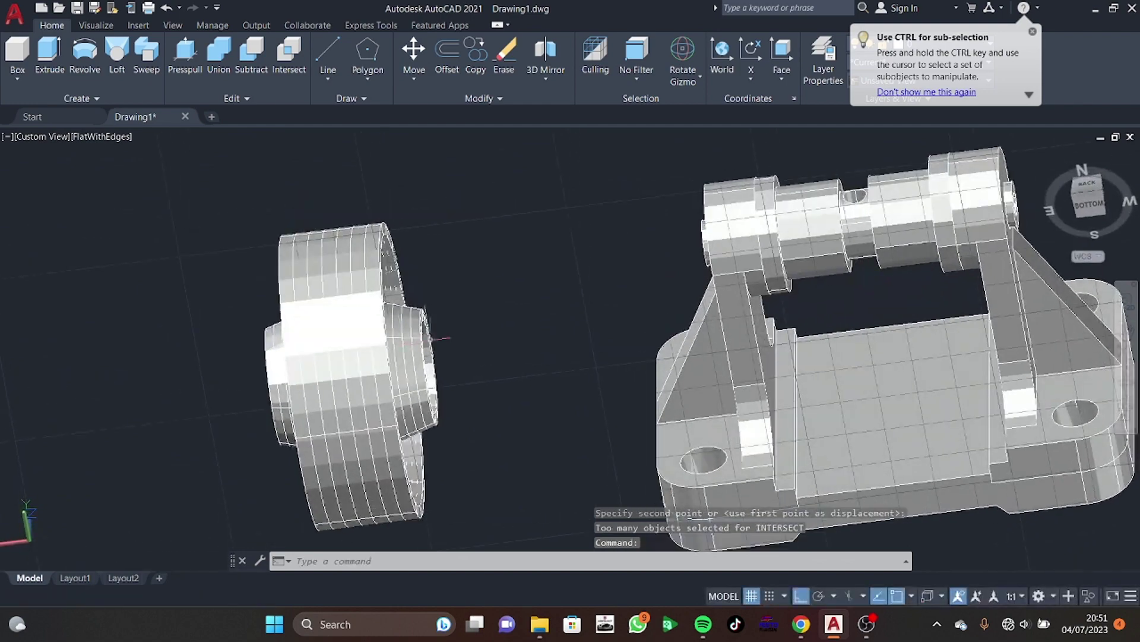
click(431, 337)
text(m)
key(Return)
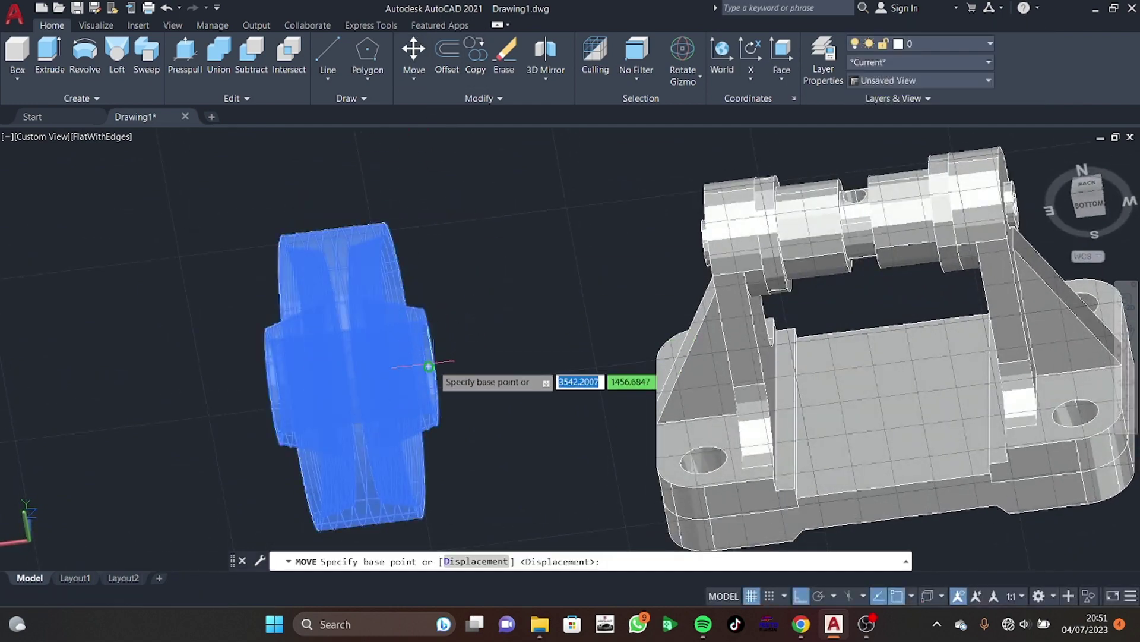
click(429, 366)
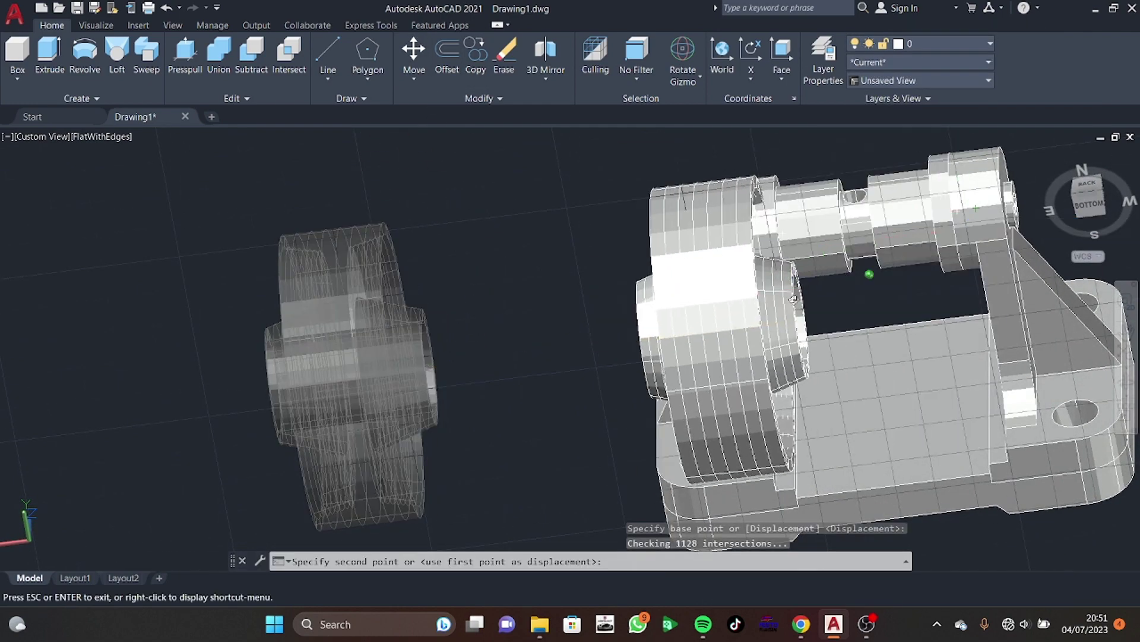
mouse_move(792, 298)
shift+middle_down()
mouse_move(986, 279)
mouse_move(878, 287)
shift+middle_up()
click(878, 288)
Reposition the roller so it sits between the two brackets
click(831, 250)
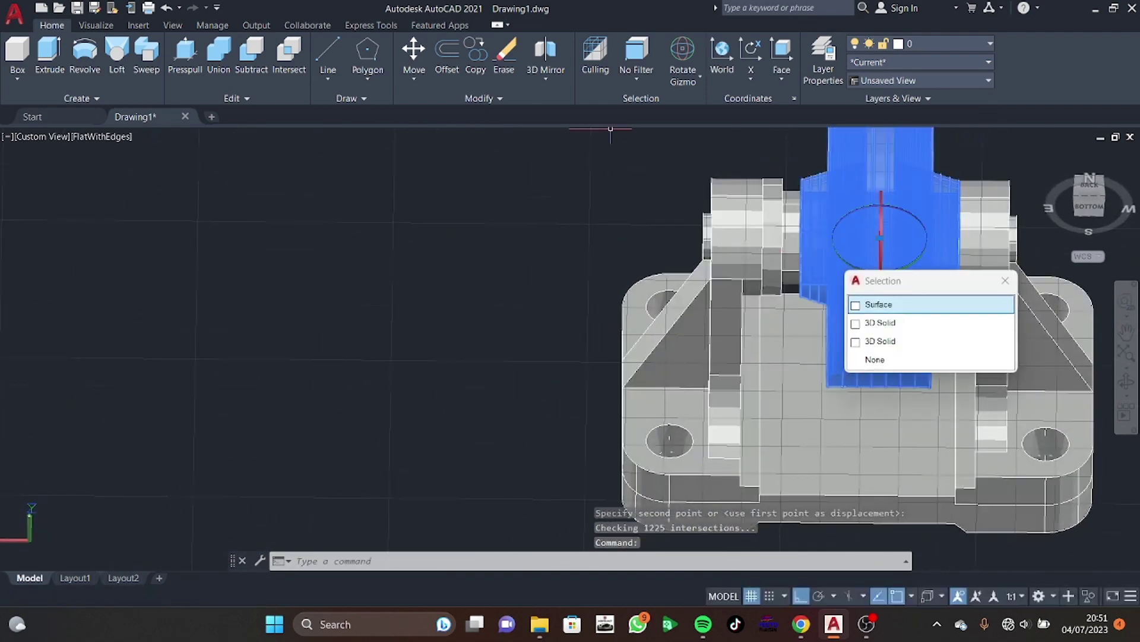
click(430, 68)
shift+middle_drag(832, 256, 846, 248)
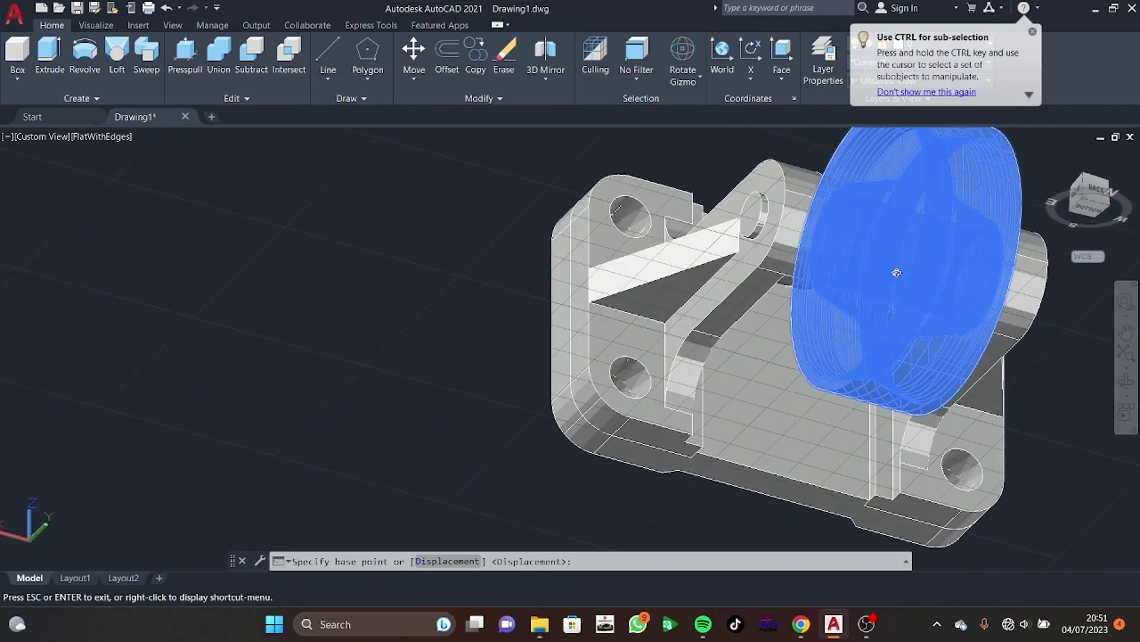
click(834, 238)
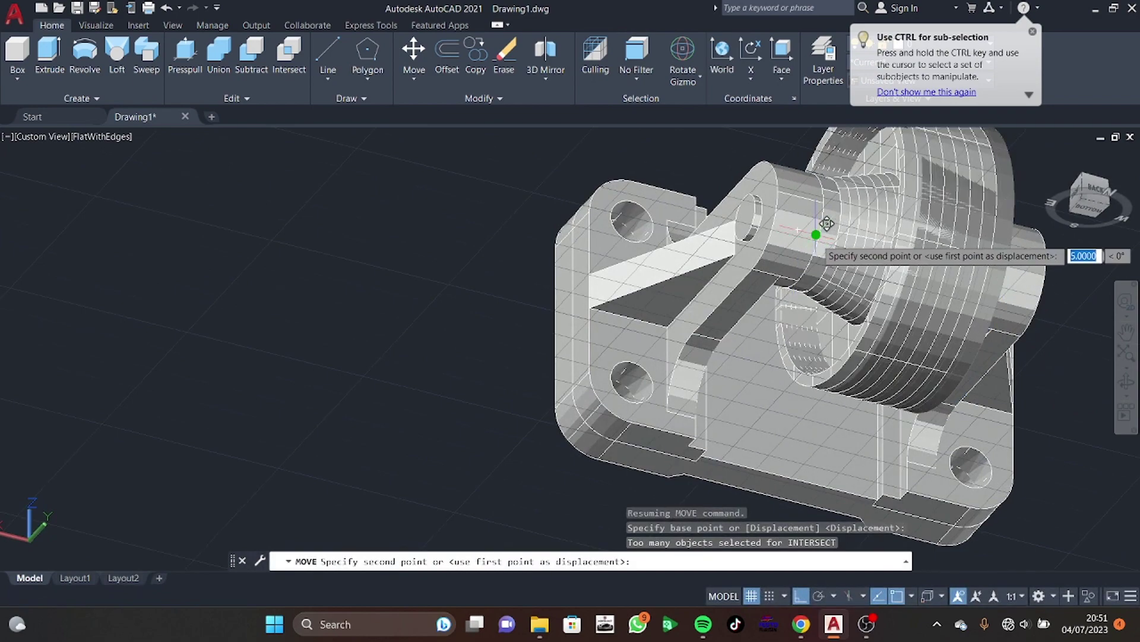
click(817, 229)
shift+middle_drag(817, 230, 826, 178)
scroll(811, 314, down, 5)
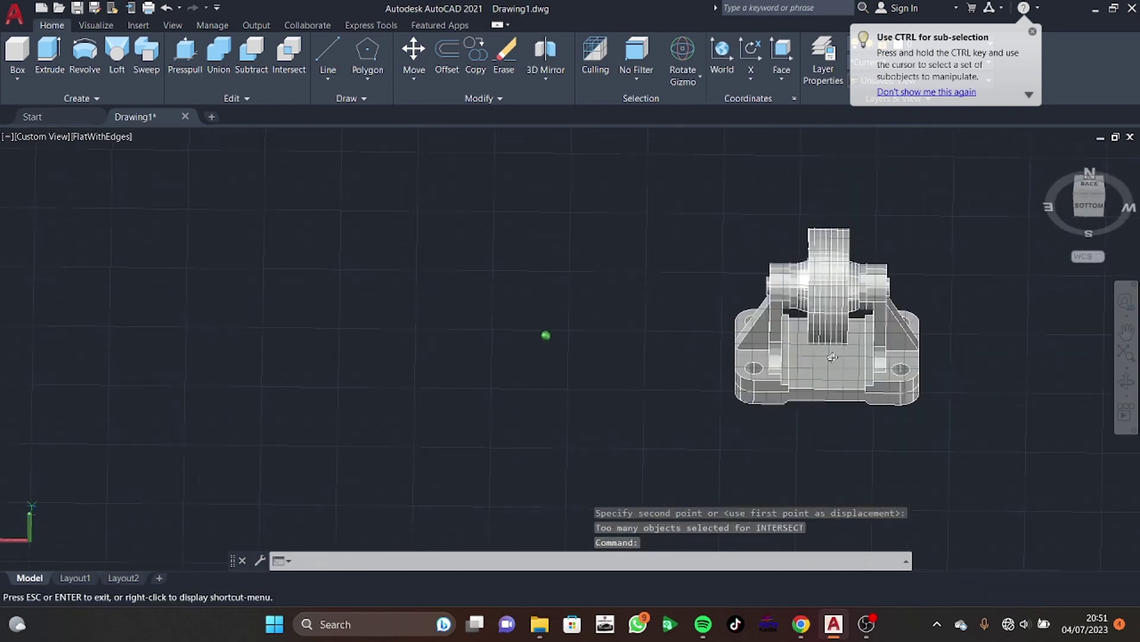
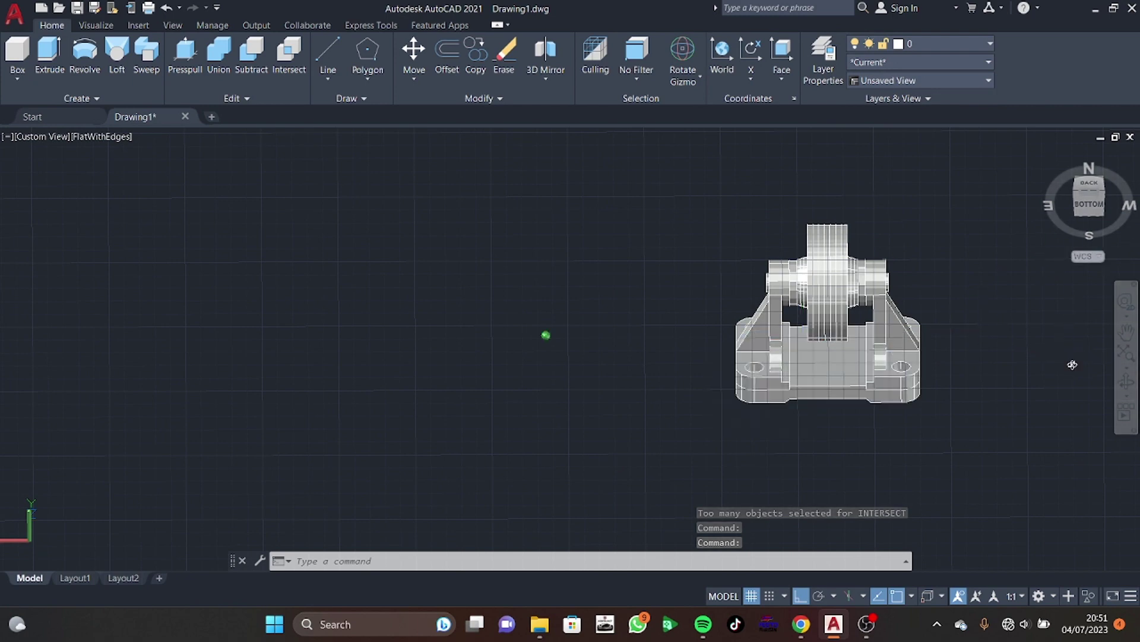
Switch the workspace to Drafting & Annotation
shift+middle_drag(1073, 364, 977, 570)
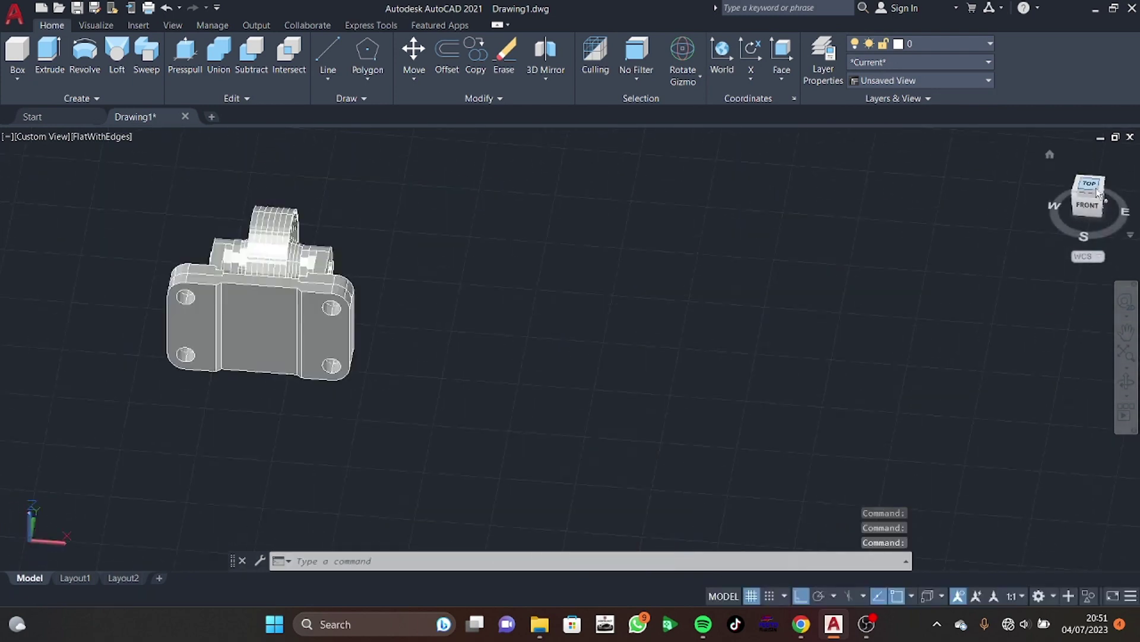
click(1097, 190)
mouse_move(716, 346)
shift+middle_down()
mouse_move(750, 356)
mouse_move(750, 378)
mouse_move(714, 372)
shift+middle_up()
click(1054, 597)
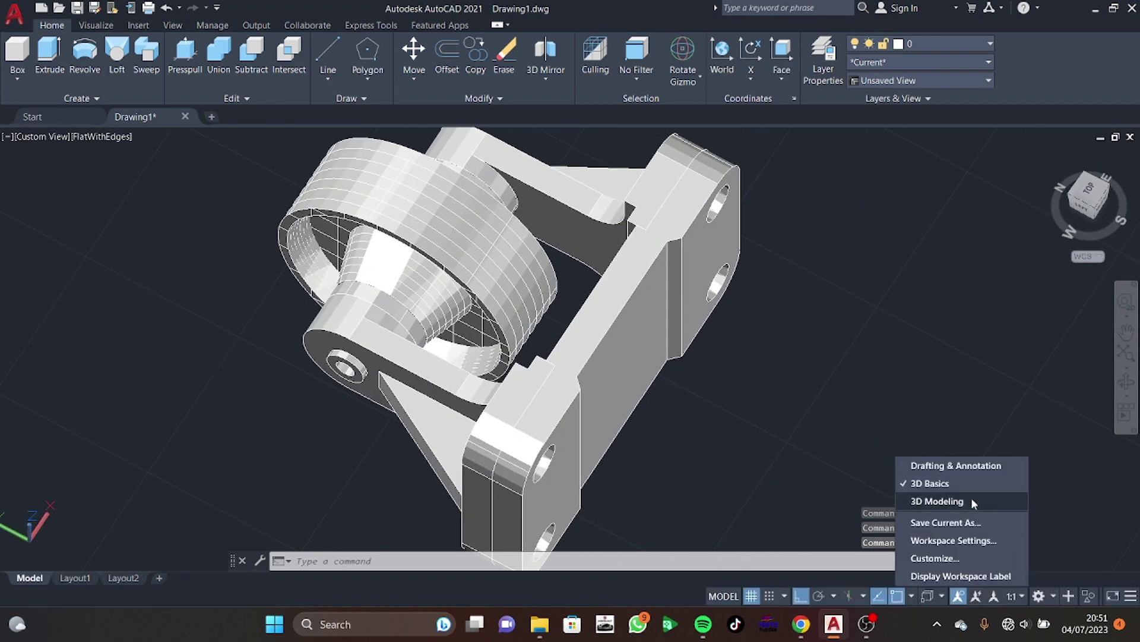
click(959, 471)
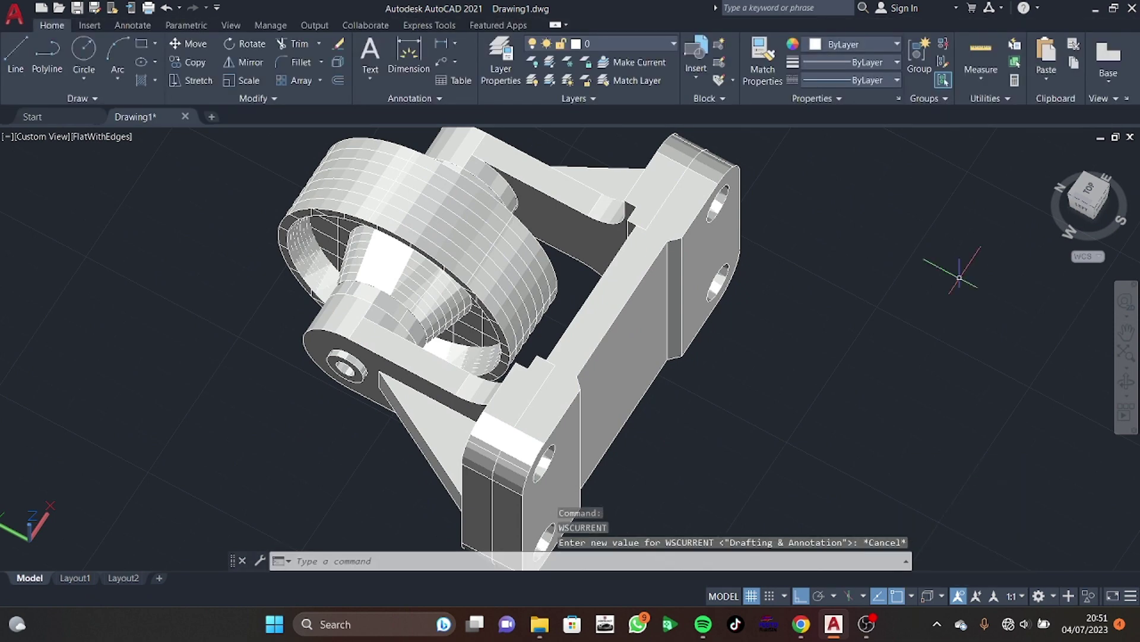
Set the viewport to the Top view with the belt roller support centred
scroll(873, 212, down, 2)
click(758, 231)
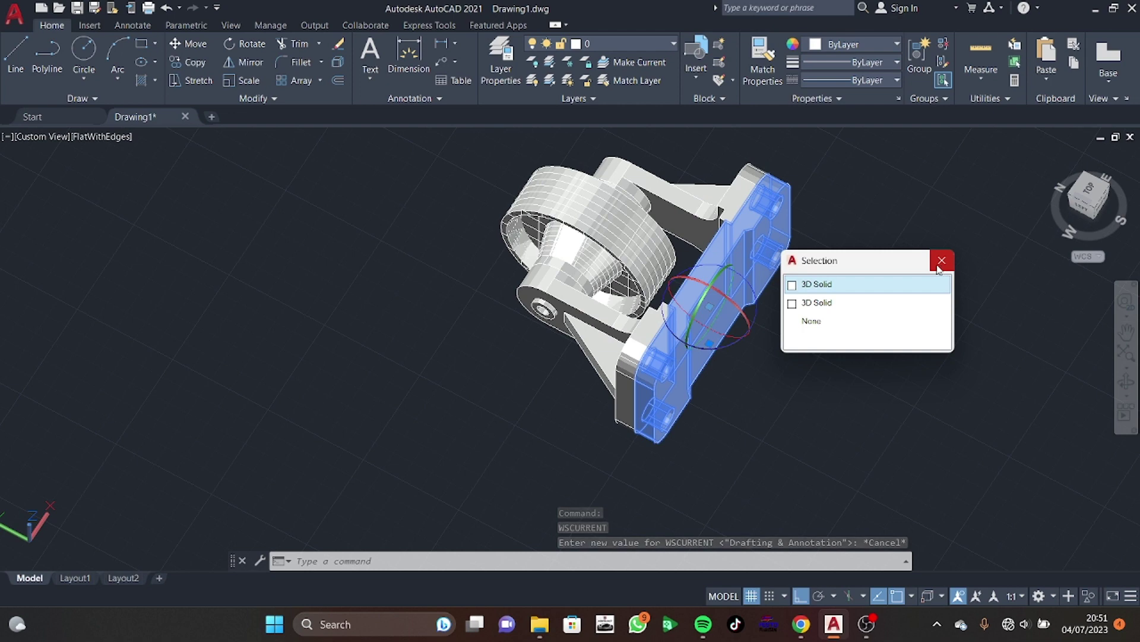
key(Escape)
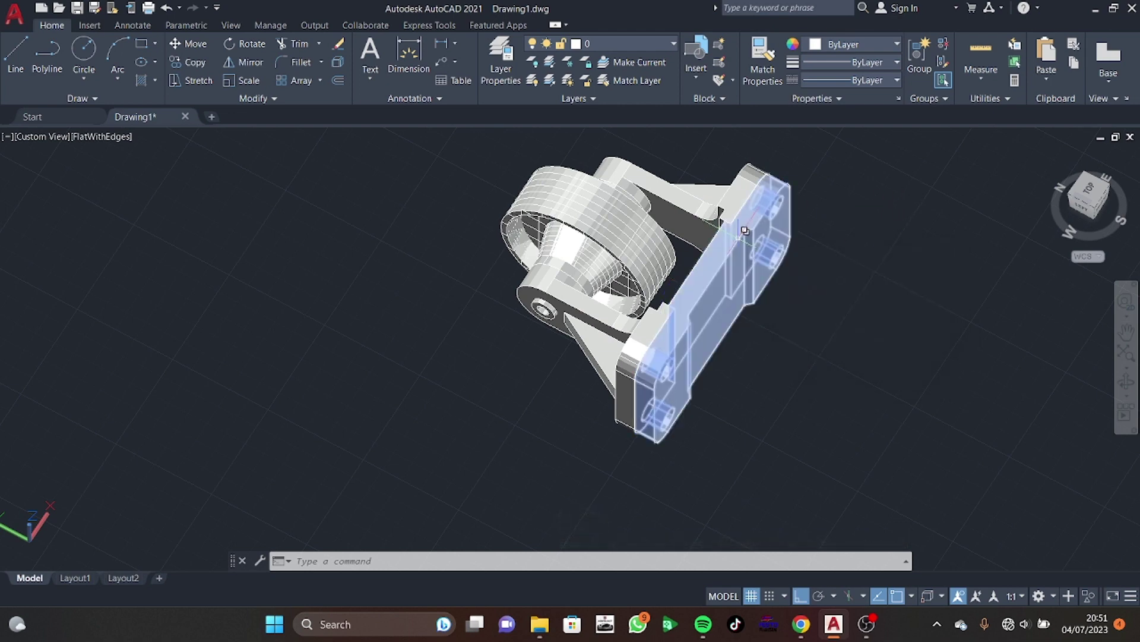
shift+middle_drag(810, 295, 779, 359)
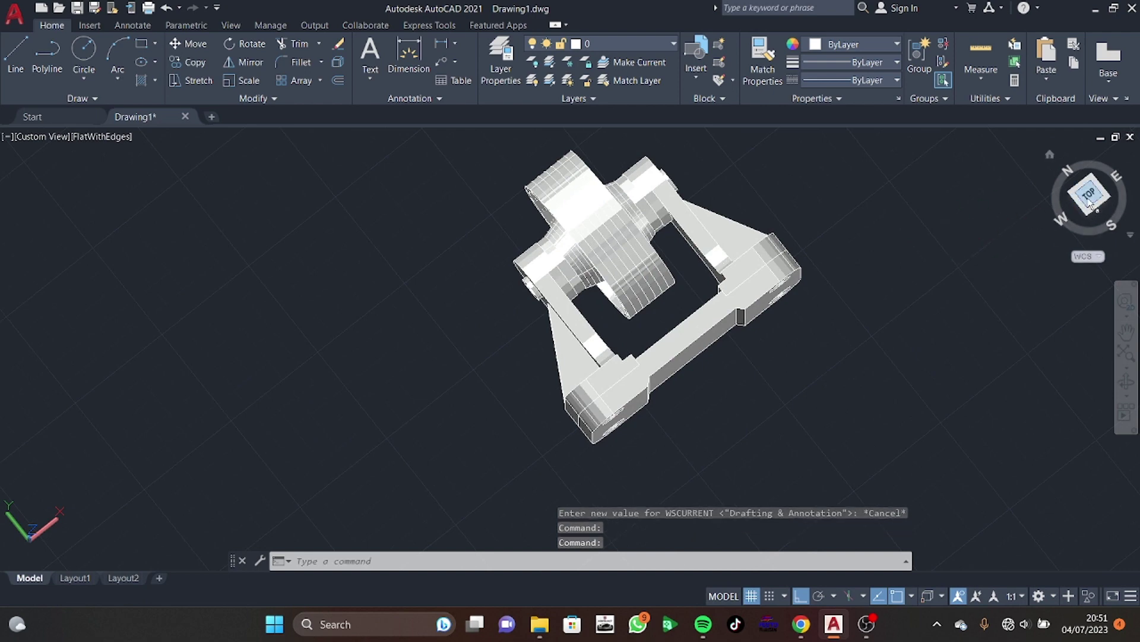
mouse_move(778, 359)
shift+middle_down()
mouse_move(911, 351)
mouse_move(98, 149)
shift+middle_up()
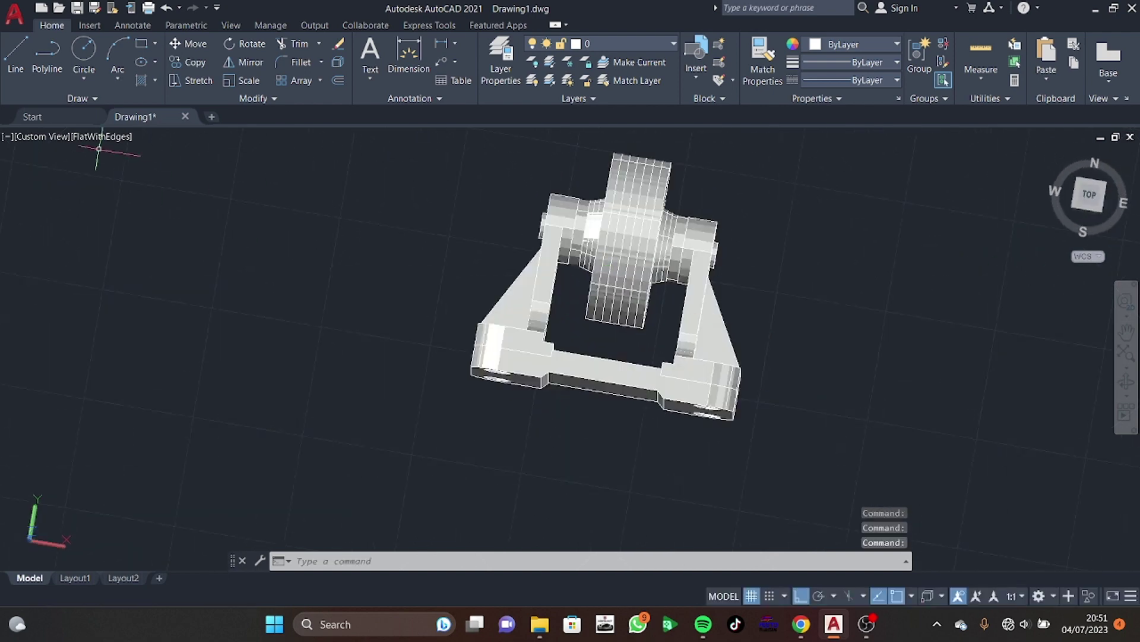
click(33, 138)
click(75, 172)
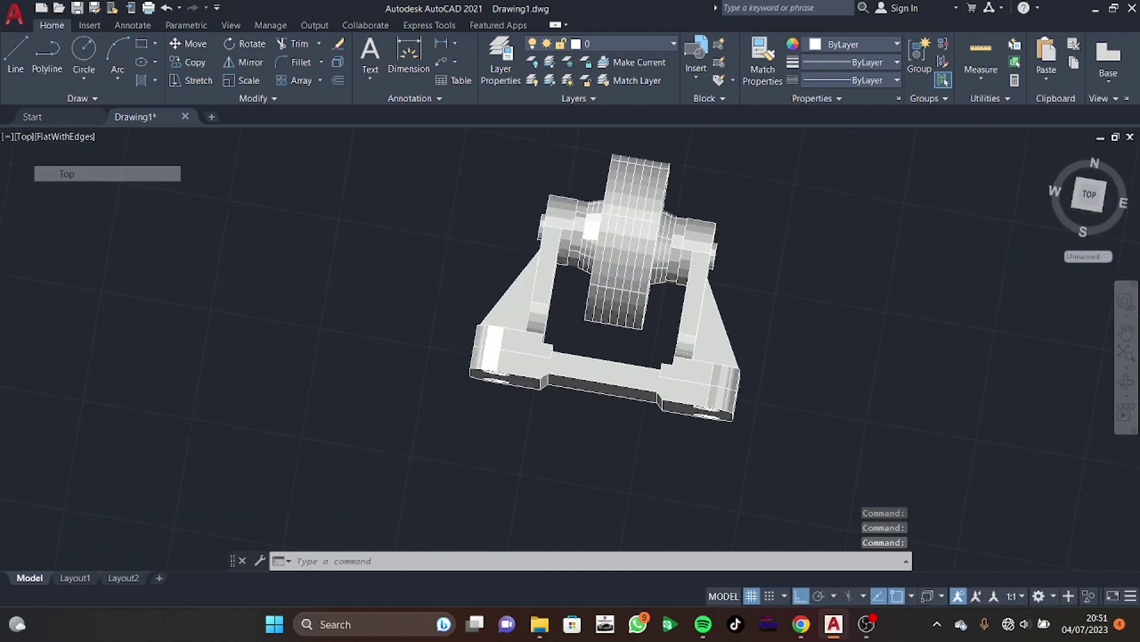
middle_drag(433, 318, 735, 302)
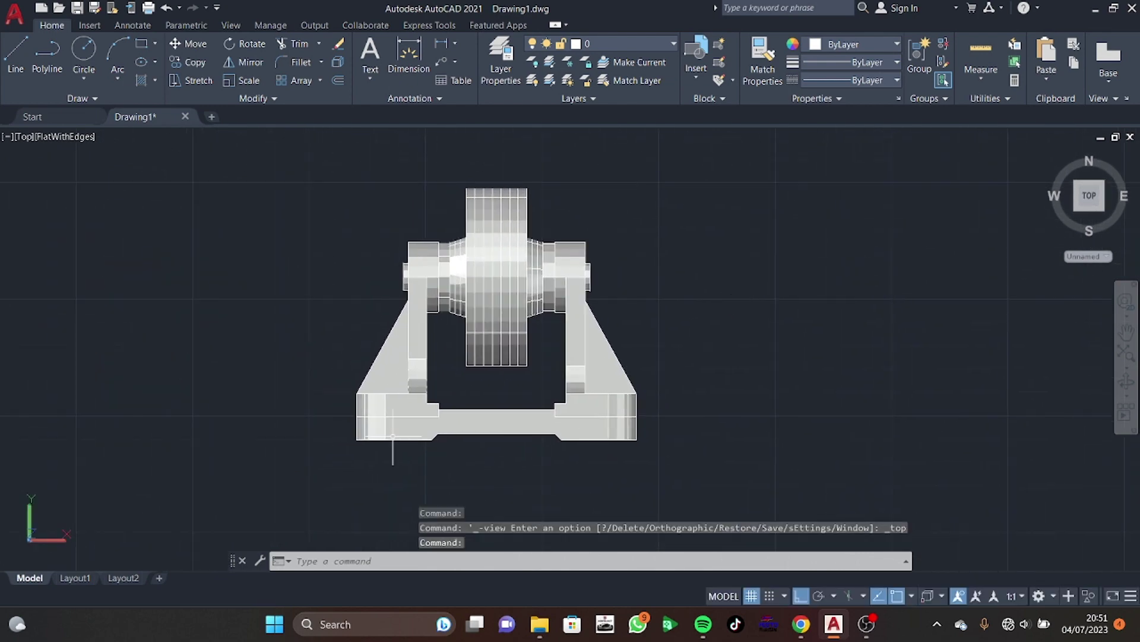
Erase the default viewport from the Layout2 sheet
click(122, 576)
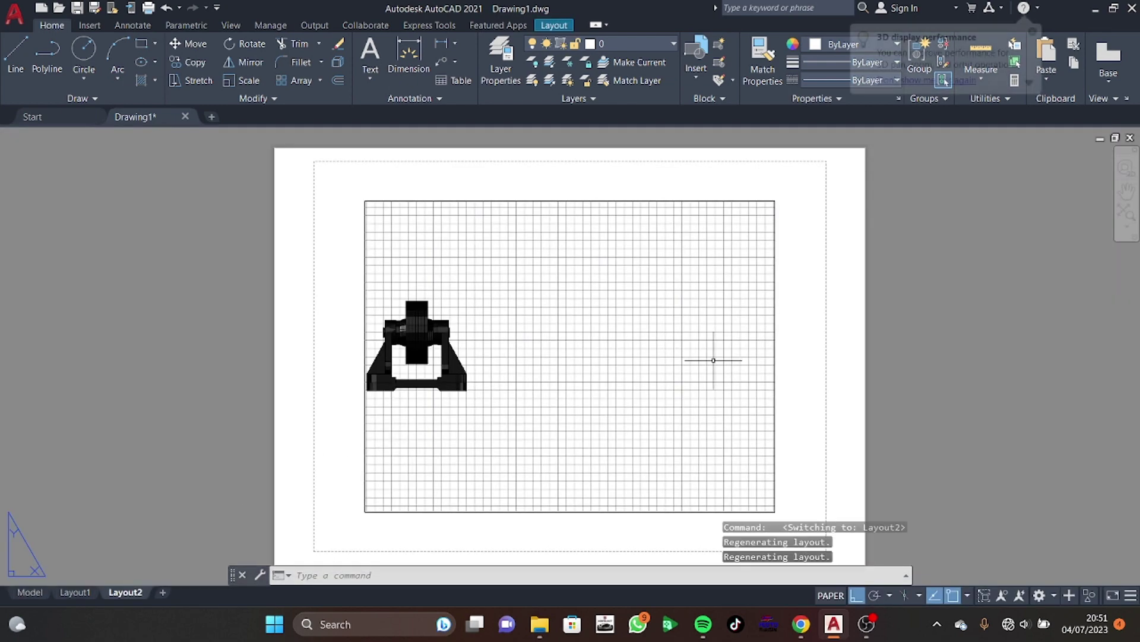
click(776, 358)
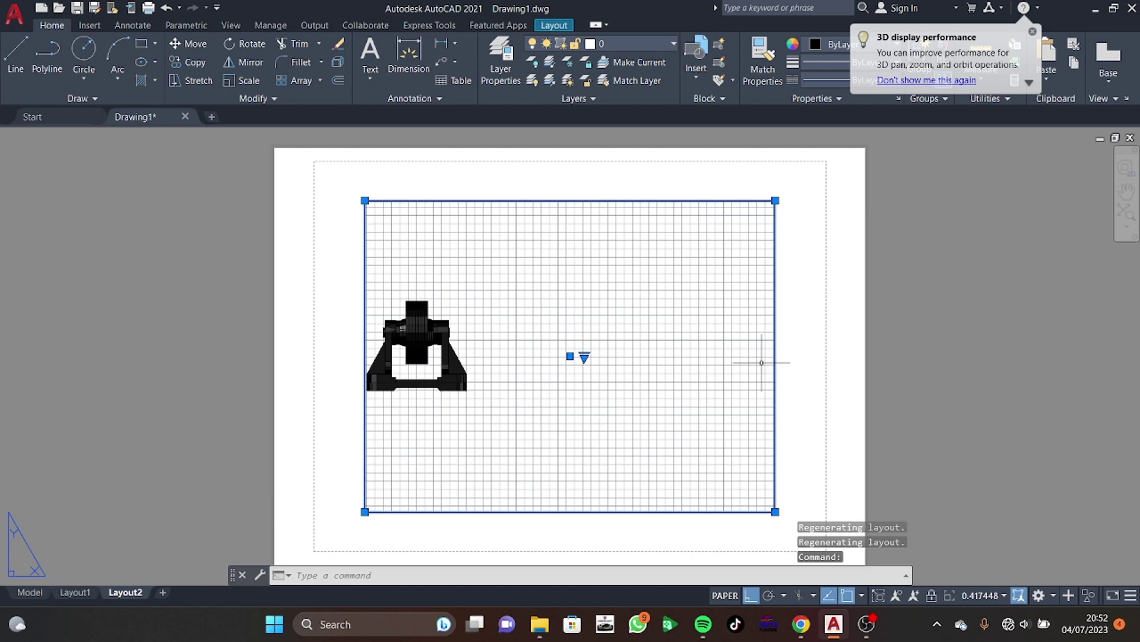
key(Delete)
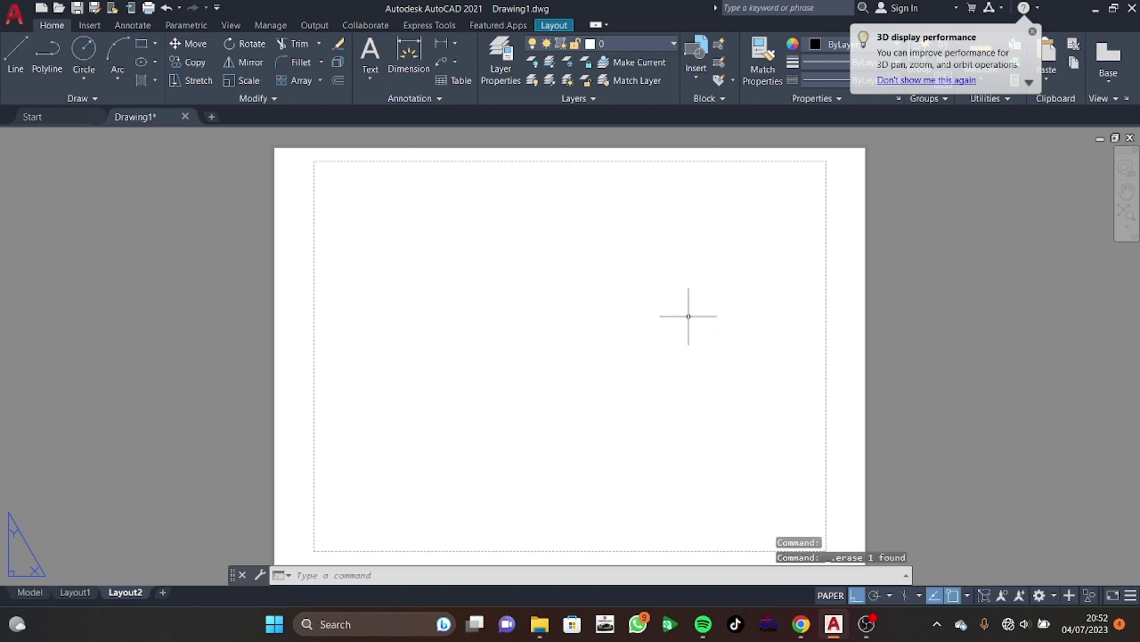
key(ctrl+v)
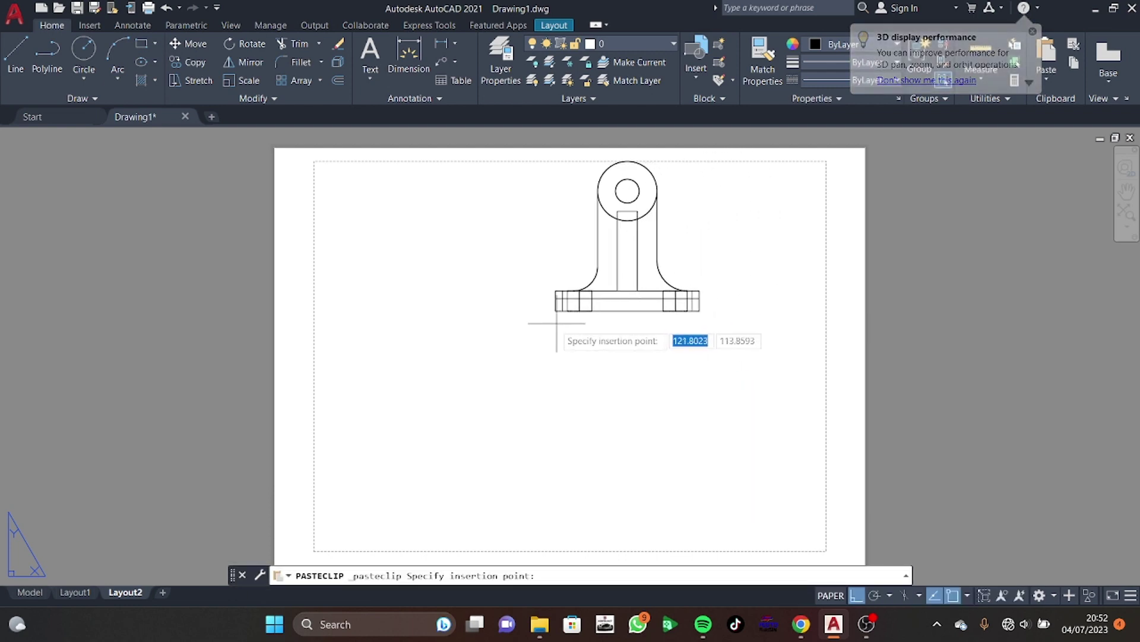
key(Escape)
Paste the title block from ETIKET POLTEK GT.dwg at the Layout2 sheet corner
click(52, 117)
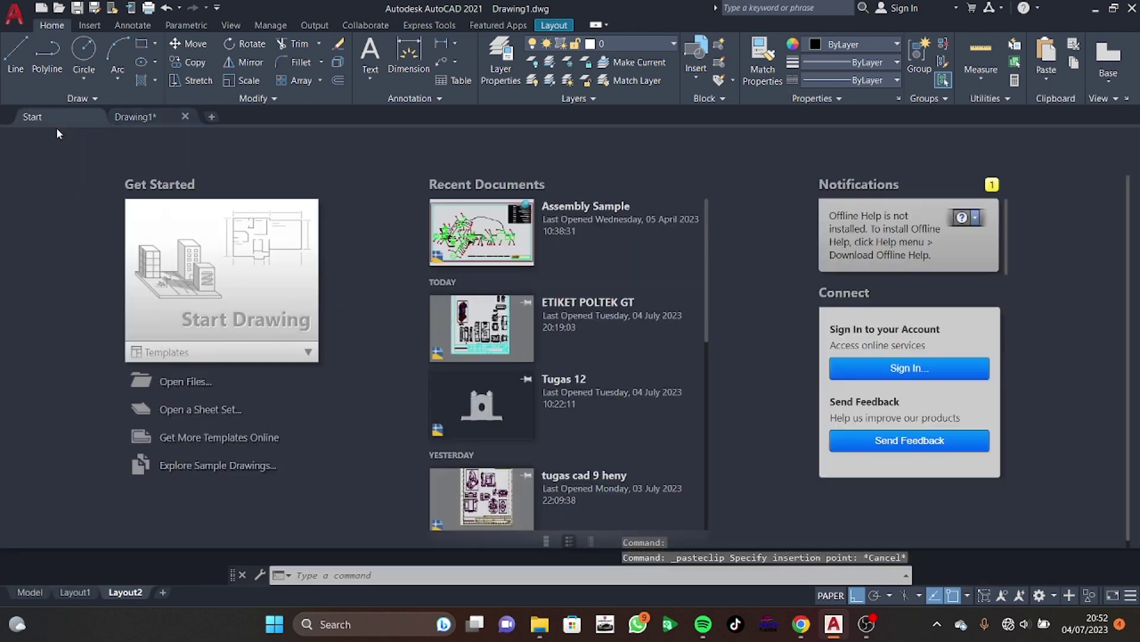
click(493, 337)
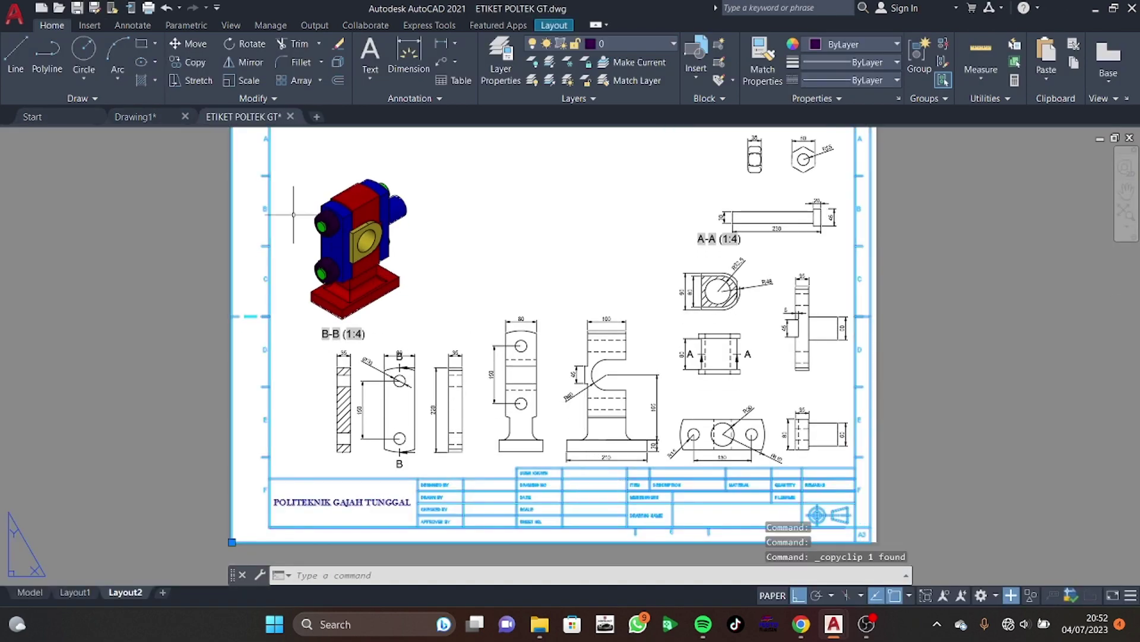
click(141, 118)
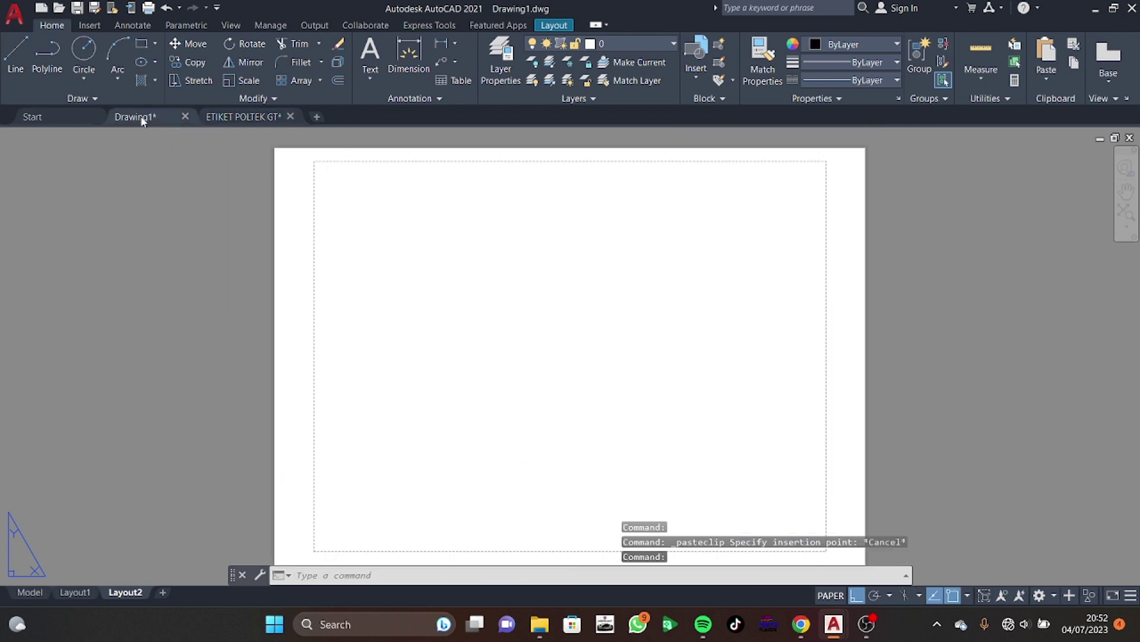
key(ctrl+v)
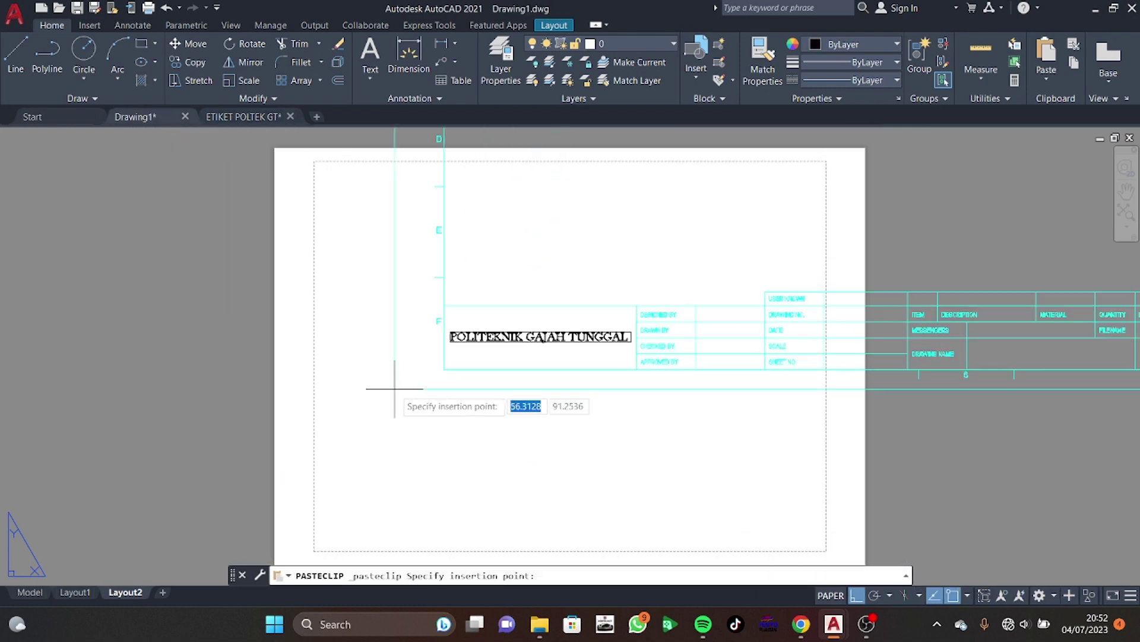
middle_drag(408, 400, 456, 265)
scroll(364, 407, up, 4)
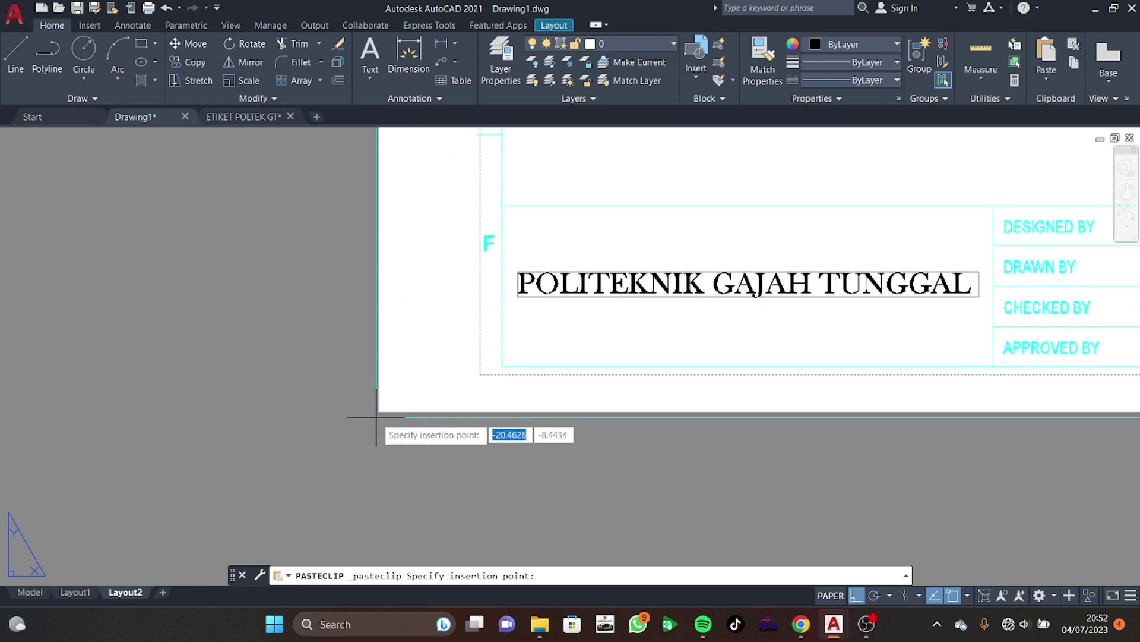
click(380, 408)
Scale the pasted title block up from the sheet corner
middle_drag(533, 337, 232, 489)
scroll(363, 418, down, 4)
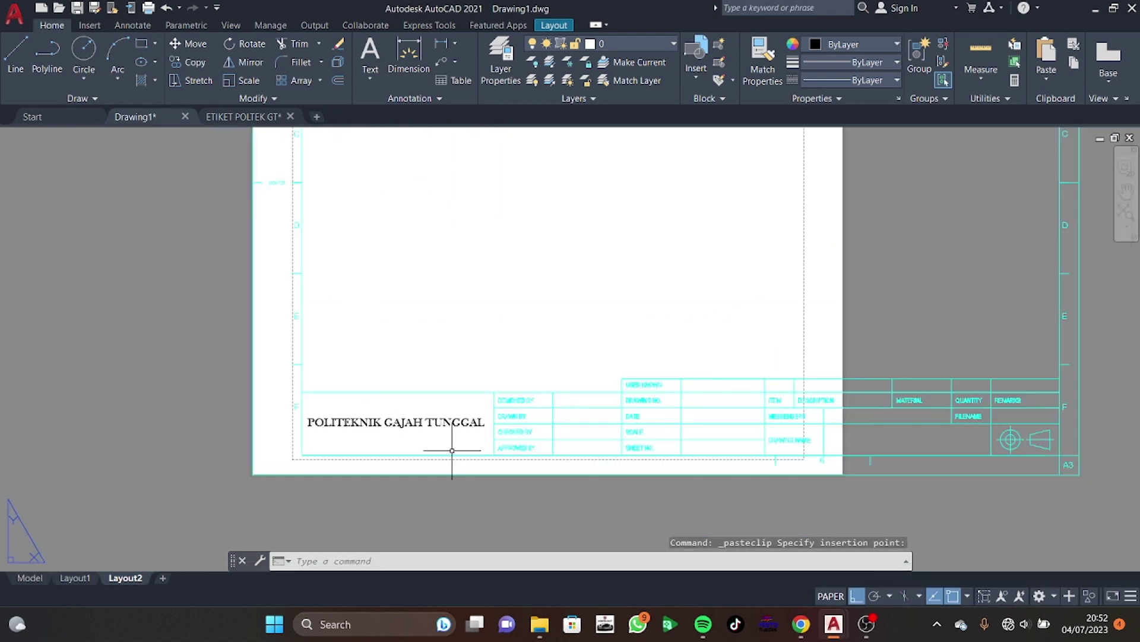
click(479, 432)
right_click(523, 423)
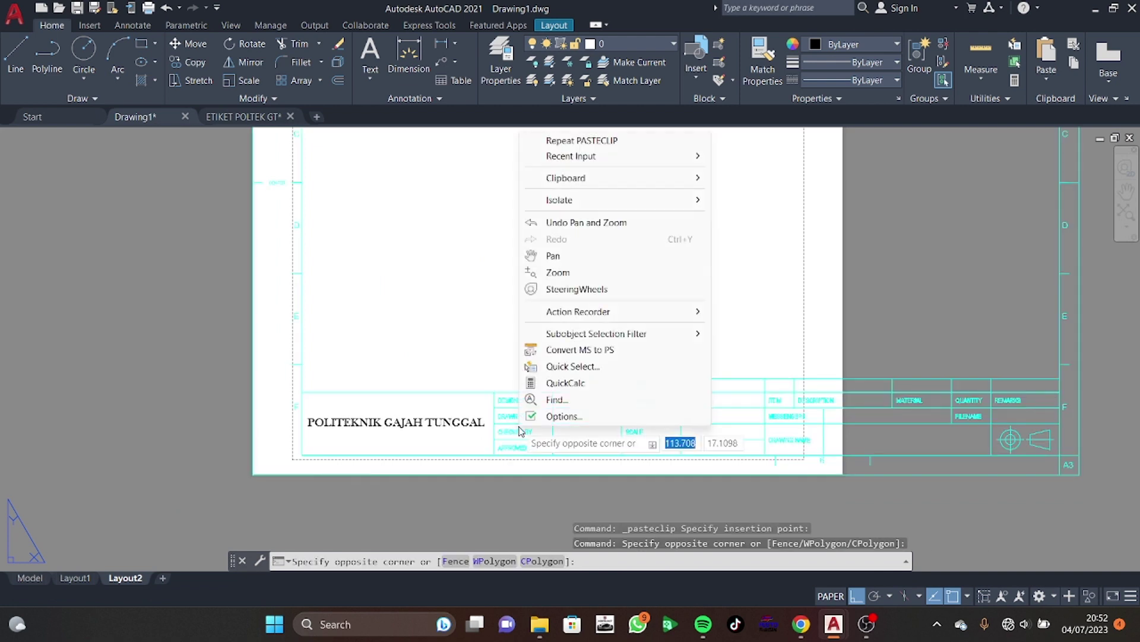
click(484, 445)
right_click(491, 437)
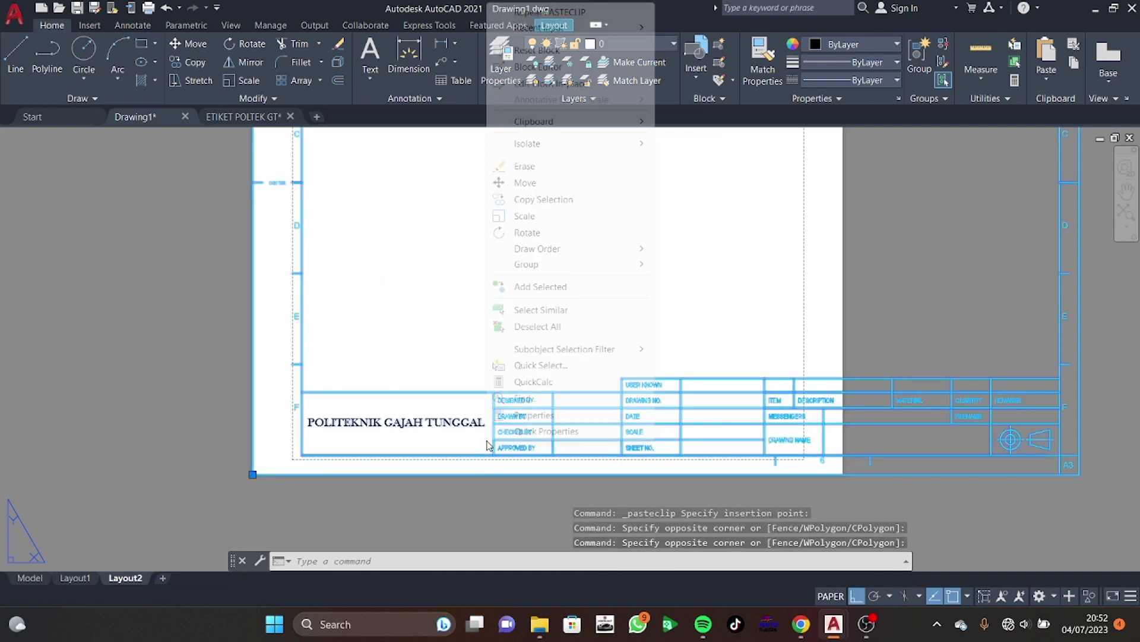
click(523, 216)
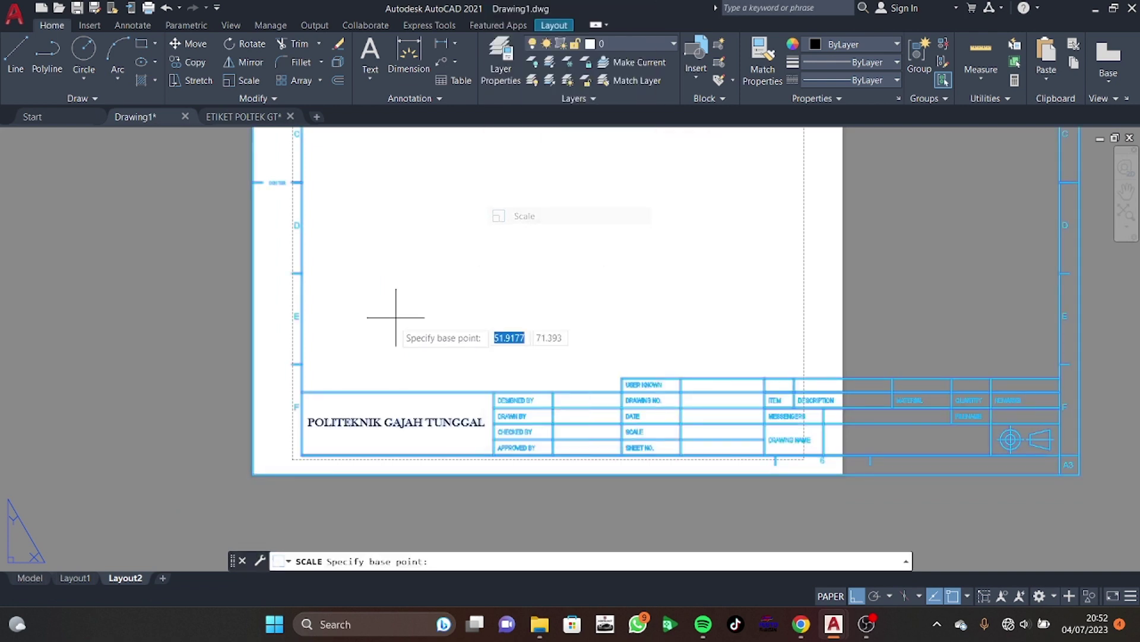
click(252, 474)
click(589, 274)
middle_drag(590, 274, 537, 347)
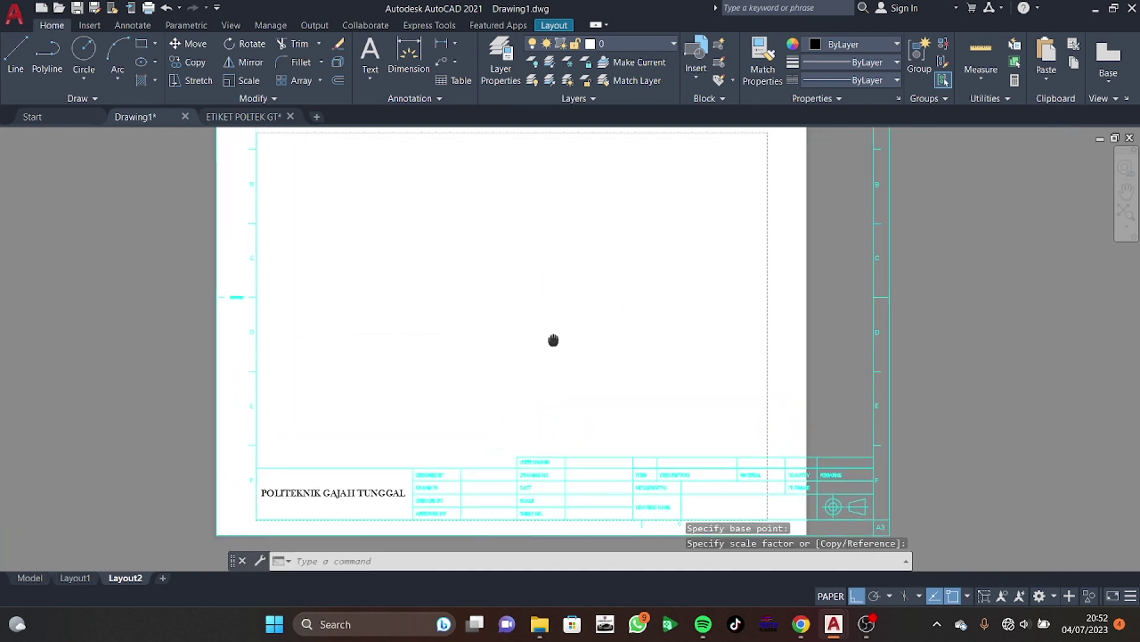
Rescale the title block so it fits the sheet exactly
right_click(421, 498)
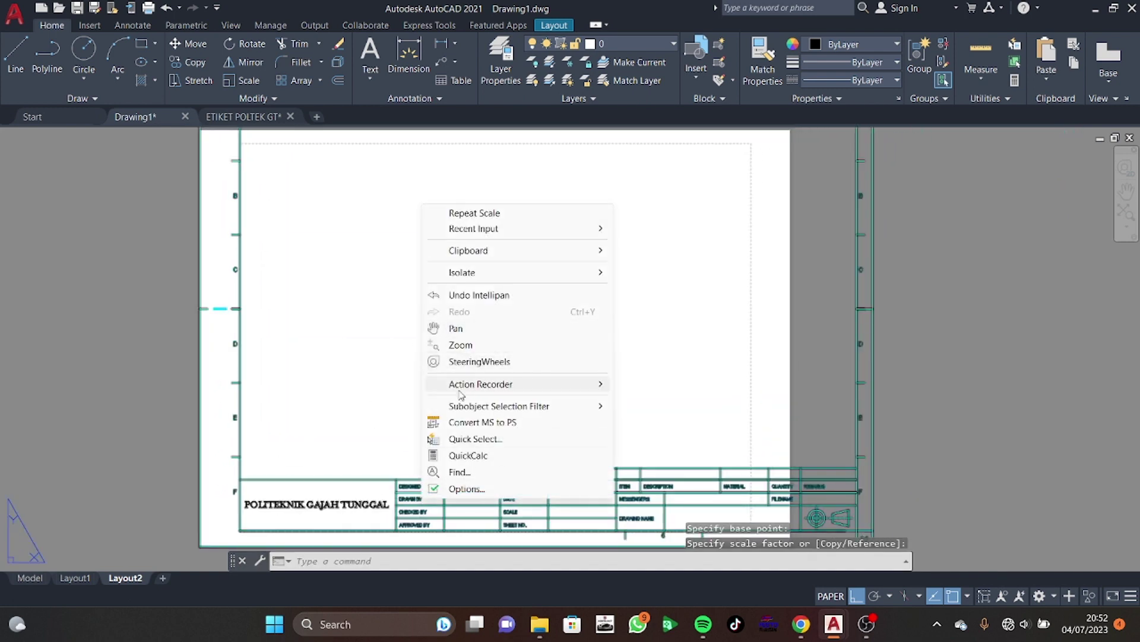
click(397, 511)
key(Escape)
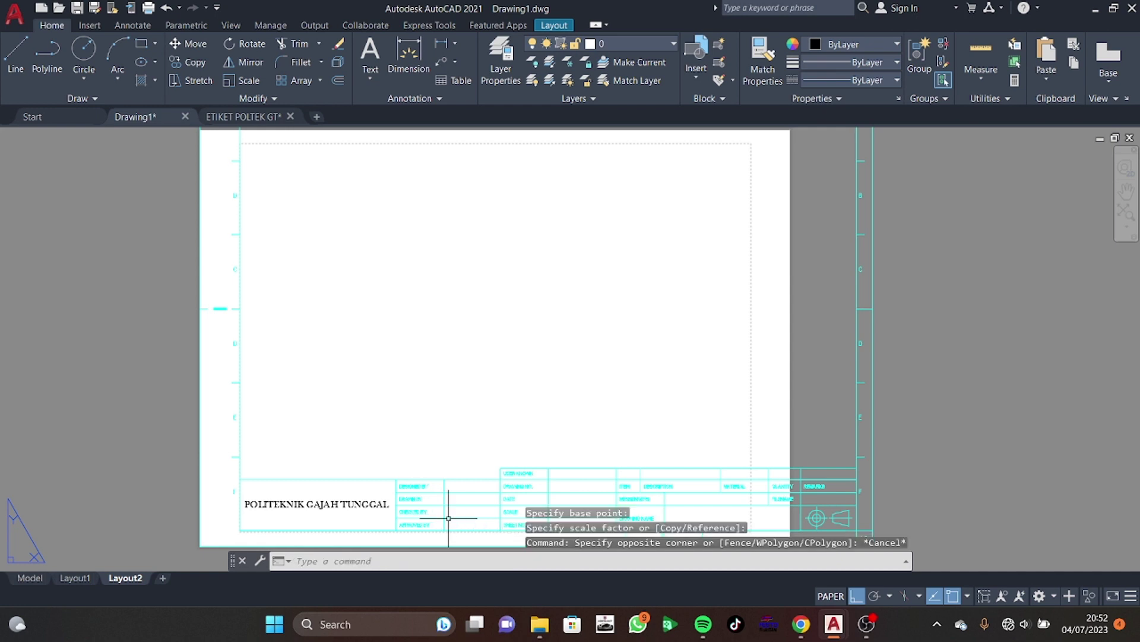
right_click(442, 520)
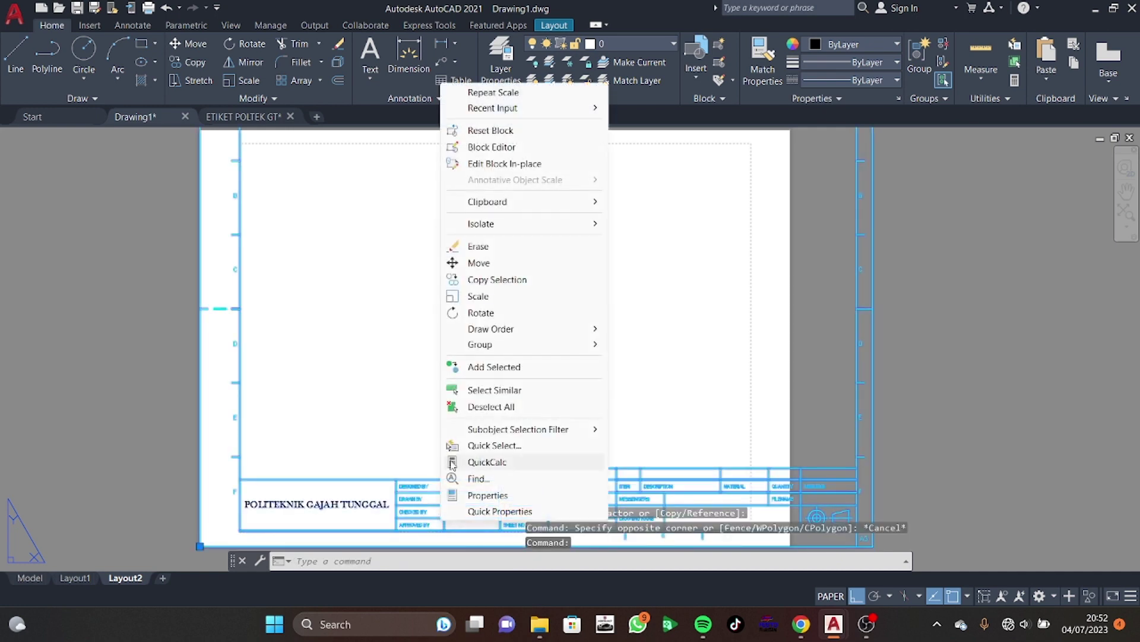
click(480, 297)
click(201, 545)
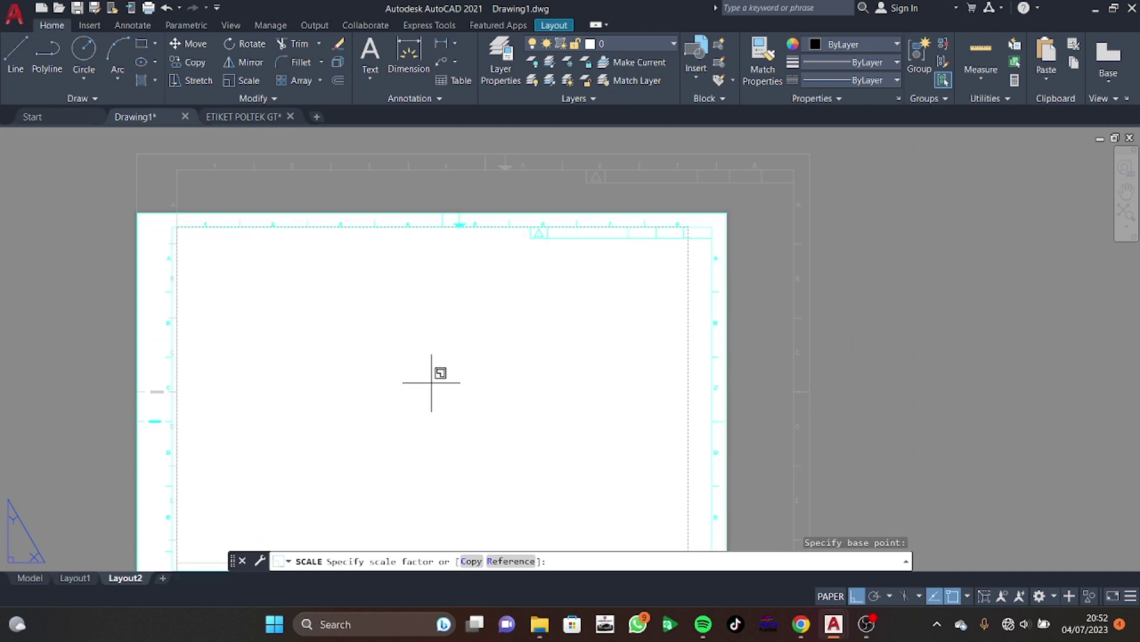
click(432, 382)
middle_drag(519, 331, 631, 283)
Create top and front base views of the whole support model on Layout2
click(30, 577)
click(766, 189)
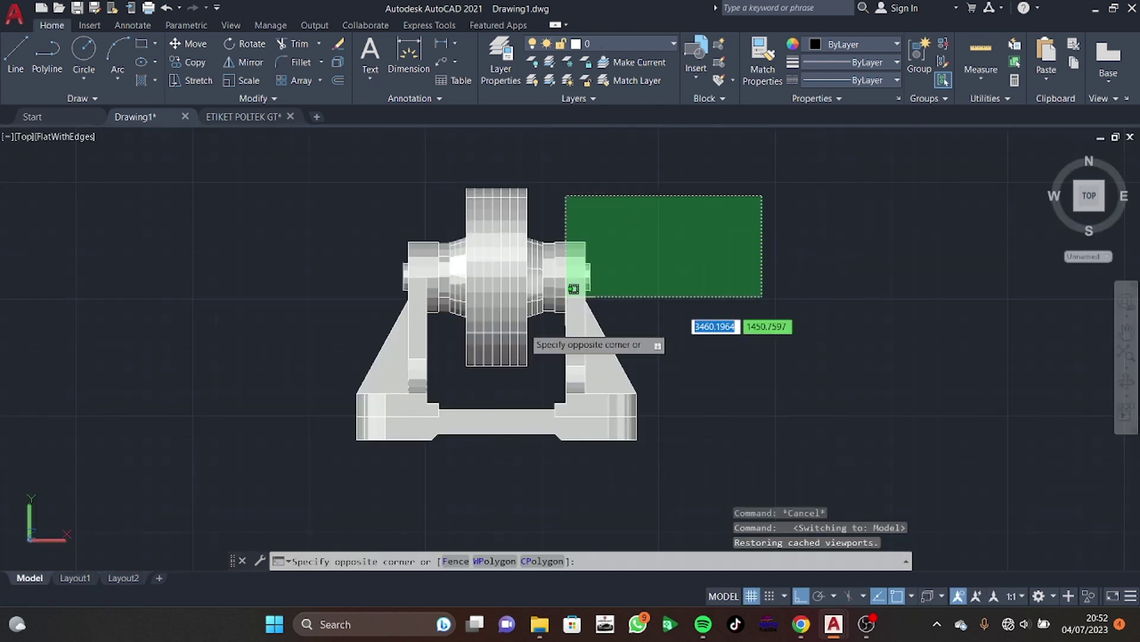
click(220, 503)
click(1103, 64)
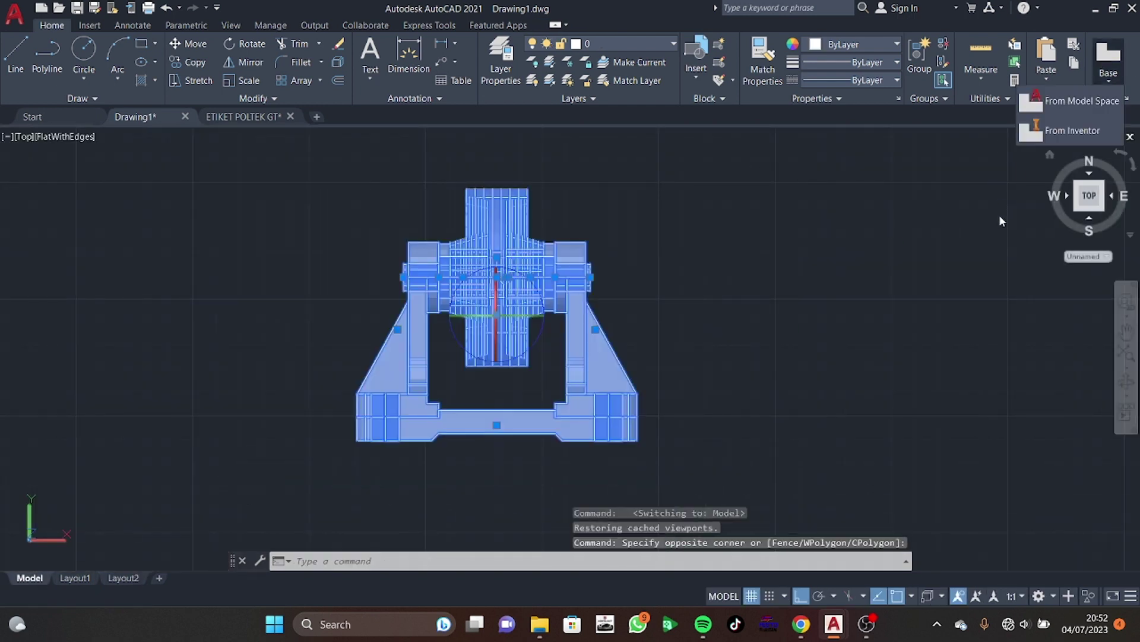
click(1063, 107)
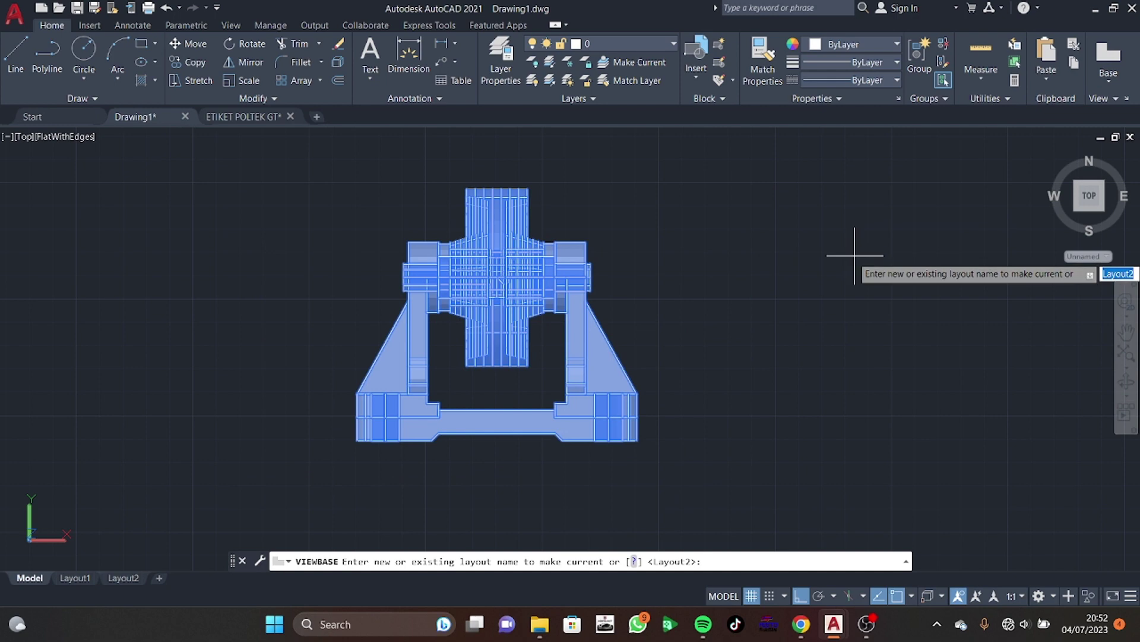
key(Return)
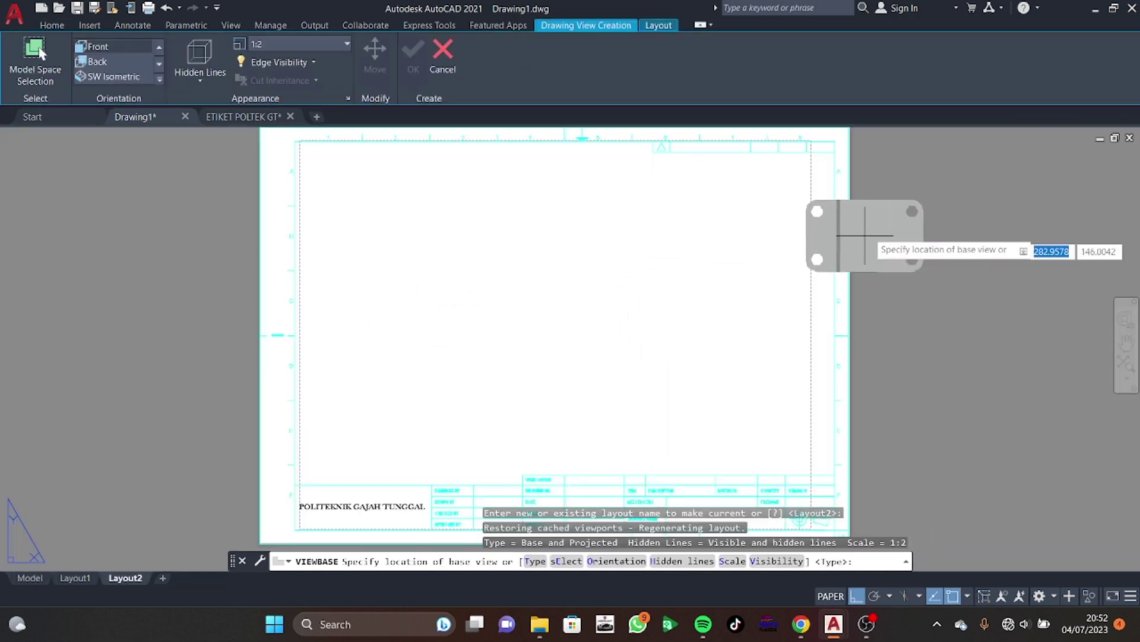
click(944, 216)
click(986, 343)
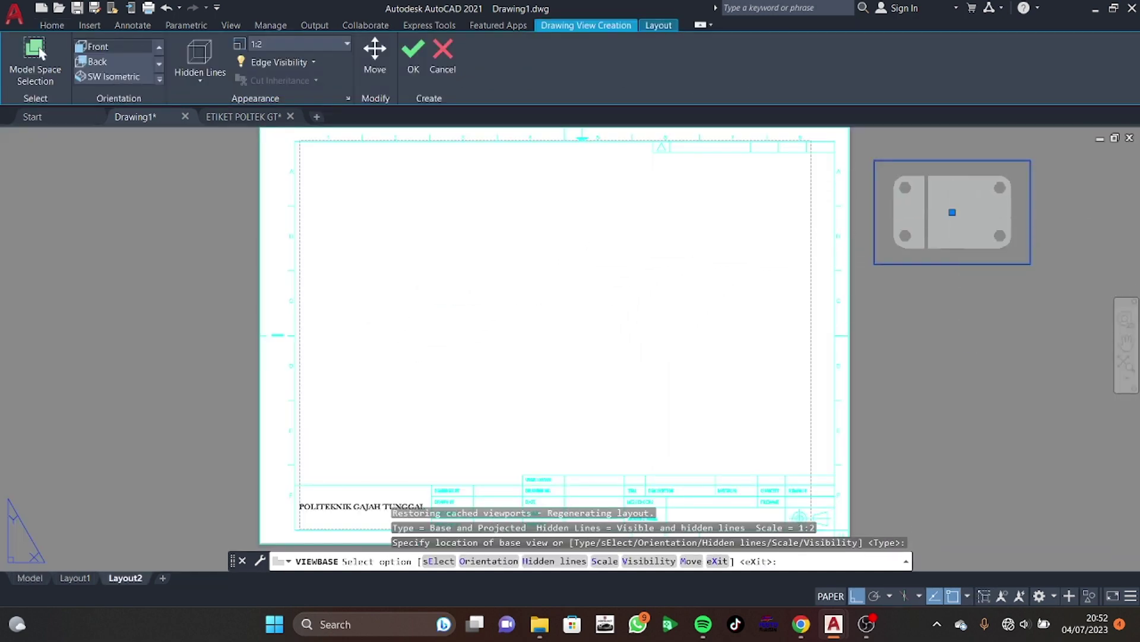
click(937, 300)
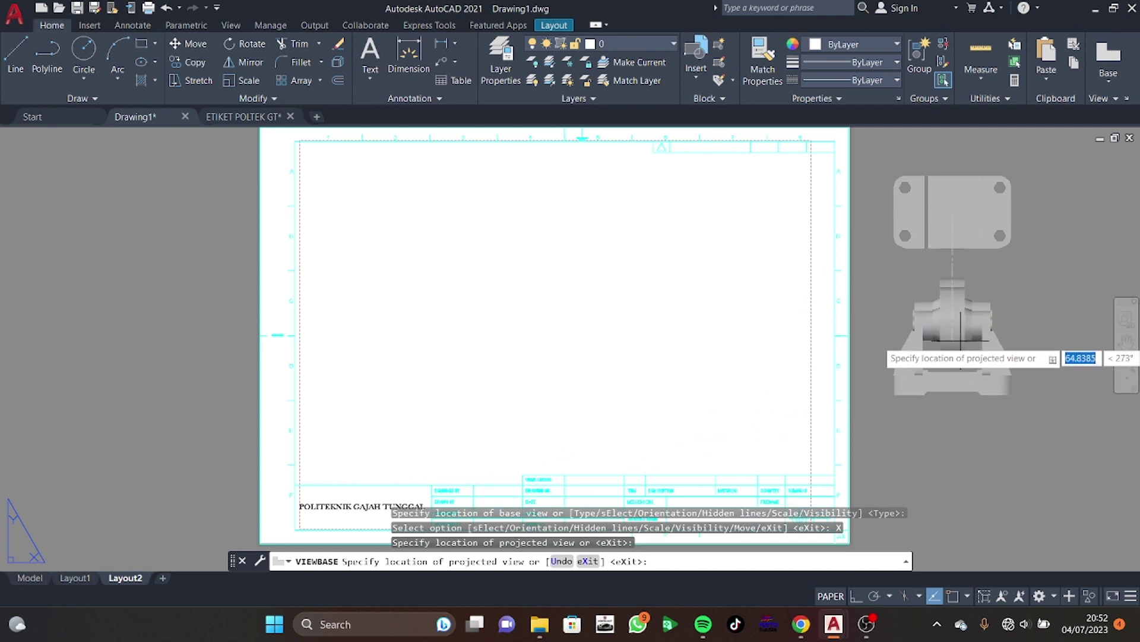
key(Return)
Project an isometric view from the front view at lower right
click(985, 341)
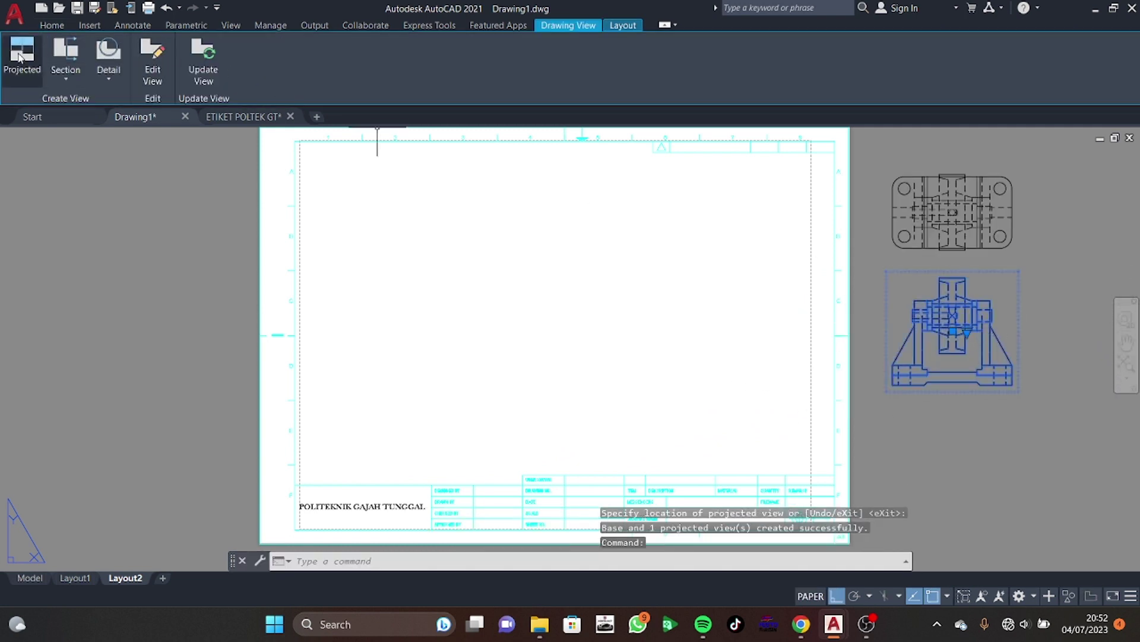
click(20, 56)
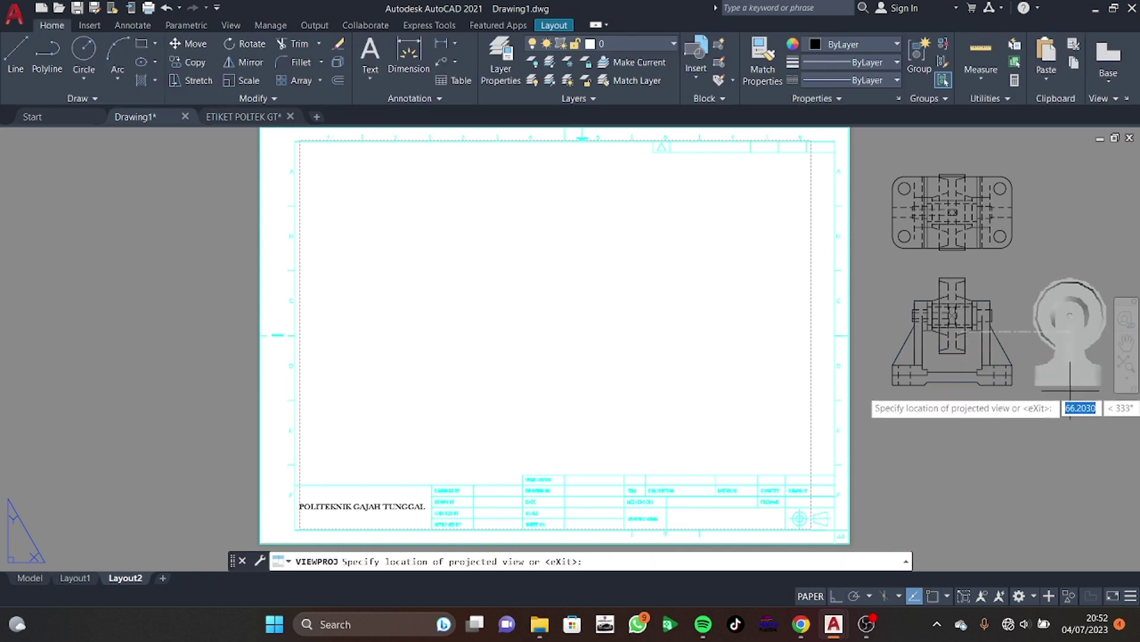
click(1042, 441)
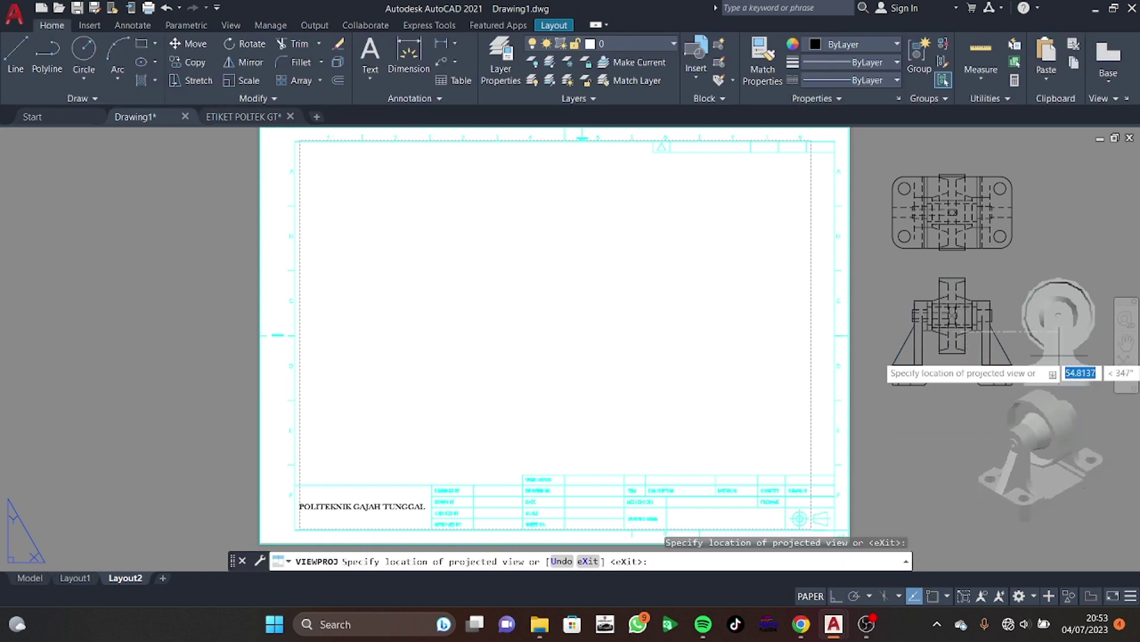
key(Return)
Delete the top and front views, keeping only the isometric view
click(953, 321)
click(952, 202)
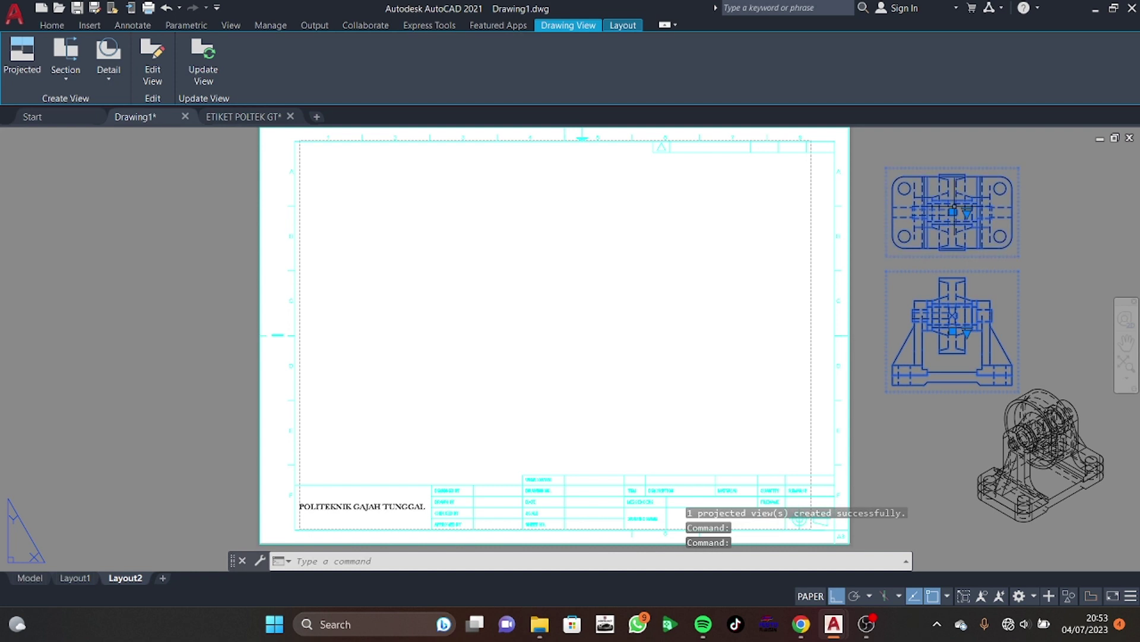
key(Delete)
click(1049, 443)
click(1041, 456)
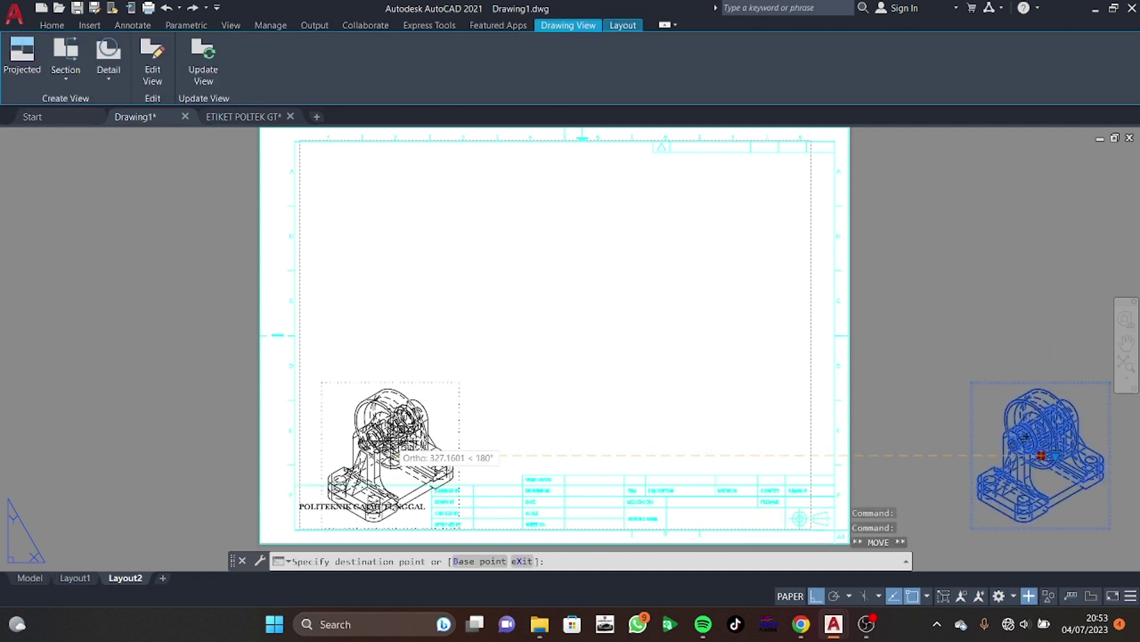
Move the isometric view to the sheet's upper left
click(385, 436)
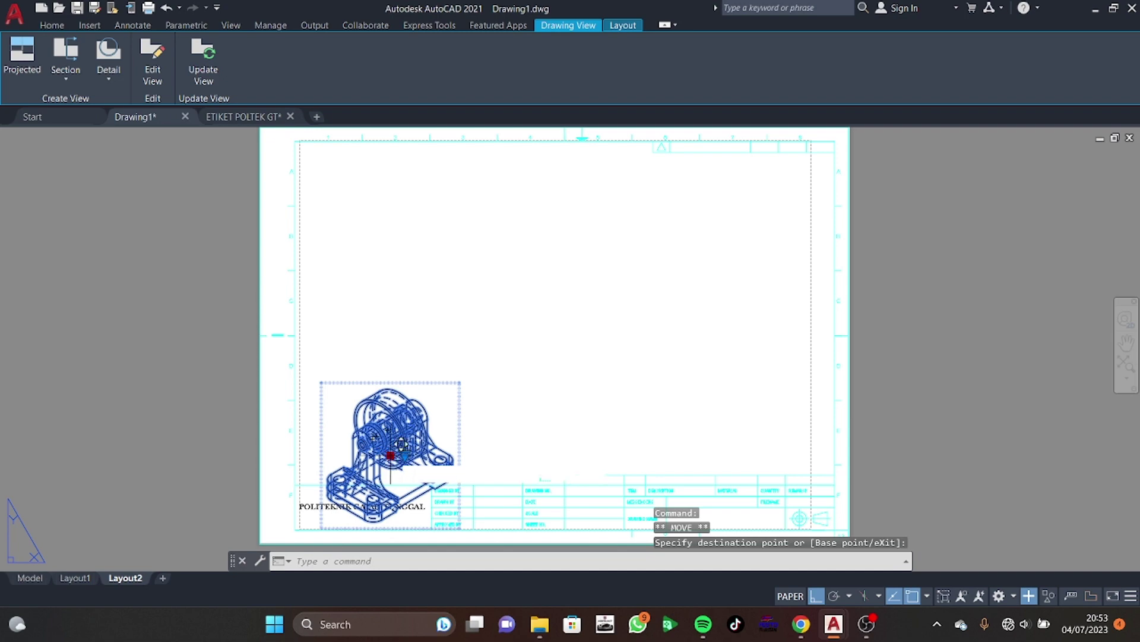
click(390, 233)
key(Escape)
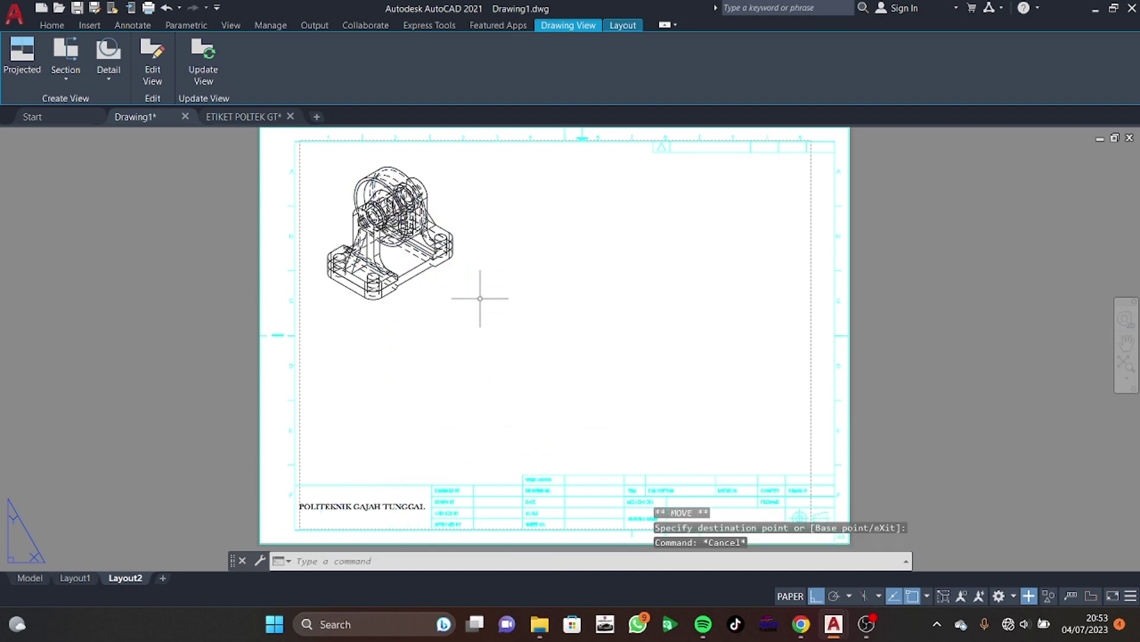
scroll(480, 298, up, 2)
scroll(492, 311, up, 1)
Set the isometric view's hidden lines to Shaded with Visible Lines
click(380, 249)
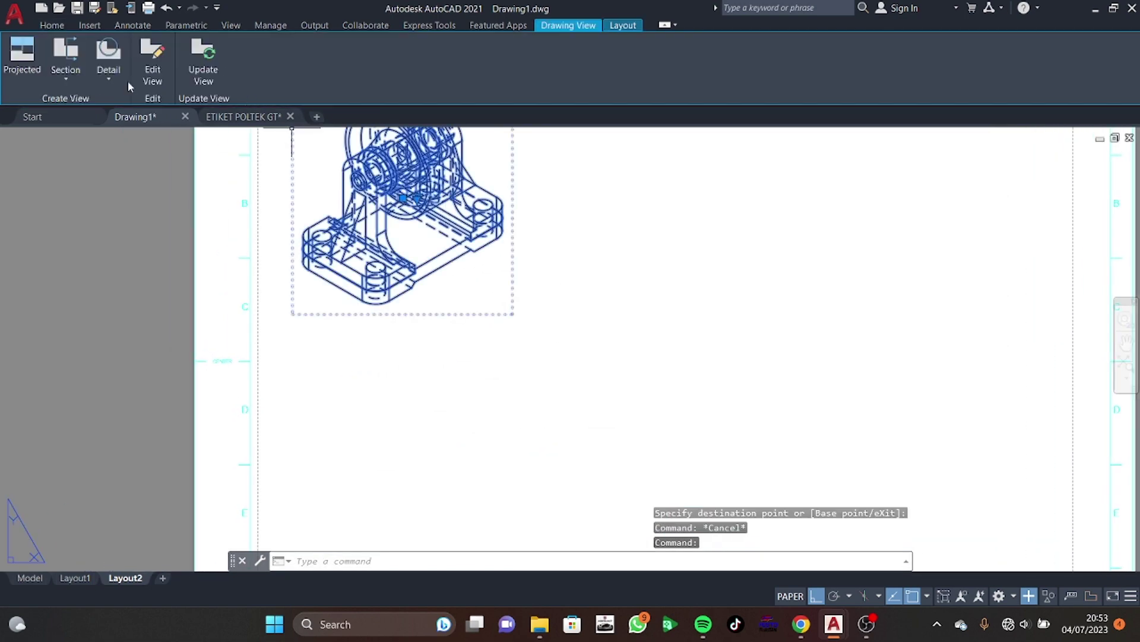
click(153, 76)
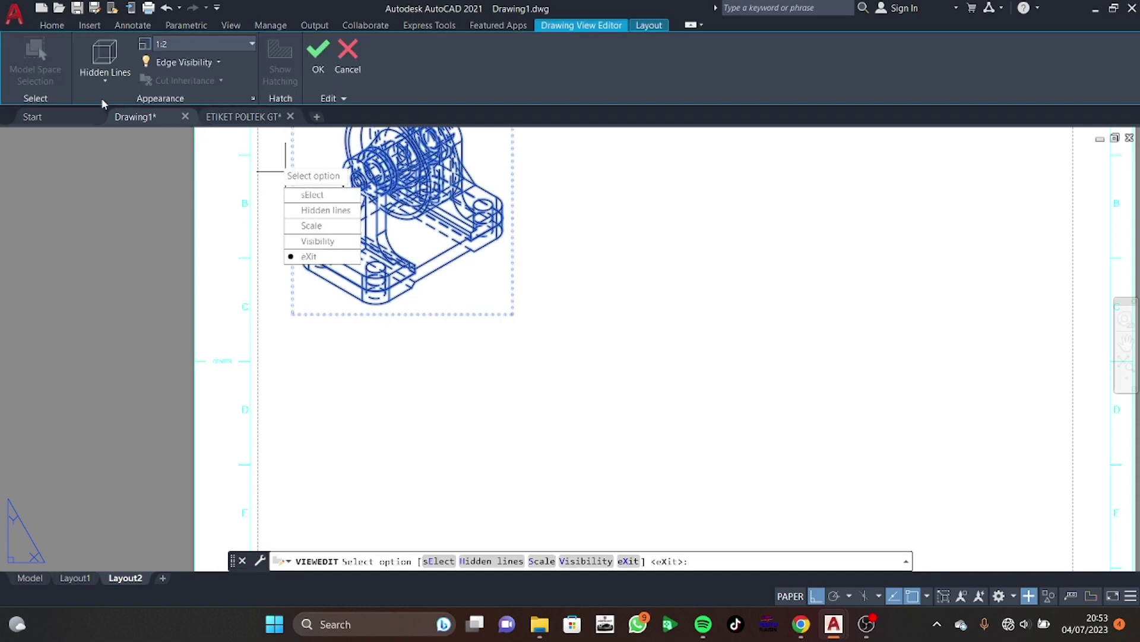
click(98, 70)
click(95, 157)
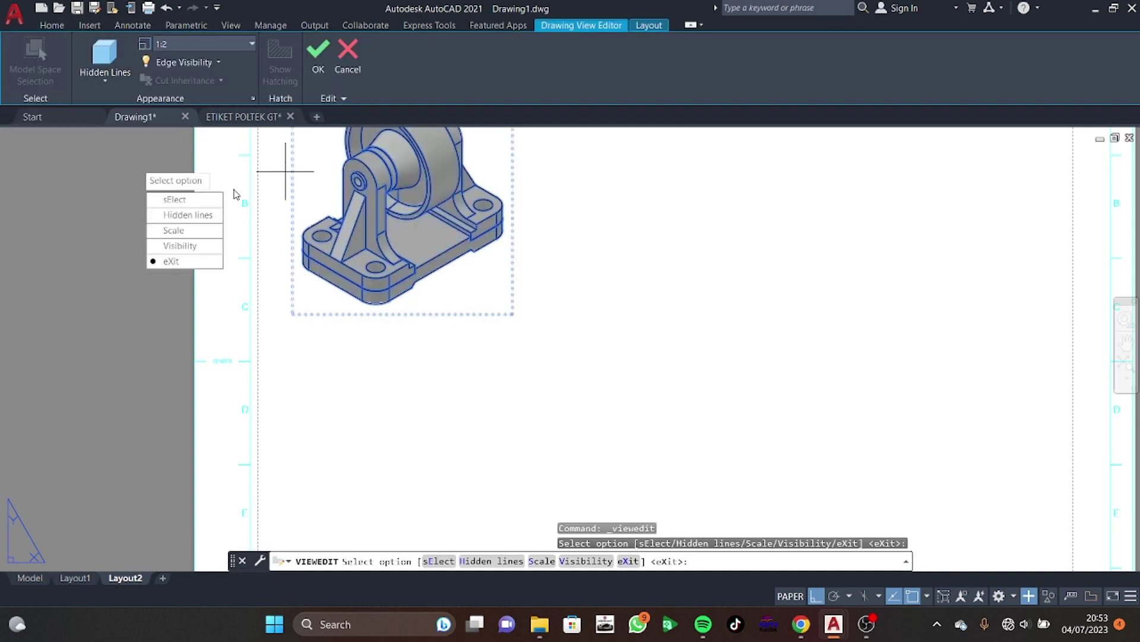
key(Return)
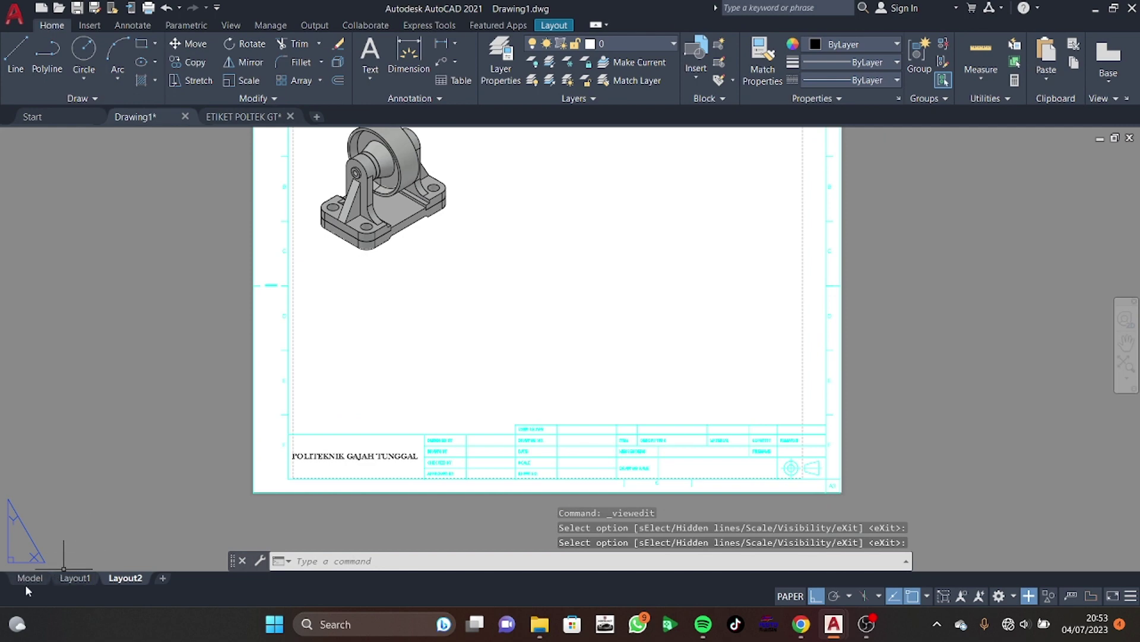
Place the base plate's top view at lower left with its projected edge view above
click(26, 577)
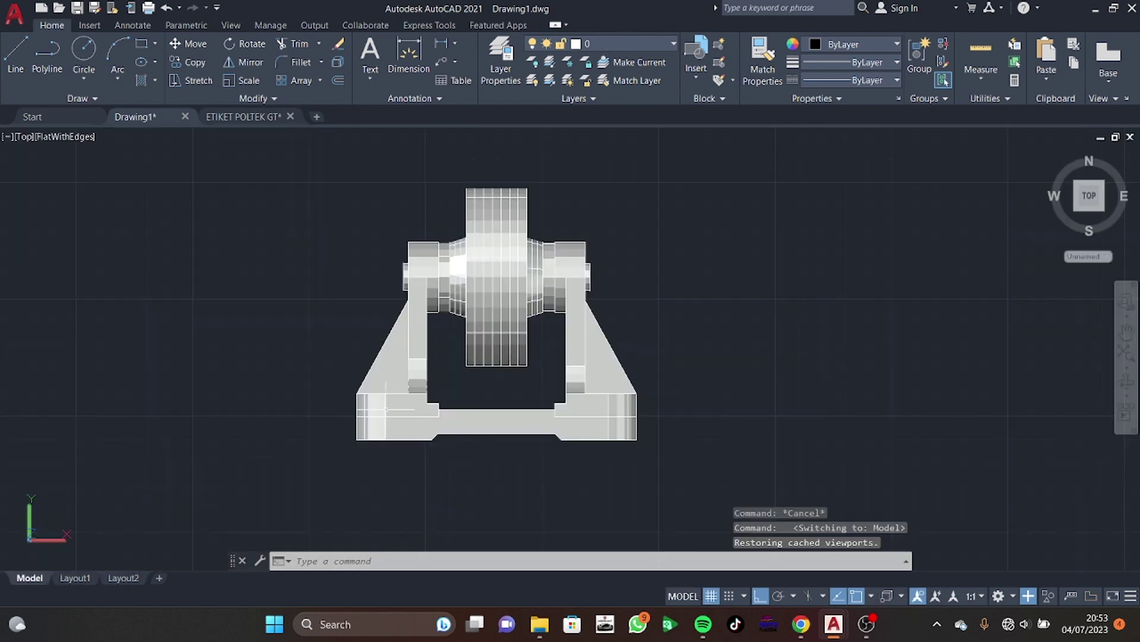
click(590, 437)
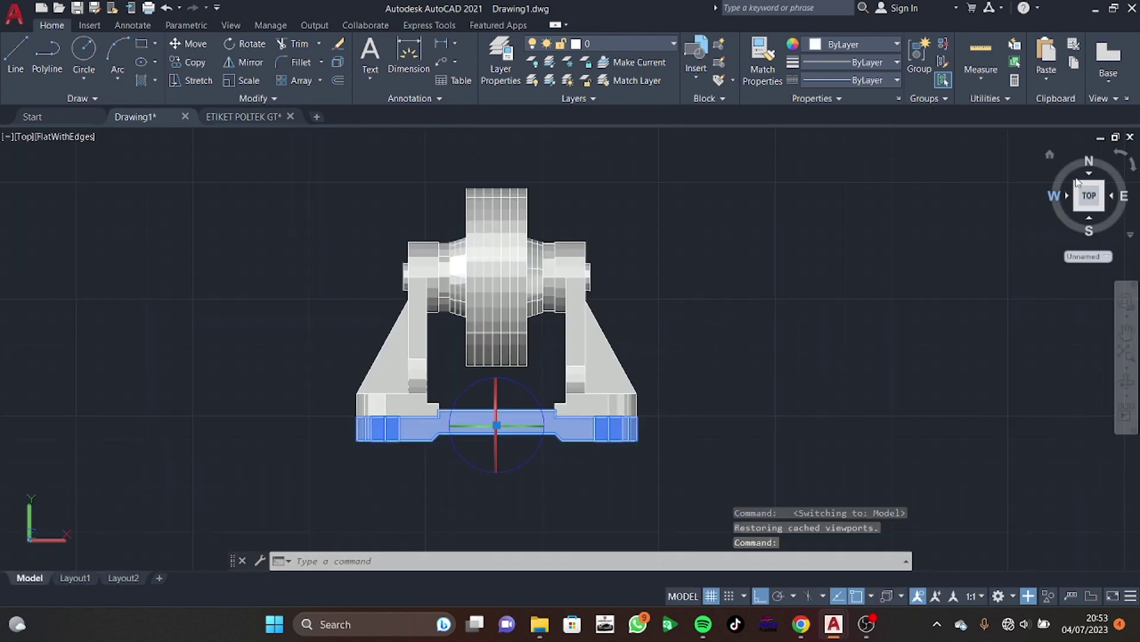
click(1080, 114)
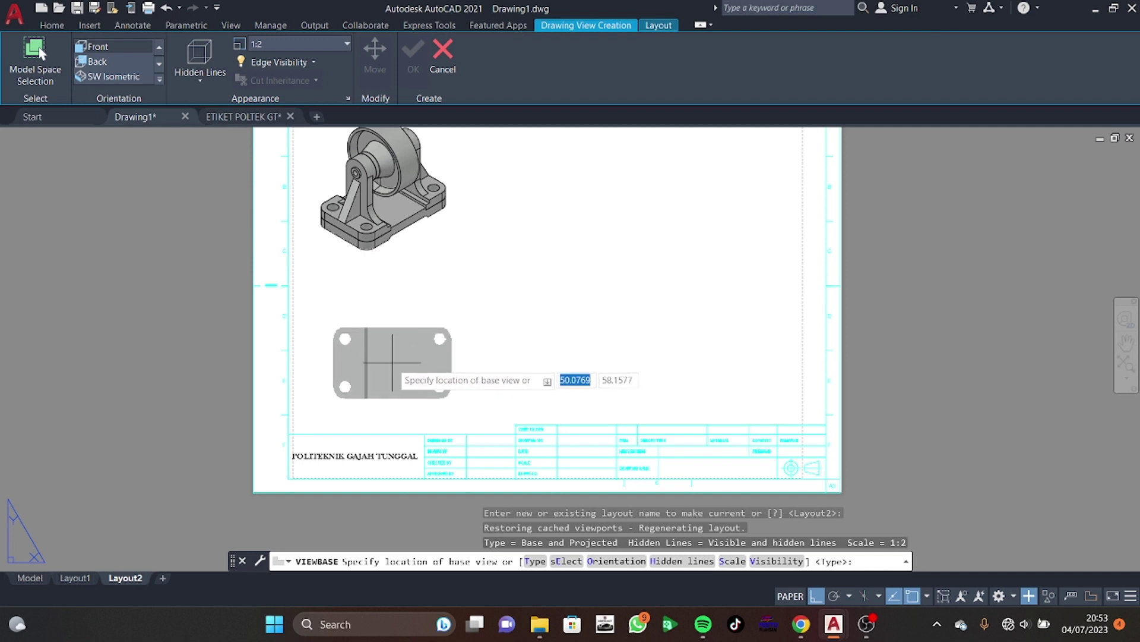
click(805, 634)
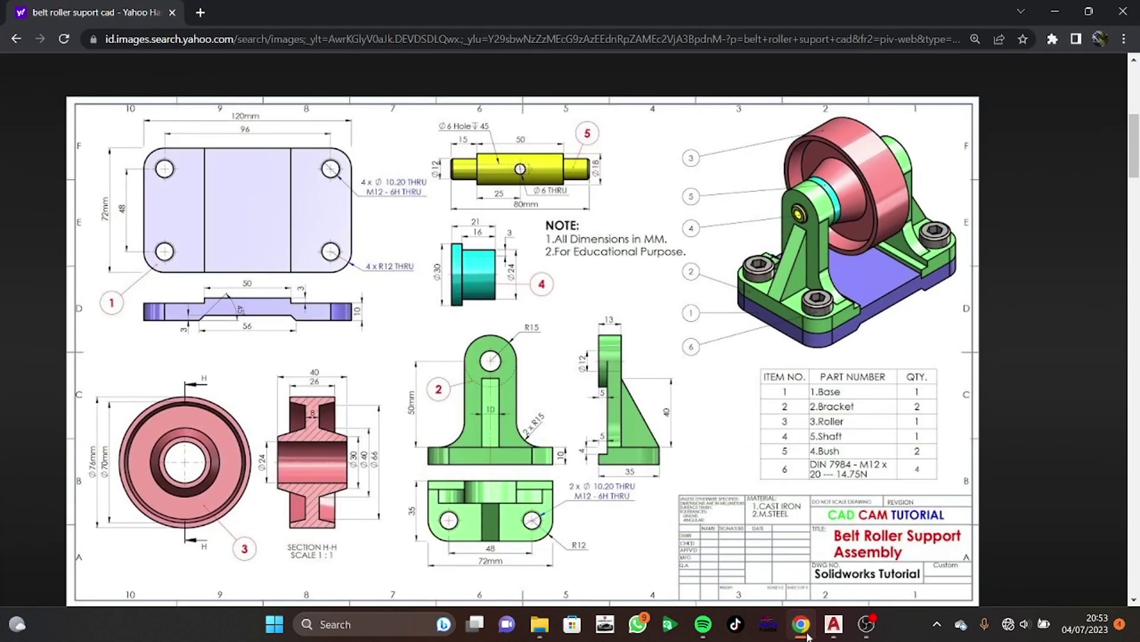
click(806, 634)
click(376, 380)
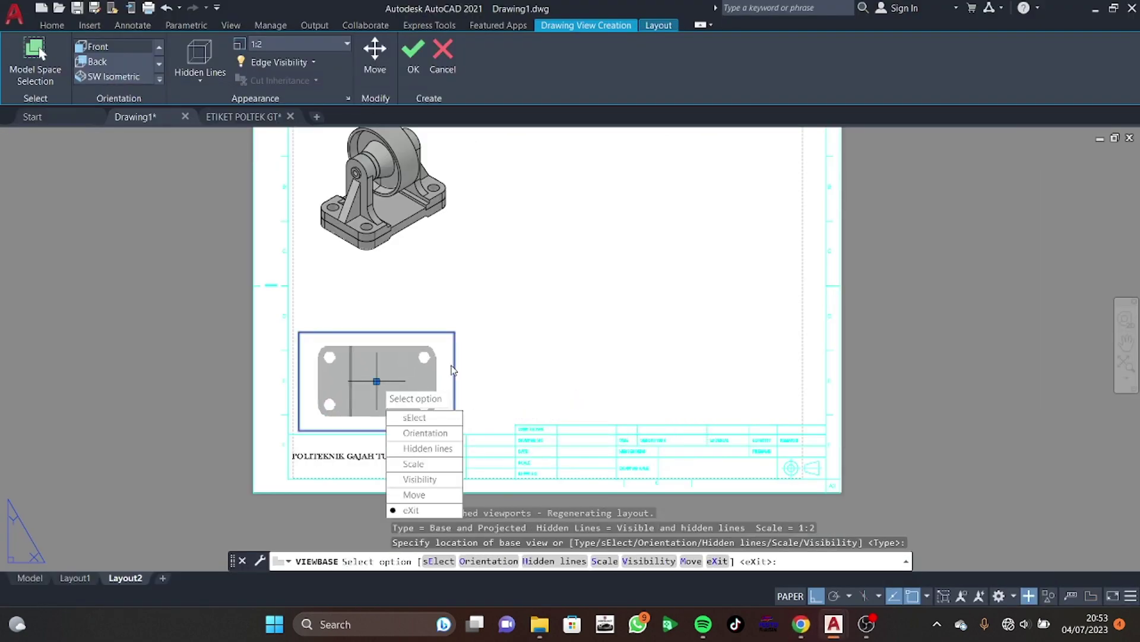
click(427, 511)
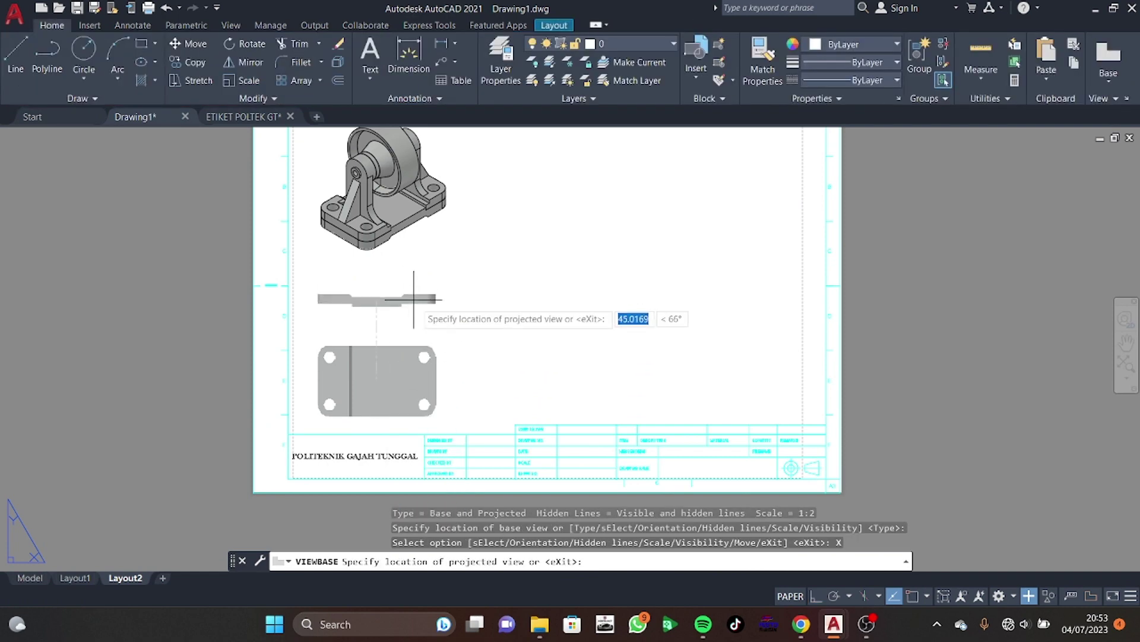
click(380, 310)
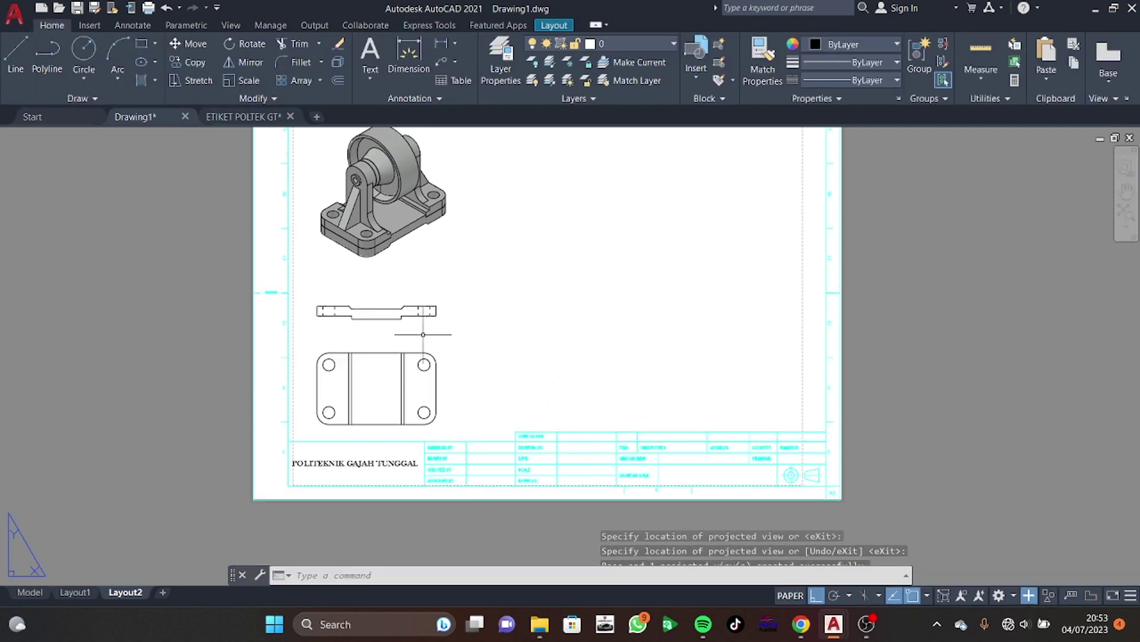
key(Return)
click(27, 593)
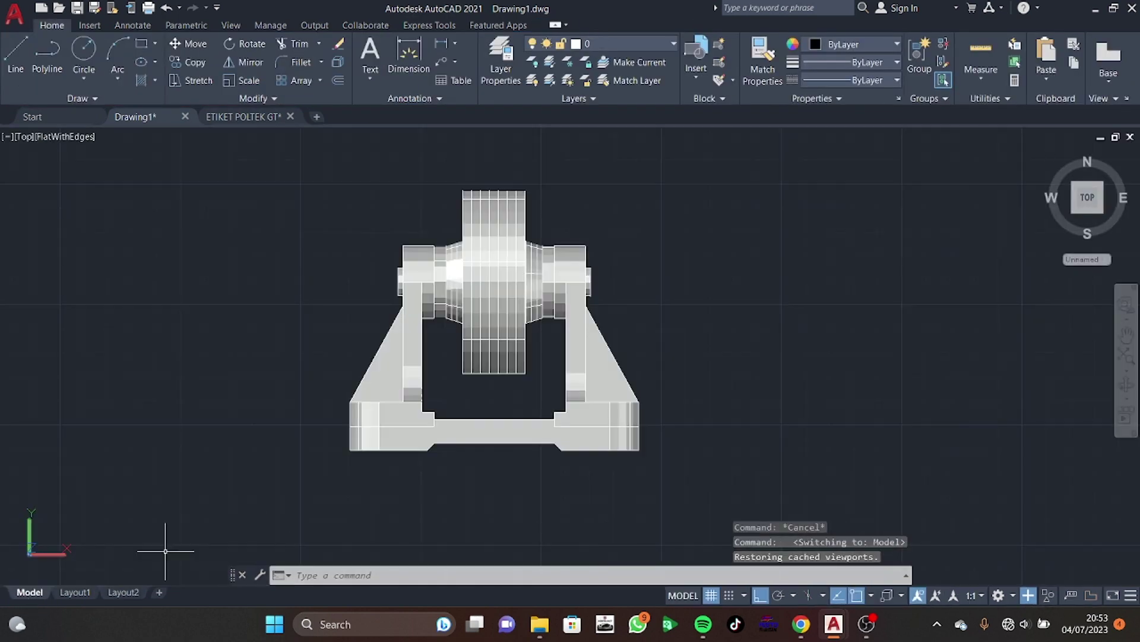
Add the right bracket's 1:1 front view with side view right and top view above
click(606, 382)
click(1115, 80)
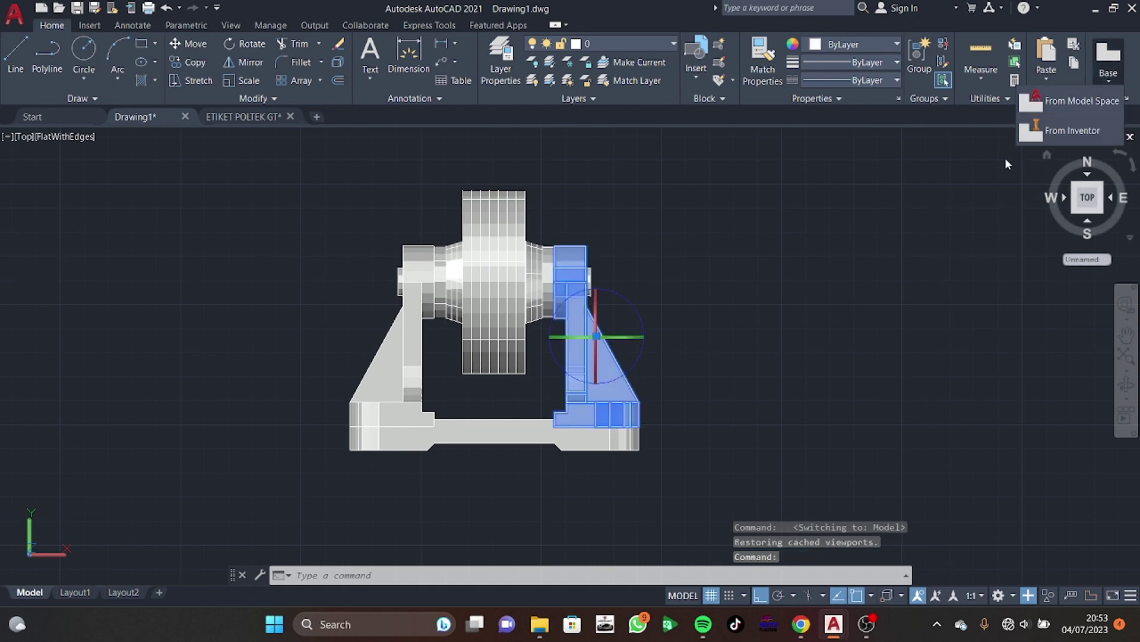
click(1040, 109)
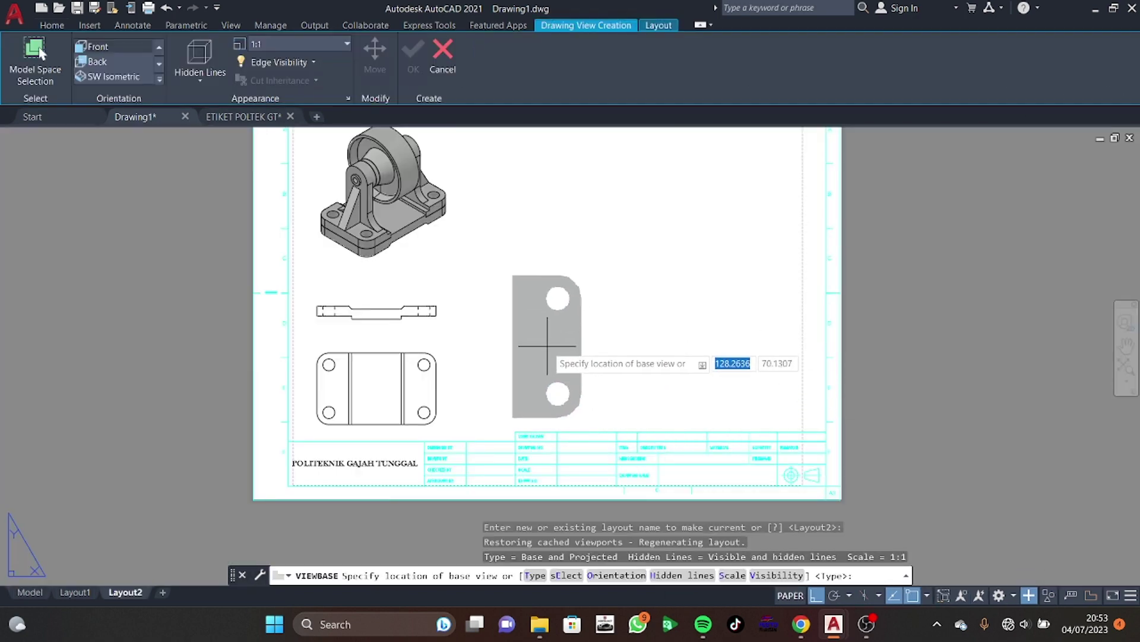
click(531, 349)
click(594, 478)
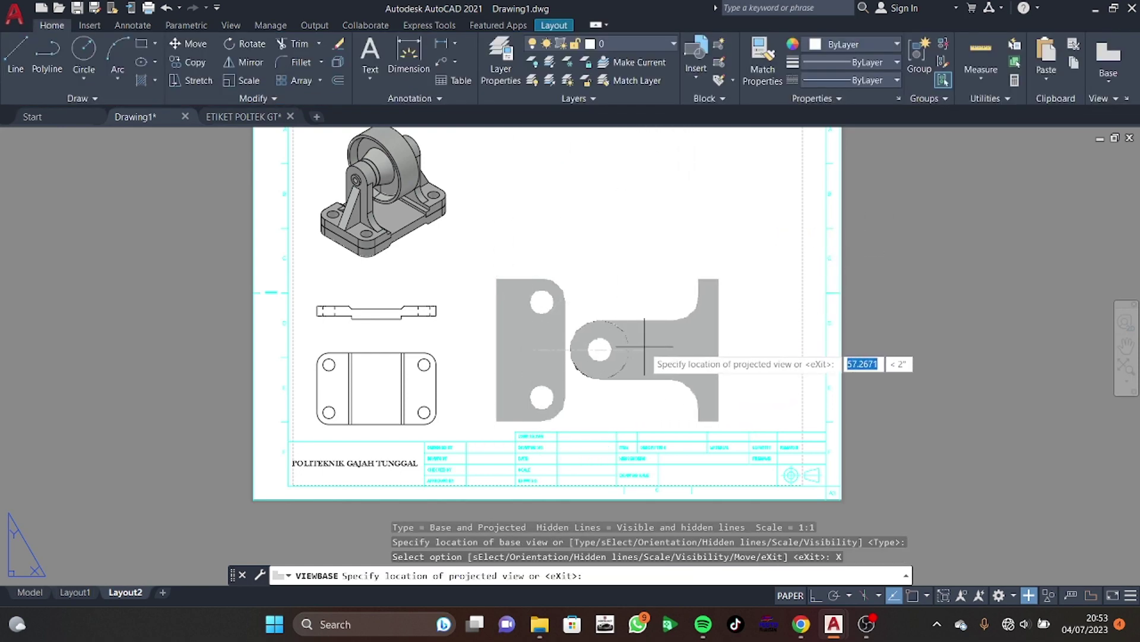
click(647, 348)
click(557, 201)
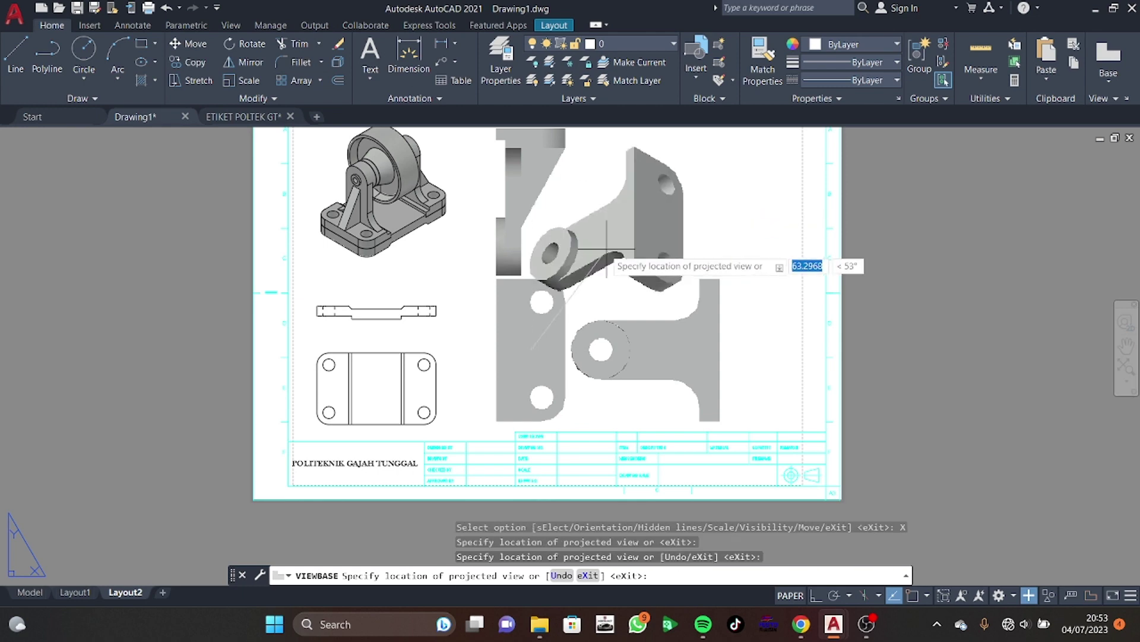
key(Return)
Place a base view of the roller near Layout2's top right
click(29, 592)
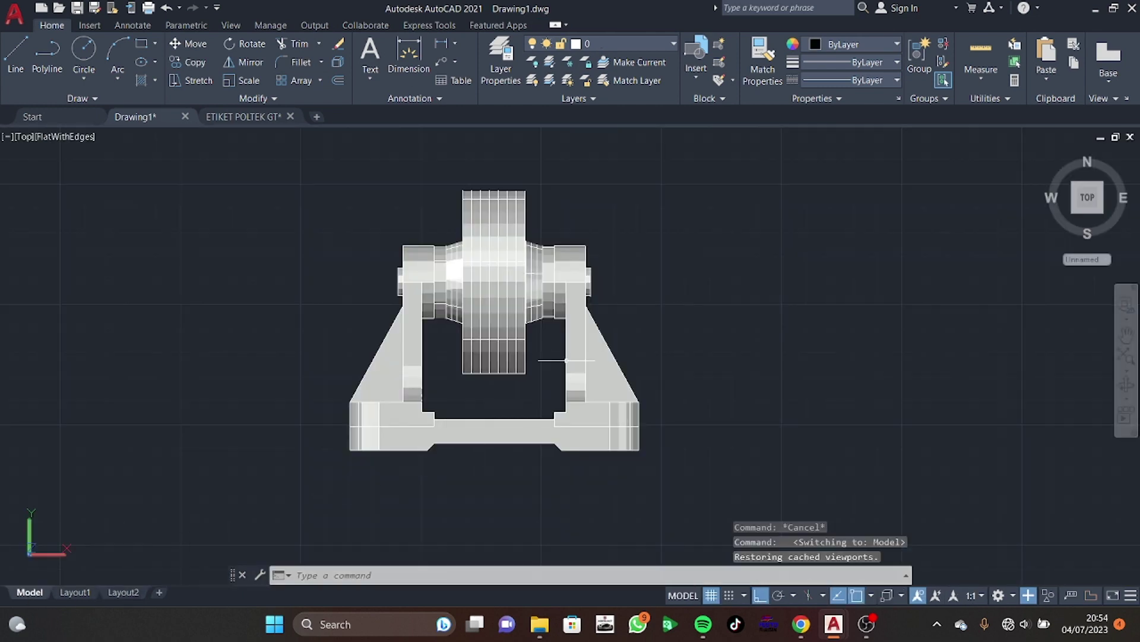
click(563, 332)
click(1111, 72)
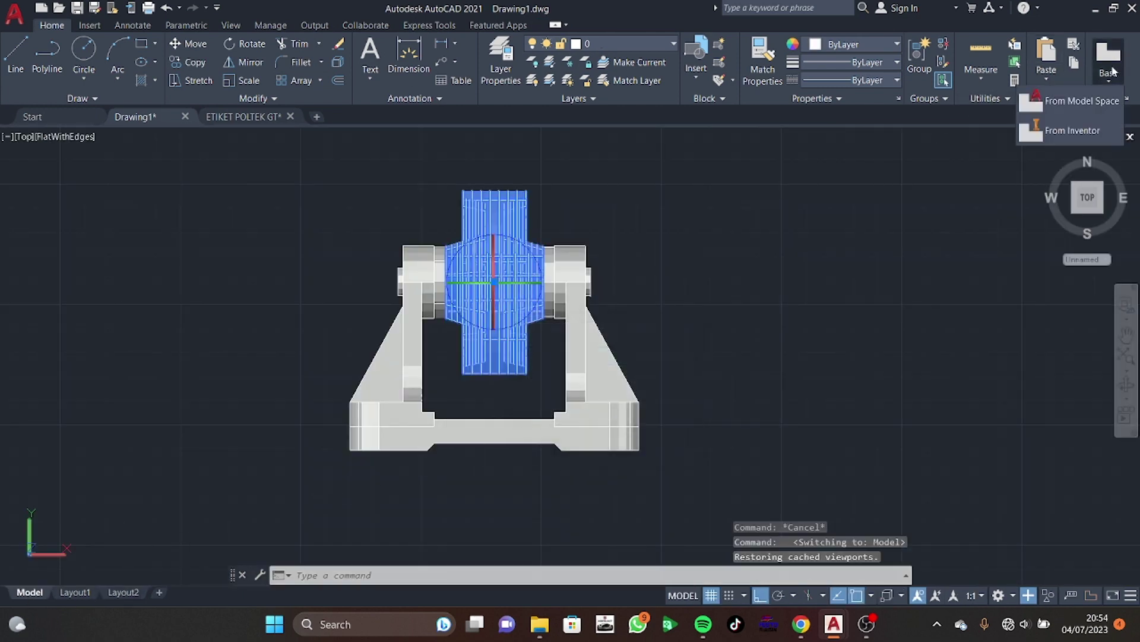
click(1053, 109)
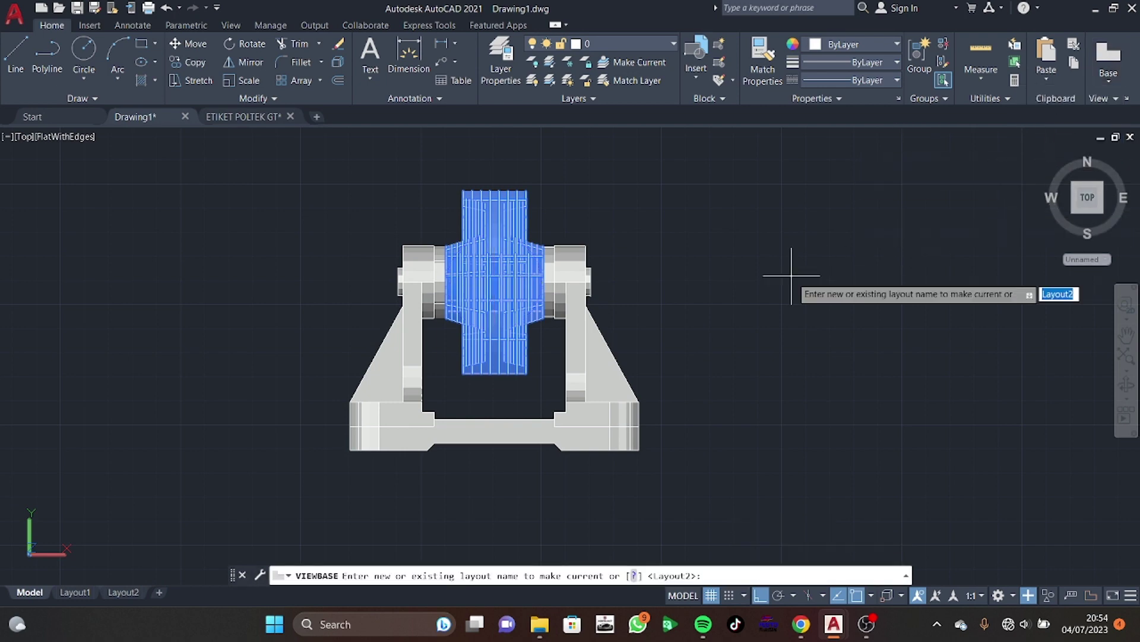
key(Return)
click(657, 205)
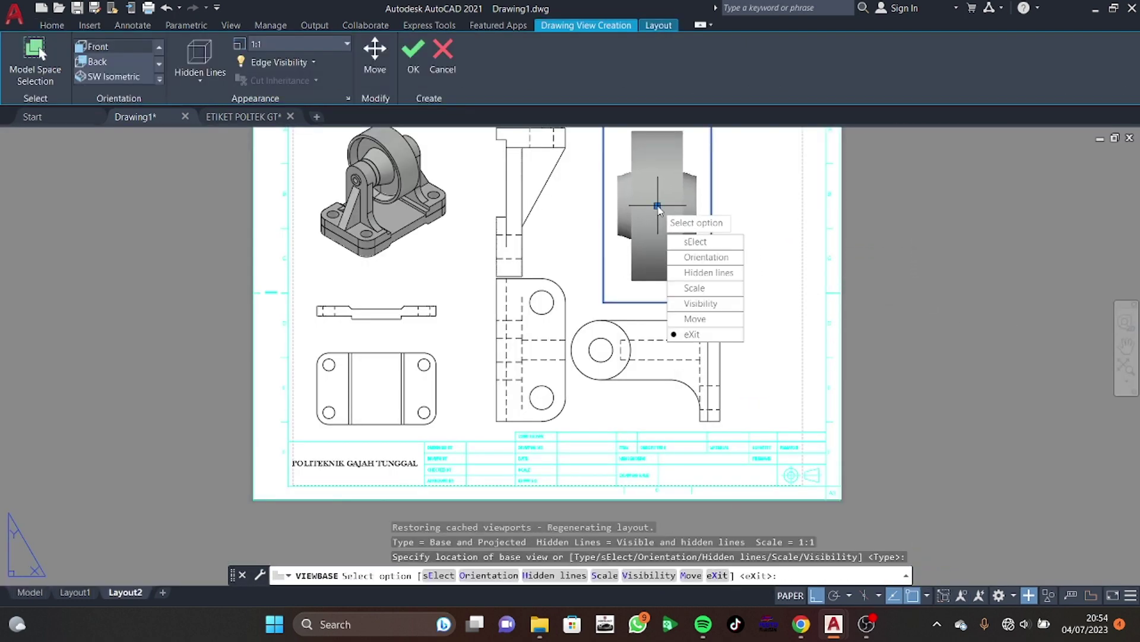
key(Return)
key(Return)
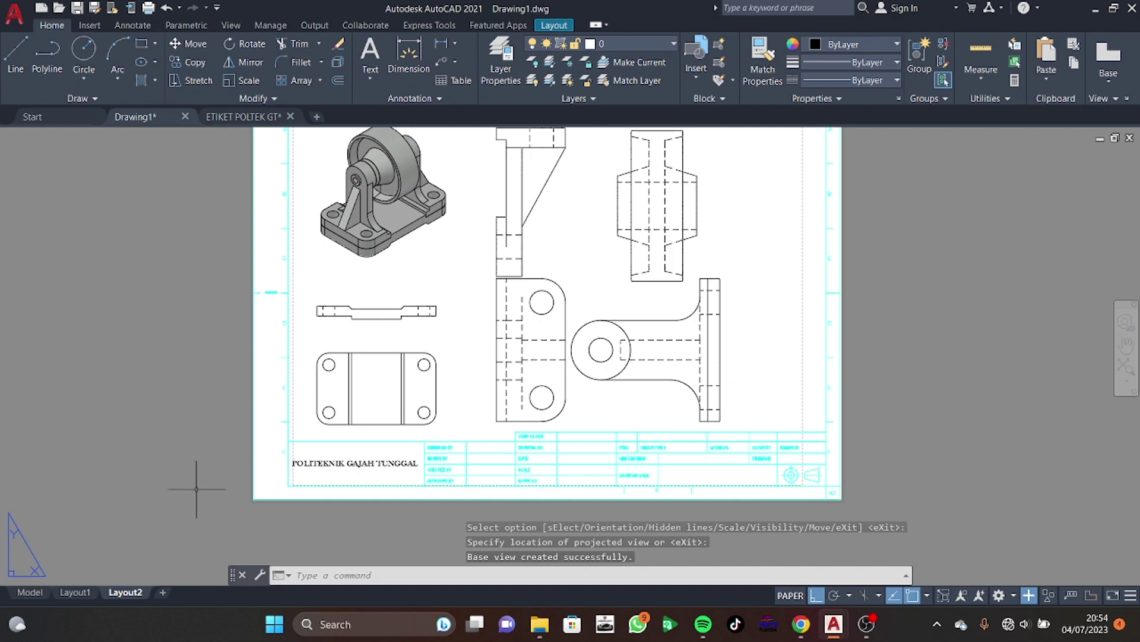
Project the roller's circular end view and delete the original side view
click(23, 592)
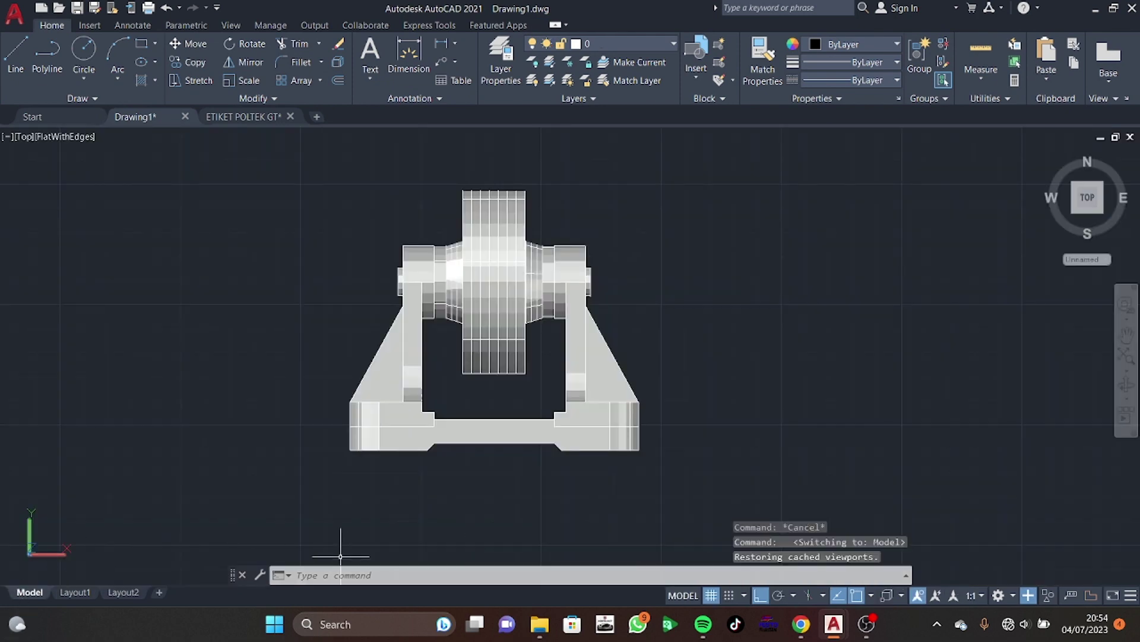
click(800, 629)
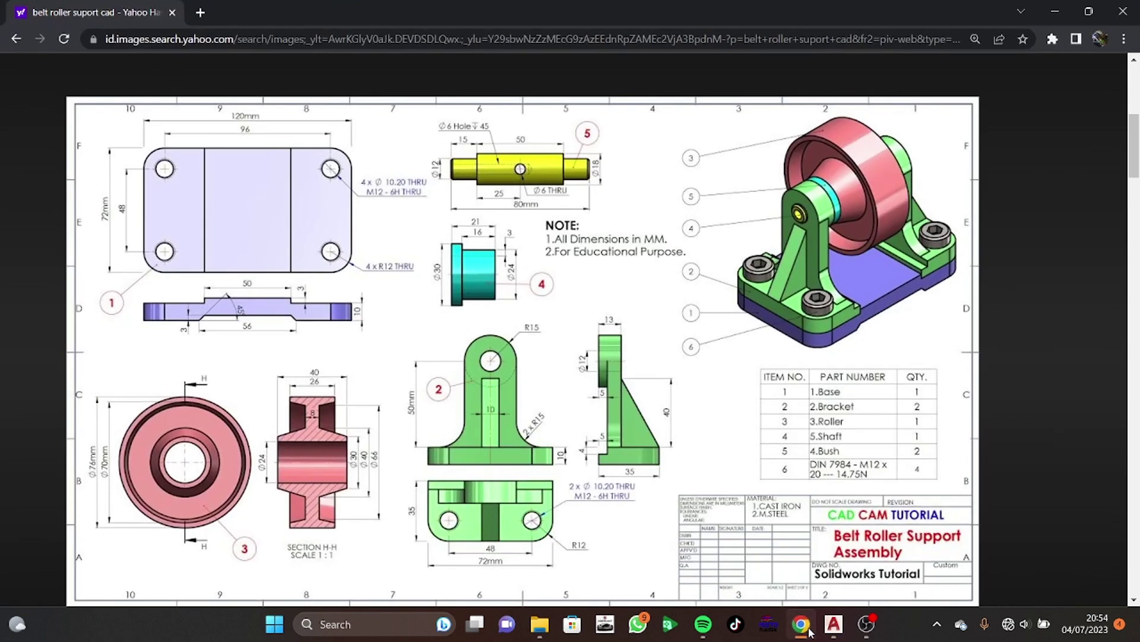
click(802, 625)
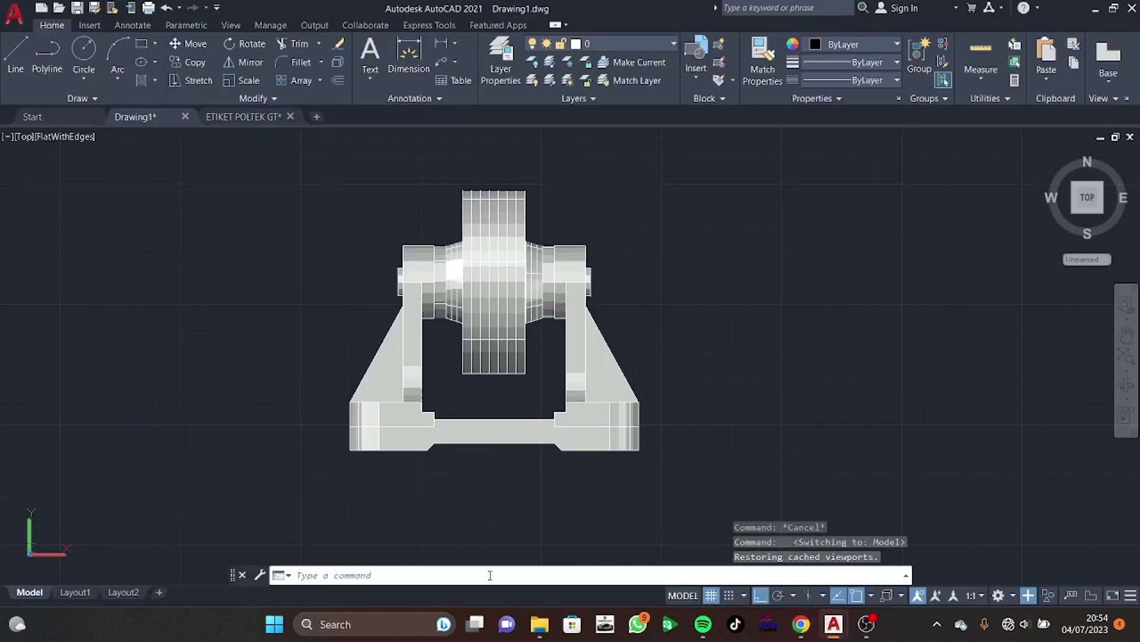
click(137, 592)
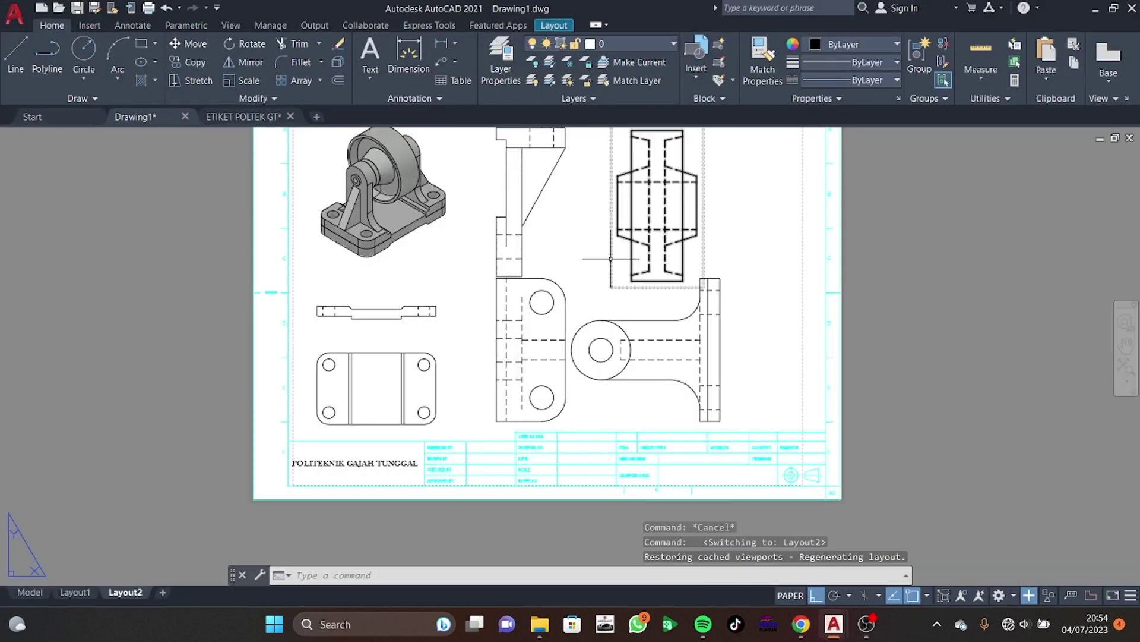
click(609, 204)
click(22, 53)
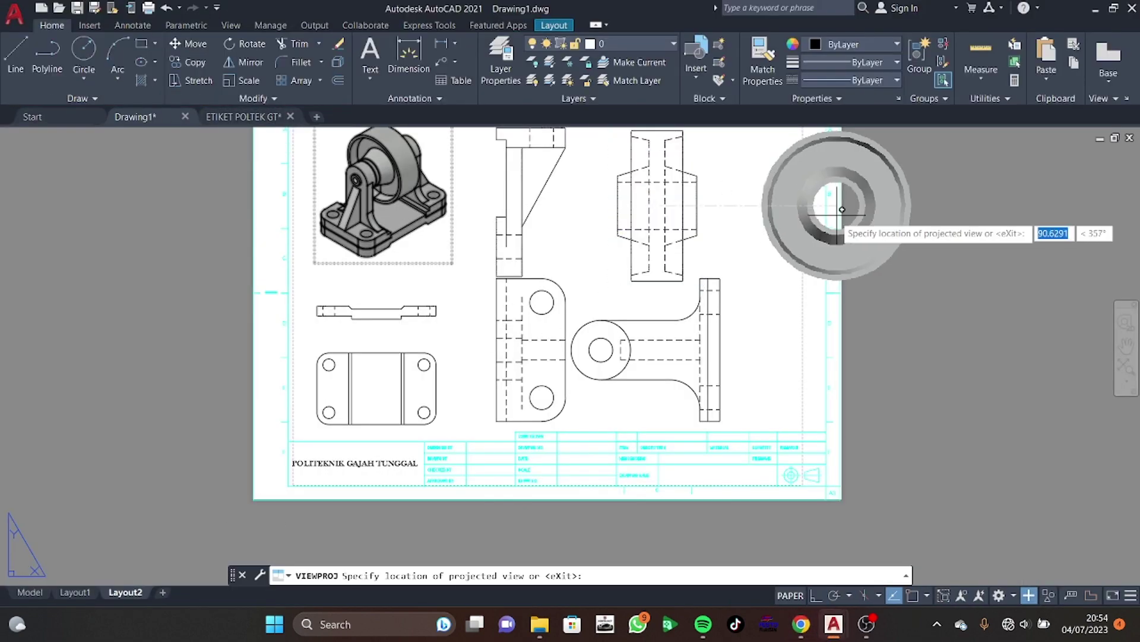
click(811, 205)
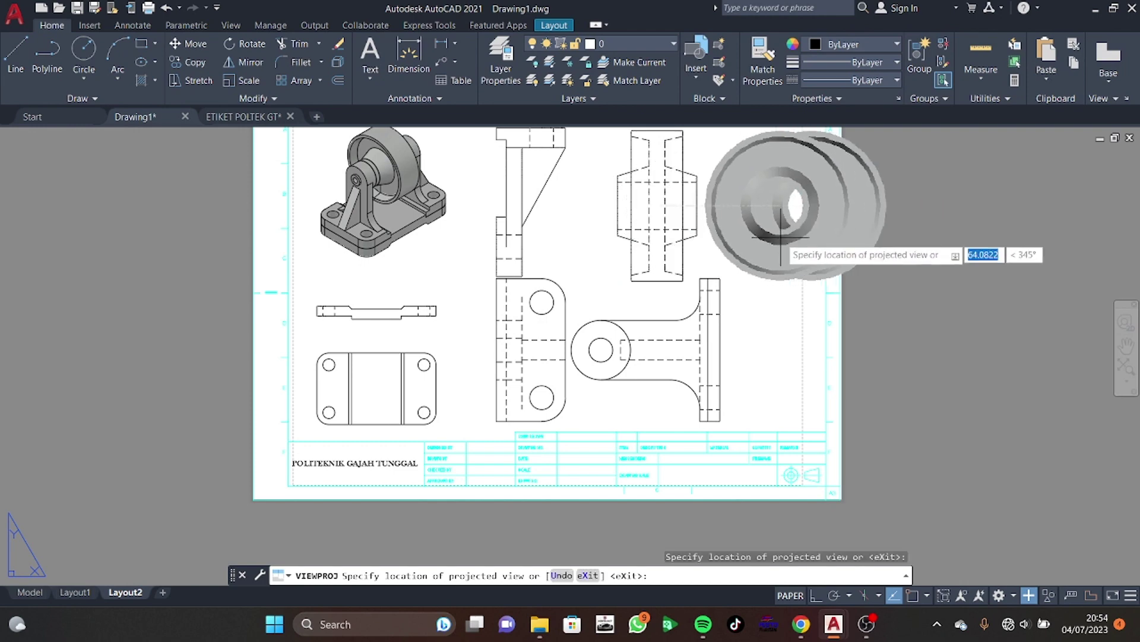
key(Return)
key(Delete)
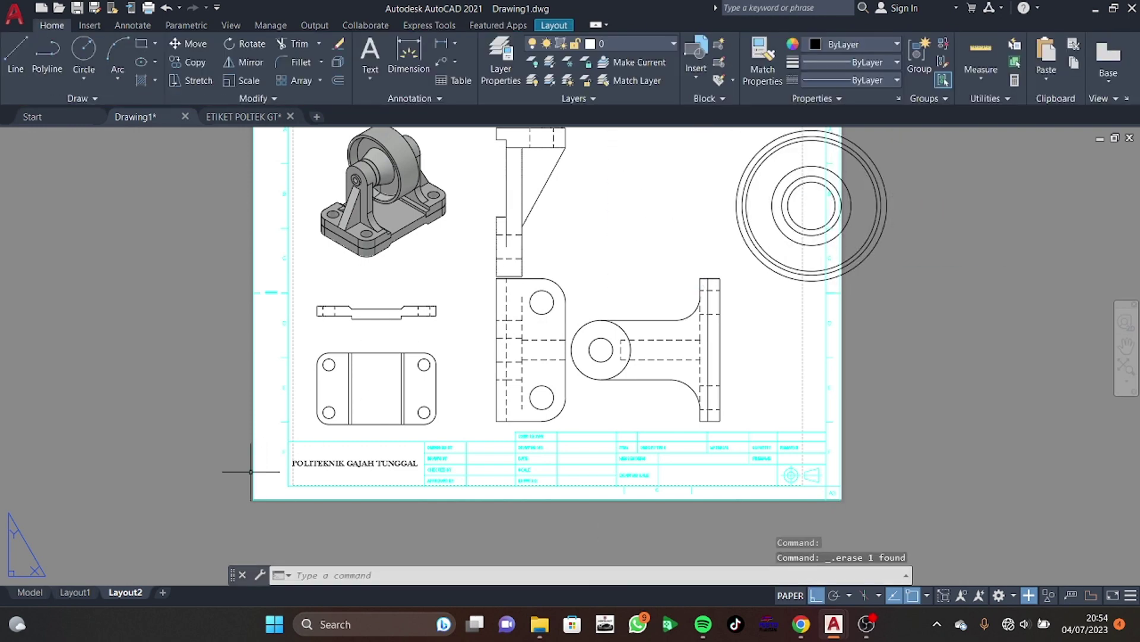
click(29, 592)
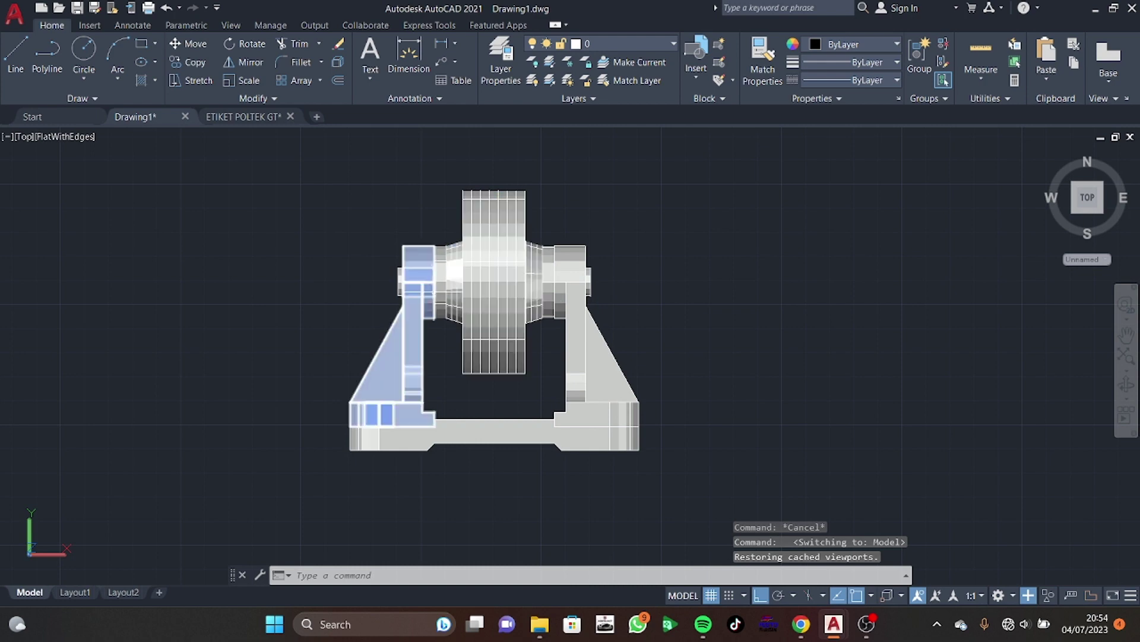
Add the bush's 2:1 side view beside the sheet and its circular view below the roller
click(441, 278)
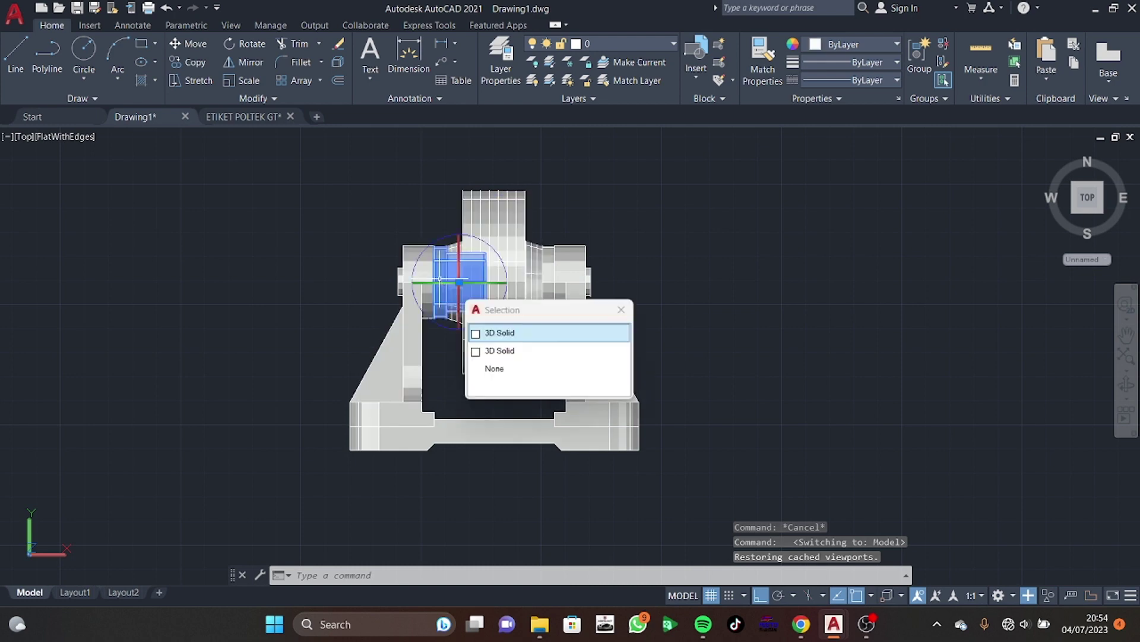
click(1101, 66)
click(1063, 102)
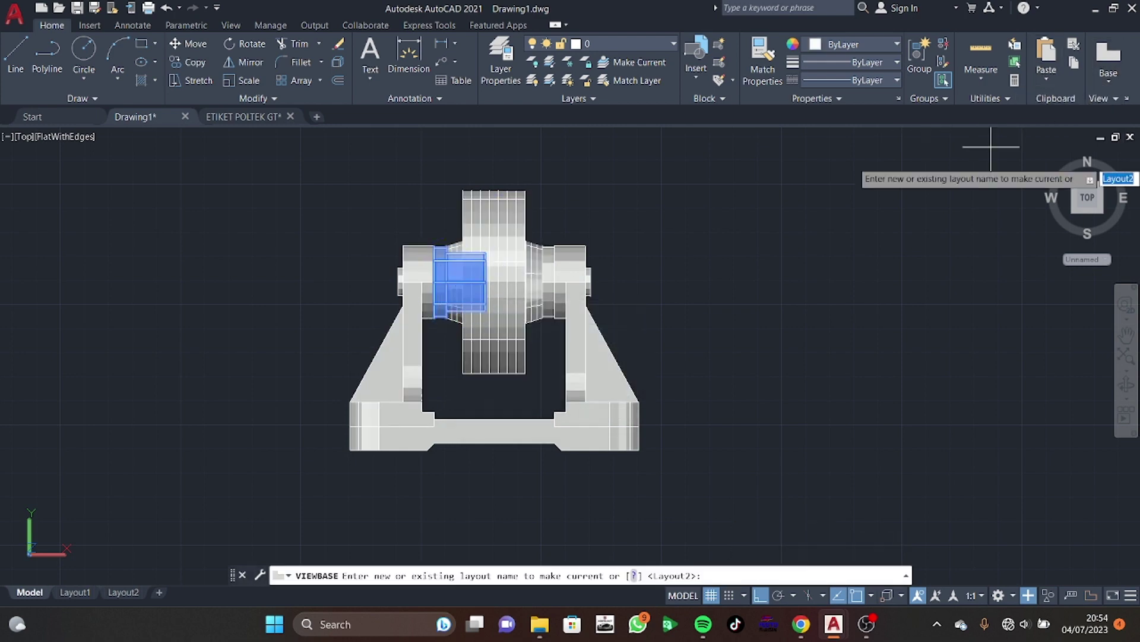
key(Return)
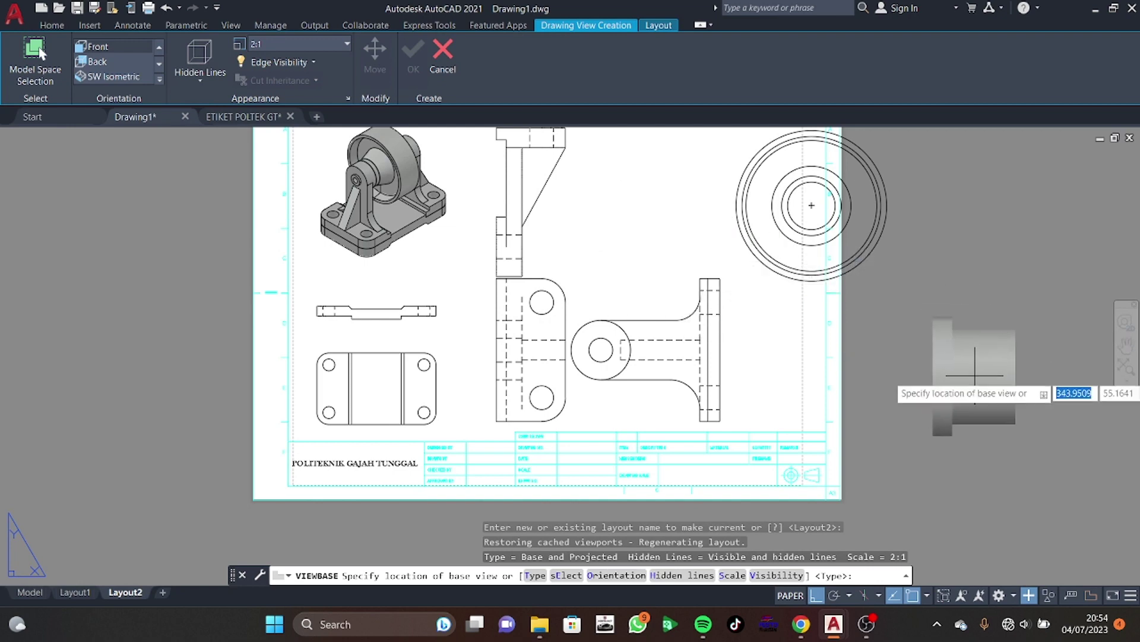
click(948, 342)
click(995, 479)
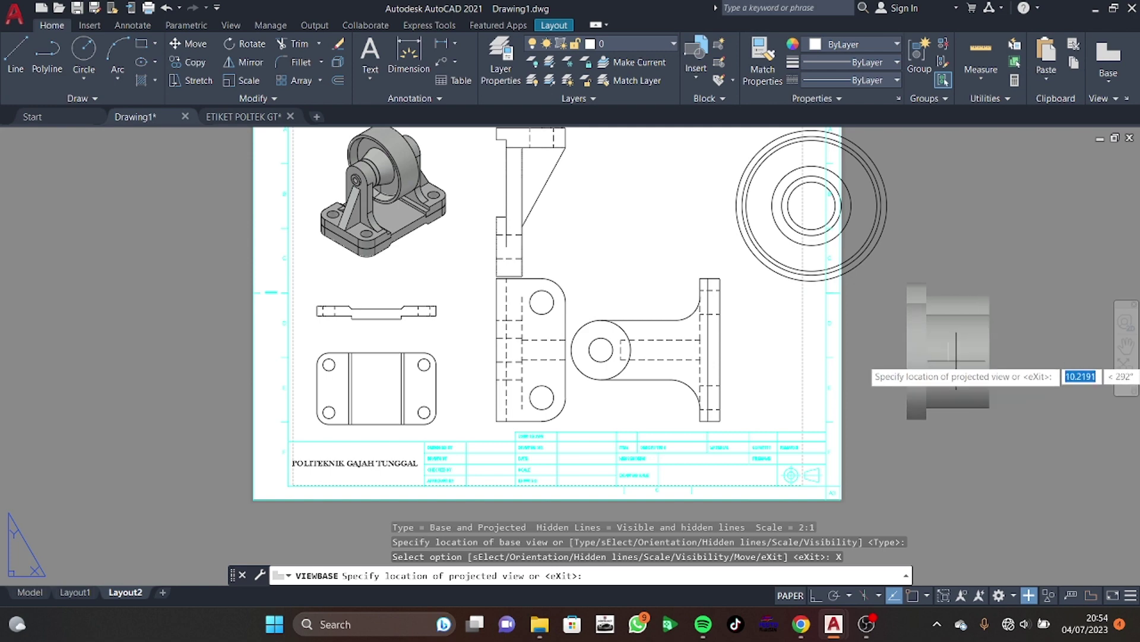
click(806, 354)
key(Return)
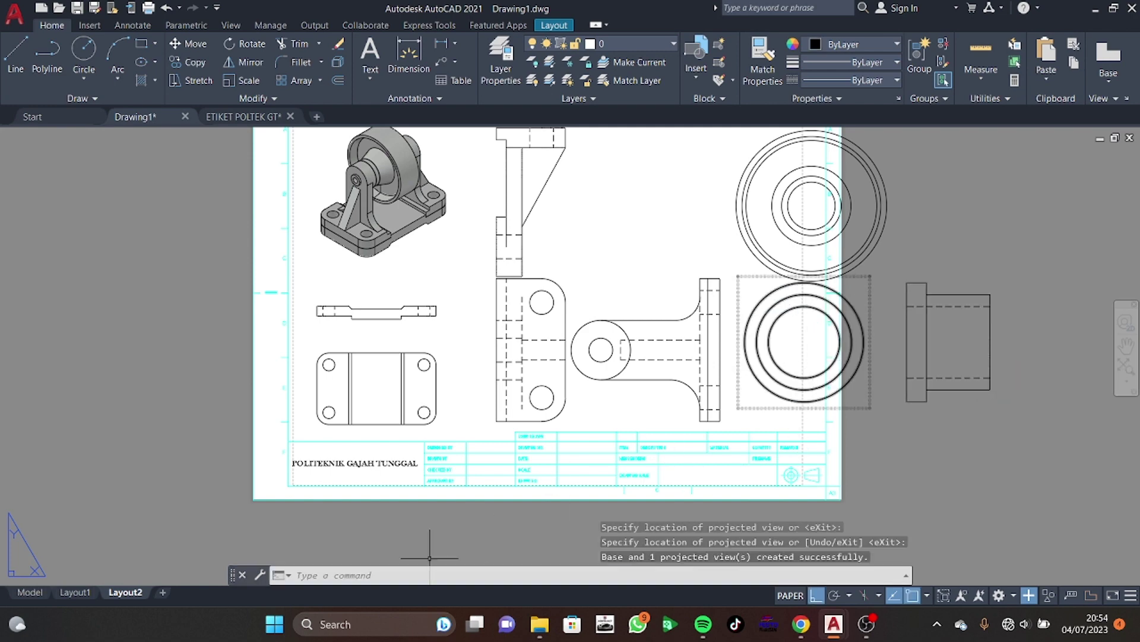
click(30, 592)
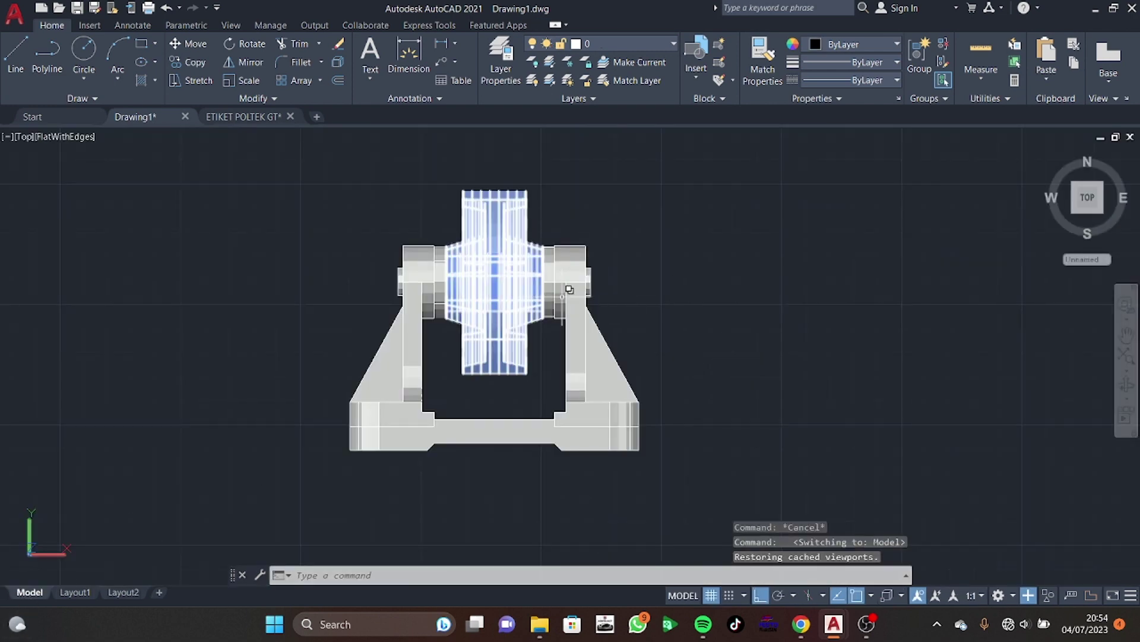
Place a 1:1 shaft view at Layout2's upper right without projected views
click(568, 290)
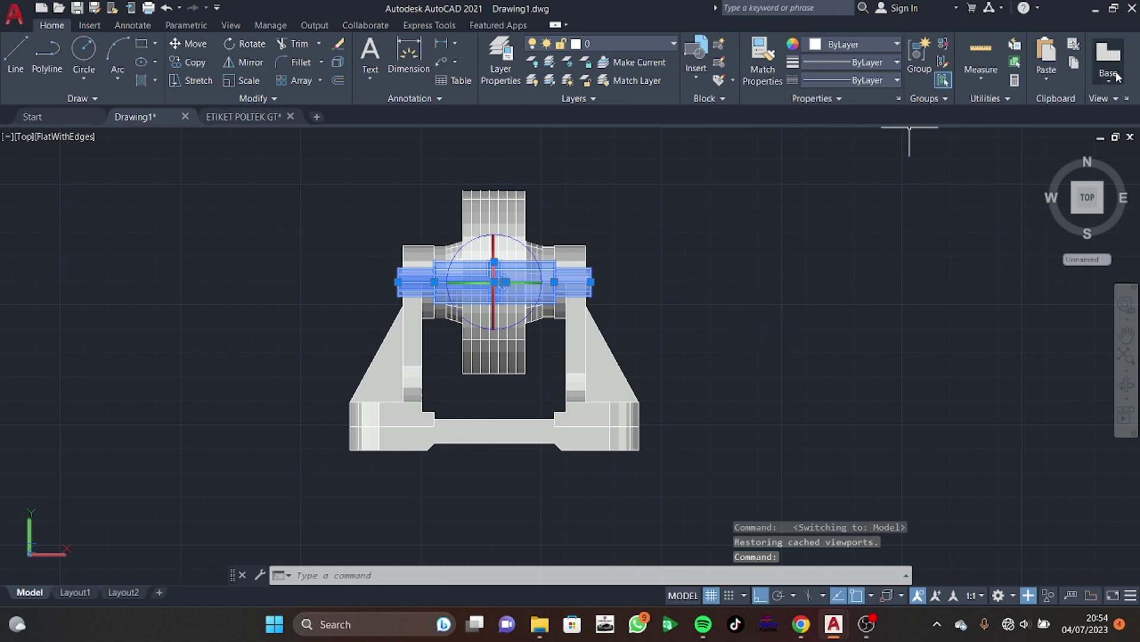
click(1052, 102)
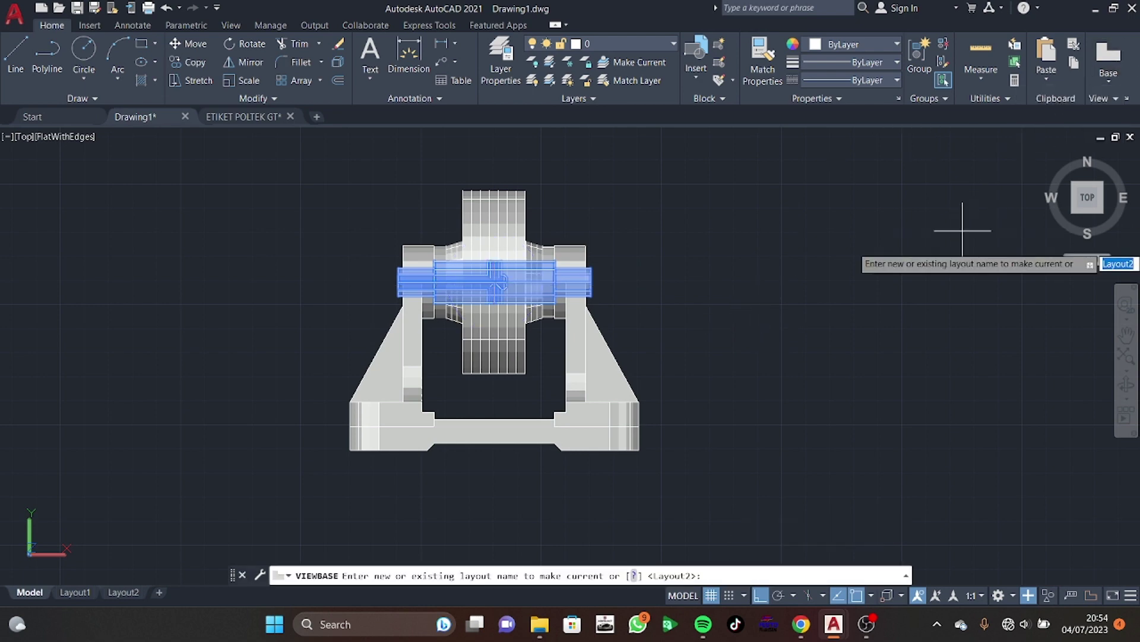
key(Return)
click(1023, 195)
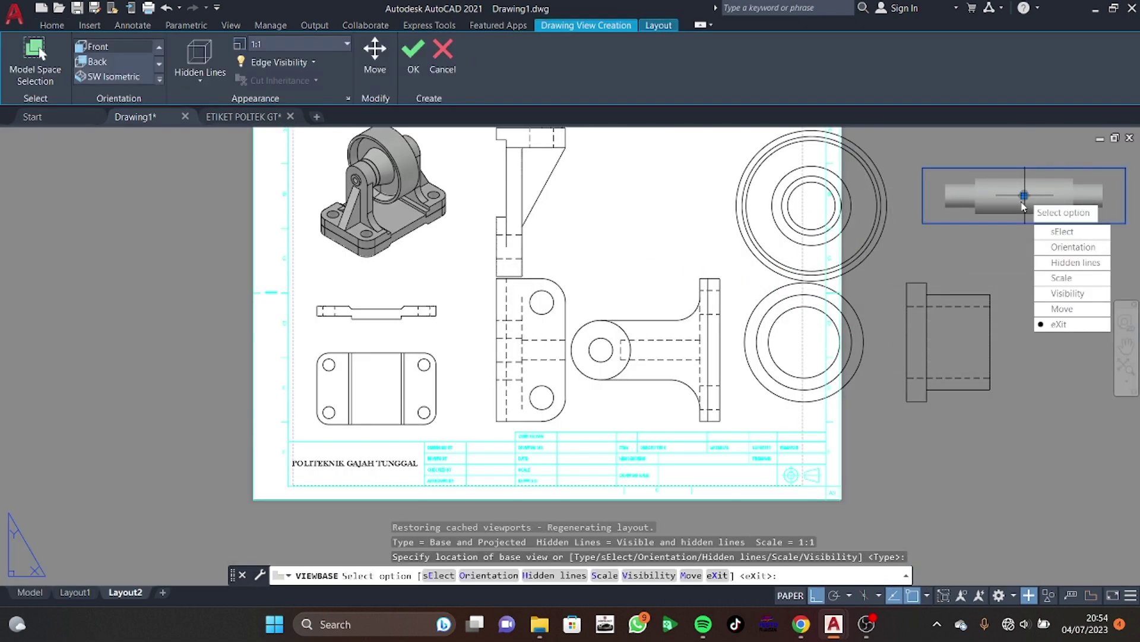
click(1063, 326)
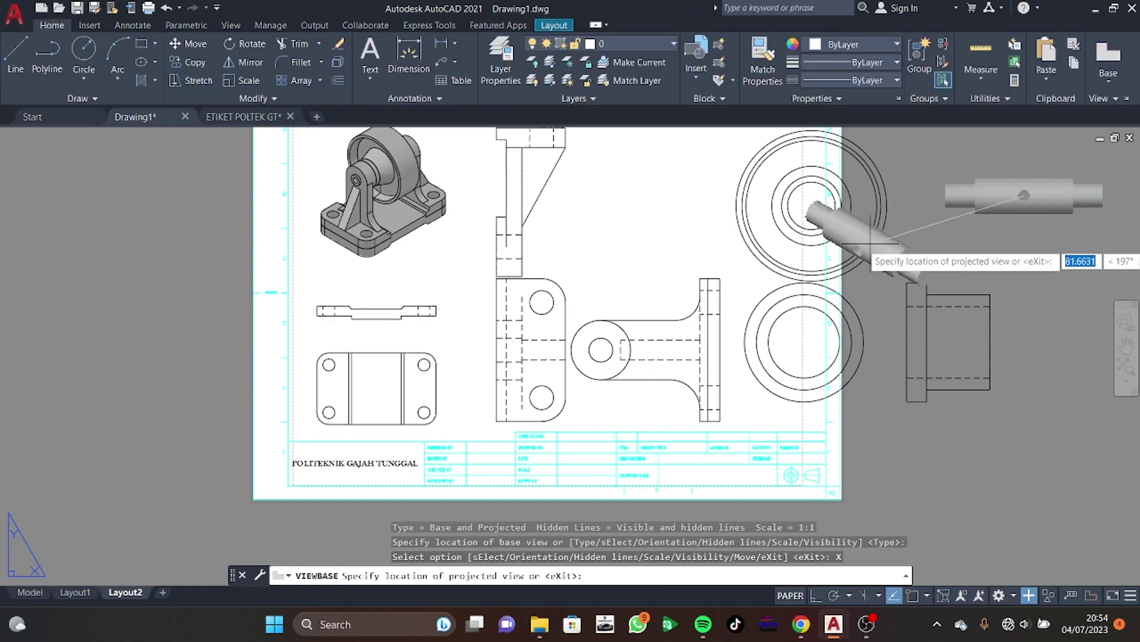
click(801, 624)
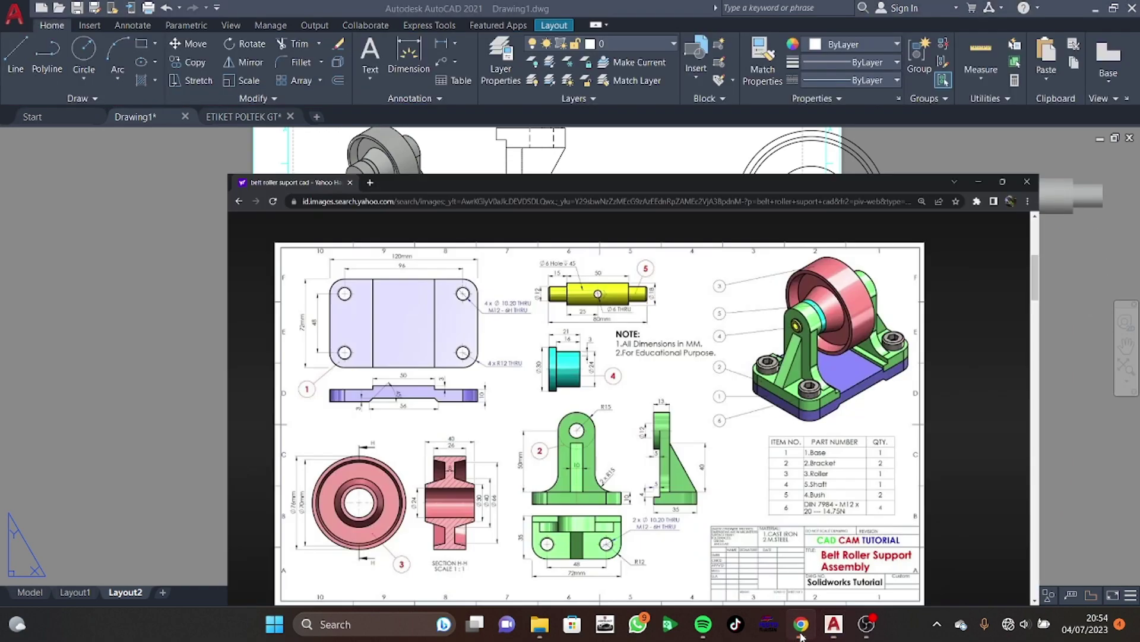
click(802, 632)
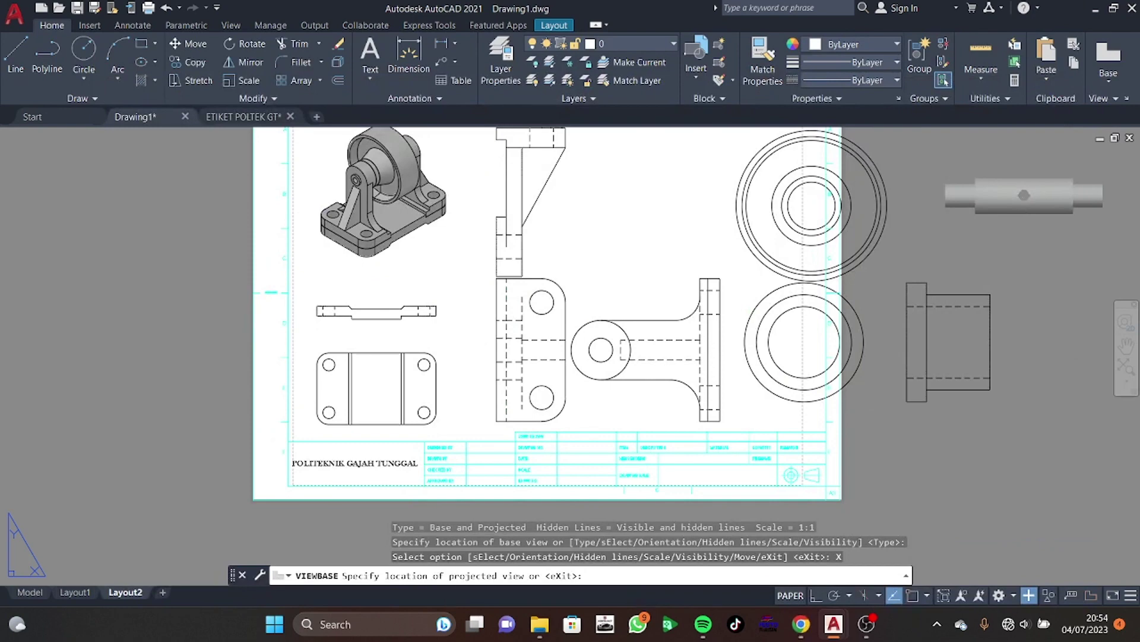
key(Return)
scroll(882, 236, up, 3)
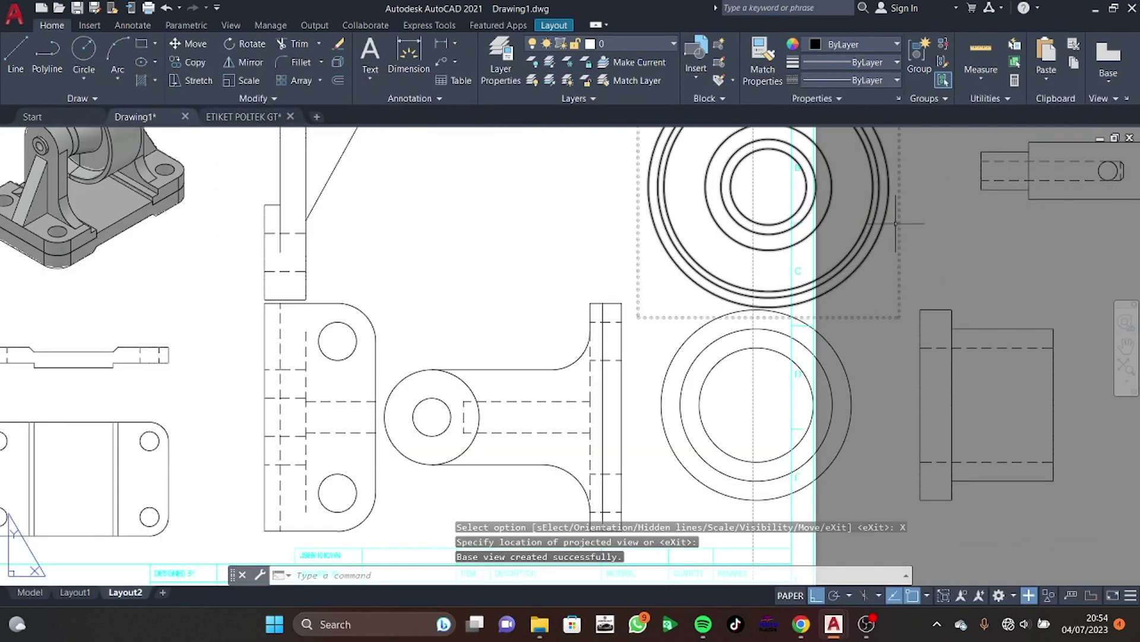
scroll(896, 224, down, 2)
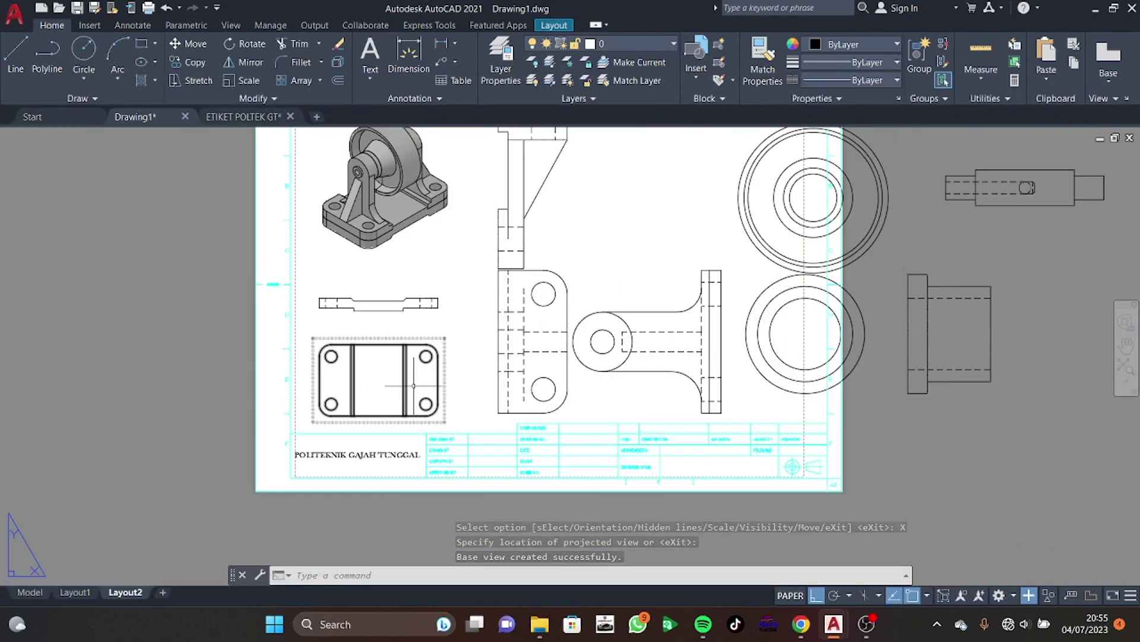
Set the bracket's side and front views to 1:2 scale
click(616, 345)
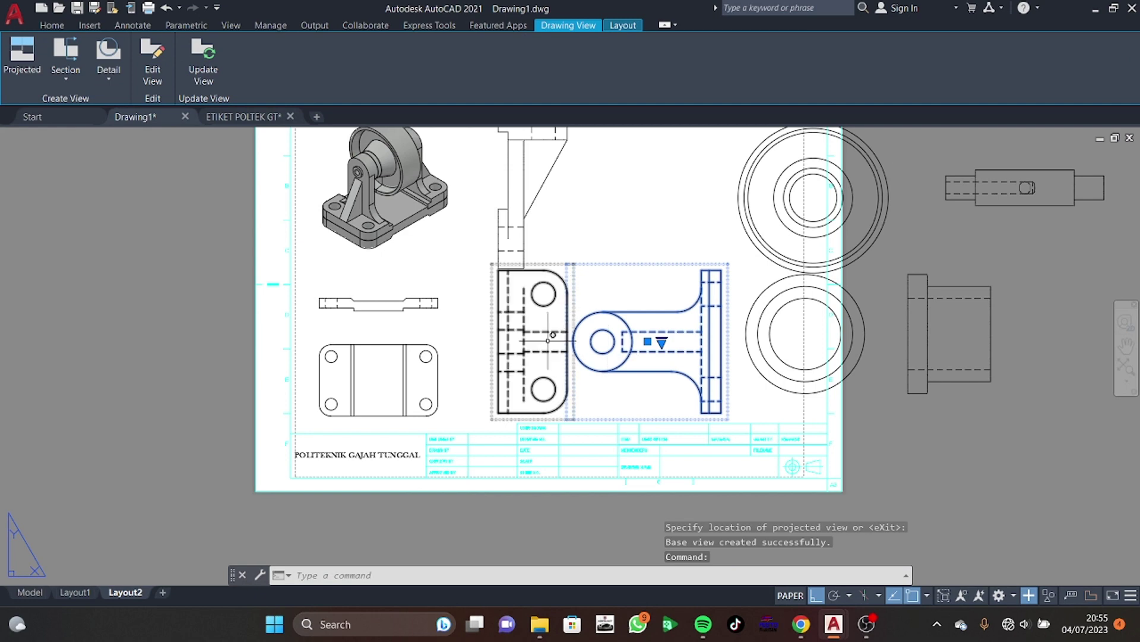
click(662, 343)
click(693, 101)
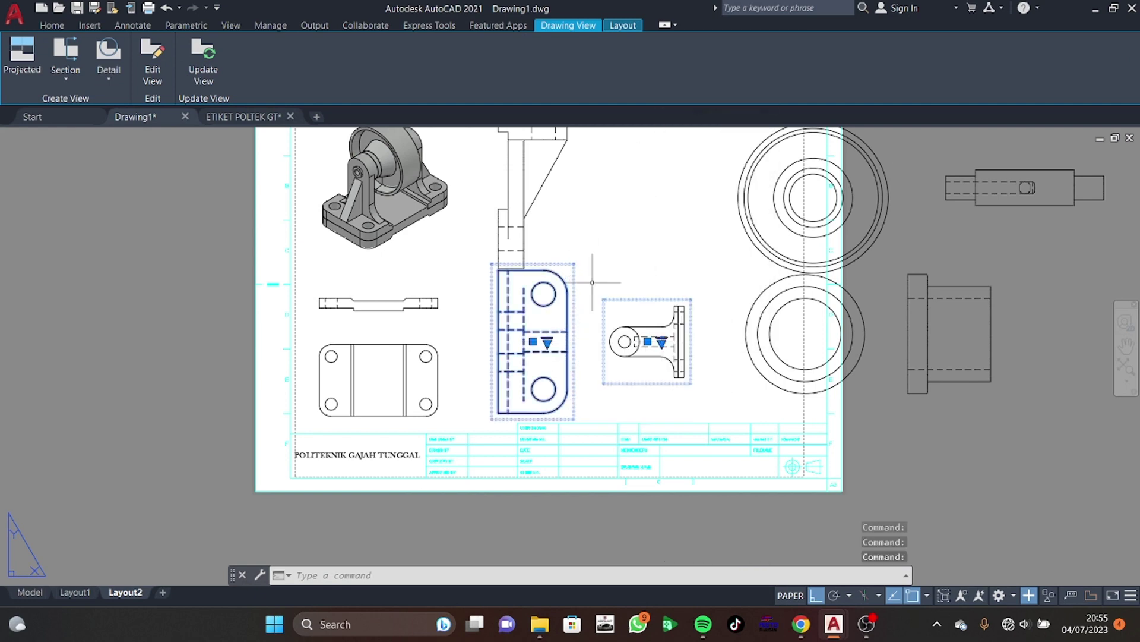
click(548, 343)
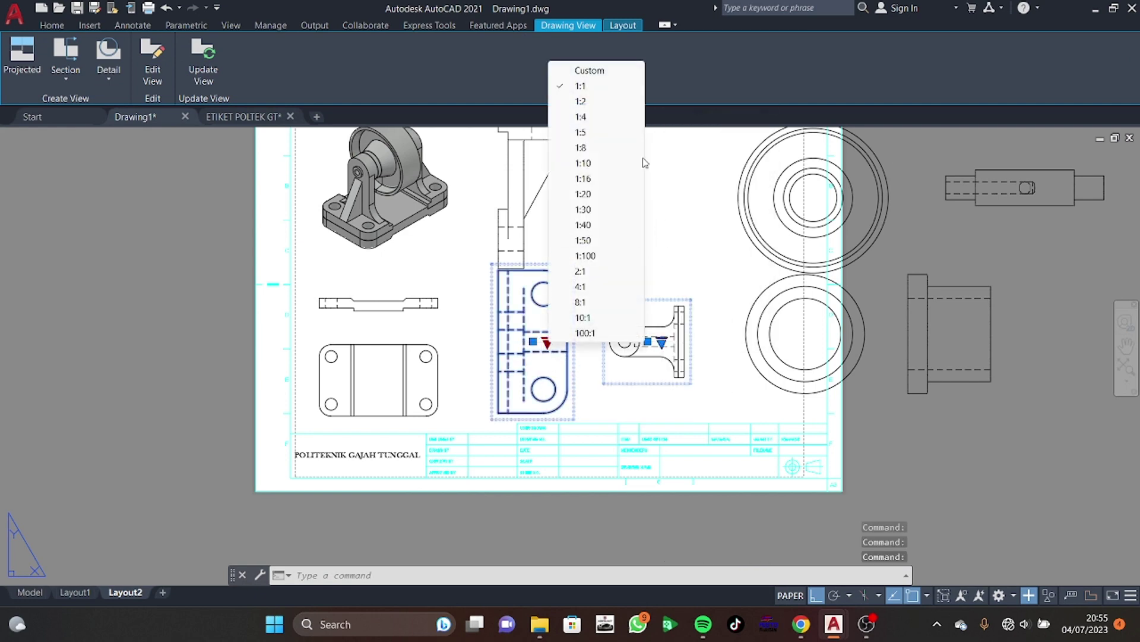
click(614, 108)
Set the roller's circular view and the bush's circular view to 1:2
middle_drag(681, 229, 504, 233)
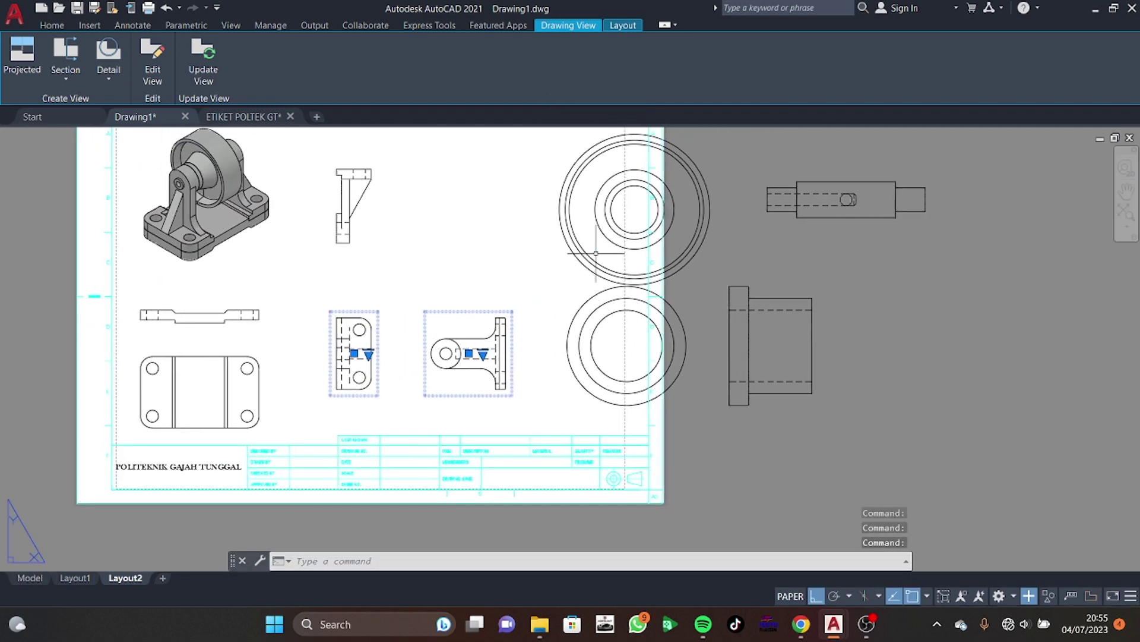
click(596, 253)
click(650, 209)
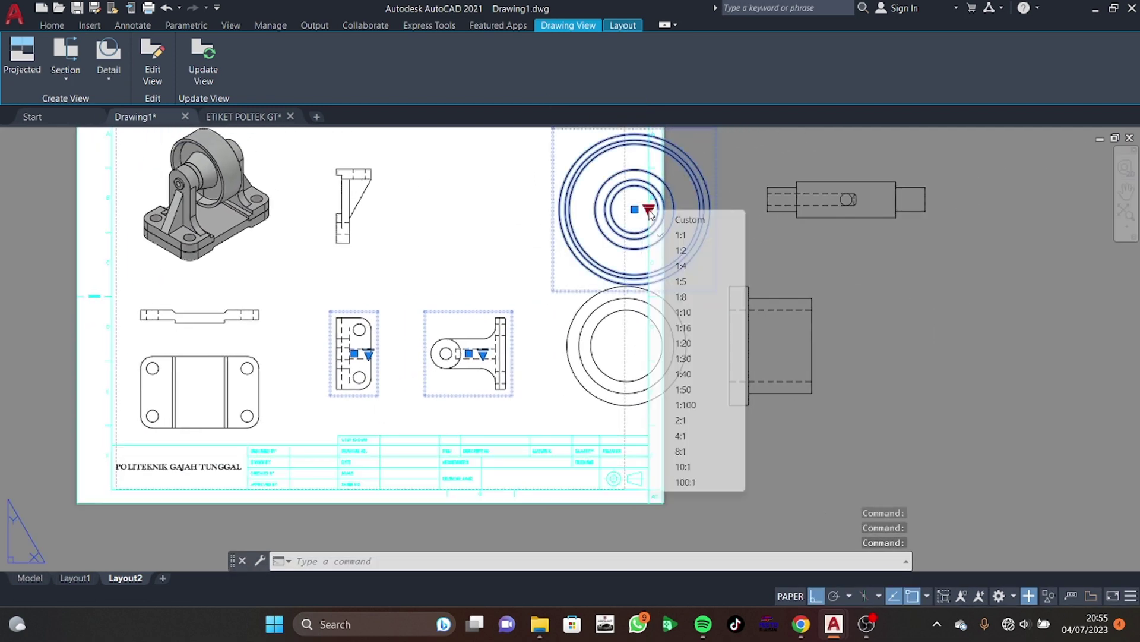
click(687, 250)
click(674, 321)
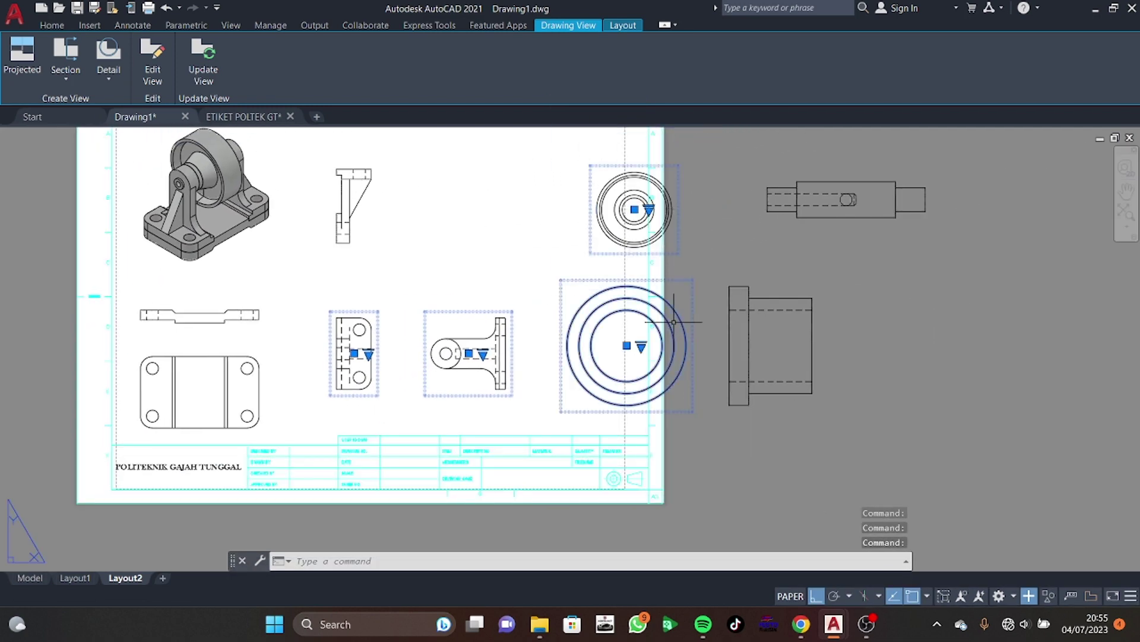
click(643, 347)
click(676, 106)
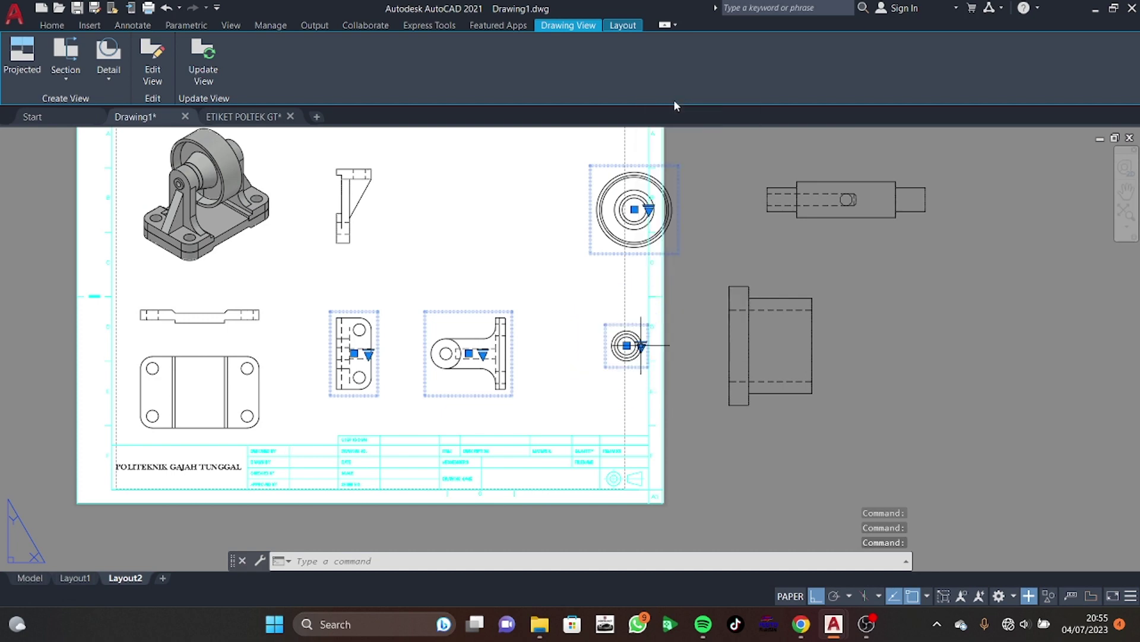
Set the bushing view and the off-sheet shaft view to 1:2 scale
click(773, 339)
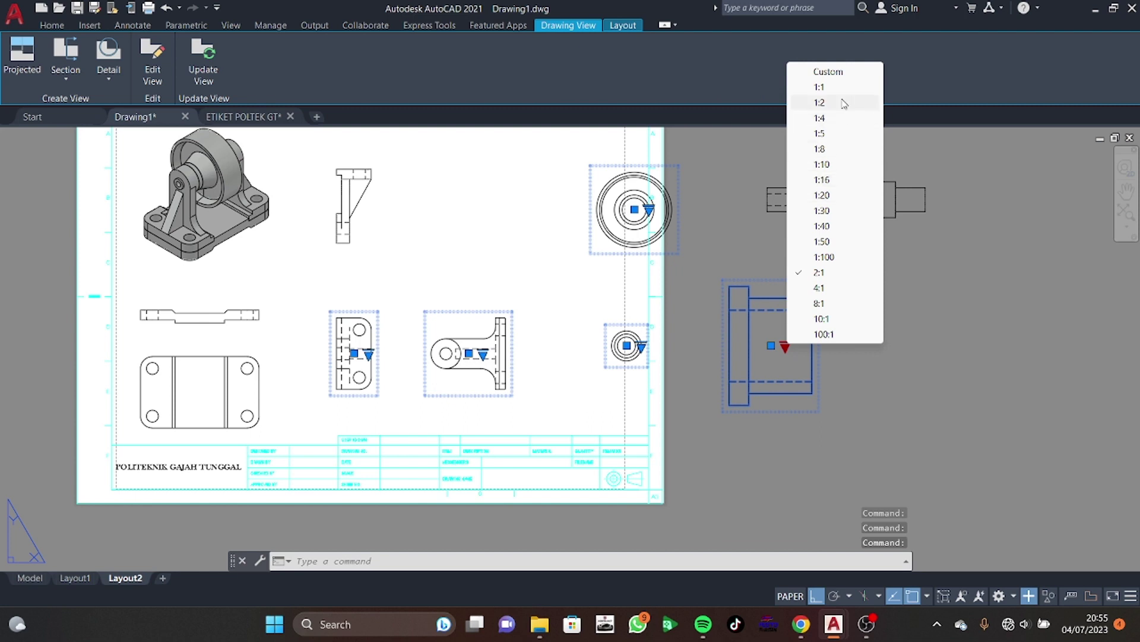
click(820, 102)
click(878, 201)
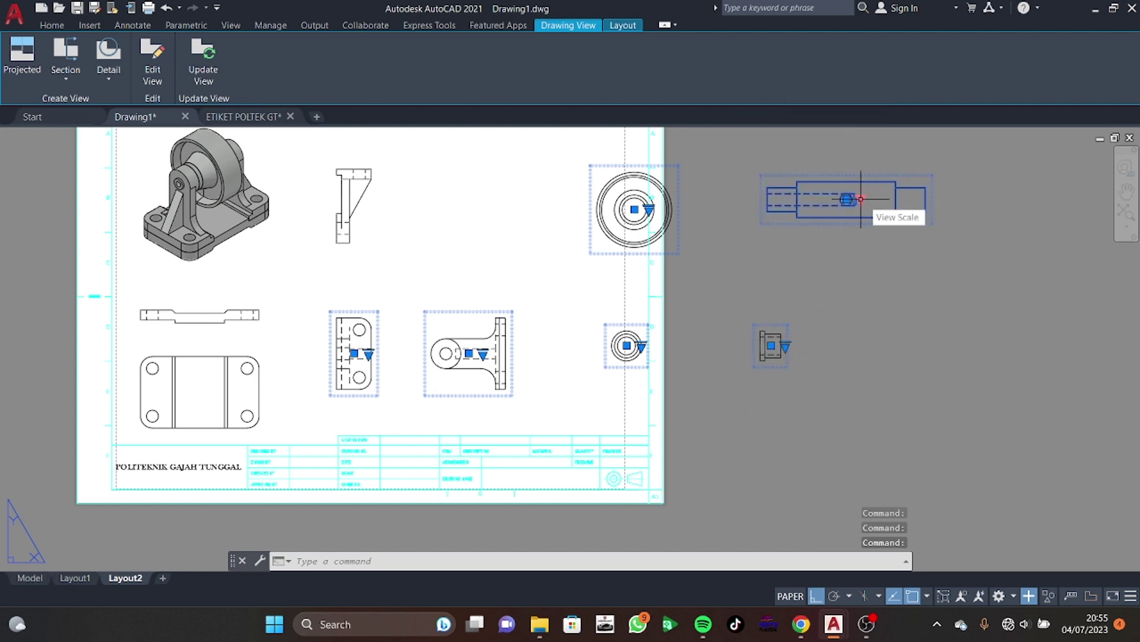
click(861, 199)
click(897, 241)
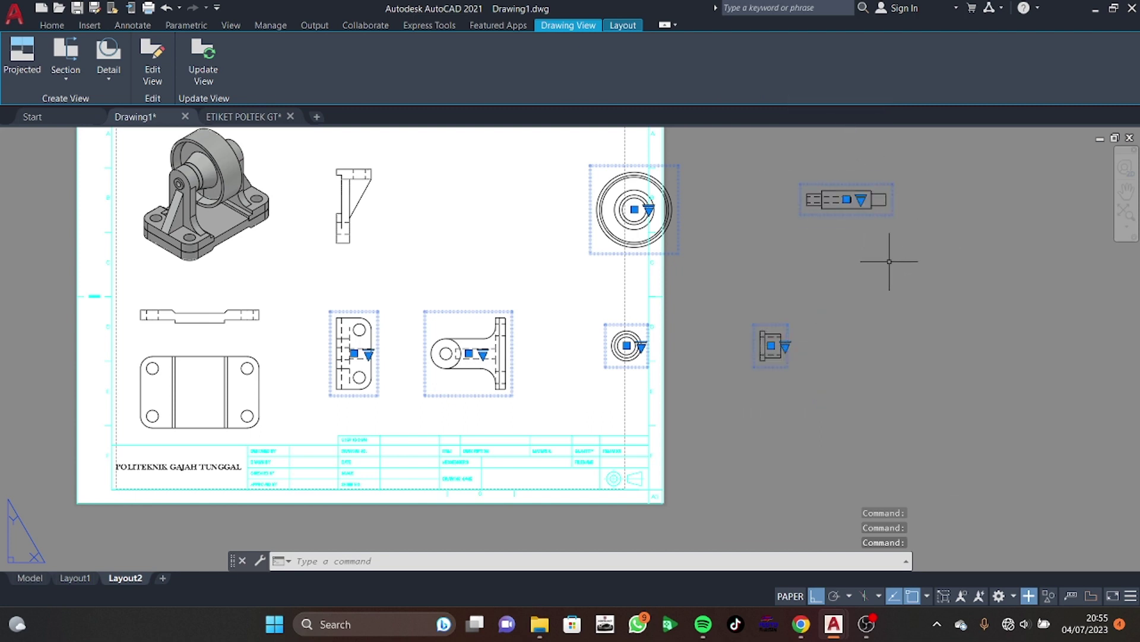
key(Escape)
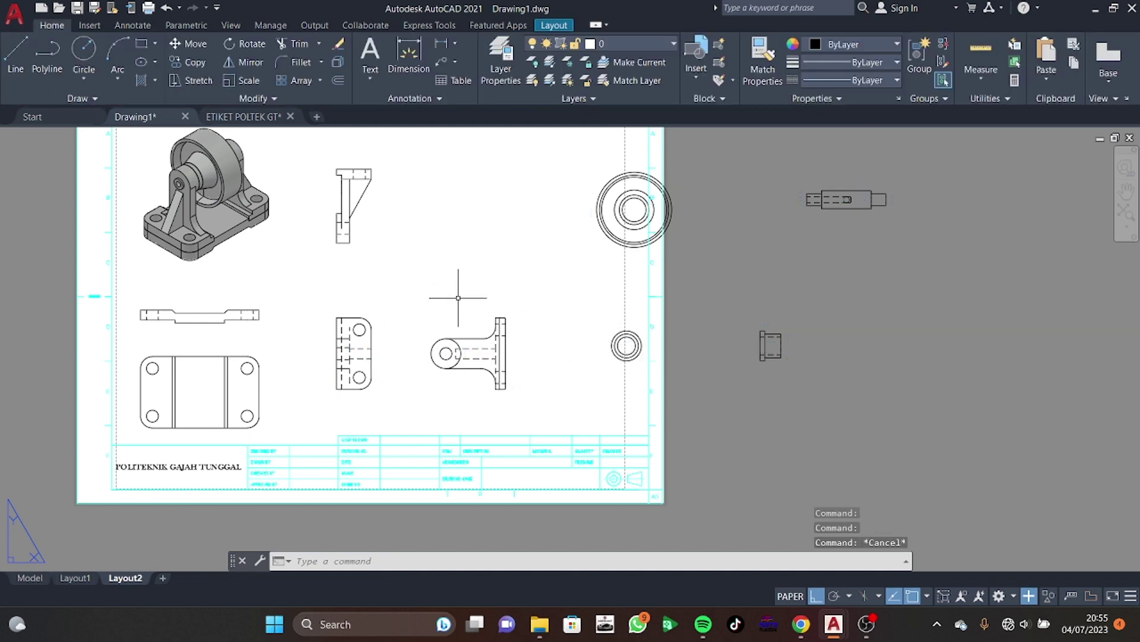
Move the upper bracket view down toward the view below, and start shifting the right bracket view left
click(358, 211)
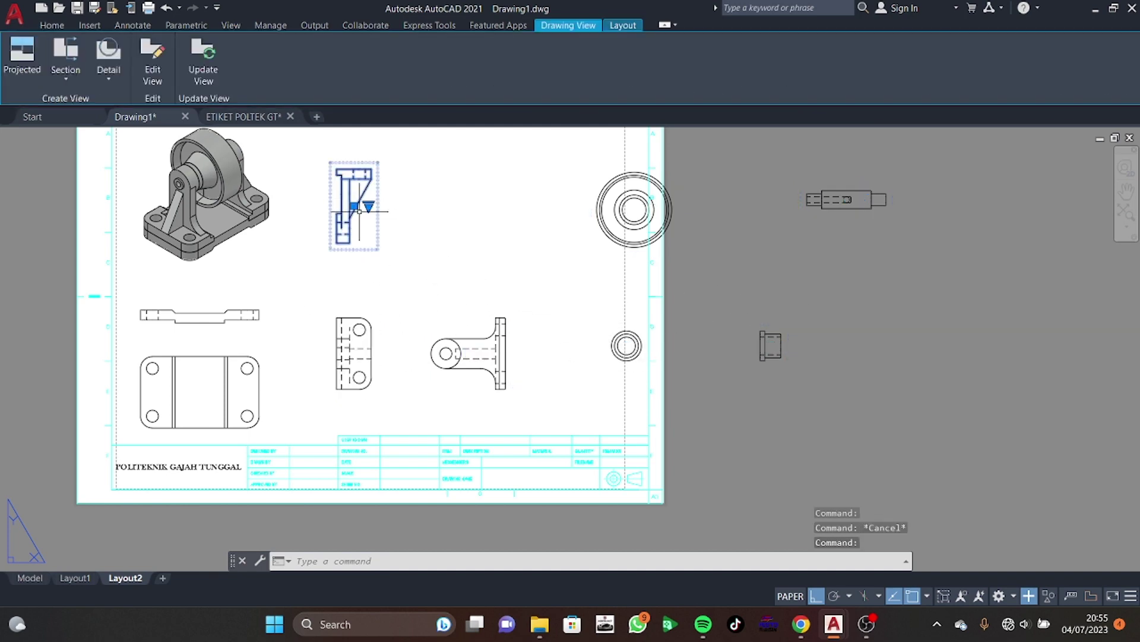
click(354, 205)
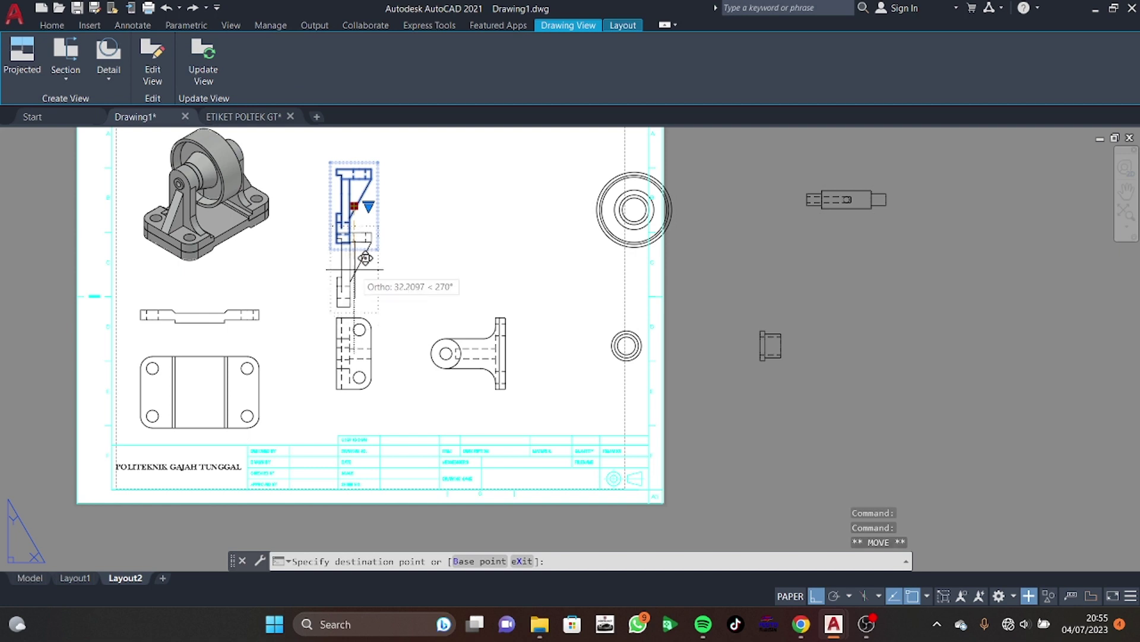
click(354, 269)
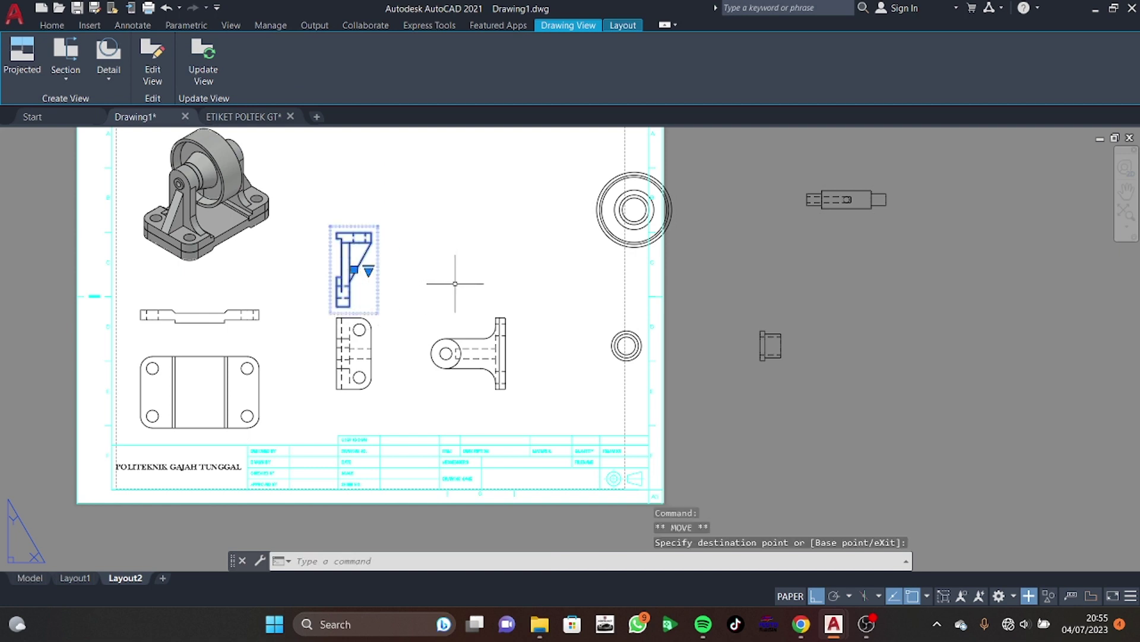
key(Escape)
click(475, 354)
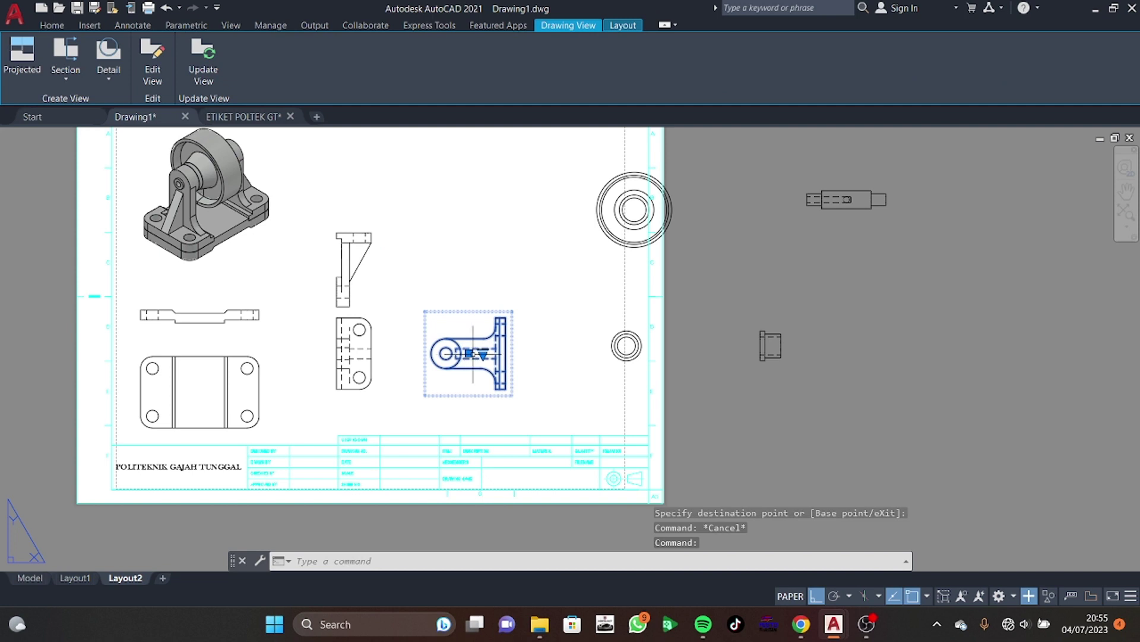
click(470, 354)
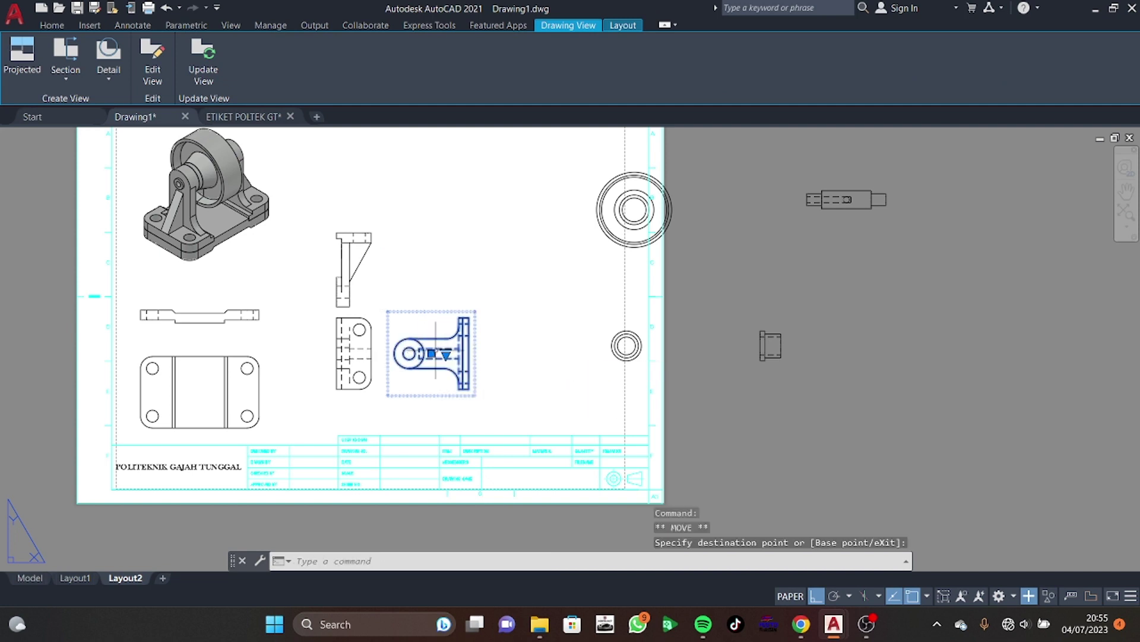
key(Escape)
Rotate the upper and lower middle bracket views by 180°
click(339, 267)
right_click(336, 238)
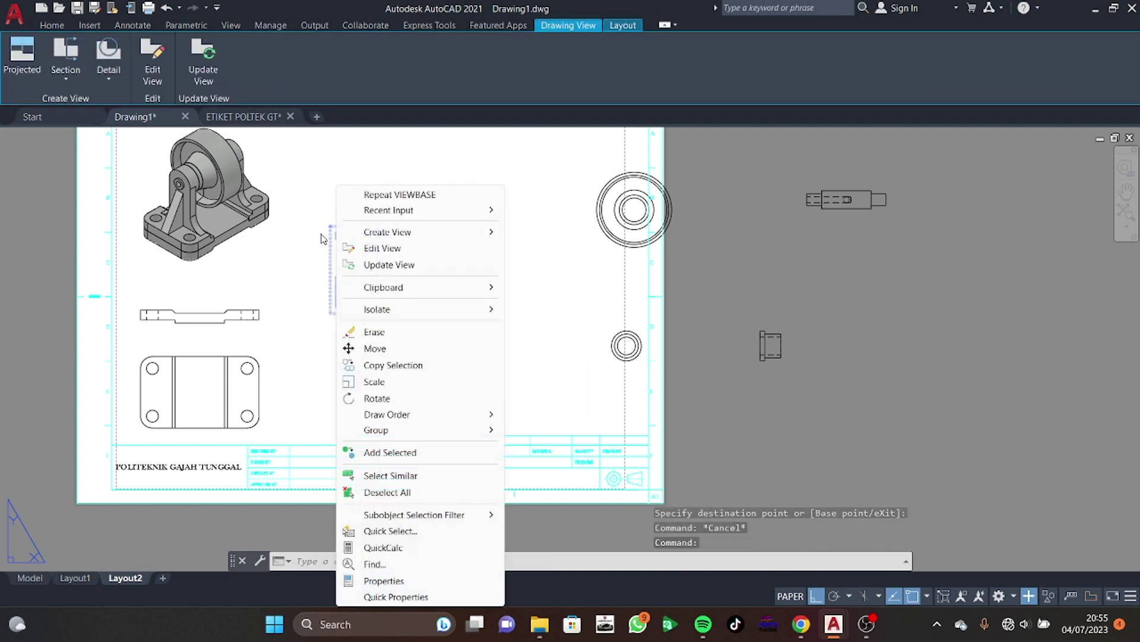
click(406, 398)
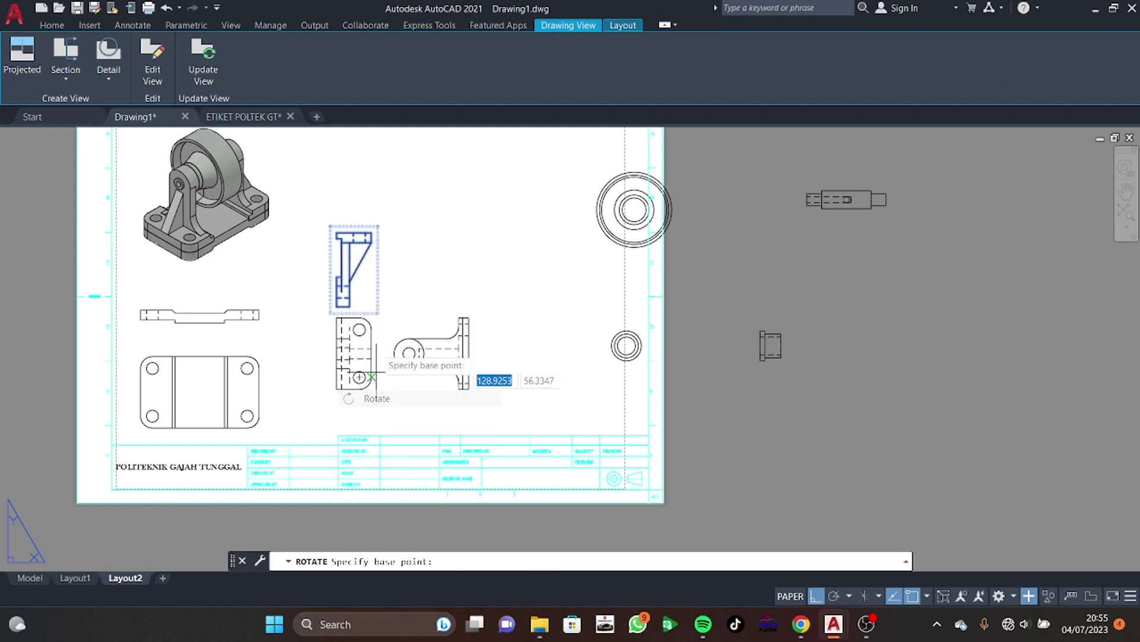
click(364, 275)
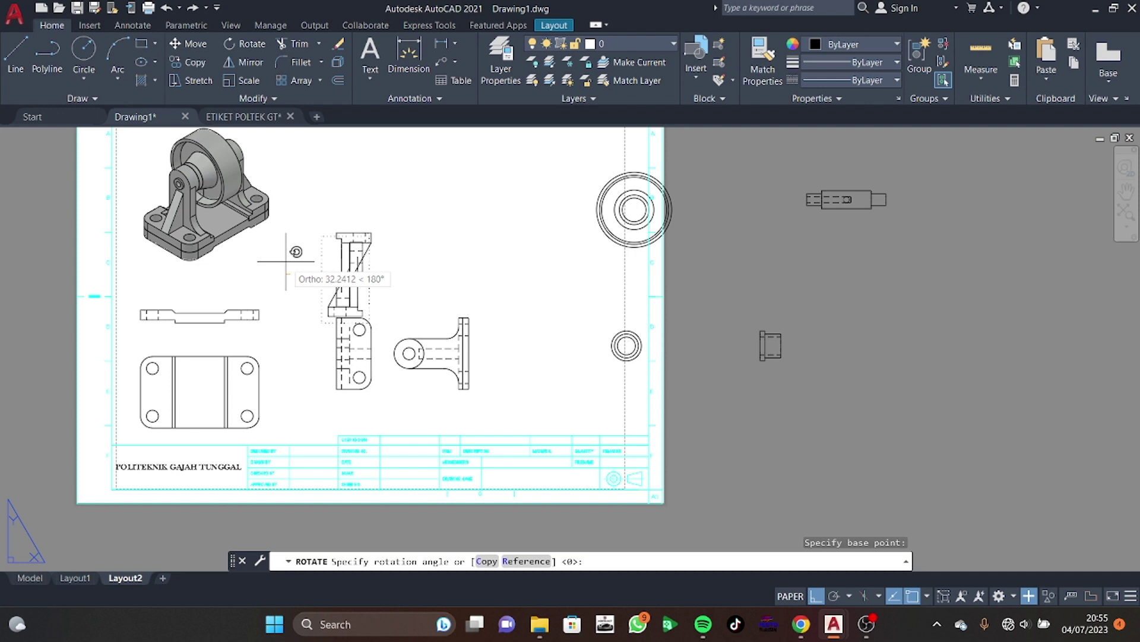
click(341, 279)
click(349, 286)
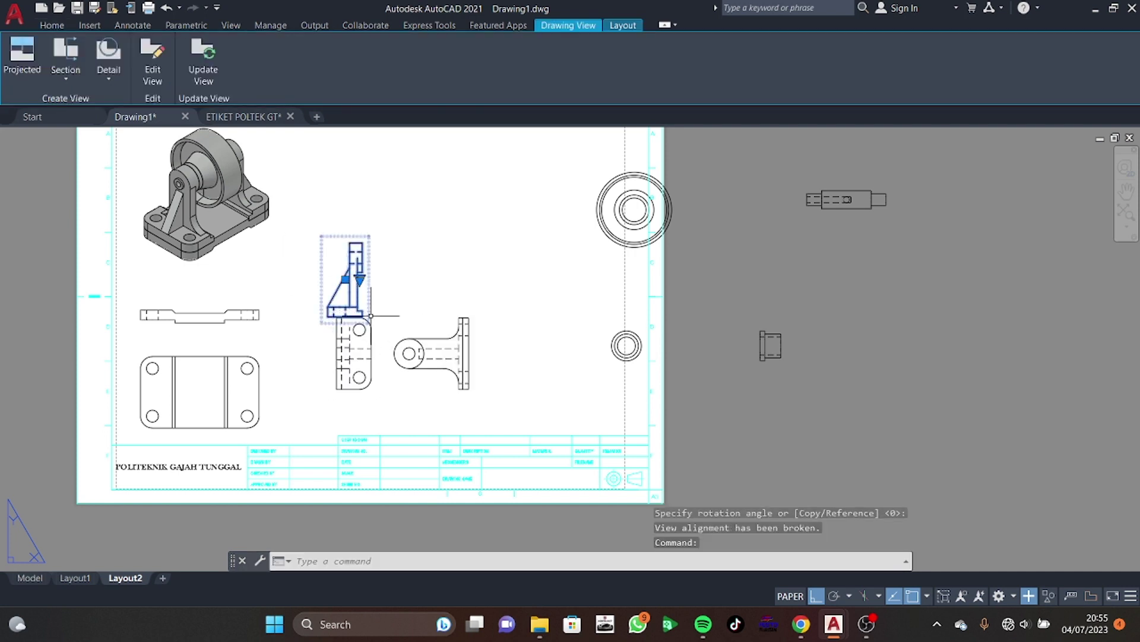
key(Escape)
click(356, 352)
right_click(367, 354)
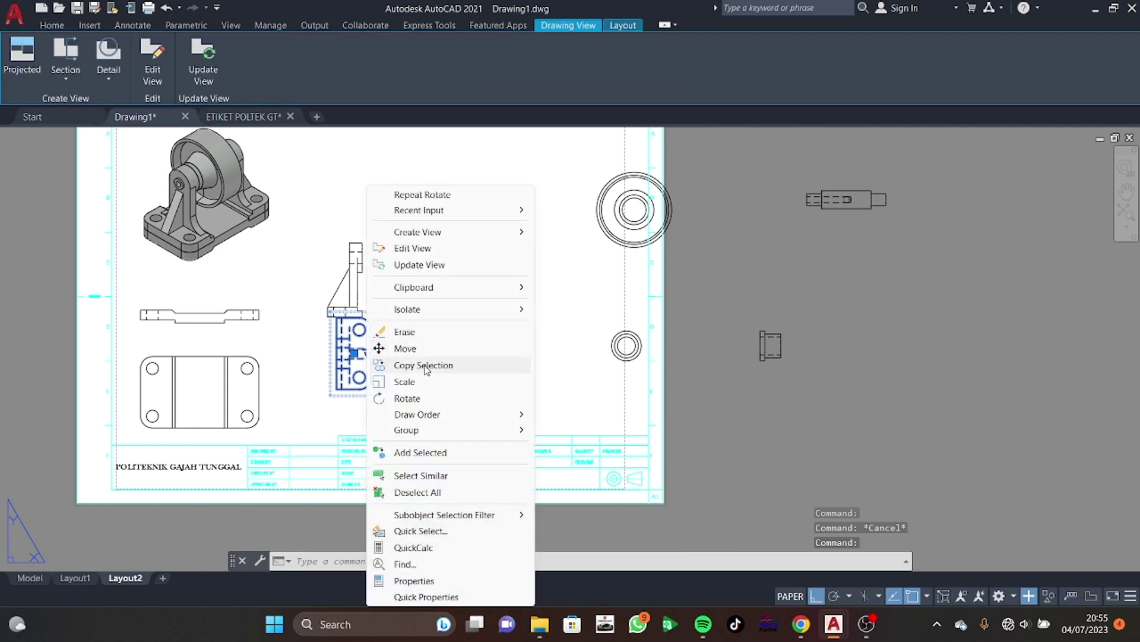
click(415, 398)
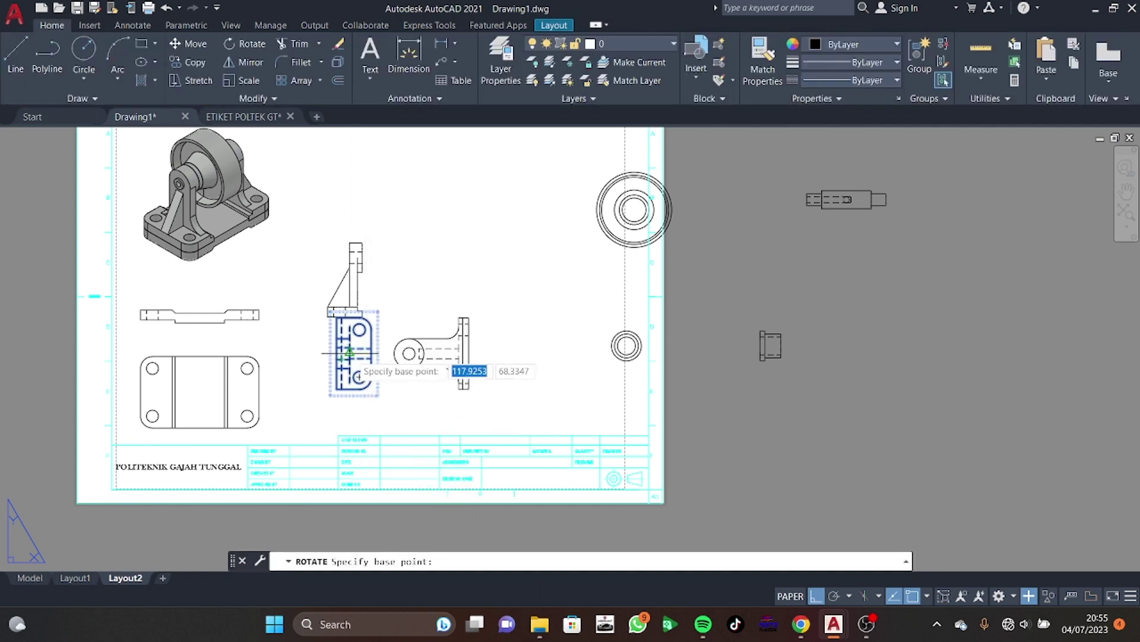
click(360, 388)
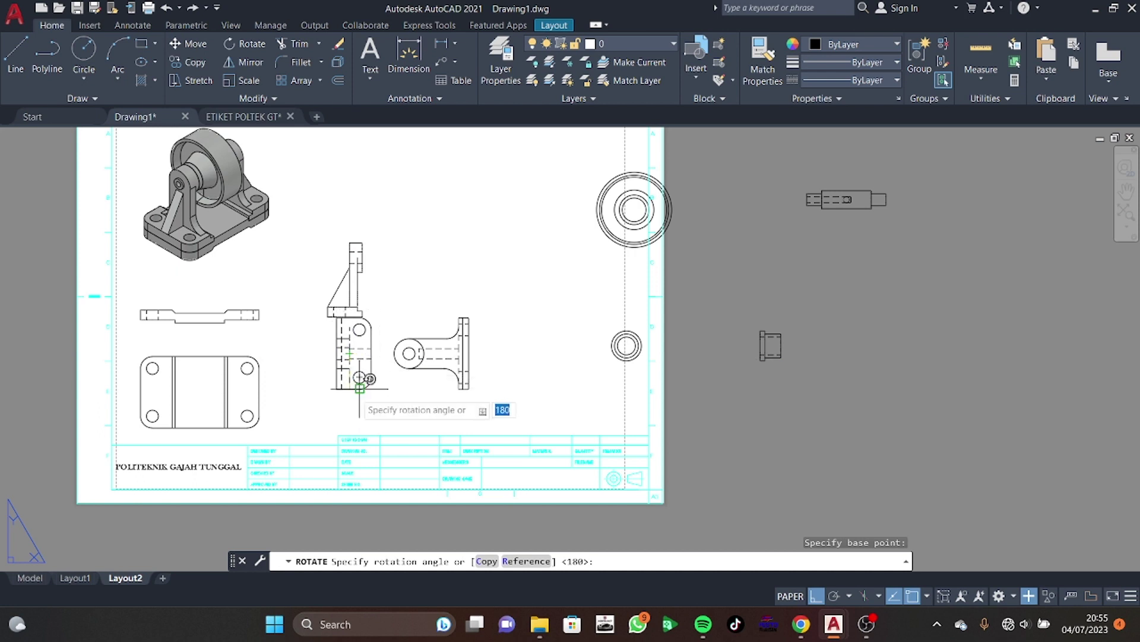
click(296, 355)
Rotate the right bracket view 180° about the part's centre
click(432, 353)
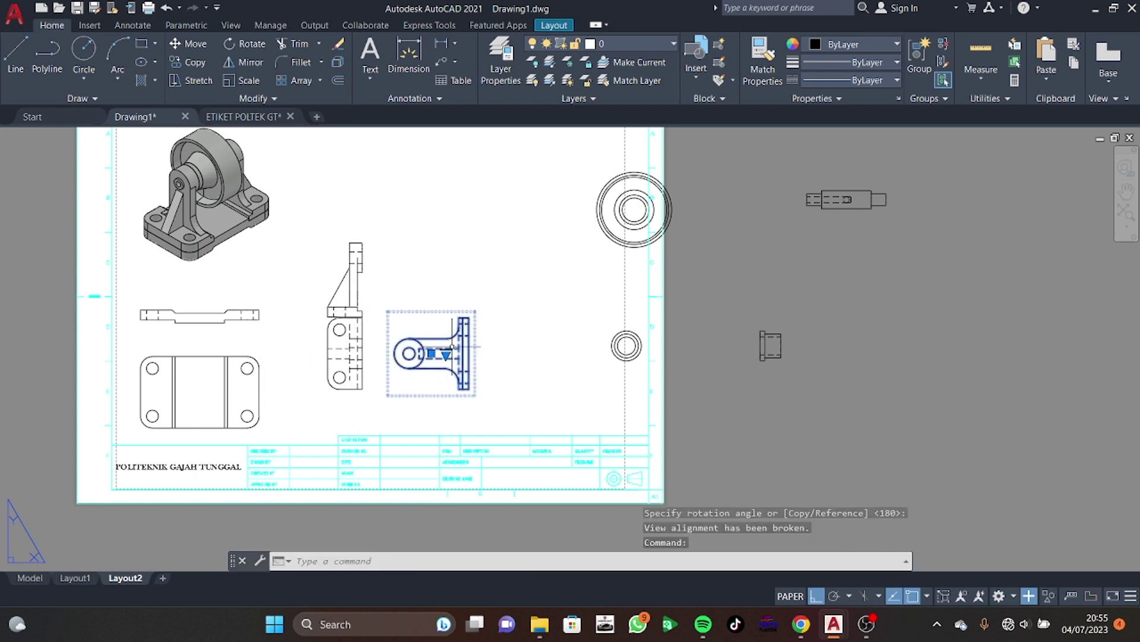
right_click(432, 354)
click(468, 378)
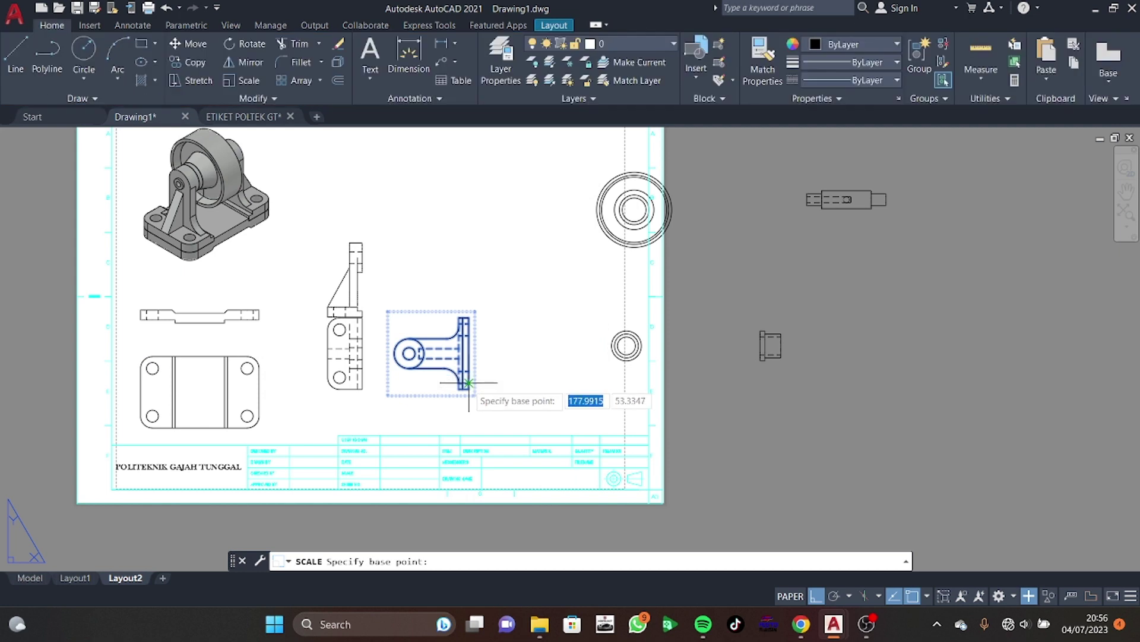
key(Escape)
right_click(445, 368)
click(442, 357)
right_click(440, 365)
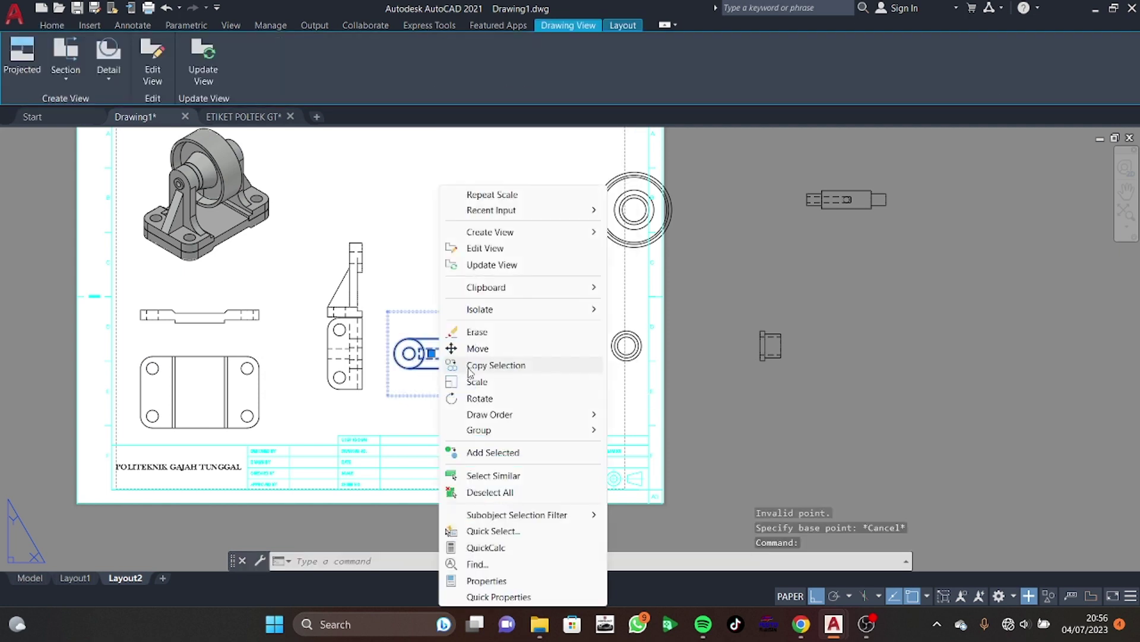
click(476, 397)
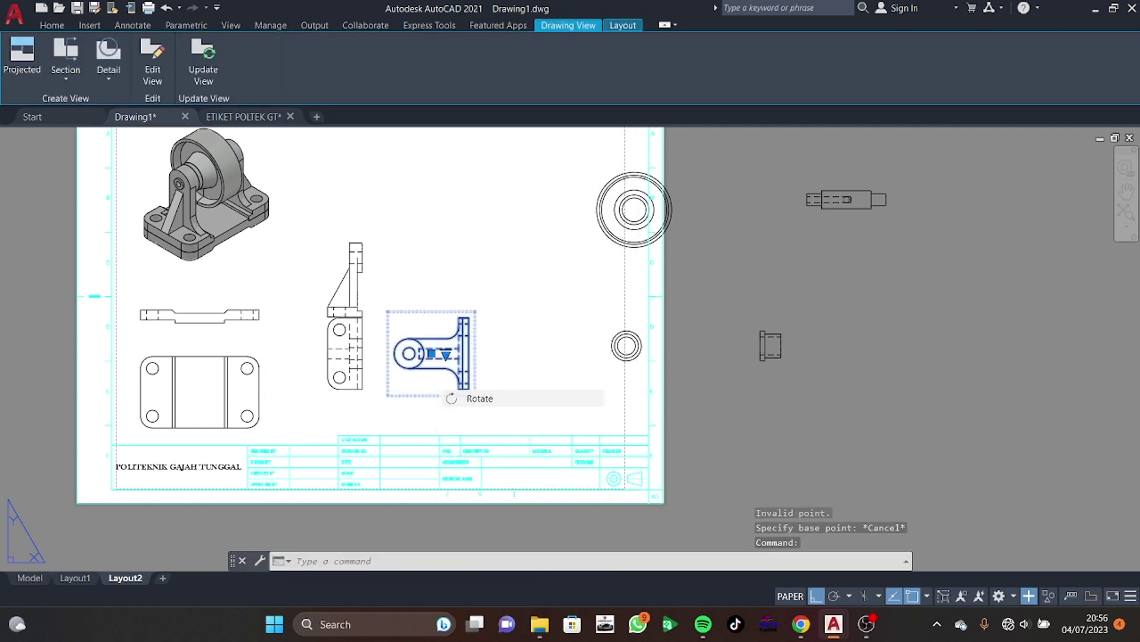
click(459, 353)
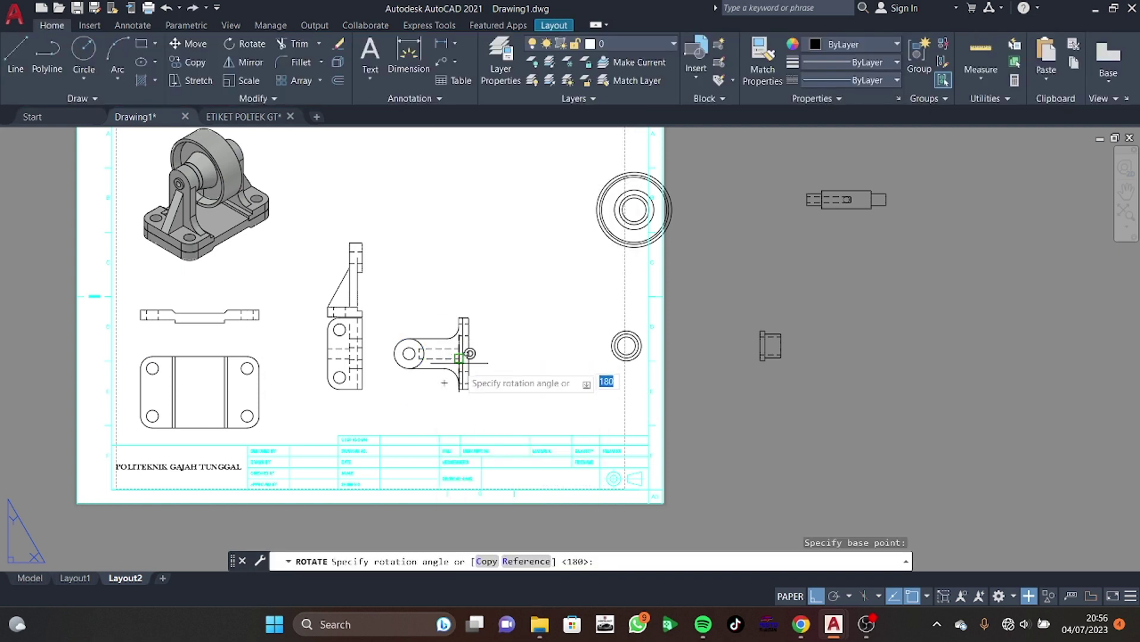
click(383, 300)
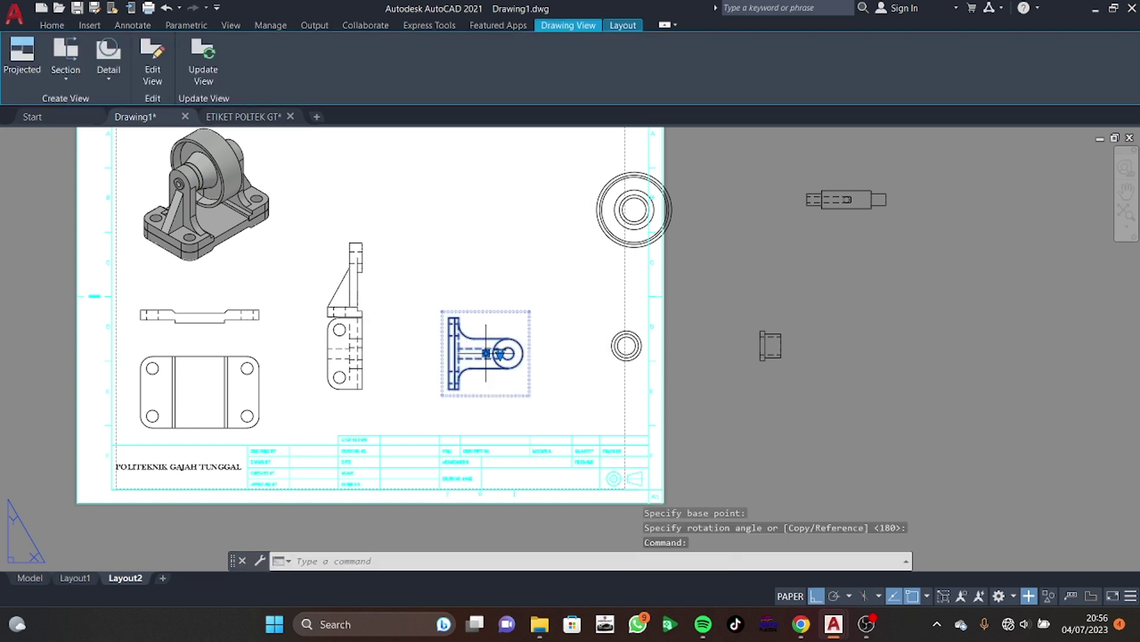
Move the right bracket view beside the lower view and raise the upper view slightly
click(486, 352)
click(430, 353)
click(358, 278)
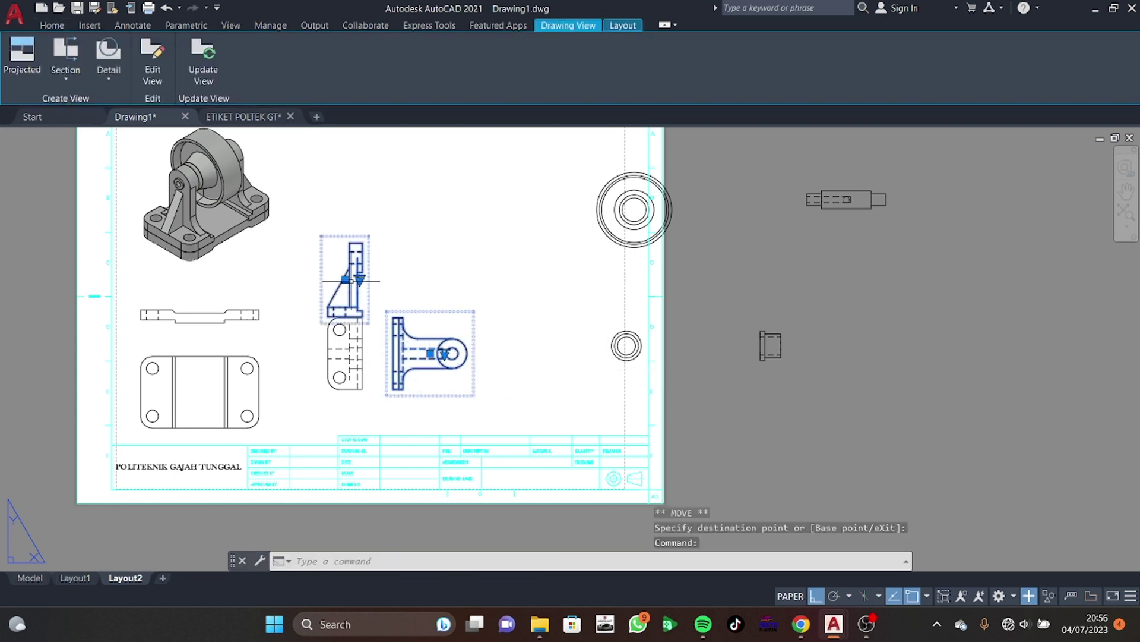
click(345, 279)
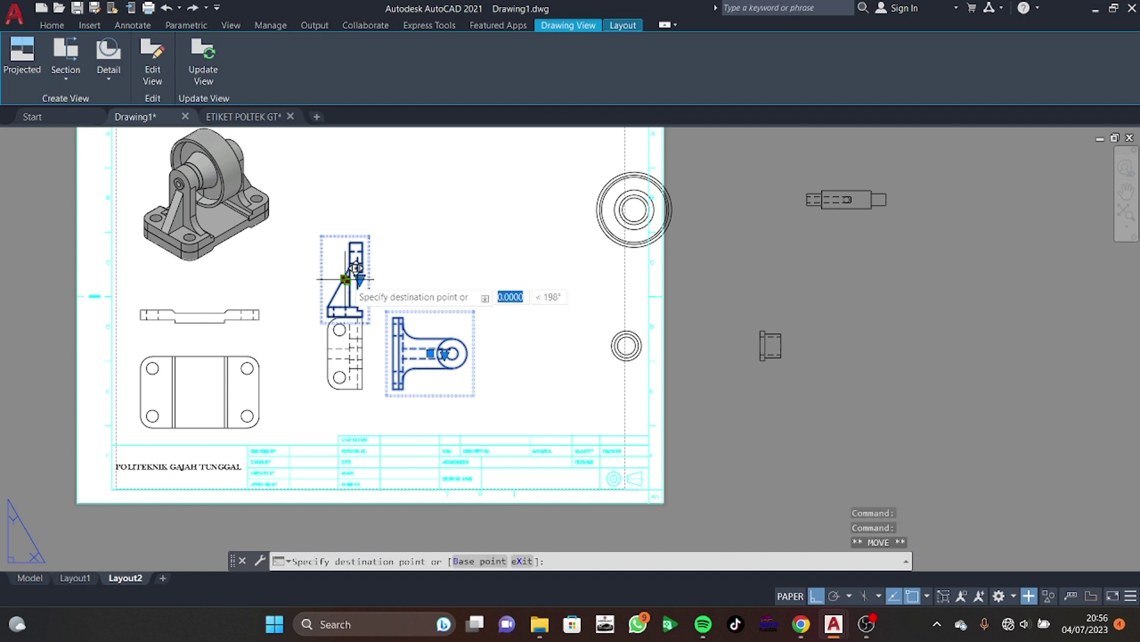
click(345, 262)
key(Escape)
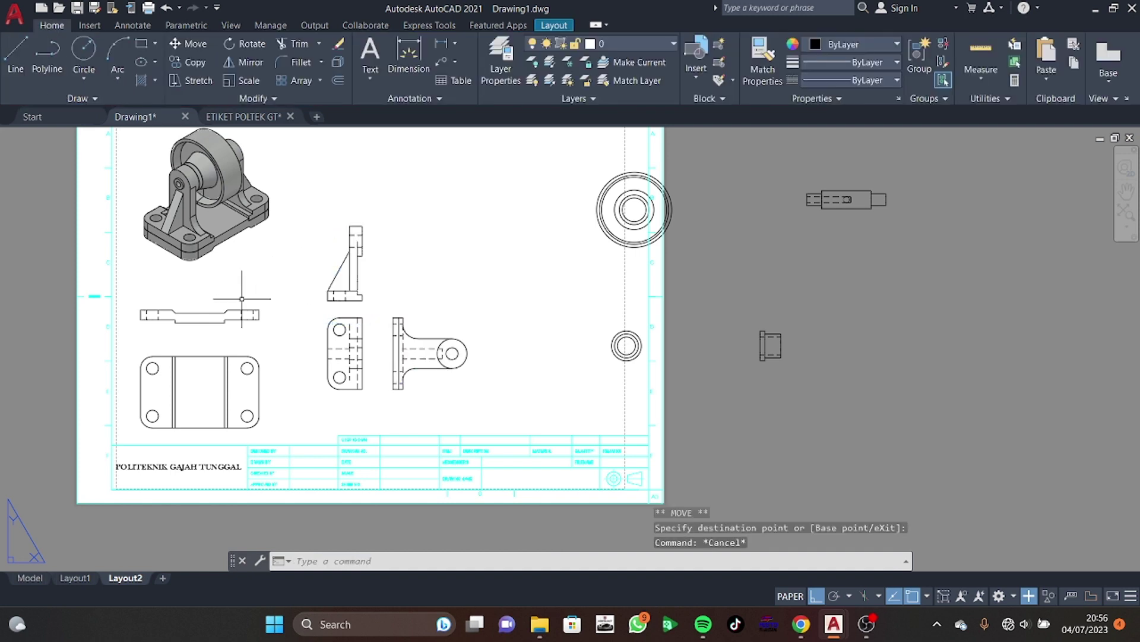
click(227, 315)
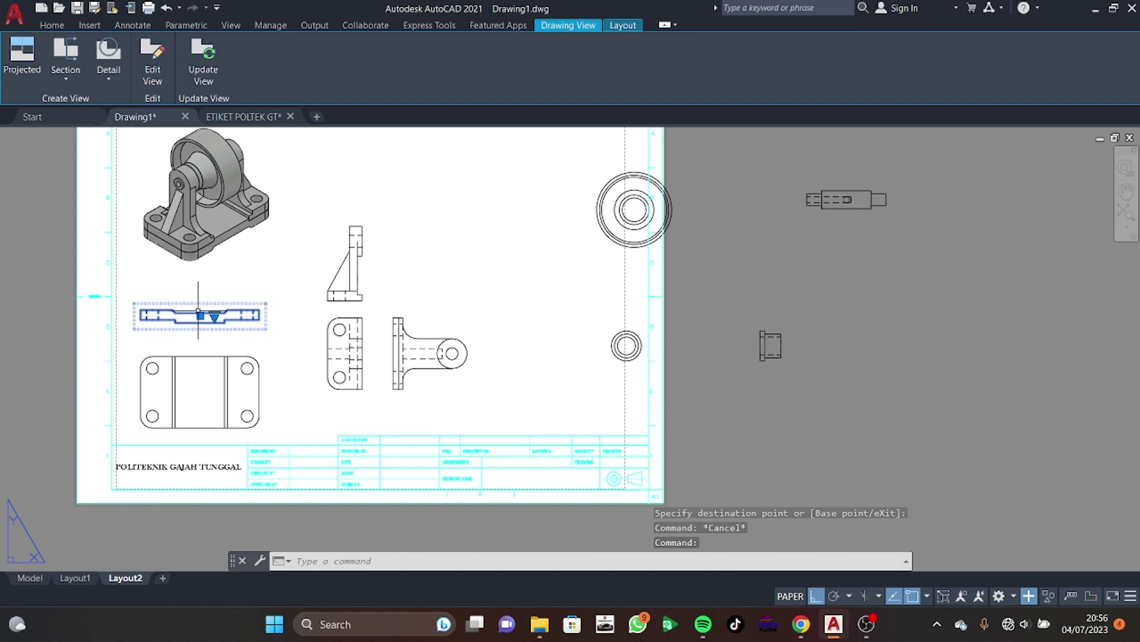
Rotate the long top view below the isometric by 180°
right_click(198, 312)
click(238, 397)
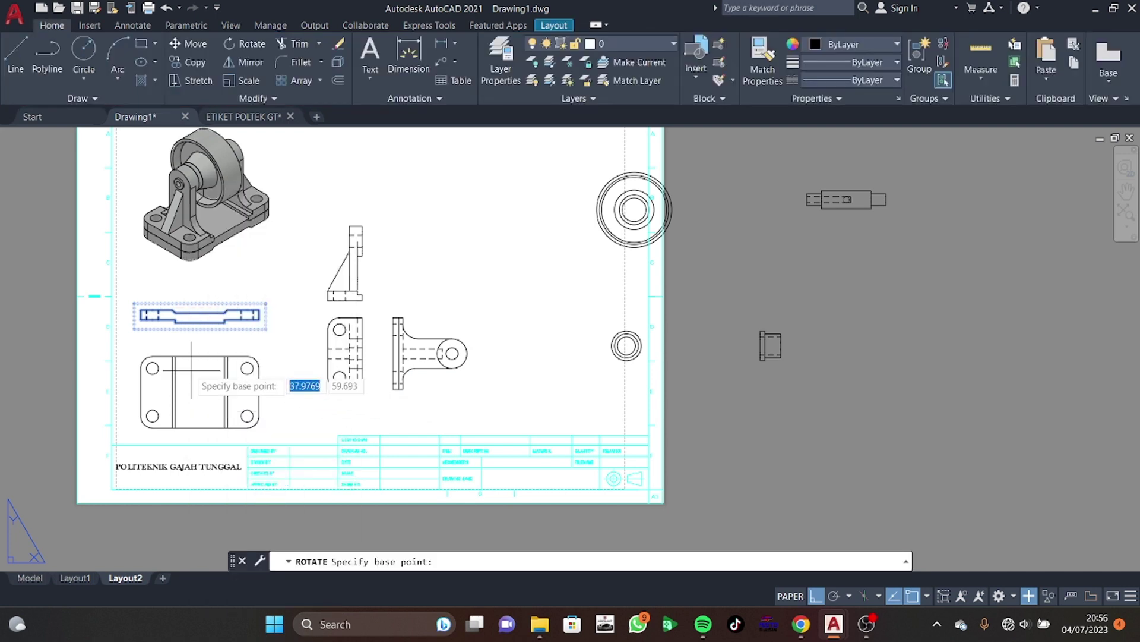
click(200, 315)
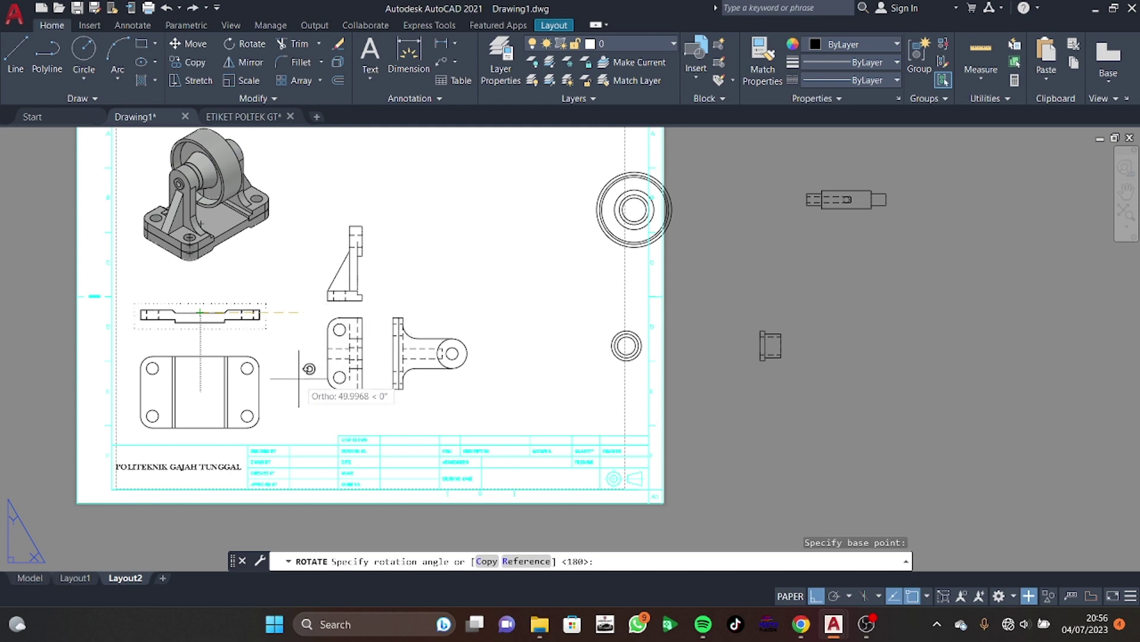
click(131, 368)
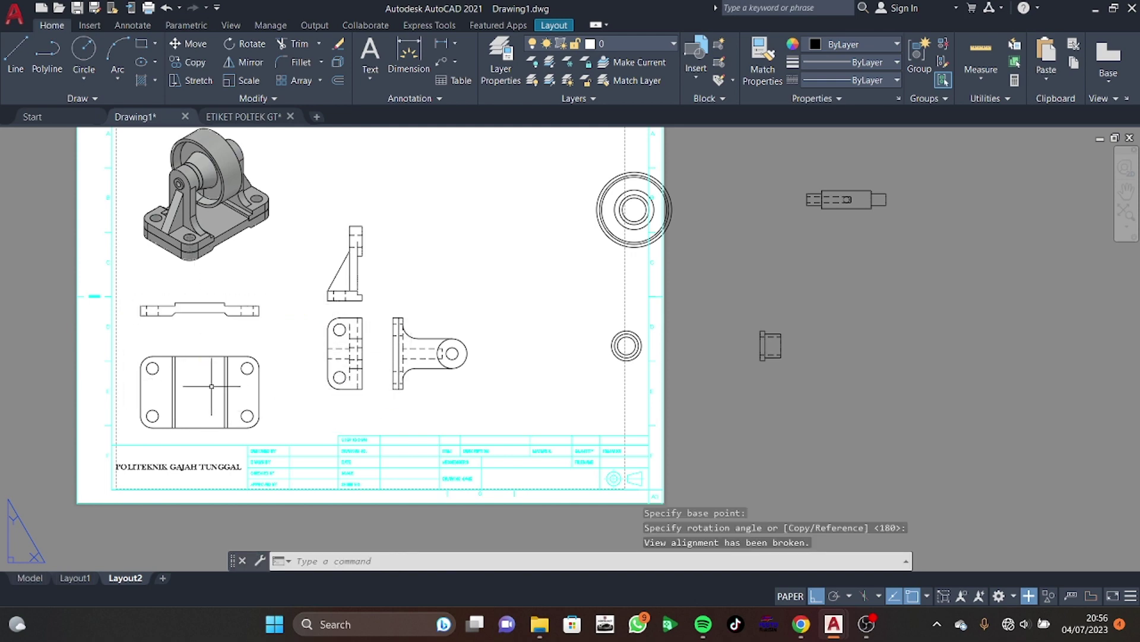
Rotate the base plate's plan view 180° about its bottom midpoint
click(212, 386)
right_click(211, 418)
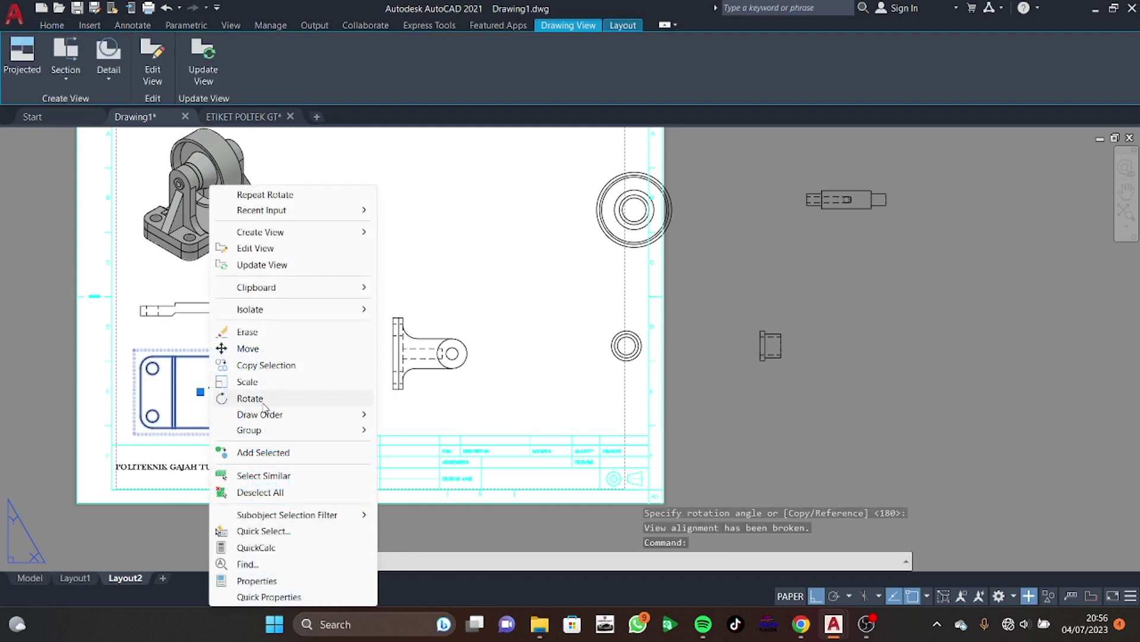
click(262, 399)
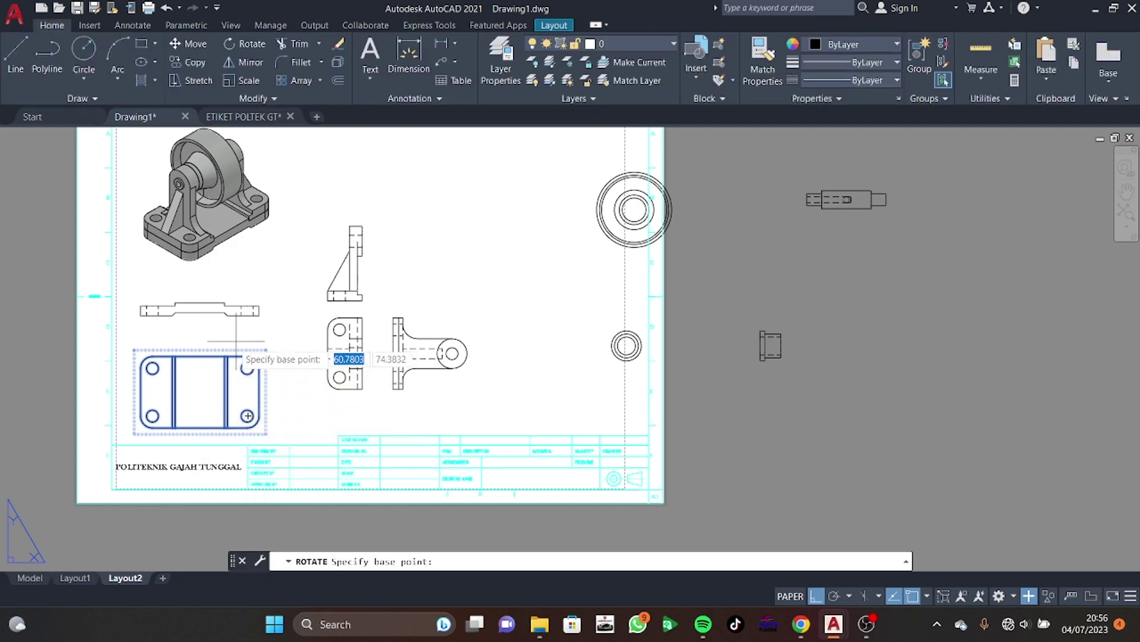
click(200, 425)
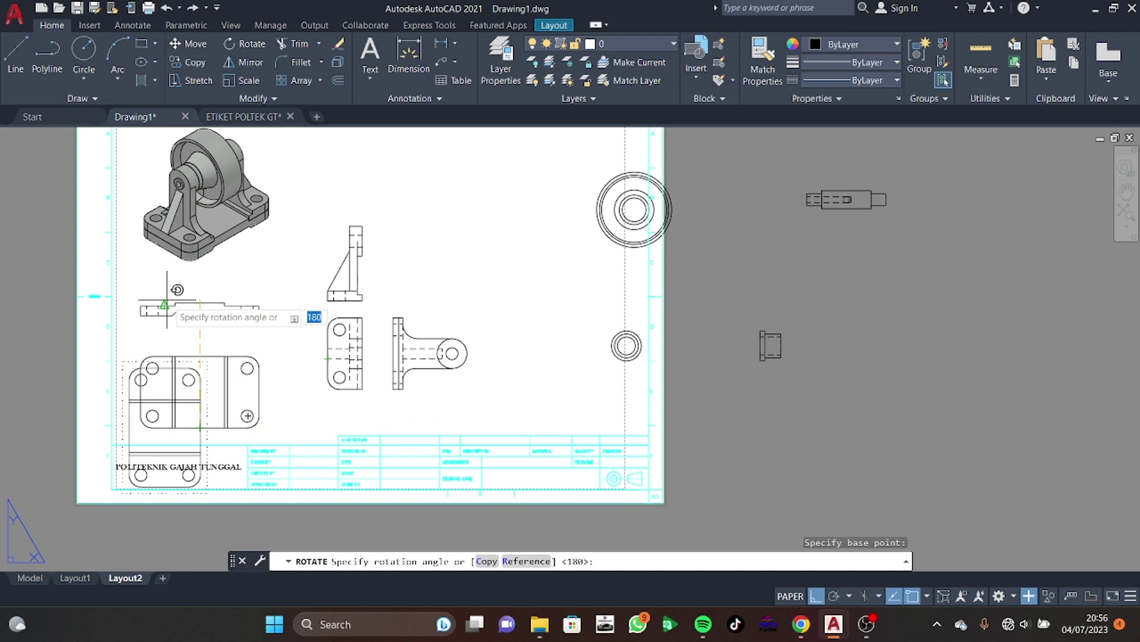
click(87, 340)
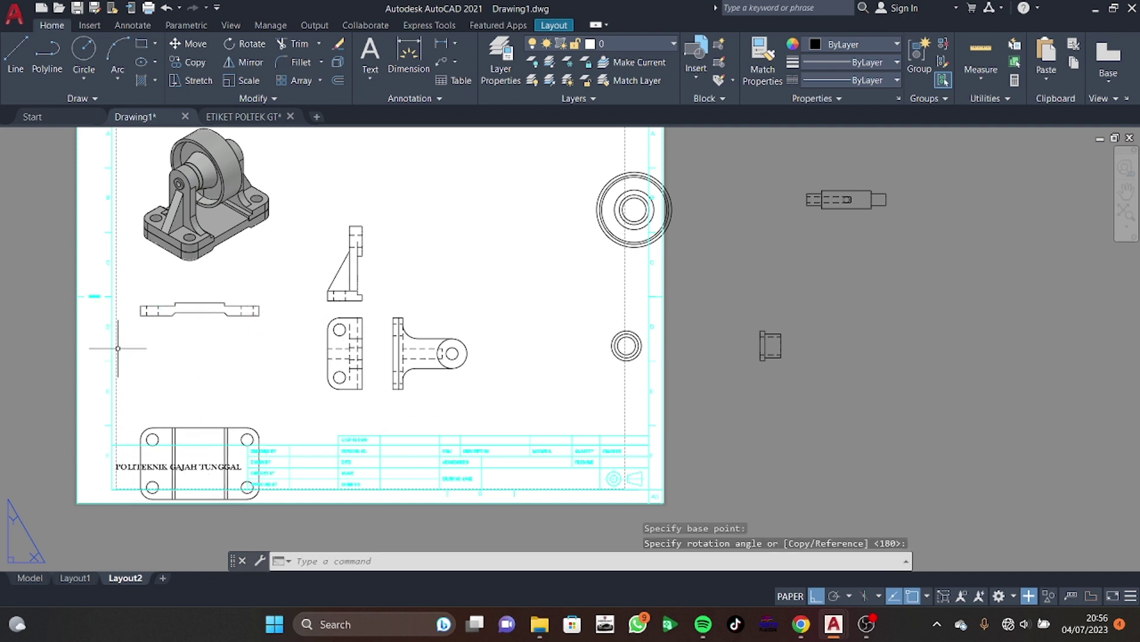
click(202, 464)
Raise the base top view and bring both bush views inside the sheet beside the bracket views
click(202, 463)
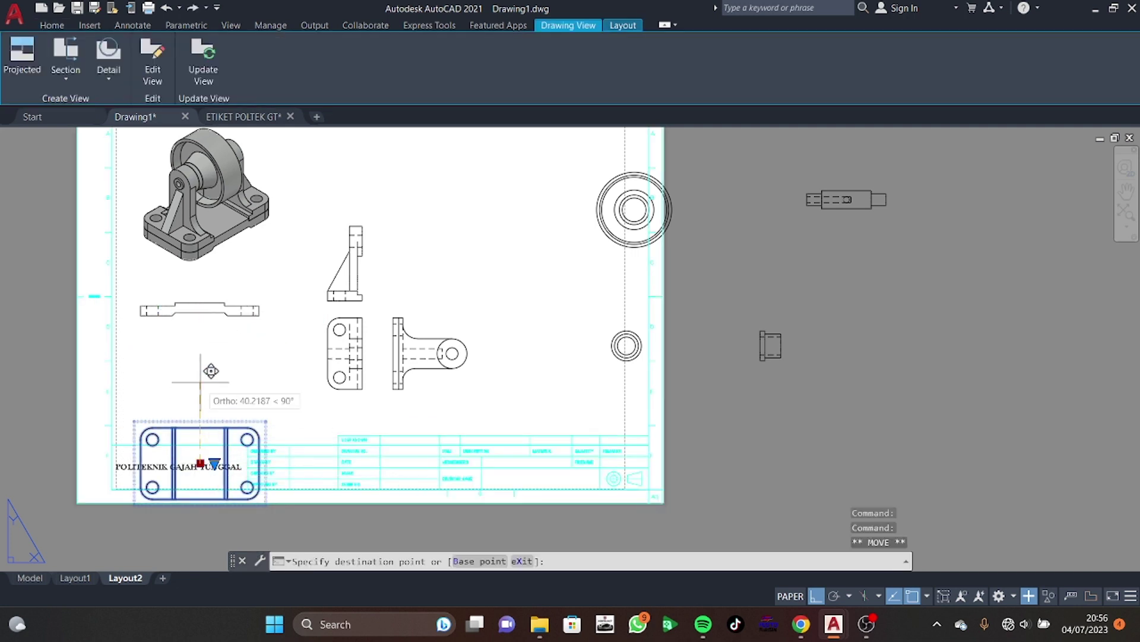
click(213, 368)
middle_drag(484, 327, 400, 355)
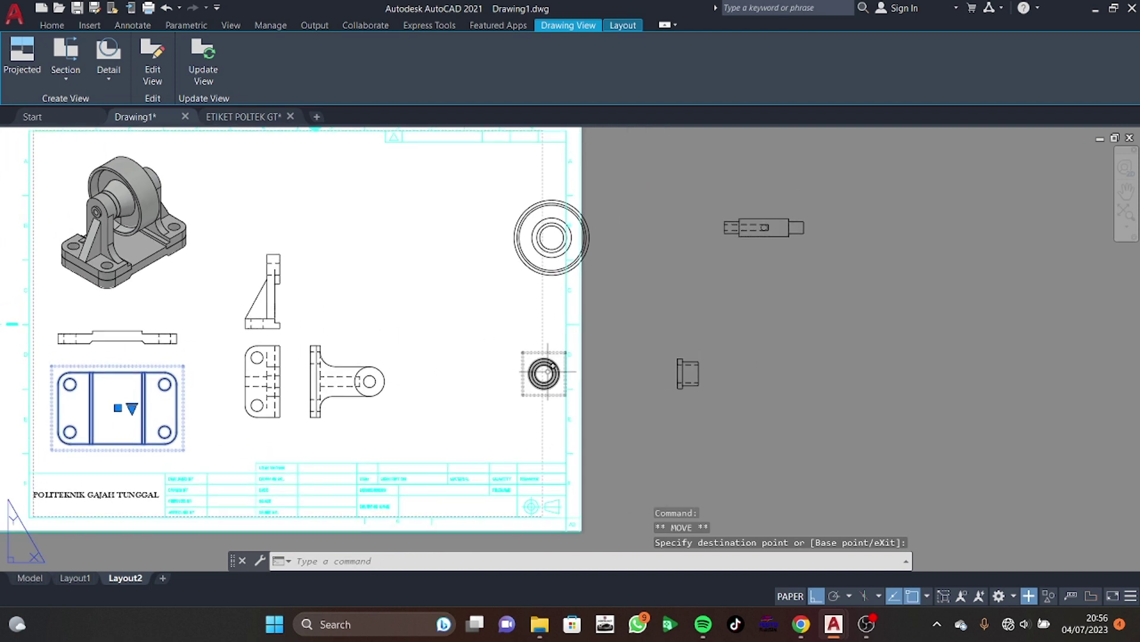
click(539, 375)
click(432, 378)
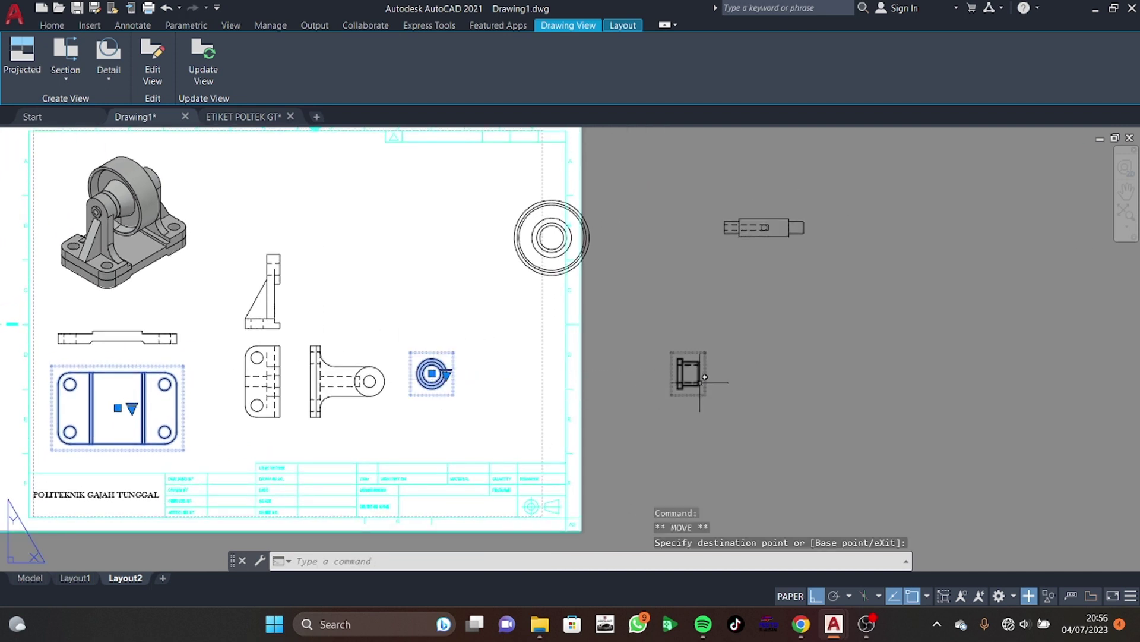
click(680, 373)
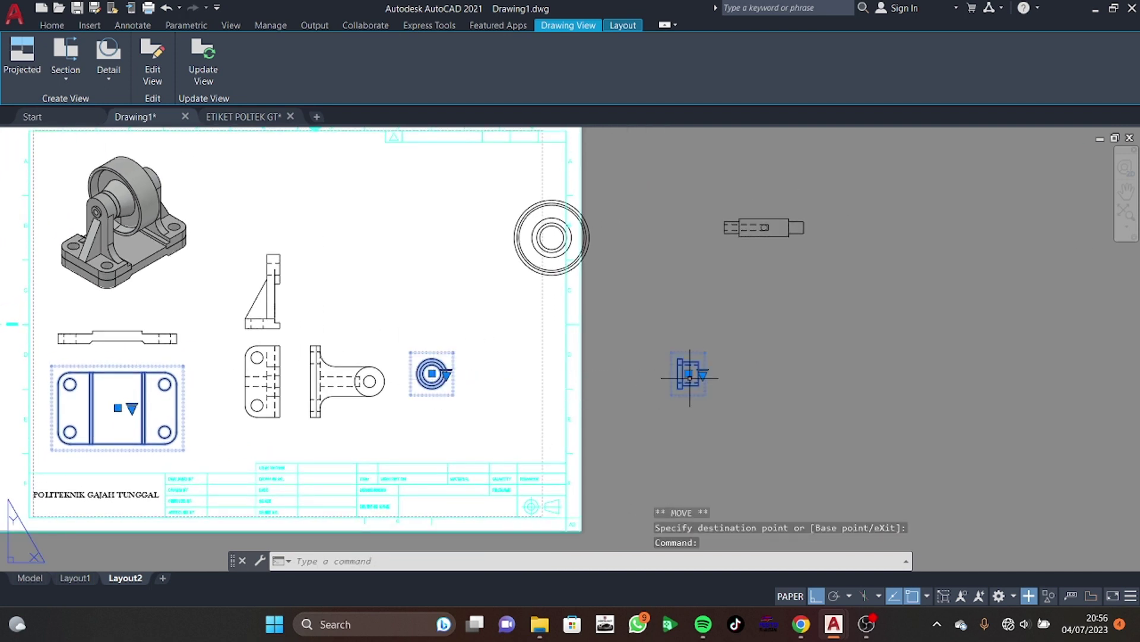
click(495, 386)
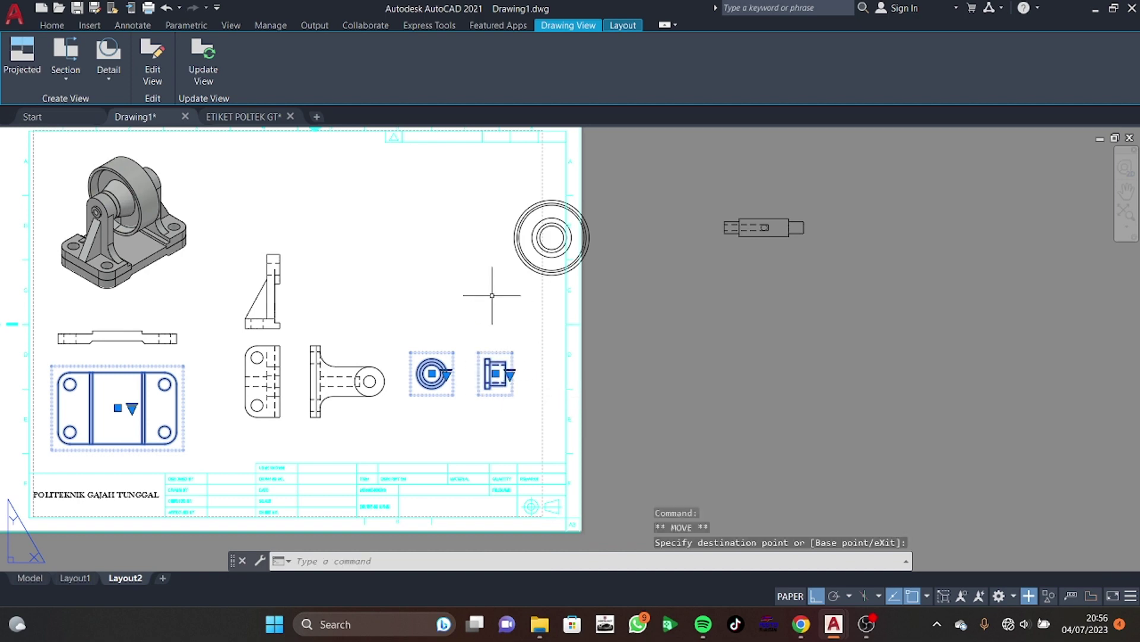
Move the large roller circle view inside the sheet near the top
middle_drag(483, 292, 567, 324)
click(621, 277)
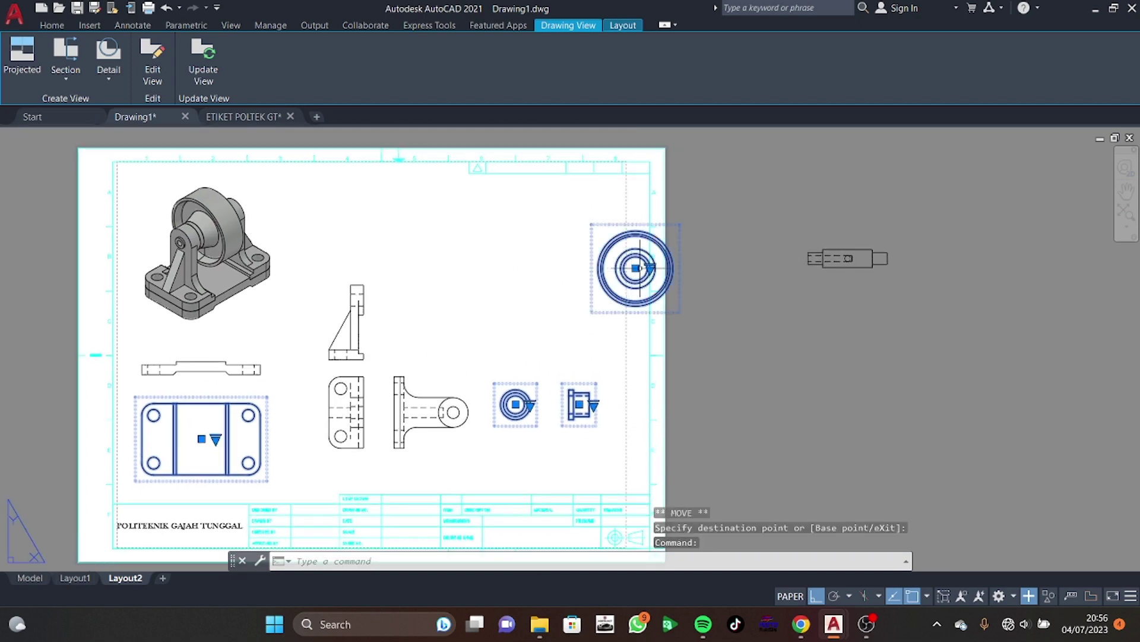
click(636, 268)
click(447, 259)
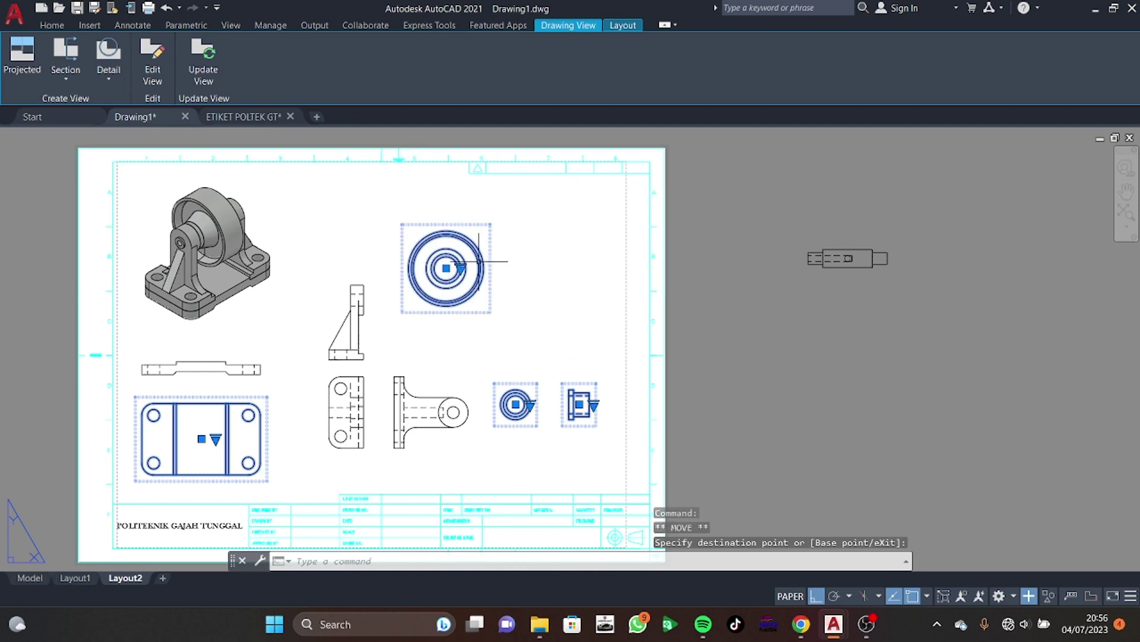
key(Escape)
Start a section view from the roller view, zoom in, then cancel it
click(447, 262)
click(81, 51)
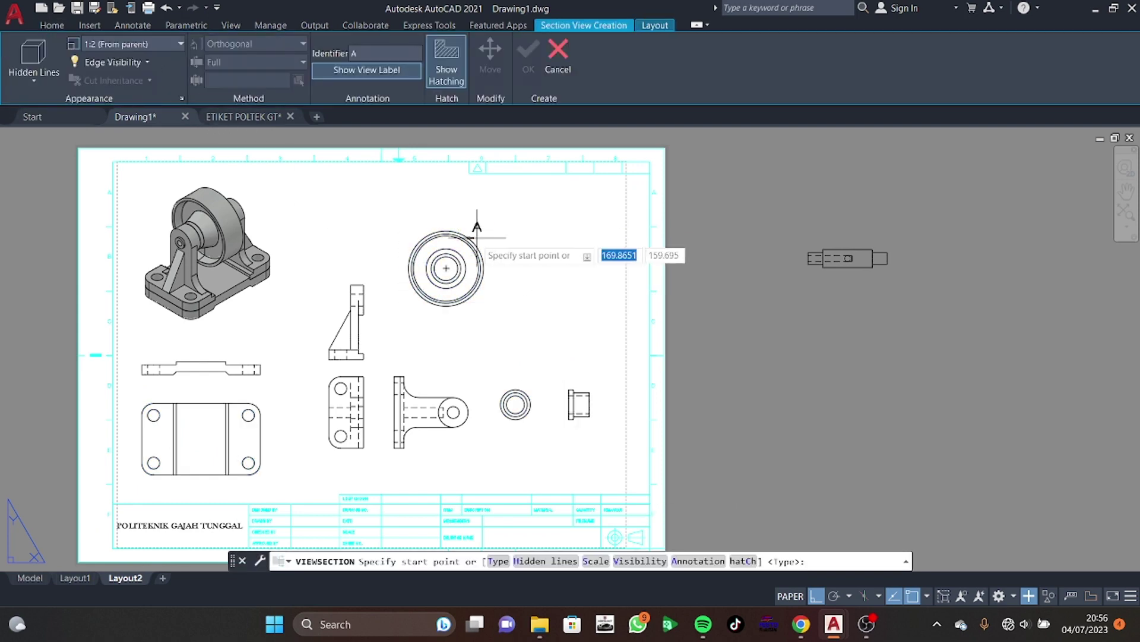
scroll(456, 236, up, 2)
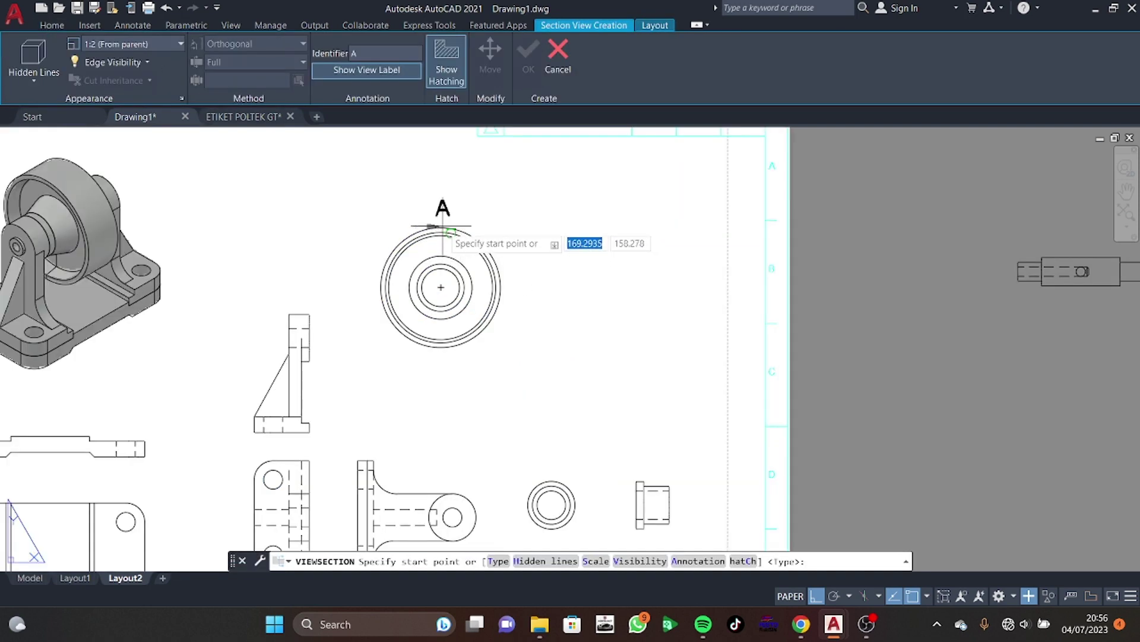
scroll(450, 236, up, 5)
scroll(416, 196, down, 2)
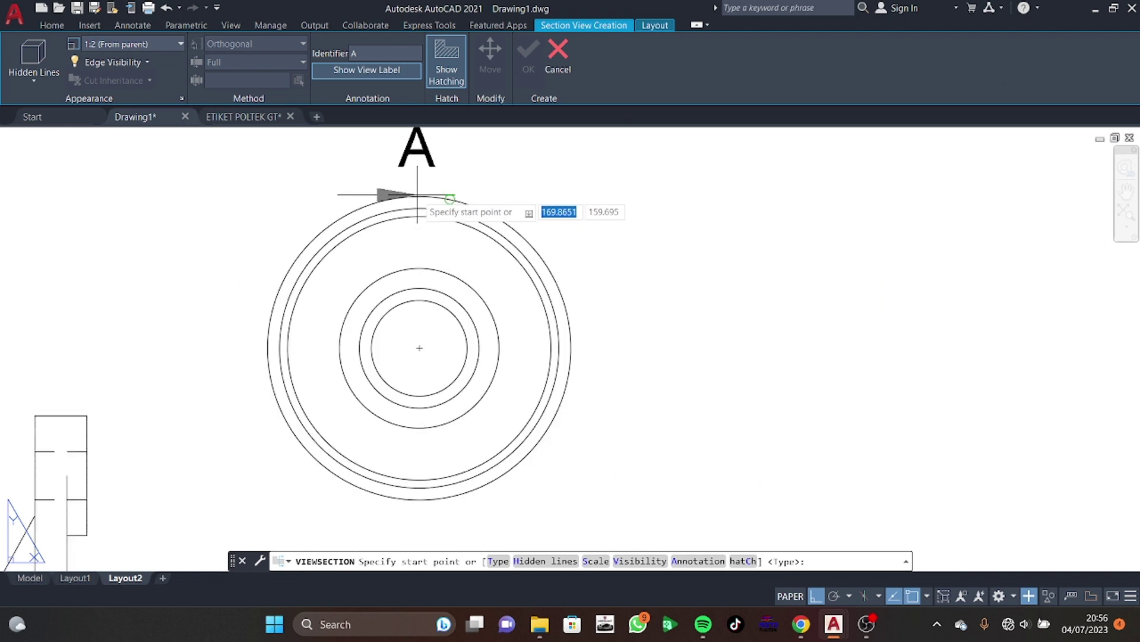
key(Escape)
Restart the section view on the roller circle and check the belt roller reference drawing in Chrome
click(452, 232)
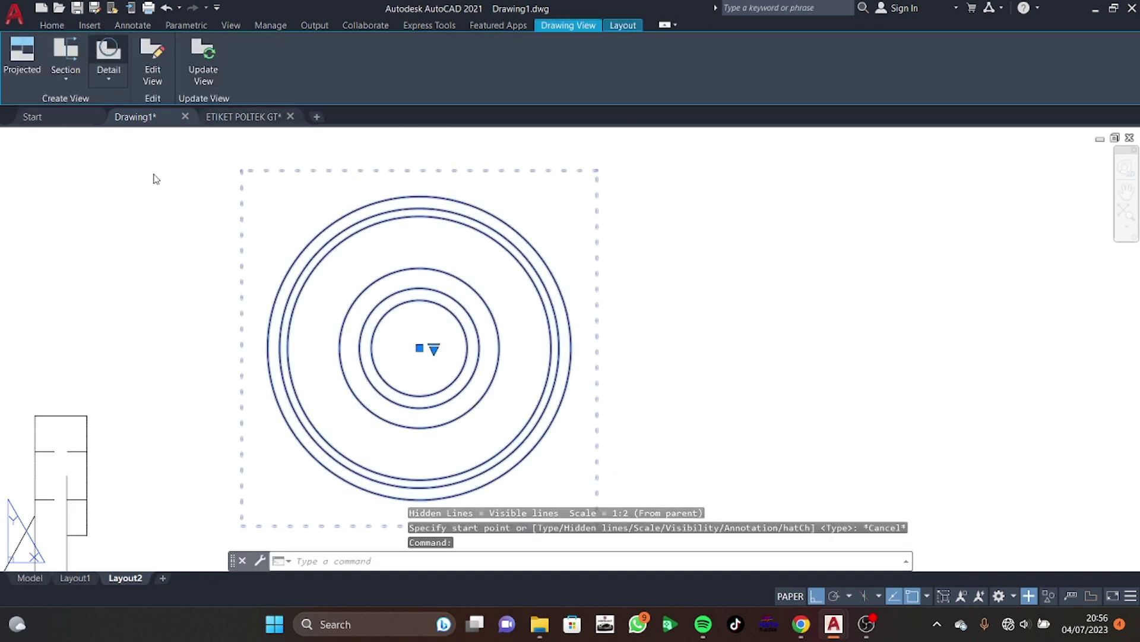
click(59, 45)
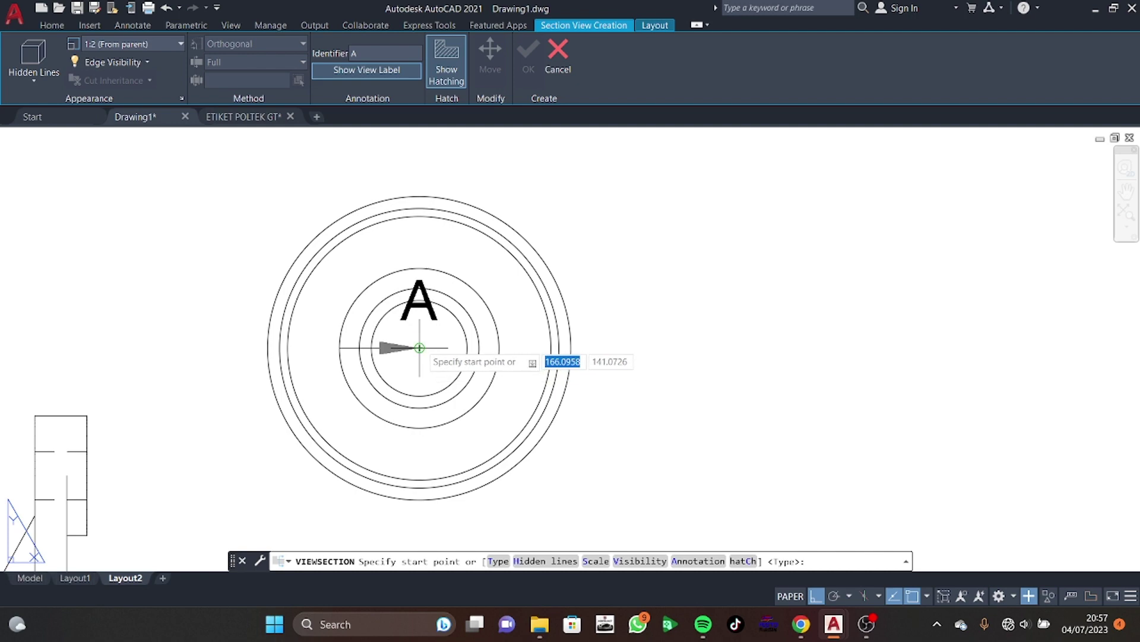
scroll(420, 348, down, 3)
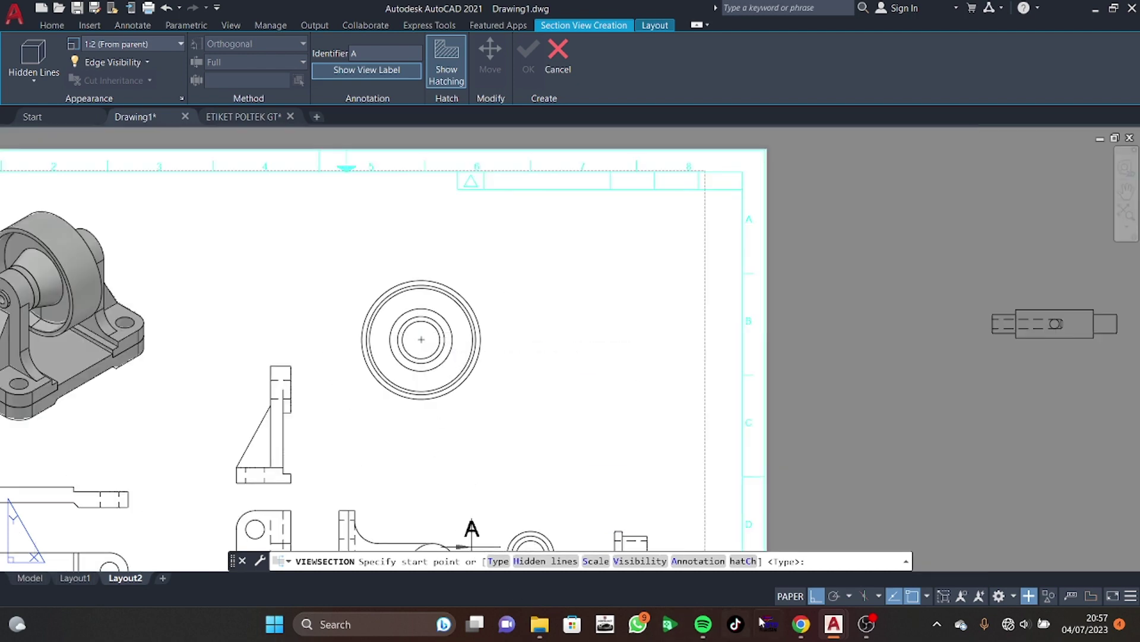
click(796, 616)
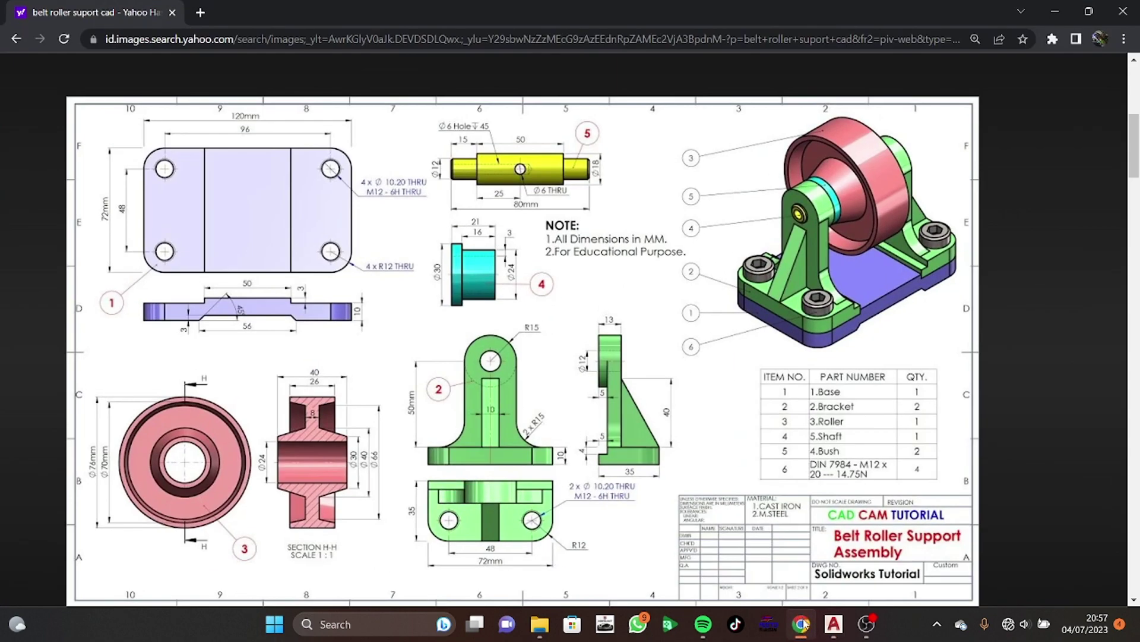
click(802, 627)
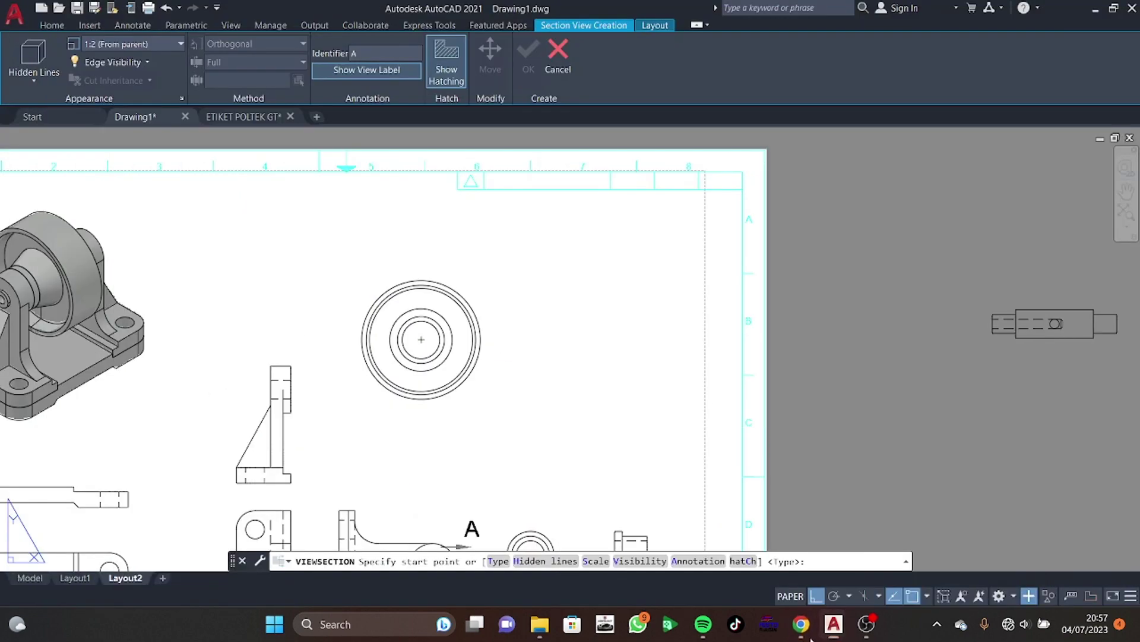
Cut section A-A vertically from the roller circle's top to bottom and place it to the right
click(802, 627)
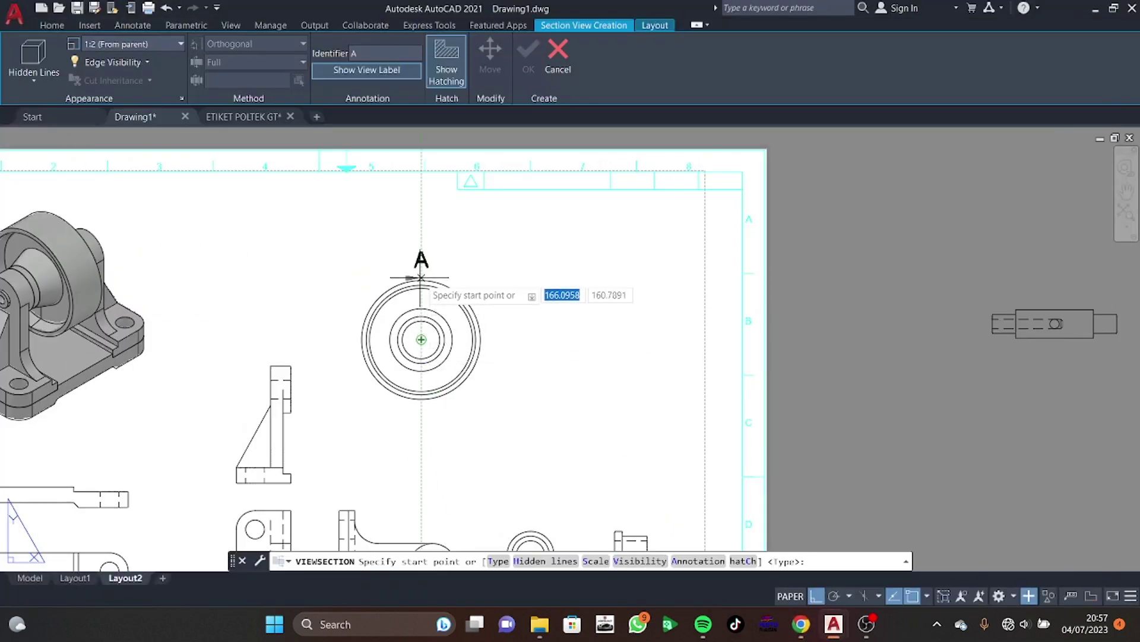
scroll(421, 276, up, 4)
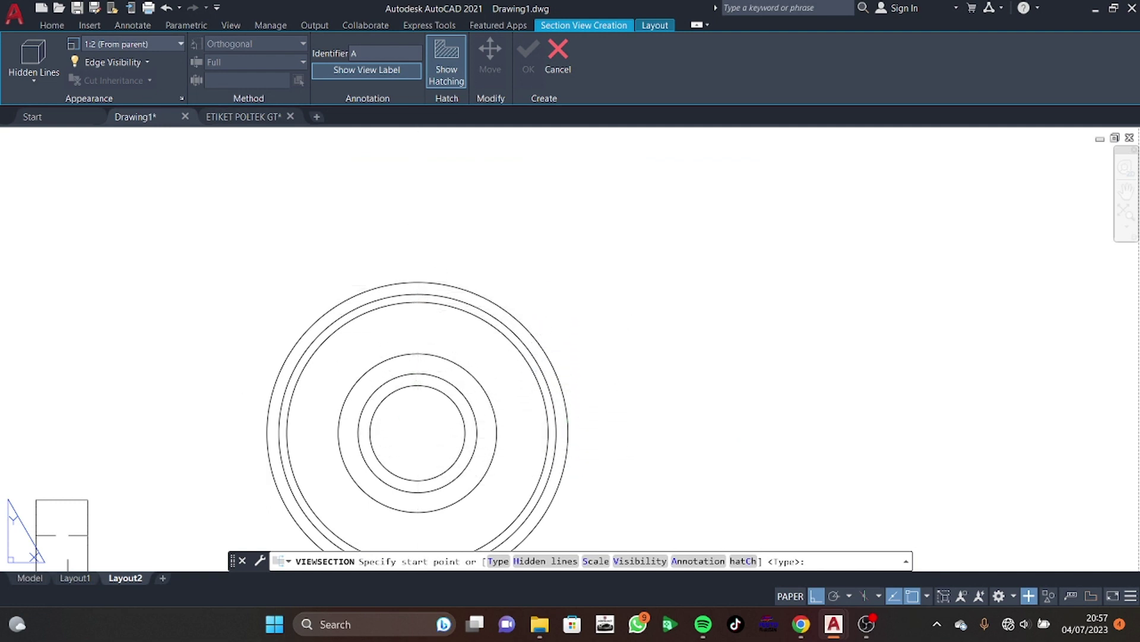
middle_drag(418, 433, 437, 323)
click(437, 172)
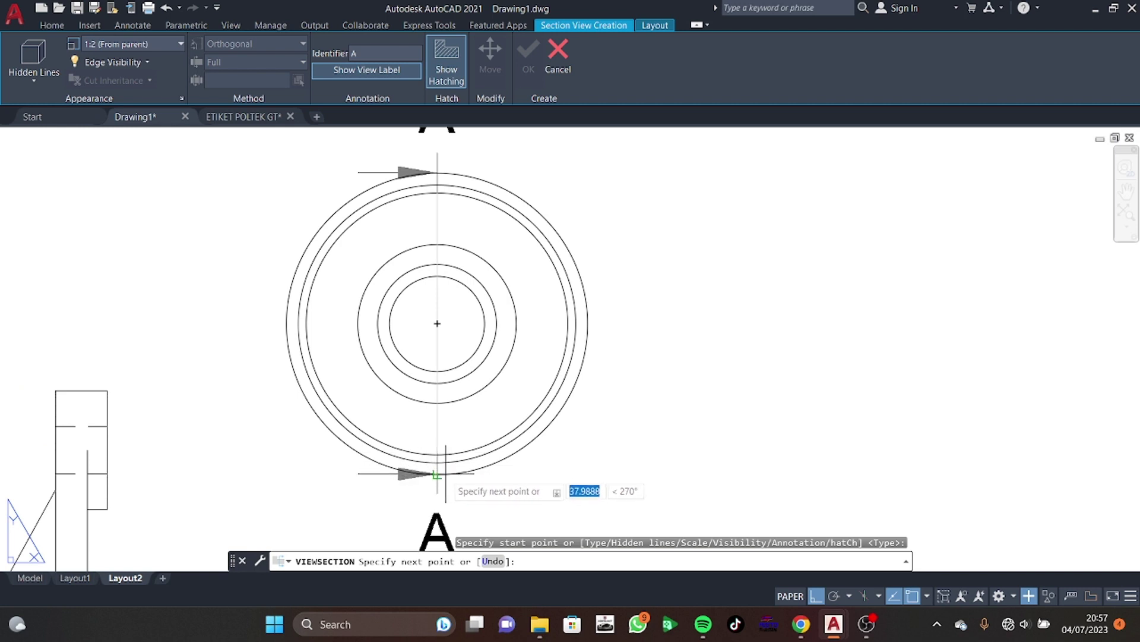
click(436, 475)
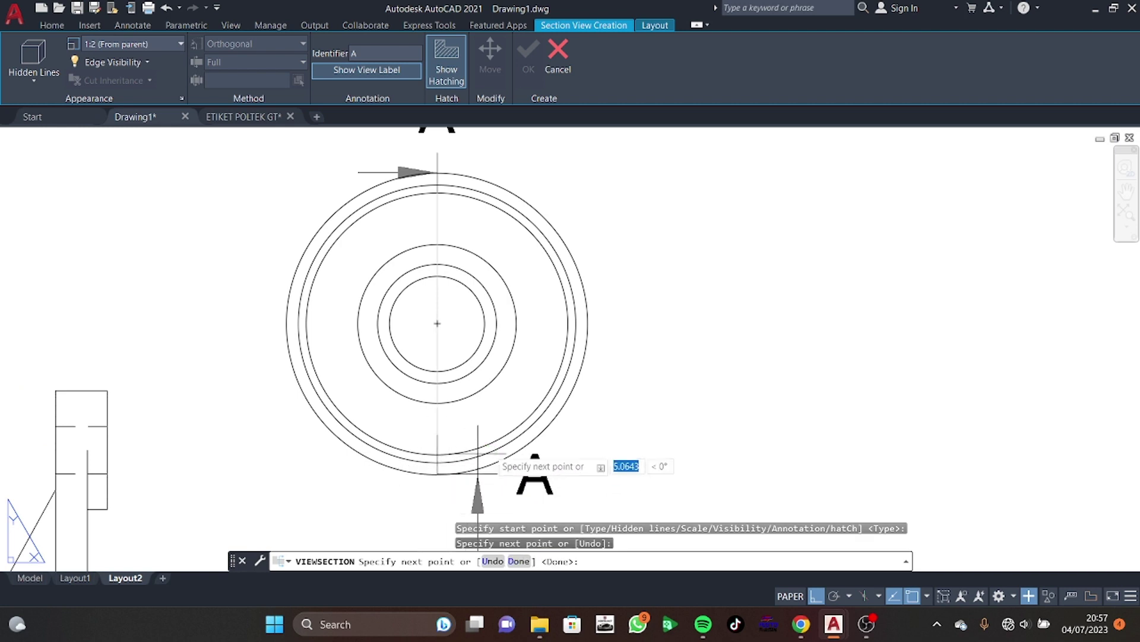
key(Return)
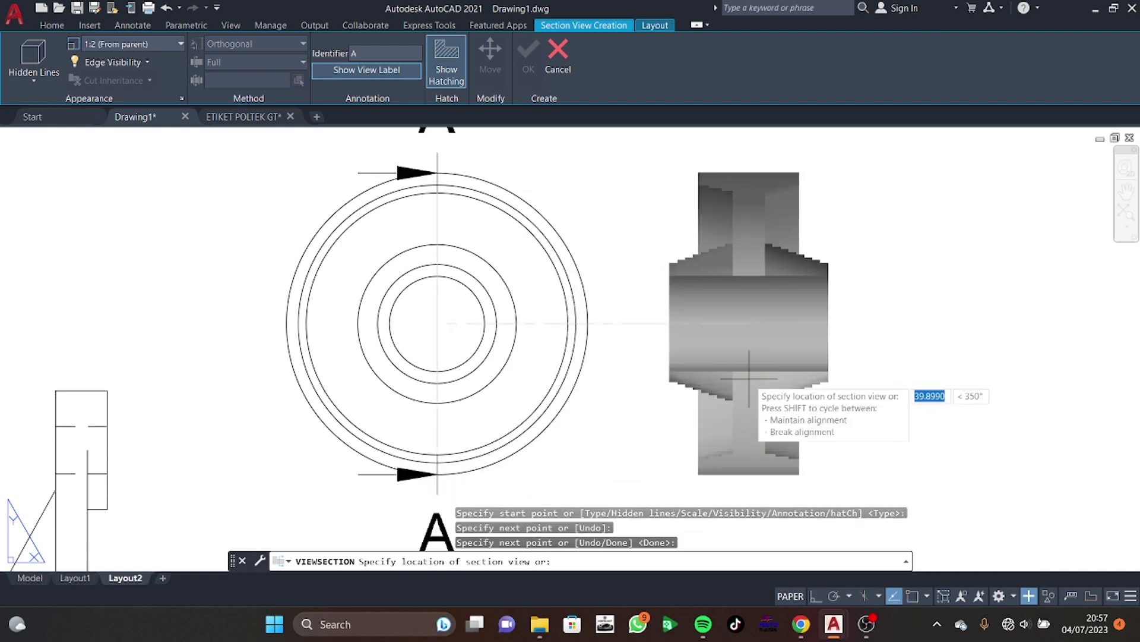
click(749, 378)
key(Return)
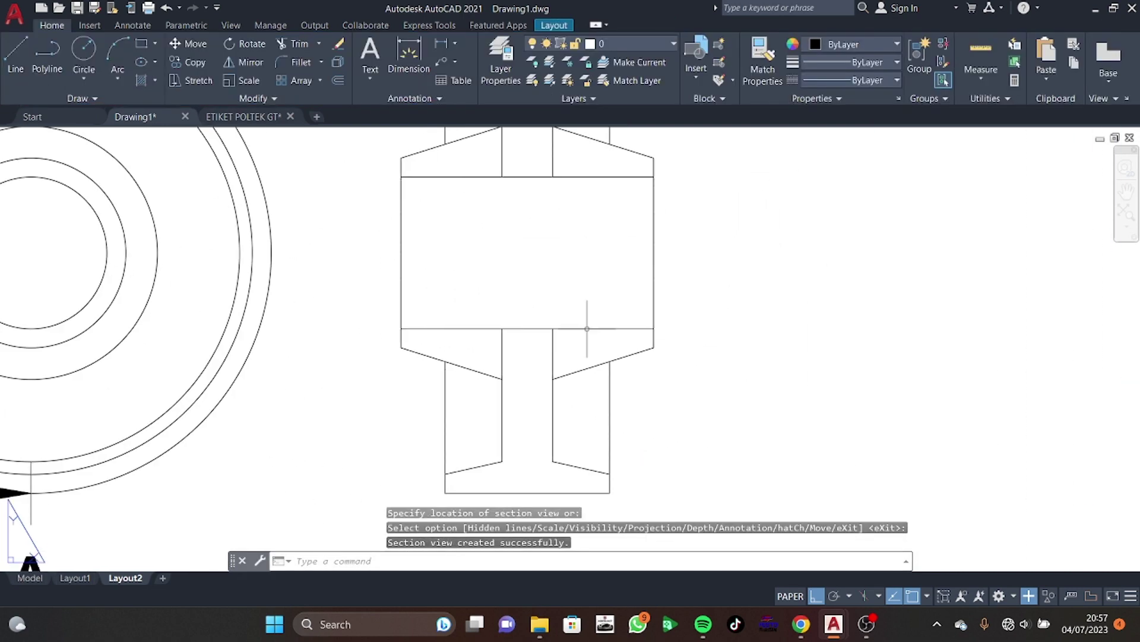
Turn on hatching for section view A-A, then exit the section view editor
scroll(732, 364, down, 3)
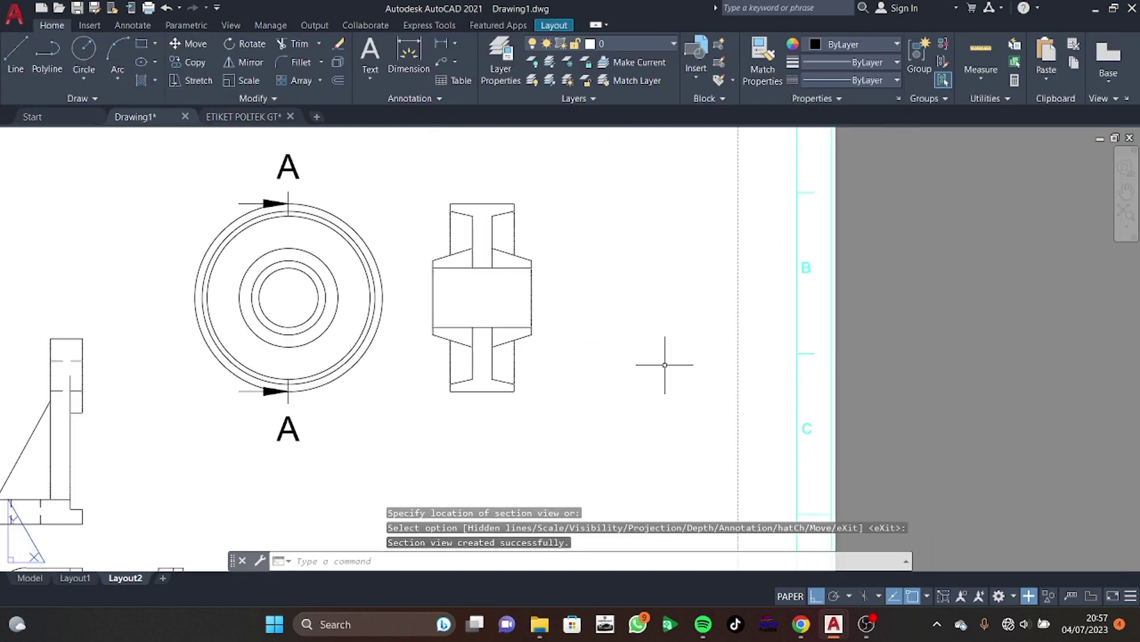
click(466, 285)
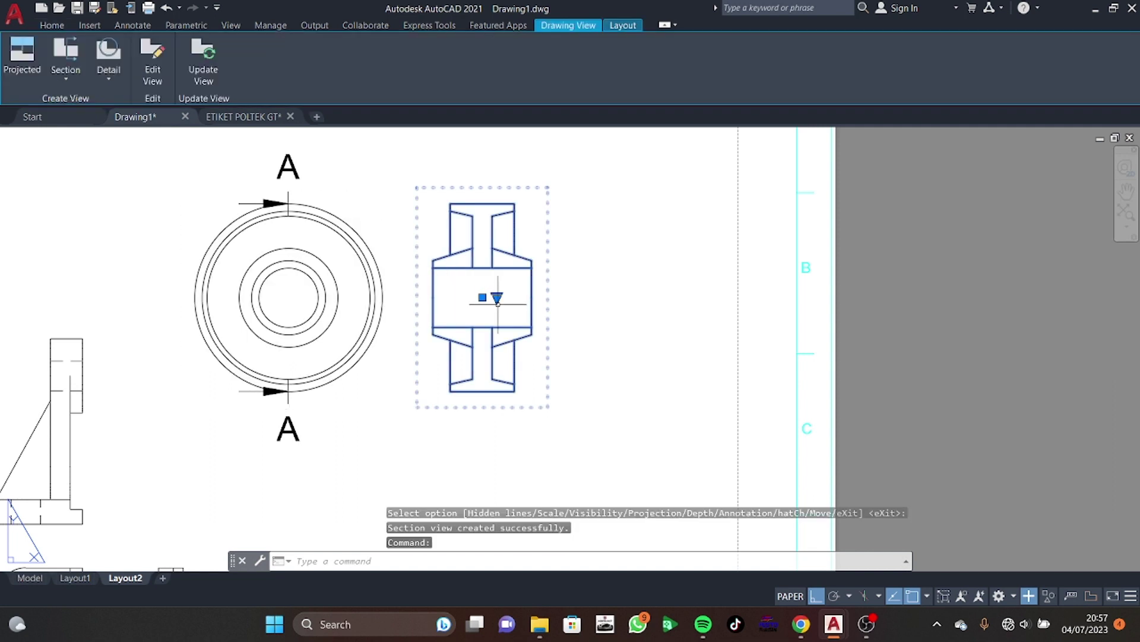
double_click(467, 254)
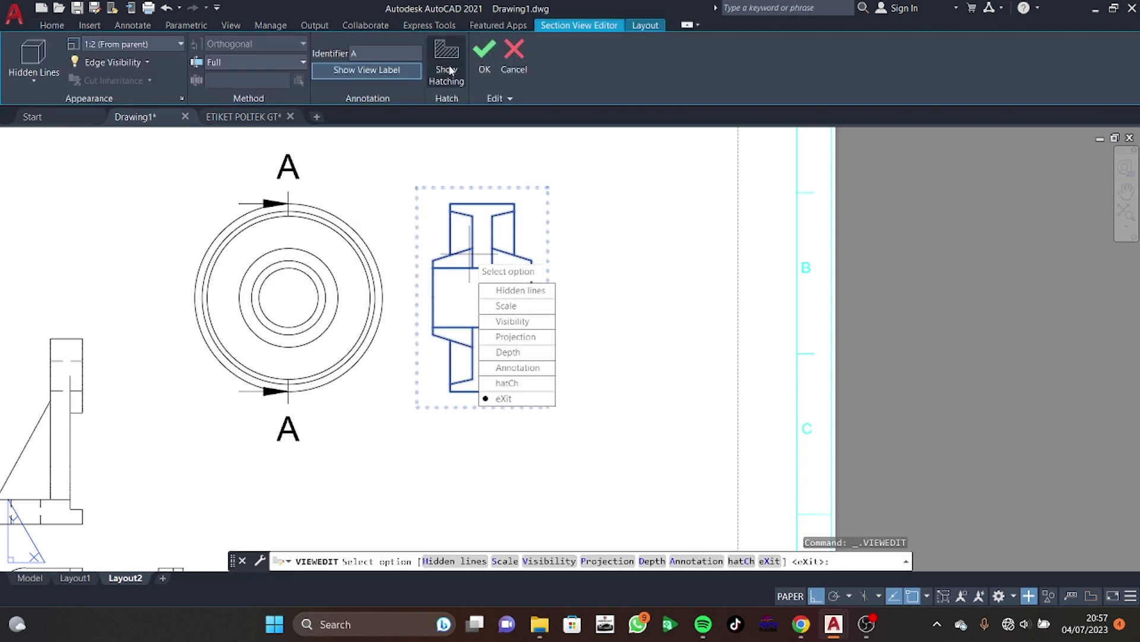
text(x)
key(Return)
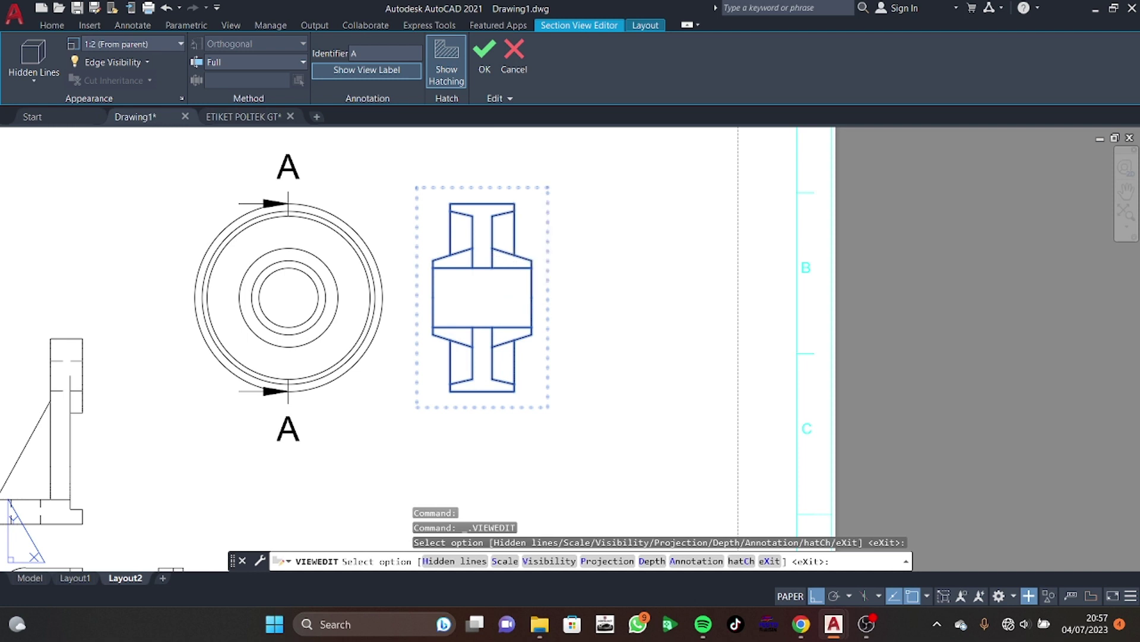
double_click(494, 275)
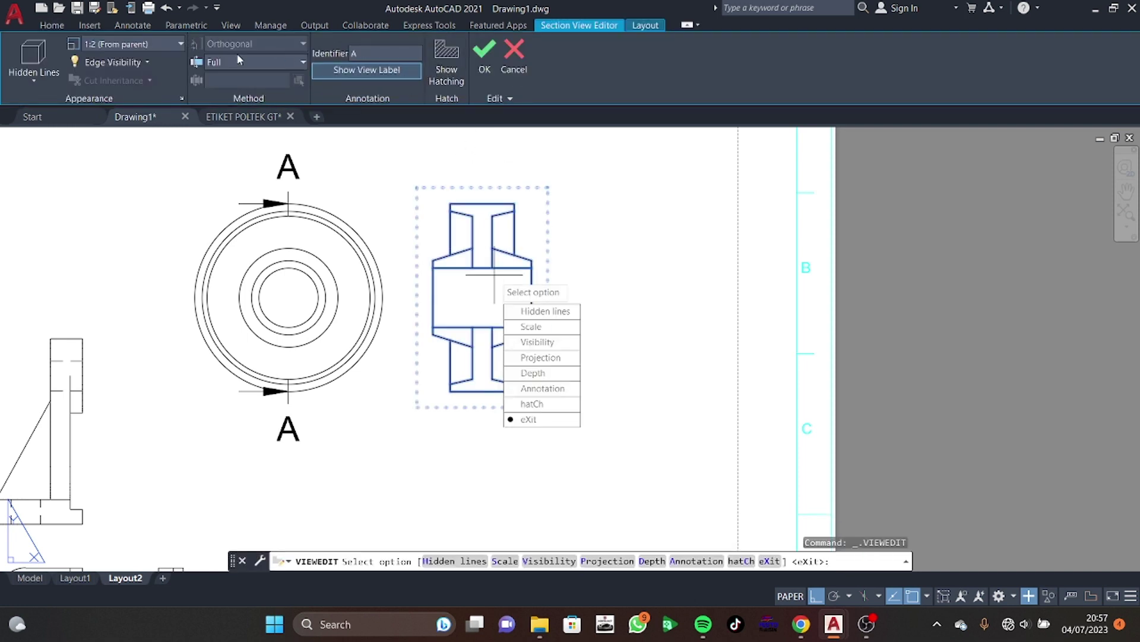
click(448, 89)
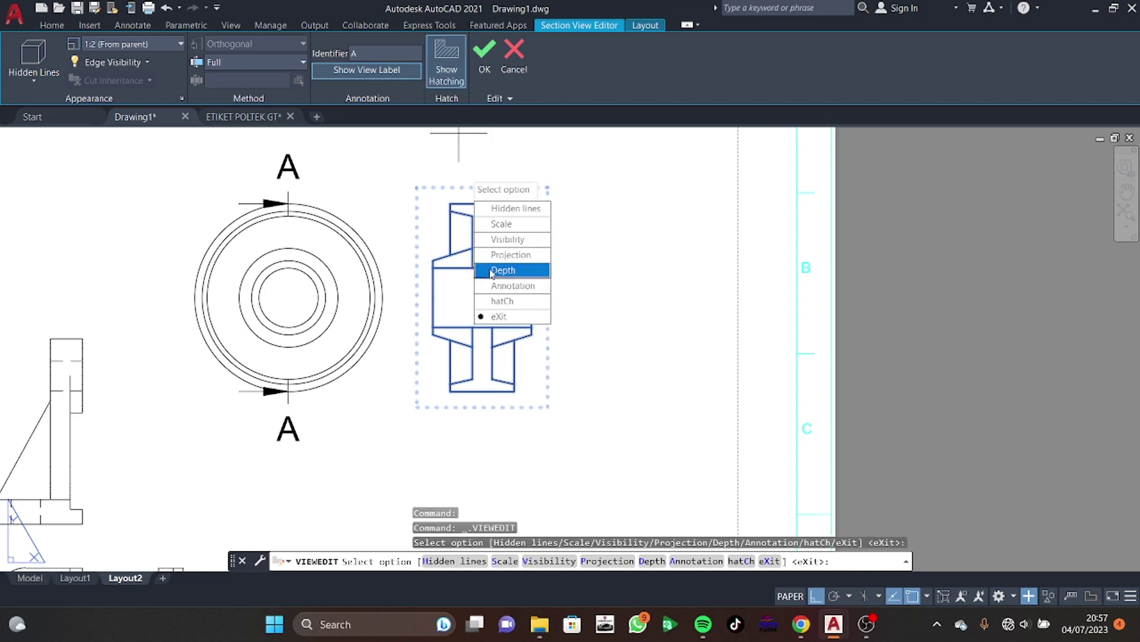
click(513, 323)
key(Escape)
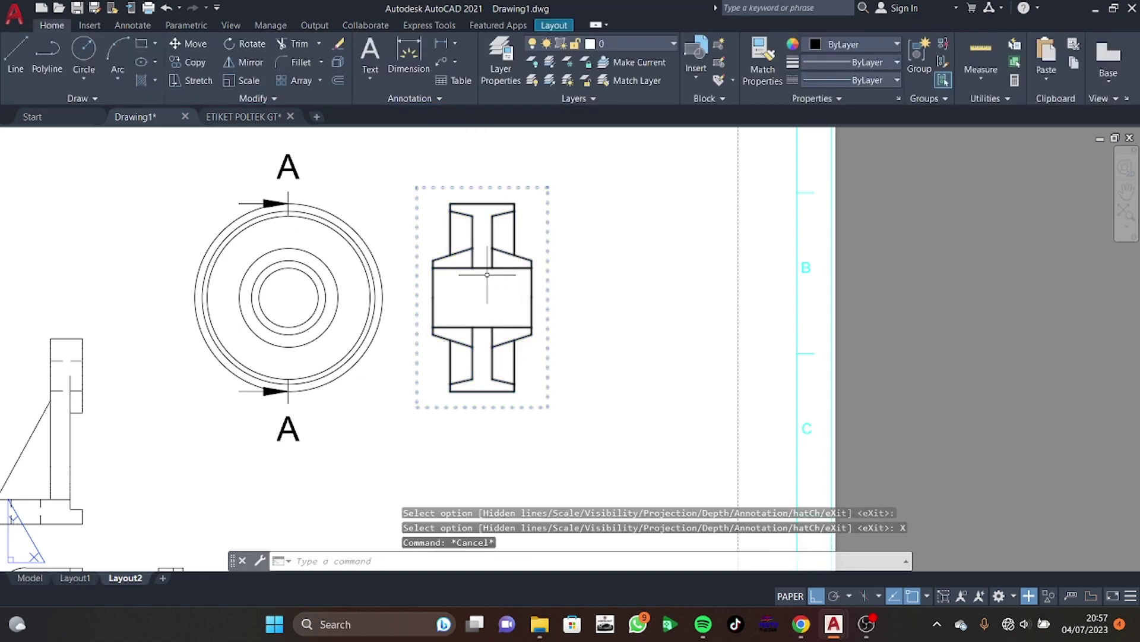
key(Escape)
Move the shaft view from off-sheet to just below section A-A
scroll(581, 335, down, 4)
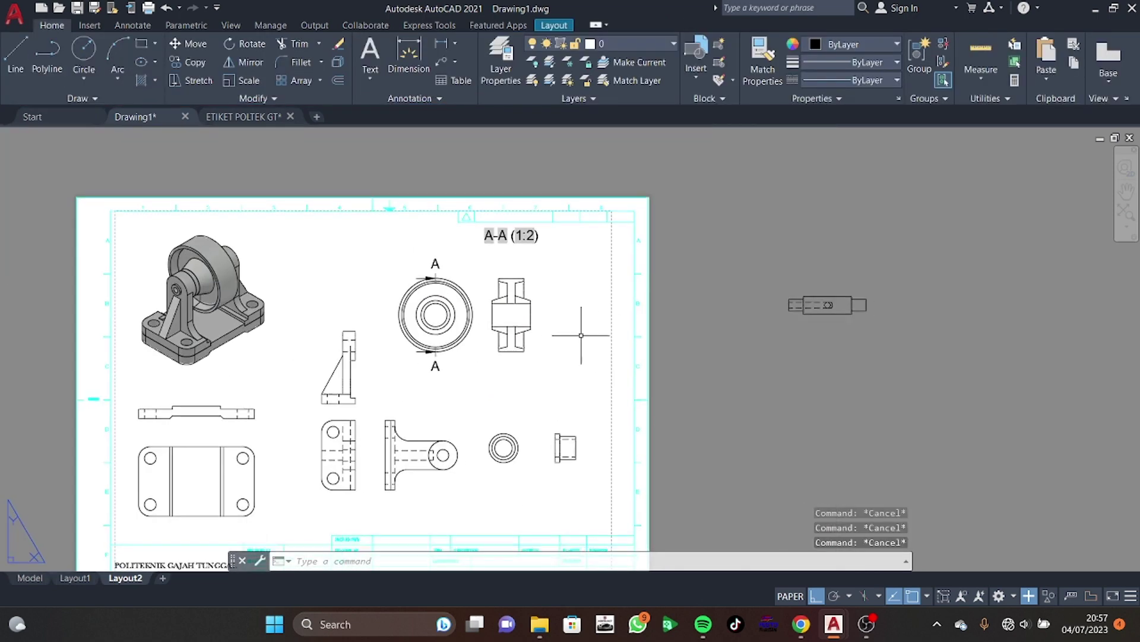
click(837, 306)
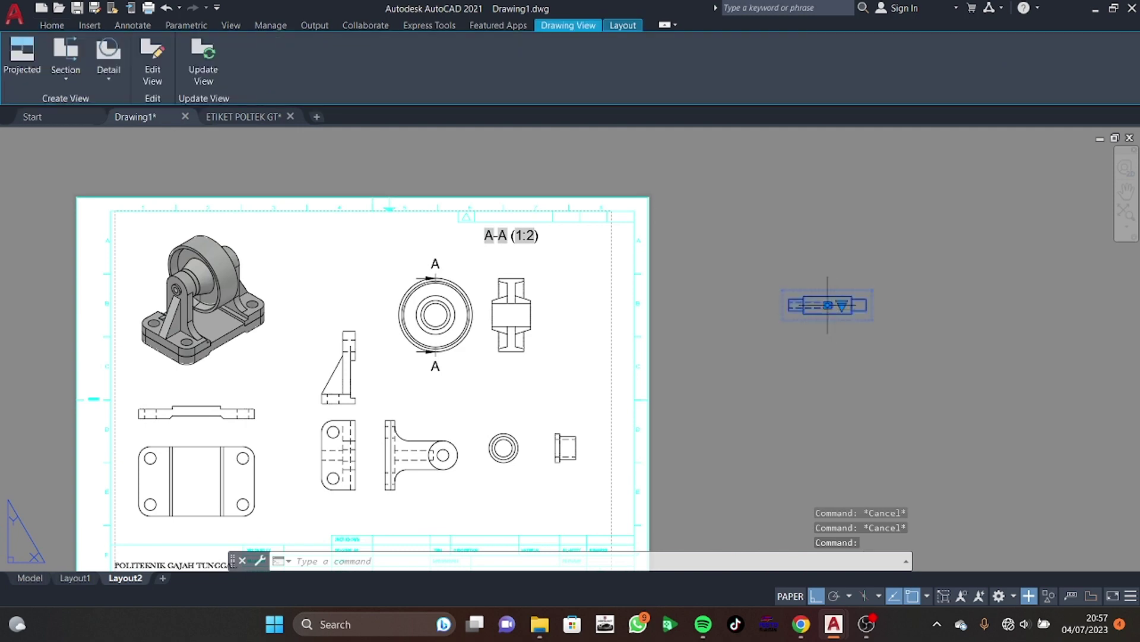
click(518, 400)
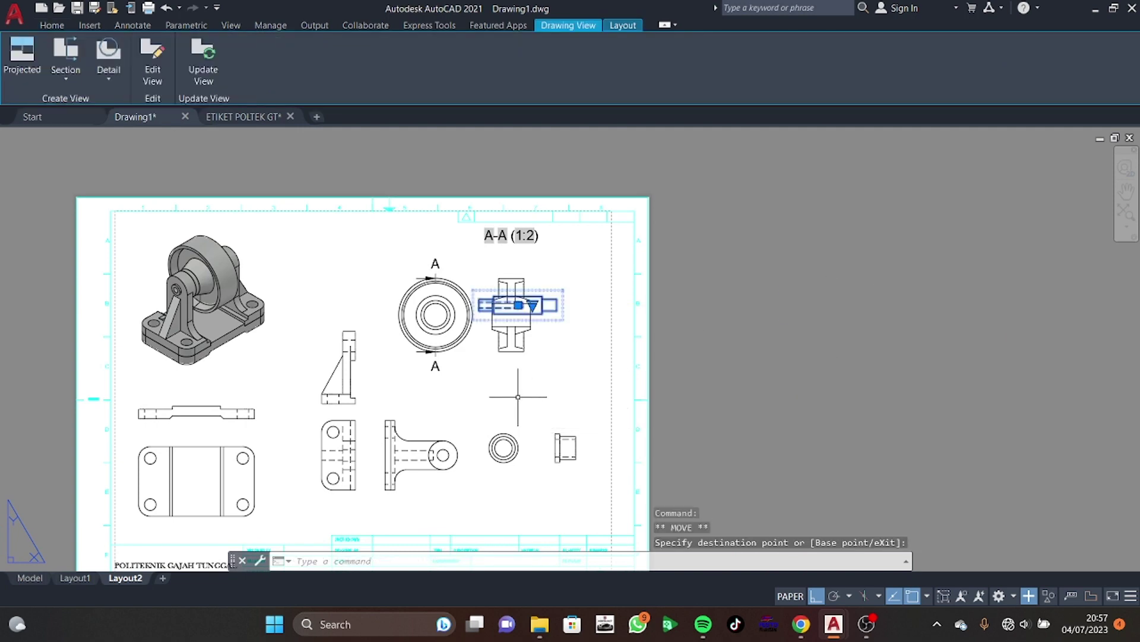
click(519, 305)
click(594, 351)
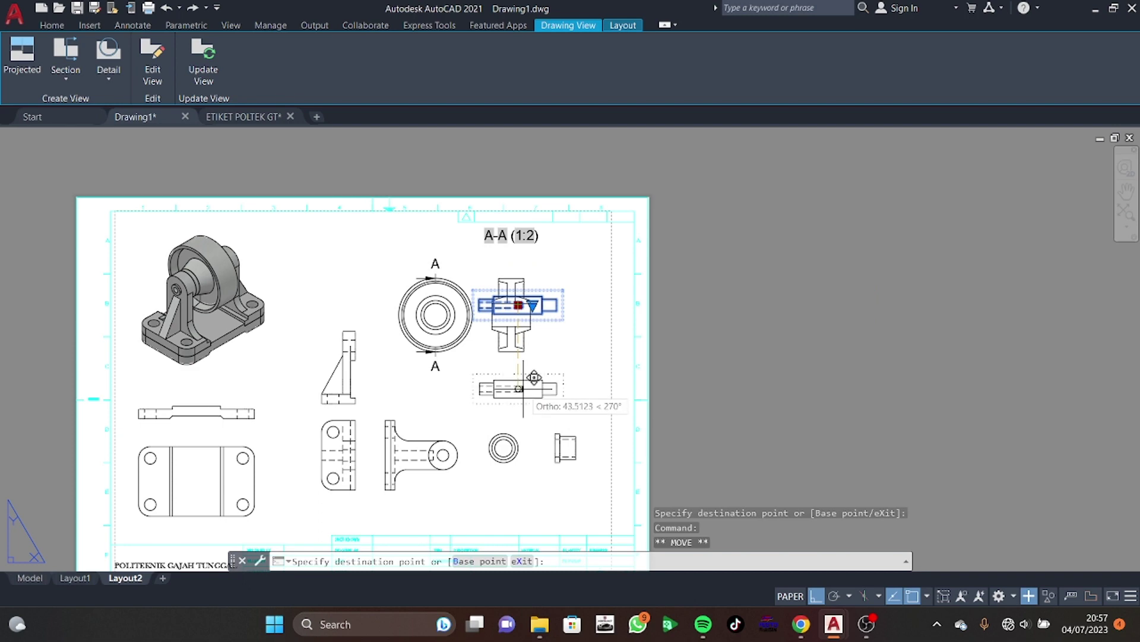
click(534, 378)
scroll(591, 399, up, 3)
key(Escape)
scroll(560, 374, up, 3)
middle_drag(560, 374, 664, 387)
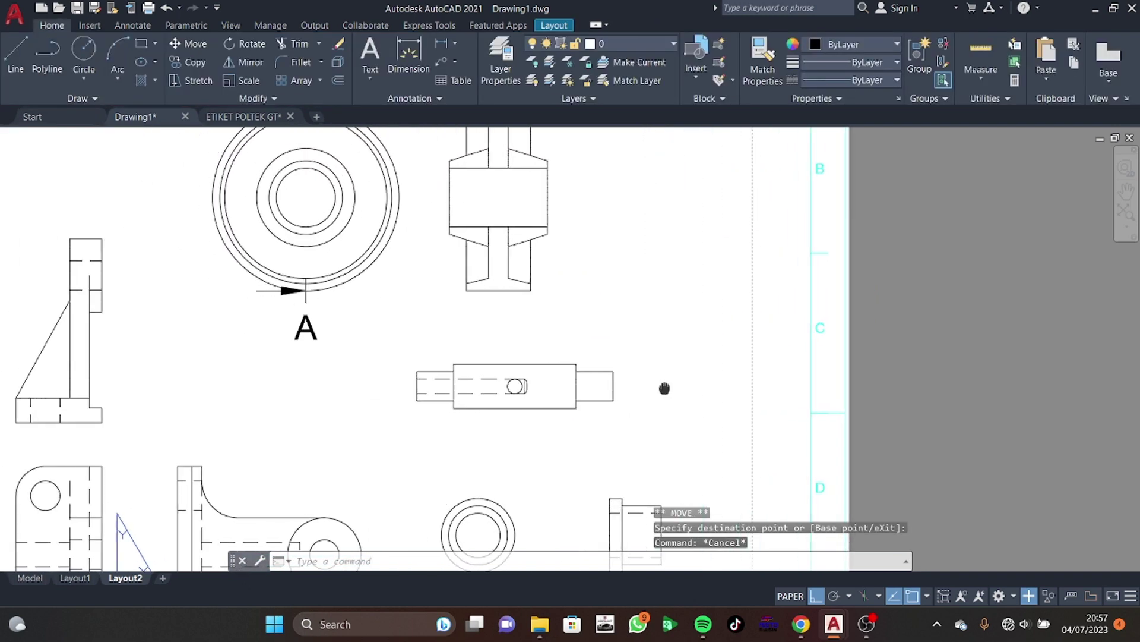
scroll(664, 388, down, 5)
scroll(702, 385, up, 5)
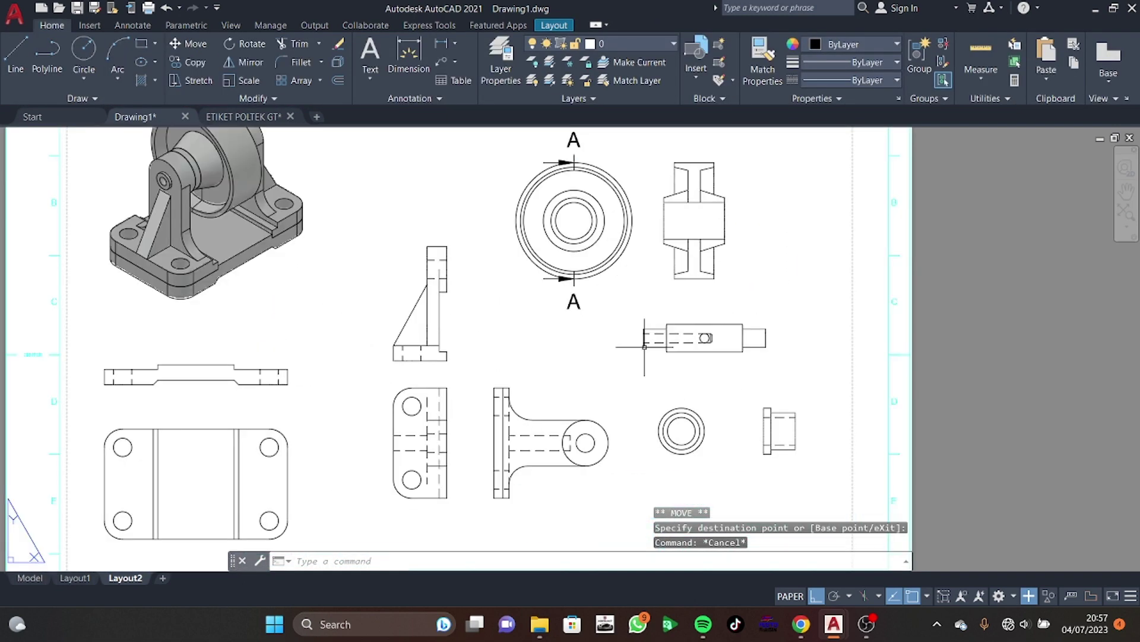
middle_drag(380, 119, 438, 111)
Dimension the base plate's rounded corner as R12 and its small hole as Ø12
click(408, 56)
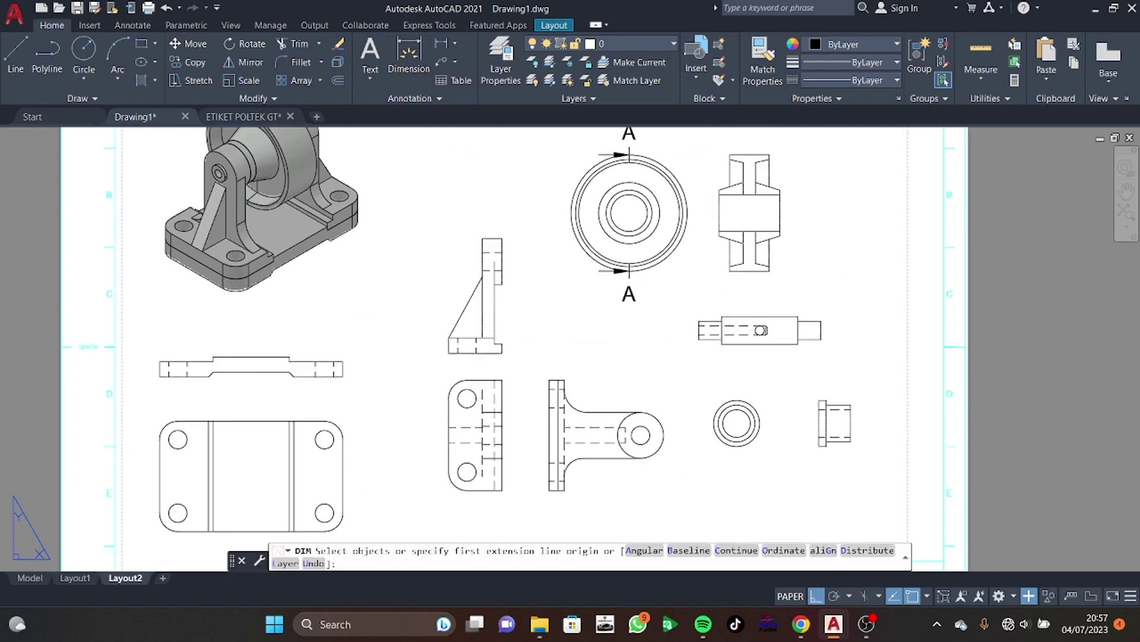
middle_drag(324, 427, 382, 357)
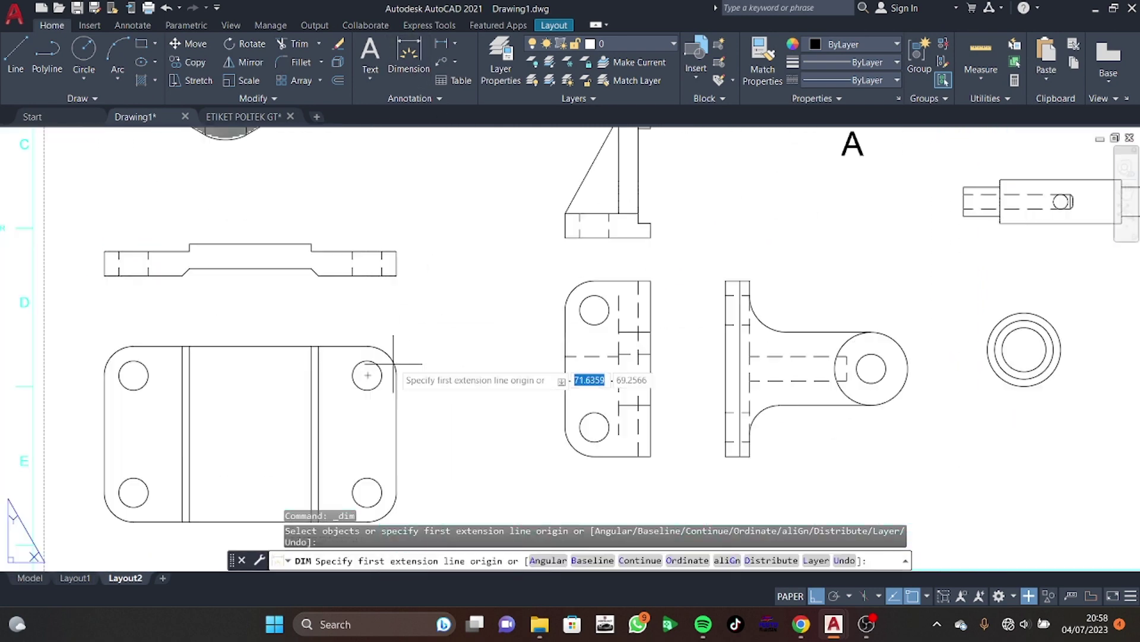
scroll(383, 373, up, 3)
scroll(381, 357, up, 1)
click(380, 351)
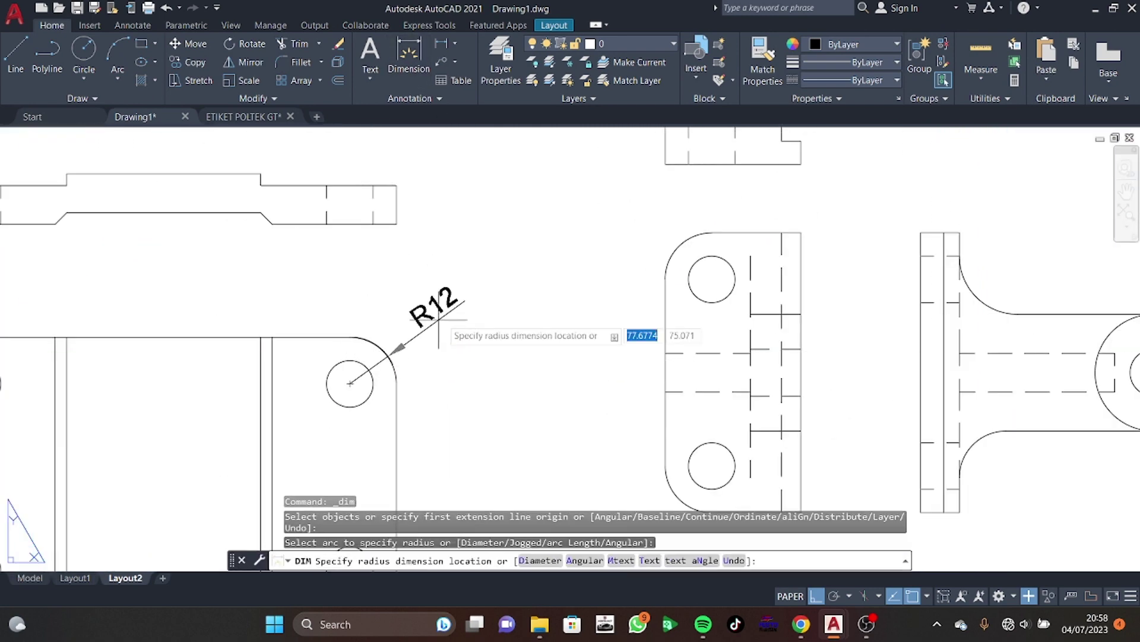
click(445, 306)
click(333, 401)
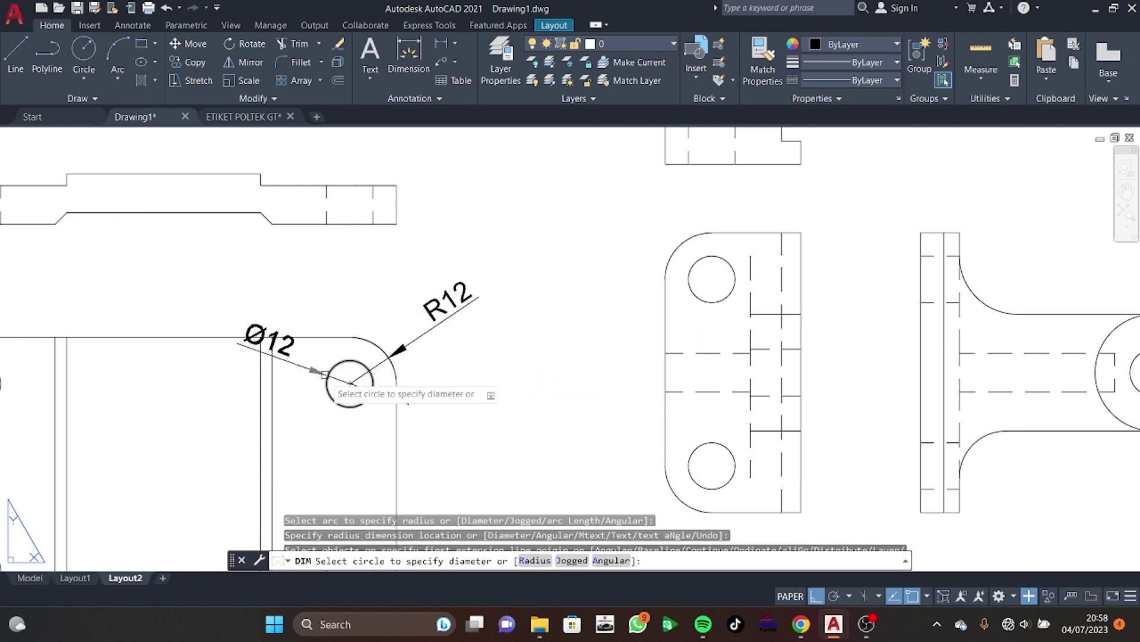
click(475, 378)
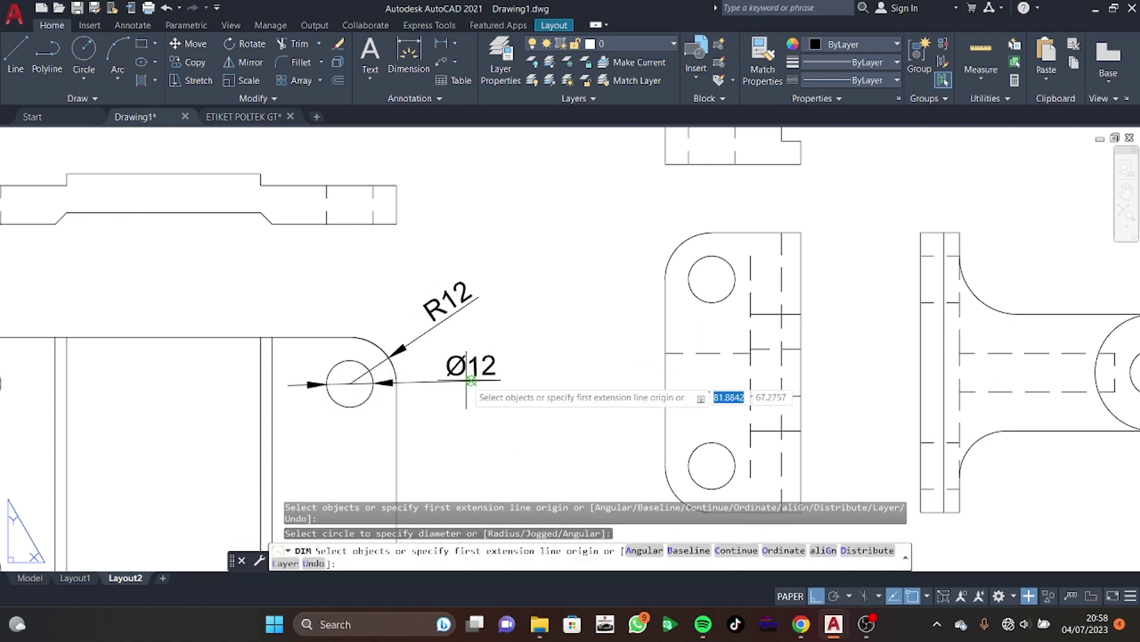
Add the 10 thickness and 3 step-height dimensions to the base side profile
middle_drag(475, 378, 598, 432)
click(520, 239)
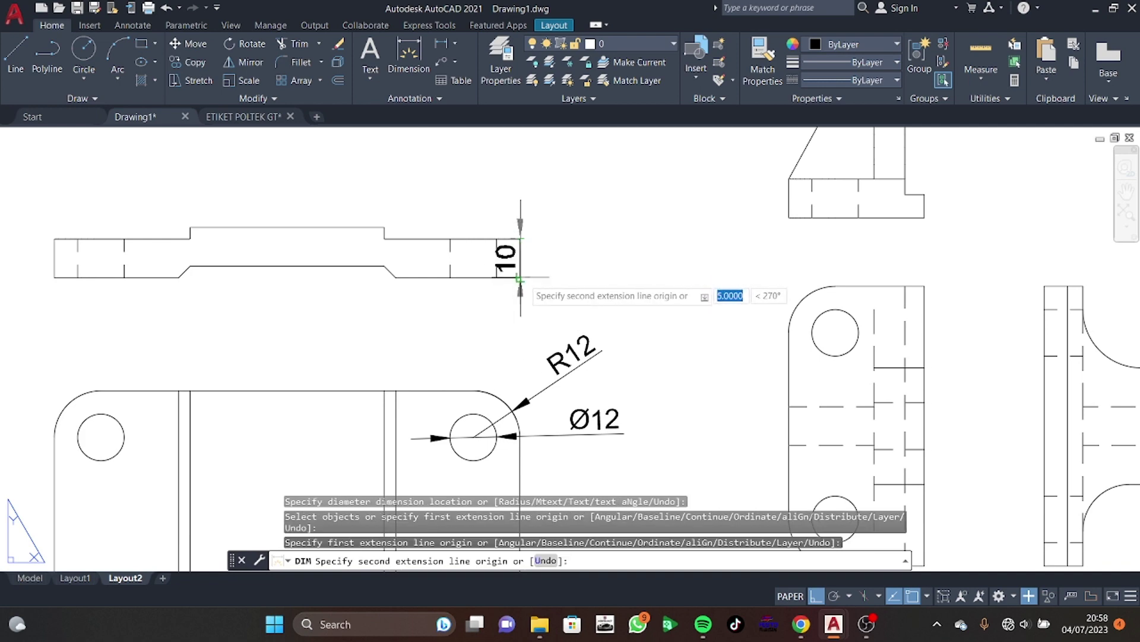
click(520, 277)
click(567, 275)
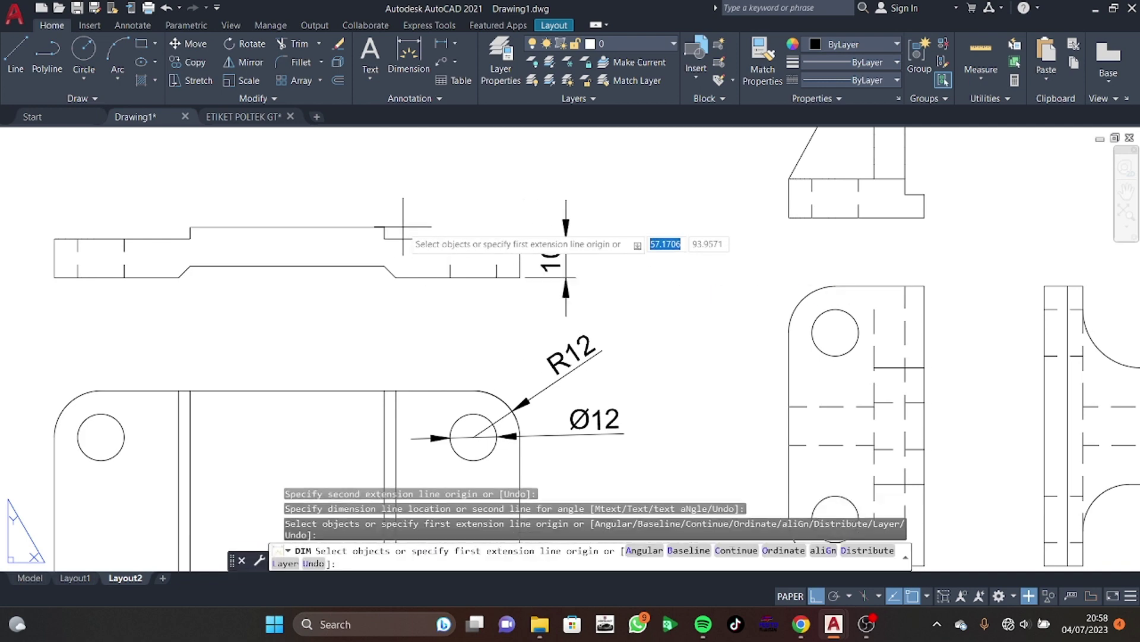
click(385, 227)
click(385, 239)
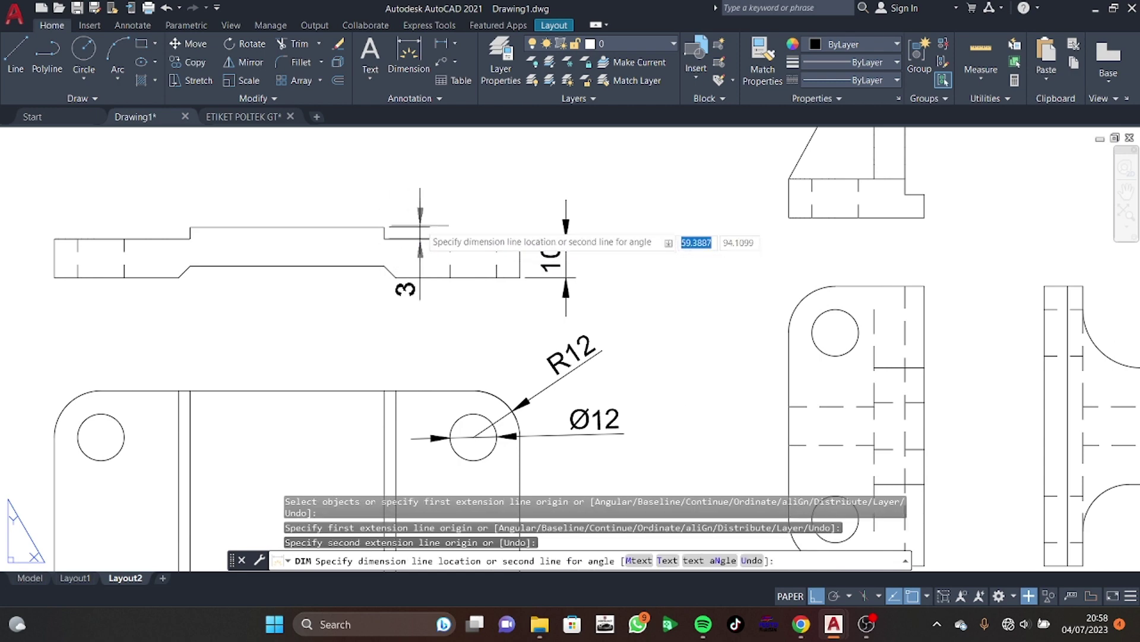
key(Escape)
key(space)
click(384, 239)
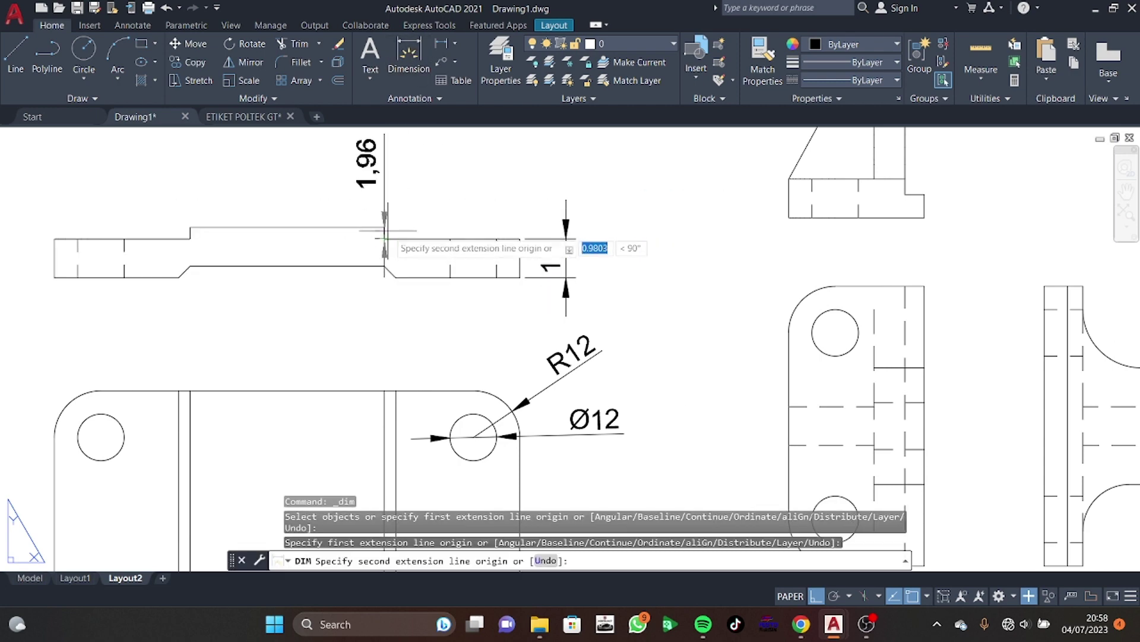
click(384, 227)
click(412, 231)
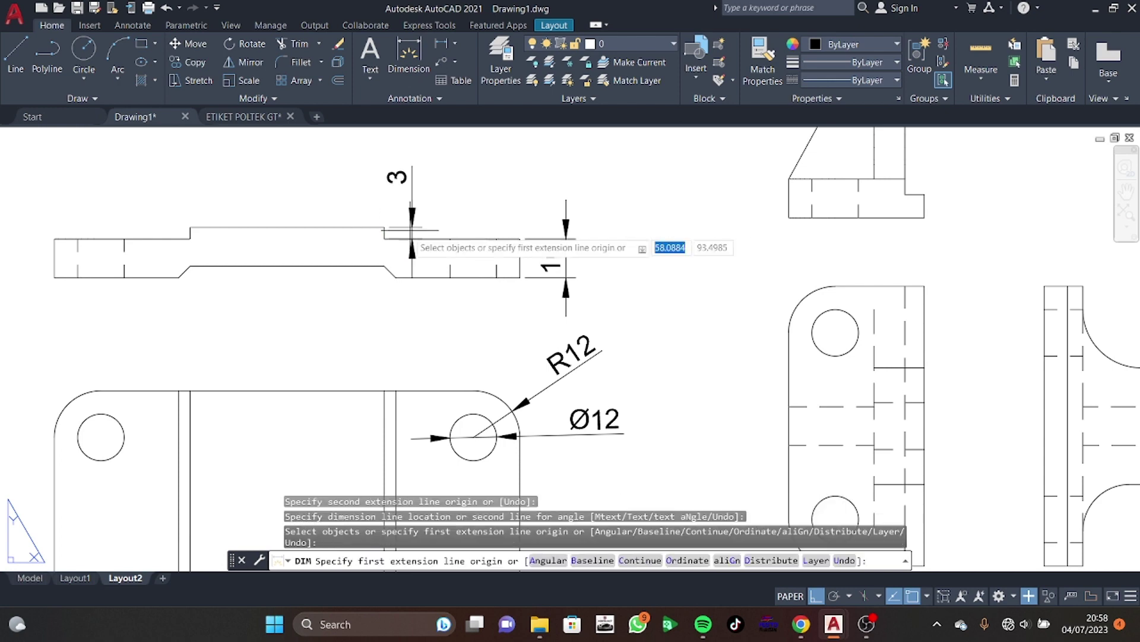
Dimension the side profile's left recess depth 3, top edge 50 and lower recess 56
click(190, 265)
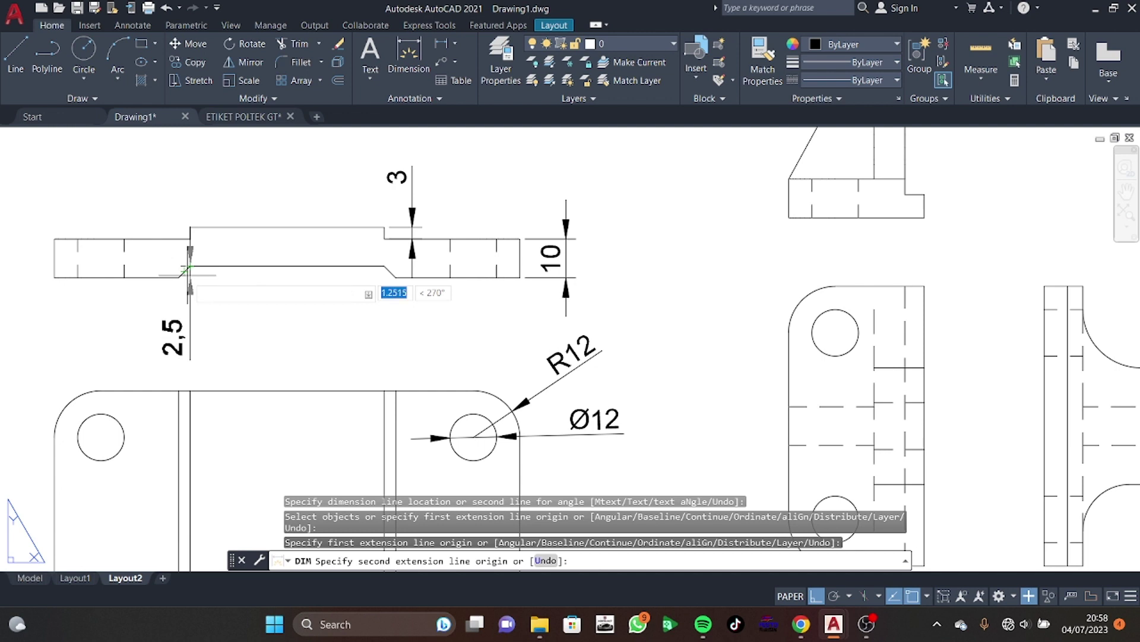
click(189, 275)
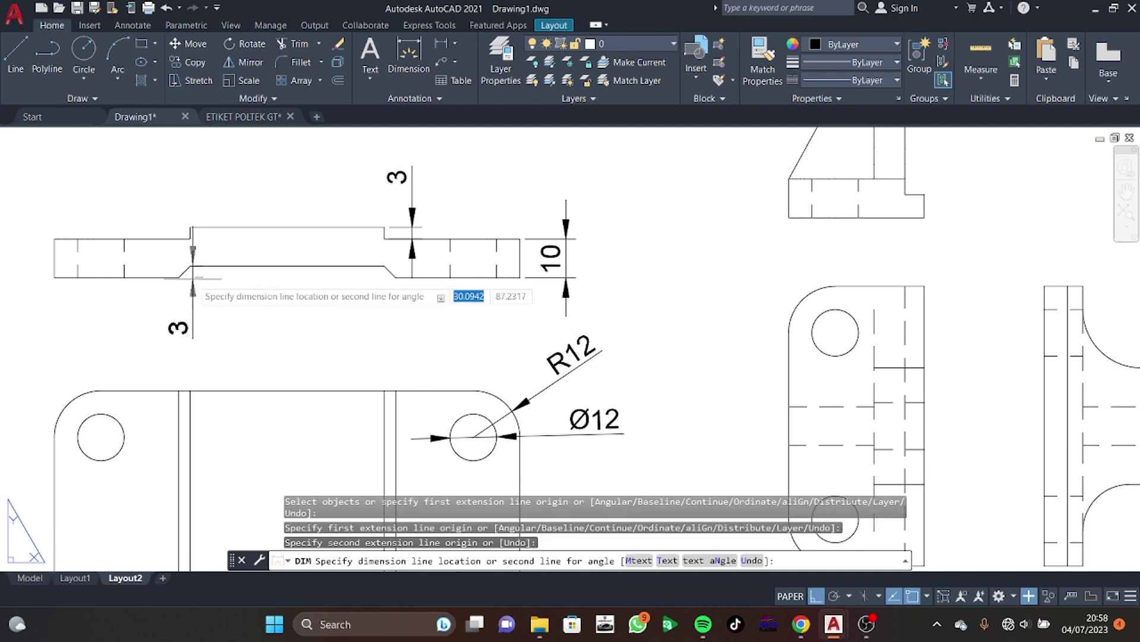
click(178, 277)
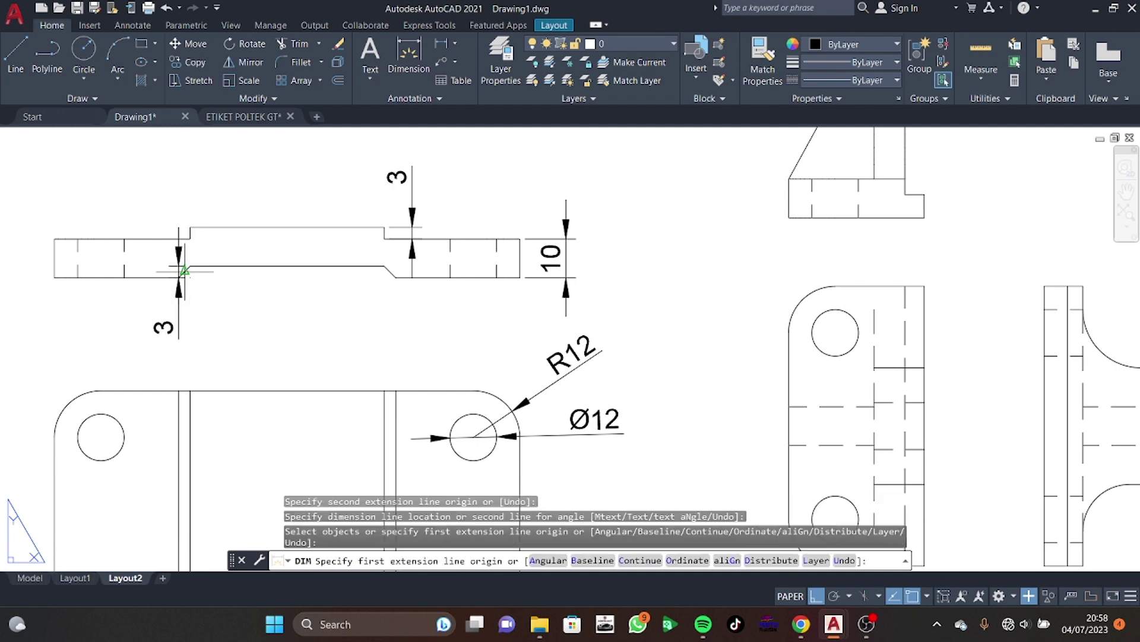
key(Return)
click(223, 227)
click(231, 198)
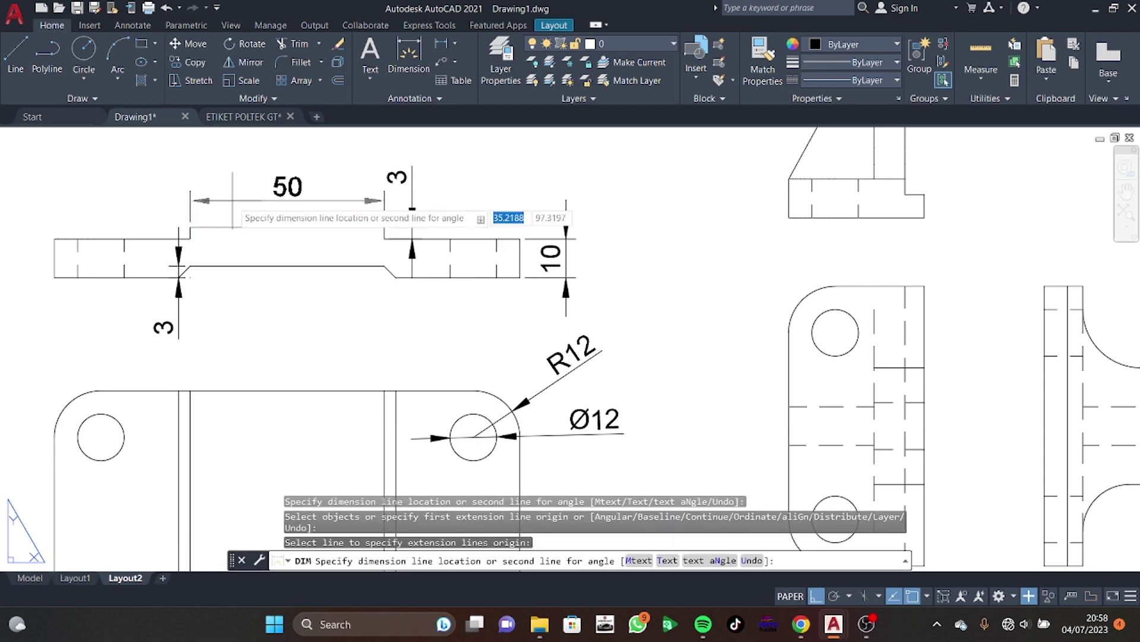
click(178, 277)
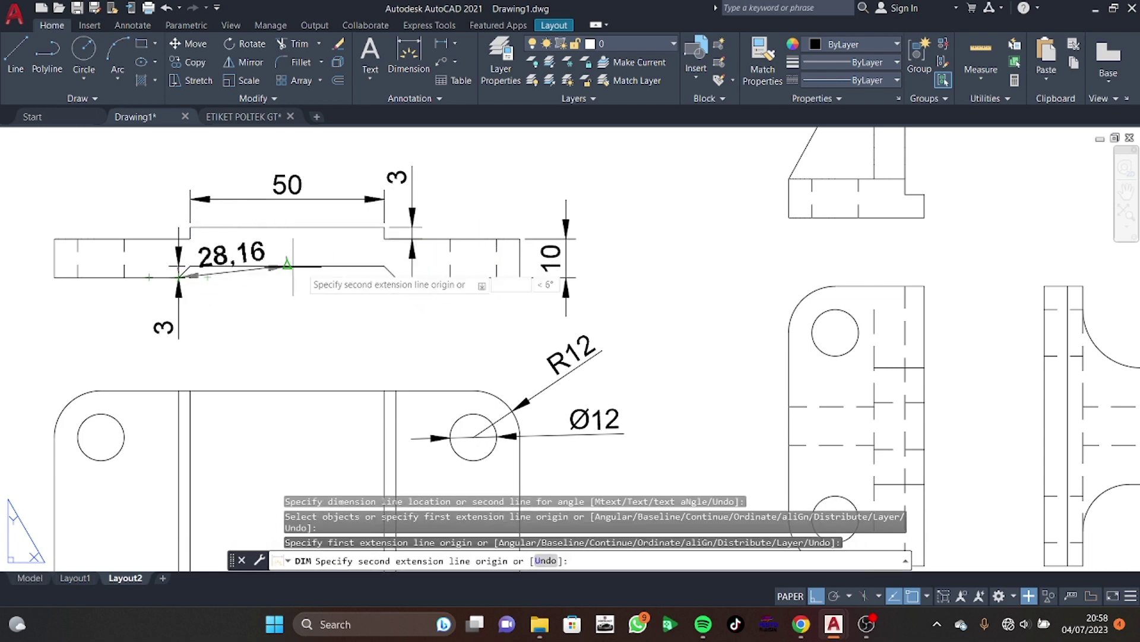
click(396, 278)
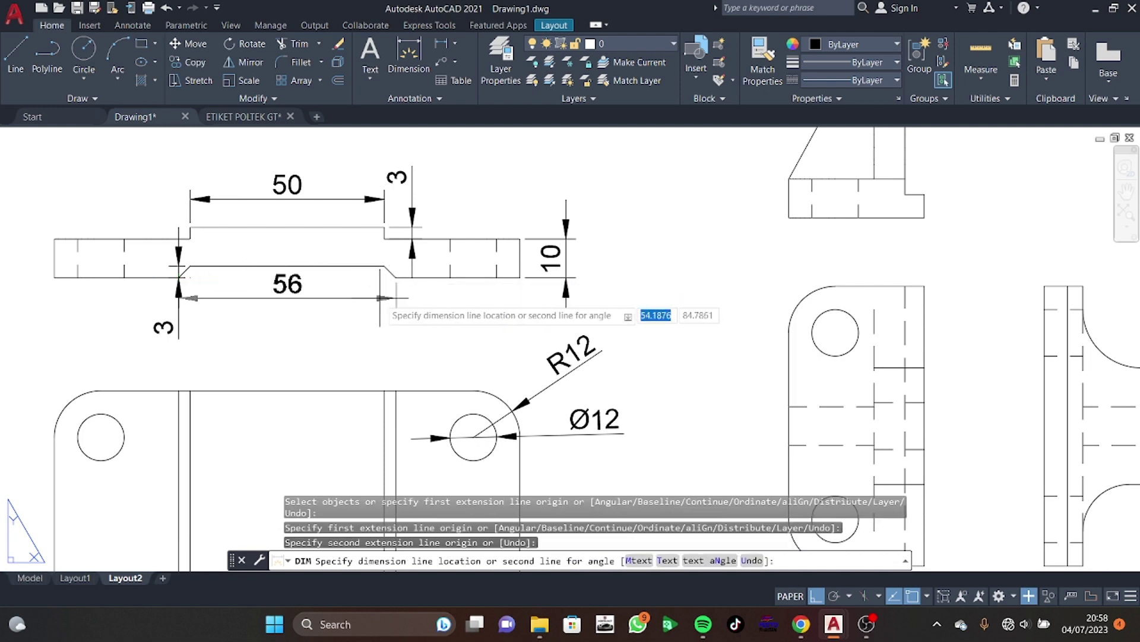
click(380, 303)
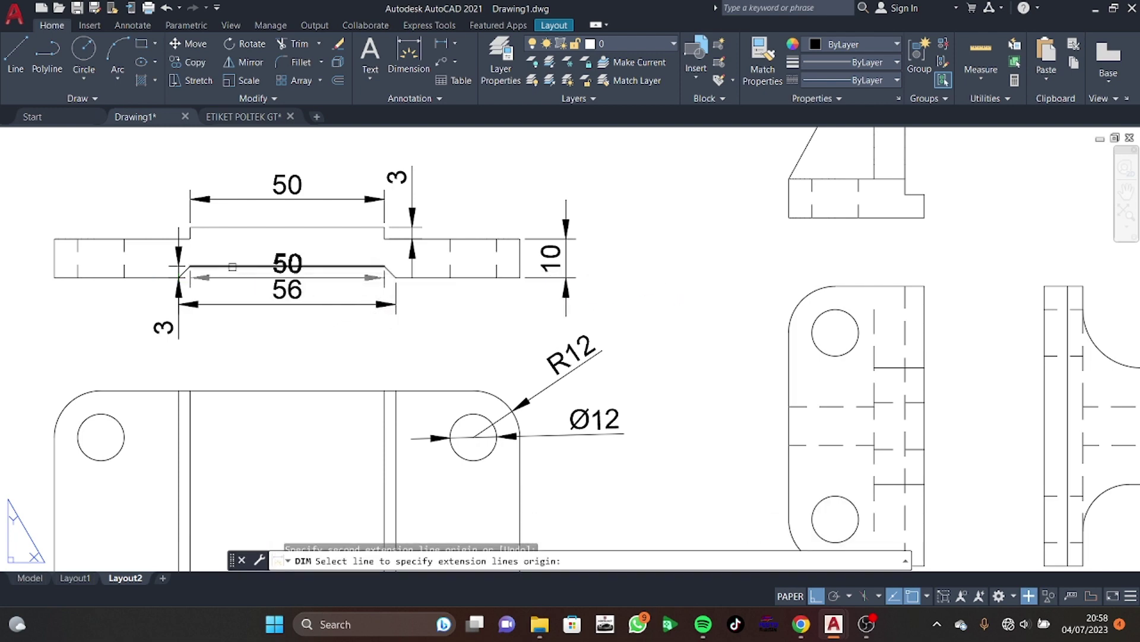
Add the 72 height left of the plate top view and the 120 width between holes below it
middle_drag(346, 506, 387, 340)
middle_drag(402, 273, 268, 332)
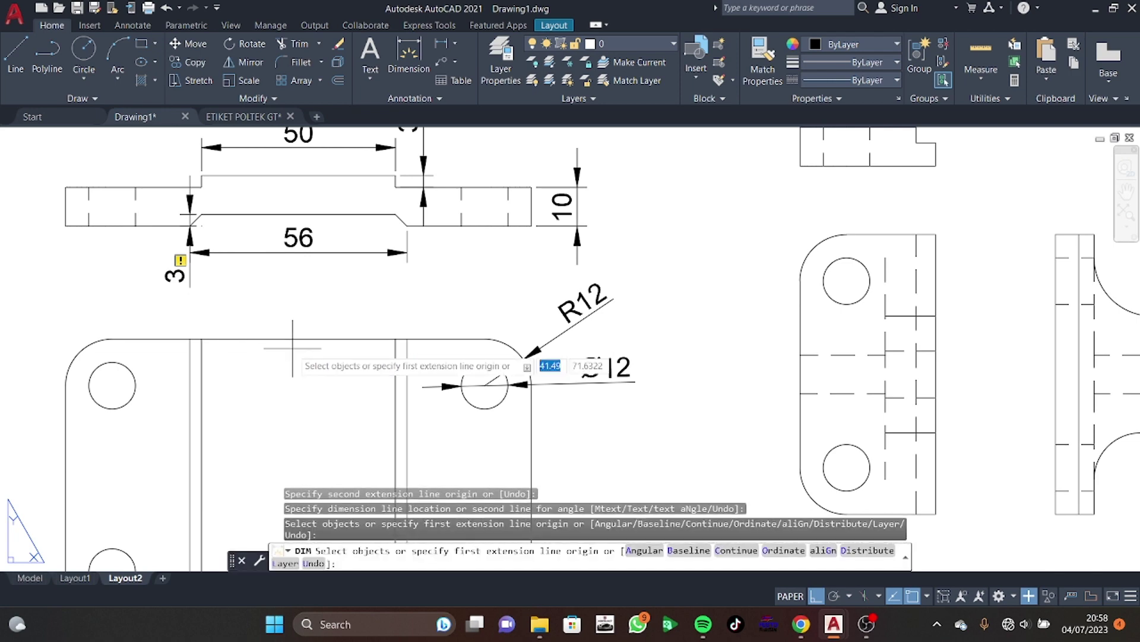
scroll(365, 321, down, 2)
middle_drag(365, 321, 394, 296)
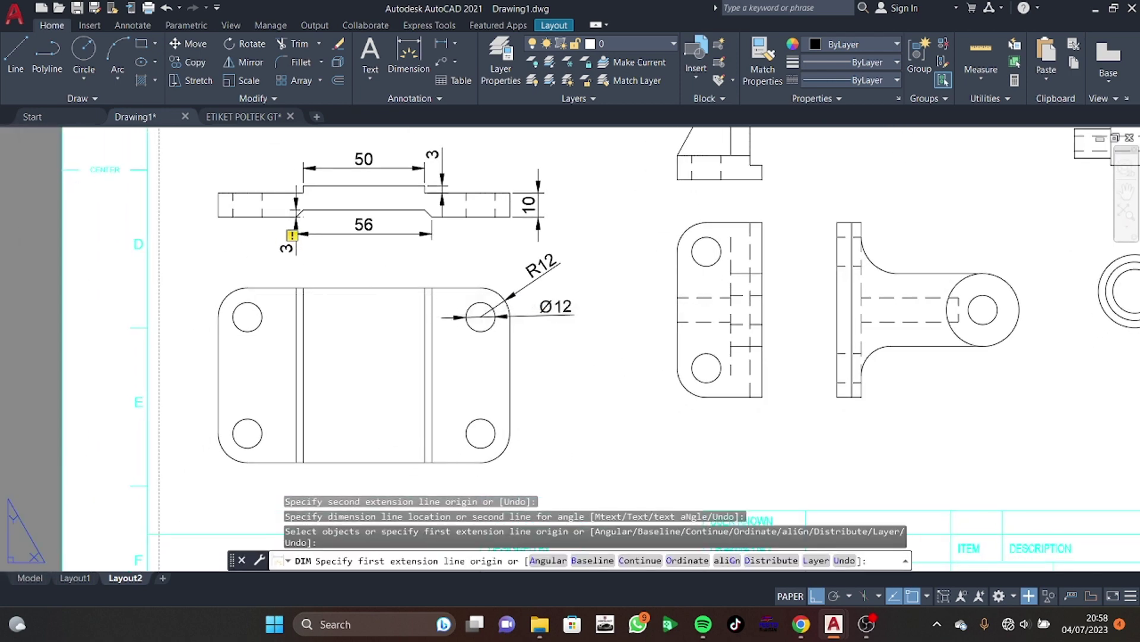
click(247, 289)
click(248, 462)
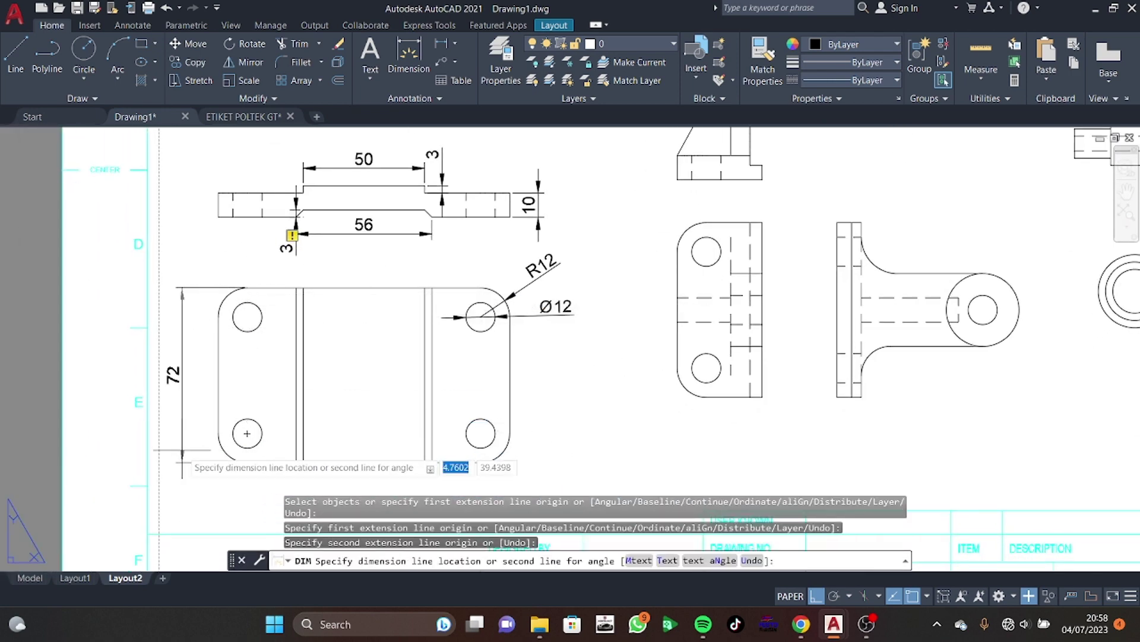
click(187, 450)
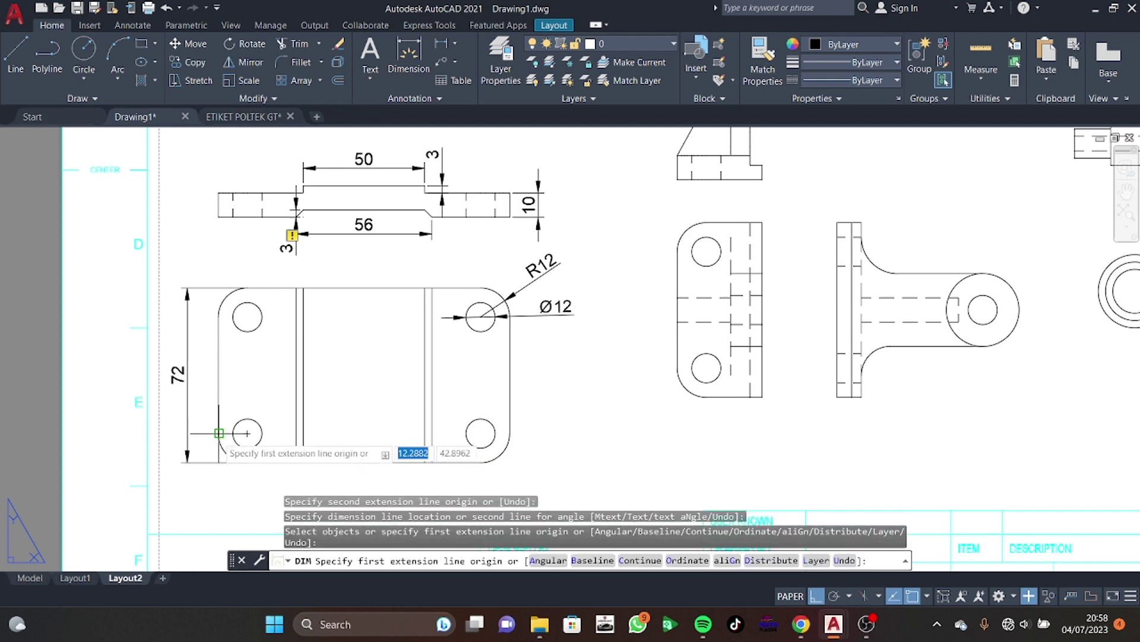
click(219, 433)
click(509, 438)
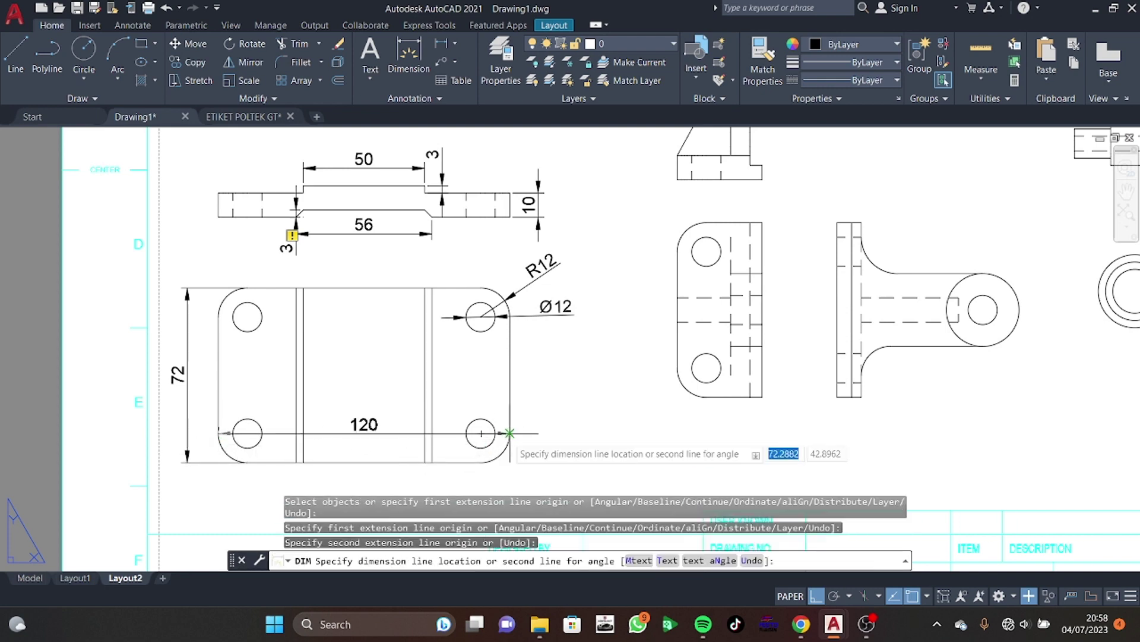
click(480, 490)
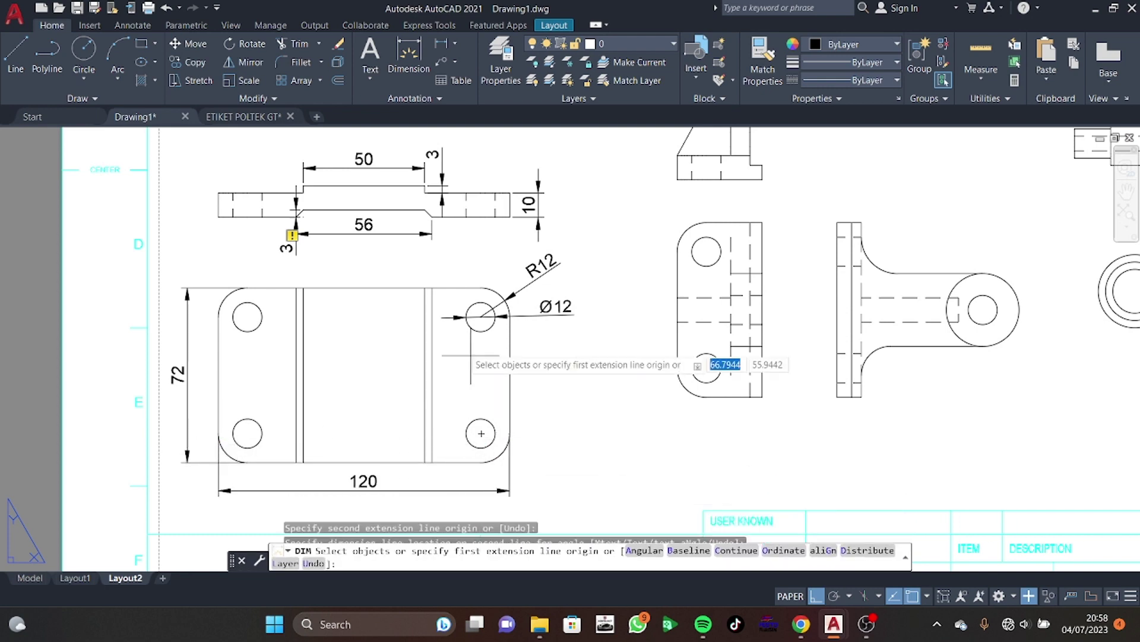
scroll(339, 279, up, 2)
scroll(341, 313, down, 1)
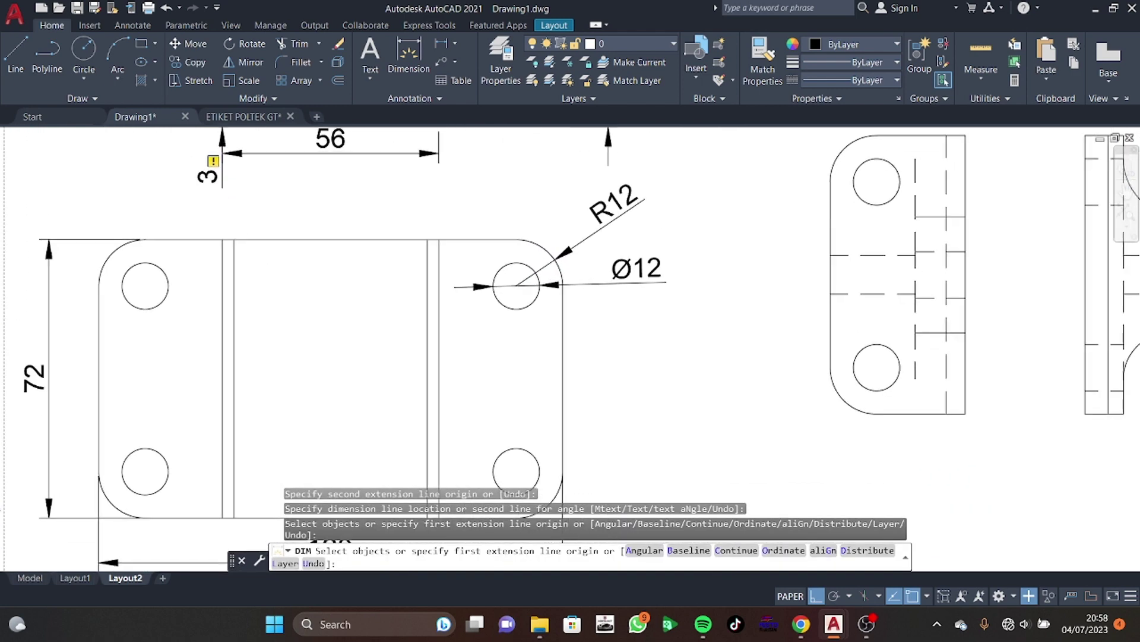
scroll(298, 264, down, 1)
scroll(356, 268, down, 1)
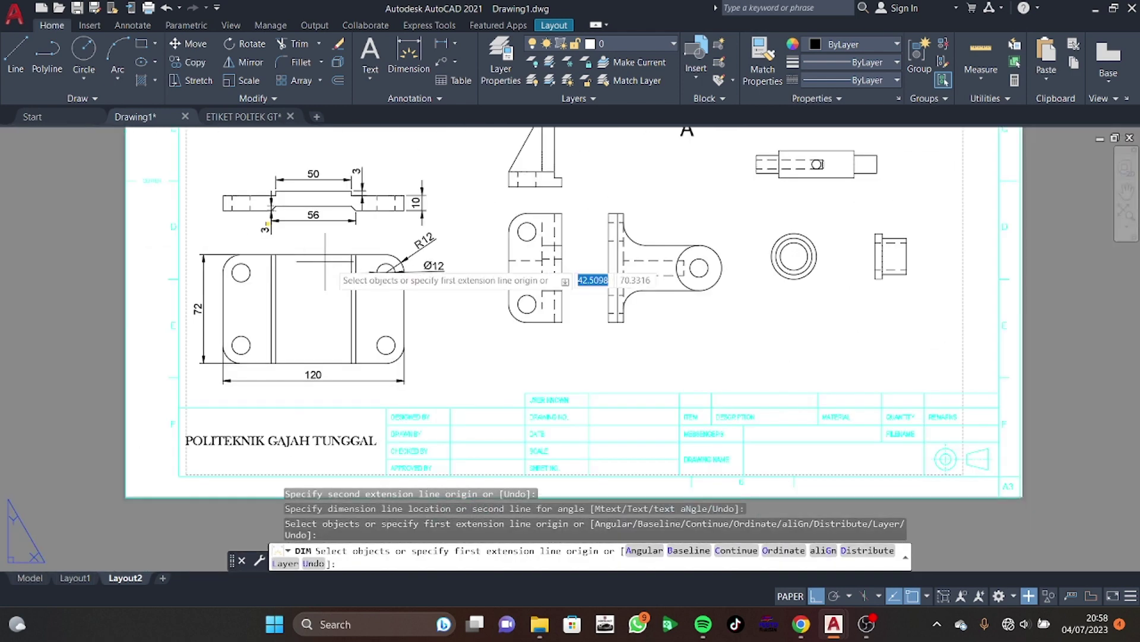
scroll(380, 280, up, 1)
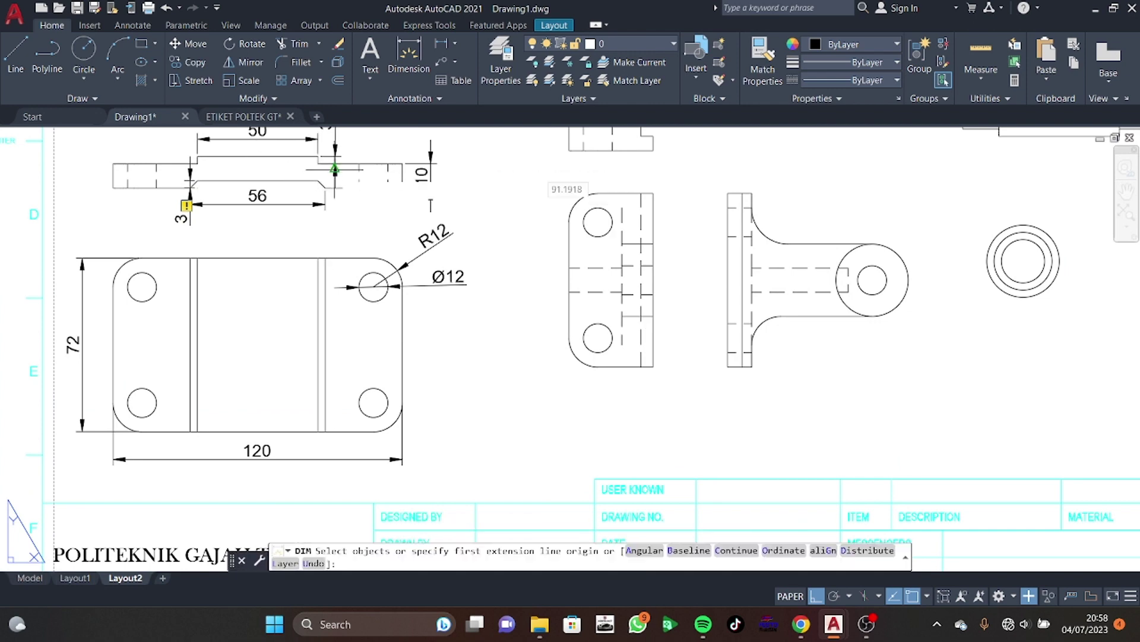
Try an angular dimension on the end view, then abandon it and return to general DIM
click(453, 46)
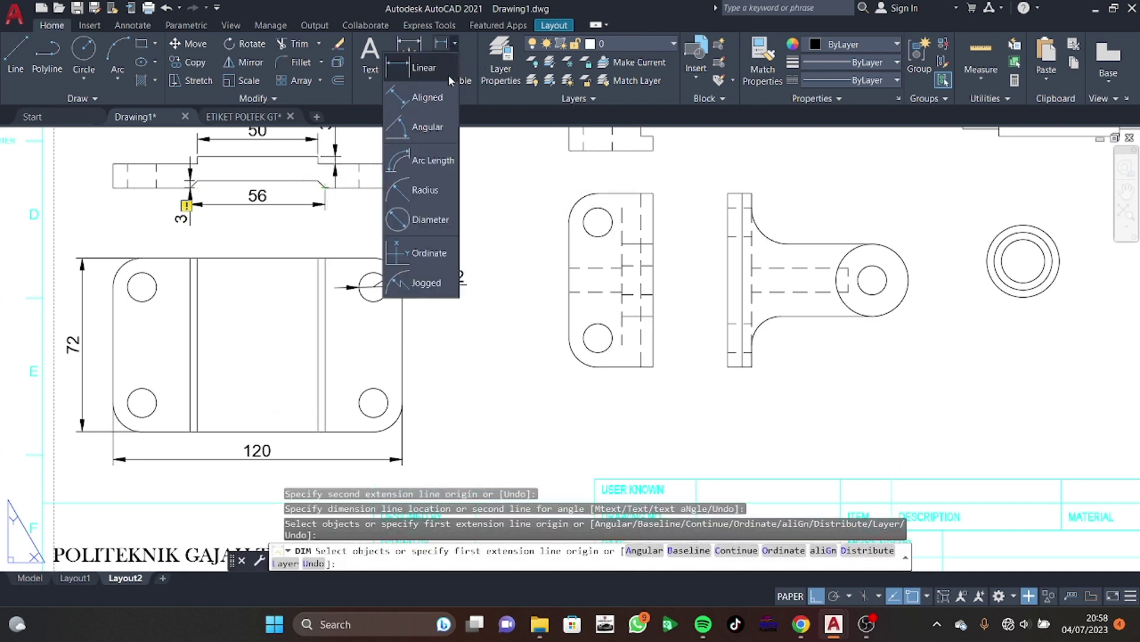
click(426, 129)
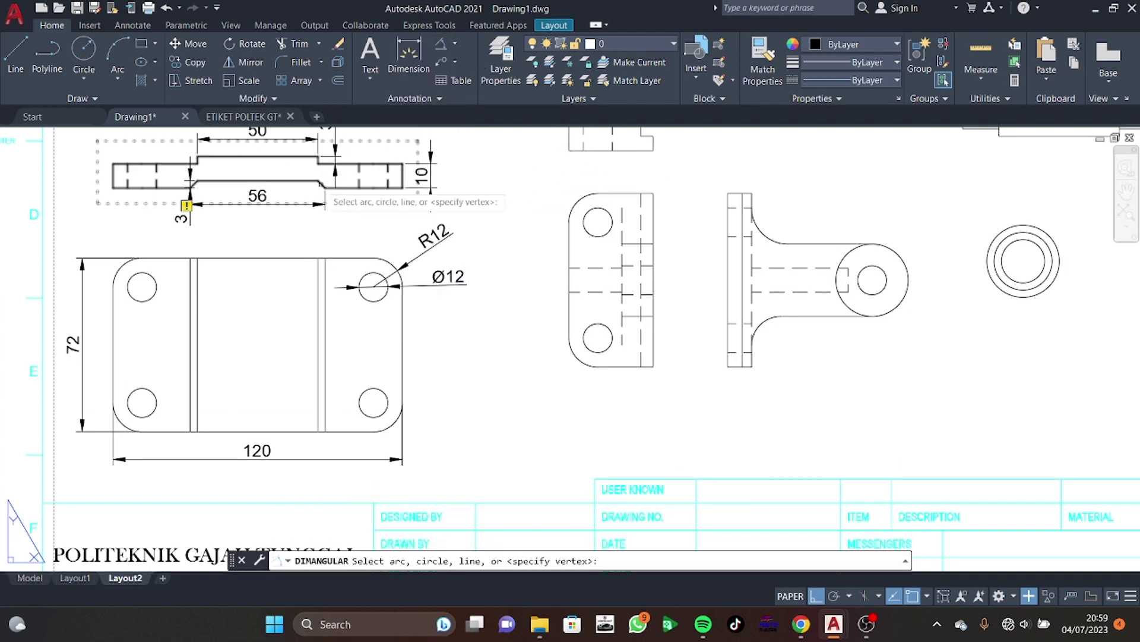
click(322, 185)
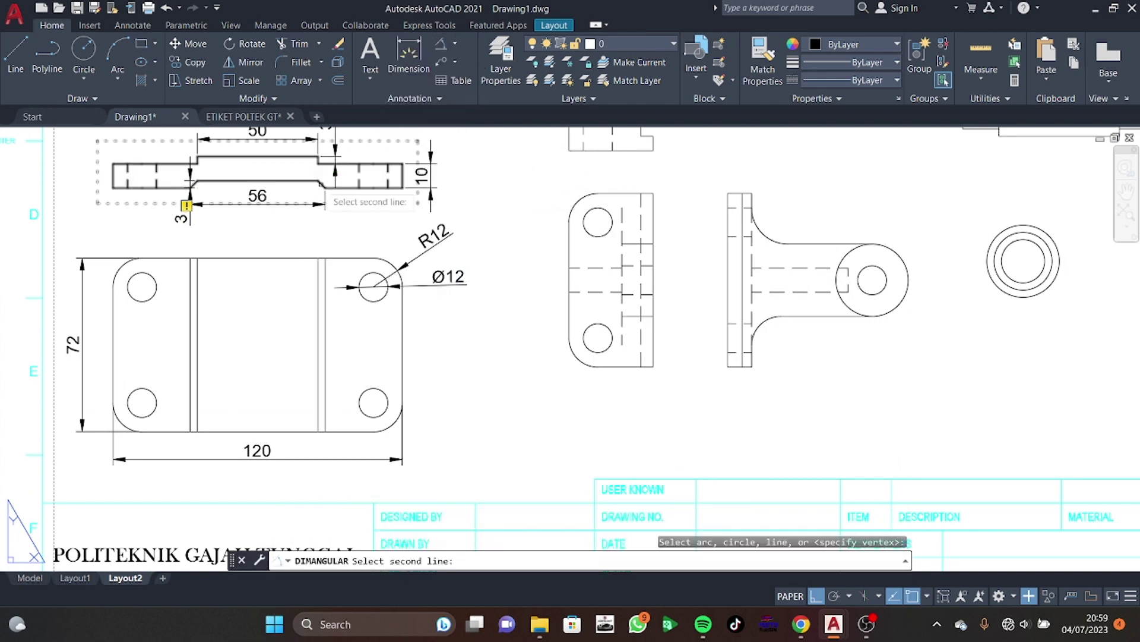
click(443, 54)
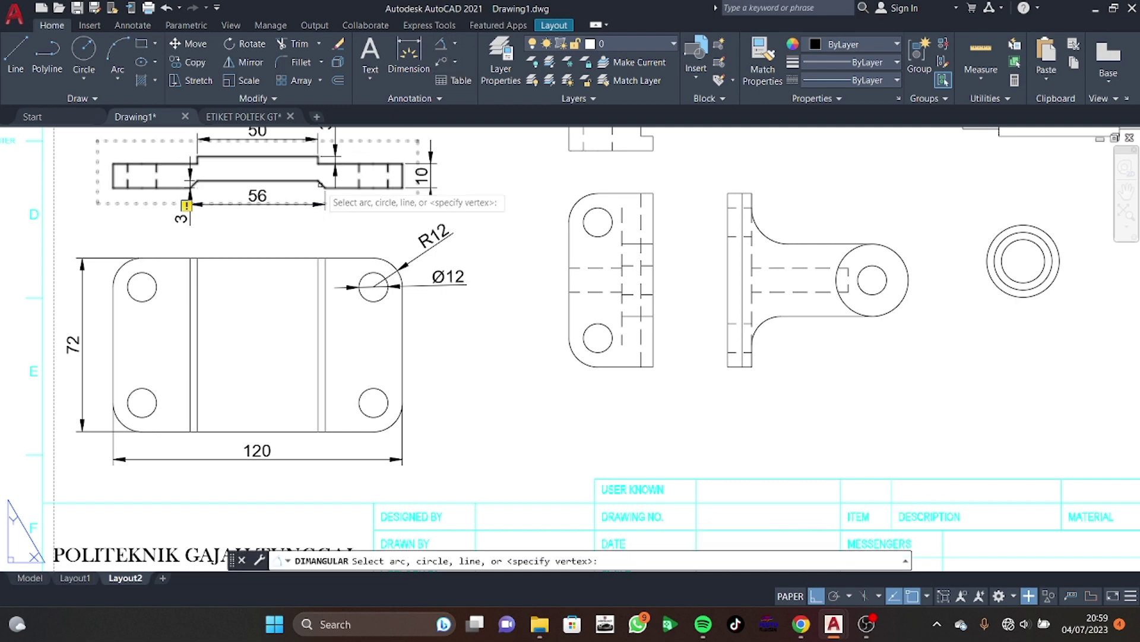
click(323, 189)
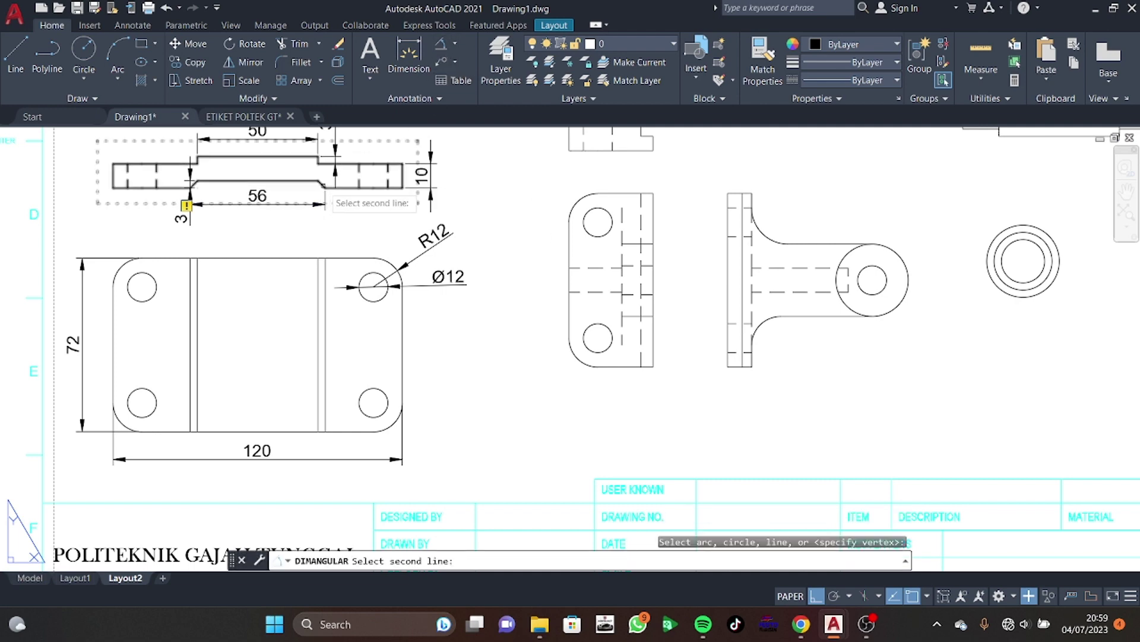
click(456, 49)
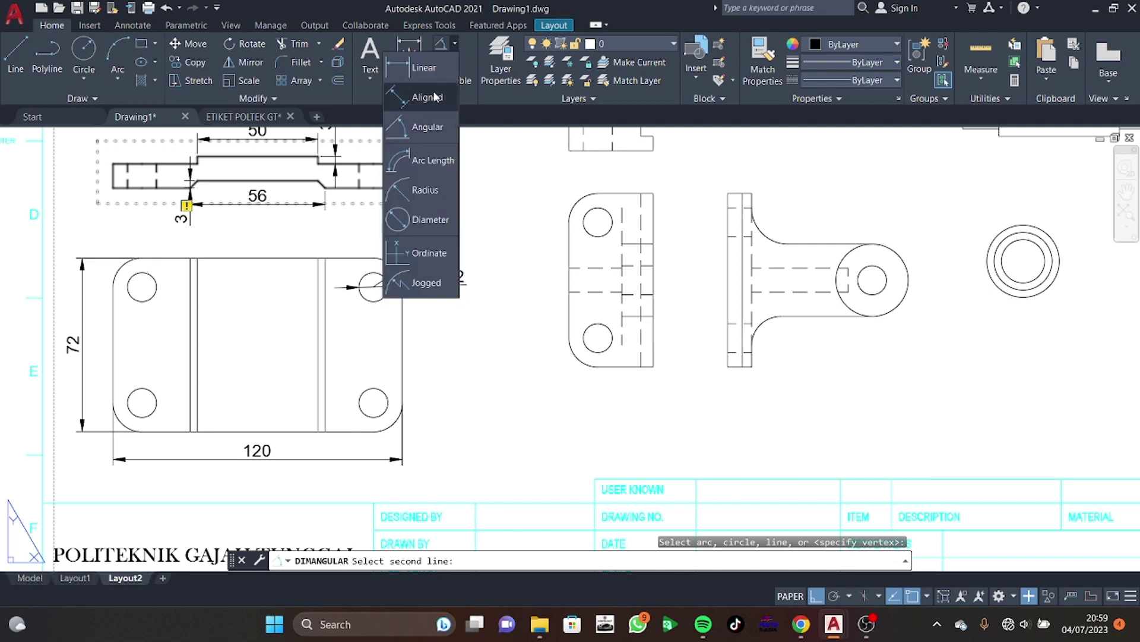
click(476, 92)
click(409, 54)
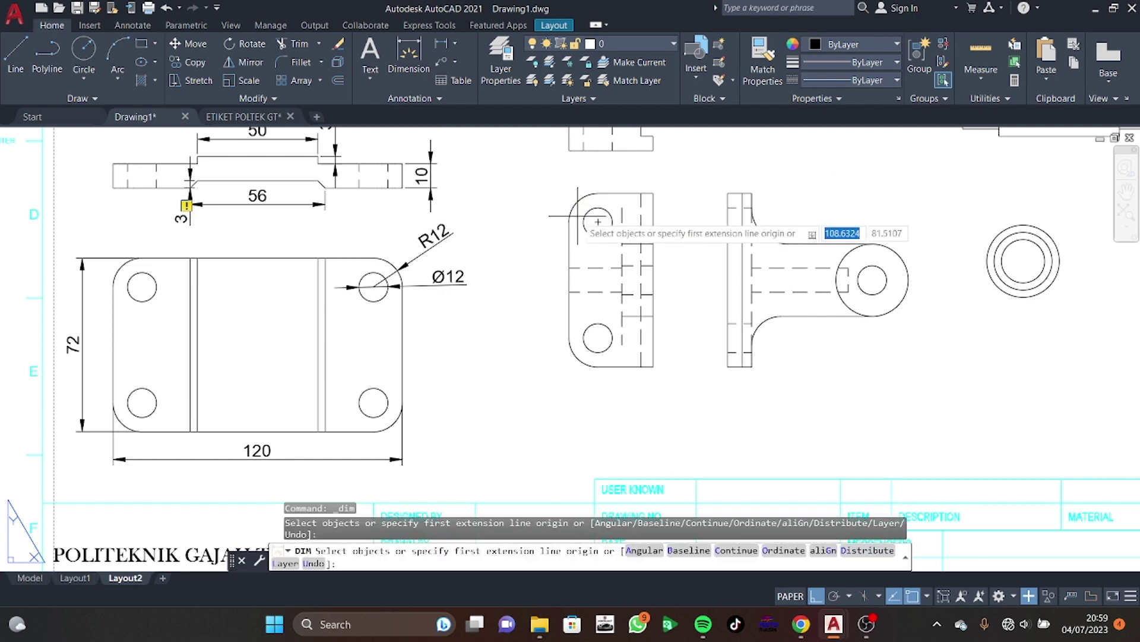
scroll(574, 204, up, 2)
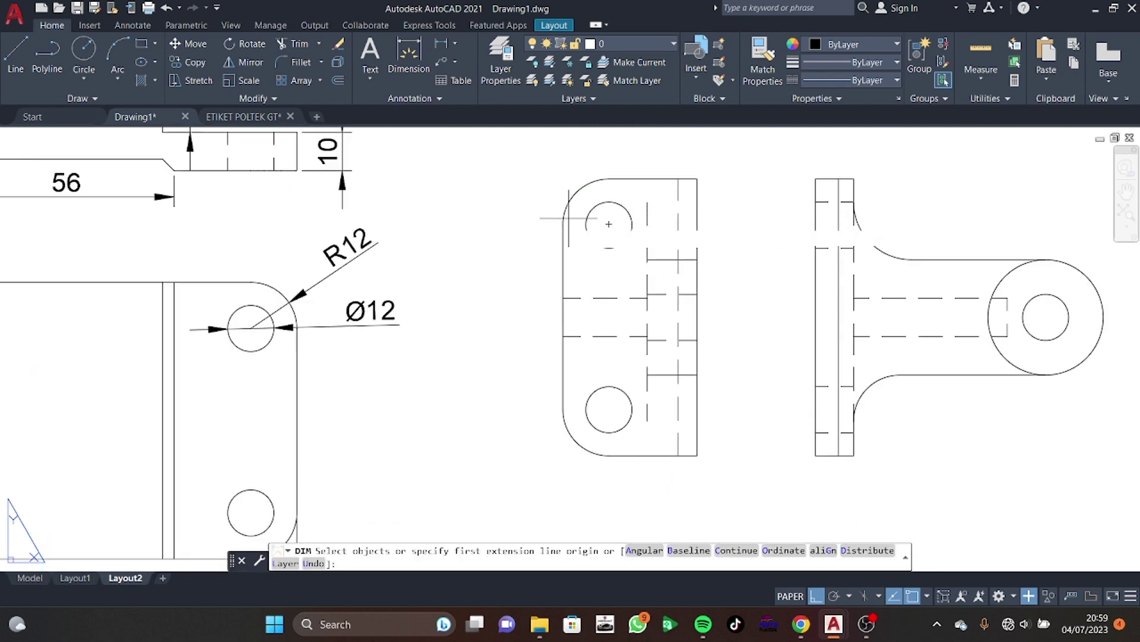
Place R12 beside the top-left corner arc and Ø12 left of the upper hole
click(569, 199)
click(511, 184)
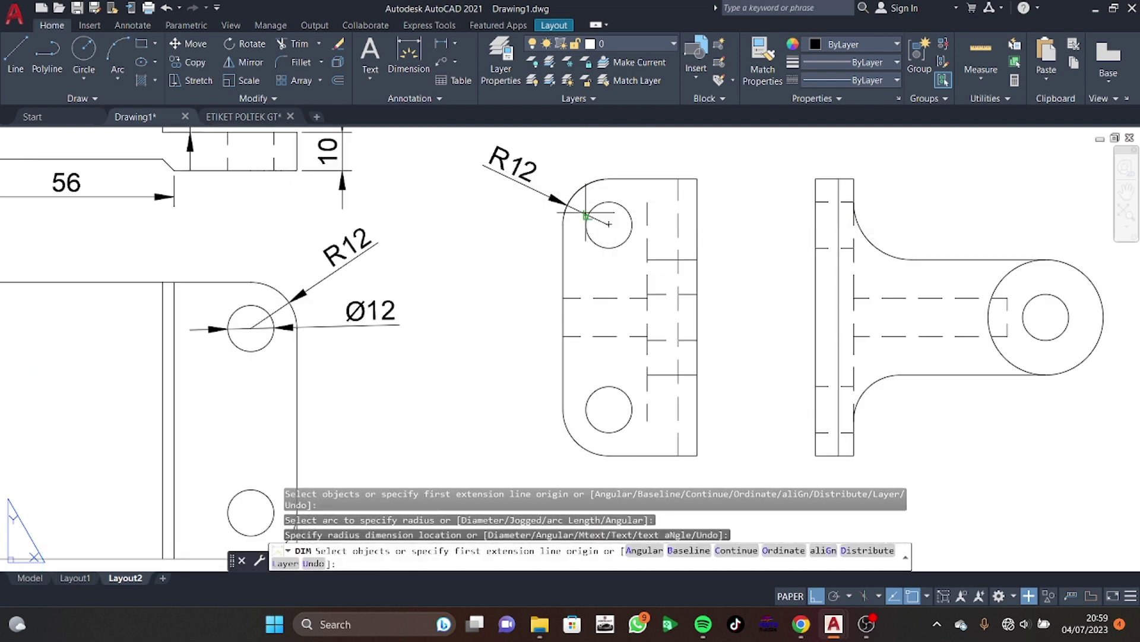
click(626, 212)
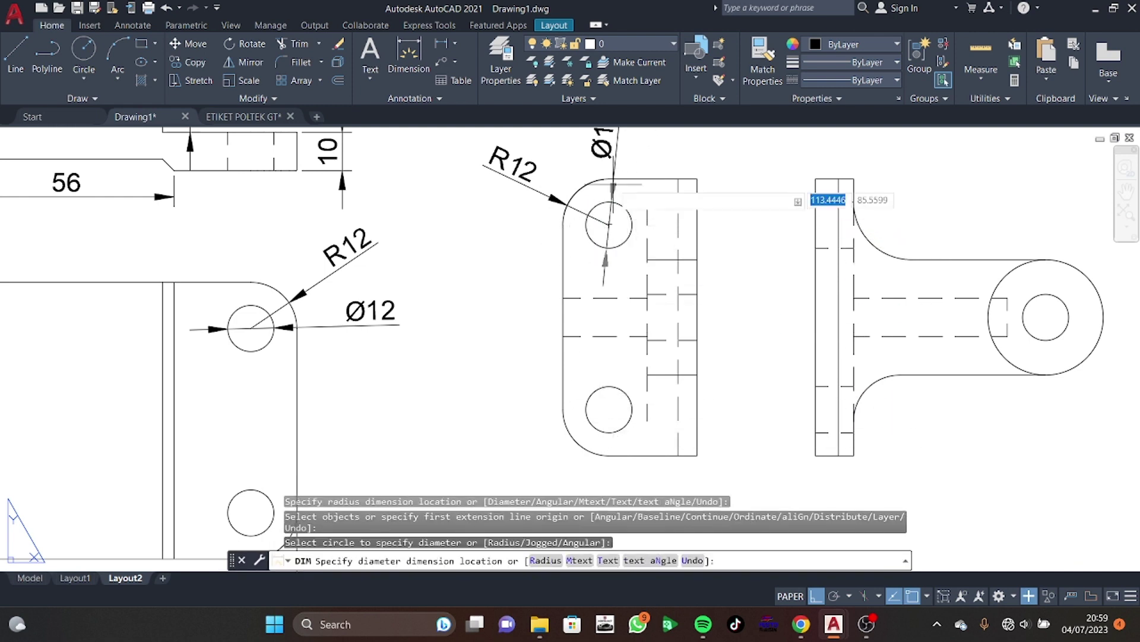
click(487, 232)
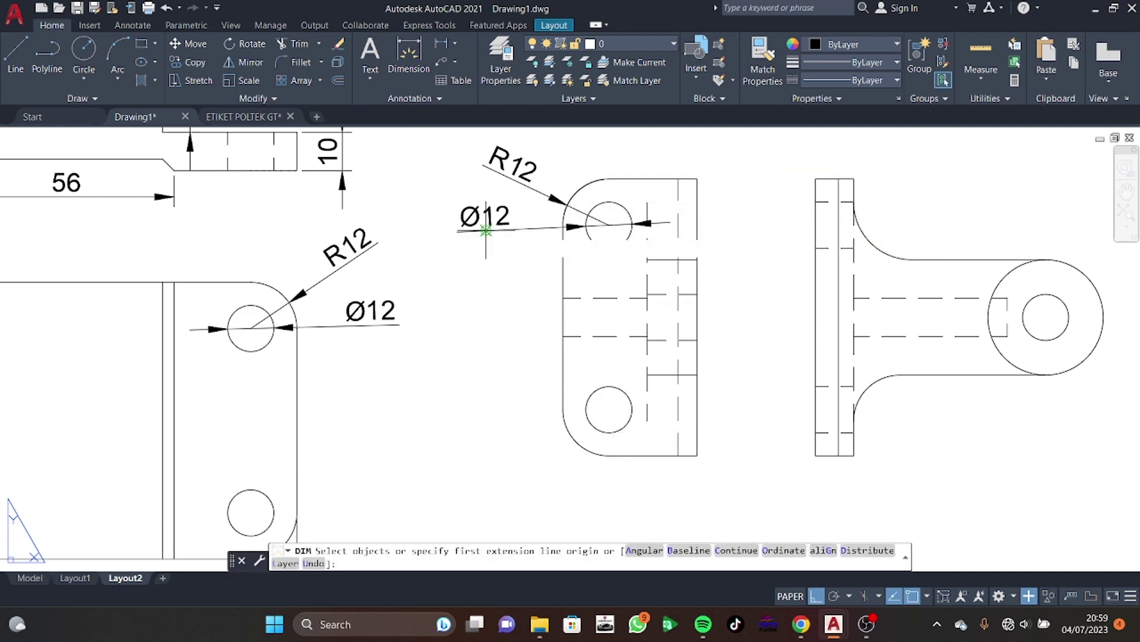
middle_drag(674, 225, 590, 181)
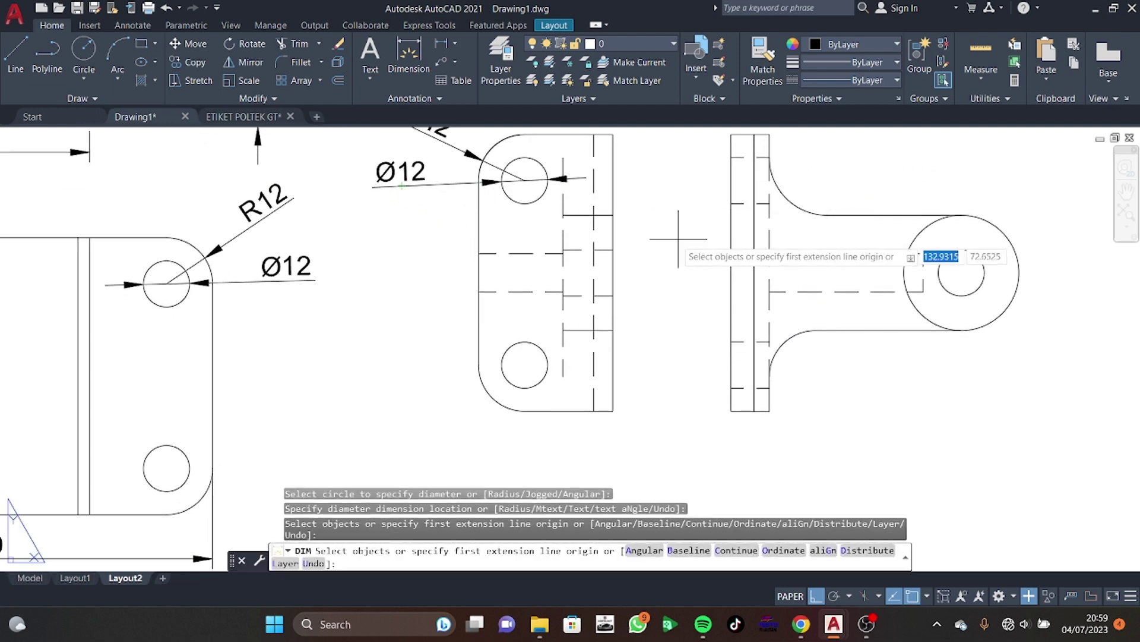
scroll(445, 262, down, 3)
scroll(547, 242, down, 2)
scroll(504, 348, down, 2)
Dimension the upright's top width as 13 and the base step as 4
middle_drag(504, 349, 526, 415)
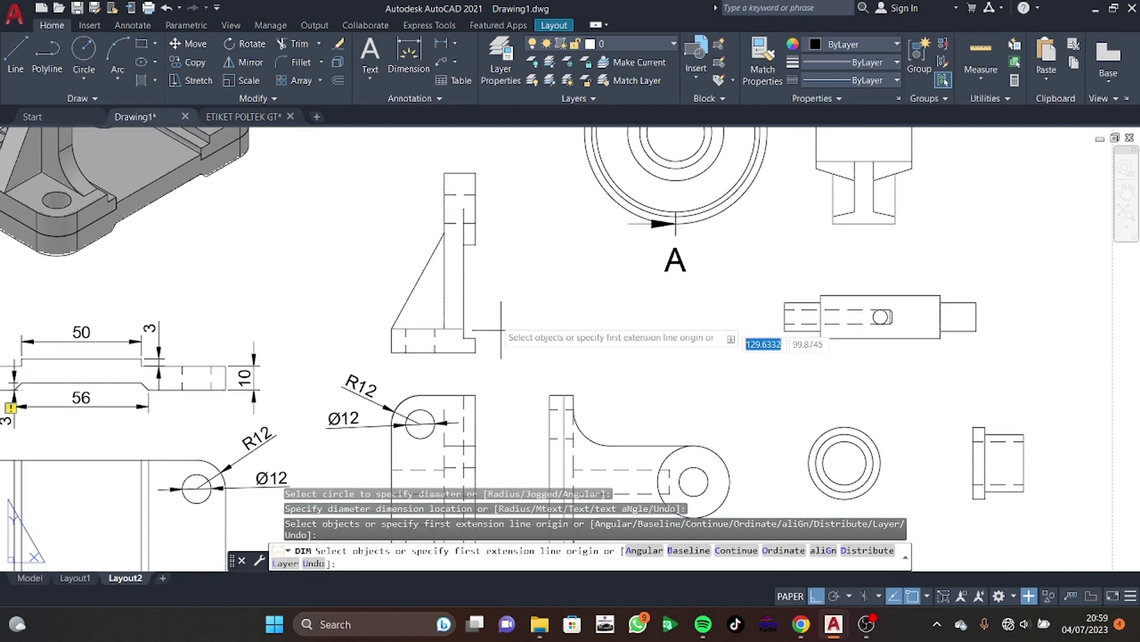
click(444, 173)
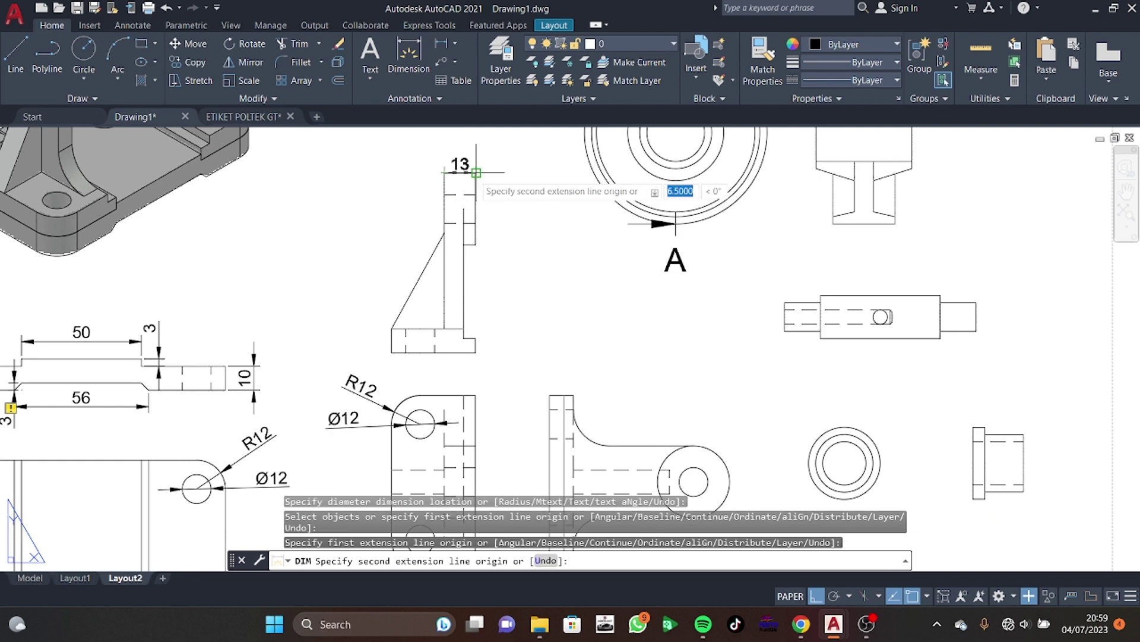
click(474, 153)
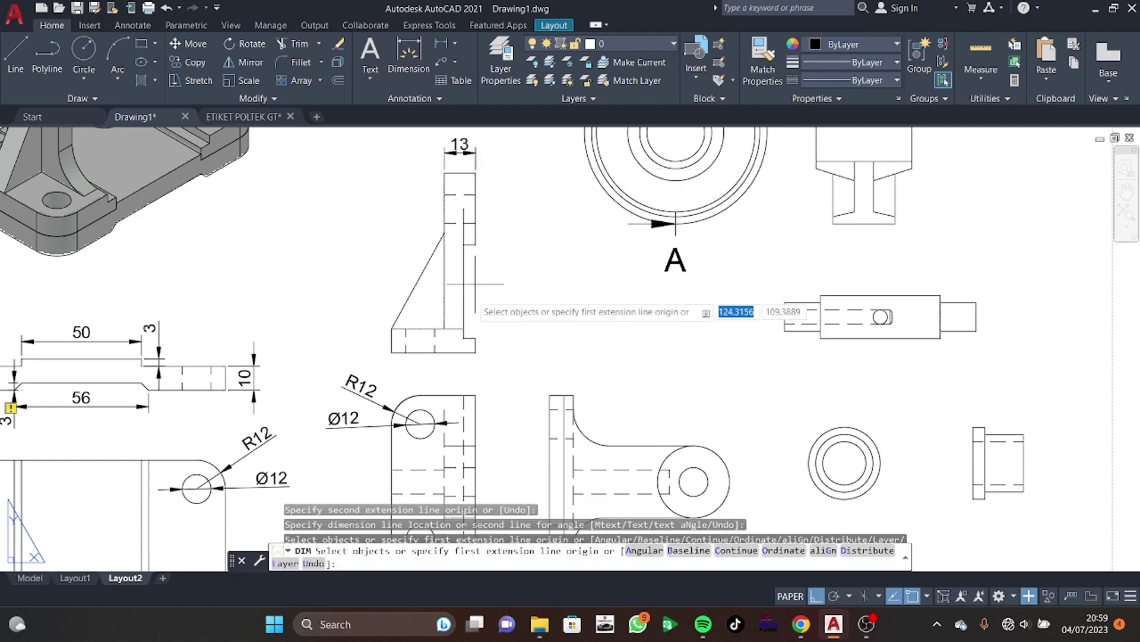
click(463, 328)
click(464, 338)
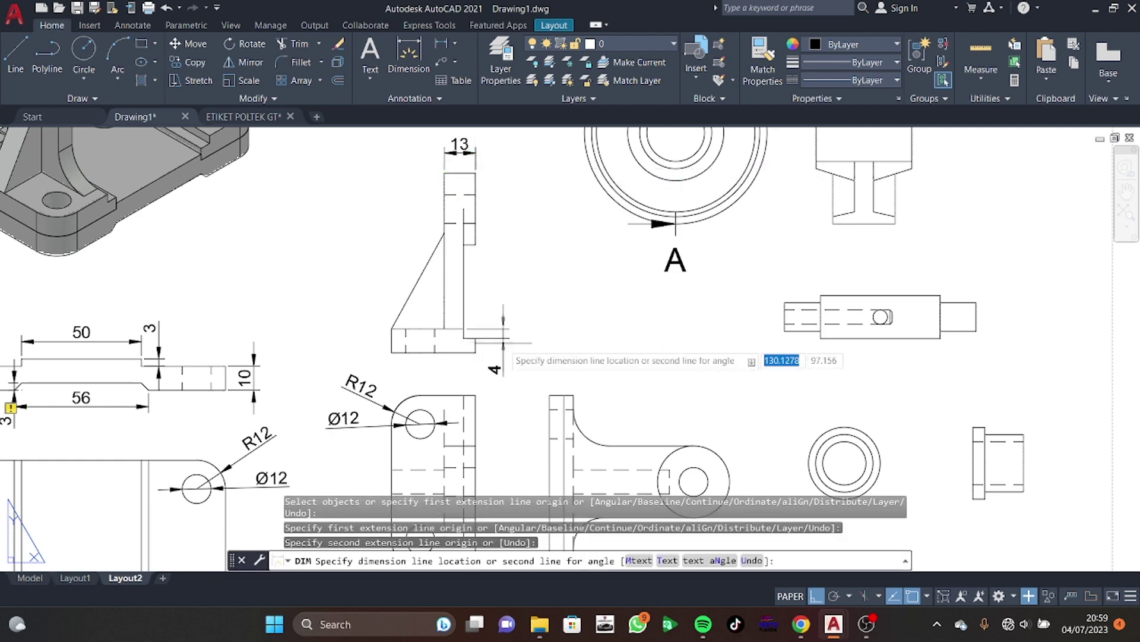
click(504, 343)
Attempt dimensions on the small base-corner offset, cancelling the unwanted 2,5 result
click(475, 330)
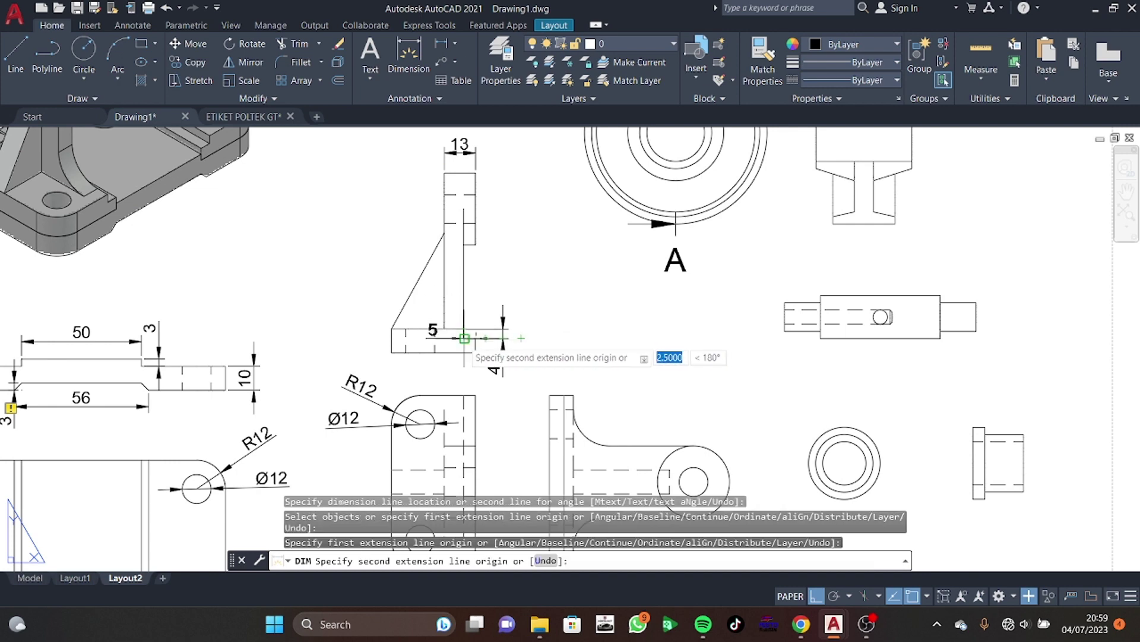
click(465, 338)
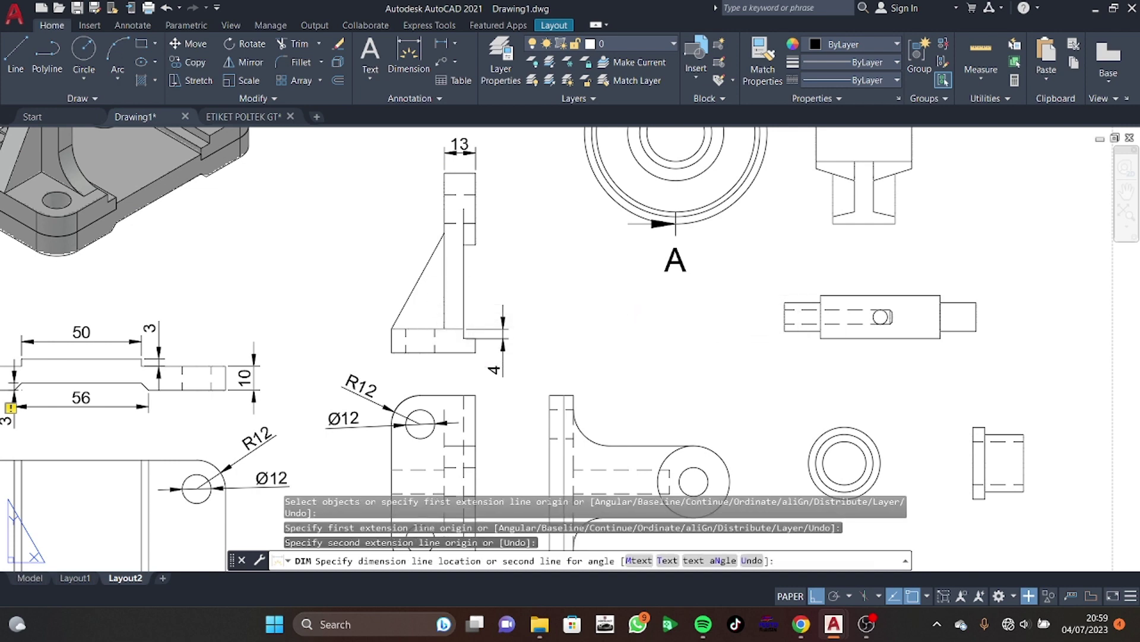
key(Escape)
click(409, 56)
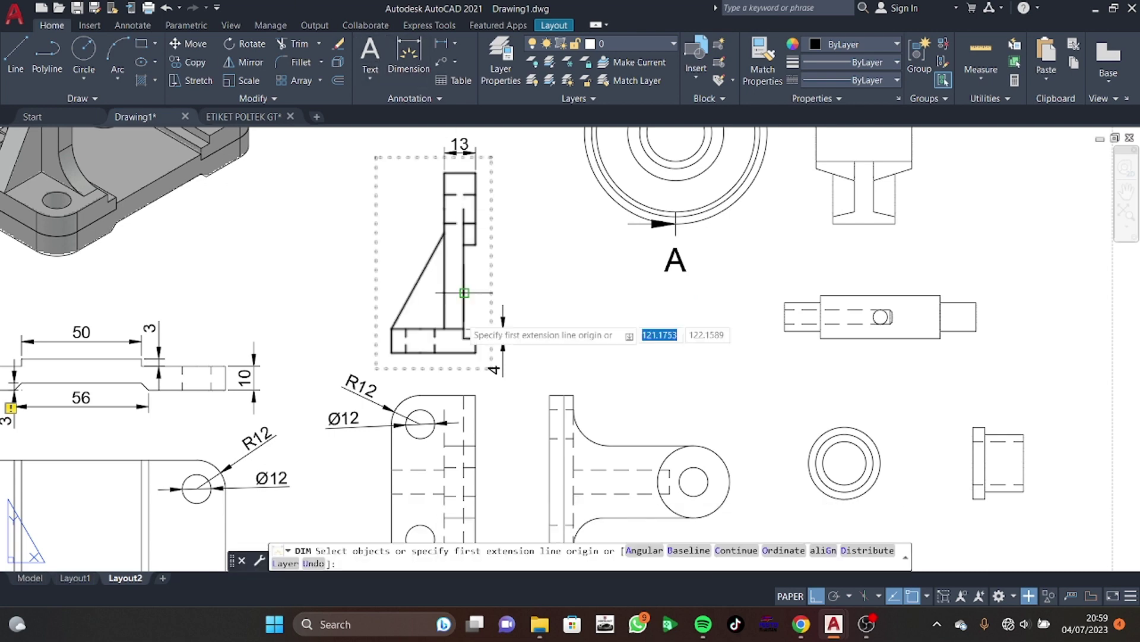
click(470, 337)
click(476, 338)
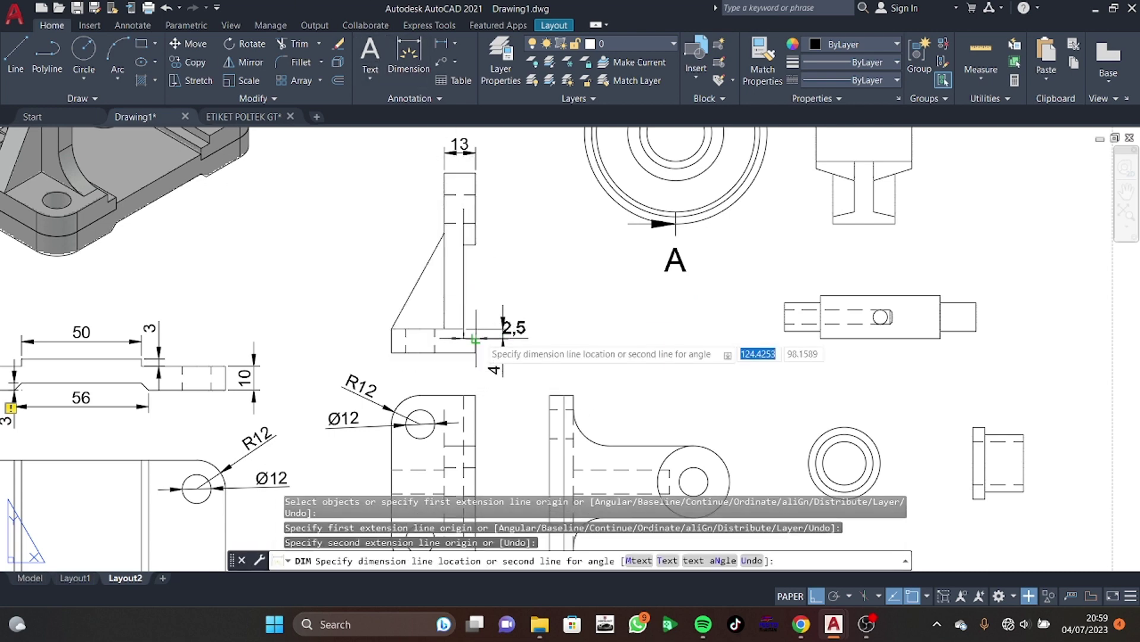
key(Escape)
Place the 5 offset dimension beside the upright and shift it higher
click(406, 70)
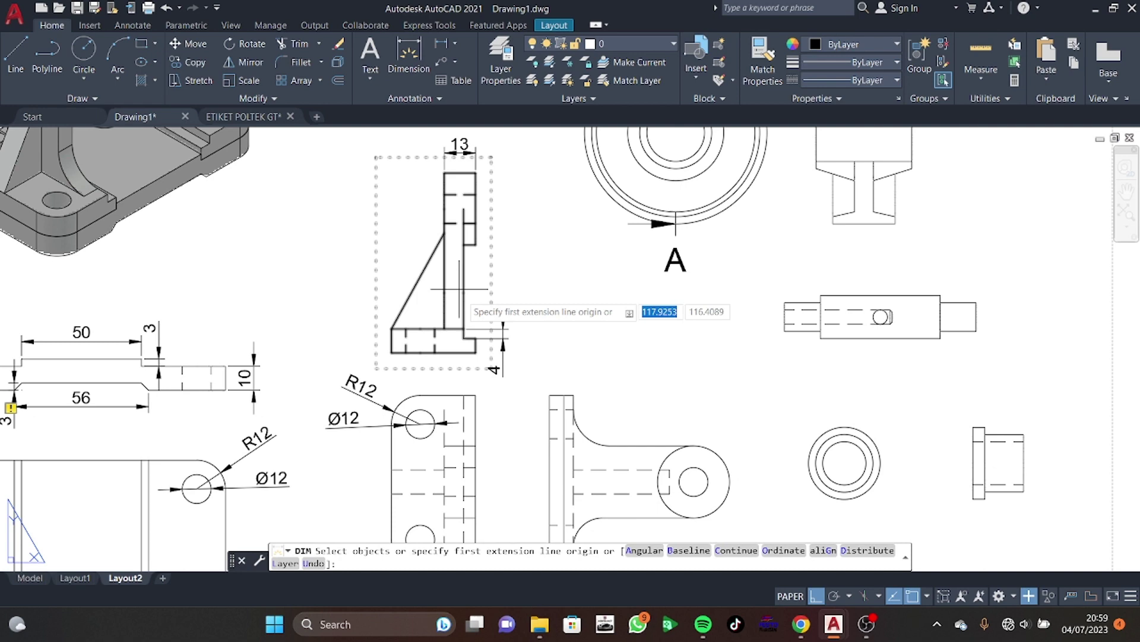
click(469, 338)
click(476, 338)
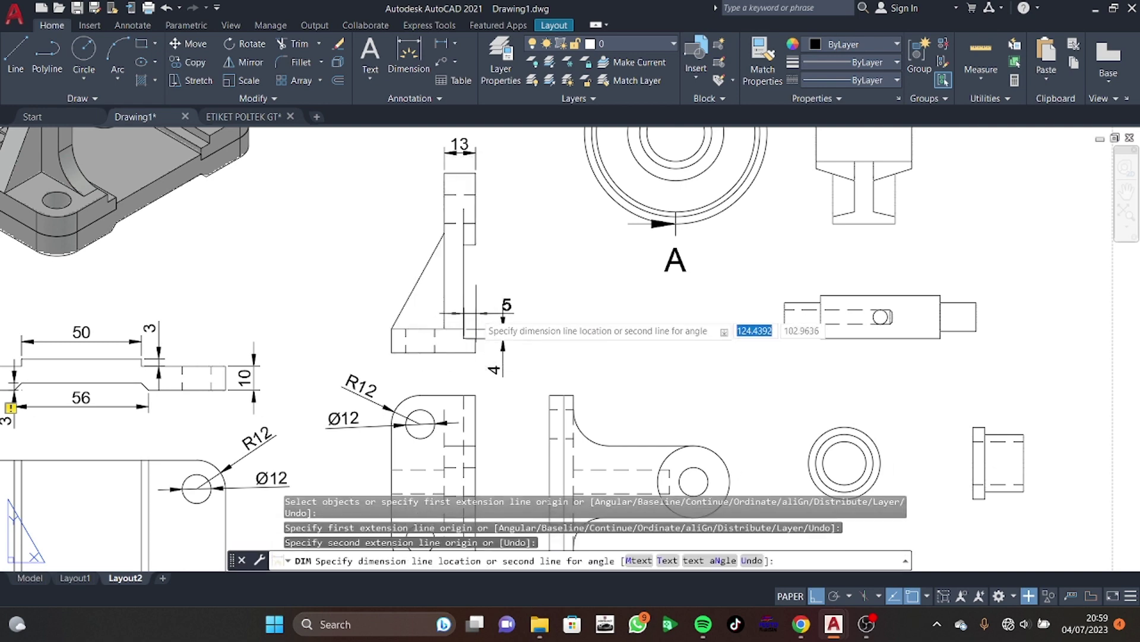
click(477, 306)
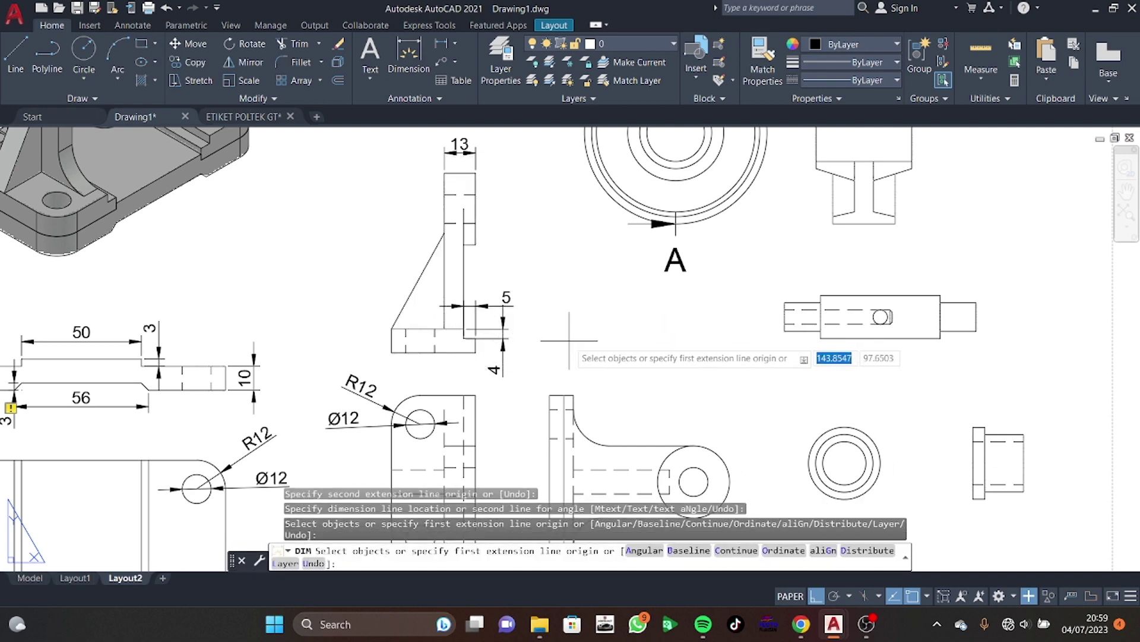
middle_drag(547, 357, 540, 349)
key(Return)
click(392, 340)
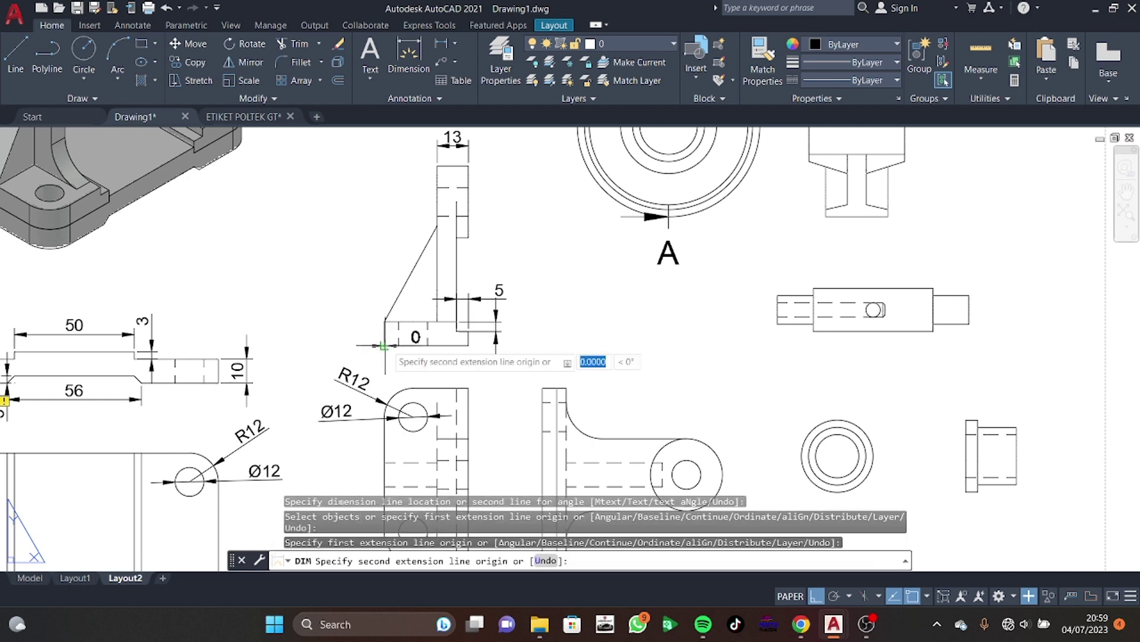
key(Escape)
Add the 72 overall height dimension beside the end view
click(409, 56)
middle_drag(619, 338, 613, 273)
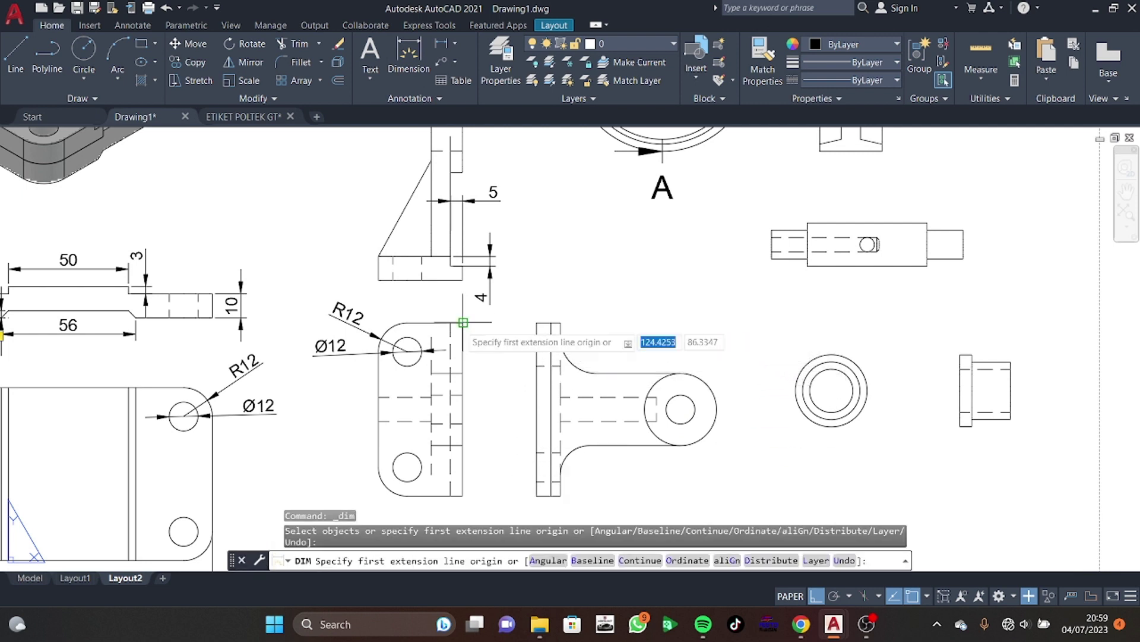
click(464, 322)
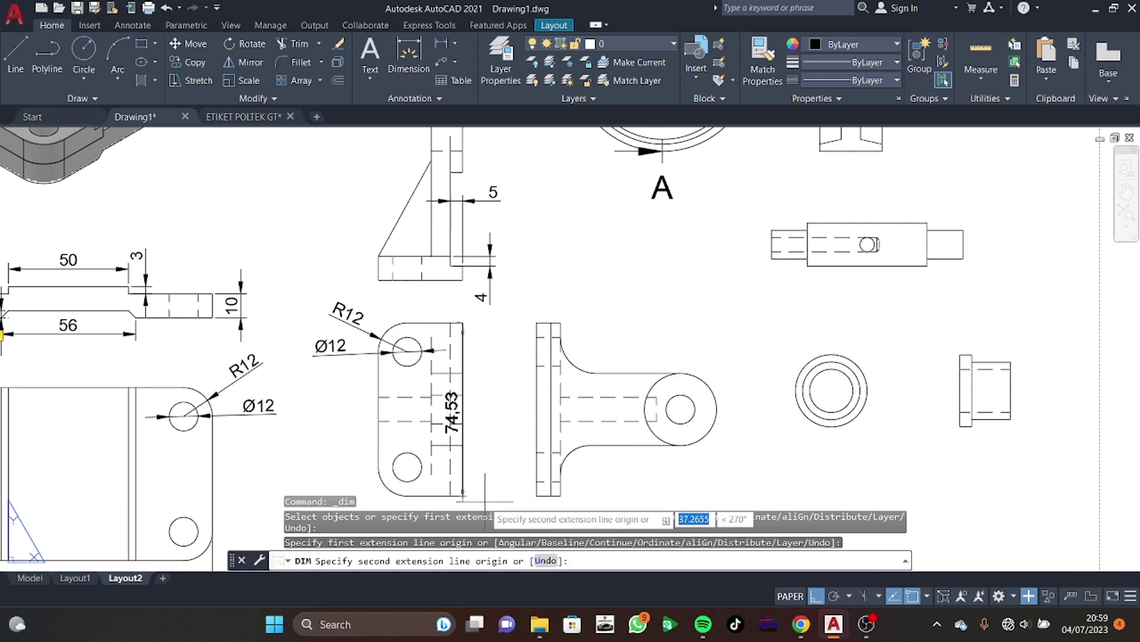
click(462, 495)
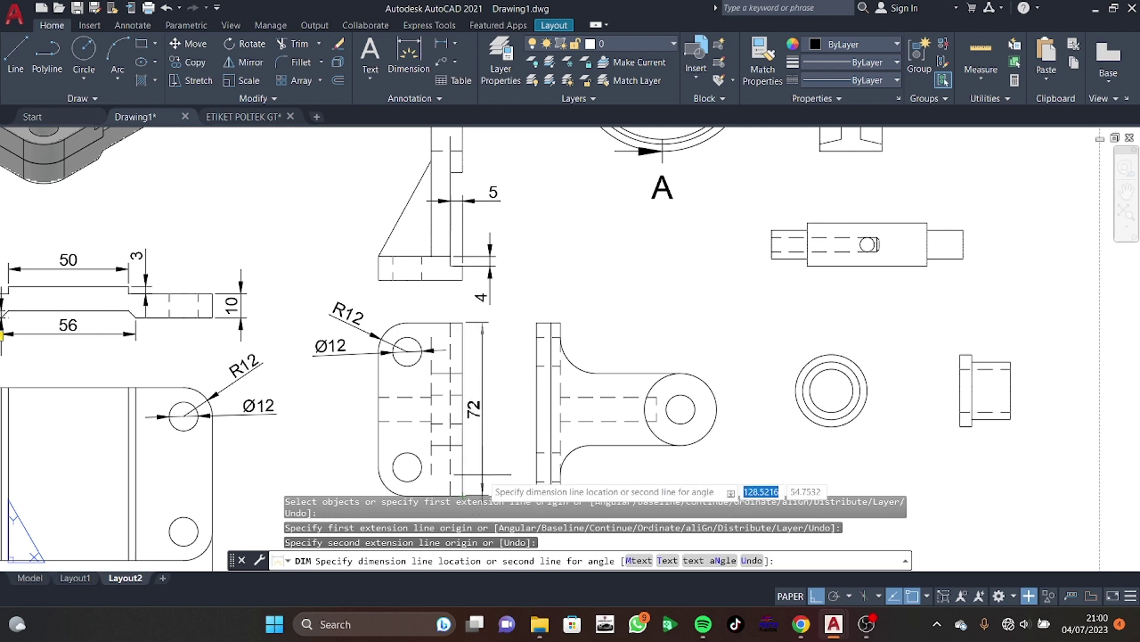
click(496, 475)
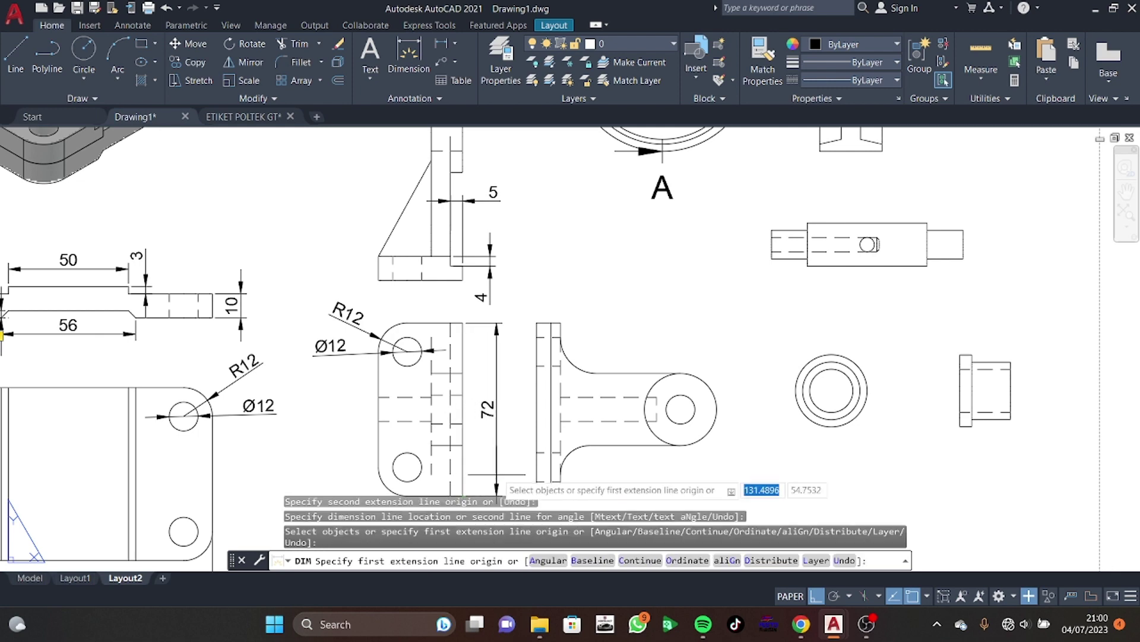
Add the 35 base width below the gusset and the 40 height to its left
click(379, 280)
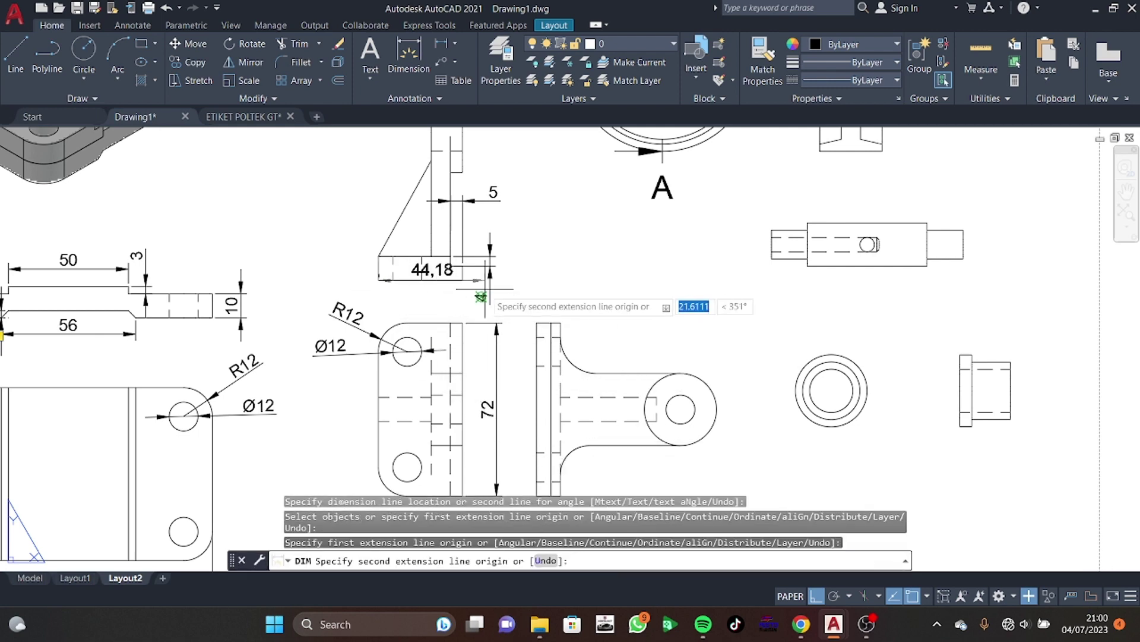
click(462, 280)
click(464, 315)
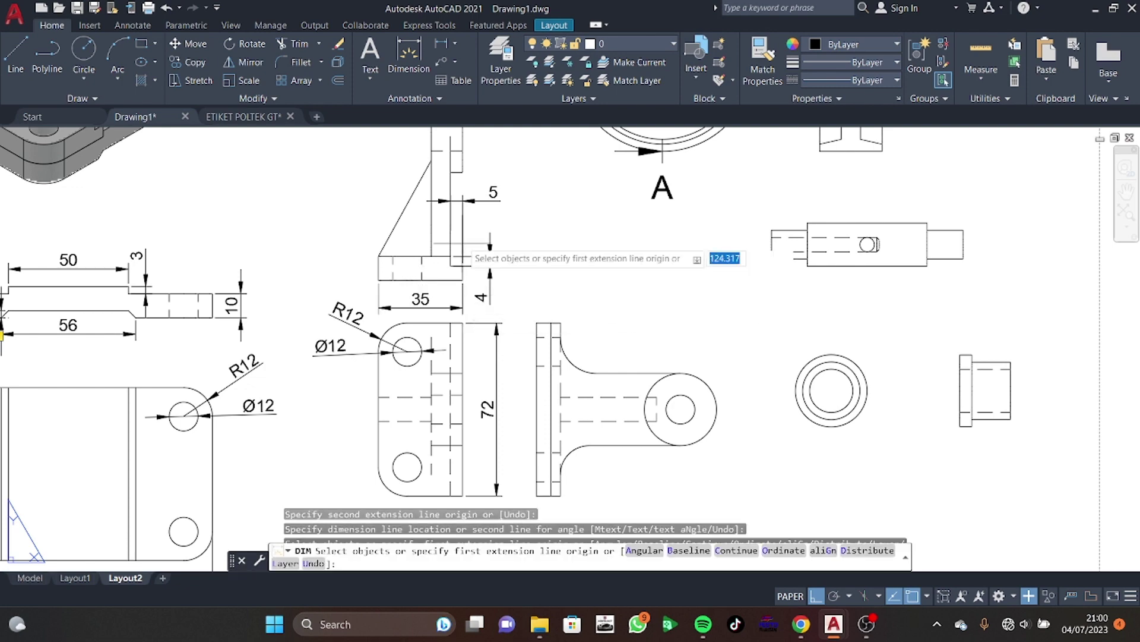
click(434, 172)
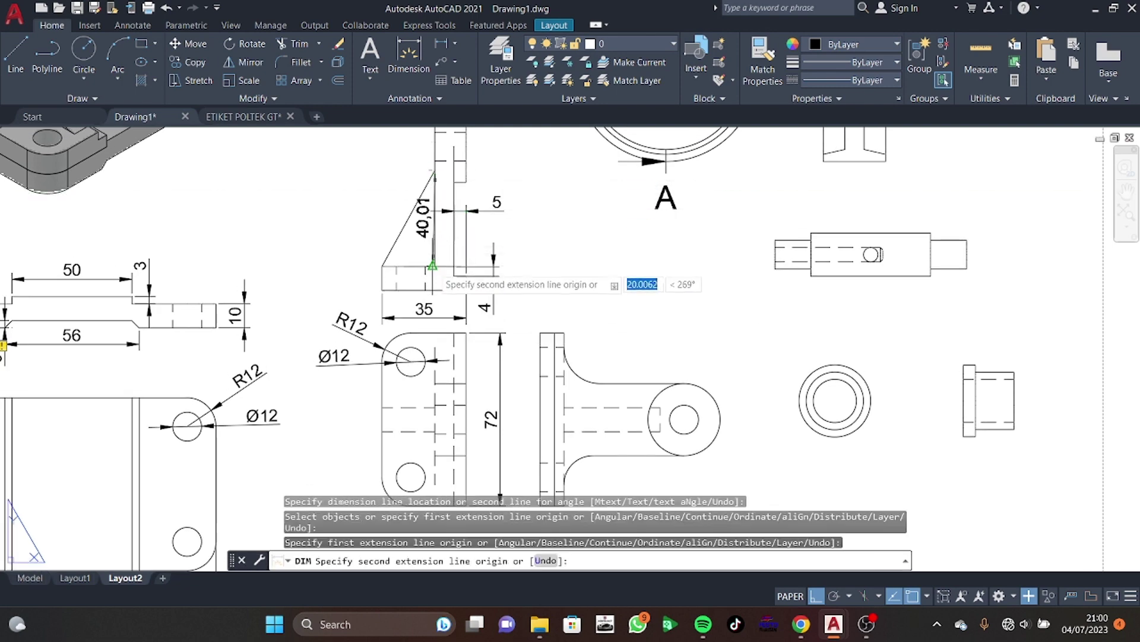
click(432, 266)
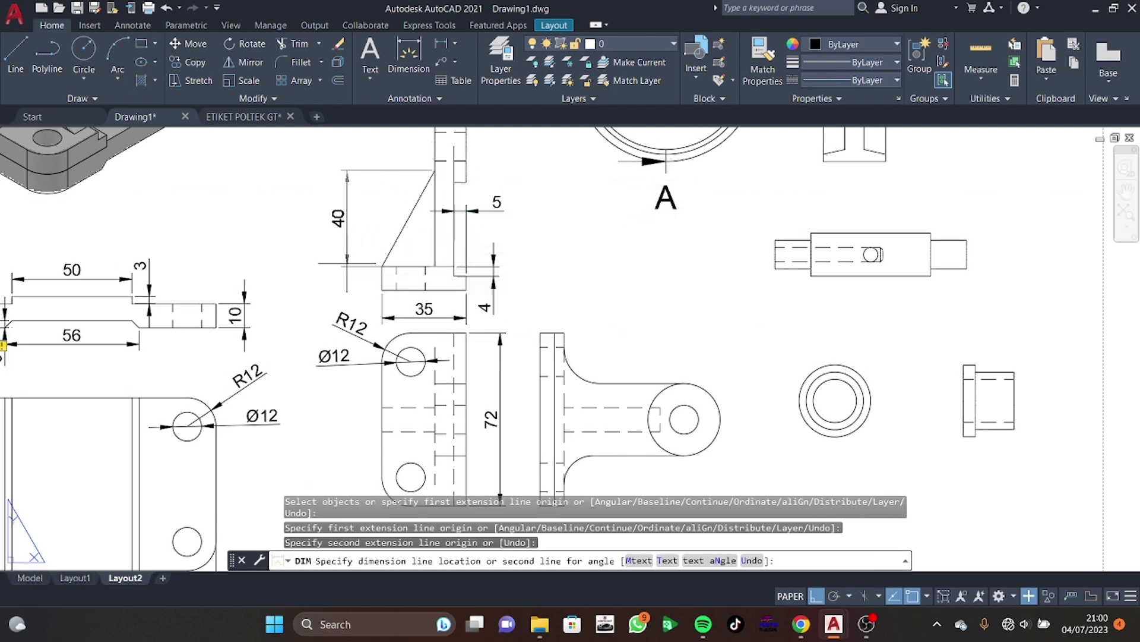
click(347, 238)
Dimension the arm's large circle as Ø30 and its small hole as Ø12
middle_drag(656, 292, 582, 296)
click(639, 401)
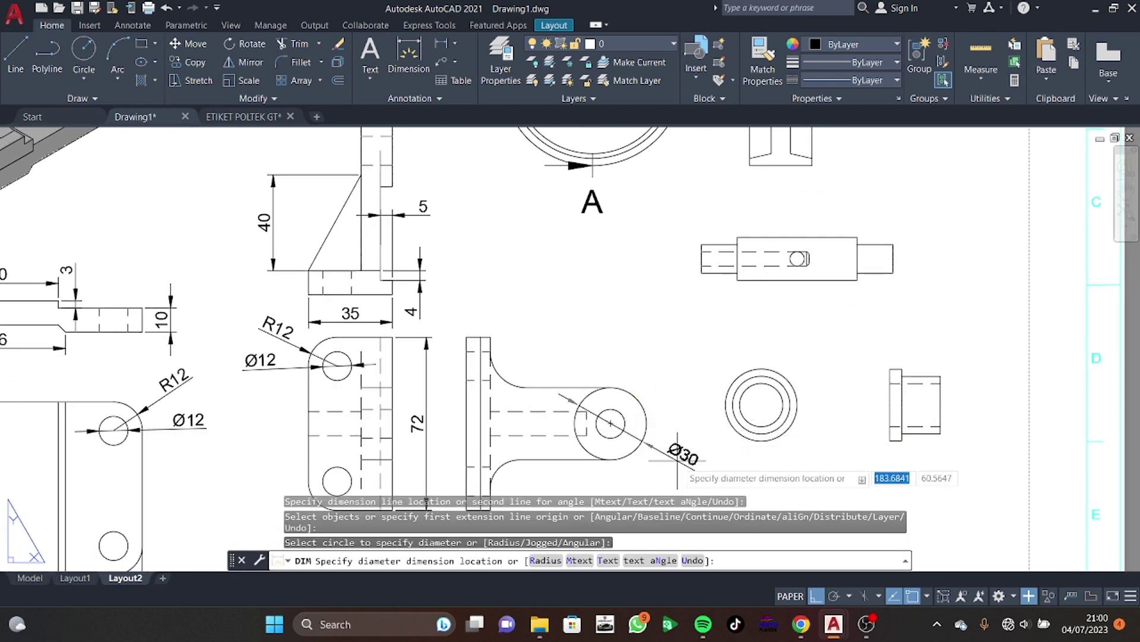
click(684, 472)
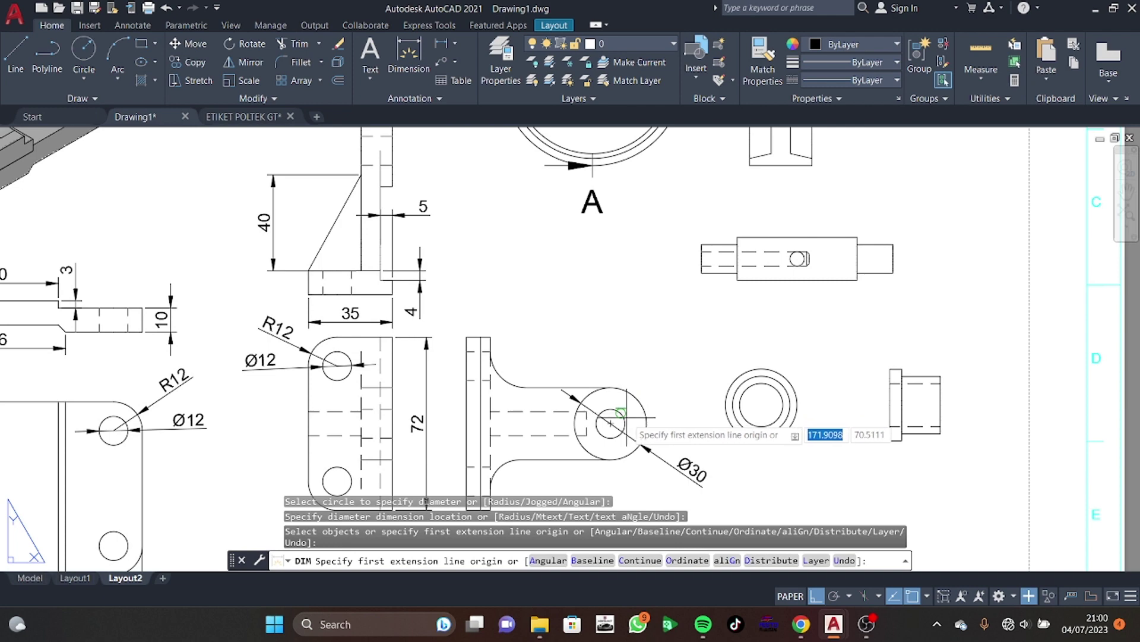
scroll(623, 420, up, 4)
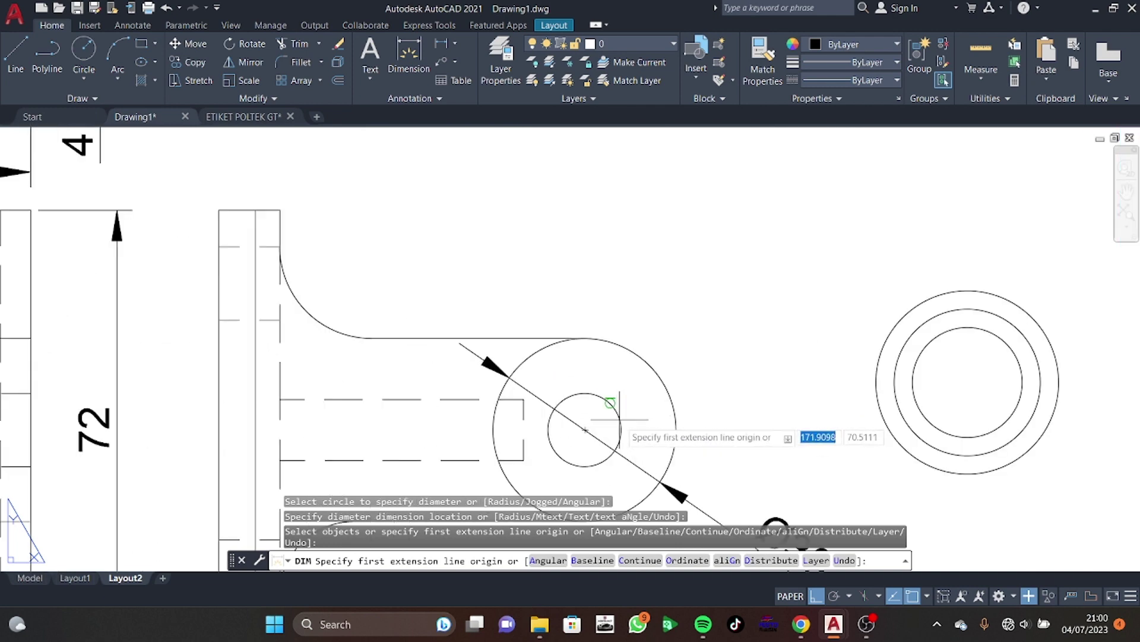
click(620, 419)
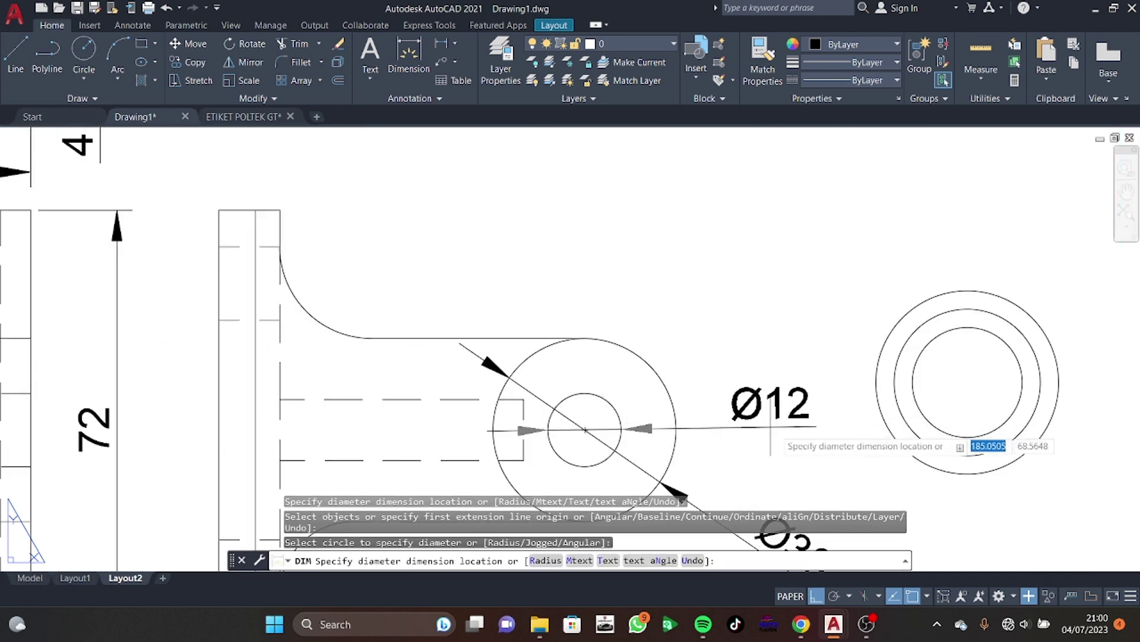
click(772, 426)
Attempt a radius dimension on the inner fillet, then cancel it unfinished
scroll(689, 330, down, 4)
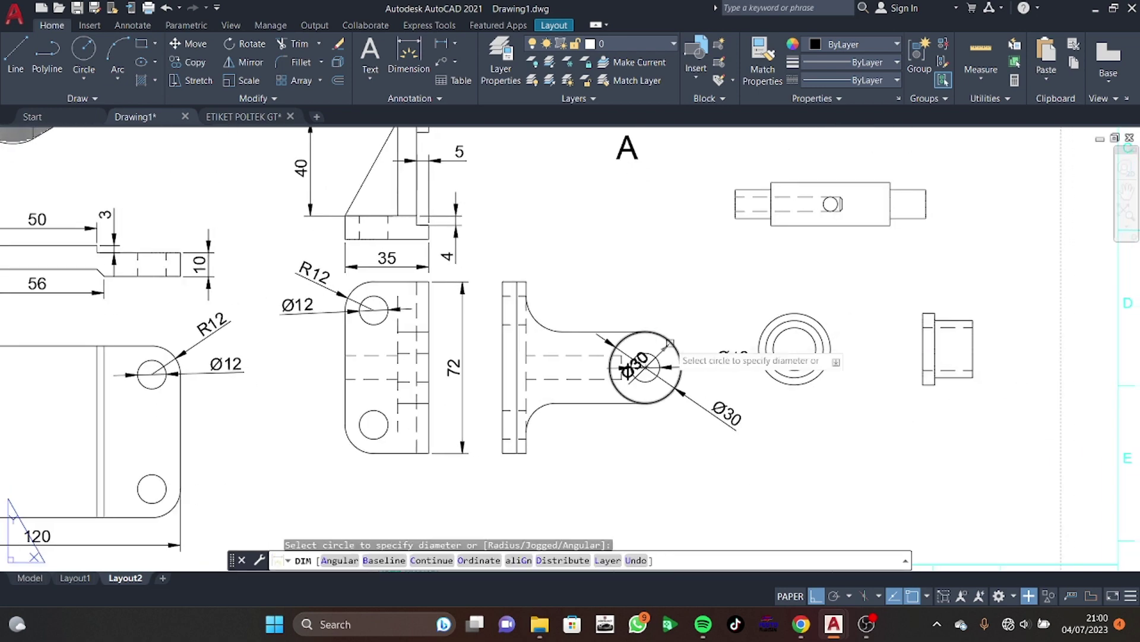
scroll(543, 414, up, 4)
click(541, 411)
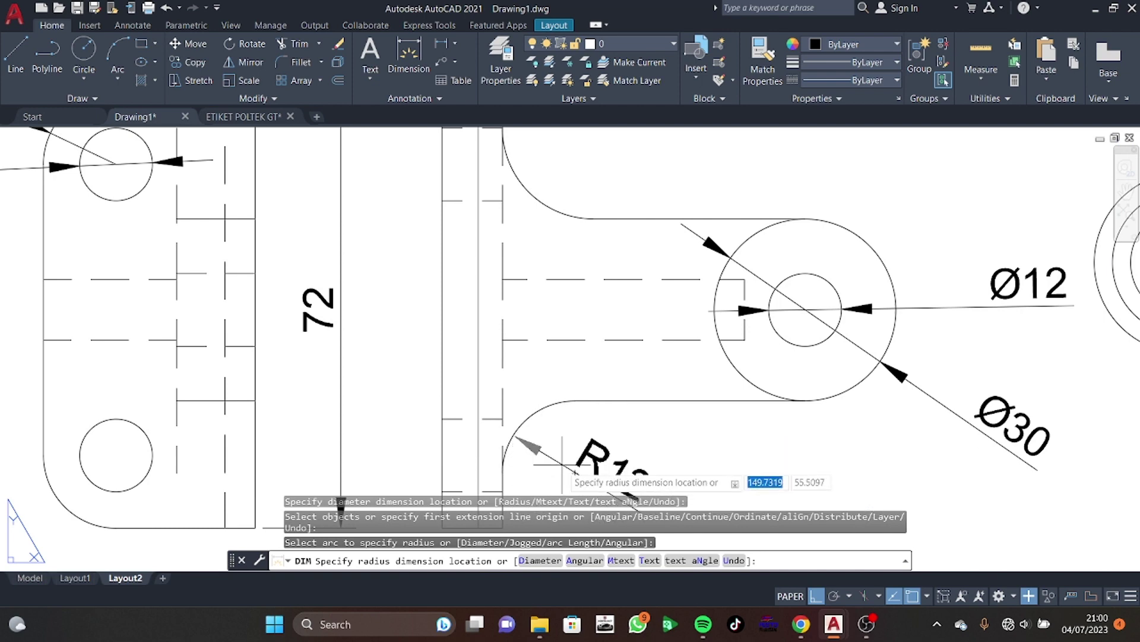
middle_drag(562, 464, 544, 384)
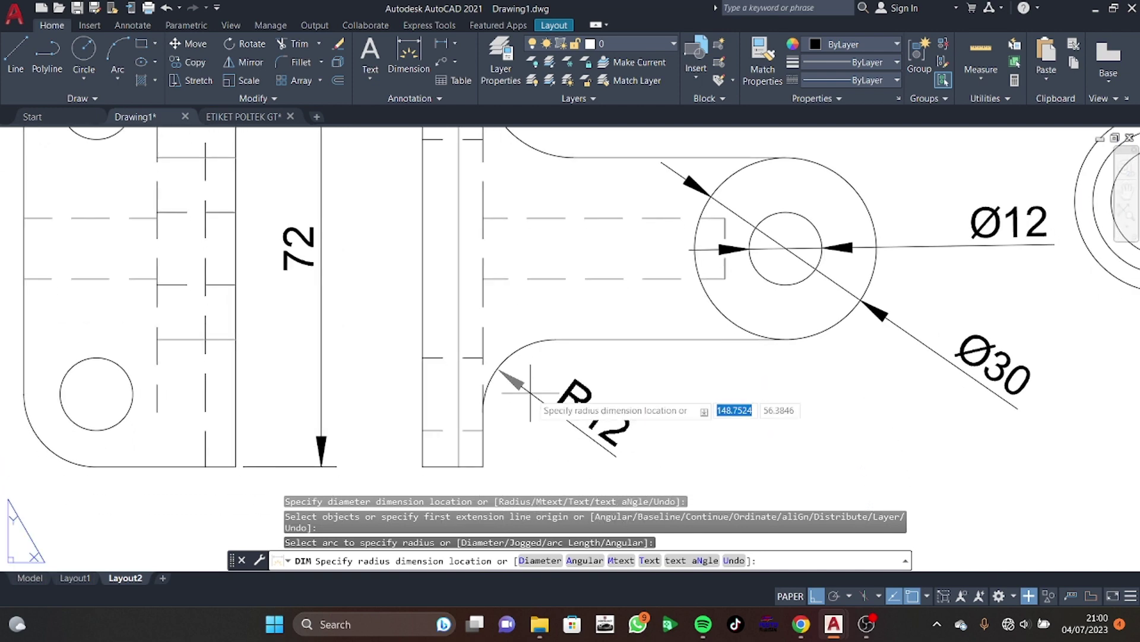
scroll(517, 390, down, 2)
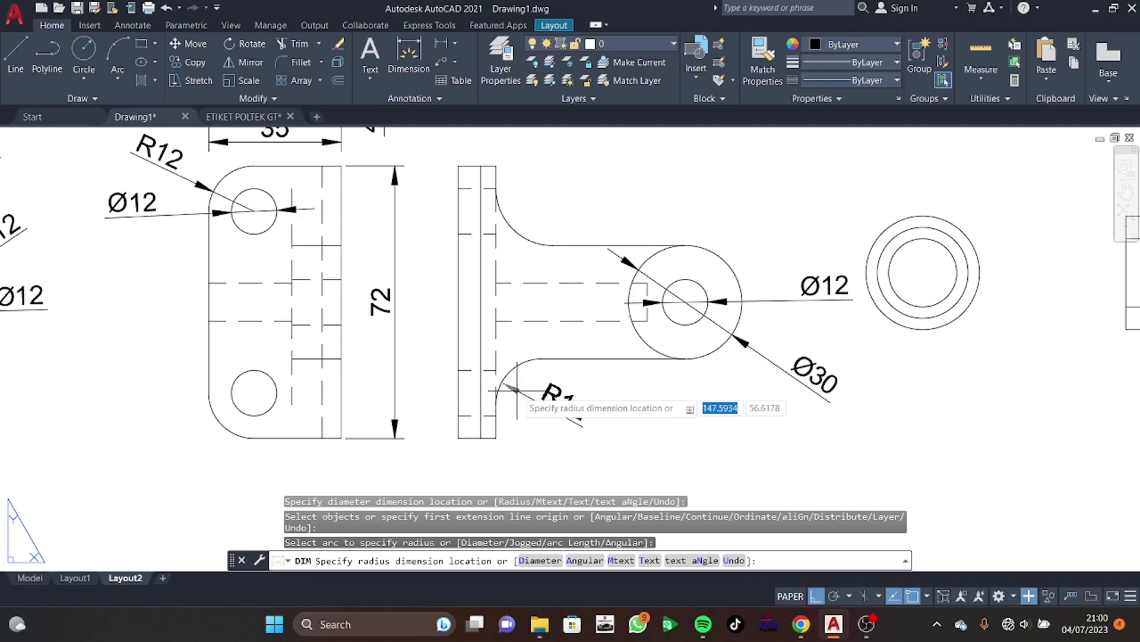
scroll(517, 390, down, 2)
scroll(516, 390, down, 2)
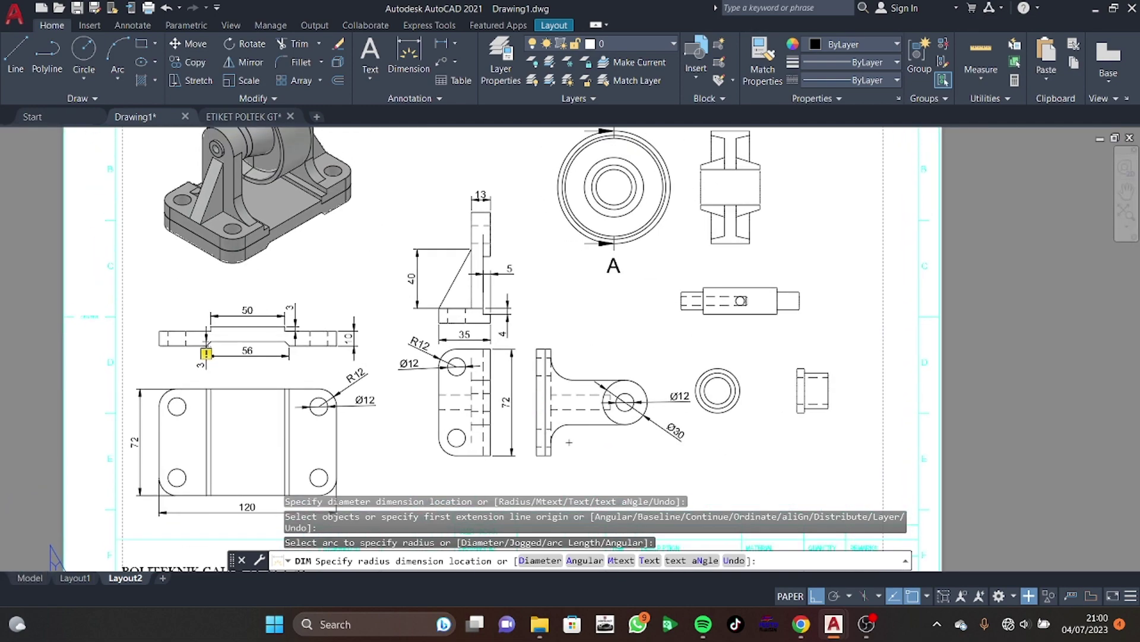
middle_drag(569, 442, 511, 396)
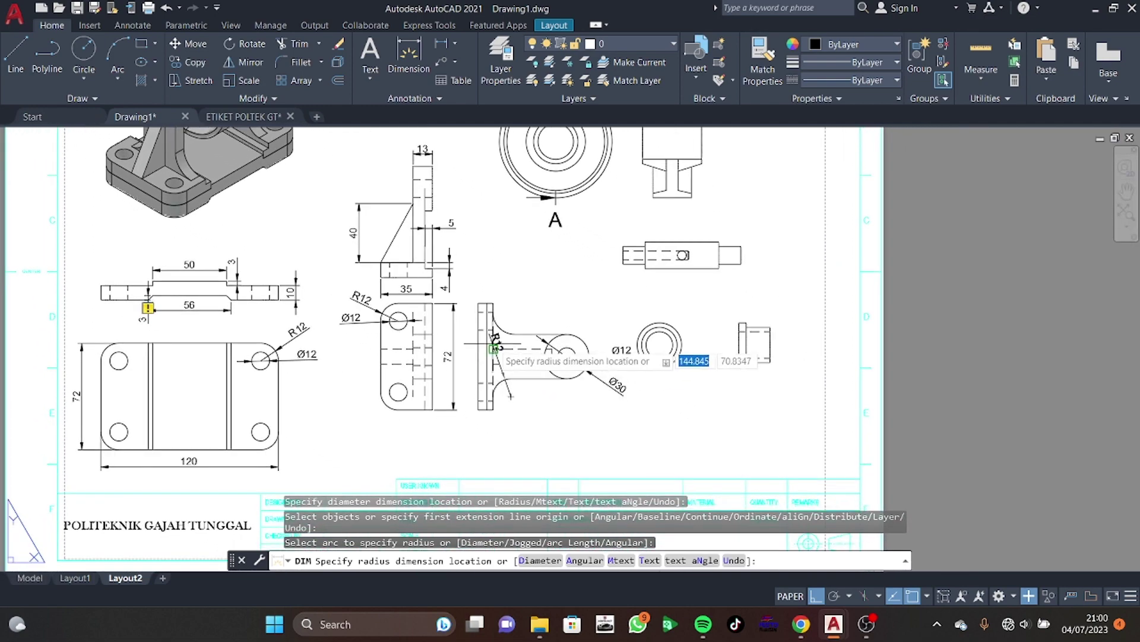
key(Escape)
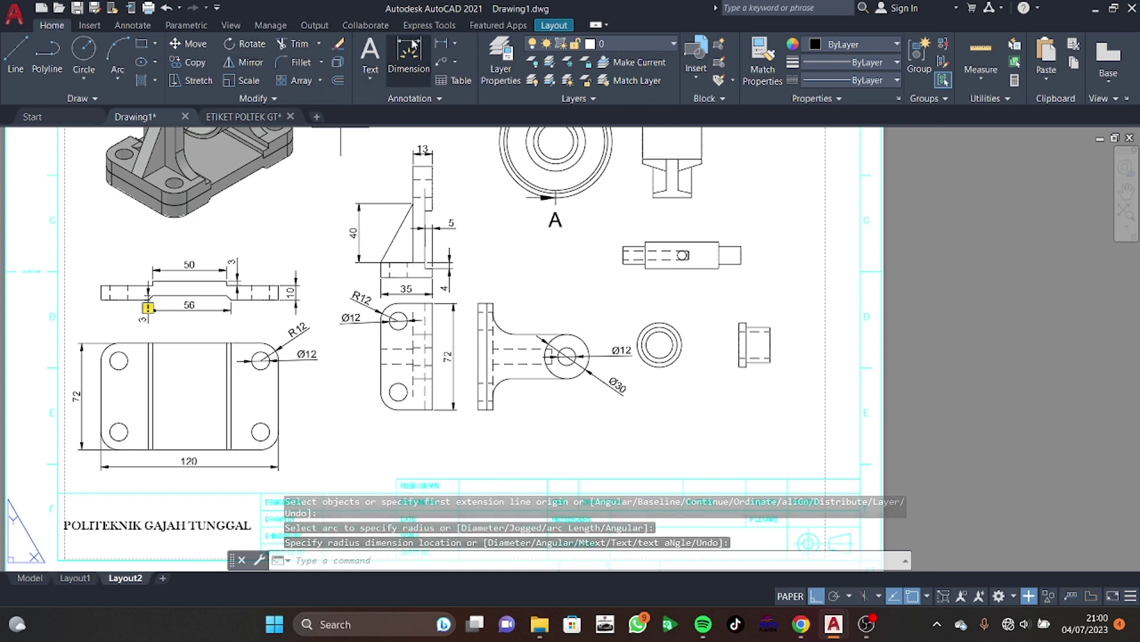
Place the R15 radius on the inner fillet arc and recentre the arm view
click(409, 59)
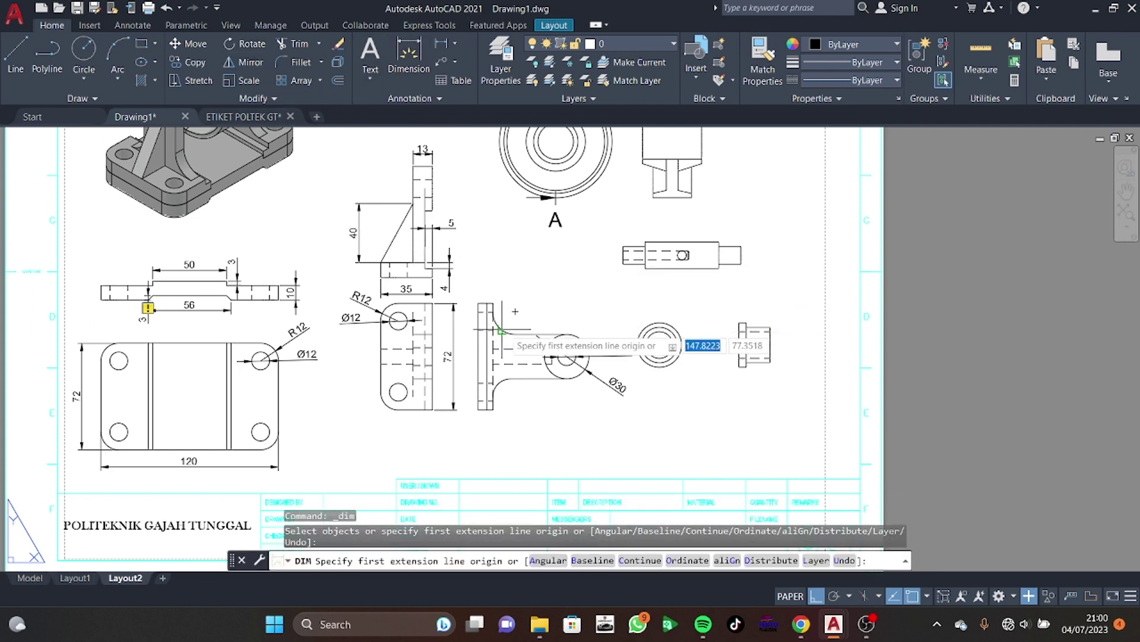
scroll(502, 328, up, 4)
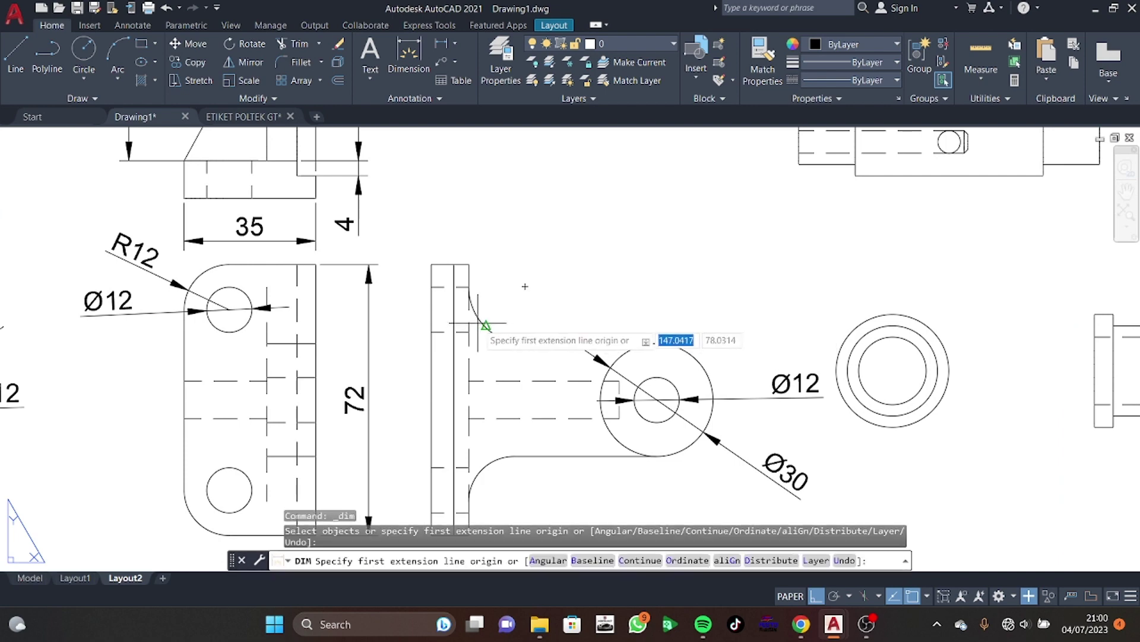
scroll(475, 318, up, 2)
scroll(478, 319, up, 5)
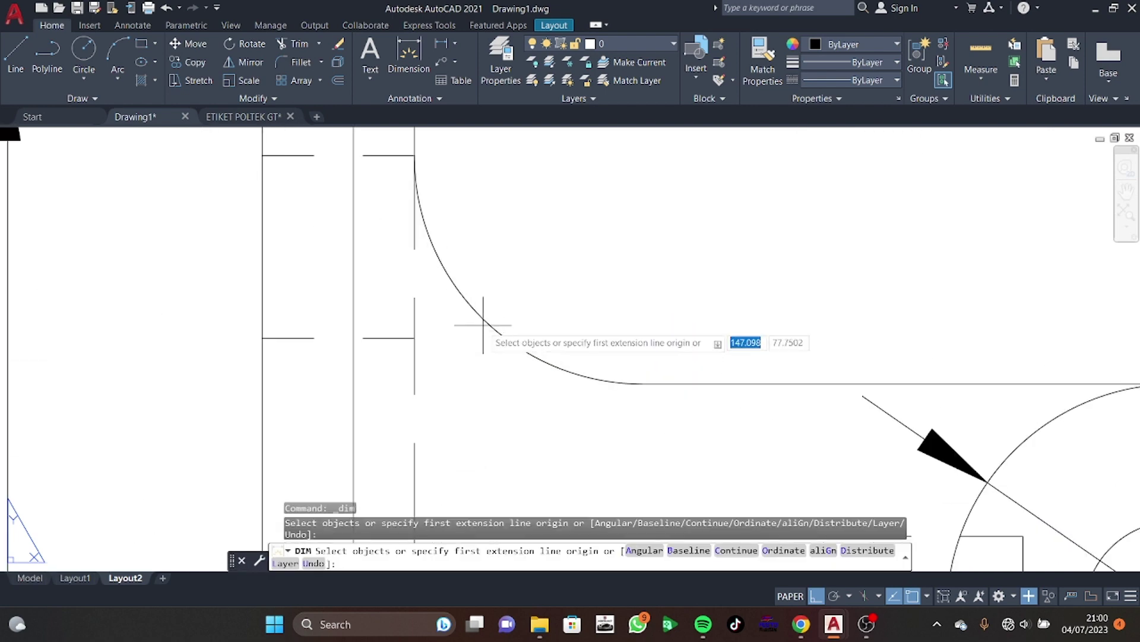
click(455, 287)
click(410, 62)
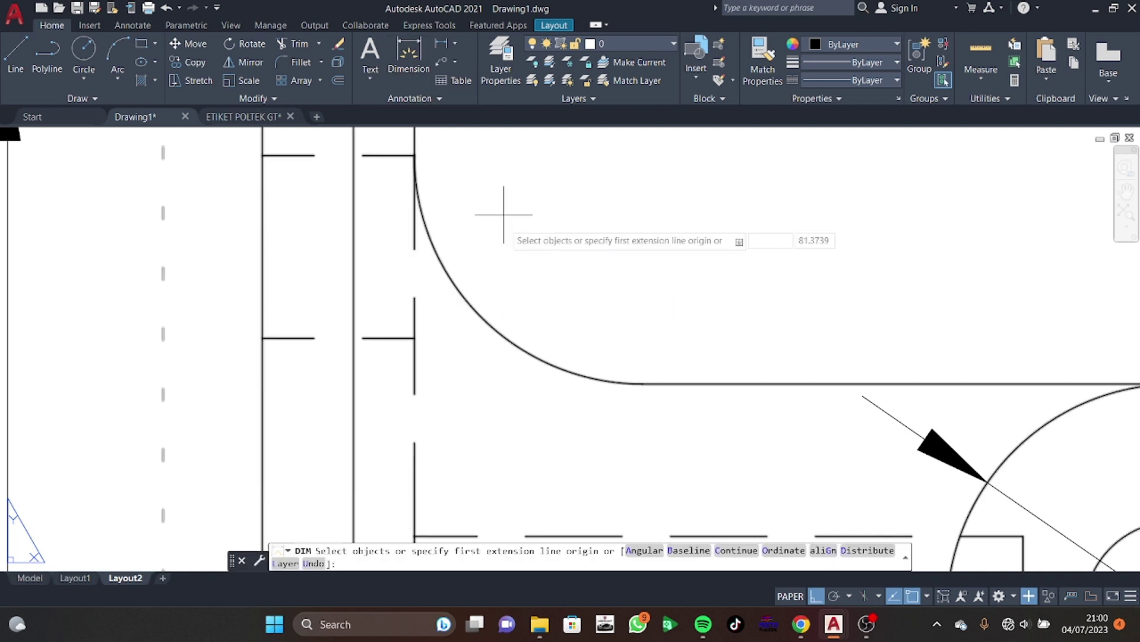
click(502, 336)
scroll(515, 342, down, 4)
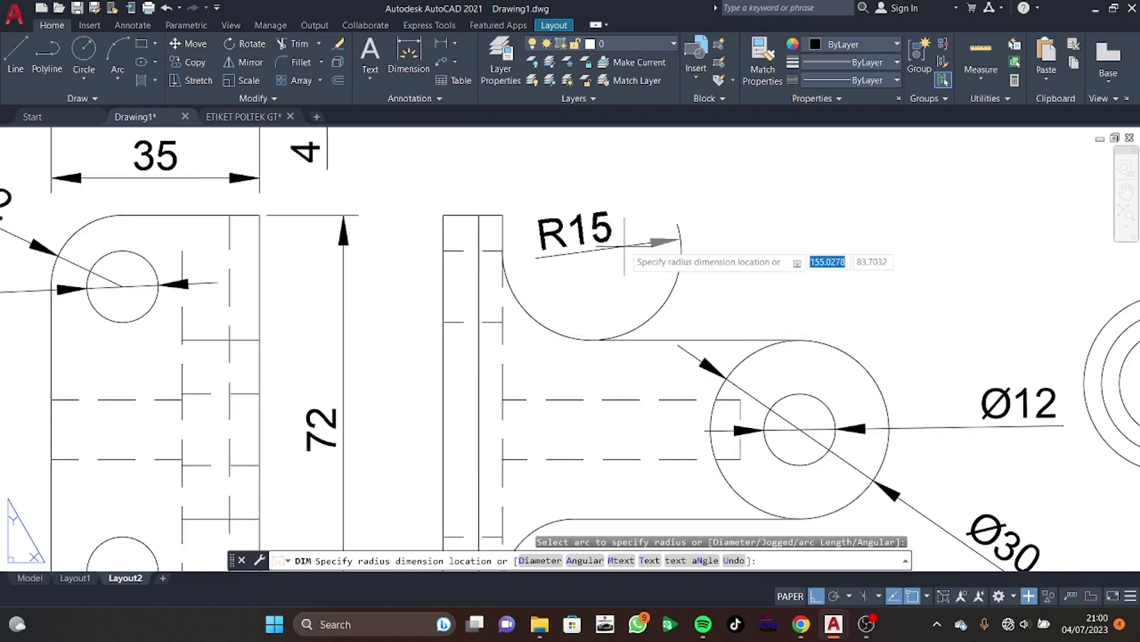
click(548, 290)
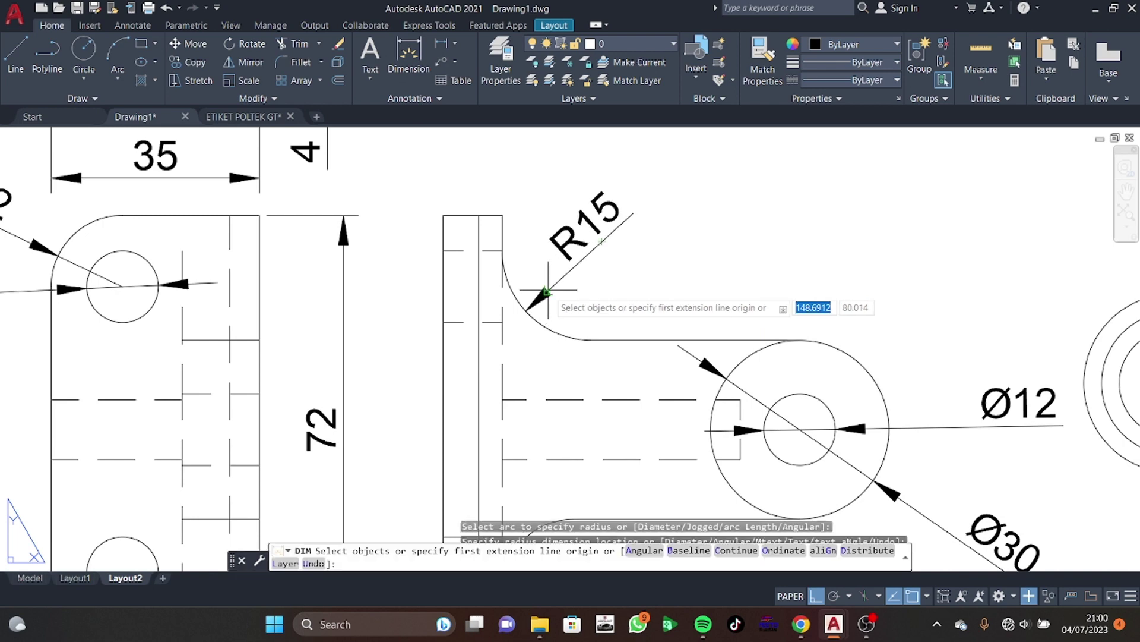
middle_drag(558, 291, 571, 237)
scroll(615, 402, down, 2)
key(Escape)
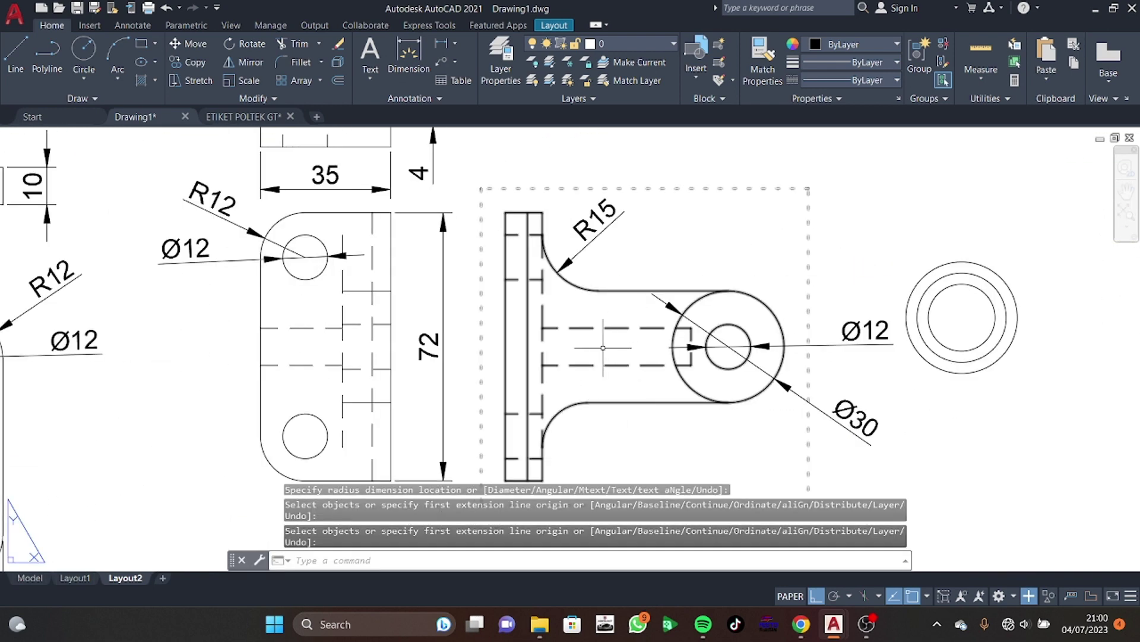
scroll(574, 382, down, 2)
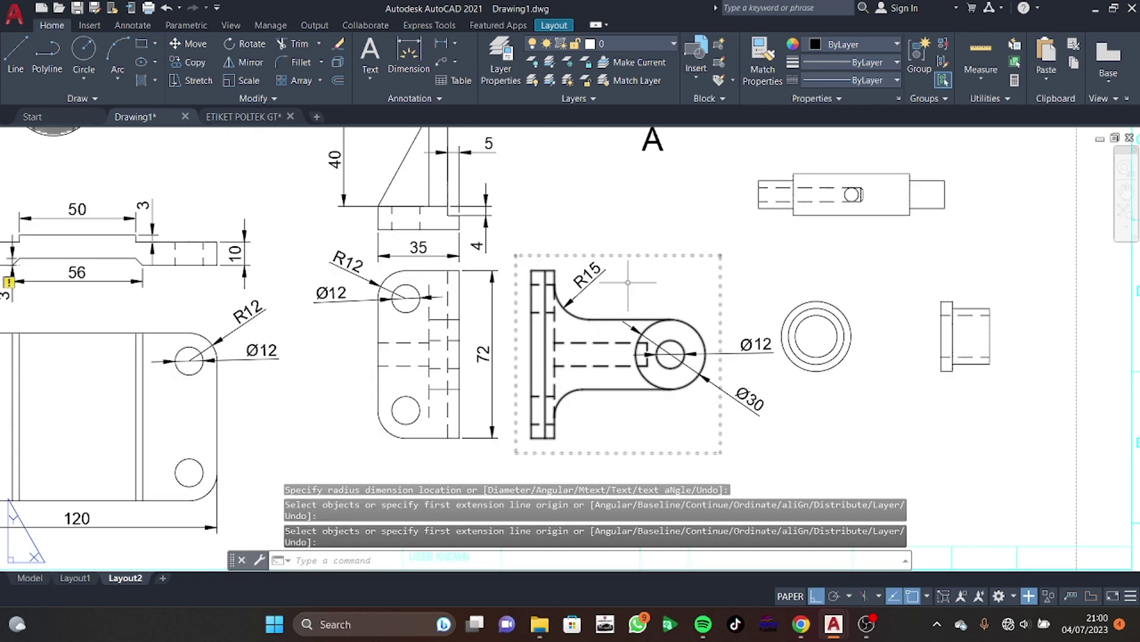
middle_drag(667, 224, 639, 226)
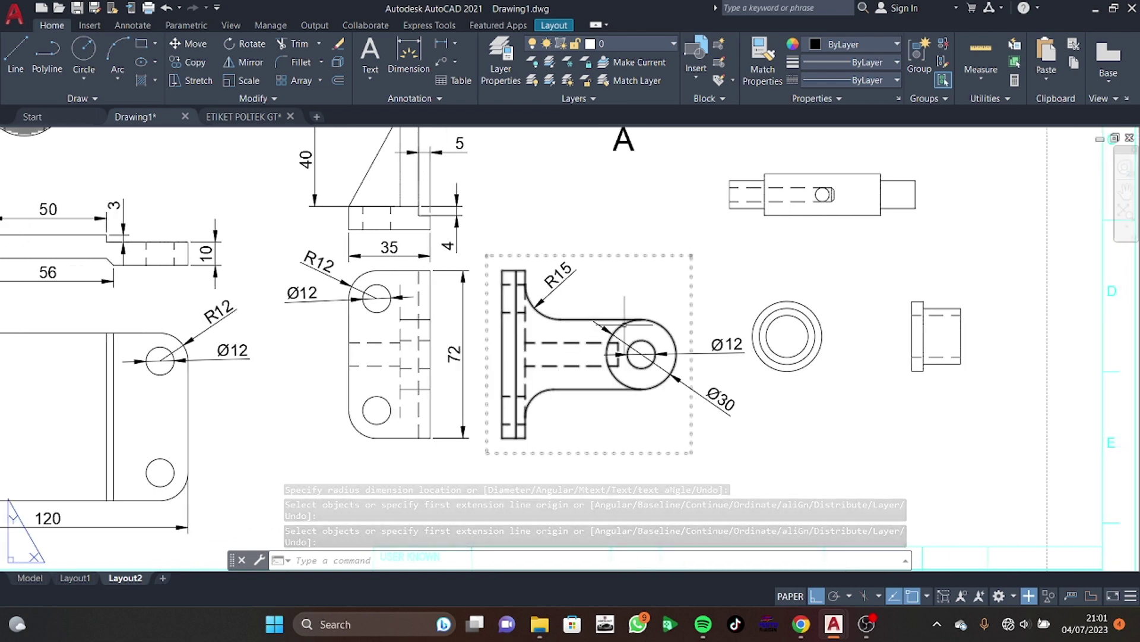
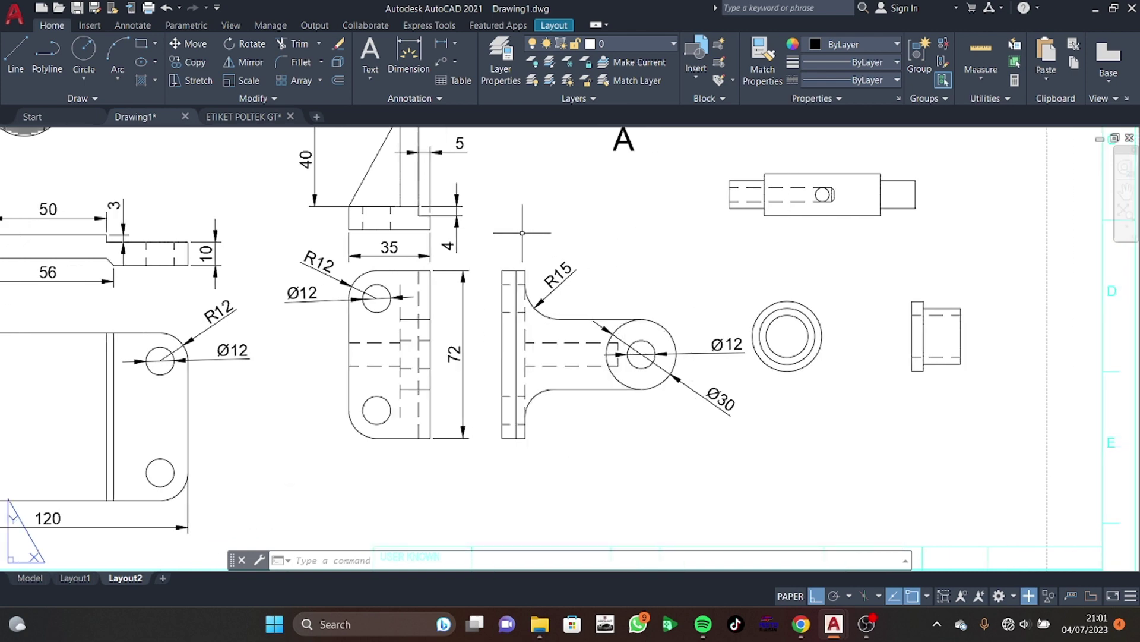
Add a 12 dimension from the bracket's lower hole centre down to its bottom edge
click(403, 65)
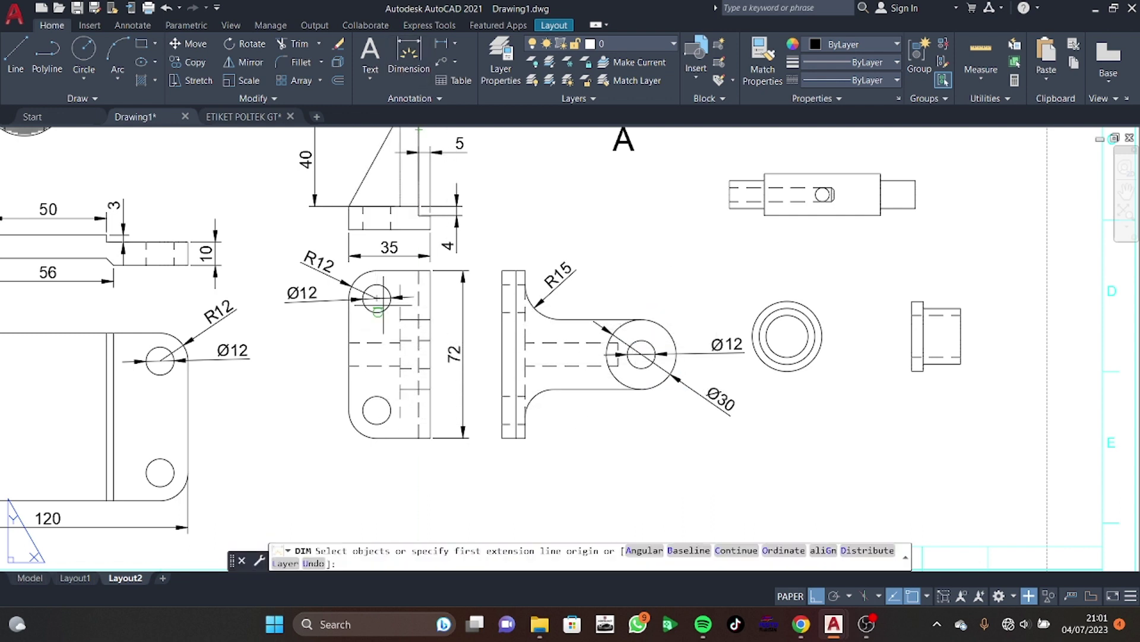
click(376, 409)
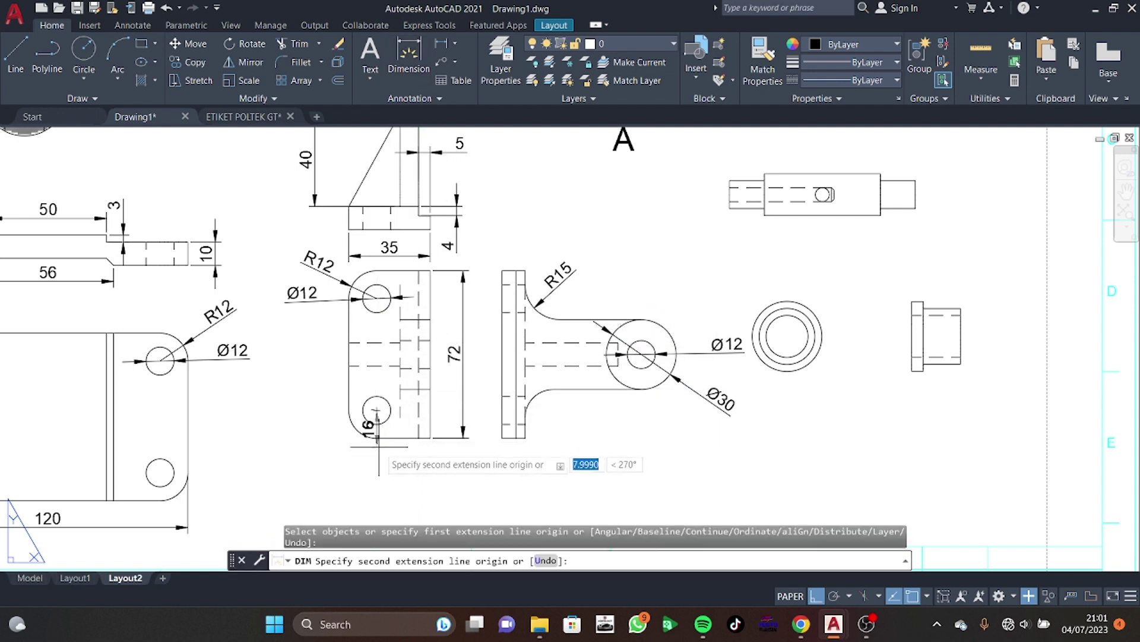
click(377, 437)
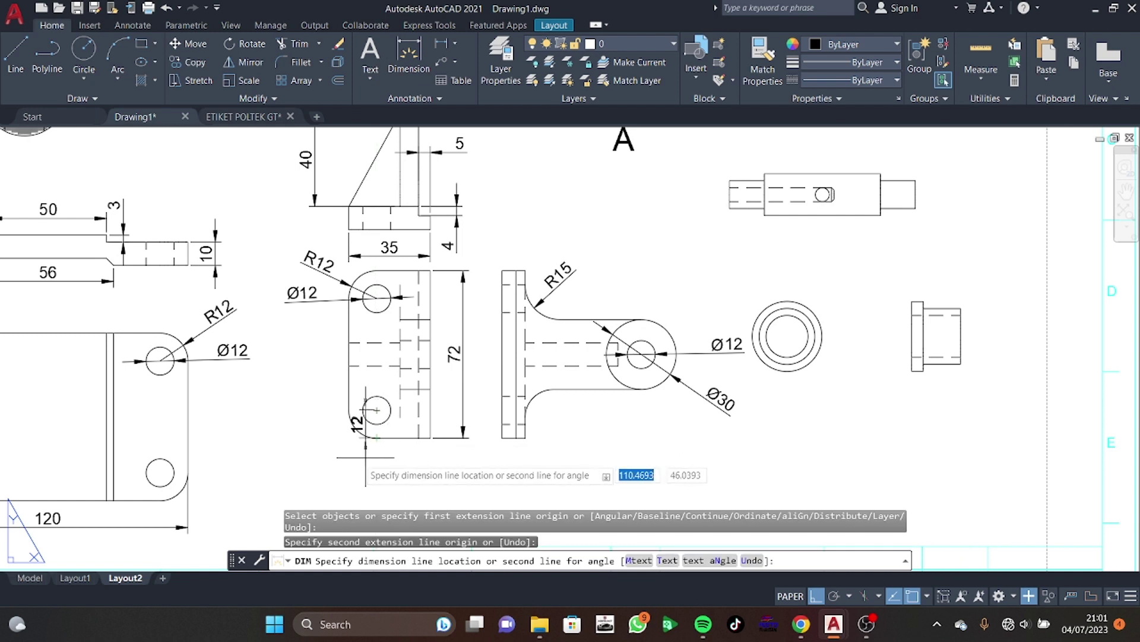
click(324, 454)
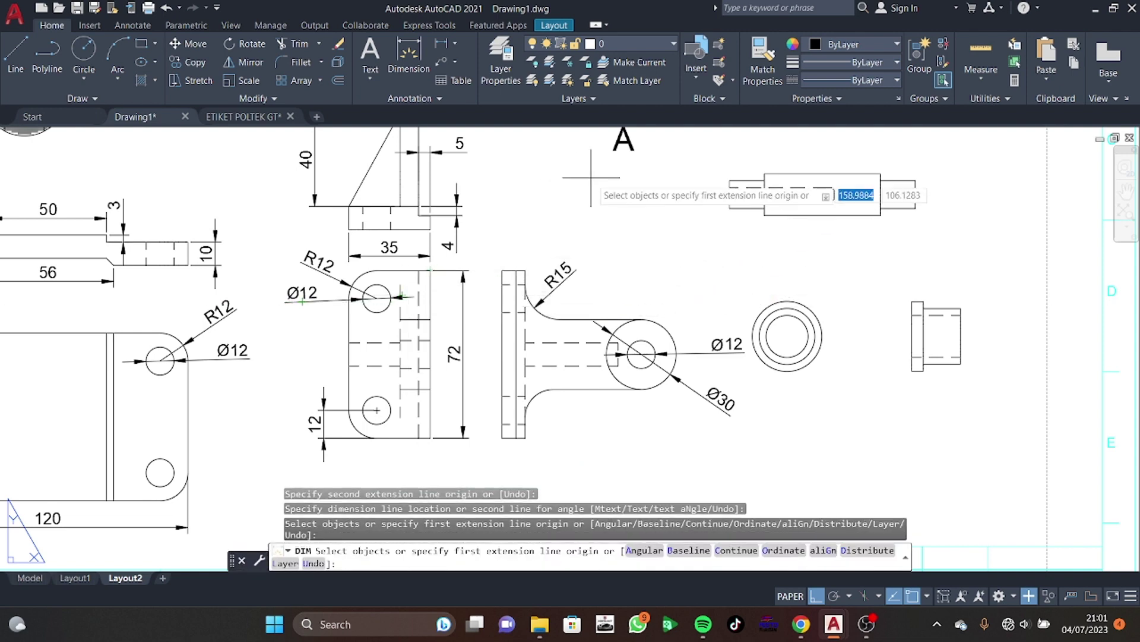
mouse_move(552, 169)
middle_down()
mouse_move(463, 254)
mouse_move(392, 291)
middle_up()
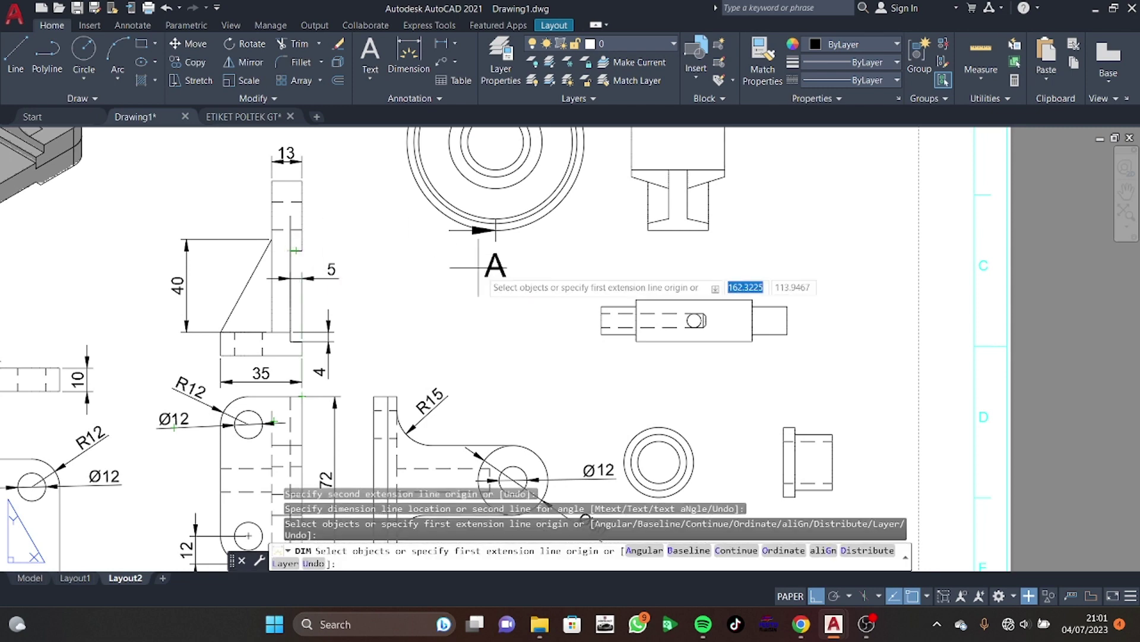
Dimension the round part's three outer circles as Ø76, Ø70 and Ø66, placed toward the upper right
middle_drag(600, 285, 396, 403)
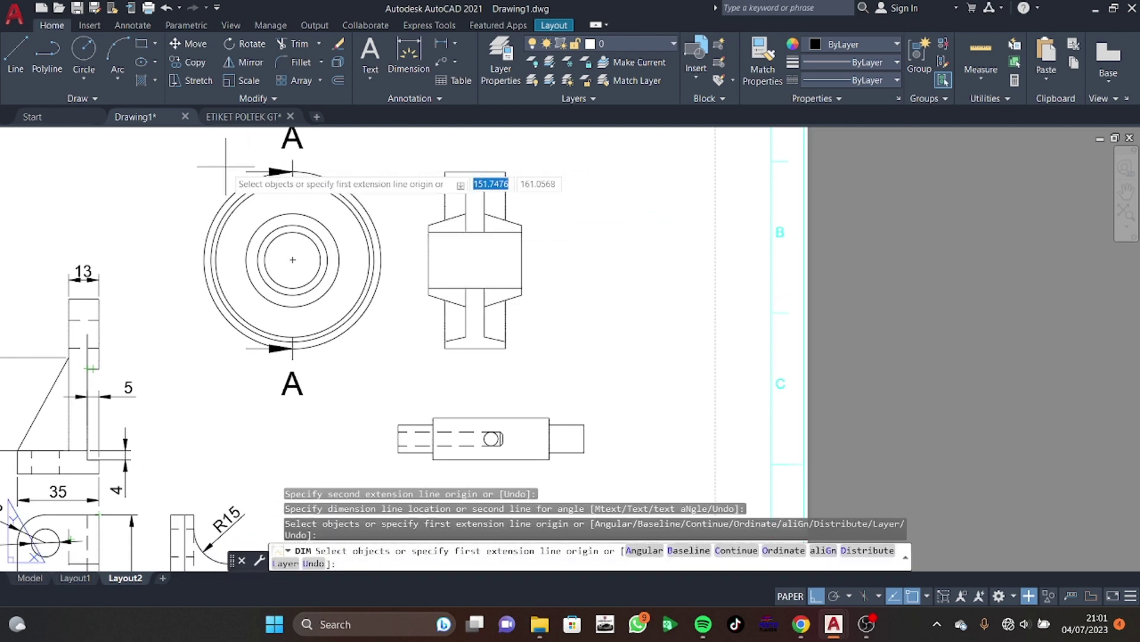
click(314, 176)
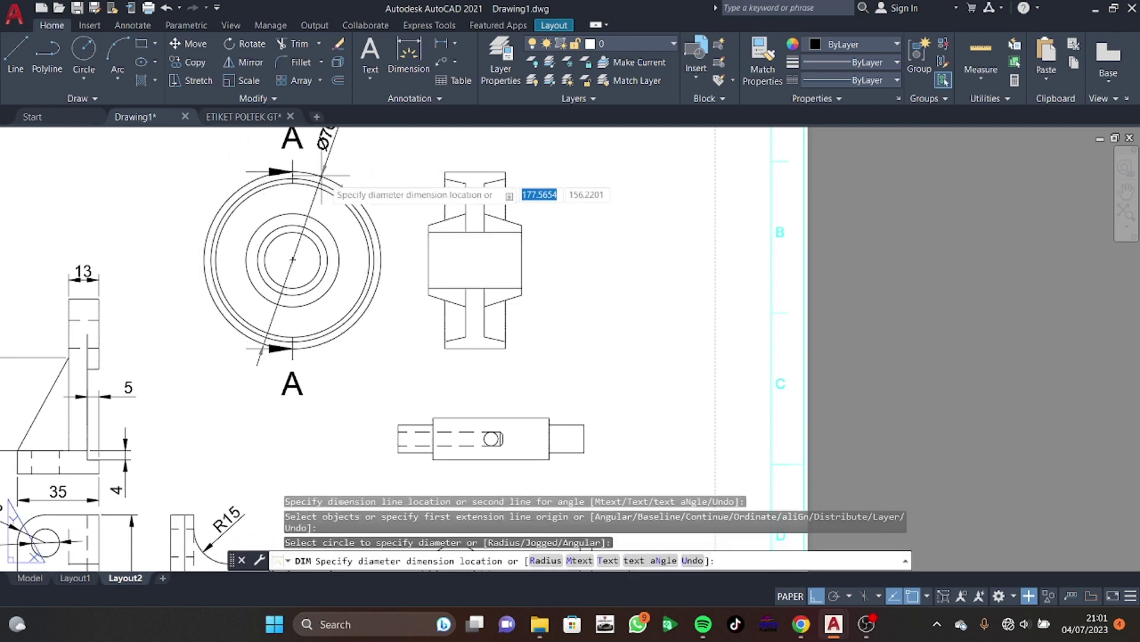
click(400, 149)
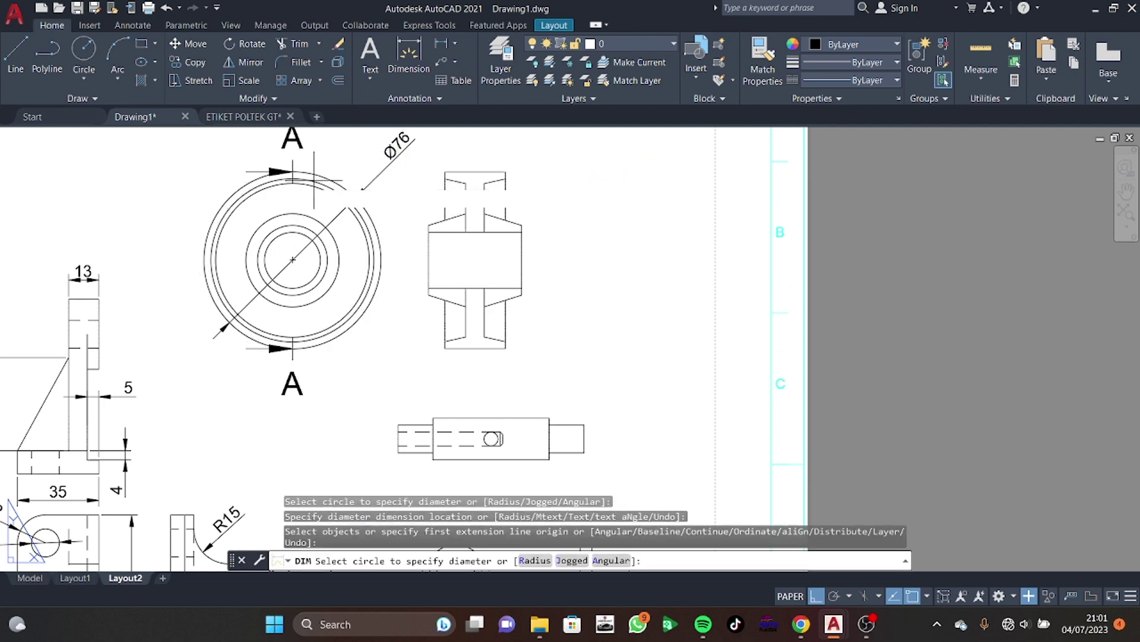
click(316, 182)
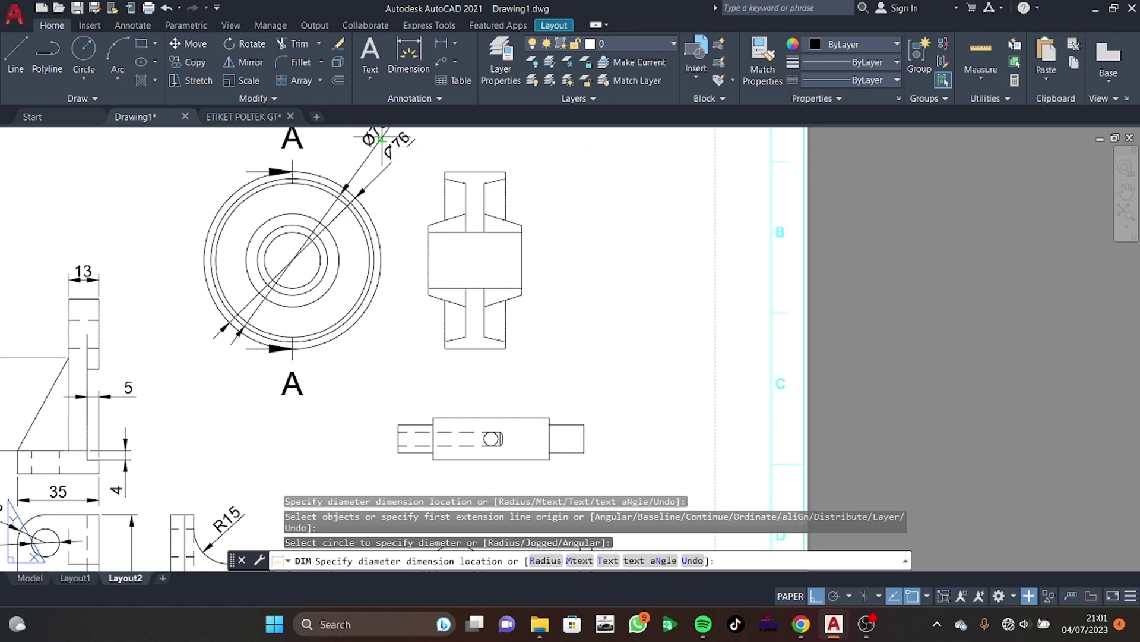
click(381, 138)
click(319, 187)
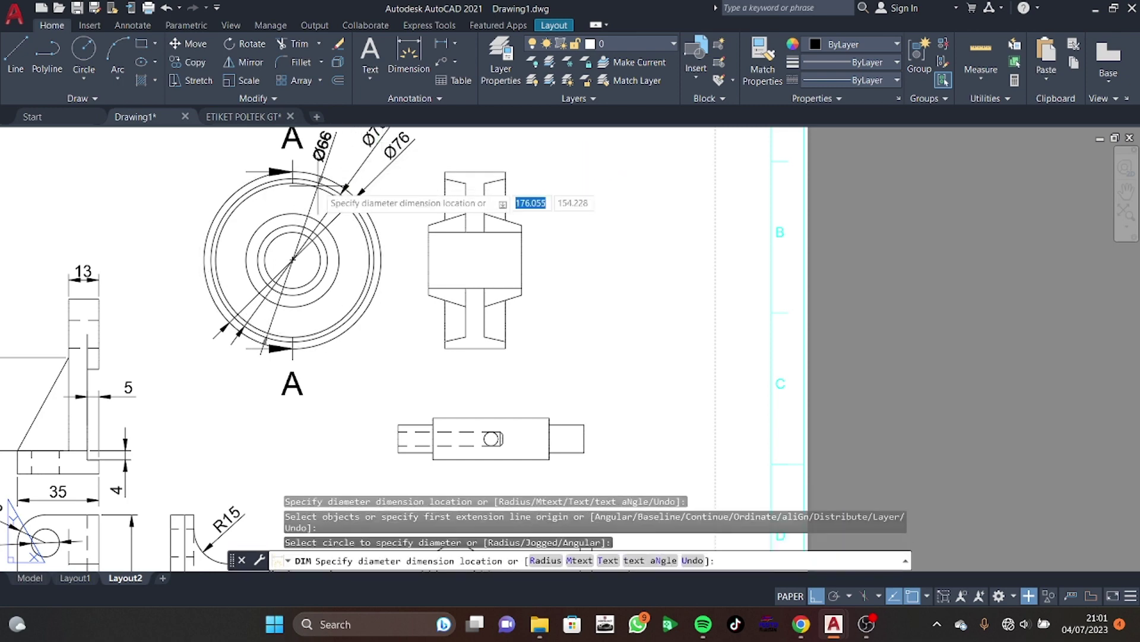
click(356, 135)
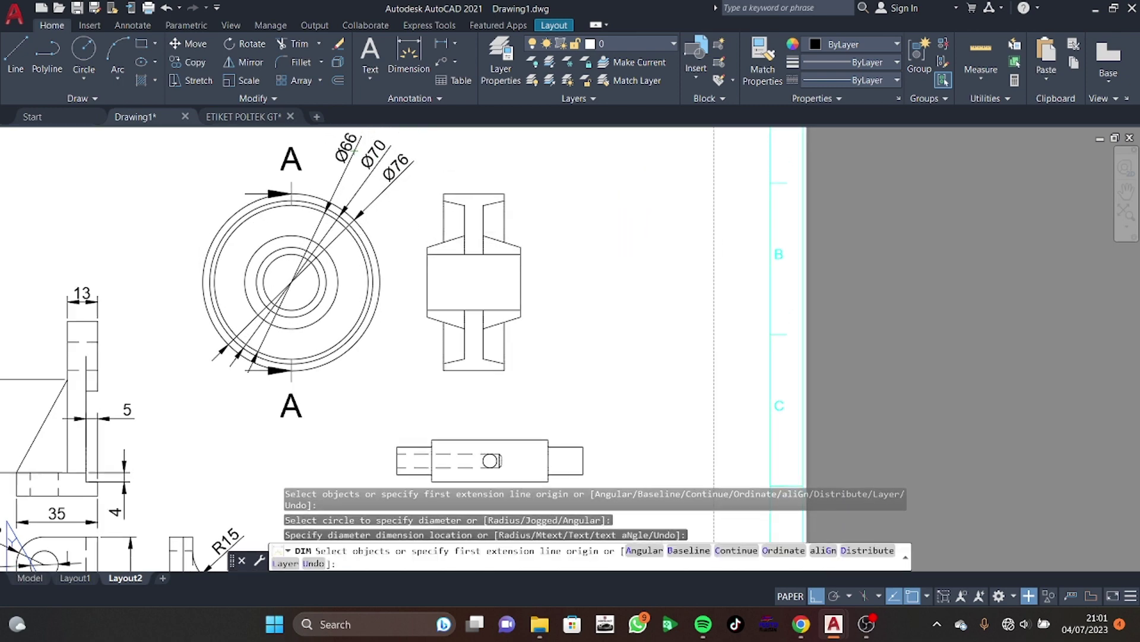
middle_drag(340, 244, 328, 275)
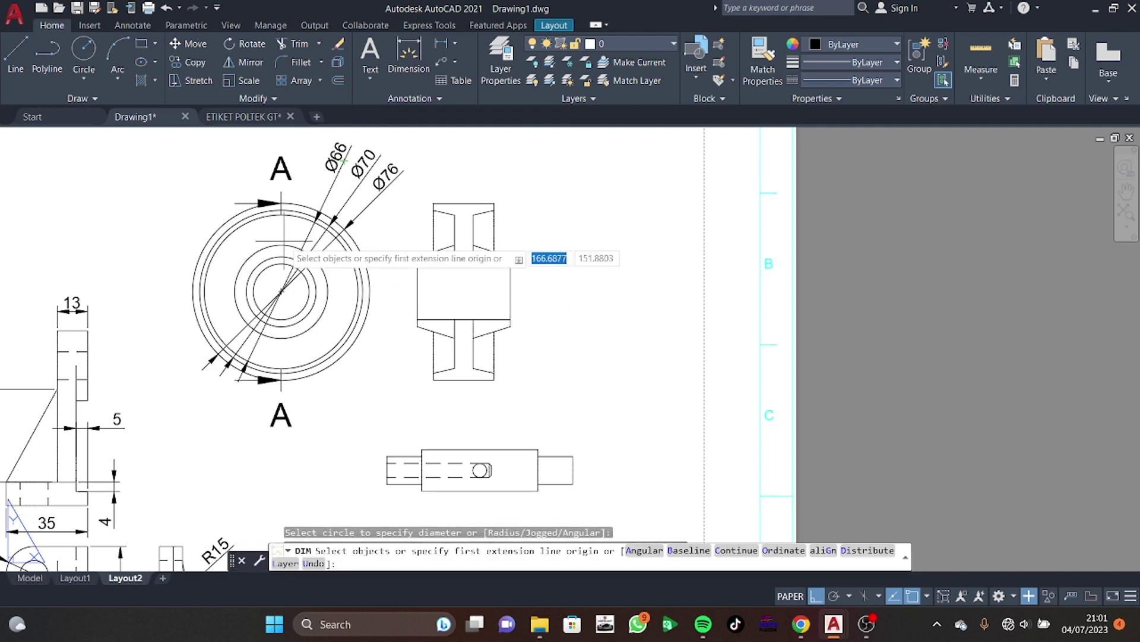
Add stacked 30, 40 and 66 vertical dimensions to the right of the pulley's side view
click(300, 251)
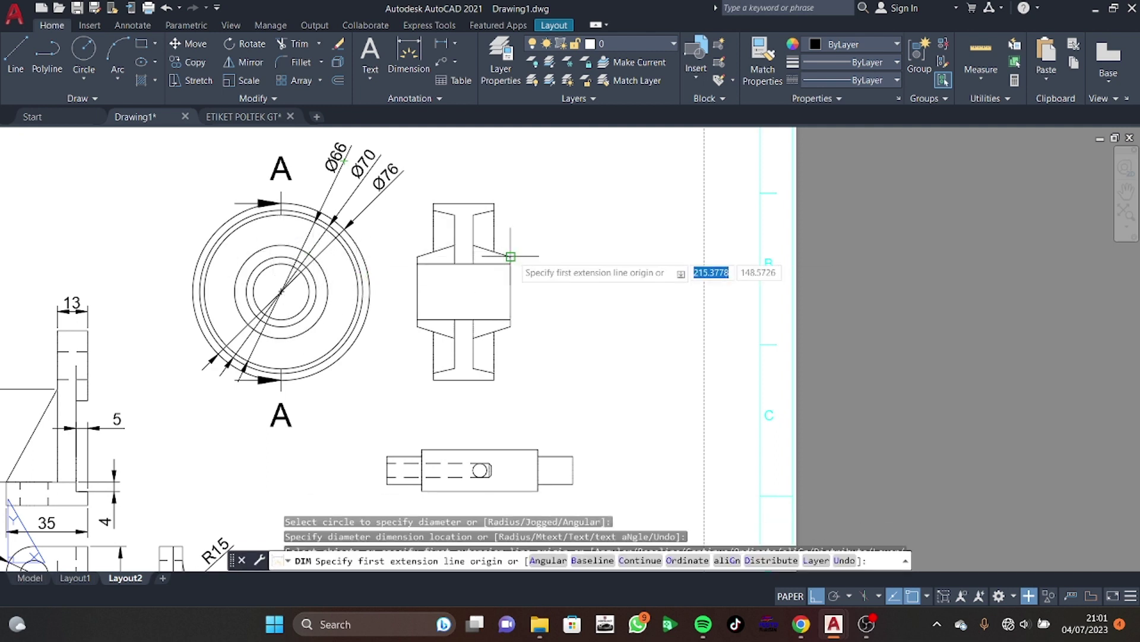
click(511, 257)
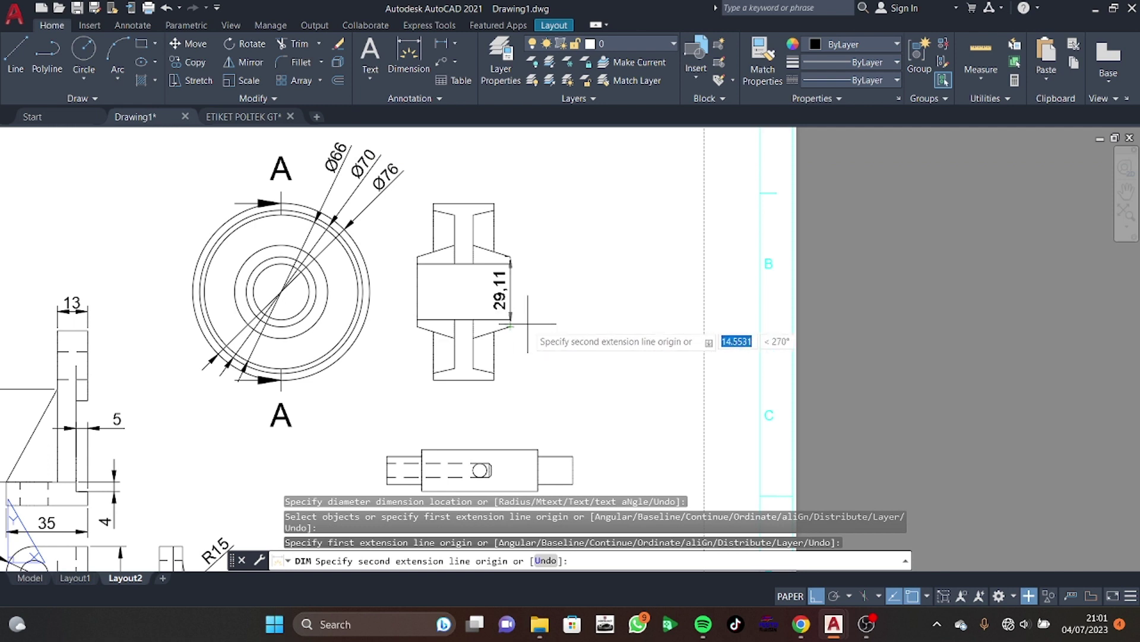
click(510, 327)
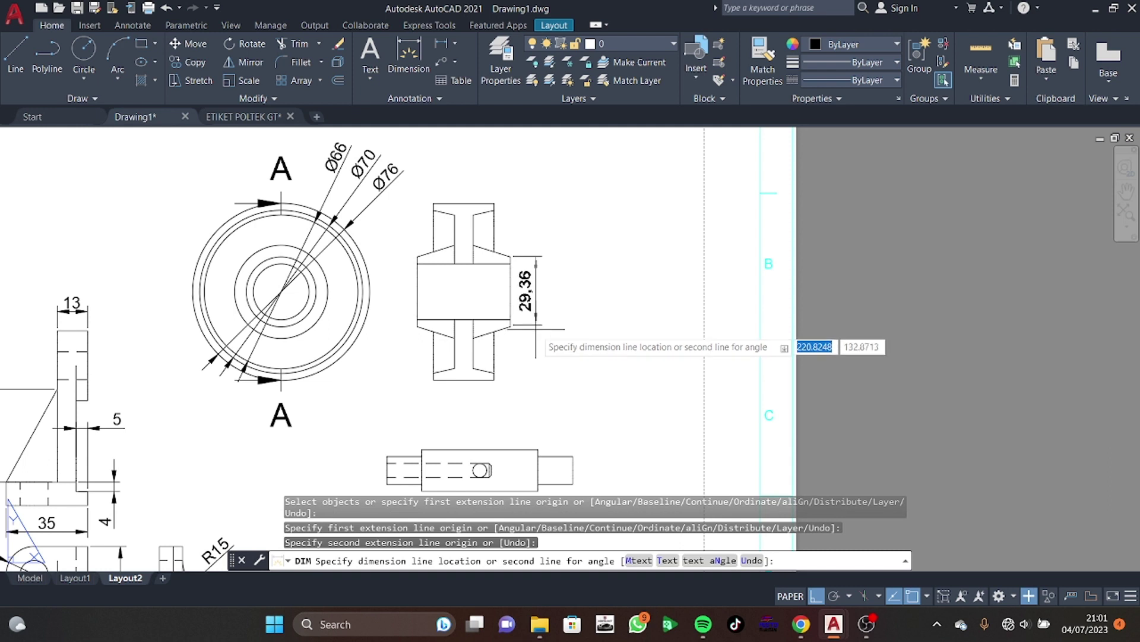
key(Escape)
click(404, 67)
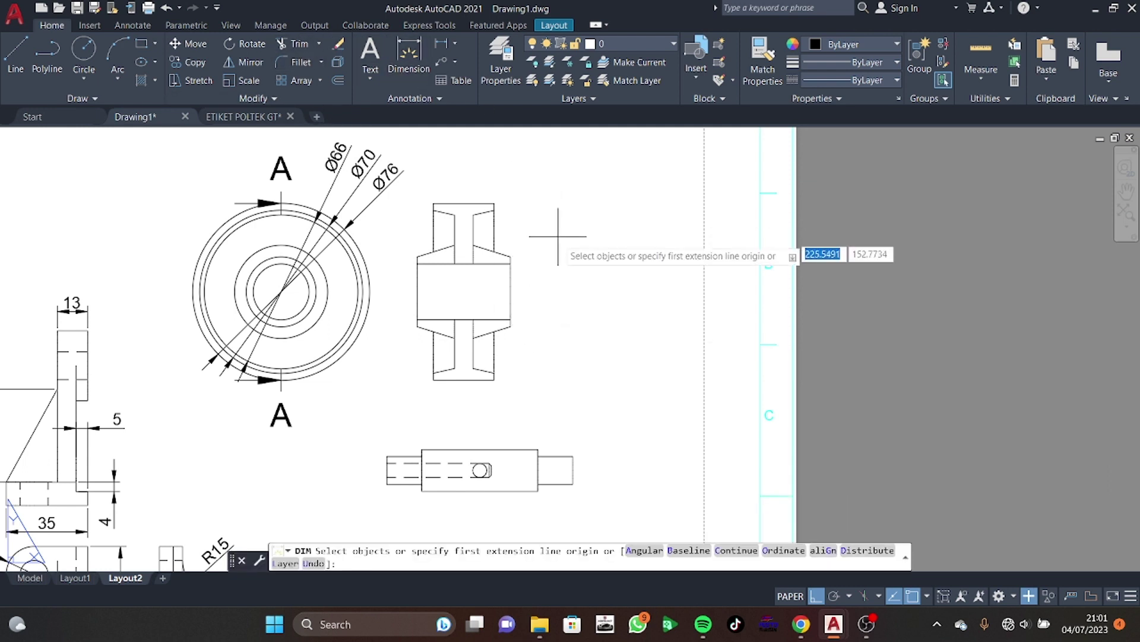
click(511, 262)
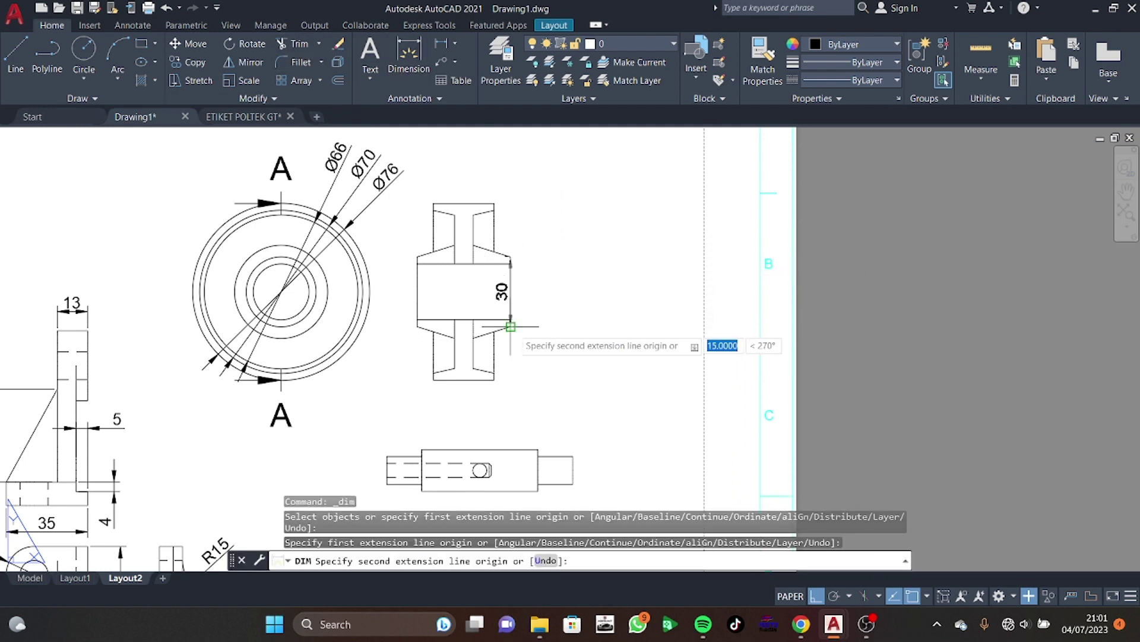
click(511, 325)
click(527, 326)
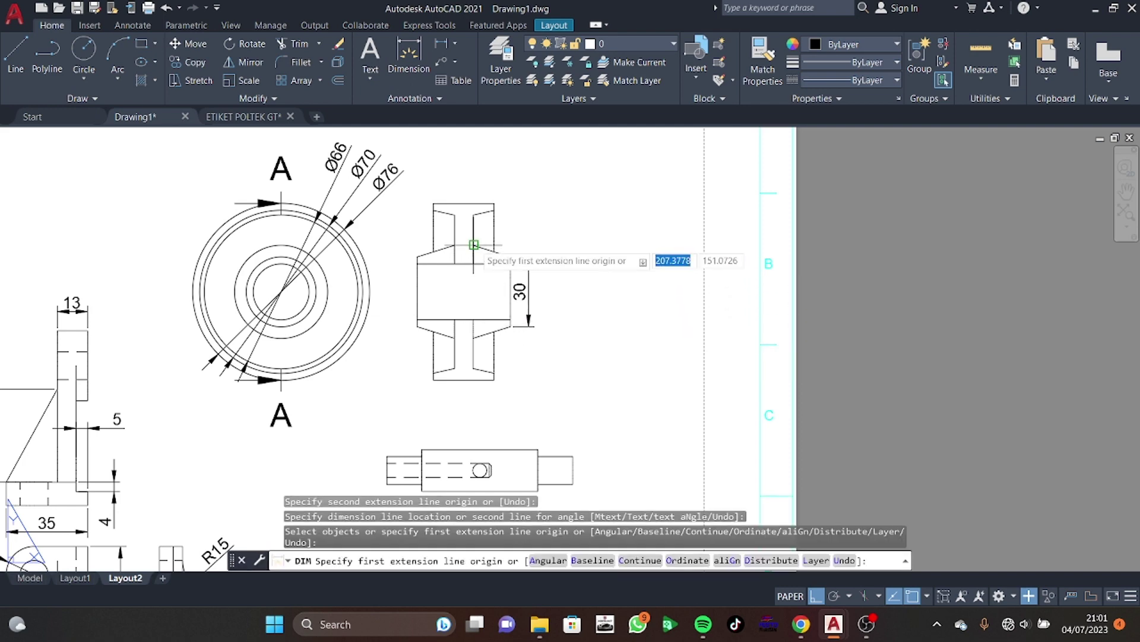
click(473, 245)
click(473, 337)
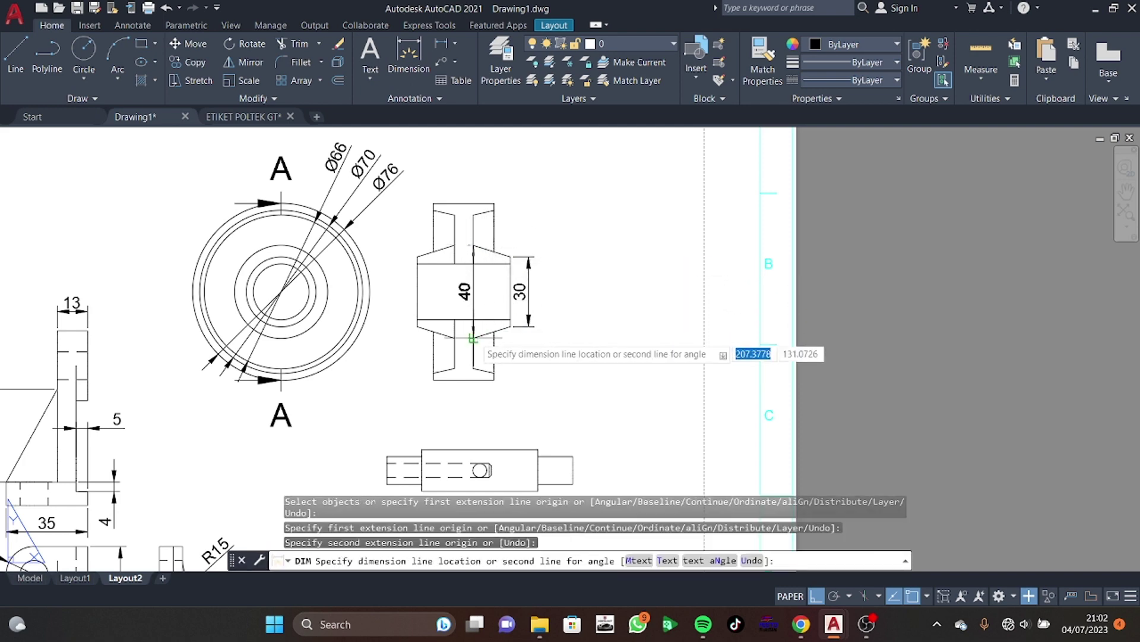
click(552, 333)
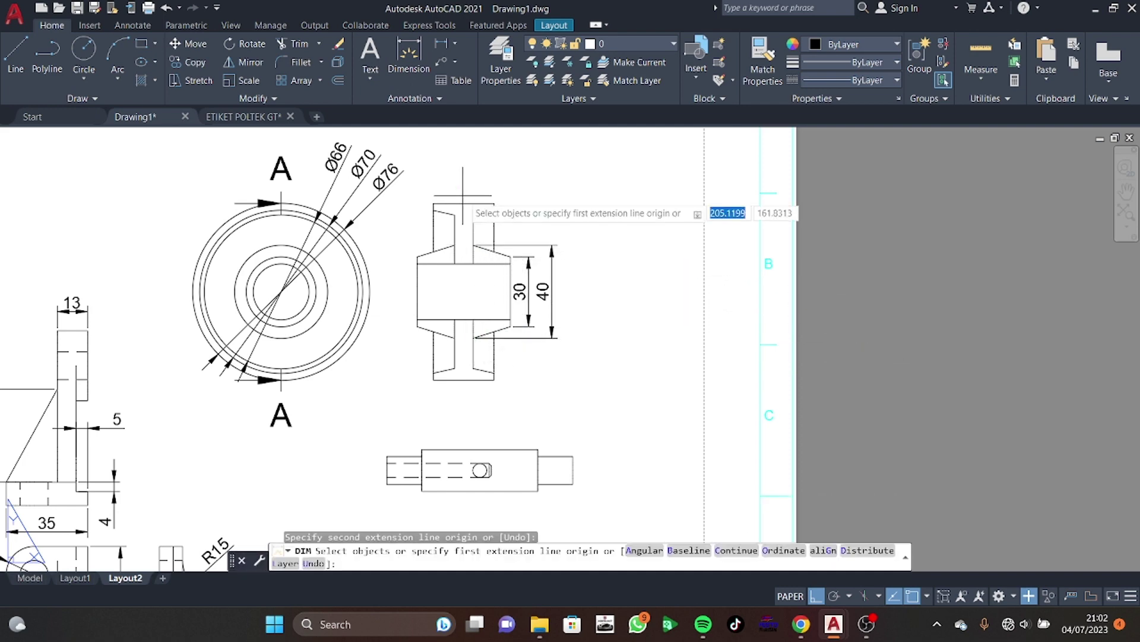
click(473, 215)
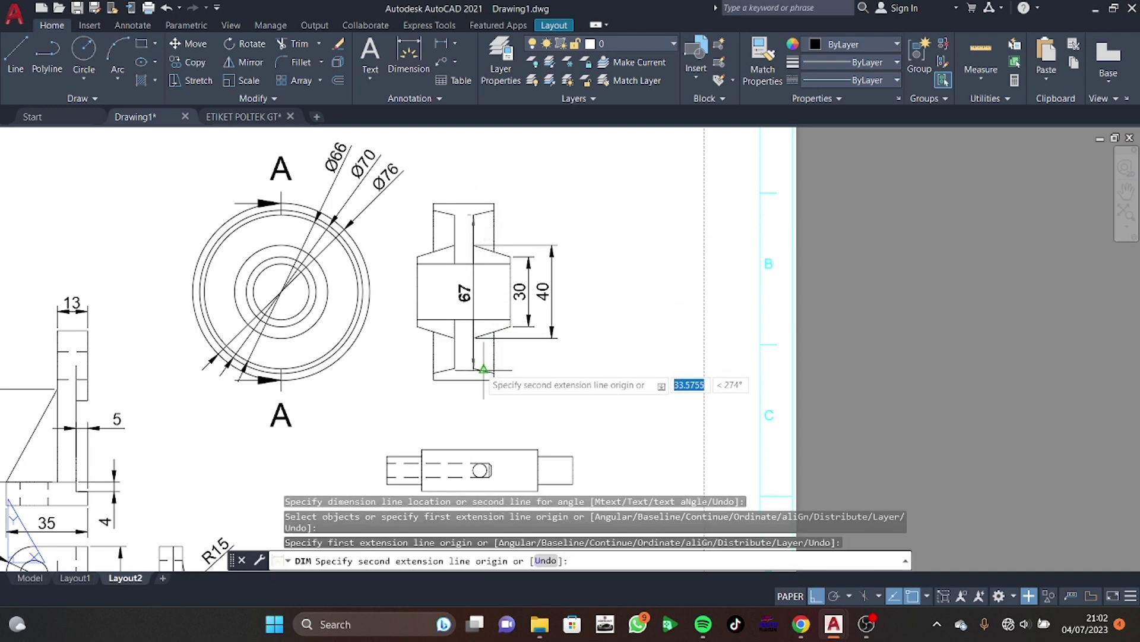
click(474, 368)
click(578, 360)
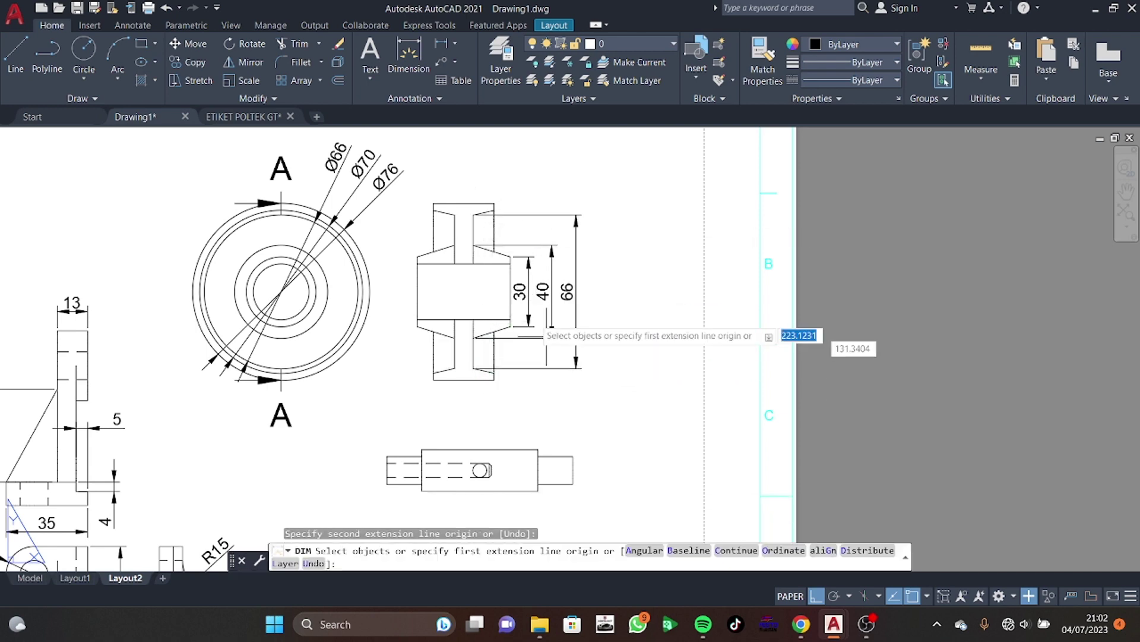
Add the 8 dimension at the top of the pulley side view
click(494, 205)
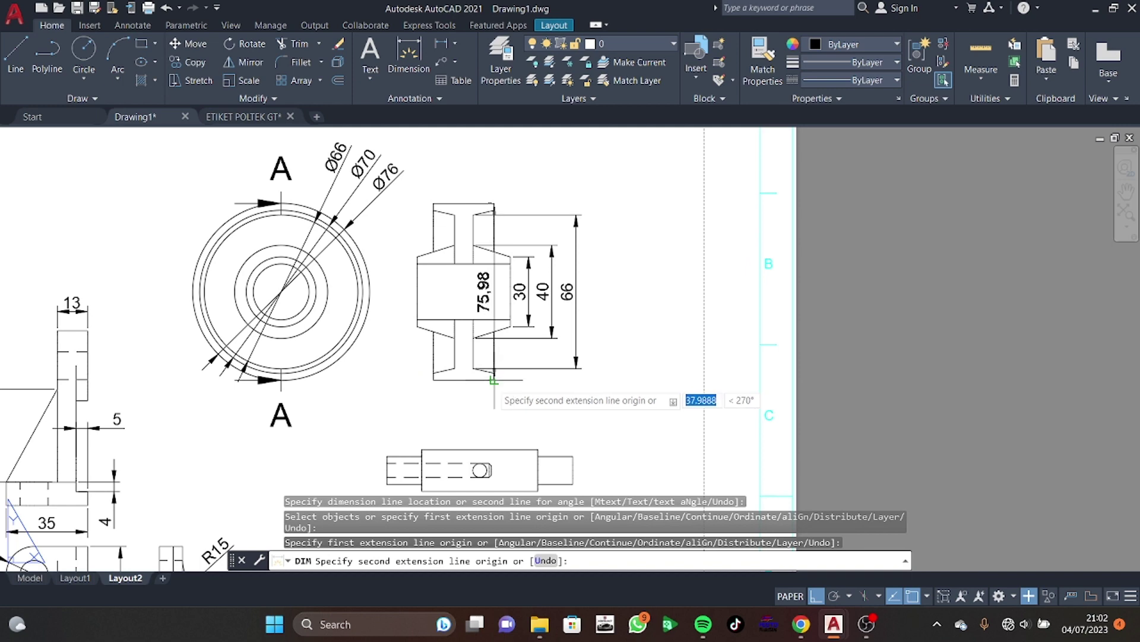
key(Escape)
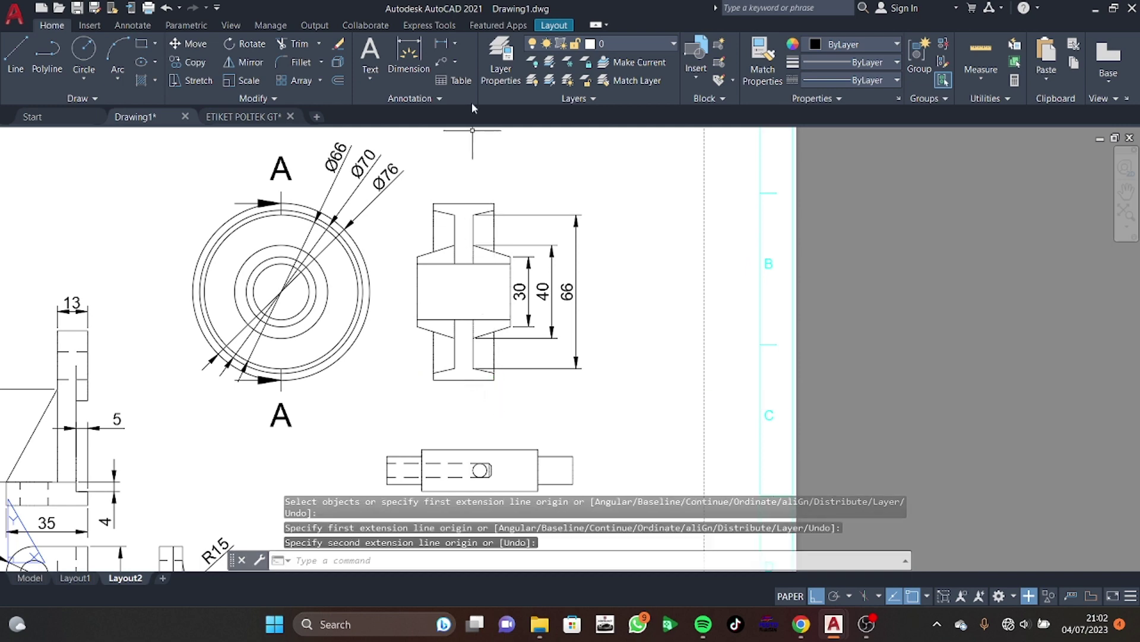
click(416, 55)
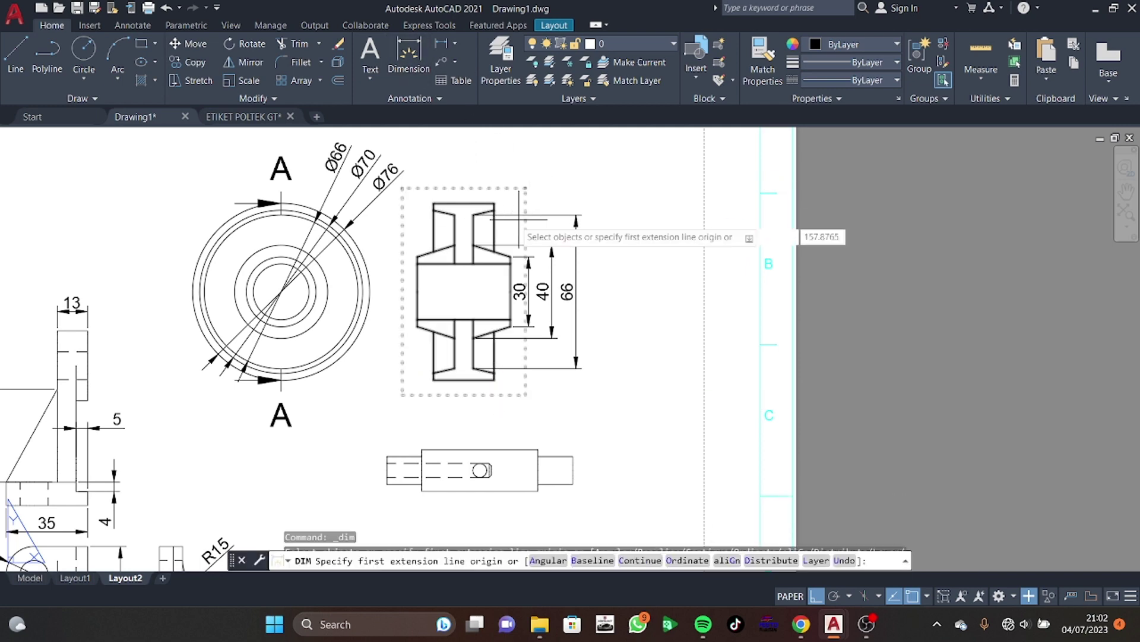
click(453, 214)
click(474, 214)
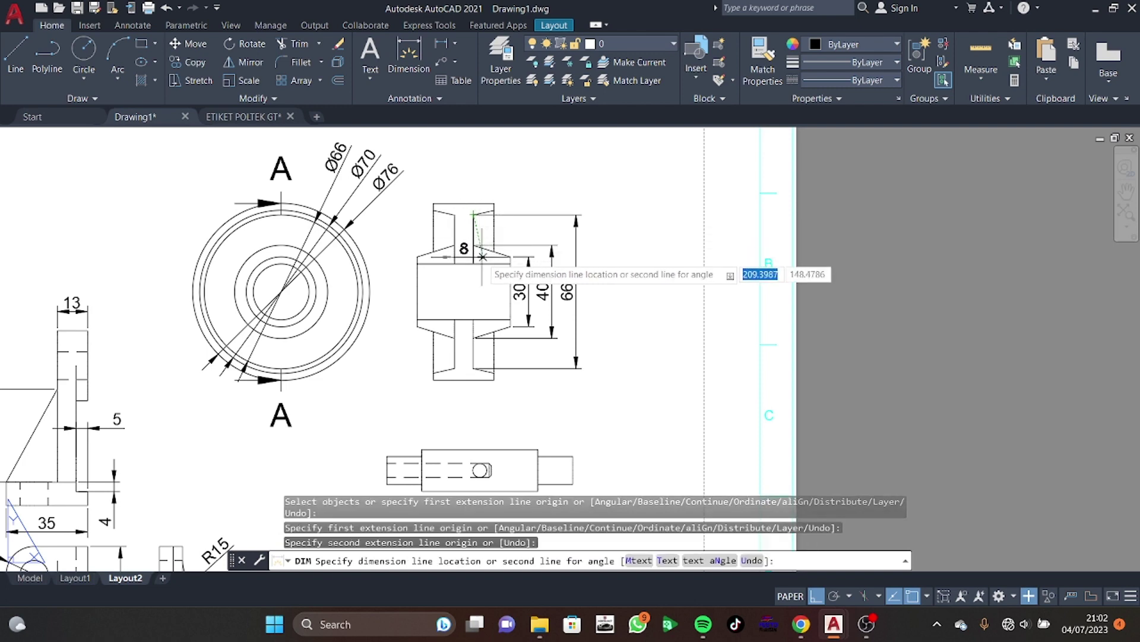
click(478, 257)
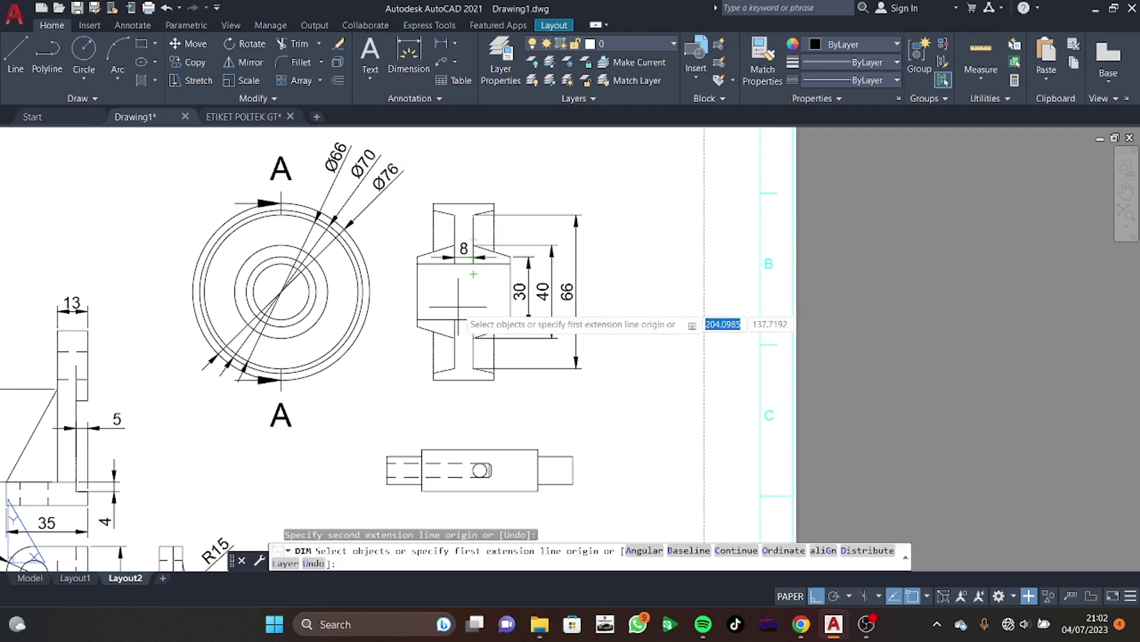
Dimension the hub height as 24 on the left and the pulley width as 26 above
click(410, 59)
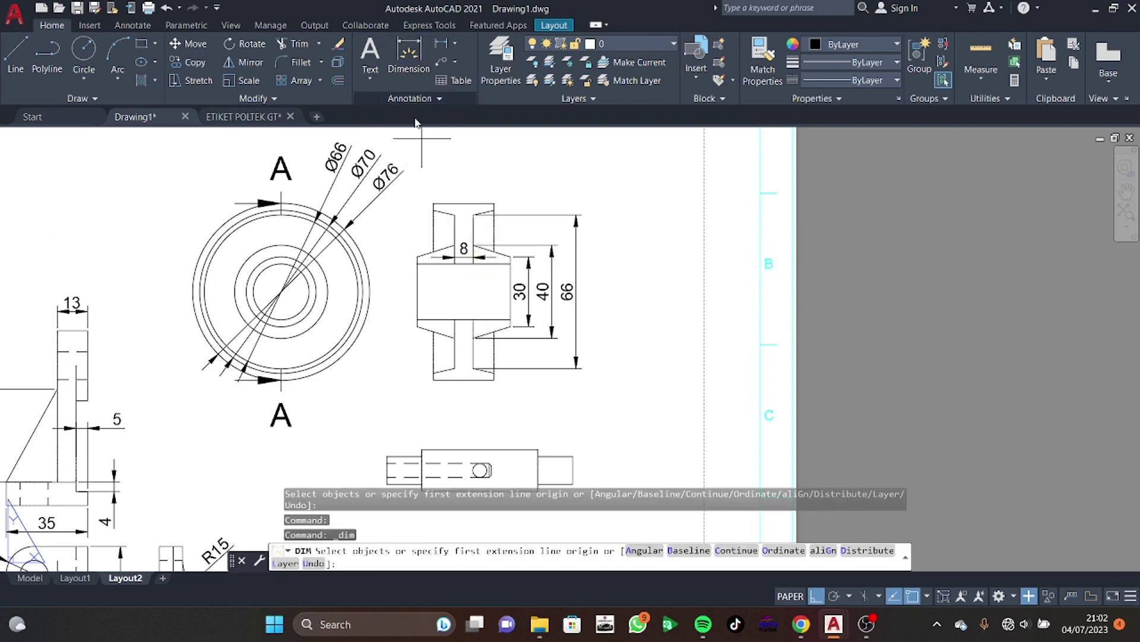
click(418, 263)
click(418, 323)
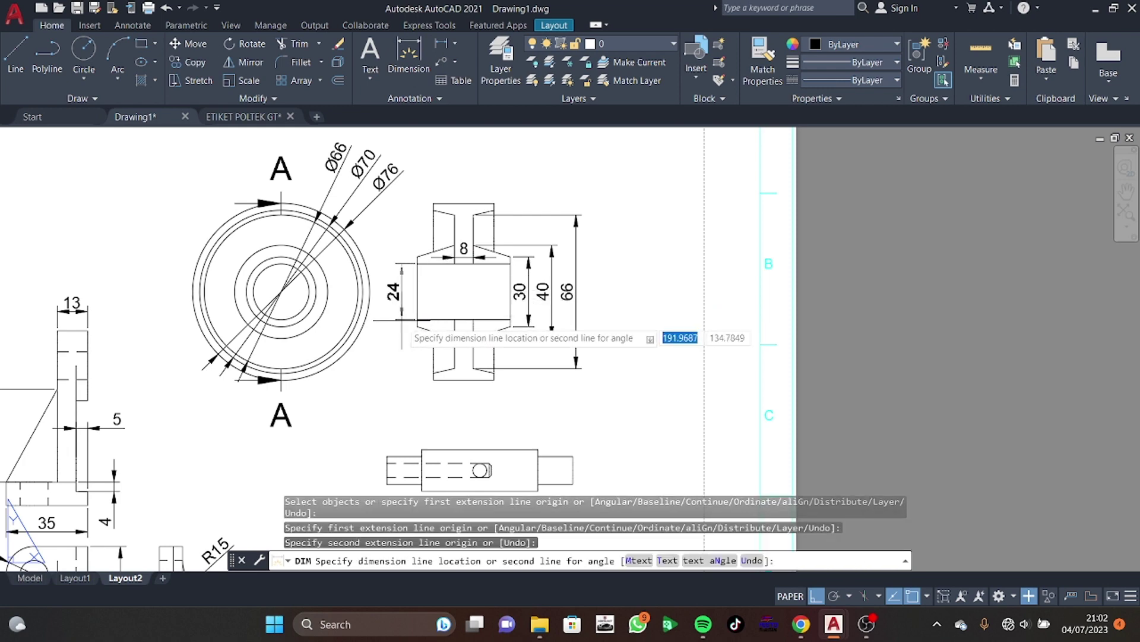
click(399, 330)
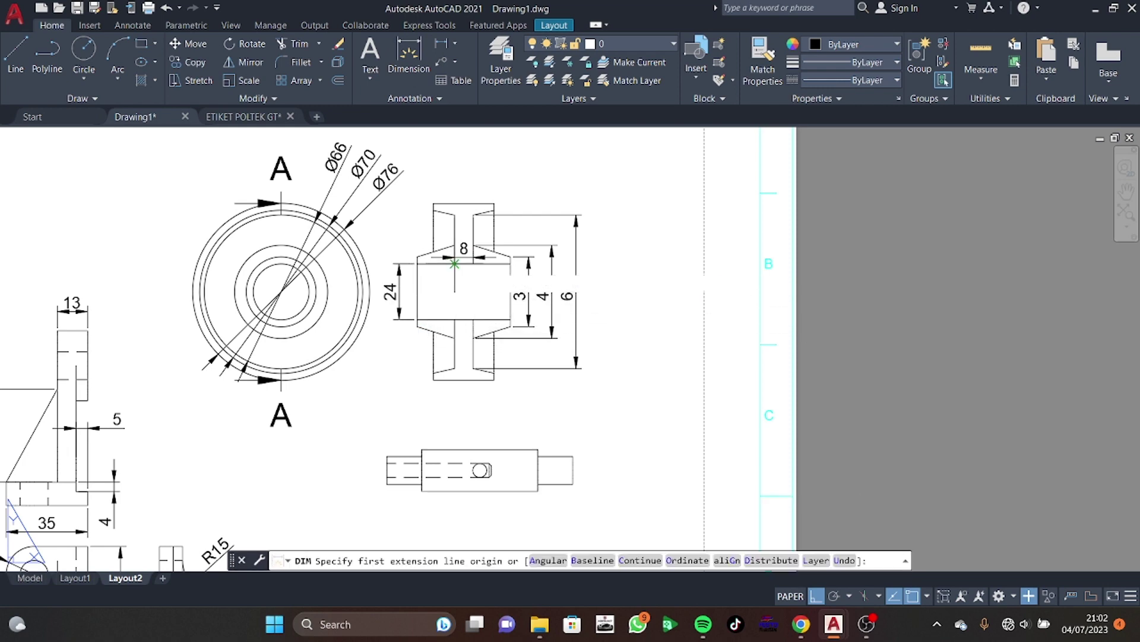
click(433, 205)
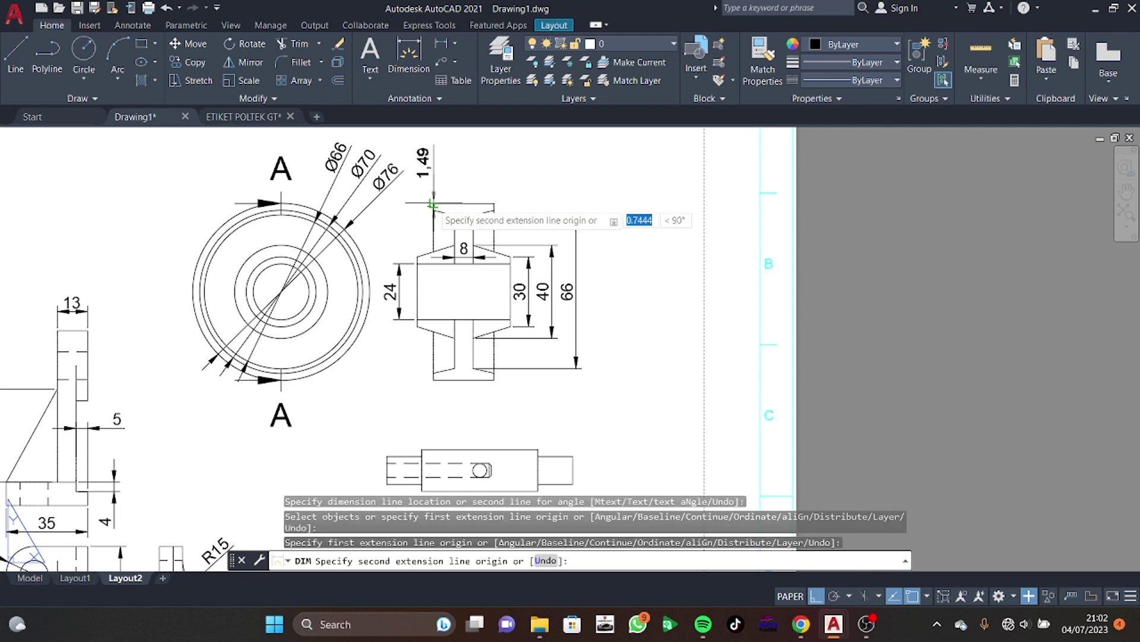
click(494, 204)
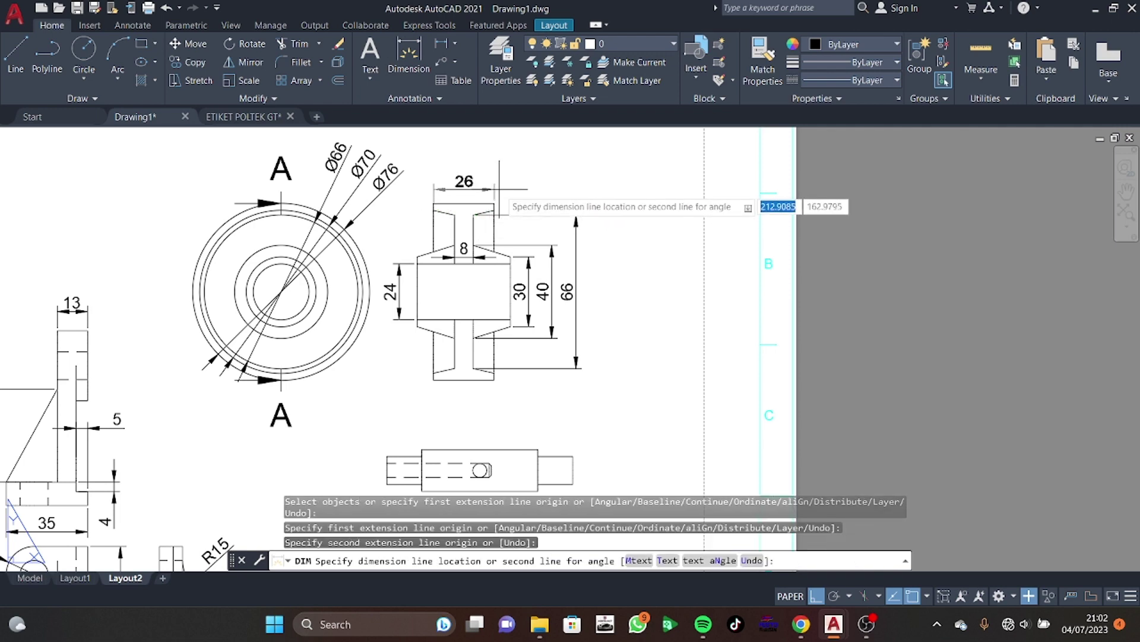
click(494, 182)
middle_drag(563, 326, 526, 294)
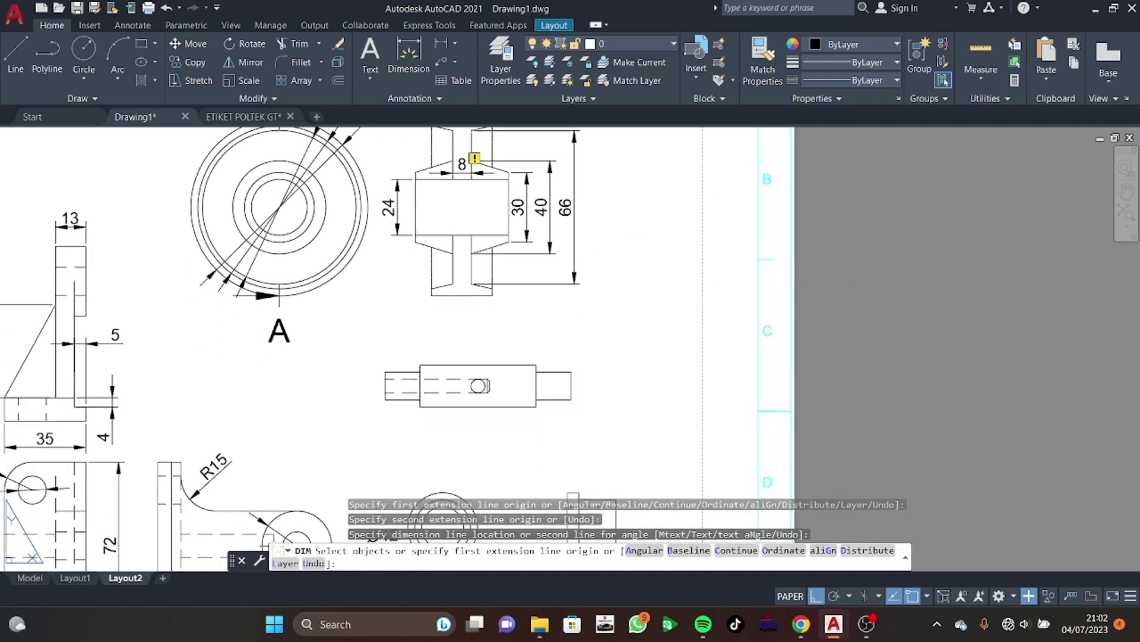
Add the 12 height at the shaft's right end and the 18 height at its left end
middle_drag(439, 211, 378, 122)
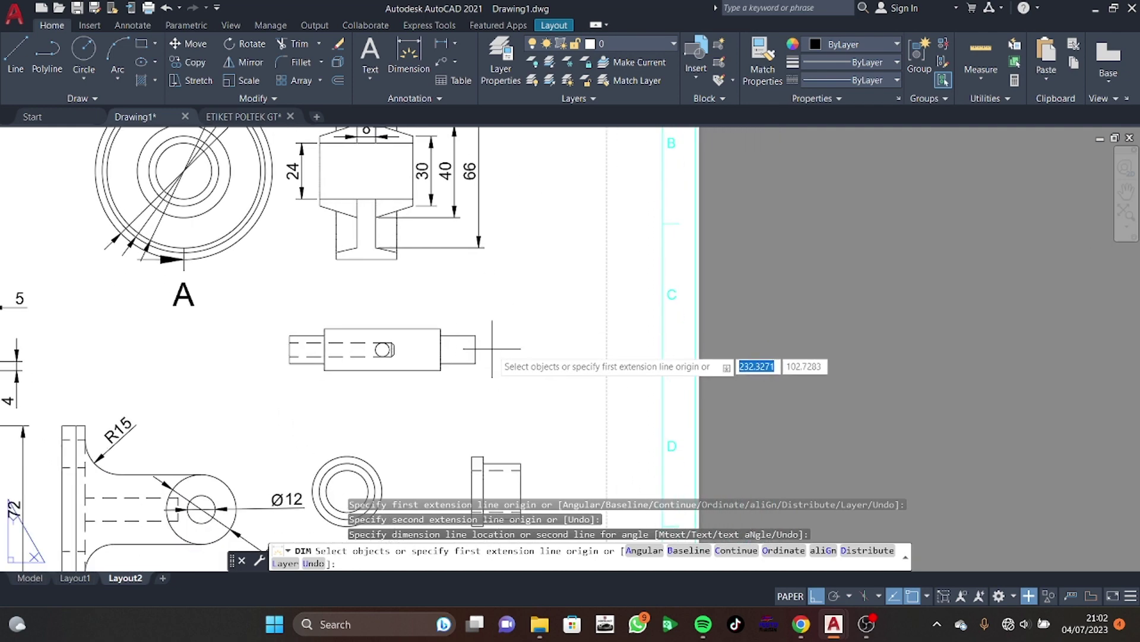
click(476, 335)
click(476, 370)
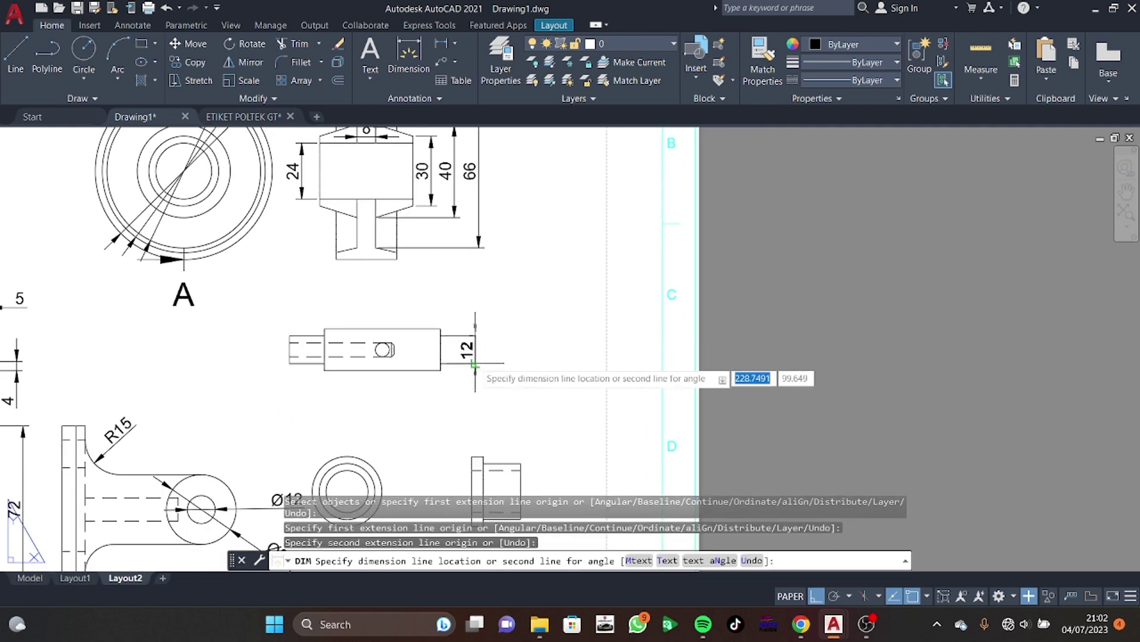
click(505, 351)
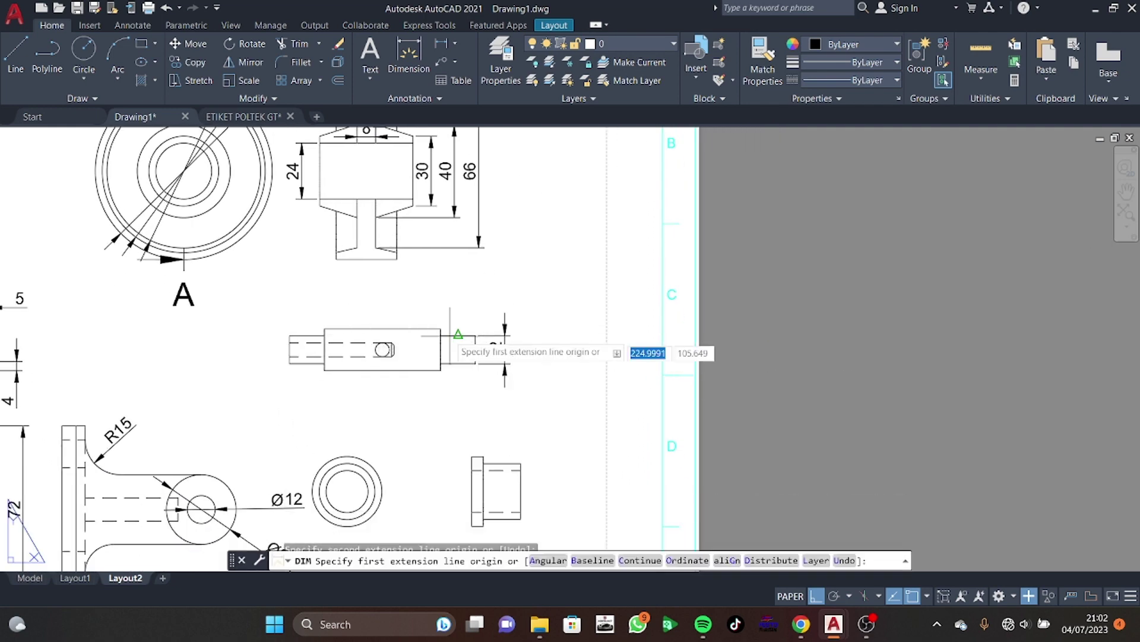
click(321, 328)
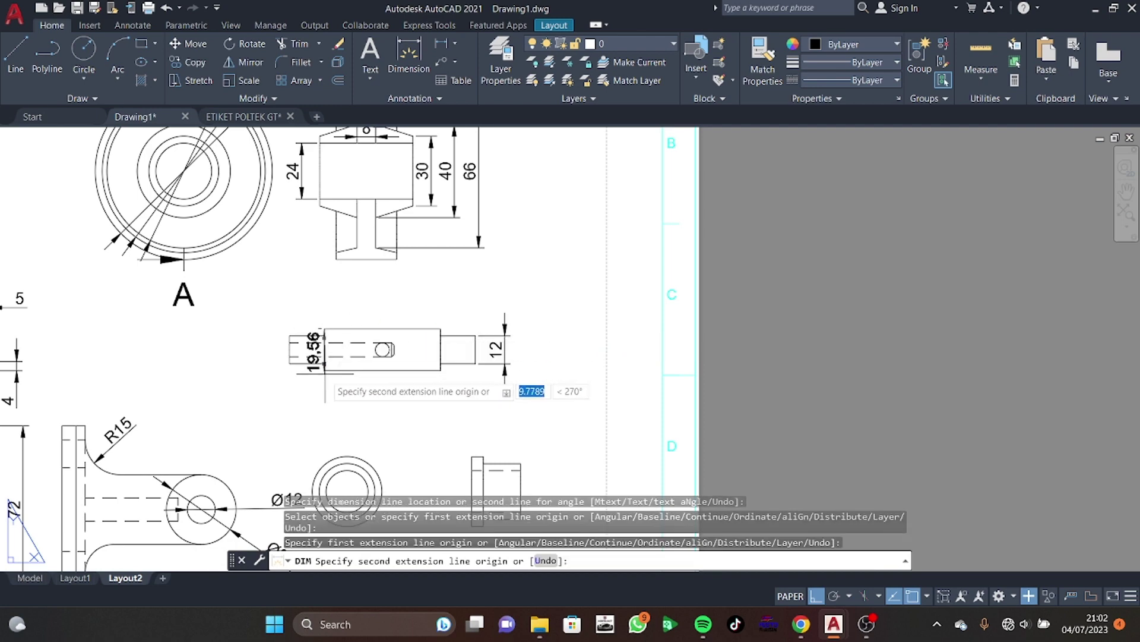
click(324, 369)
click(267, 350)
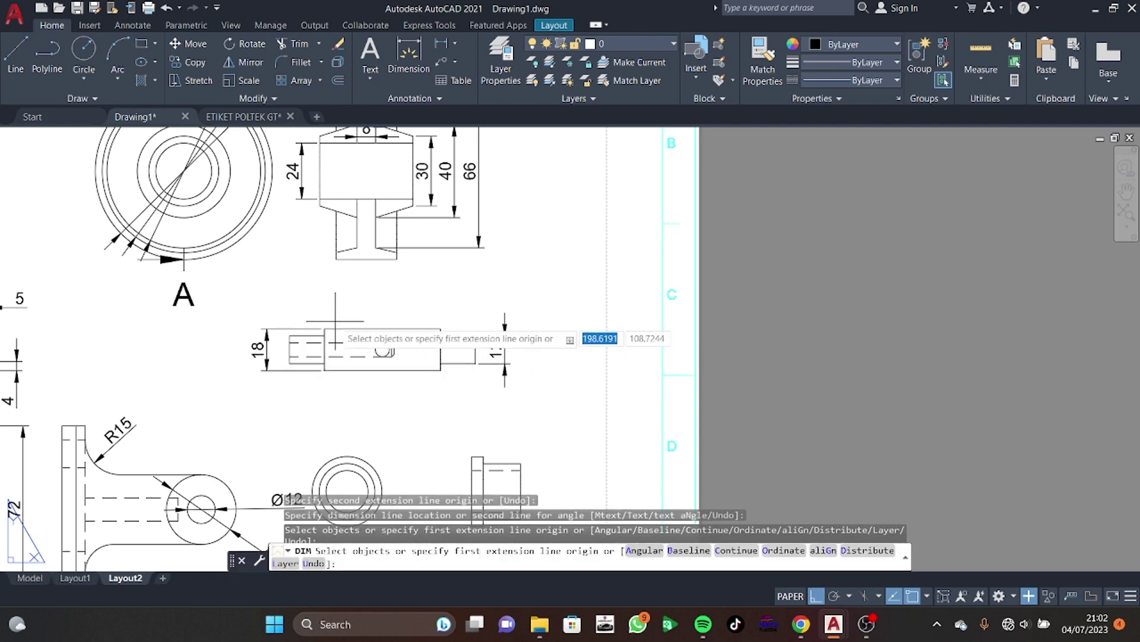
Add the 50 overall length dimension above the shaft body
click(324, 328)
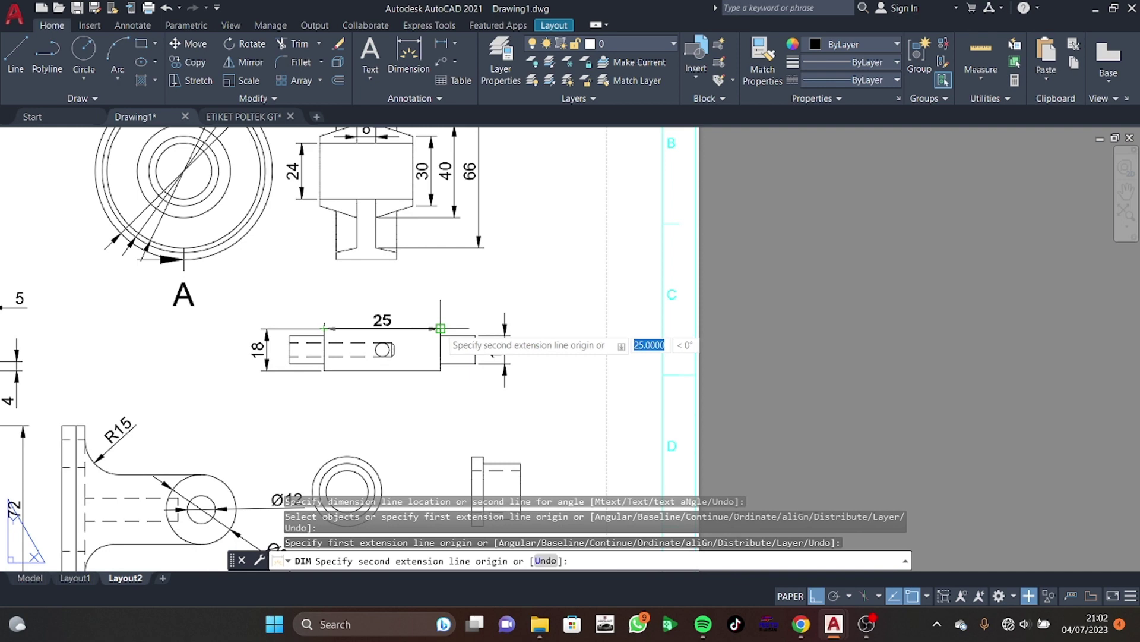
key(Escape)
click(425, 59)
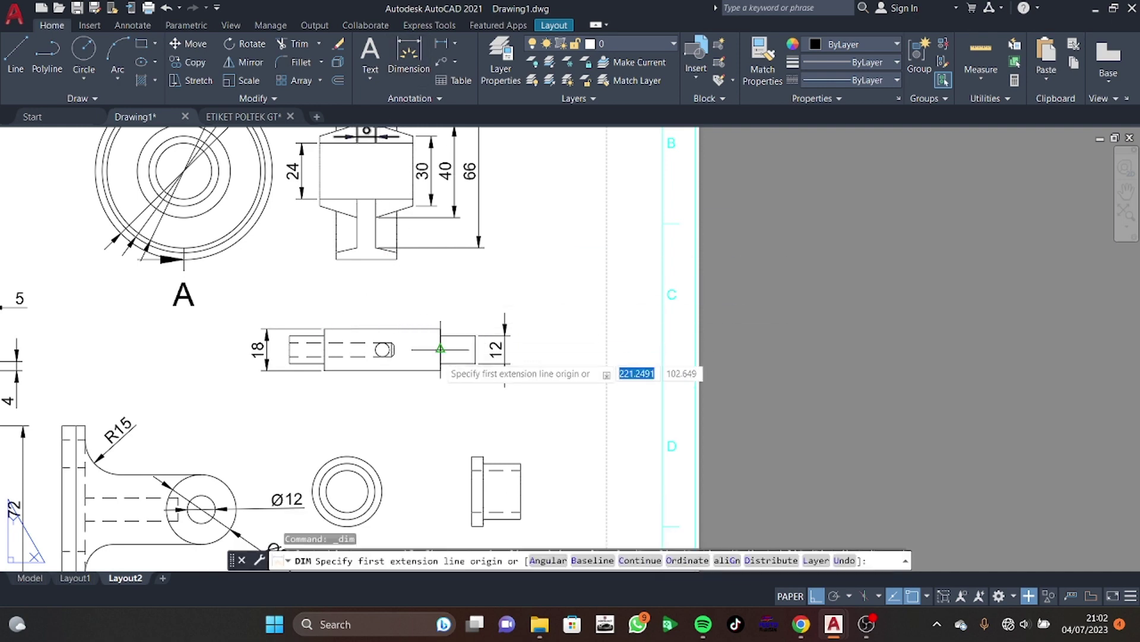
click(440, 329)
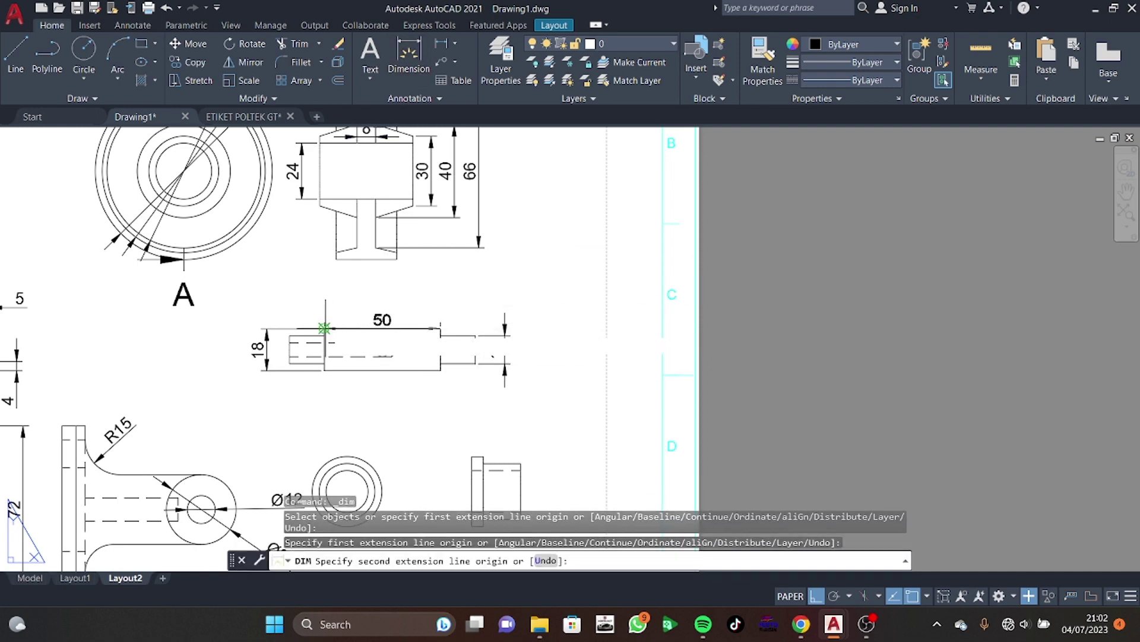
click(324, 328)
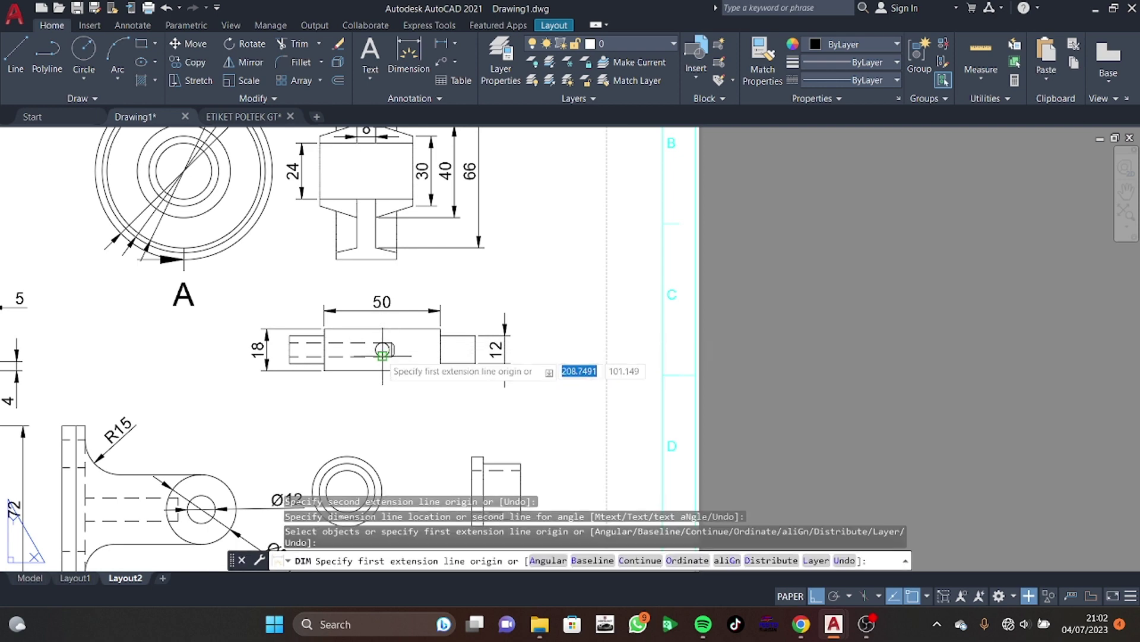
Give the shaft's small hole a Ø6 diameter dimension below the shaft
scroll(382, 355, up, 2)
scroll(389, 355, up, 3)
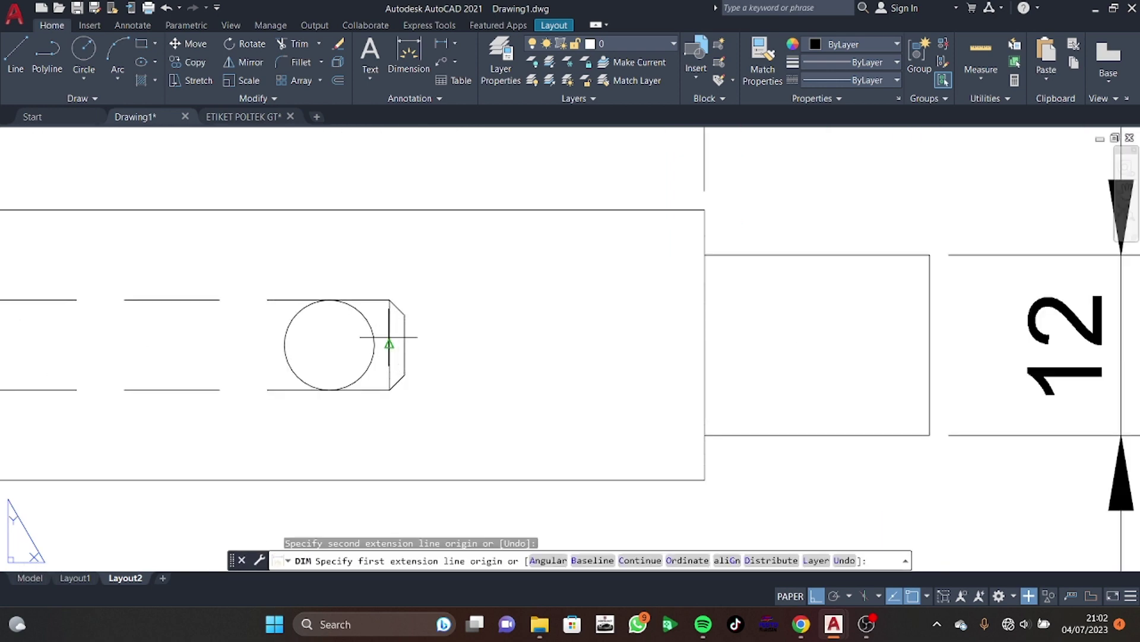
click(382, 346)
scroll(410, 373, down, 2)
scroll(408, 374, down, 4)
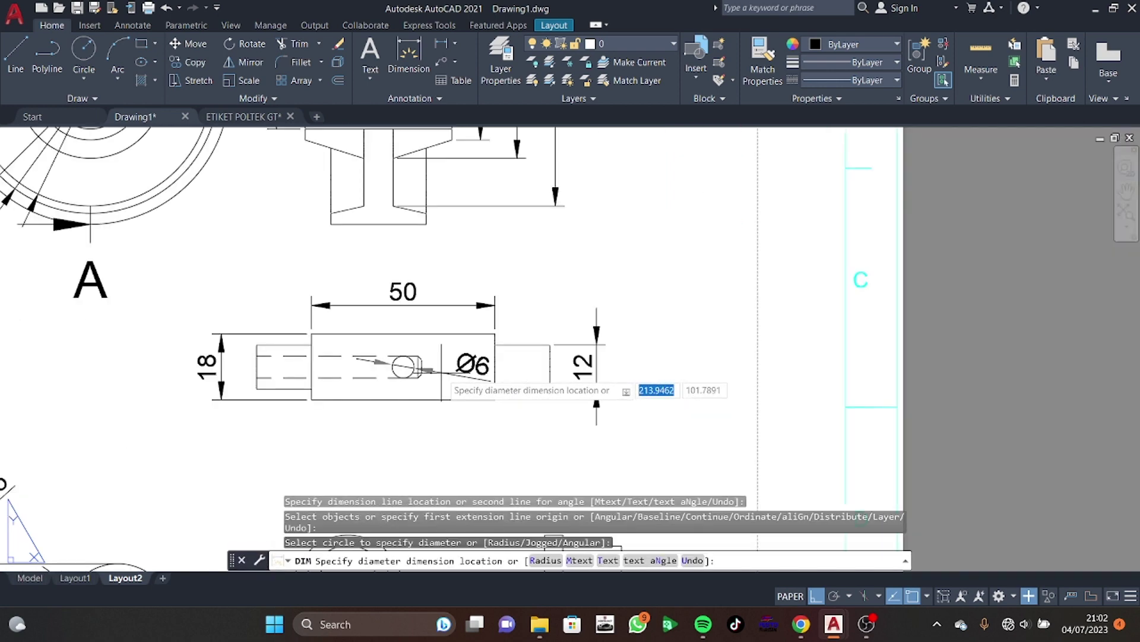
click(373, 428)
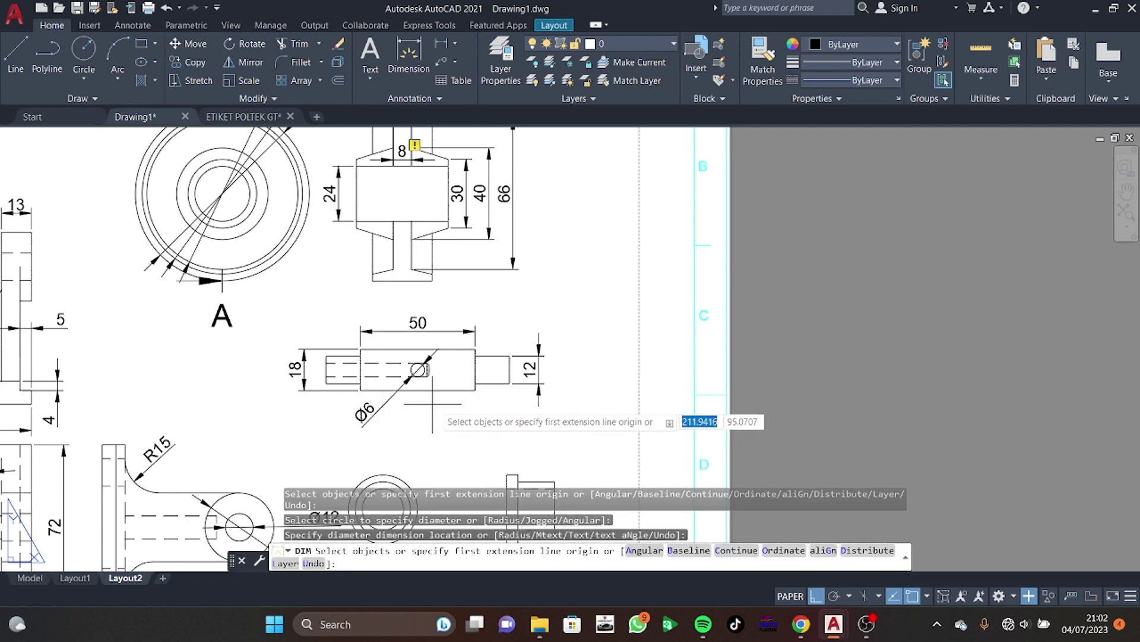
scroll(436, 407, up, 2)
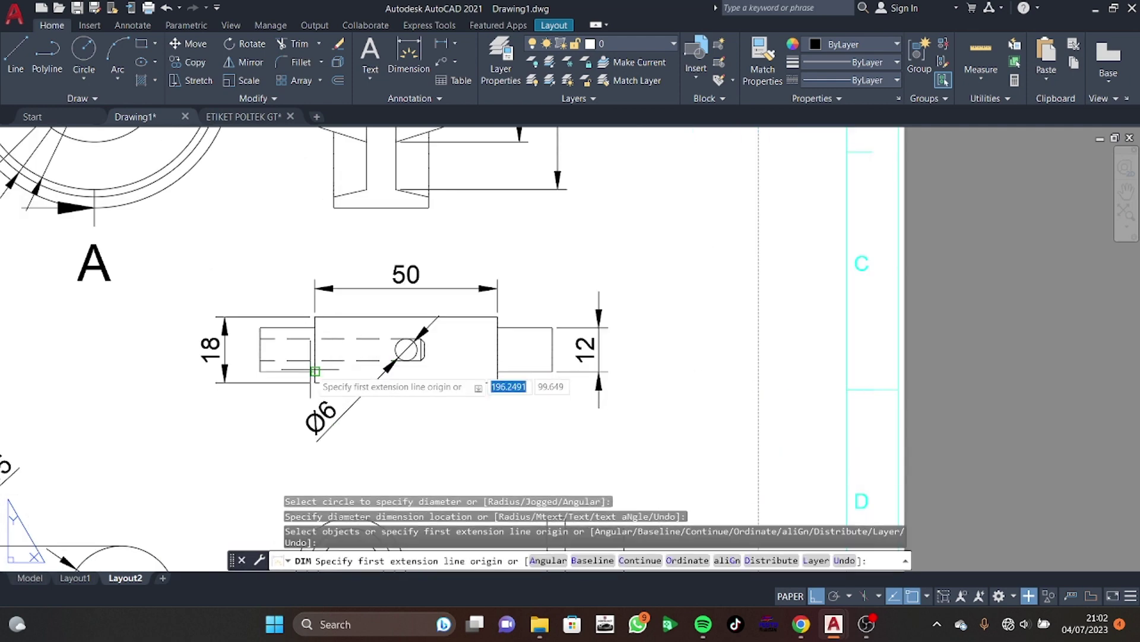
Add a 25 dimension from the shaft's left end to the hole centre, below the shaft
click(315, 360)
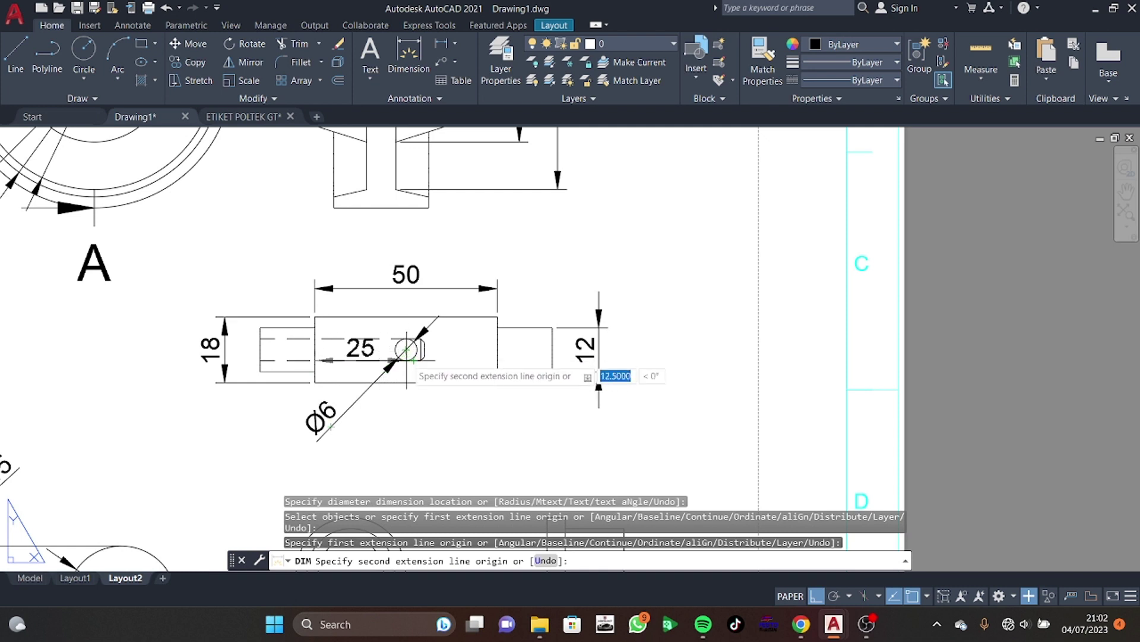
key(Escape)
key(Return)
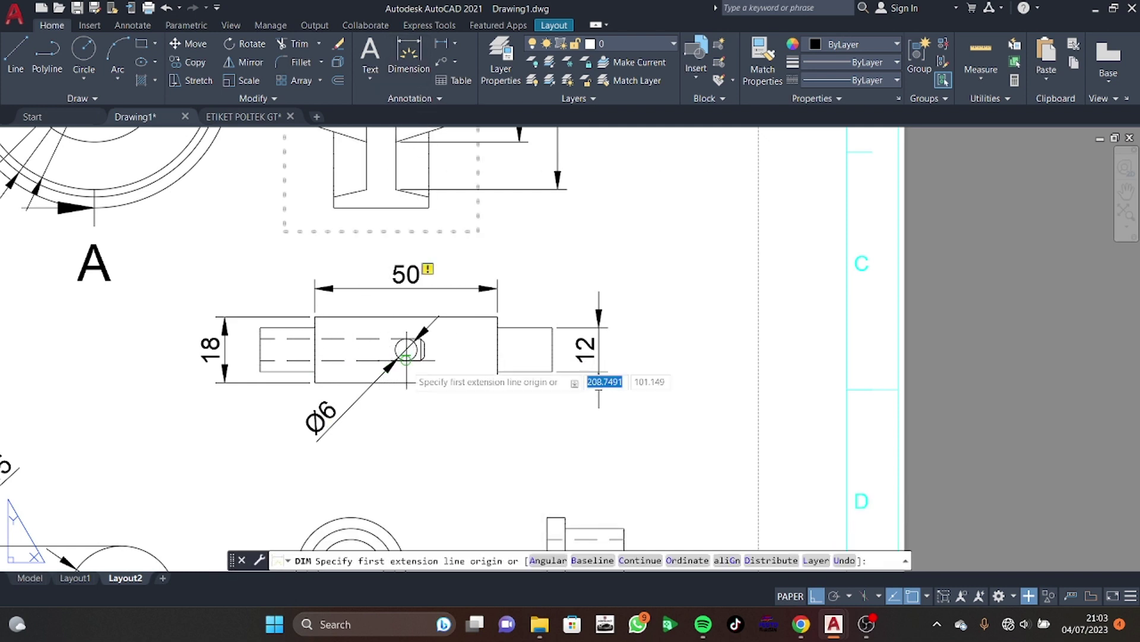
click(315, 360)
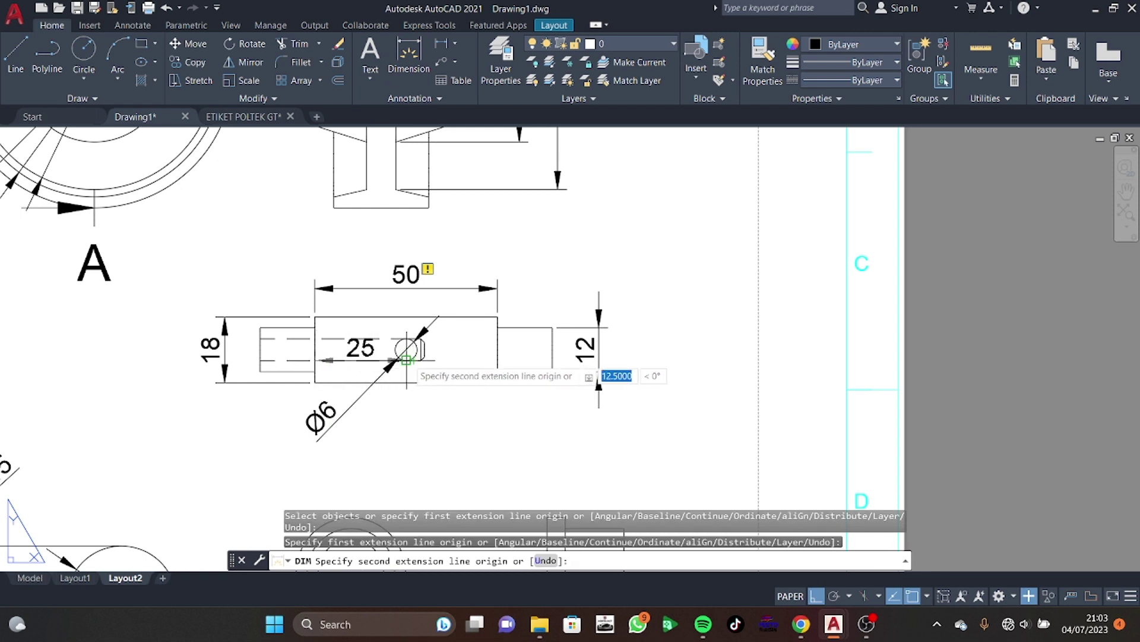
click(406, 359)
click(405, 464)
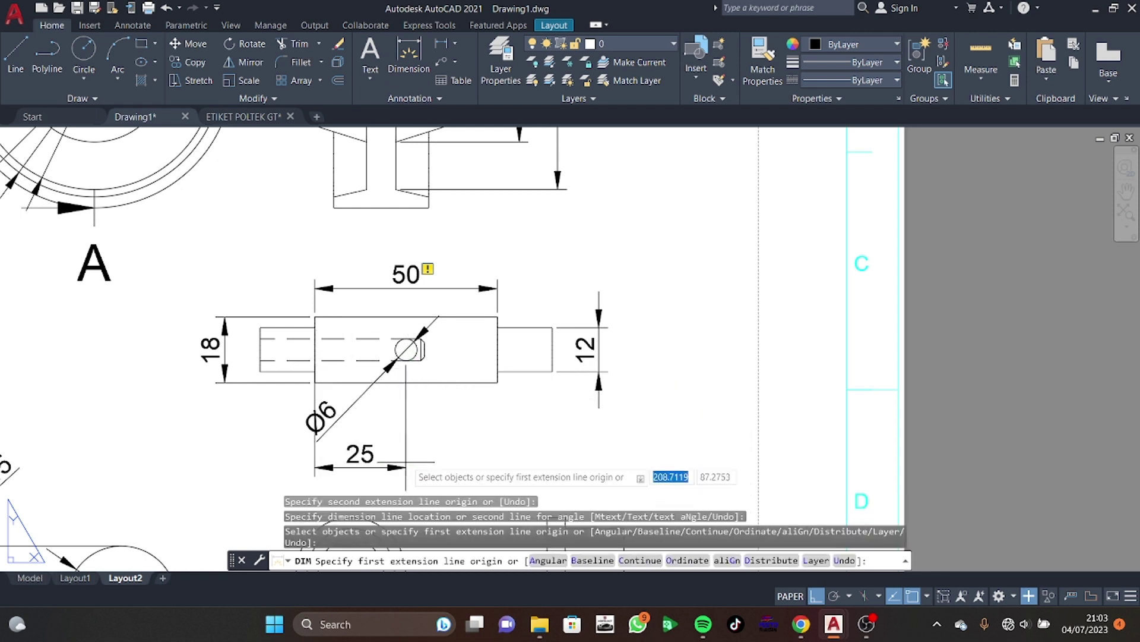
Add the 15 length dimension for the shaft's narrow right end
middle_drag(404, 466, 346, 460)
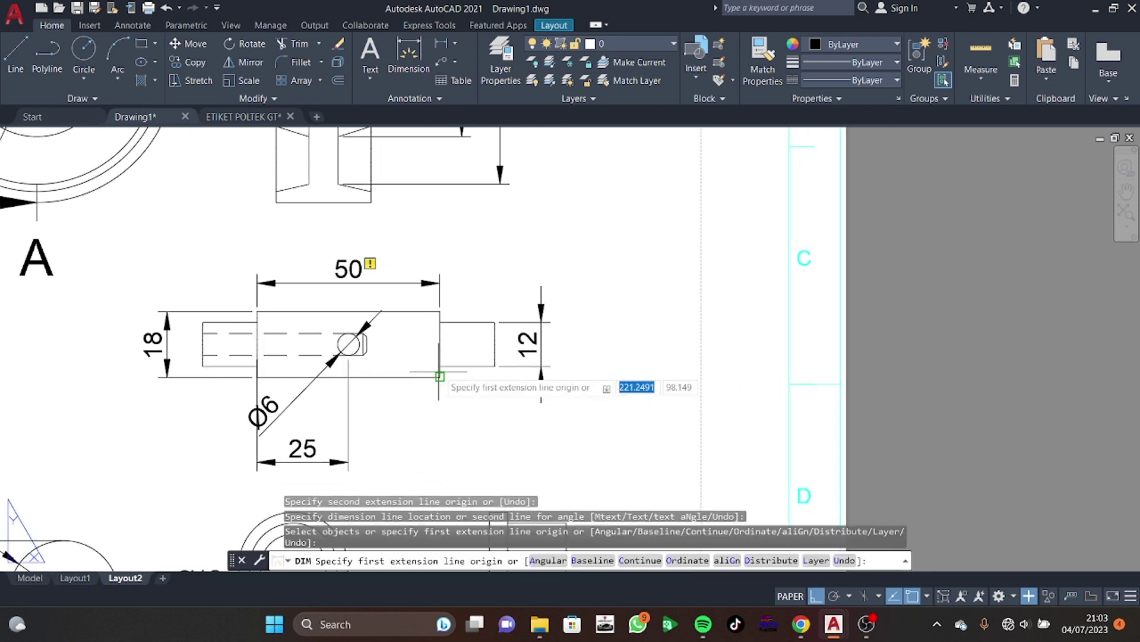
click(439, 366)
click(496, 365)
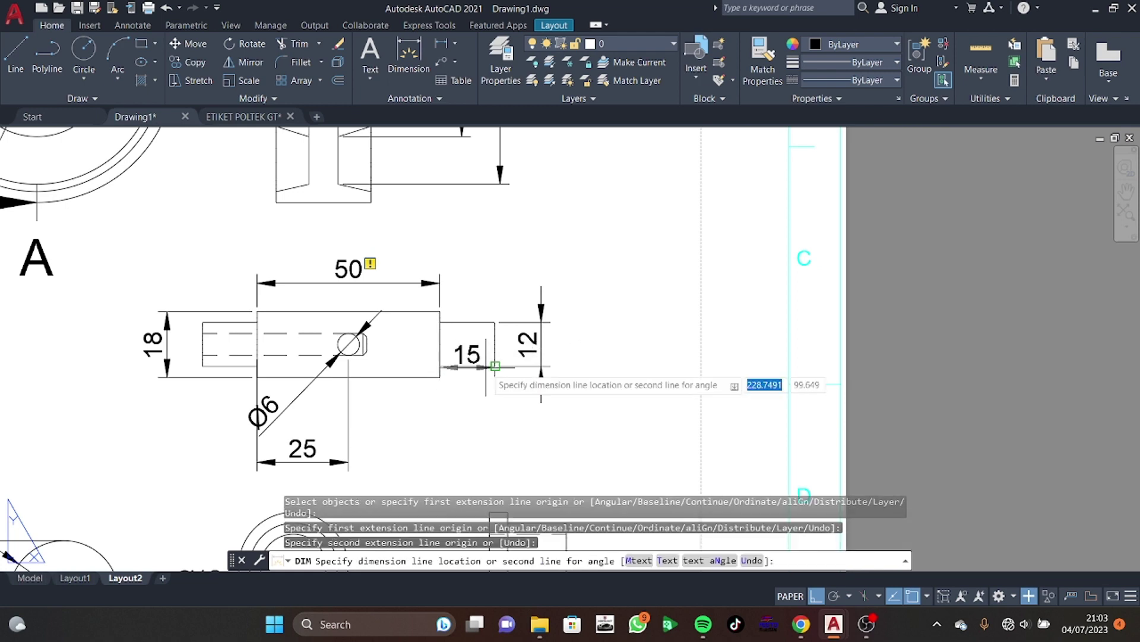
click(482, 408)
Add the 16 length dimension above the flanged part's side view
scroll(482, 408, down, 5)
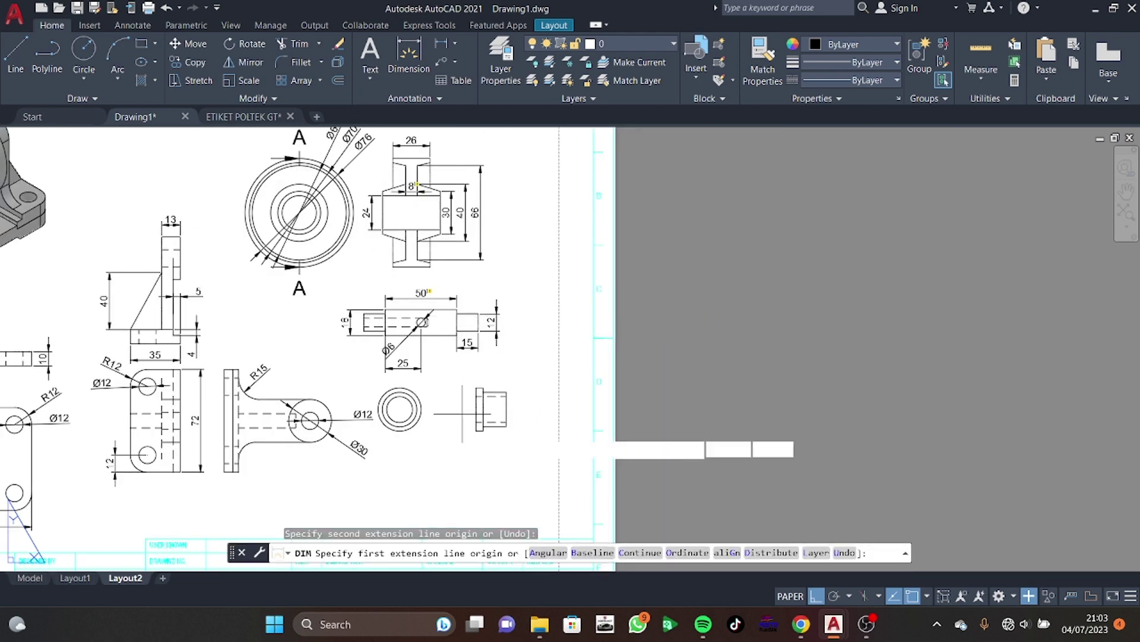
scroll(457, 374, up, 3)
scroll(357, 306, up, 2)
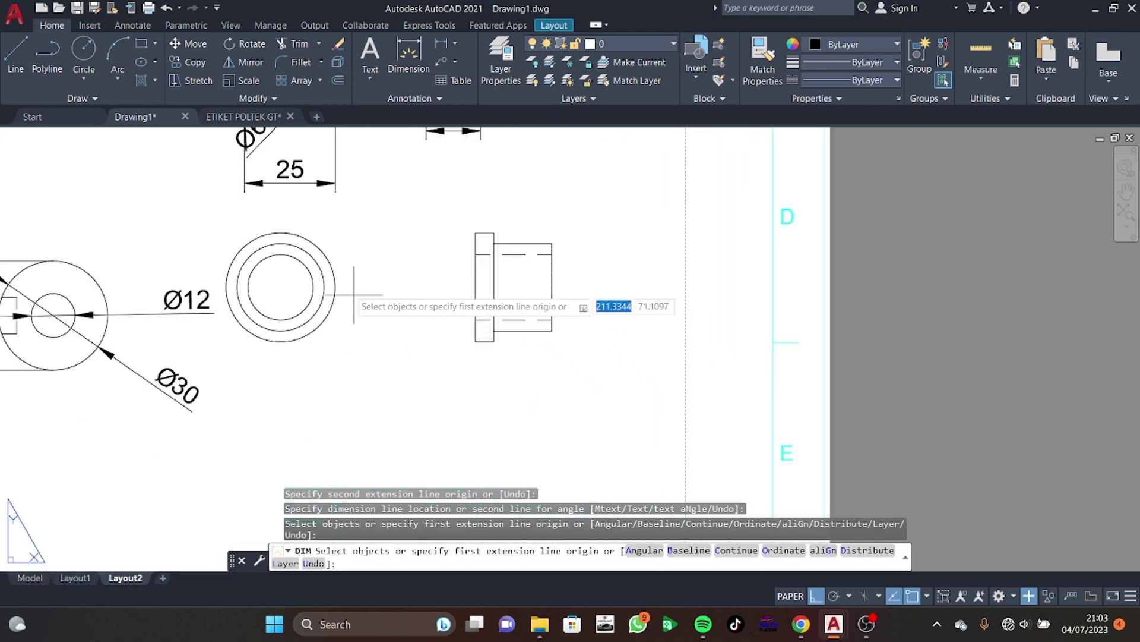
click(476, 232)
key(ctrl+z)
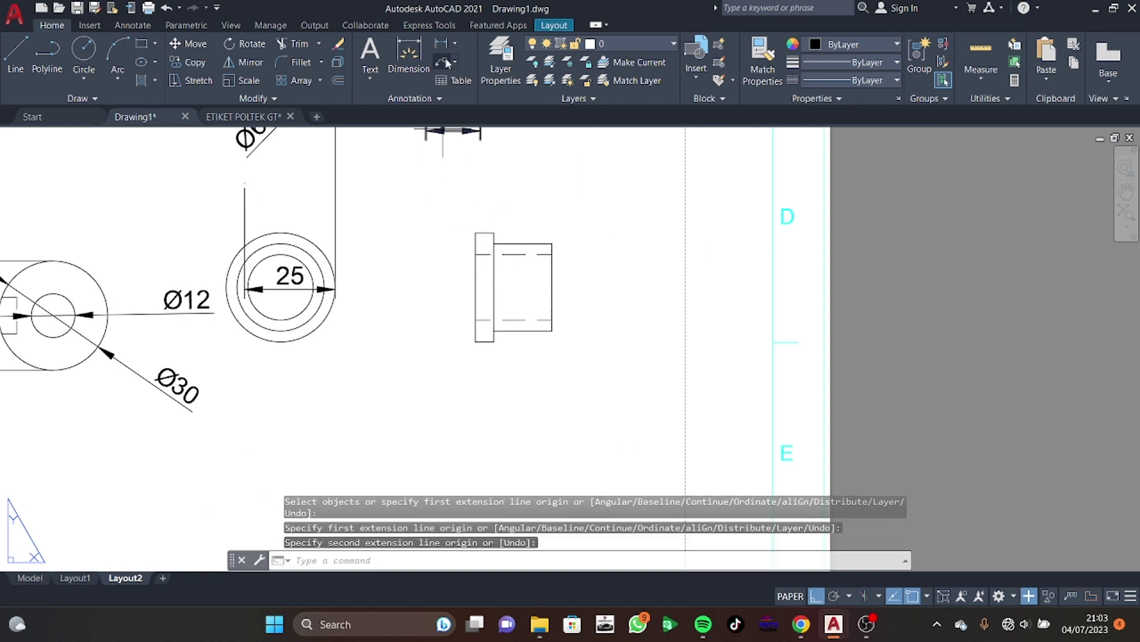
click(416, 59)
click(493, 243)
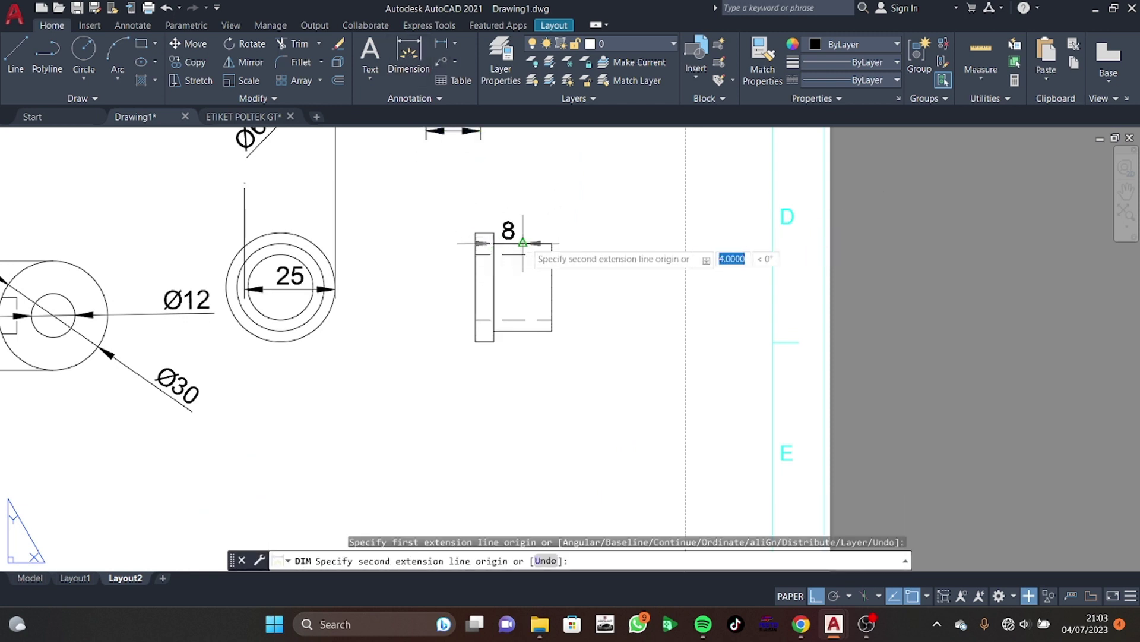
click(553, 243)
click(552, 213)
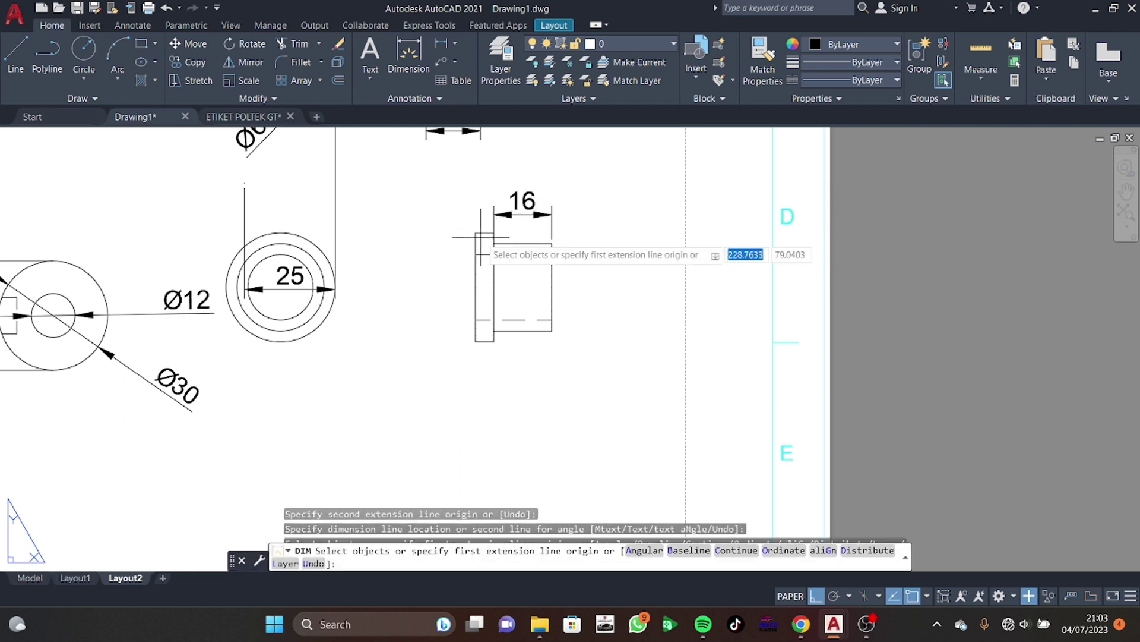
Add the 21 overall length dimension below the flanged part
click(553, 242)
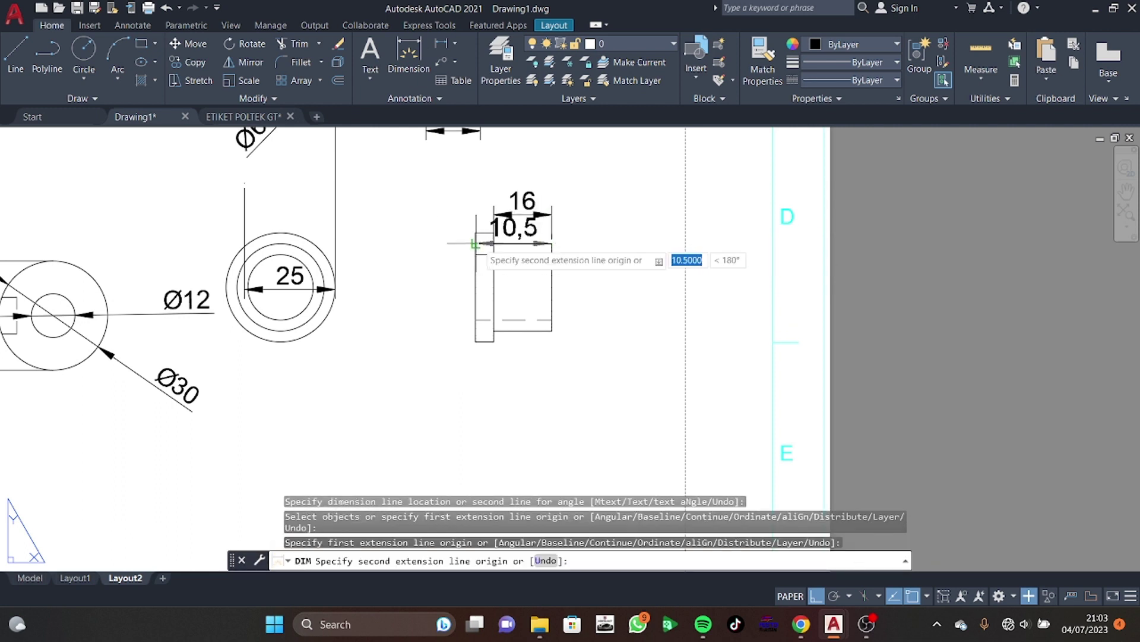
click(474, 244)
text(u)
key(Return)
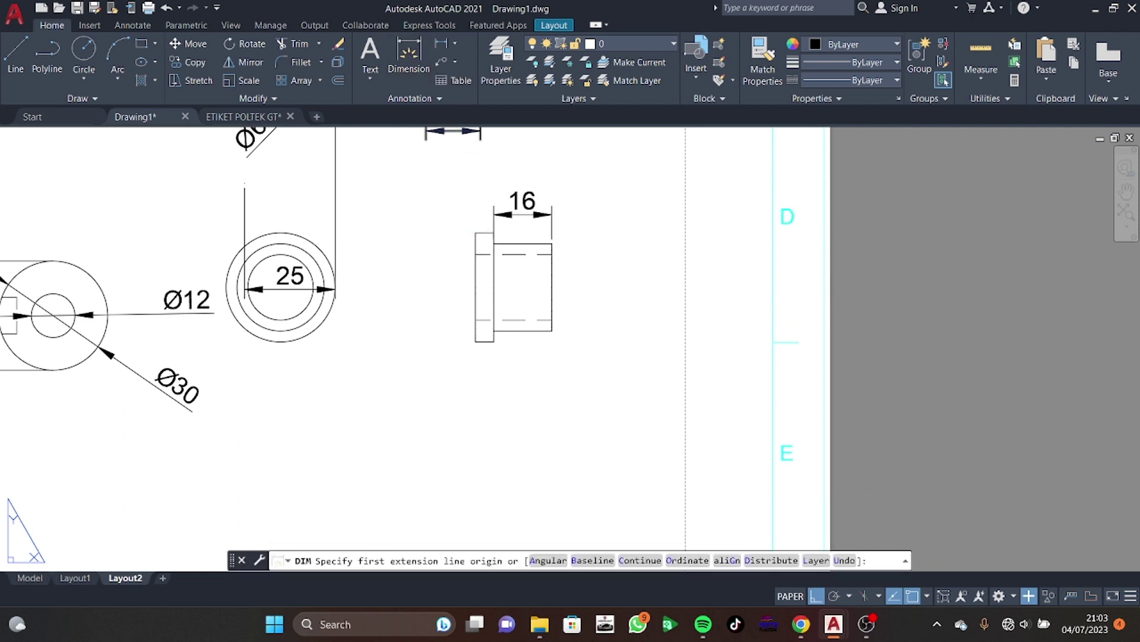
click(552, 243)
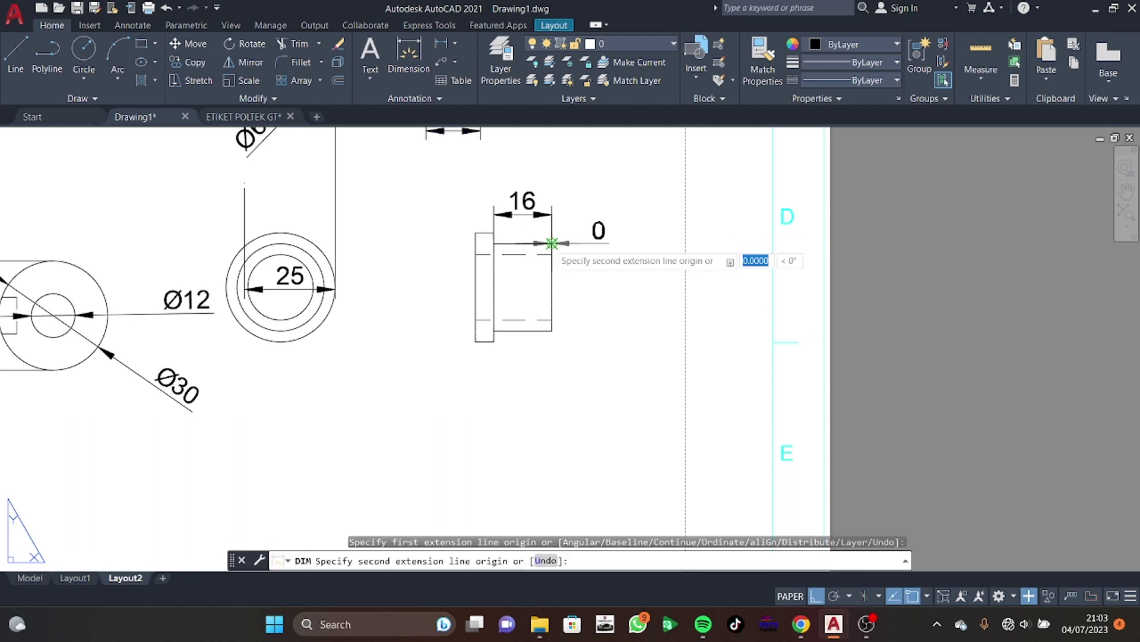
click(417, 57)
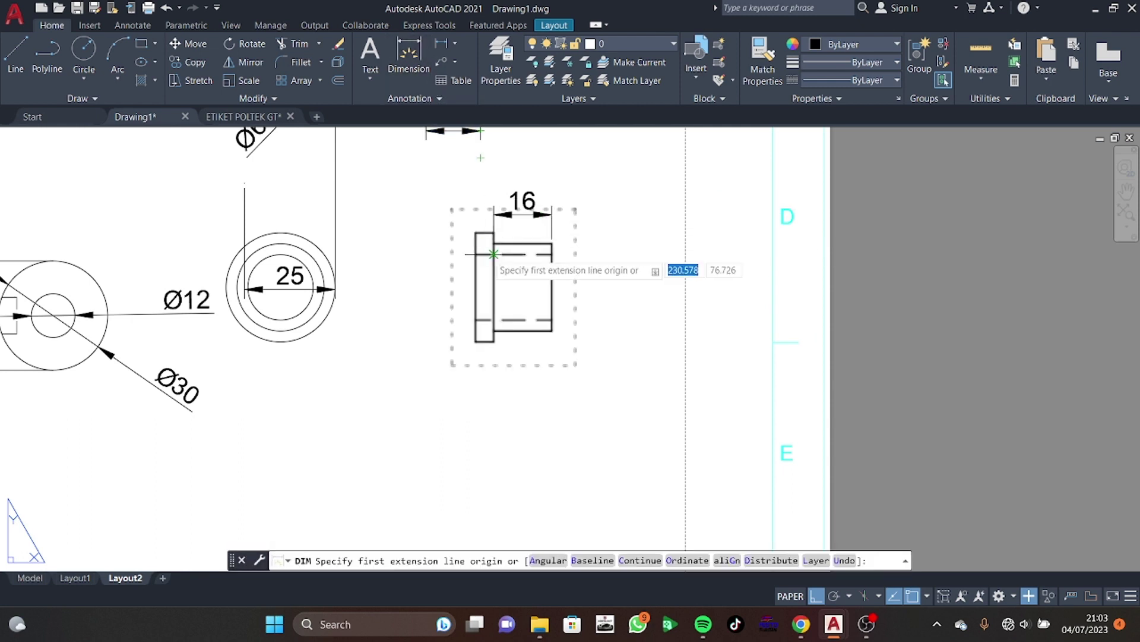
click(551, 243)
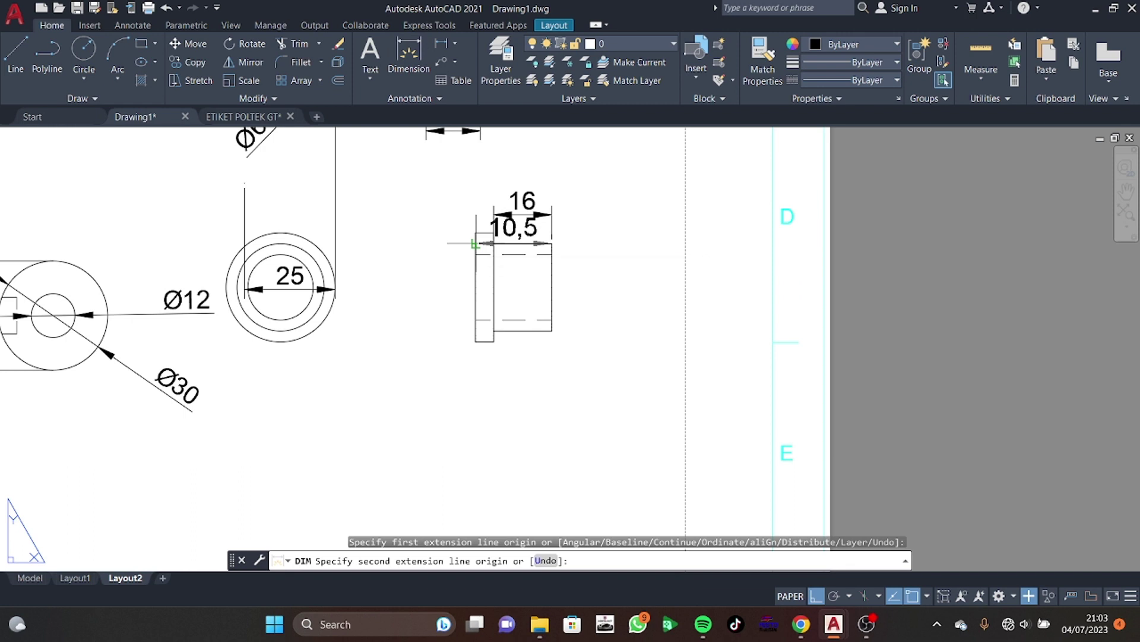
click(408, 55)
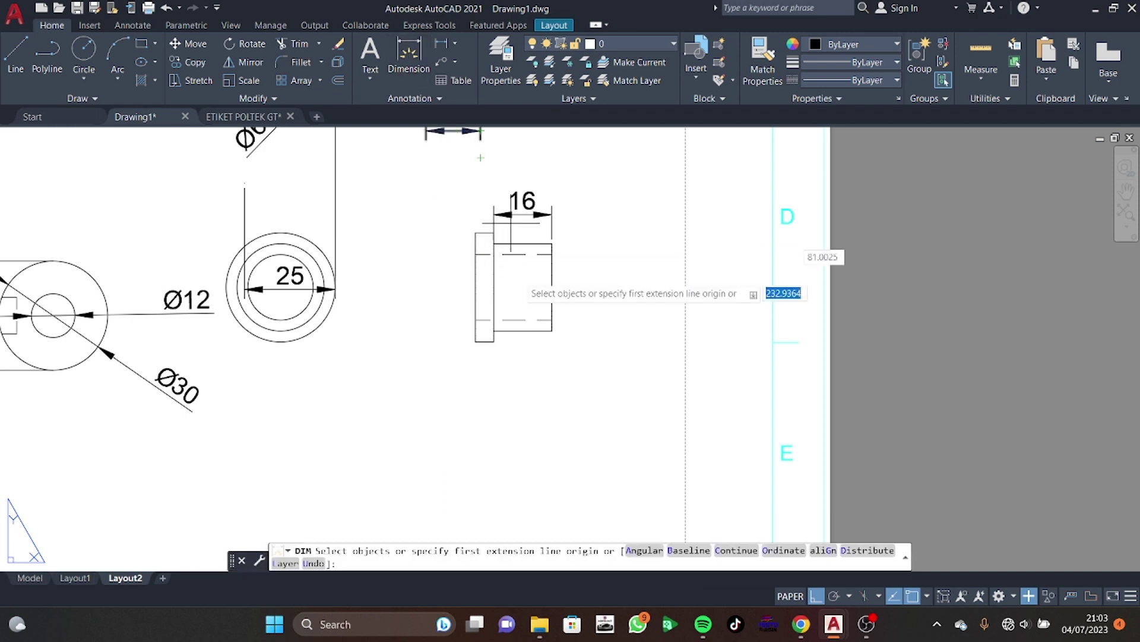
click(552, 330)
click(476, 331)
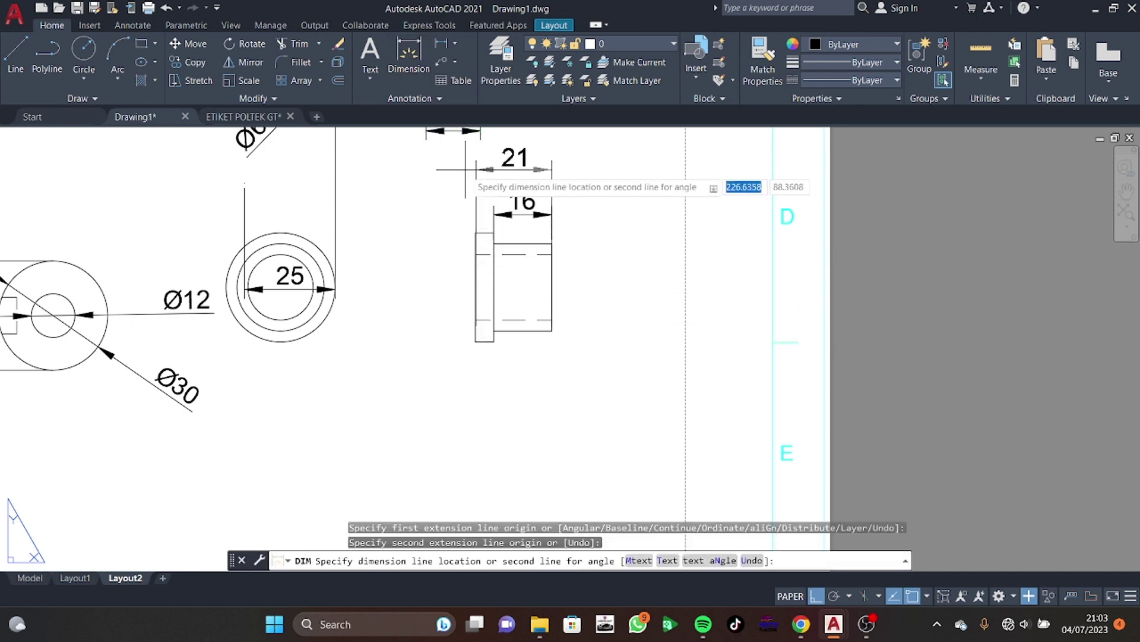
click(493, 380)
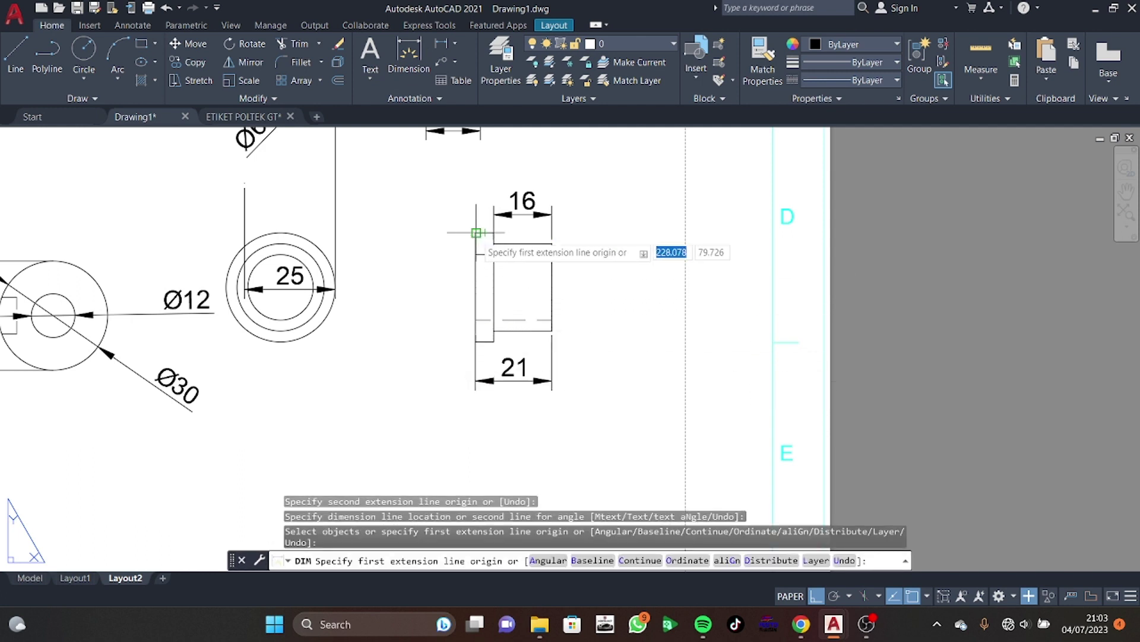
Add the 3,6 vertical step height dimension to the right of the part
click(552, 243)
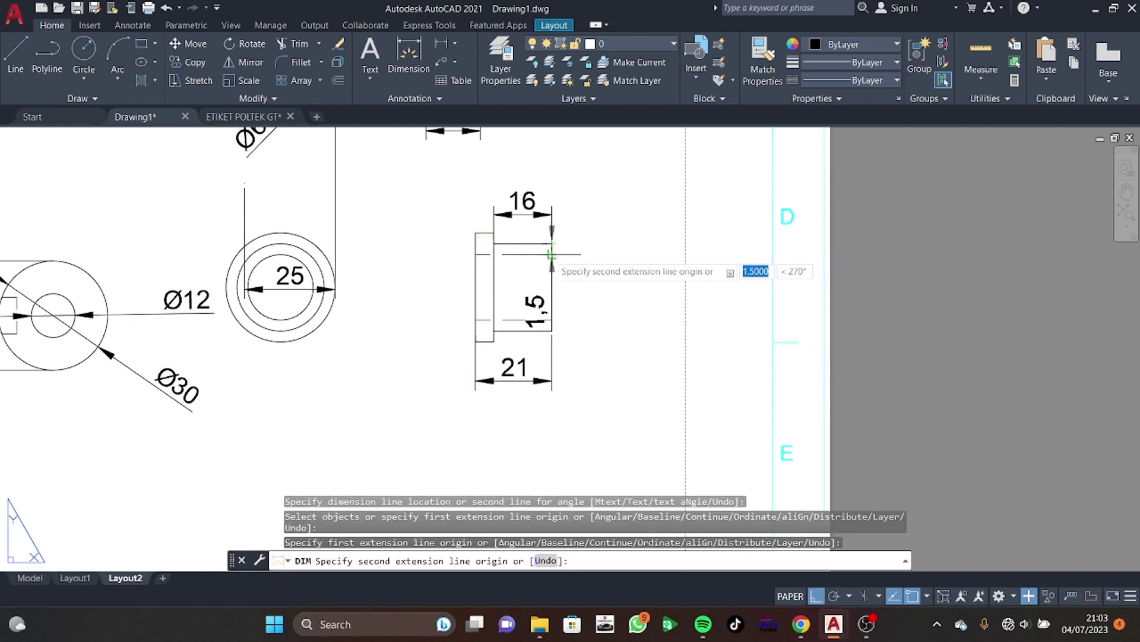
click(552, 254)
key(Escape)
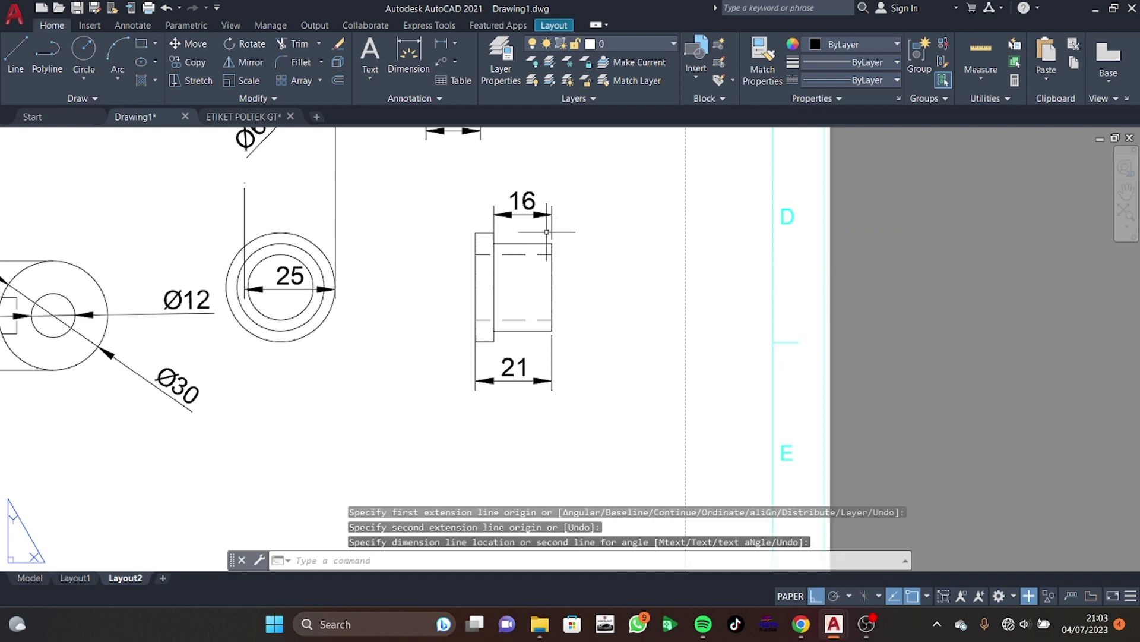
click(423, 57)
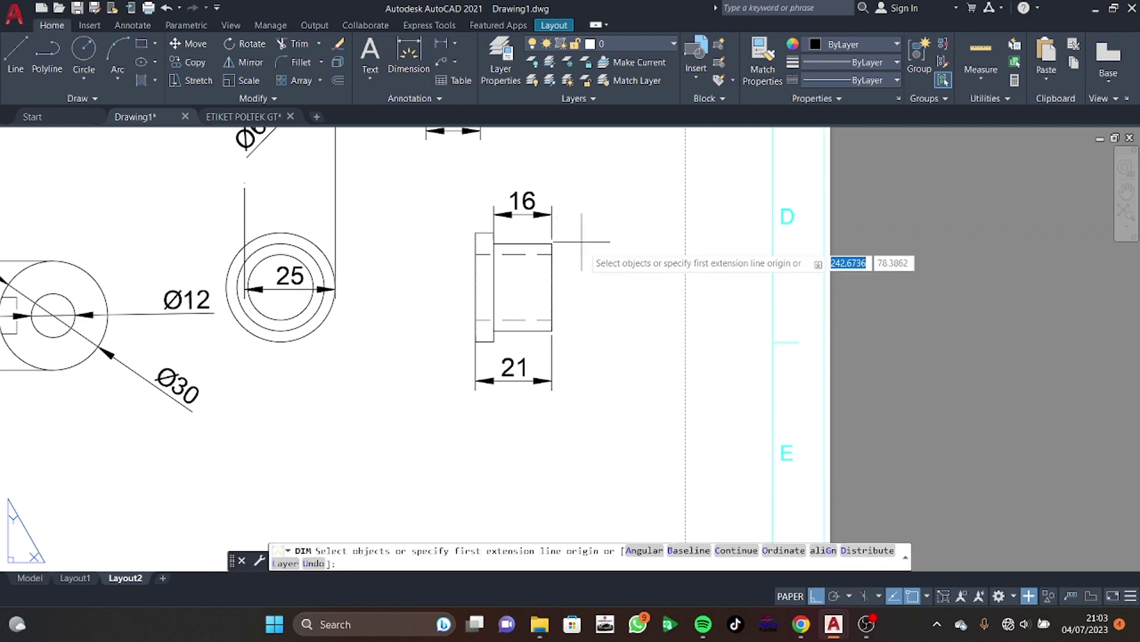
click(551, 254)
click(551, 243)
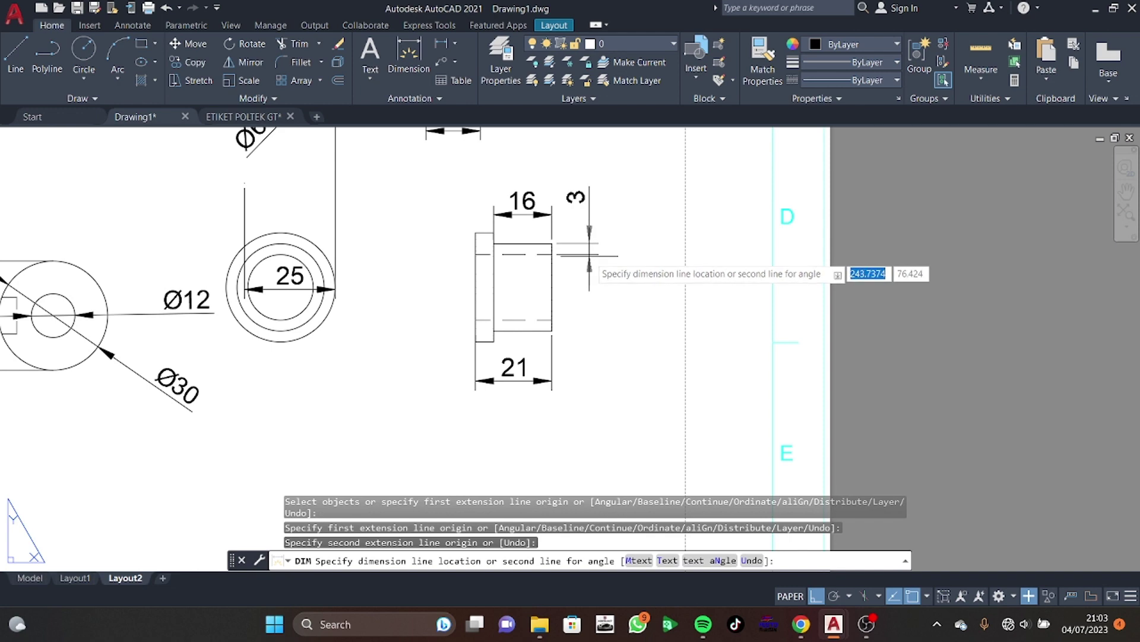
click(589, 255)
click(408, 56)
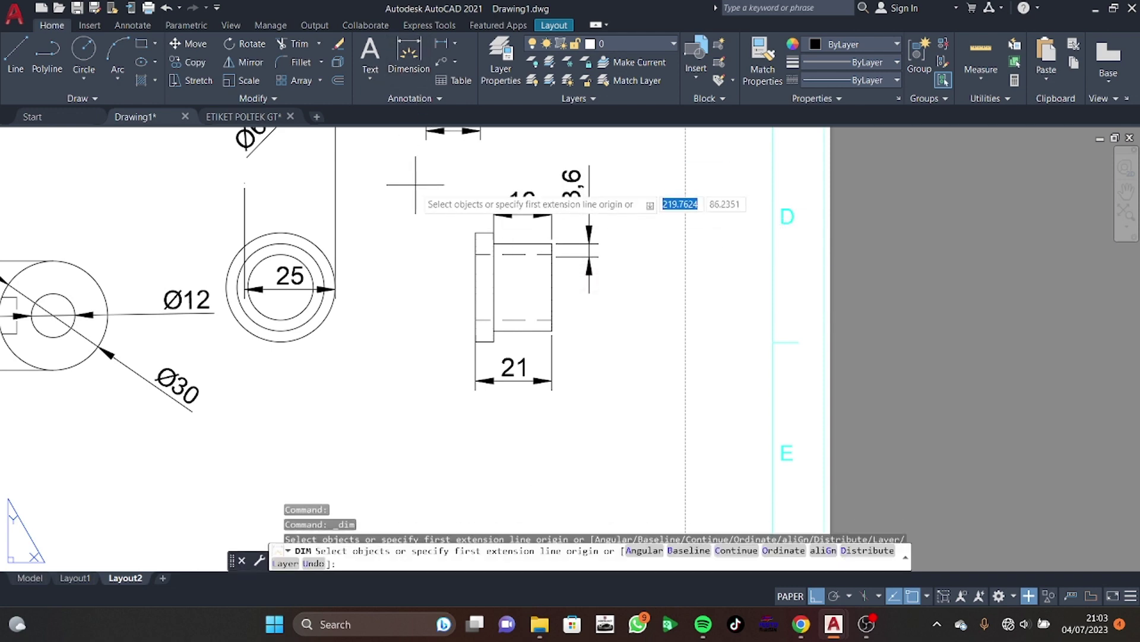
key(Return)
Drag the 25 dimension by its middle grip to sit above the ring view
middle_drag(415, 185, 460, 268)
click(338, 363)
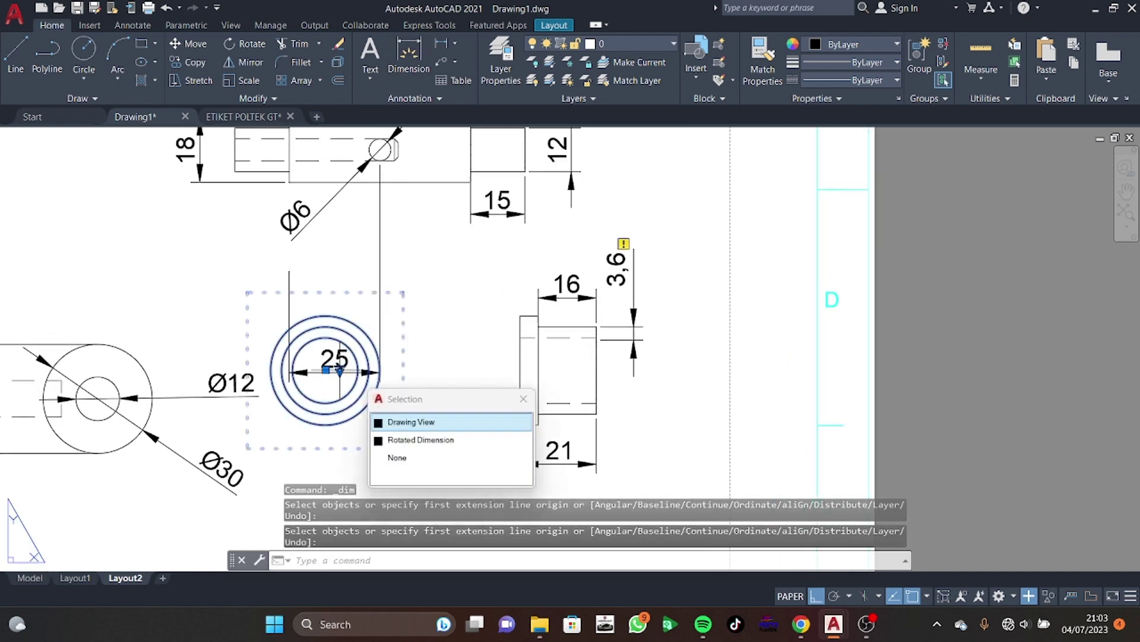
click(326, 370)
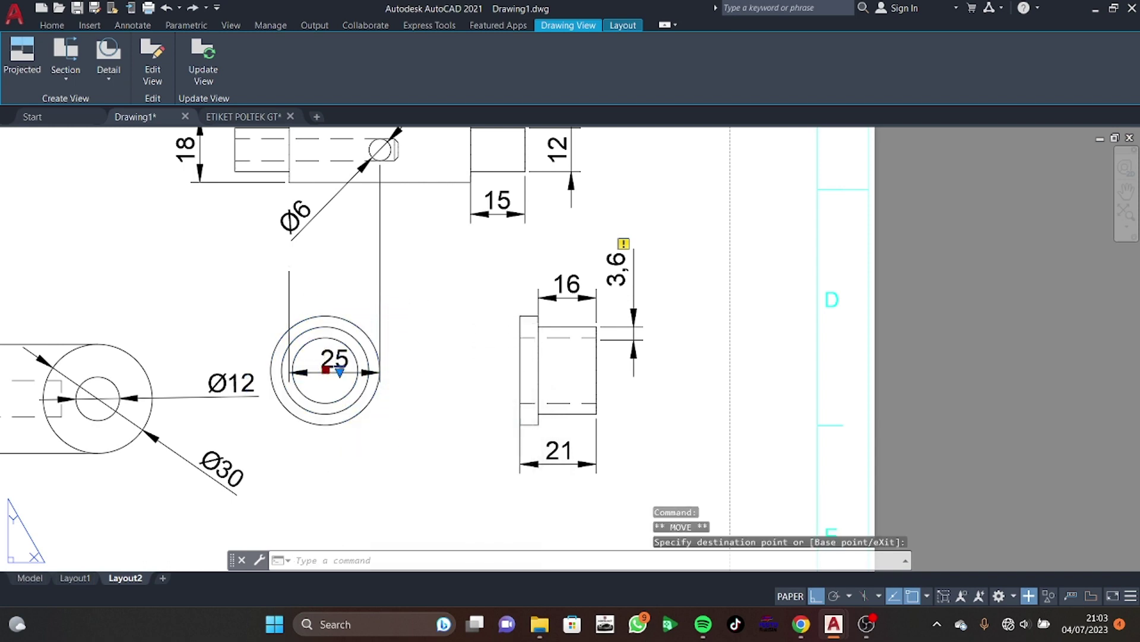
click(326, 370)
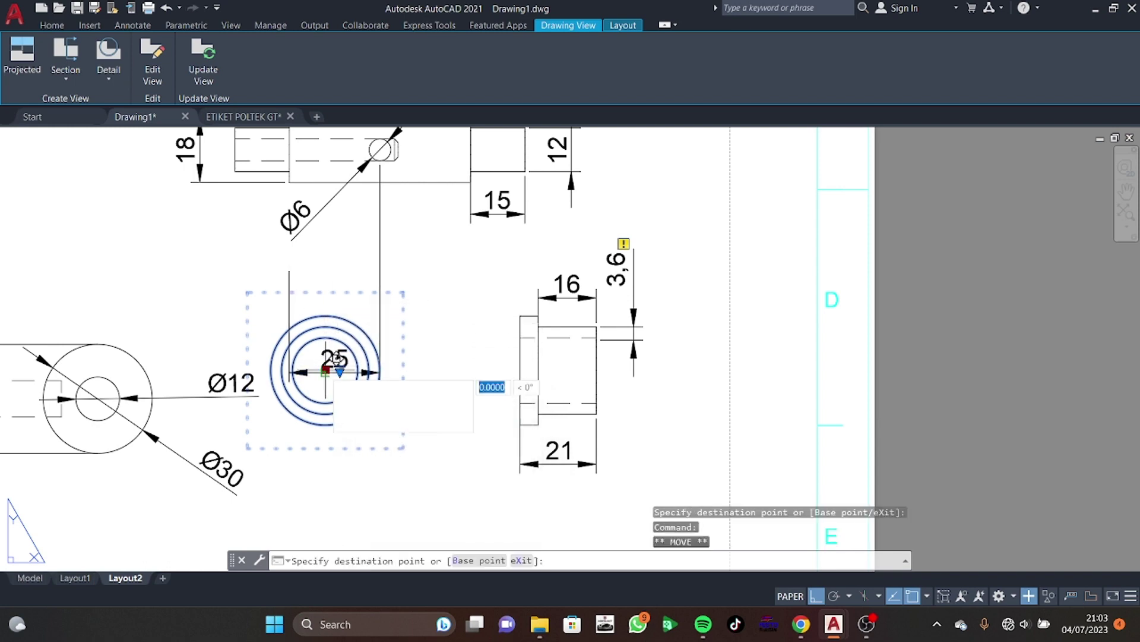
key(Escape)
key(Escape)
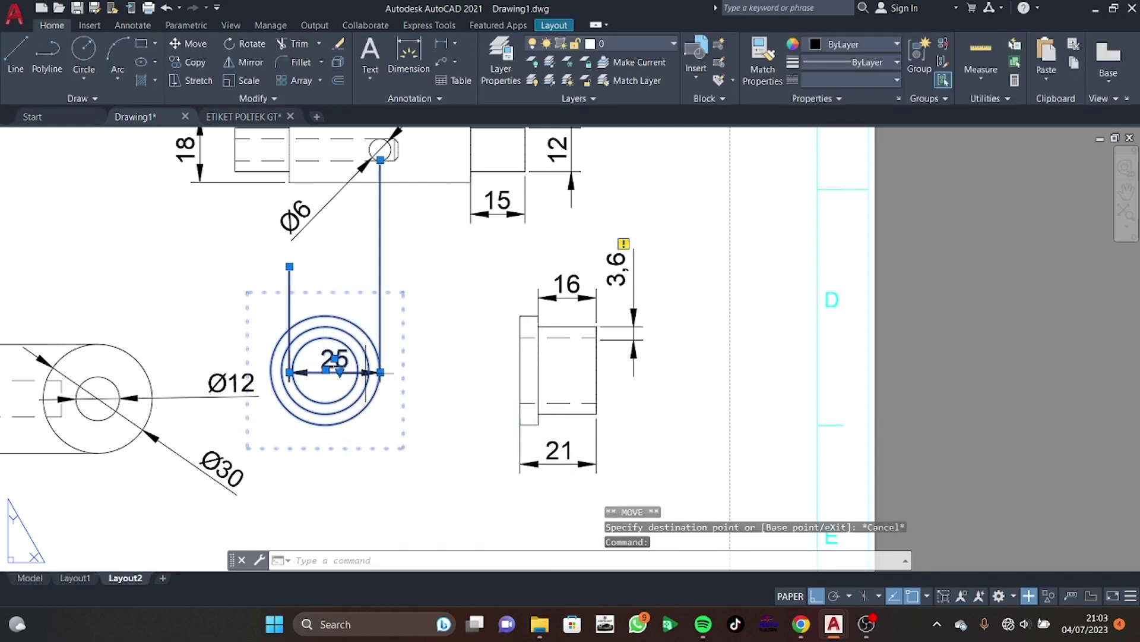
click(336, 359)
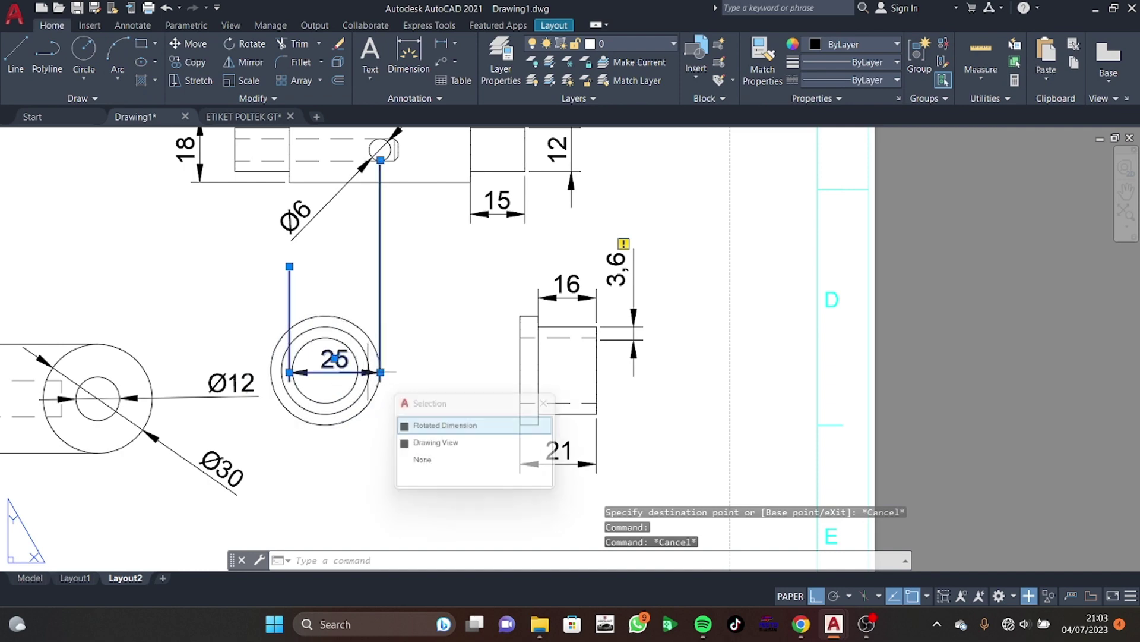
click(335, 358)
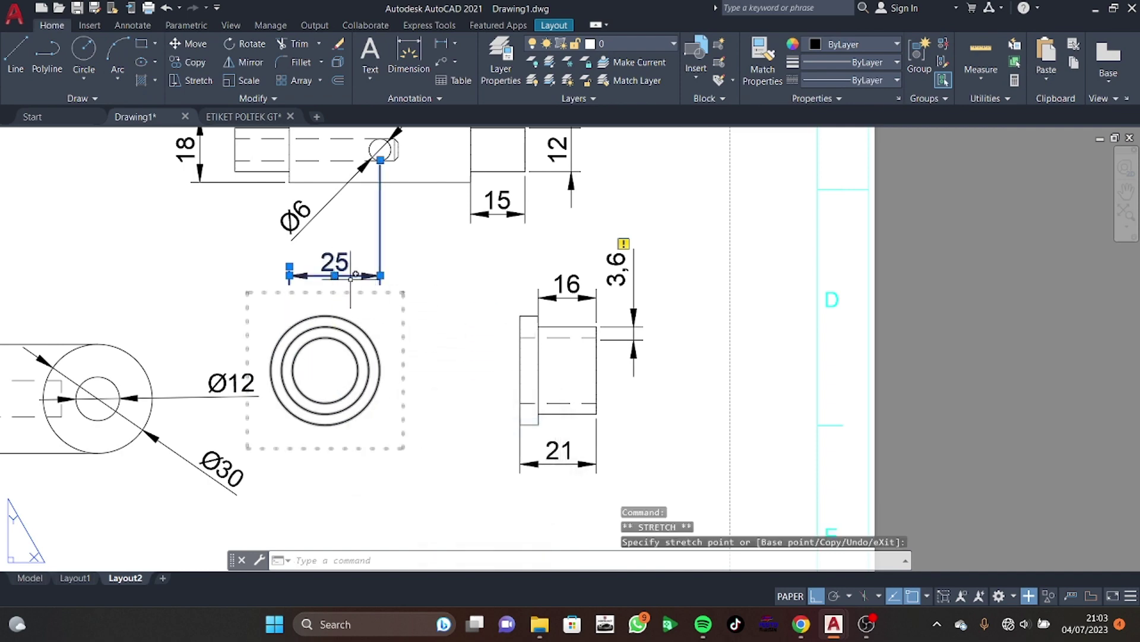
click(355, 274)
click(408, 54)
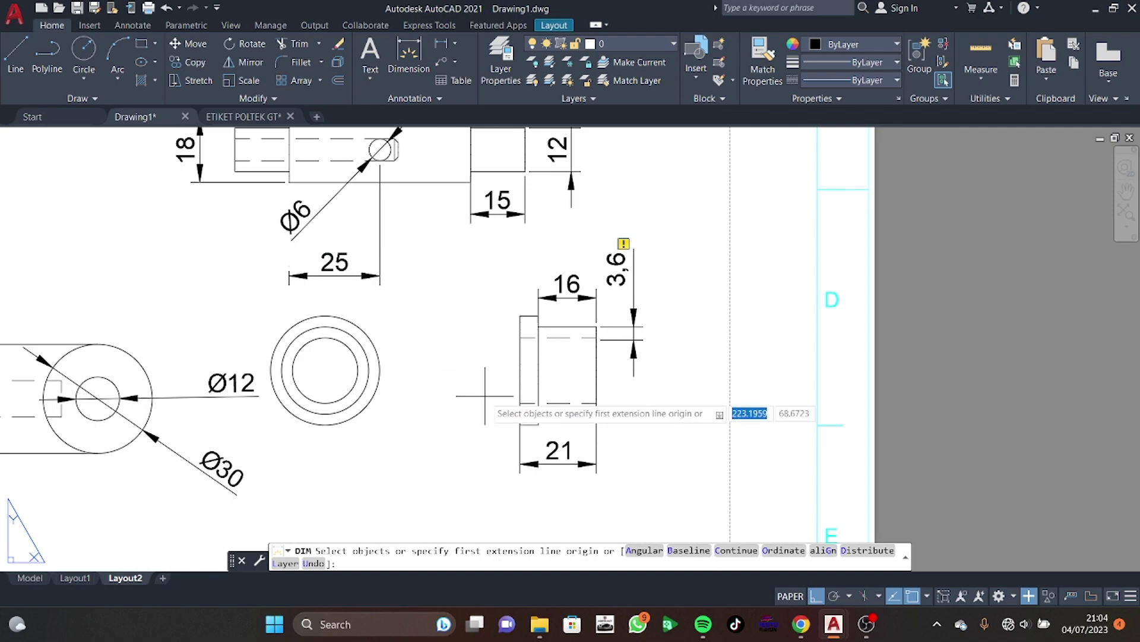
Zoom out and back in to check the whole sheet
scroll(645, 385, down, 5)
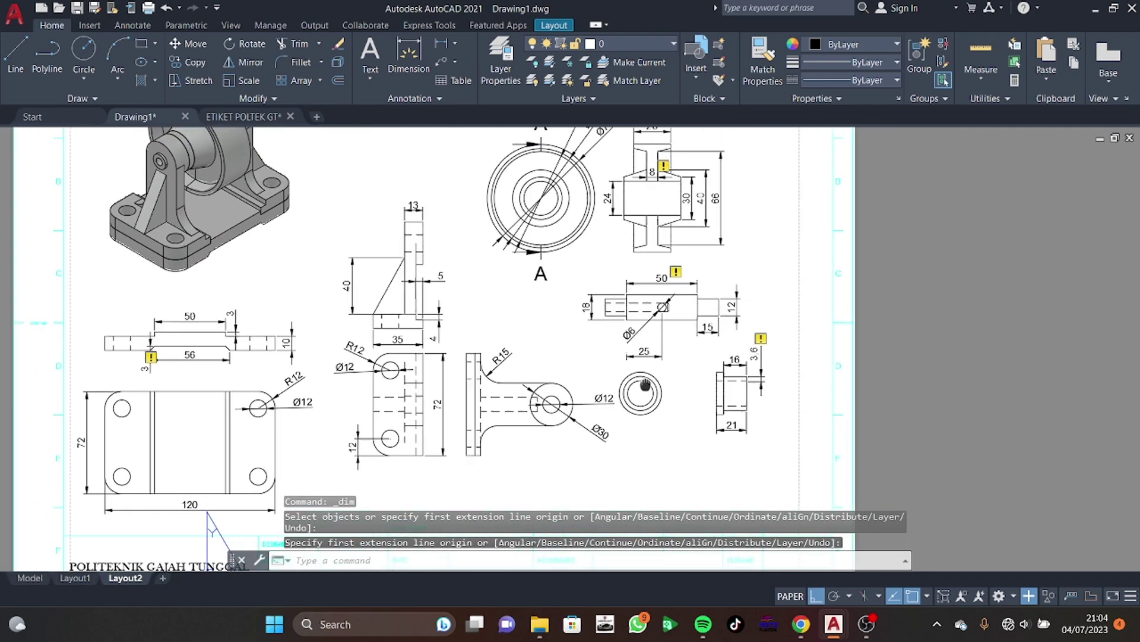
scroll(645, 385, down, 4)
scroll(594, 381, up, 2)
scroll(546, 357, up, 1)
scroll(508, 333, up, 1)
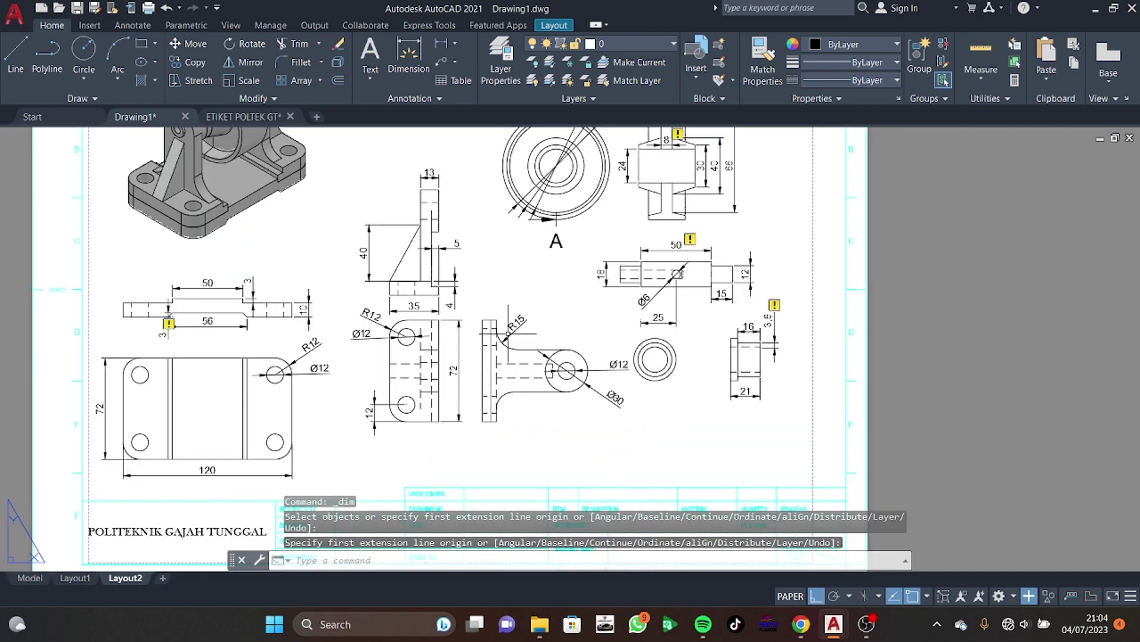
scroll(562, 355, down, 2)
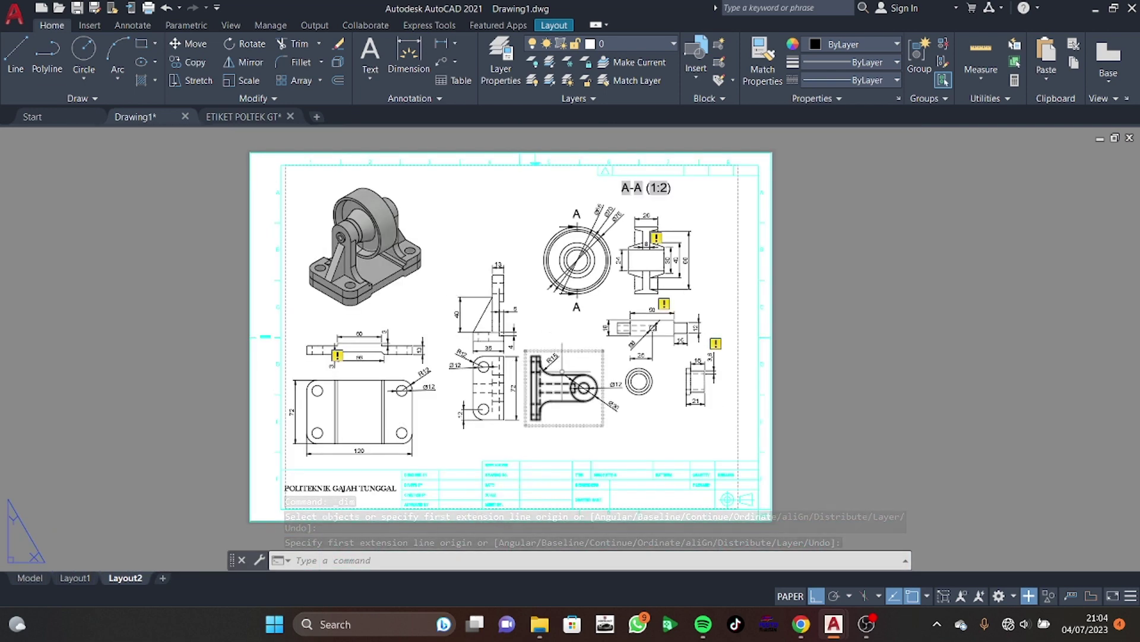